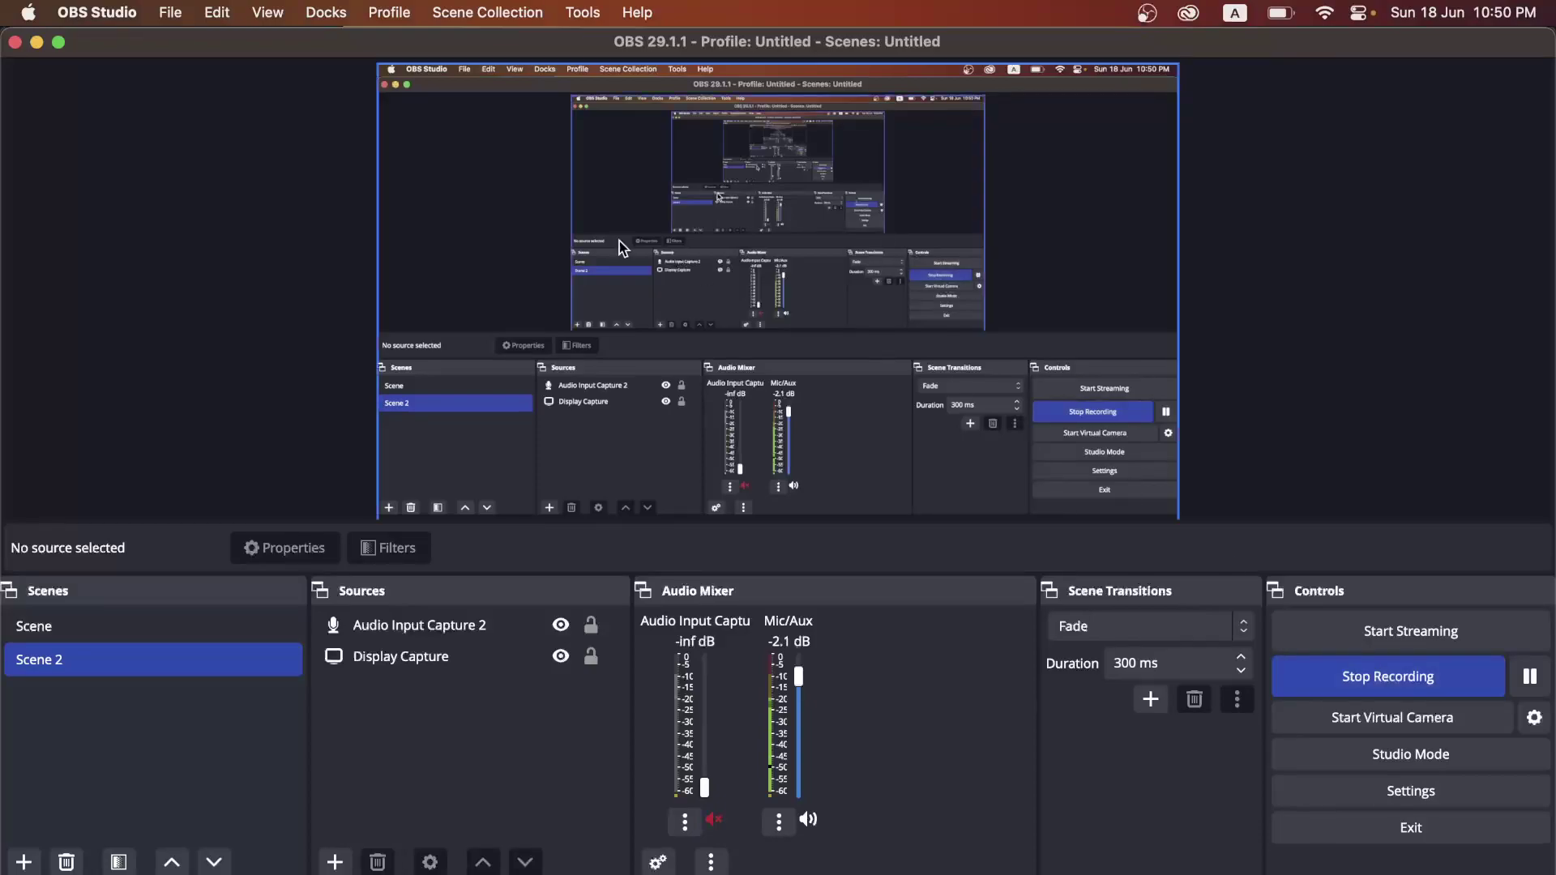
Start the OBS recording and create a new A4 document, Untitled-2, from the Home screen.
left_click(37, 43)
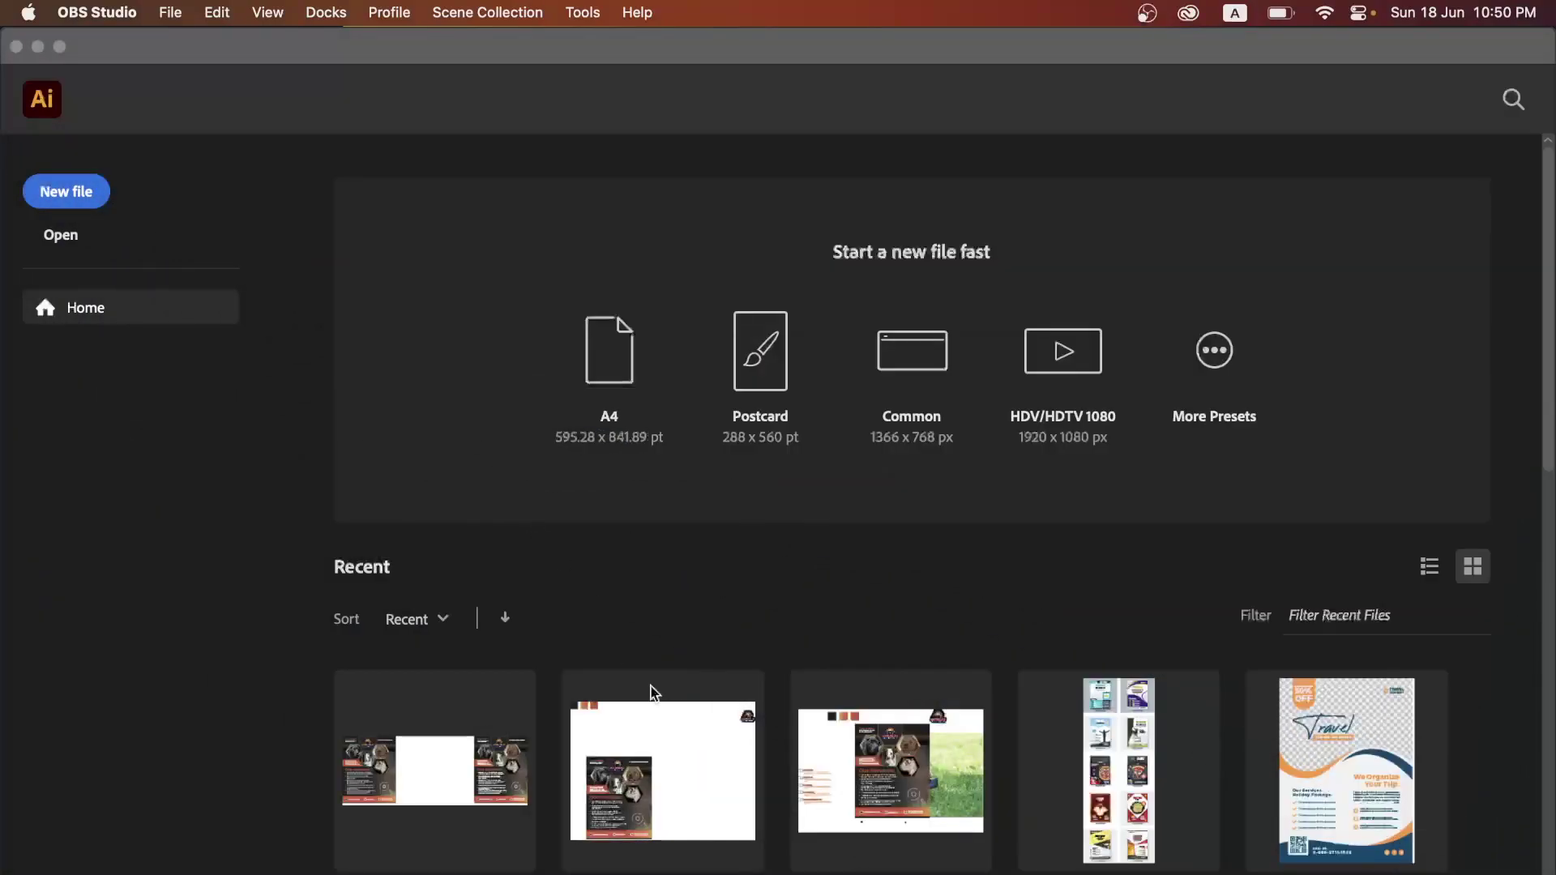
left_click(613, 365)
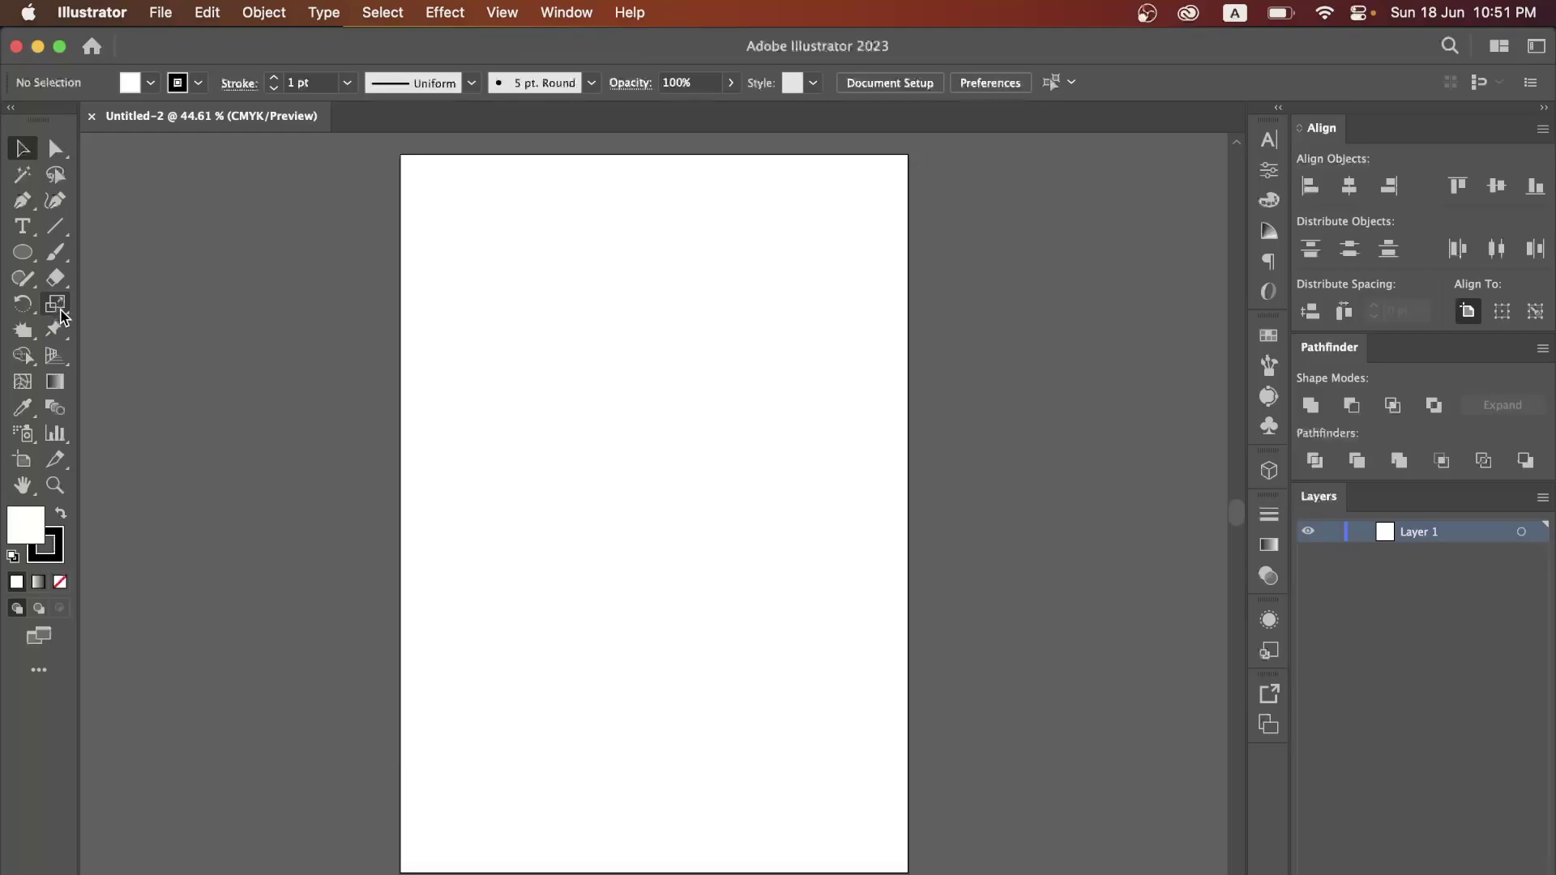
Look through the Scale and Width tool groups, then pick the Line Segment Tool.
left_click(55, 304)
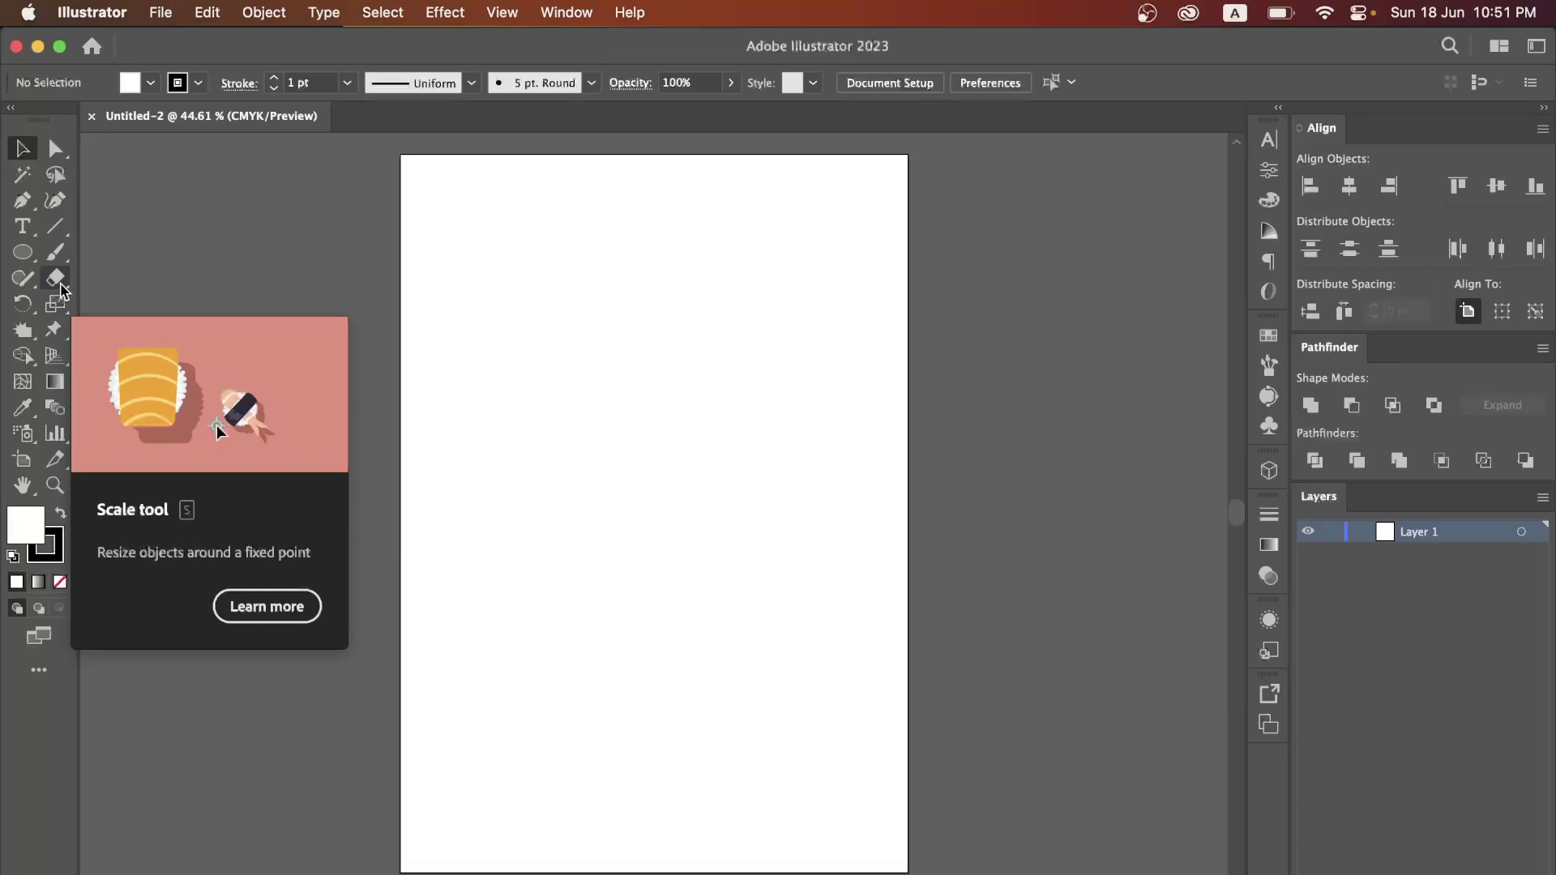
left_click(28, 334)
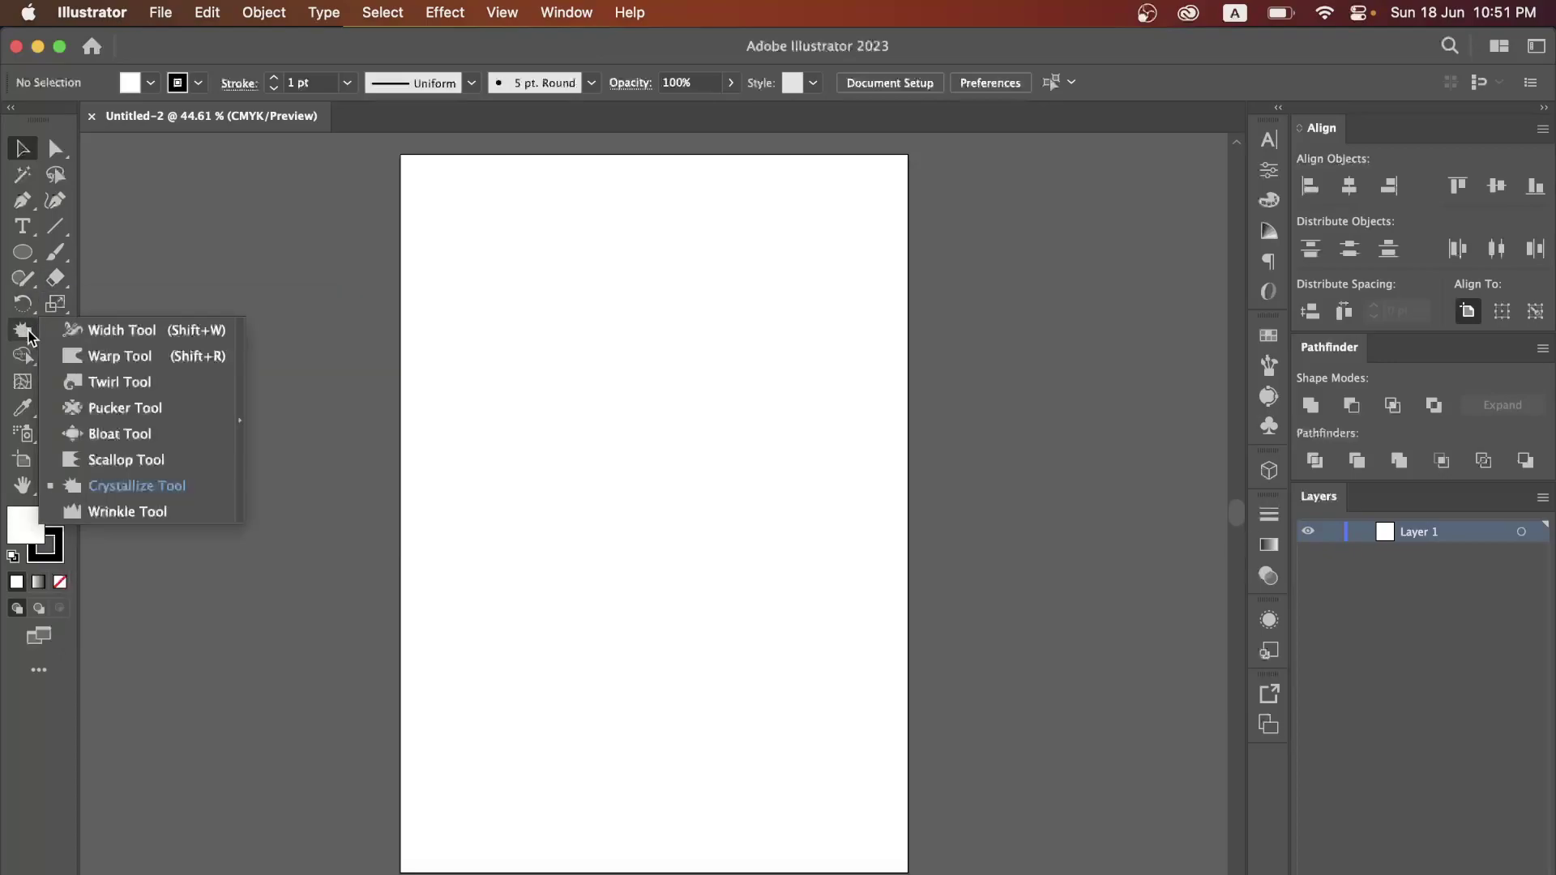
left_click(108, 336)
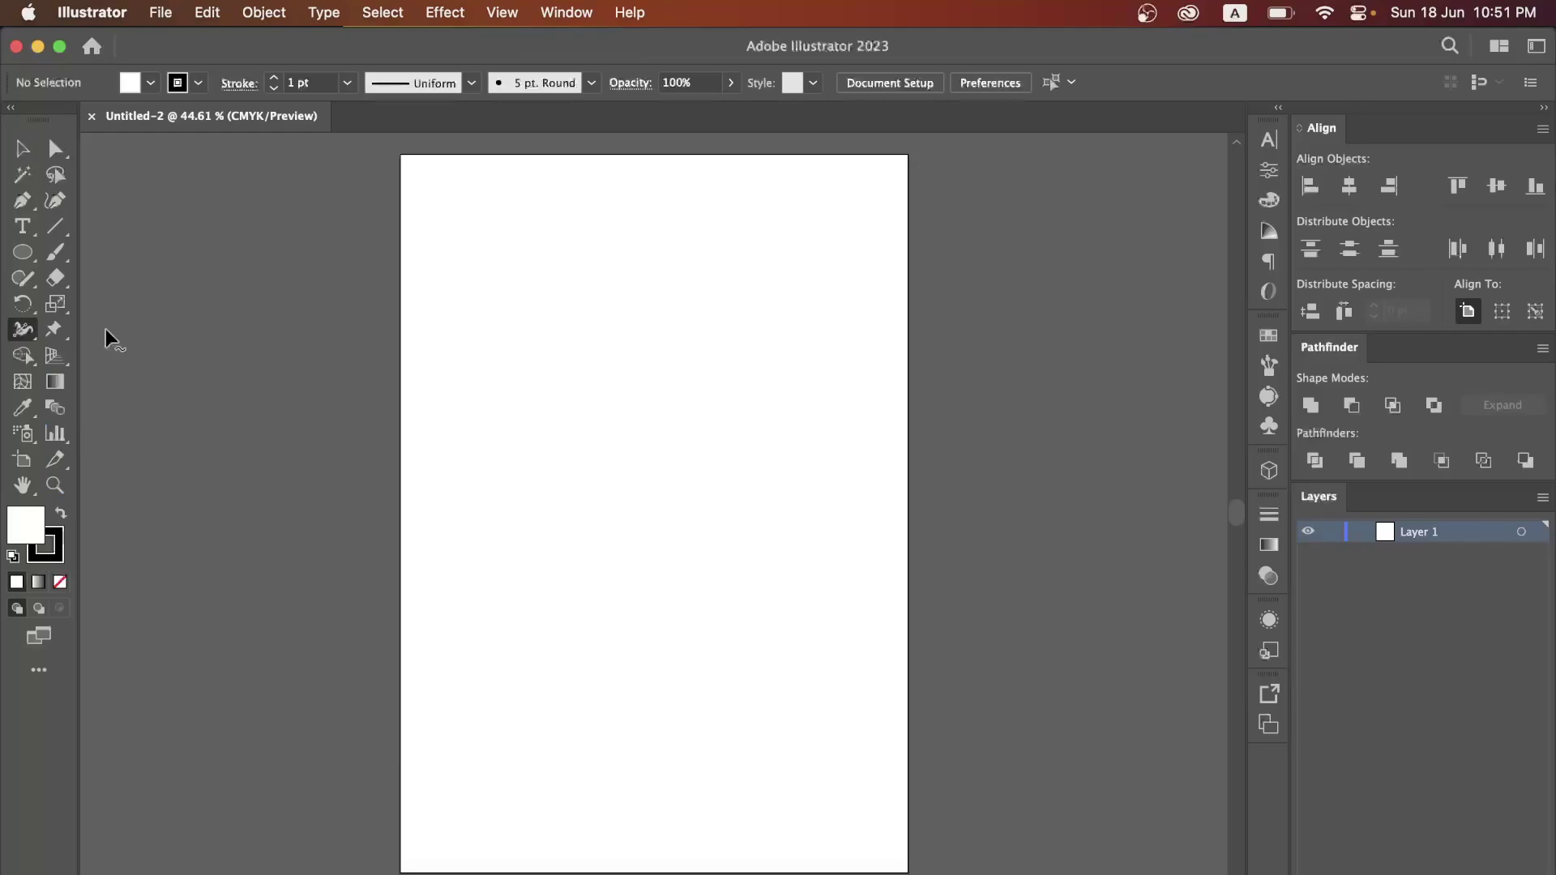
left_click(22, 334)
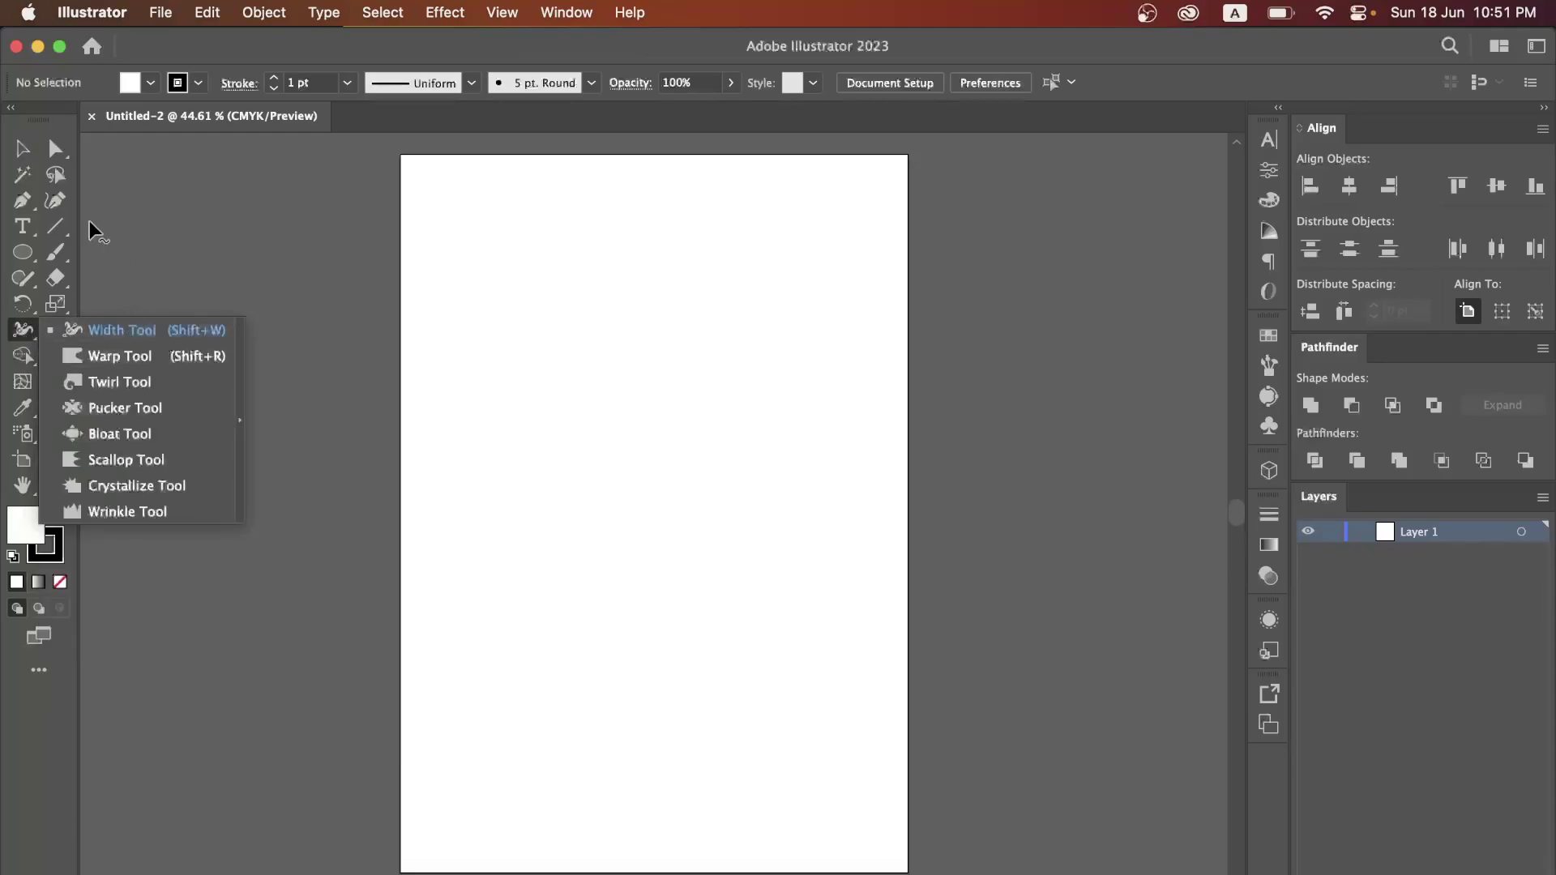
left_click(26, 152)
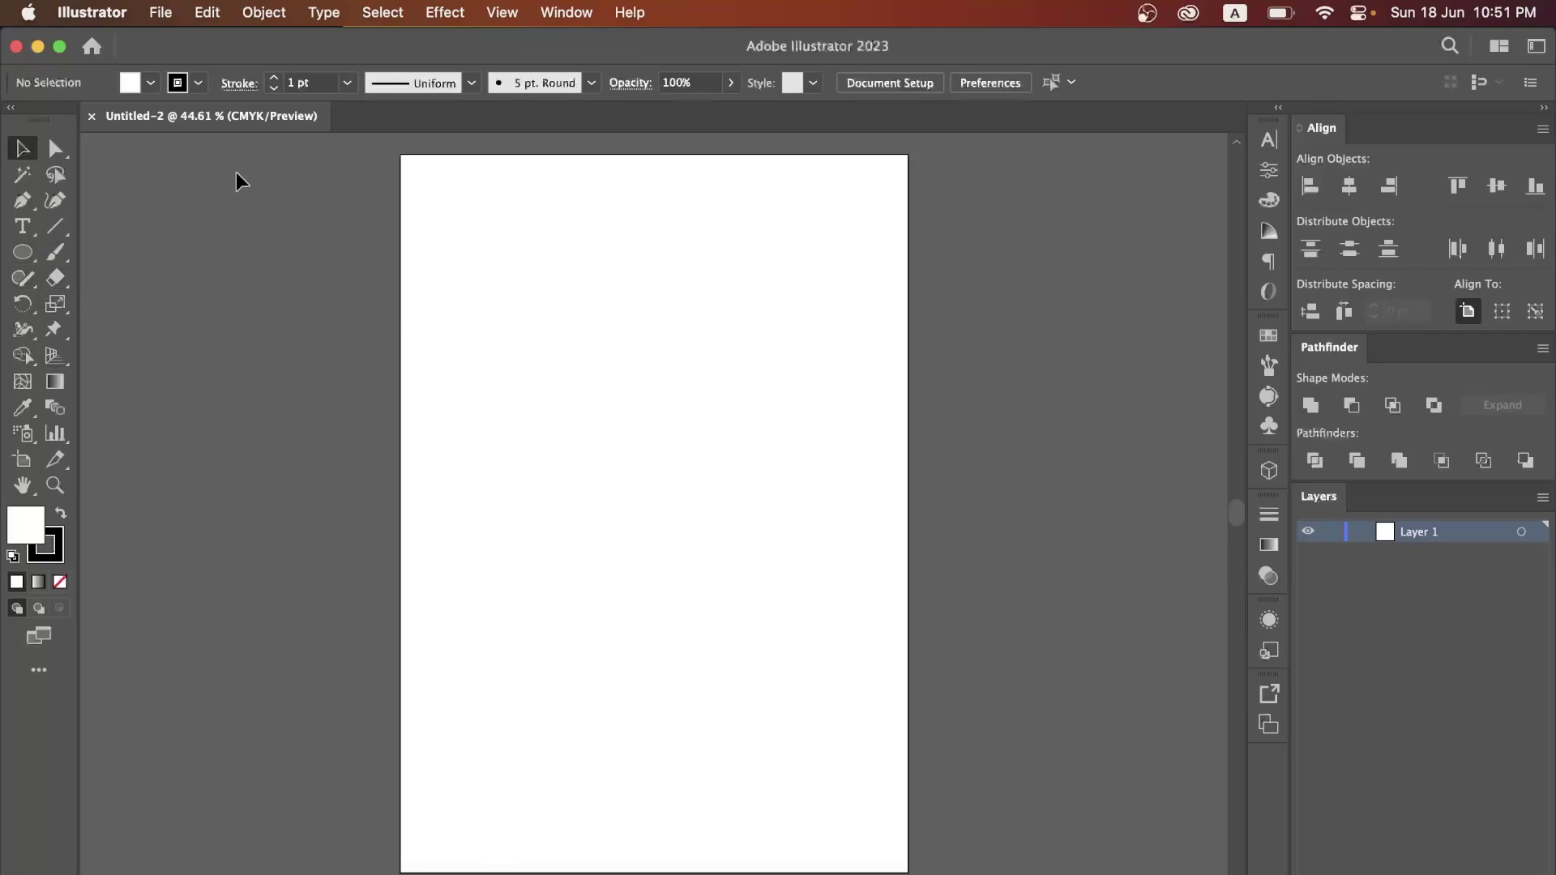
left_click(54, 226)
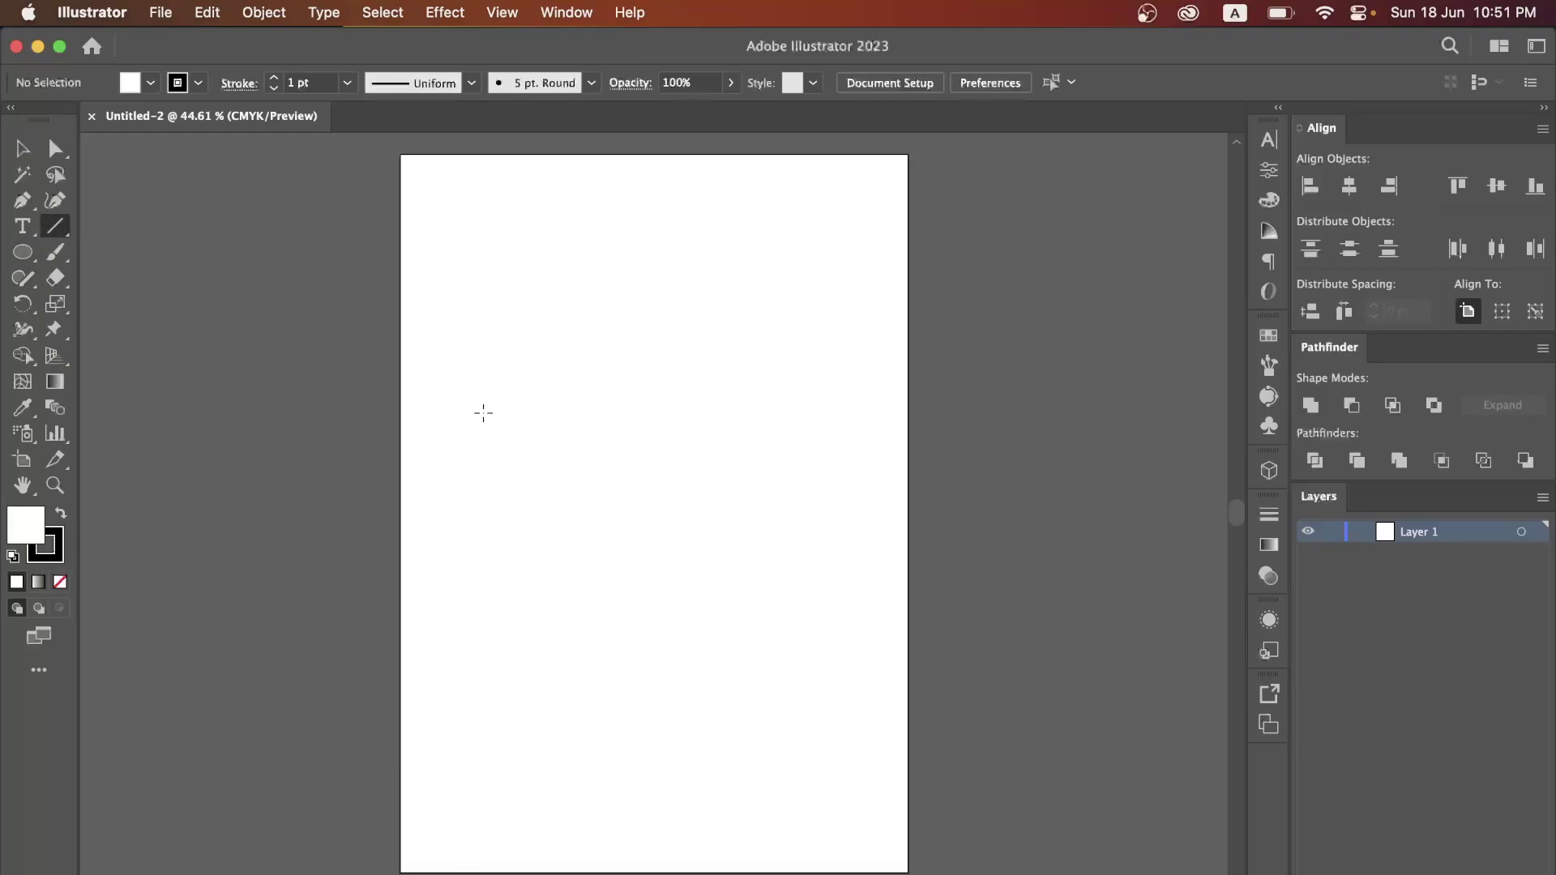
Draw a horizontal line across the page and give it a 2 pt stroke.
left_click_drag(470, 411, 846, 410)
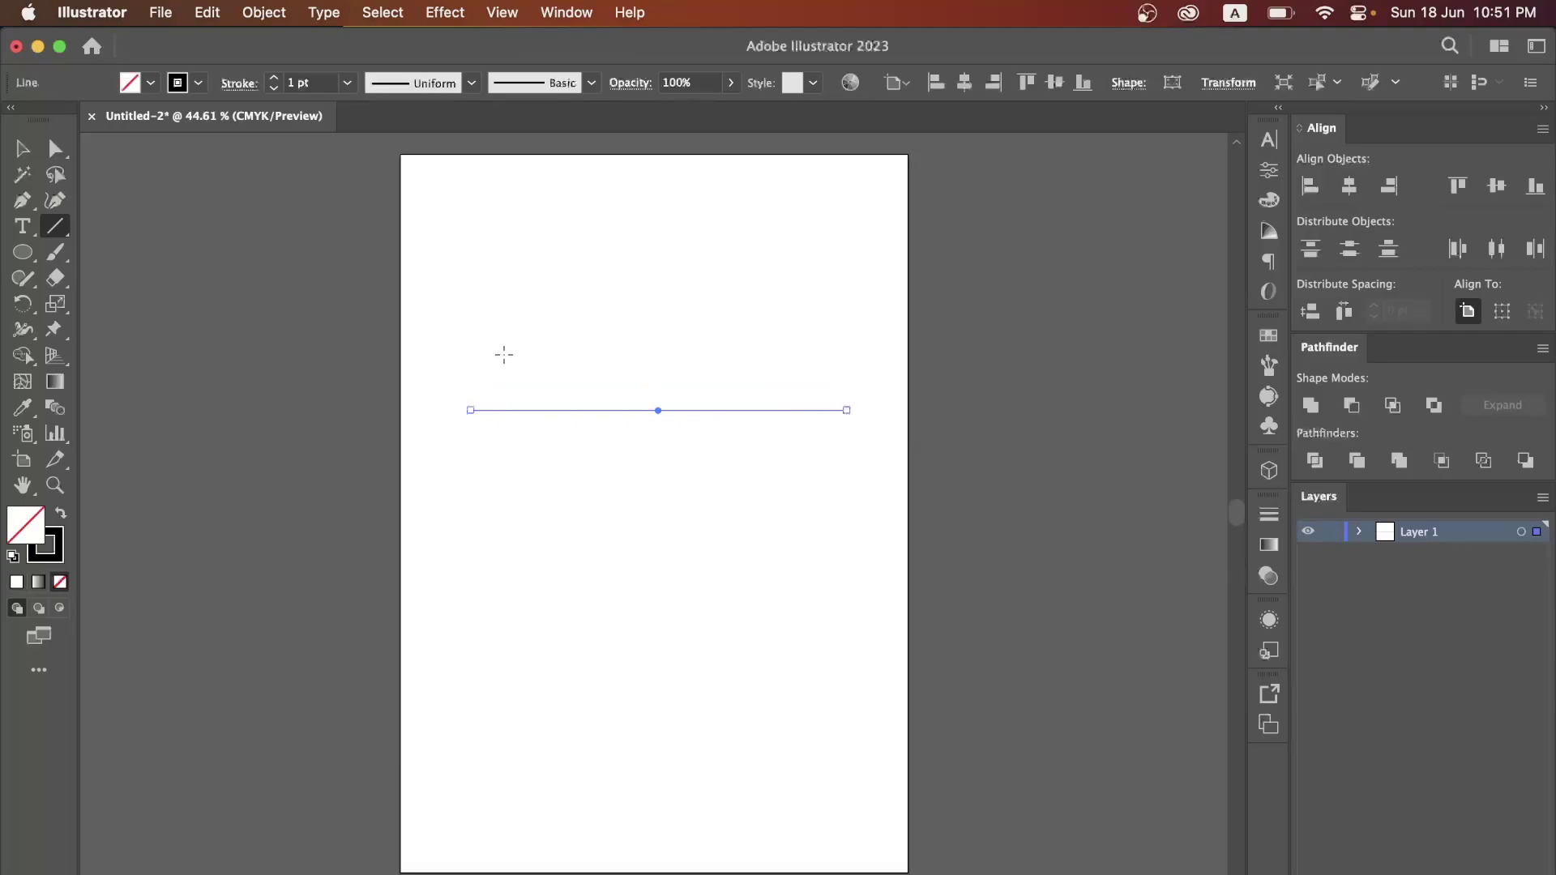
left_click(275, 78)
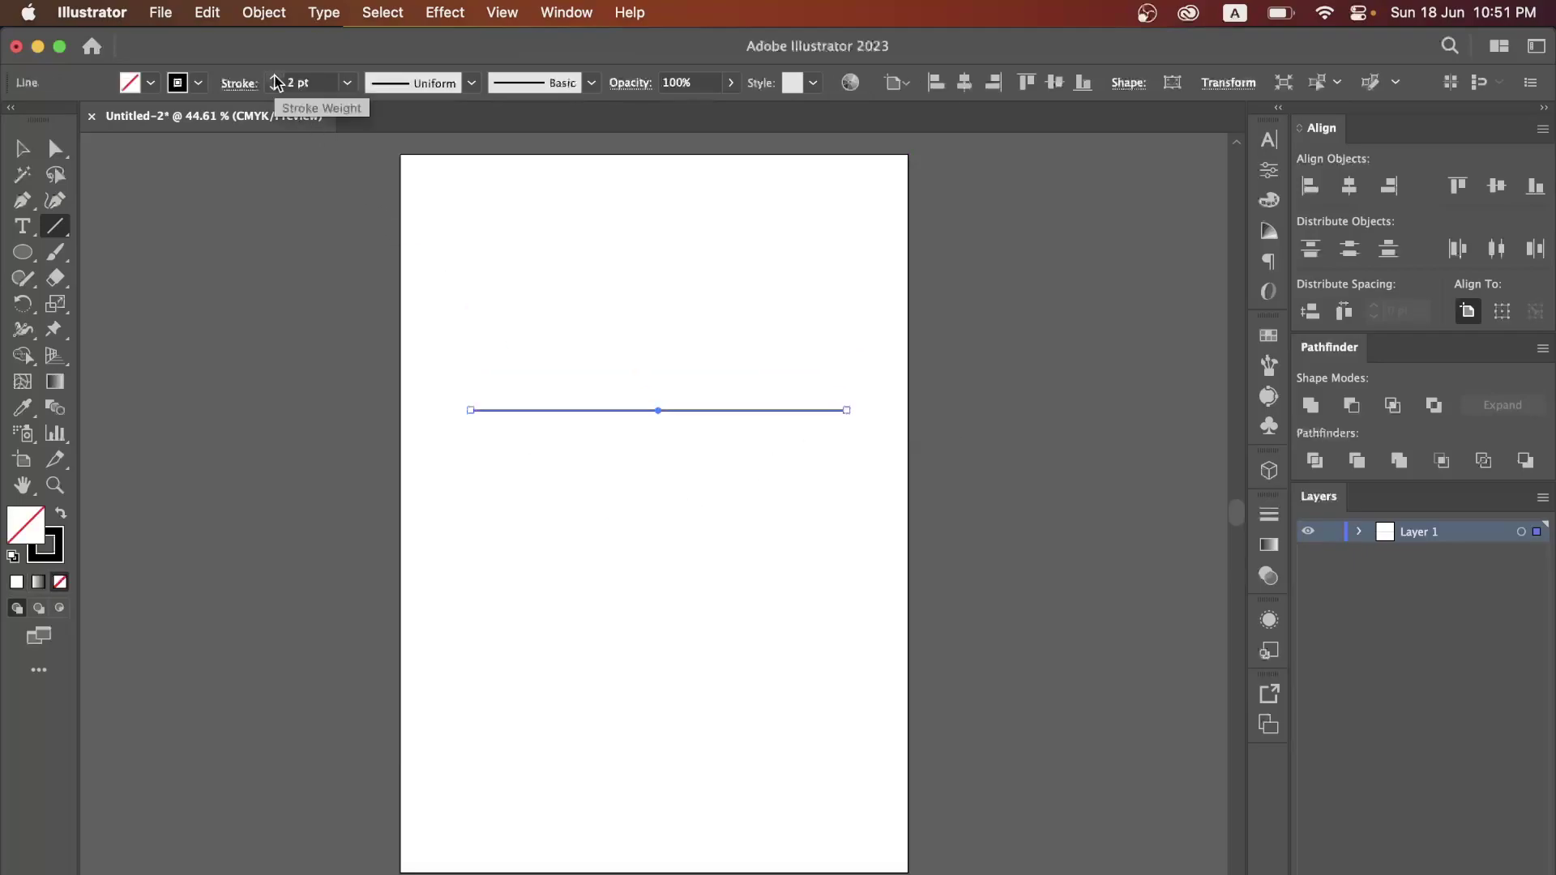
left_click(22, 151)
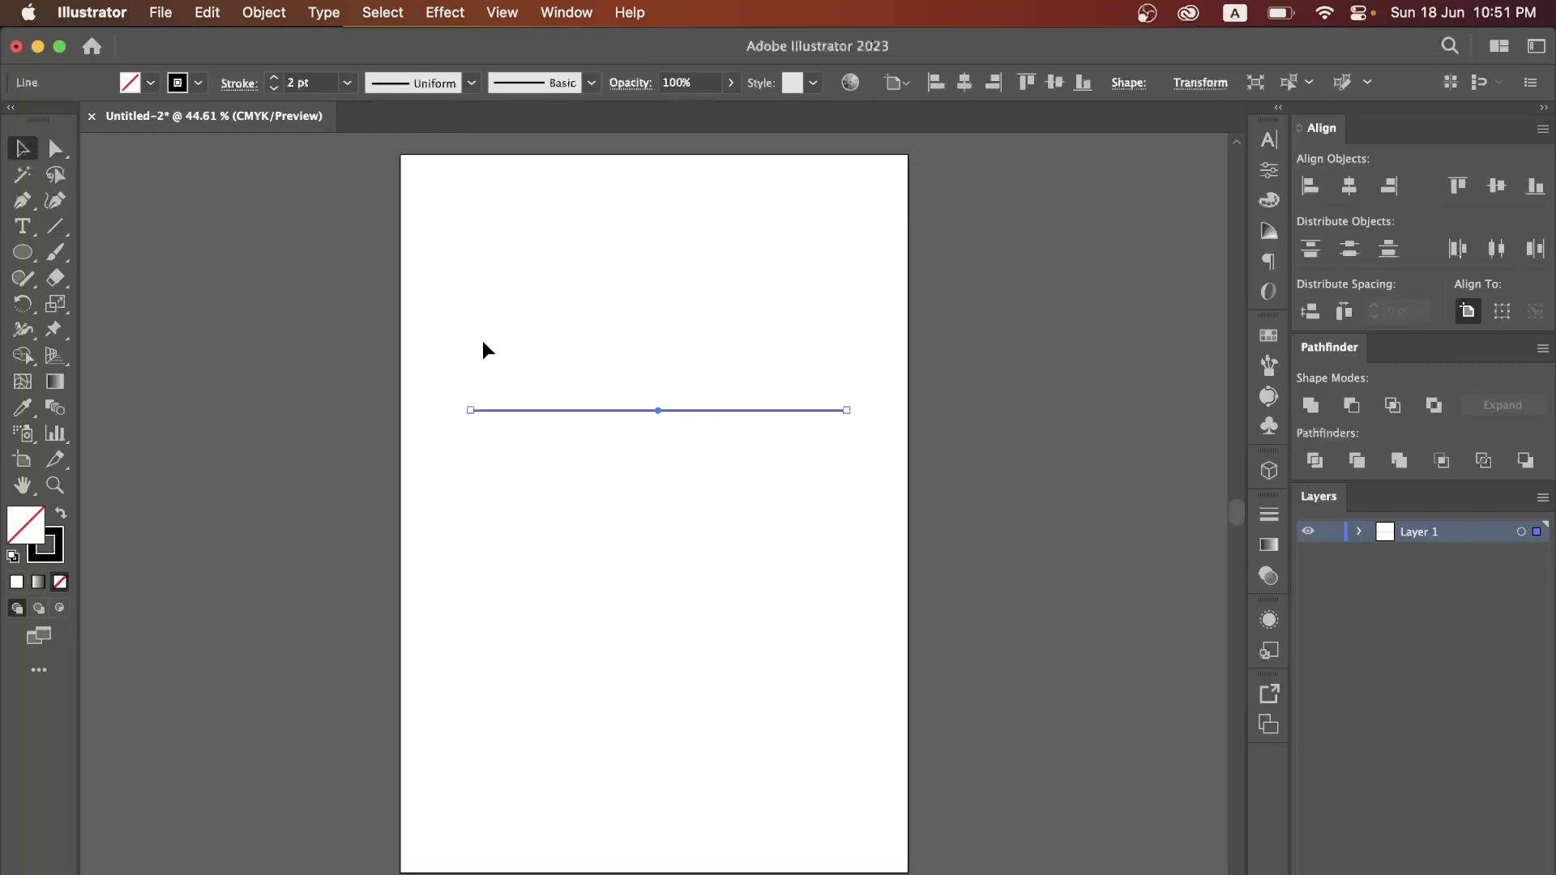
left_click(588, 492)
key("super+a")
left_click(12, 334)
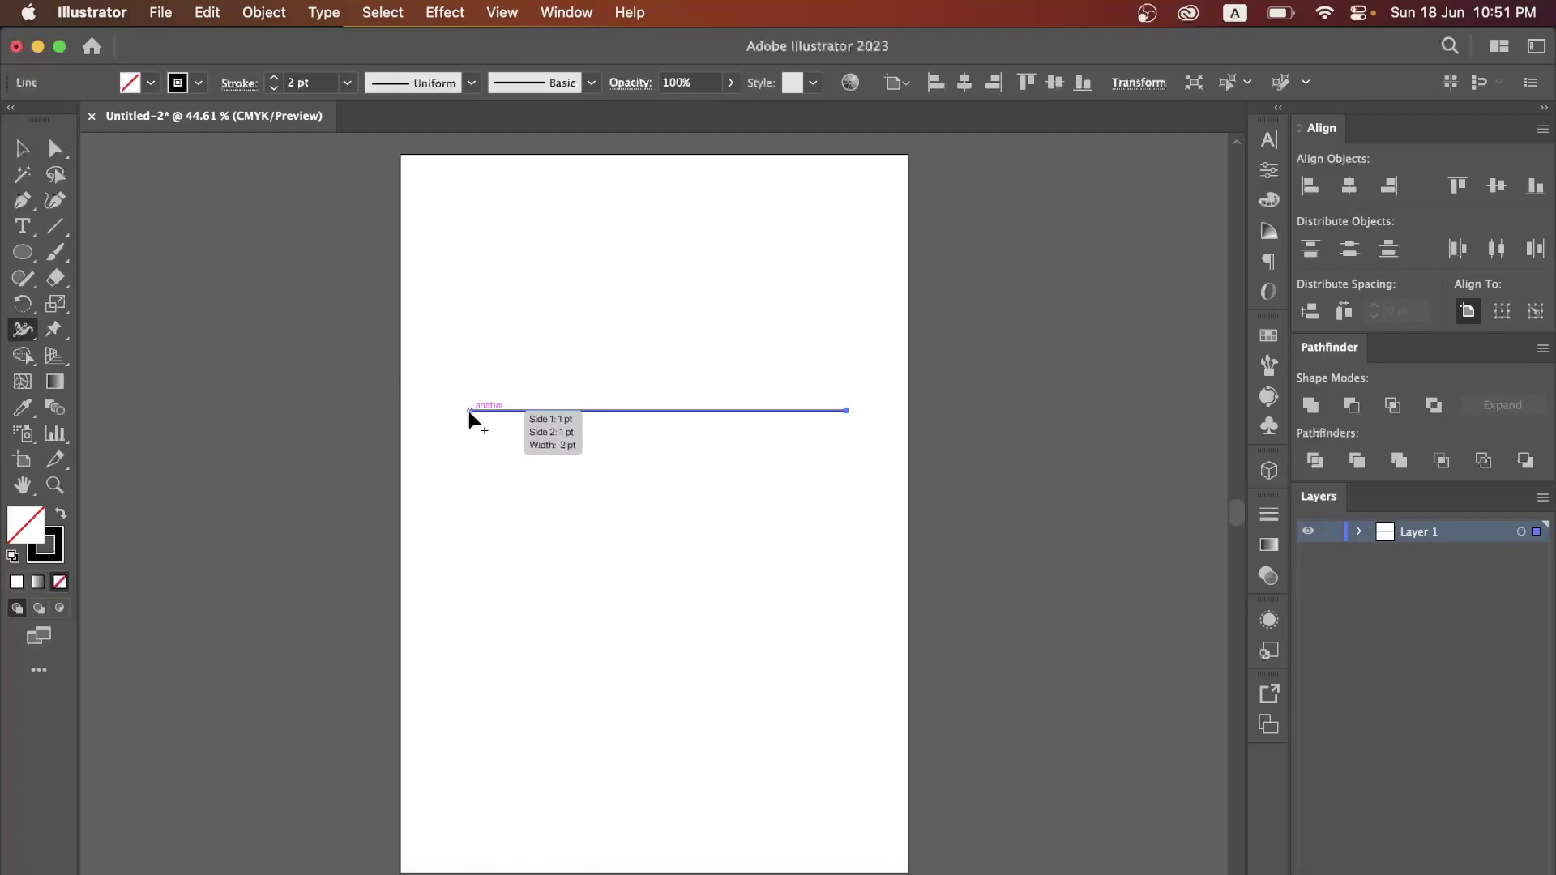
scroll(475, 412, "up", 3)
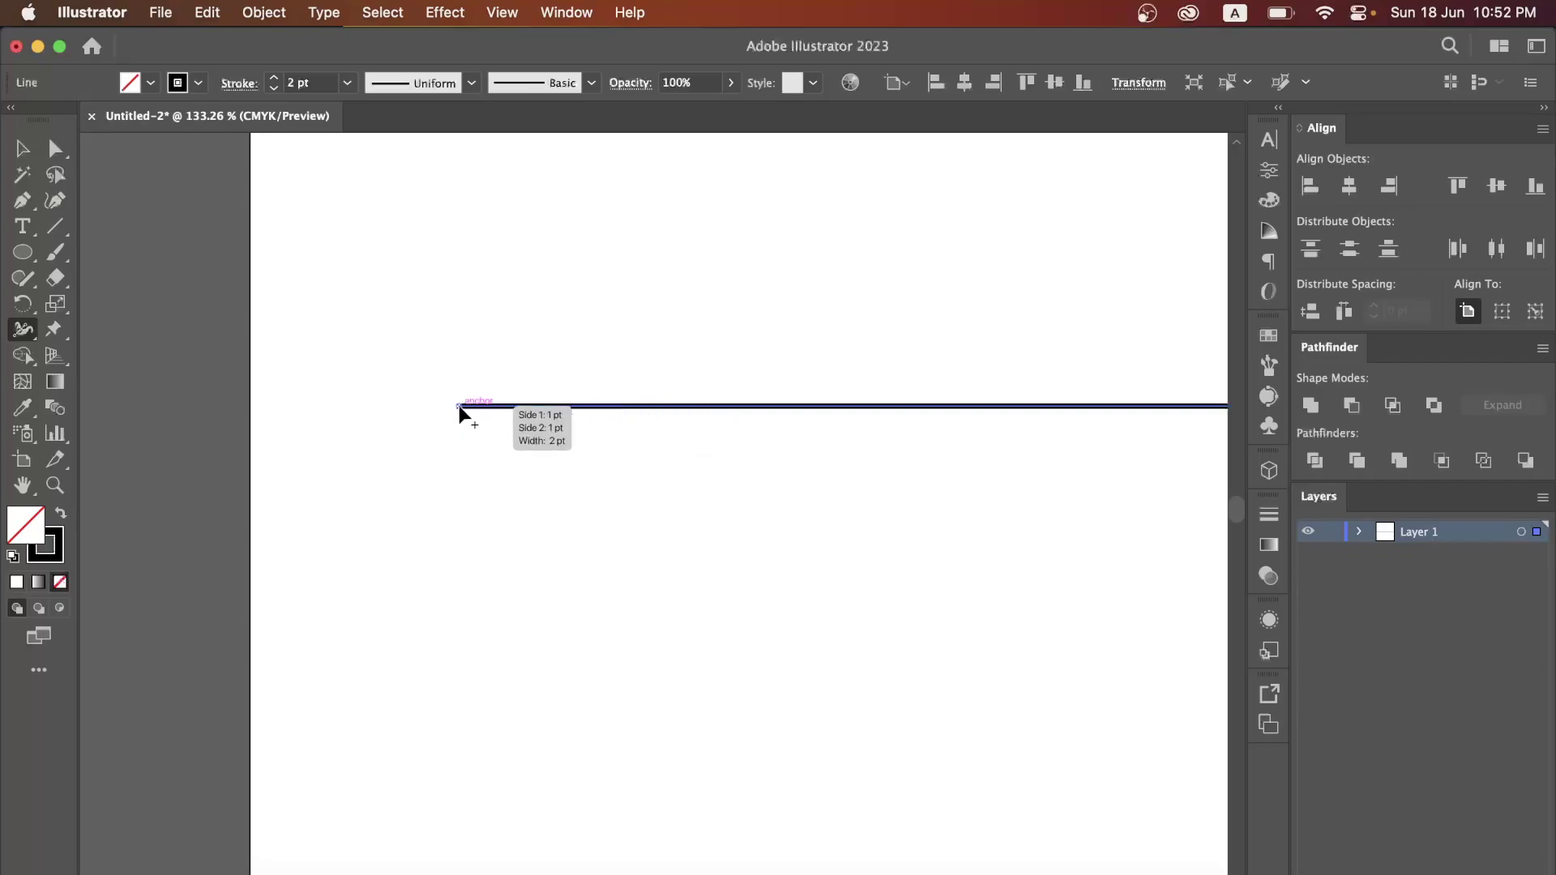
Widen the line's stroke at its left end and pinch it thinner near the middle.
left_click_drag(459, 405, 450, 596)
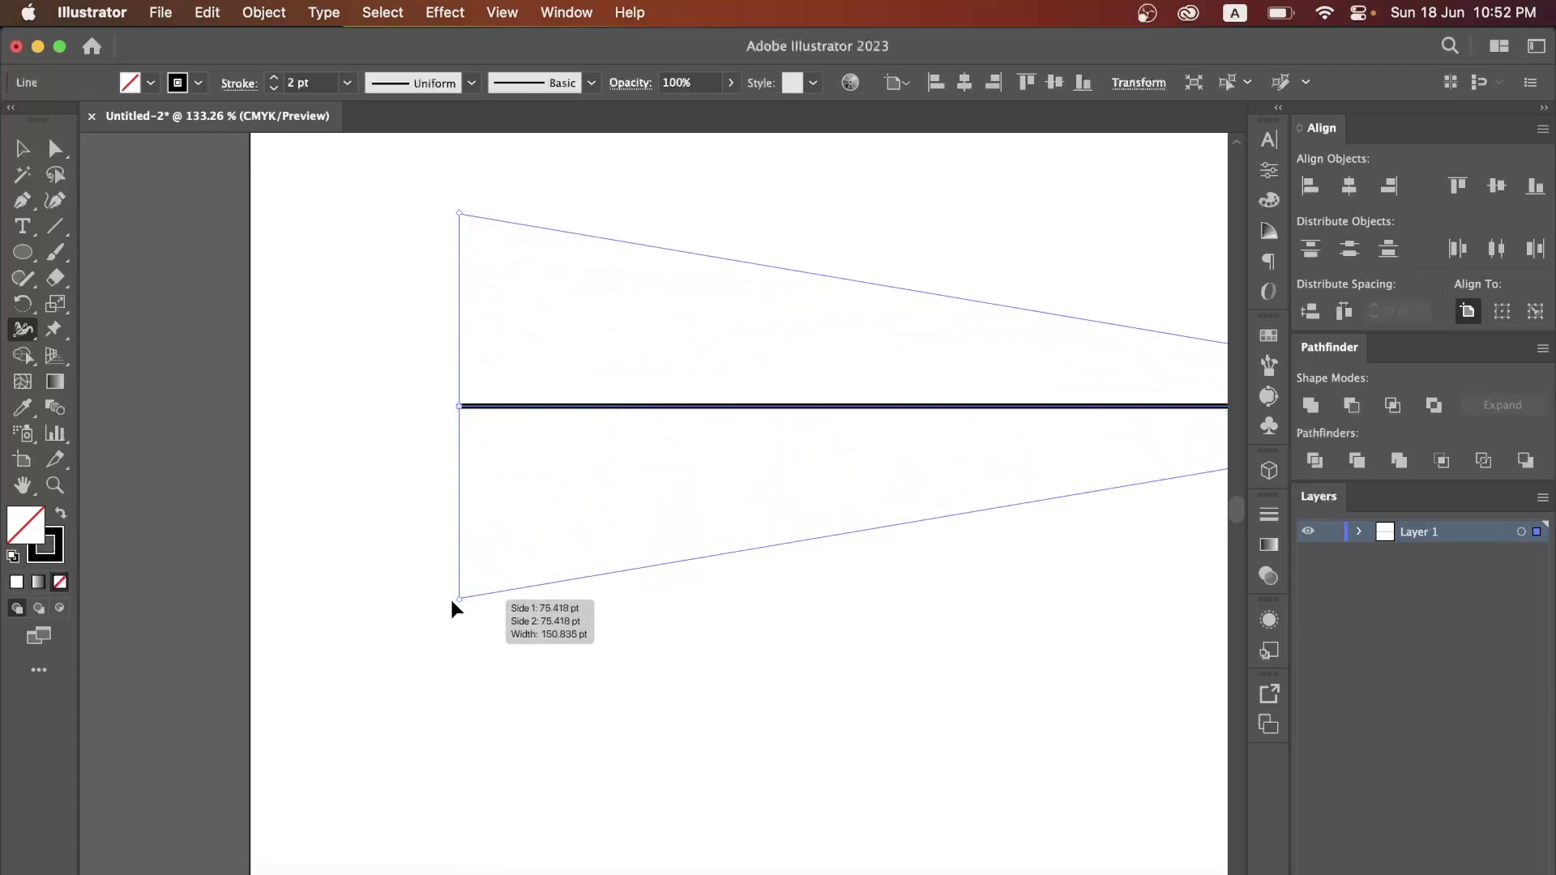
scroll(450, 600, "down", 5)
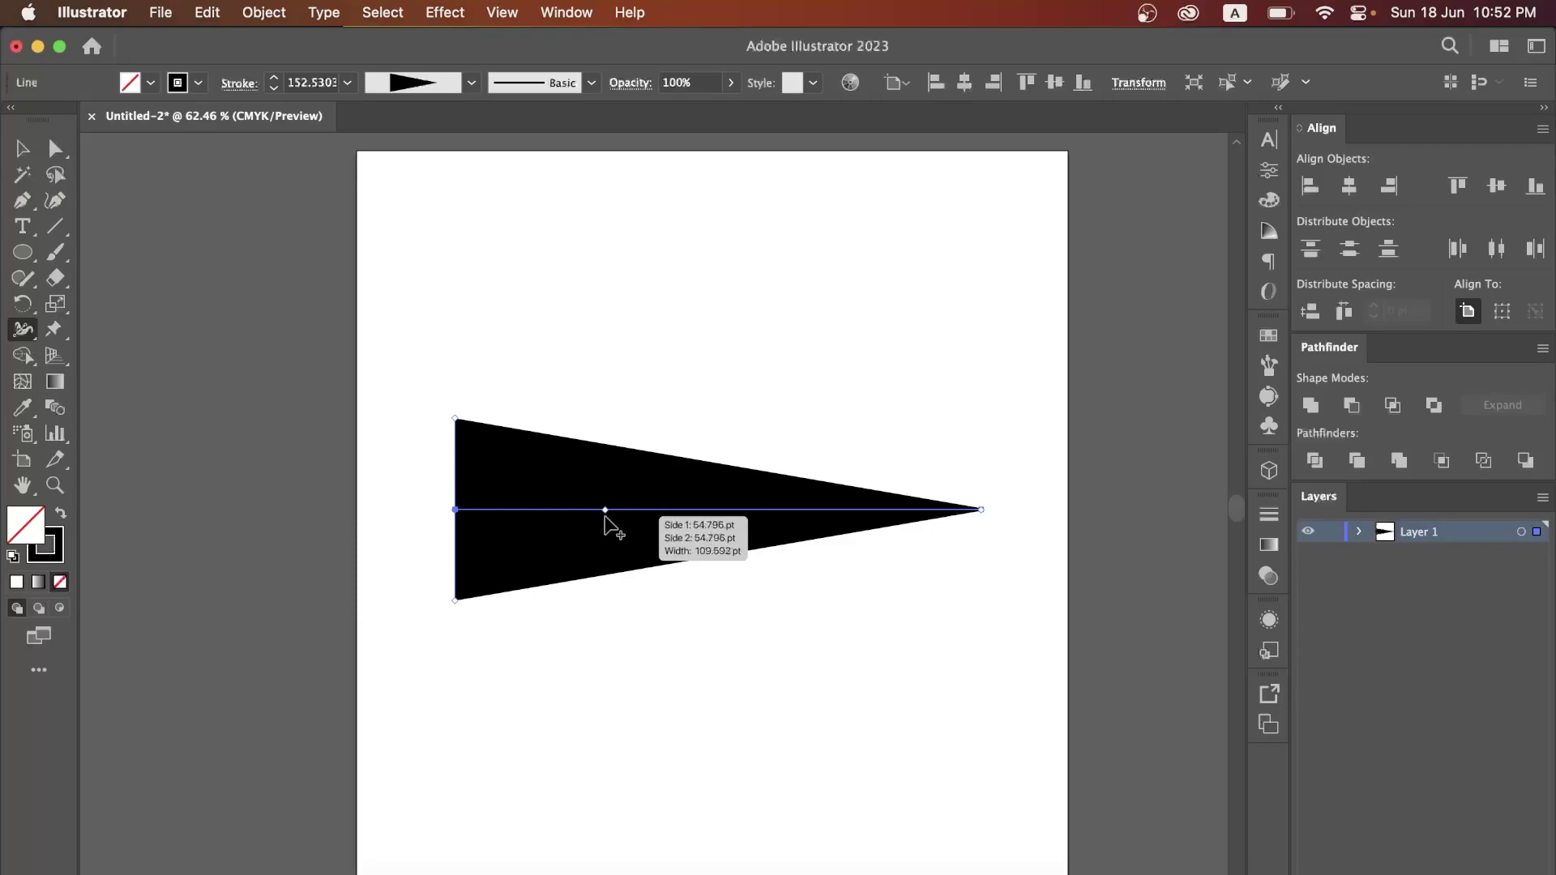
left_click_drag(597, 519, 599, 525)
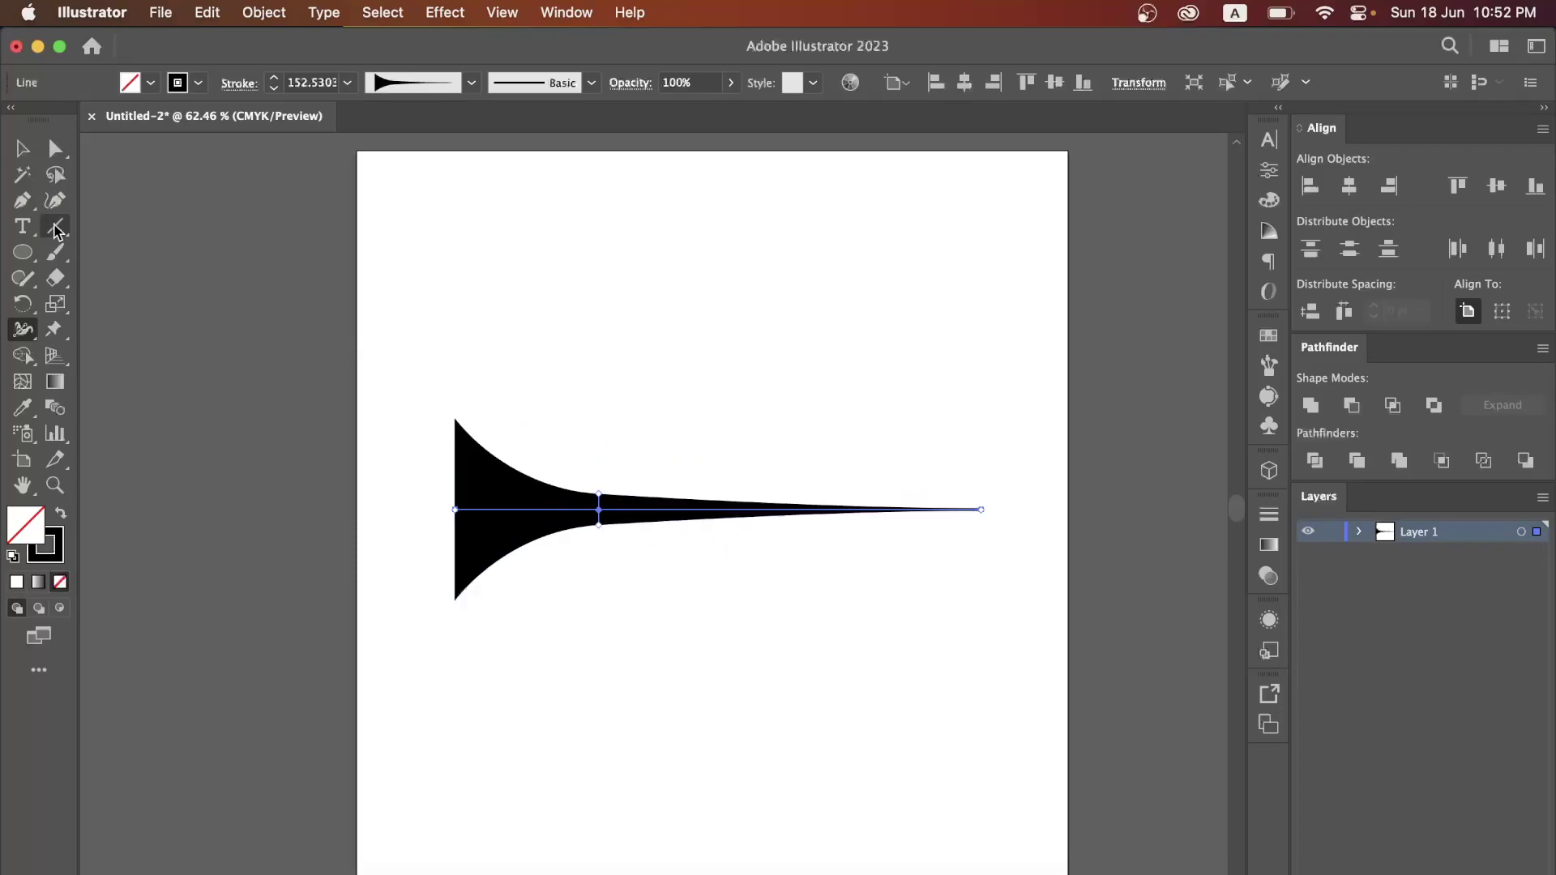
Widen the stroke's right end so the line flares at both ends (228.4722 pt).
left_click(23, 150)
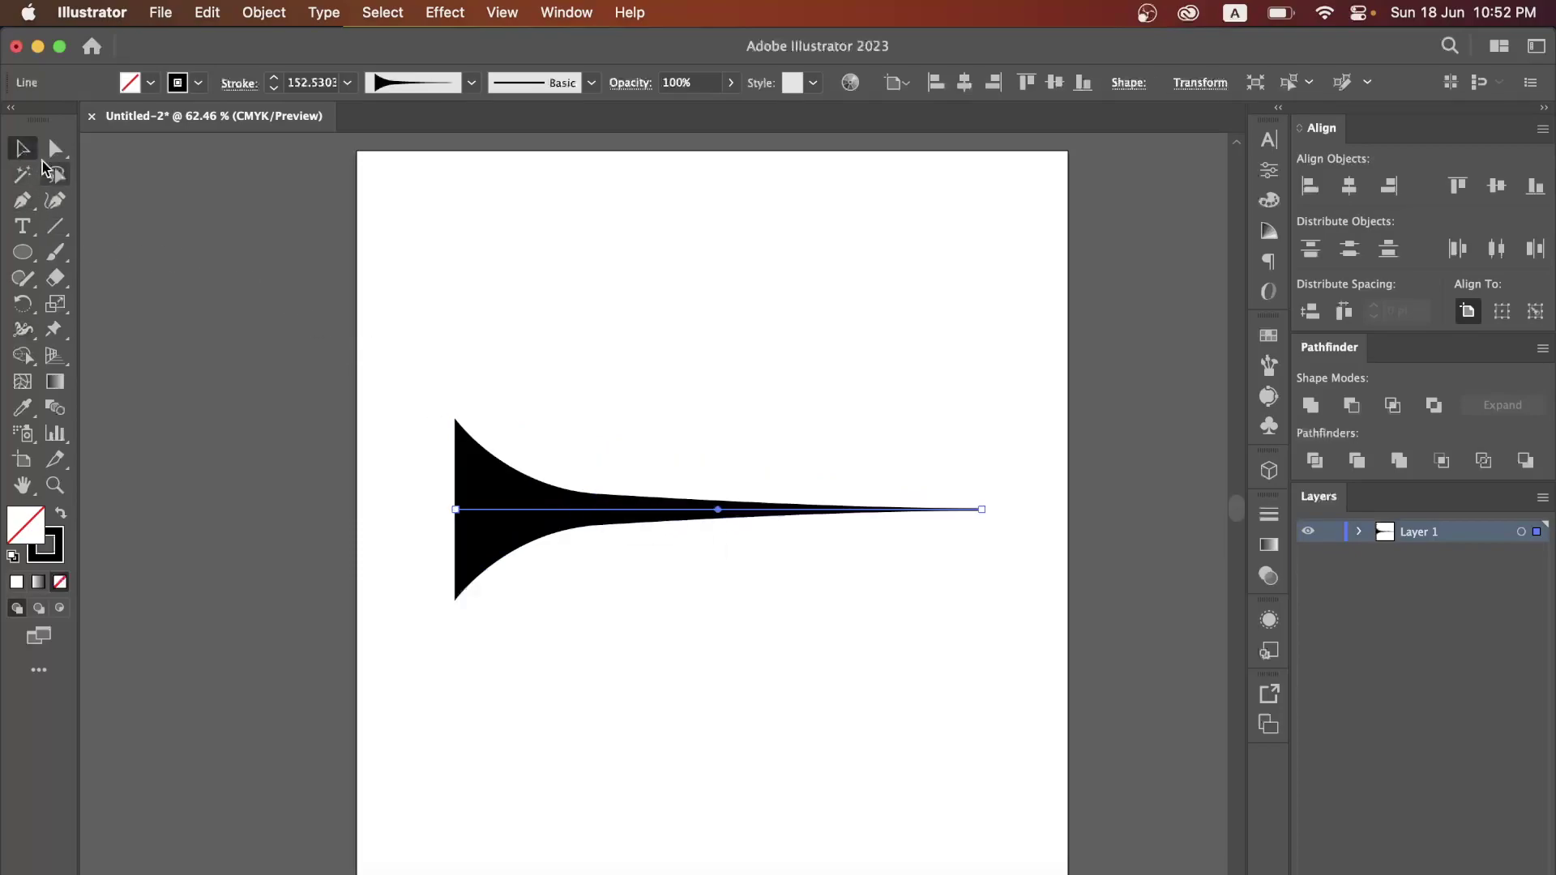
left_click(726, 636)
left_click(899, 511)
left_click(23, 329)
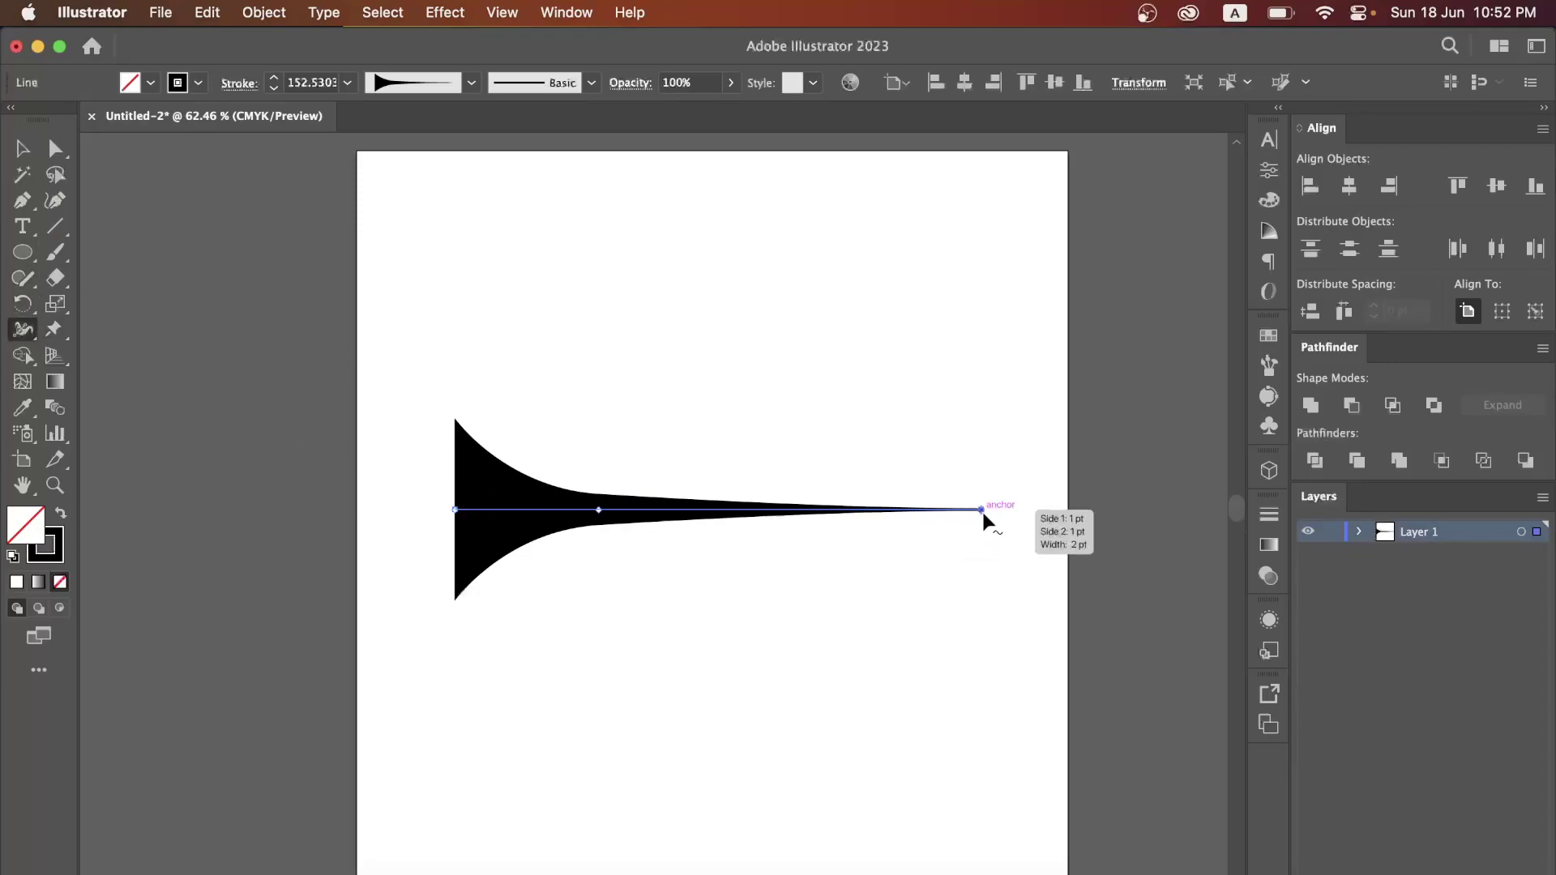
left_click_drag(982, 512, 984, 646)
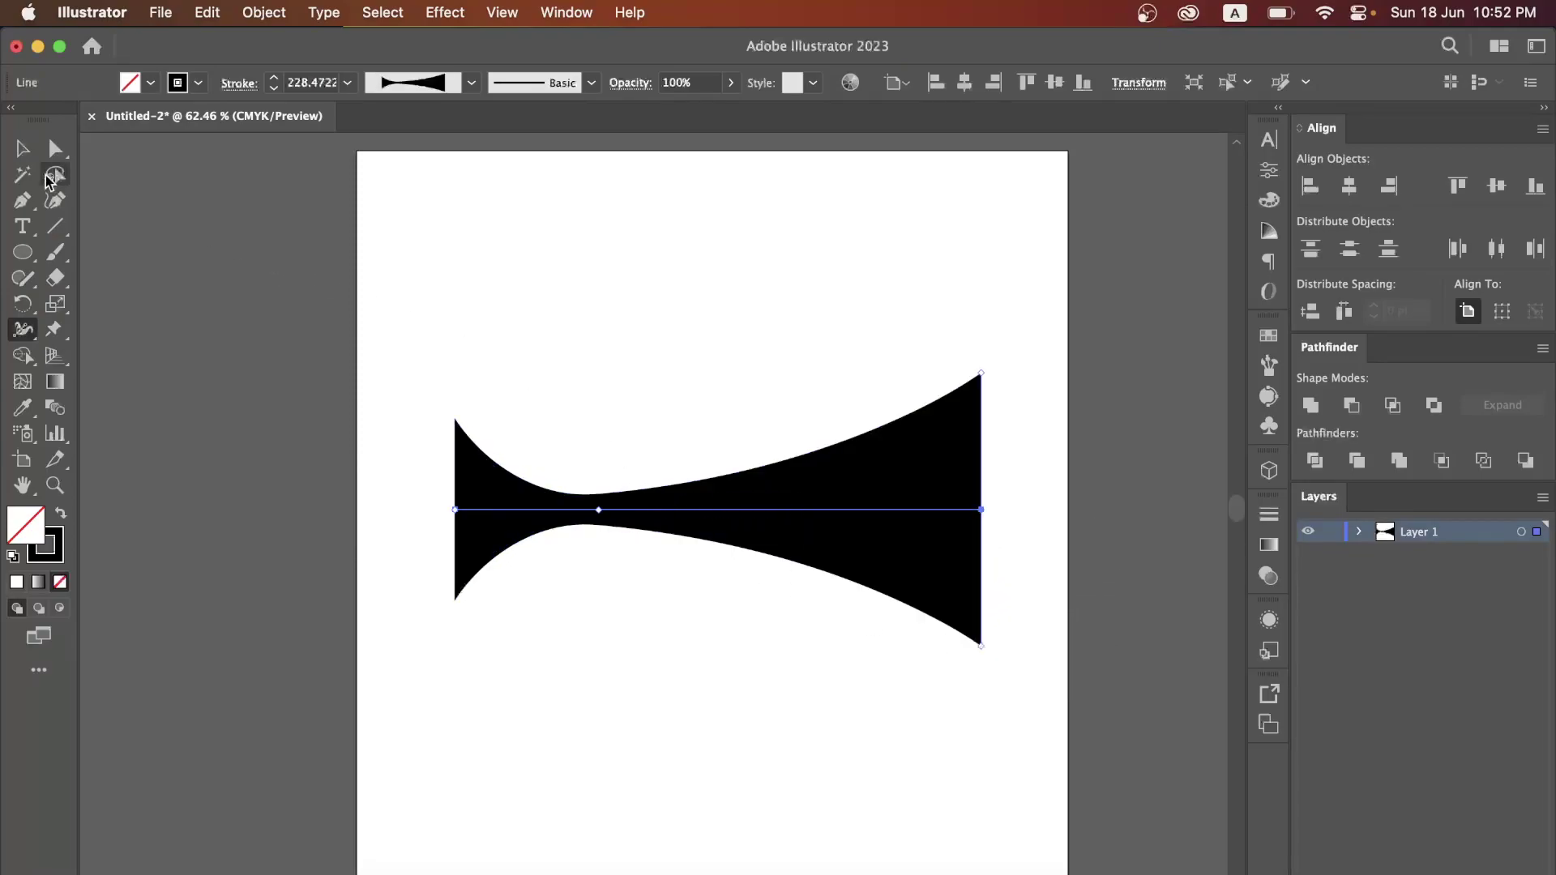
left_click(22, 149)
left_click(683, 619)
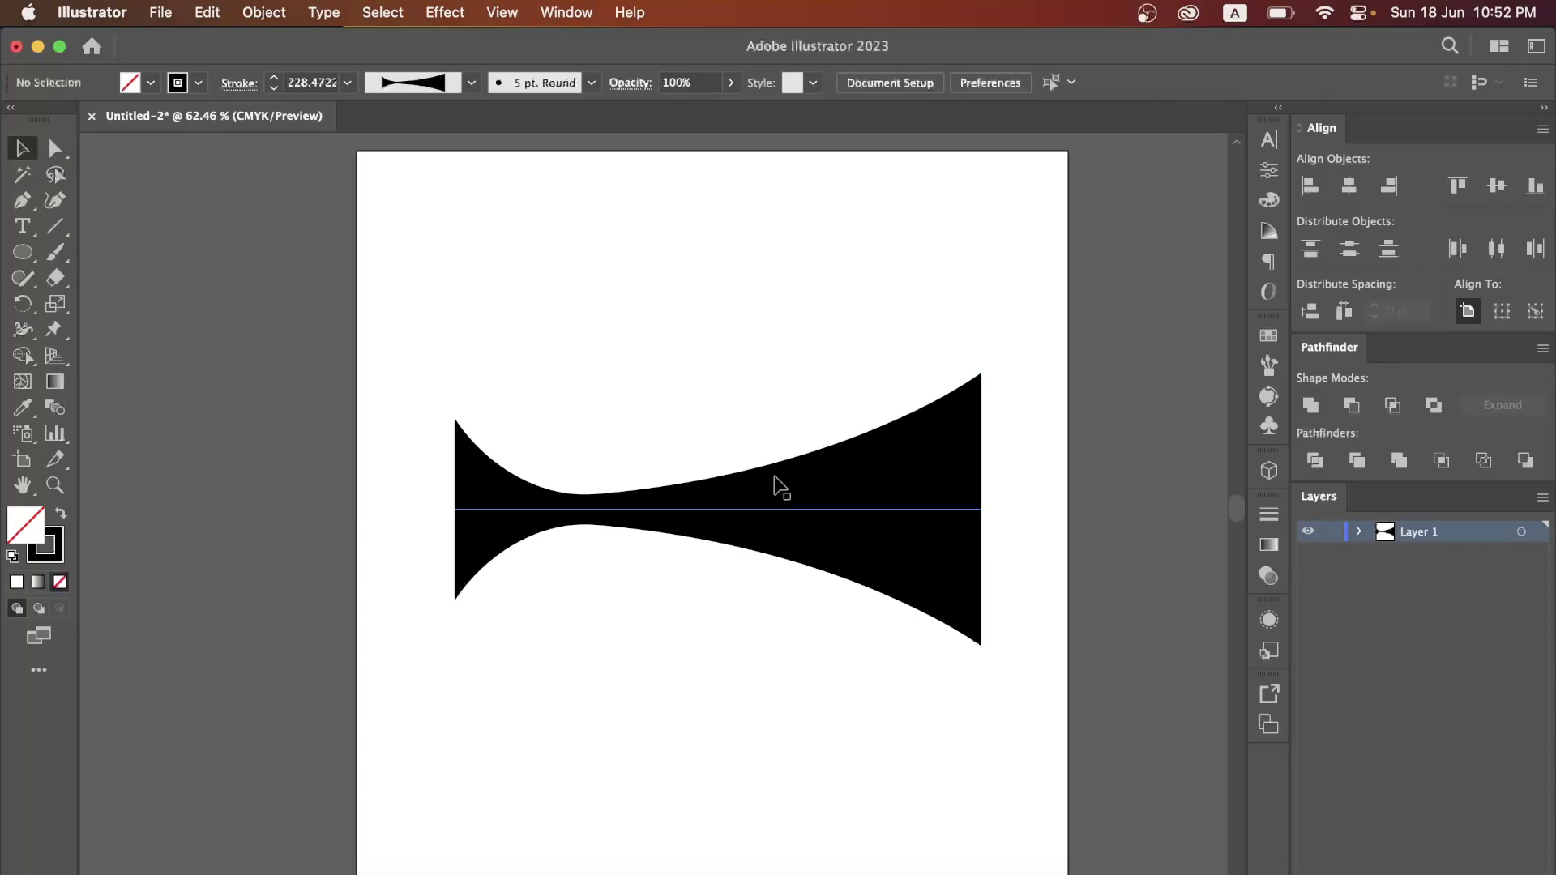
left_click(780, 508)
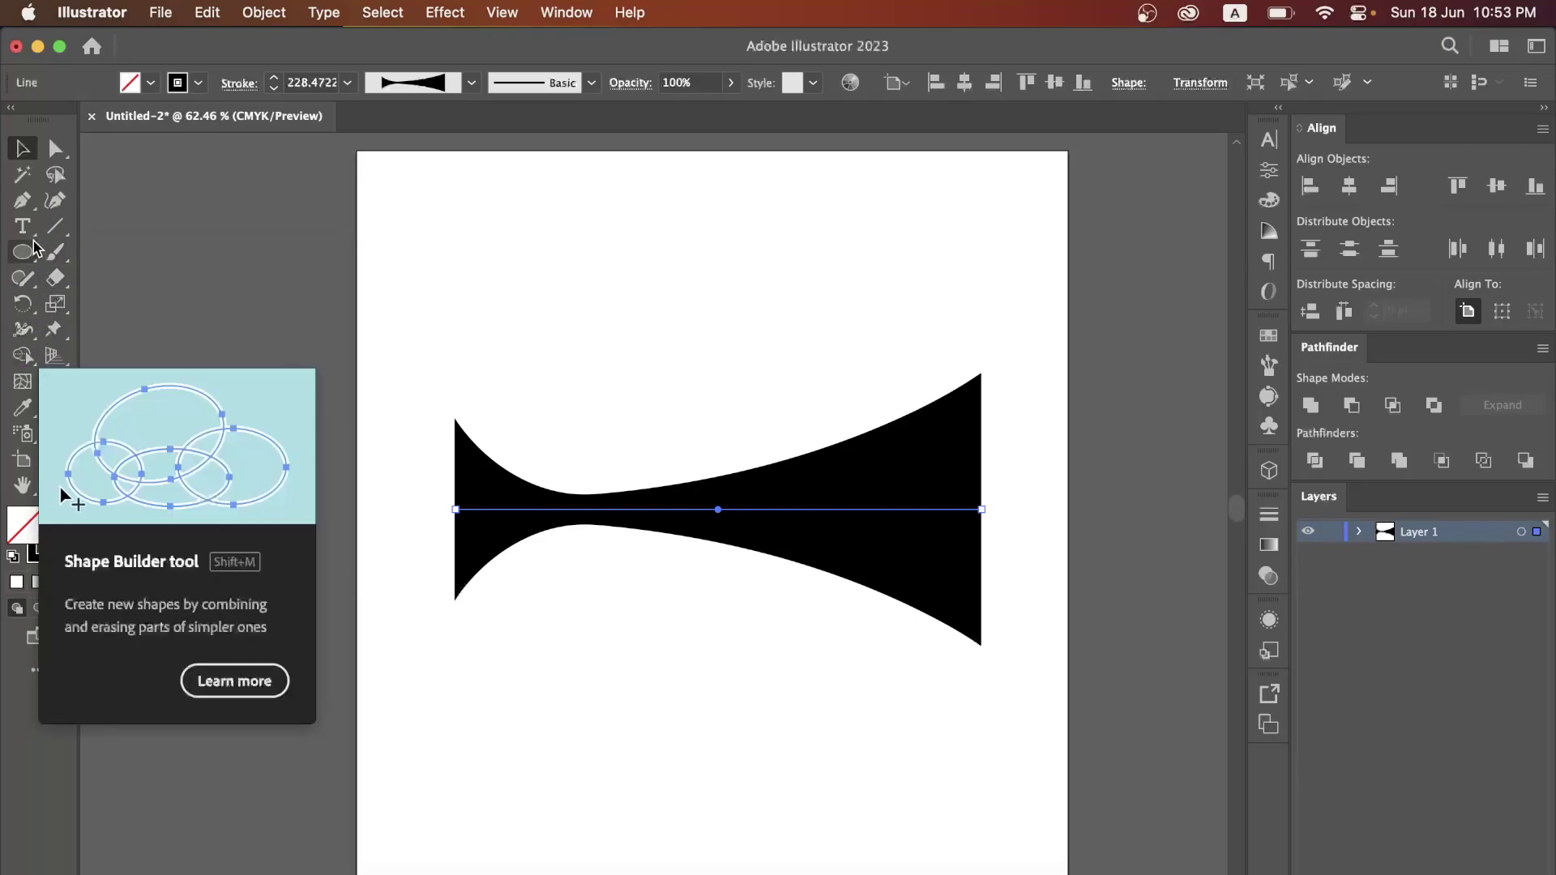
Pull the flared path's left end upward with a Curvature point, then delete the shape.
left_click(22, 200)
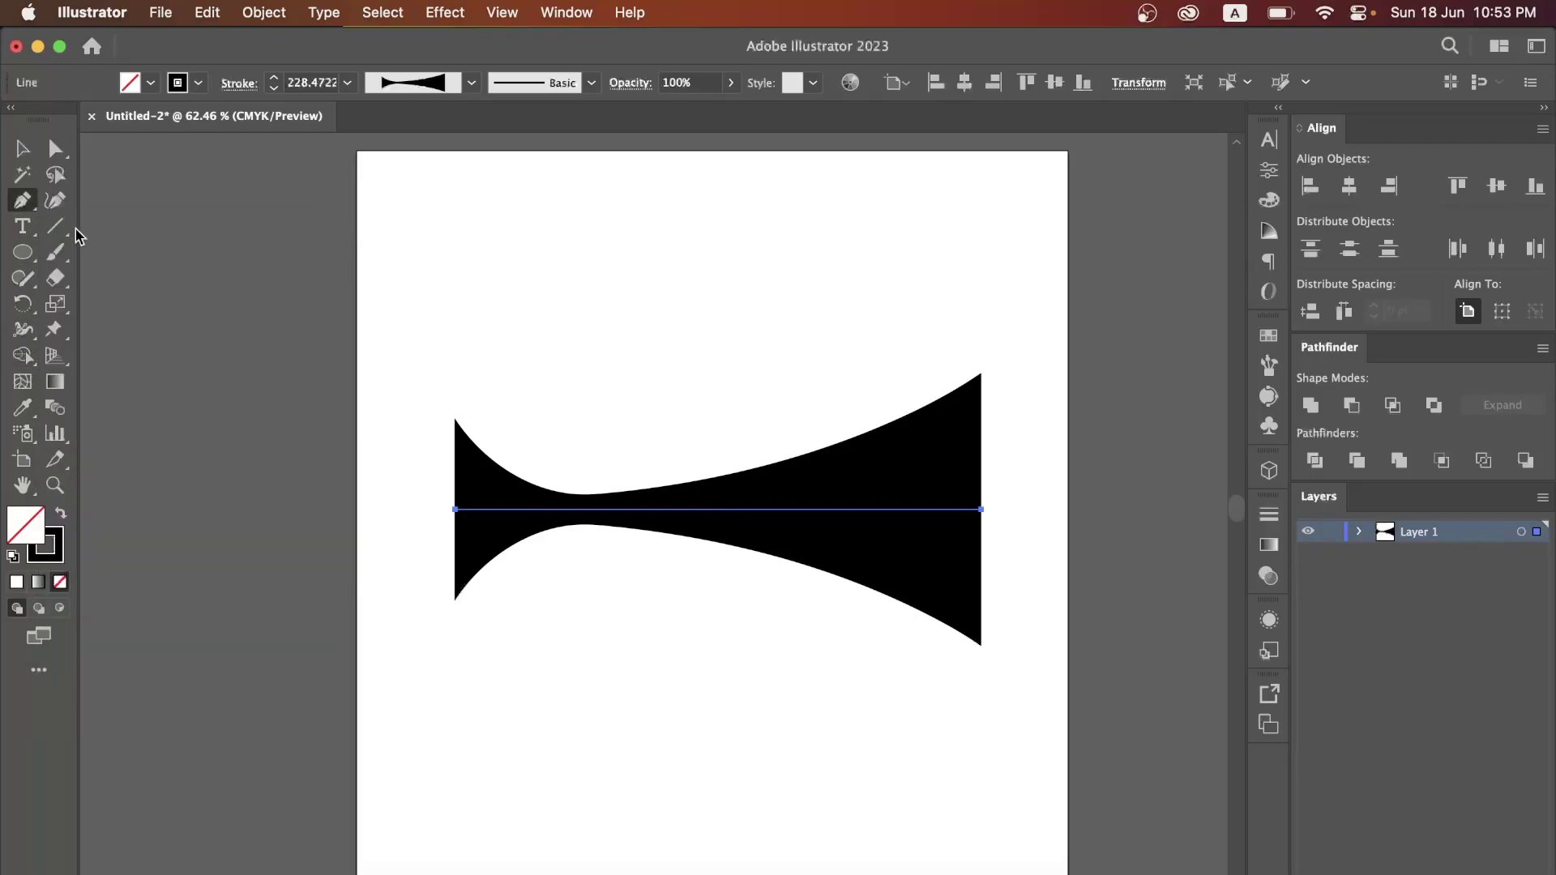
left_click(55, 200)
left_click(482, 242)
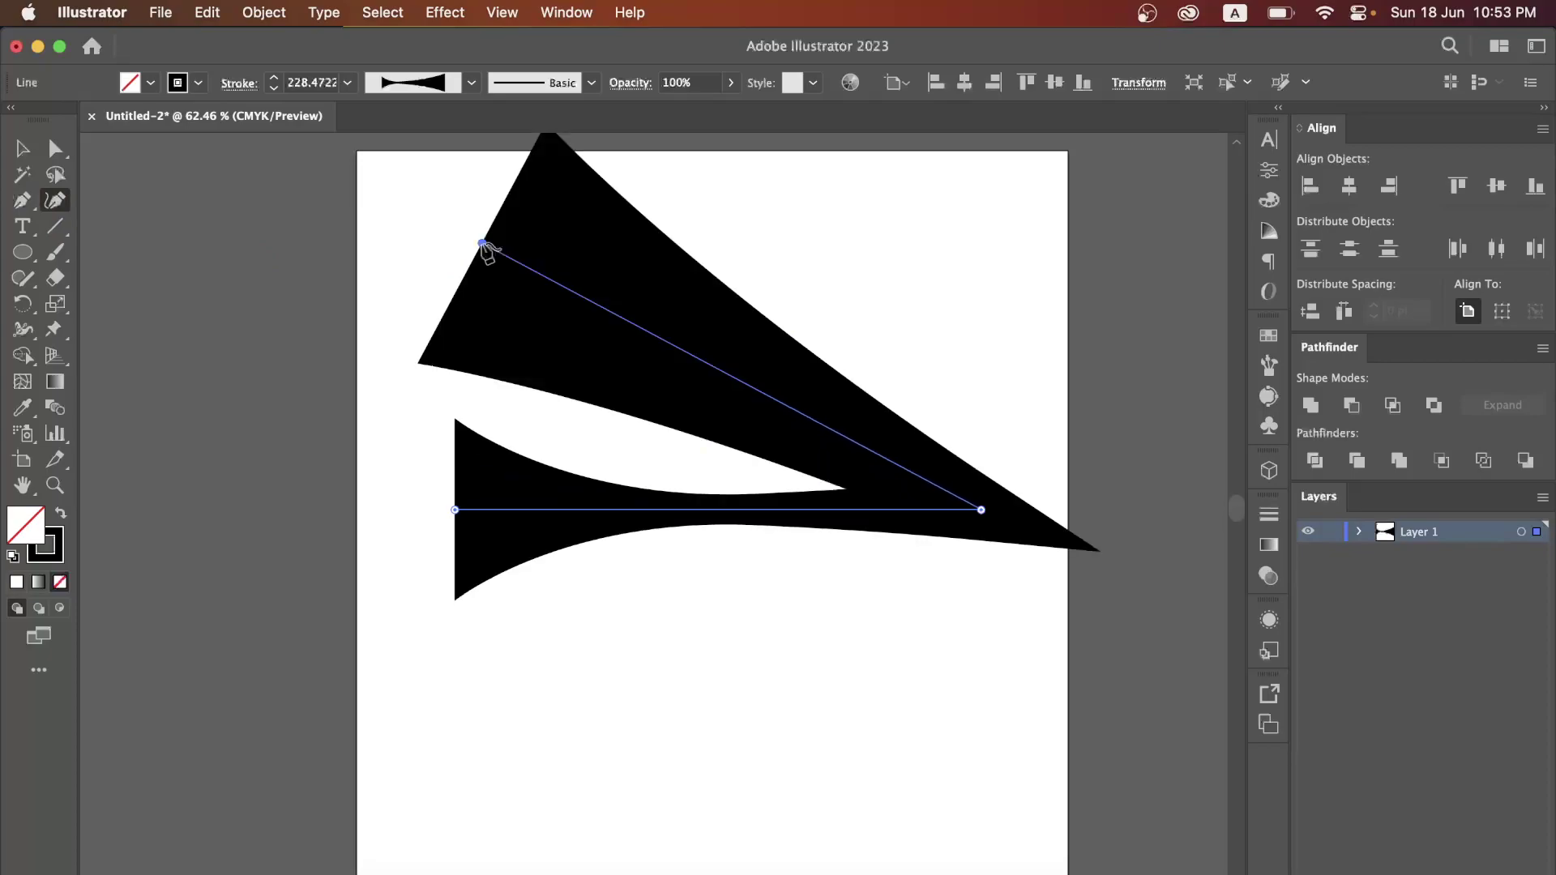
left_click(22, 149)
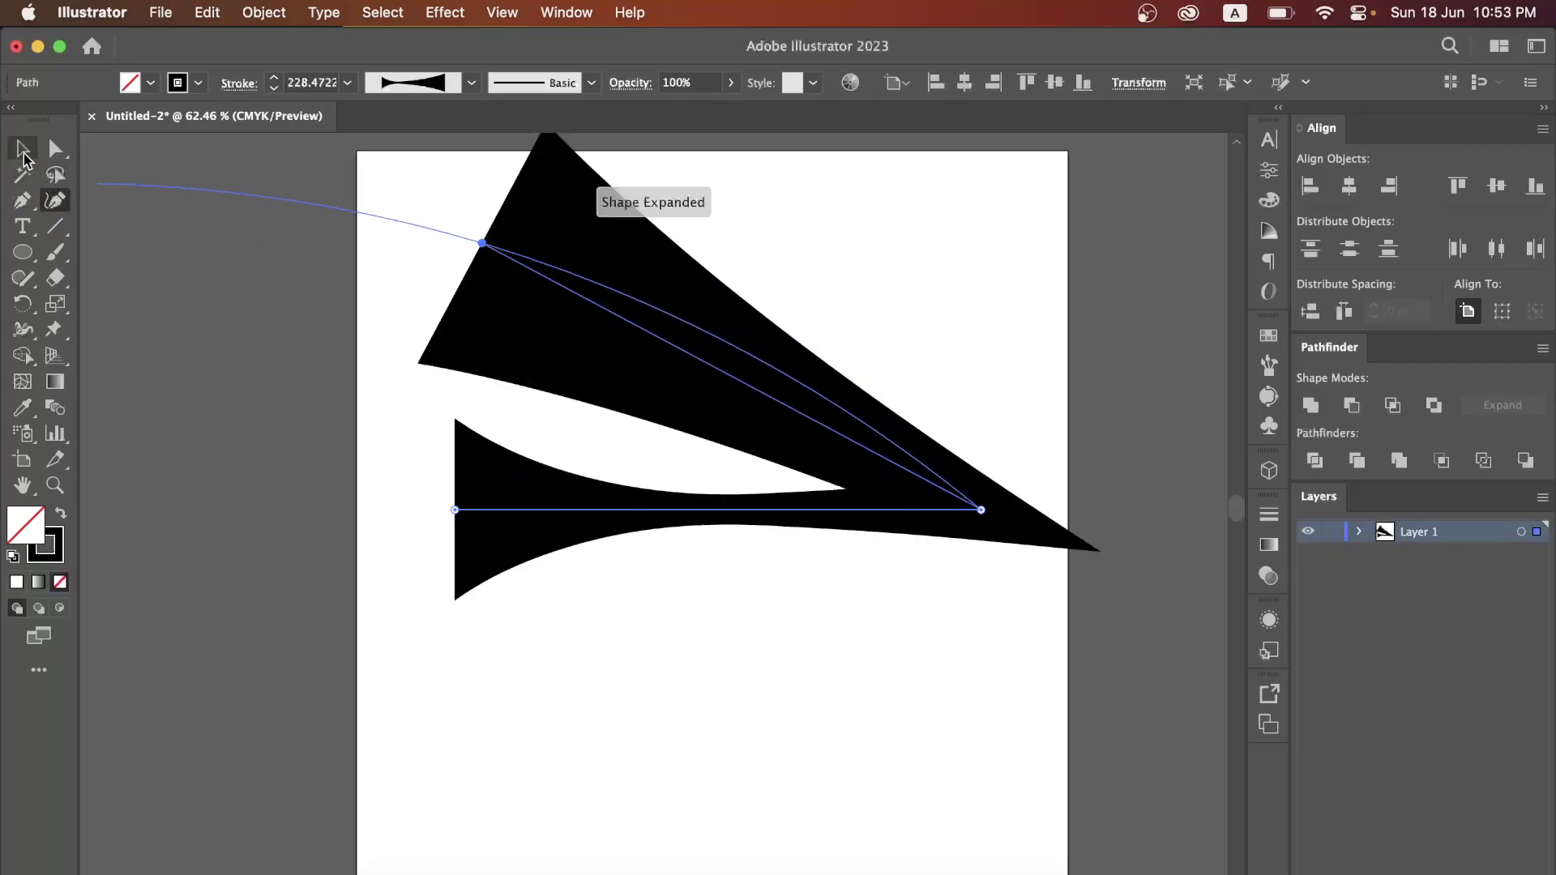
left_click(733, 630)
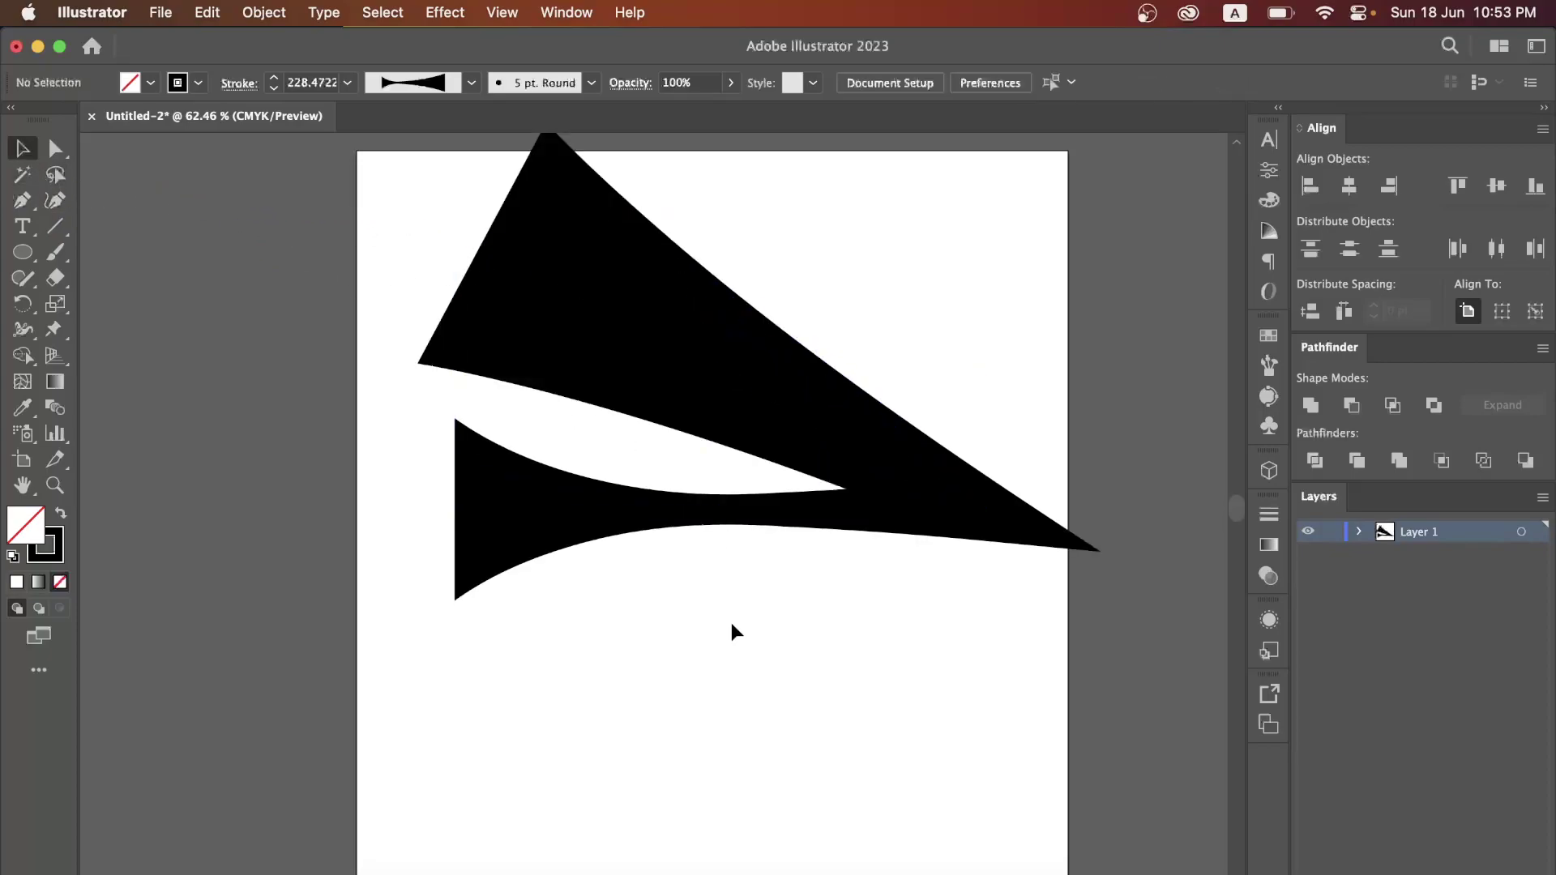
left_click(684, 399)
key("Delete")
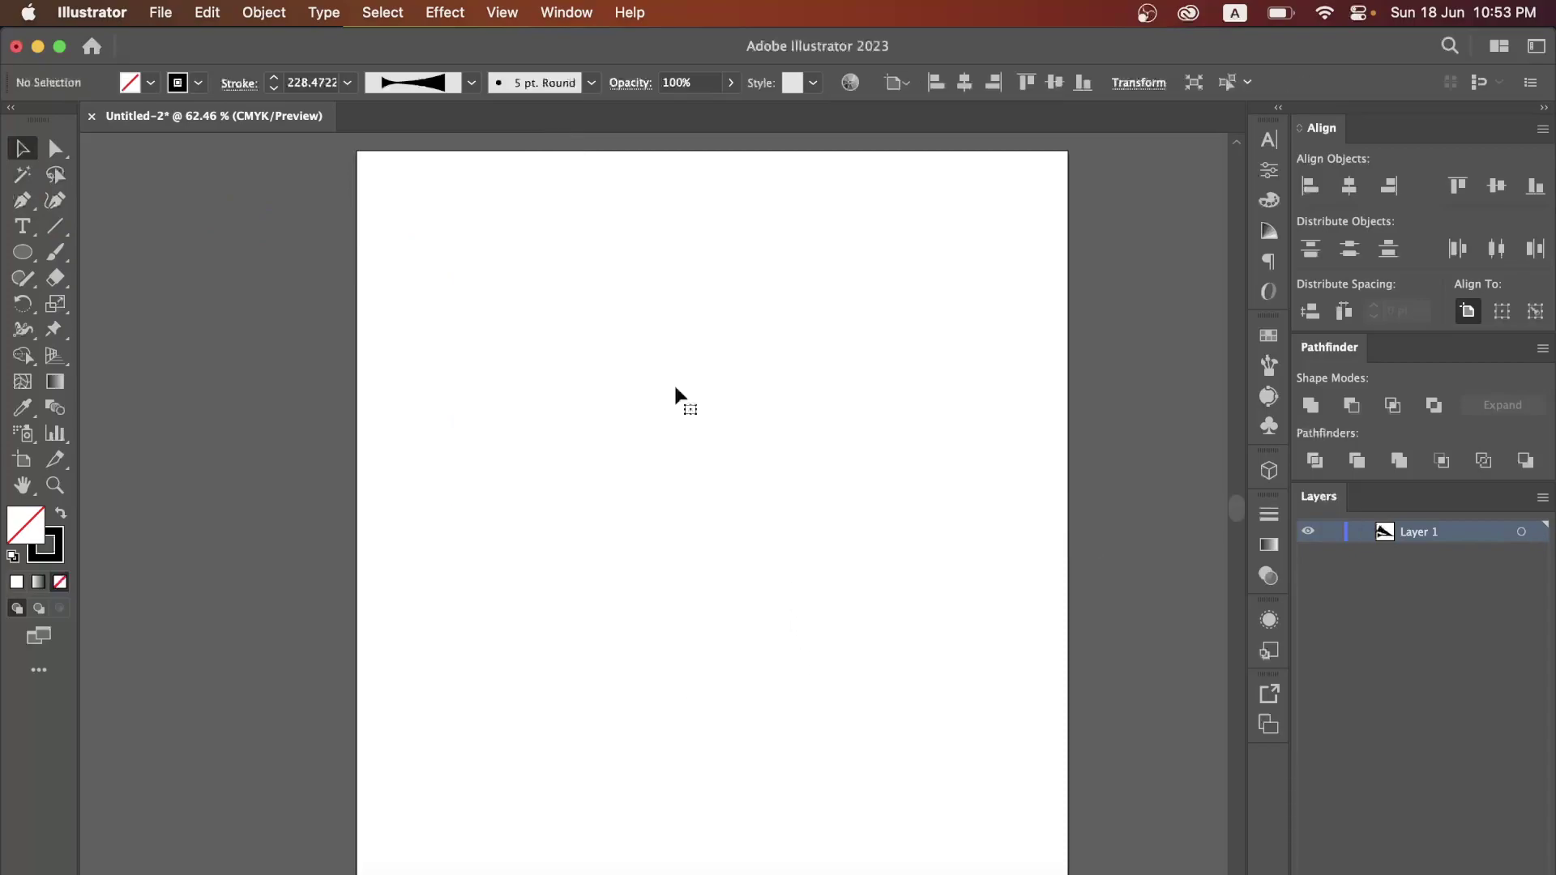
Draw a three-point curved path with the Curvature Tool.
left_click(62, 207)
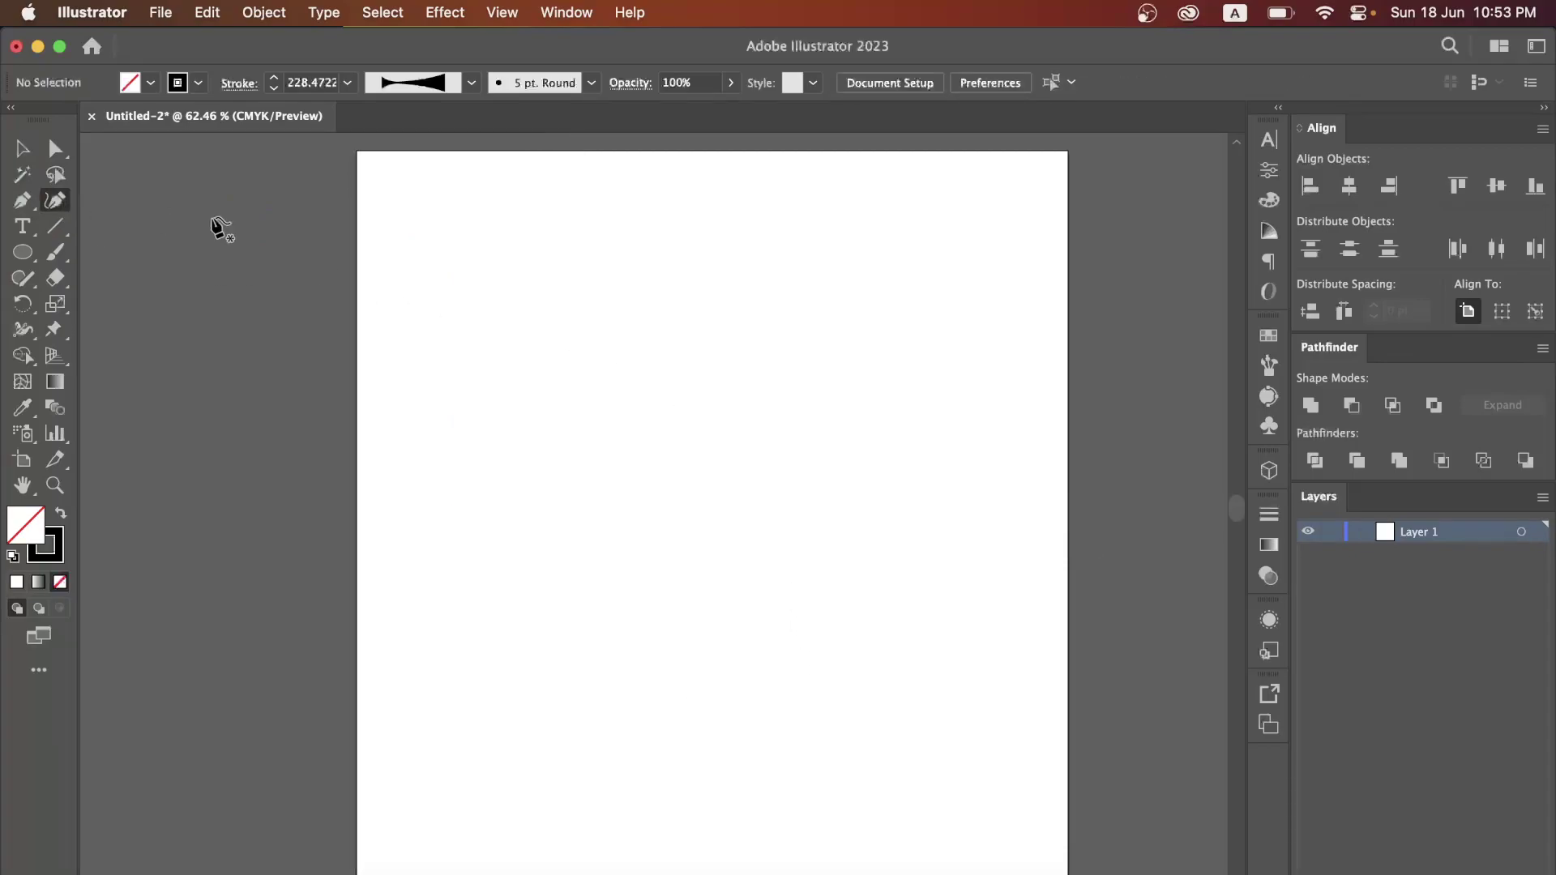
left_click(532, 361)
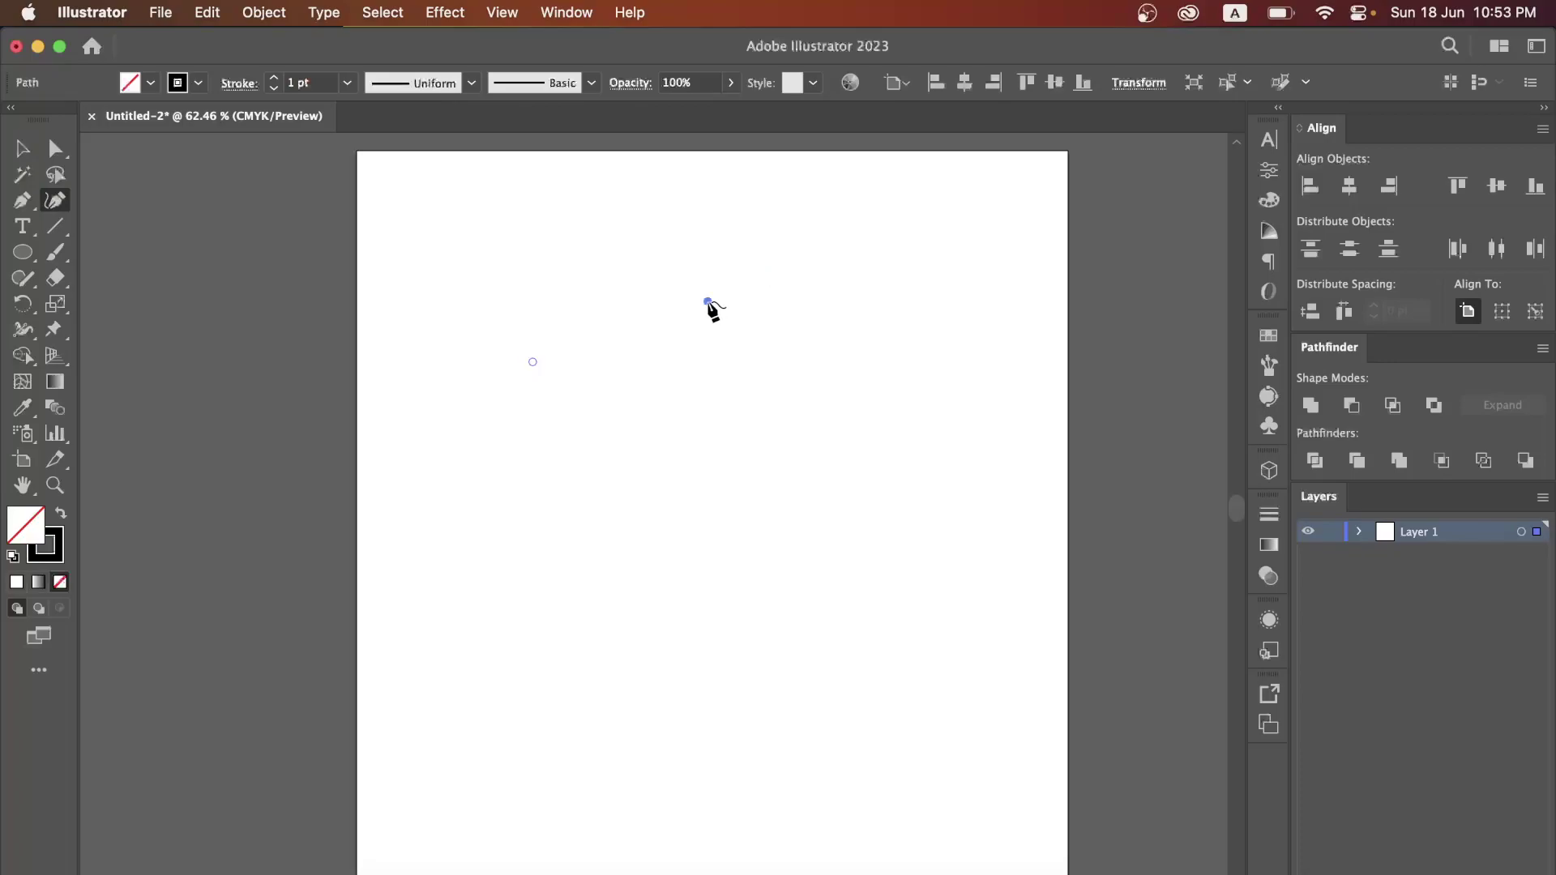
left_click(690, 392)
left_click(600, 439)
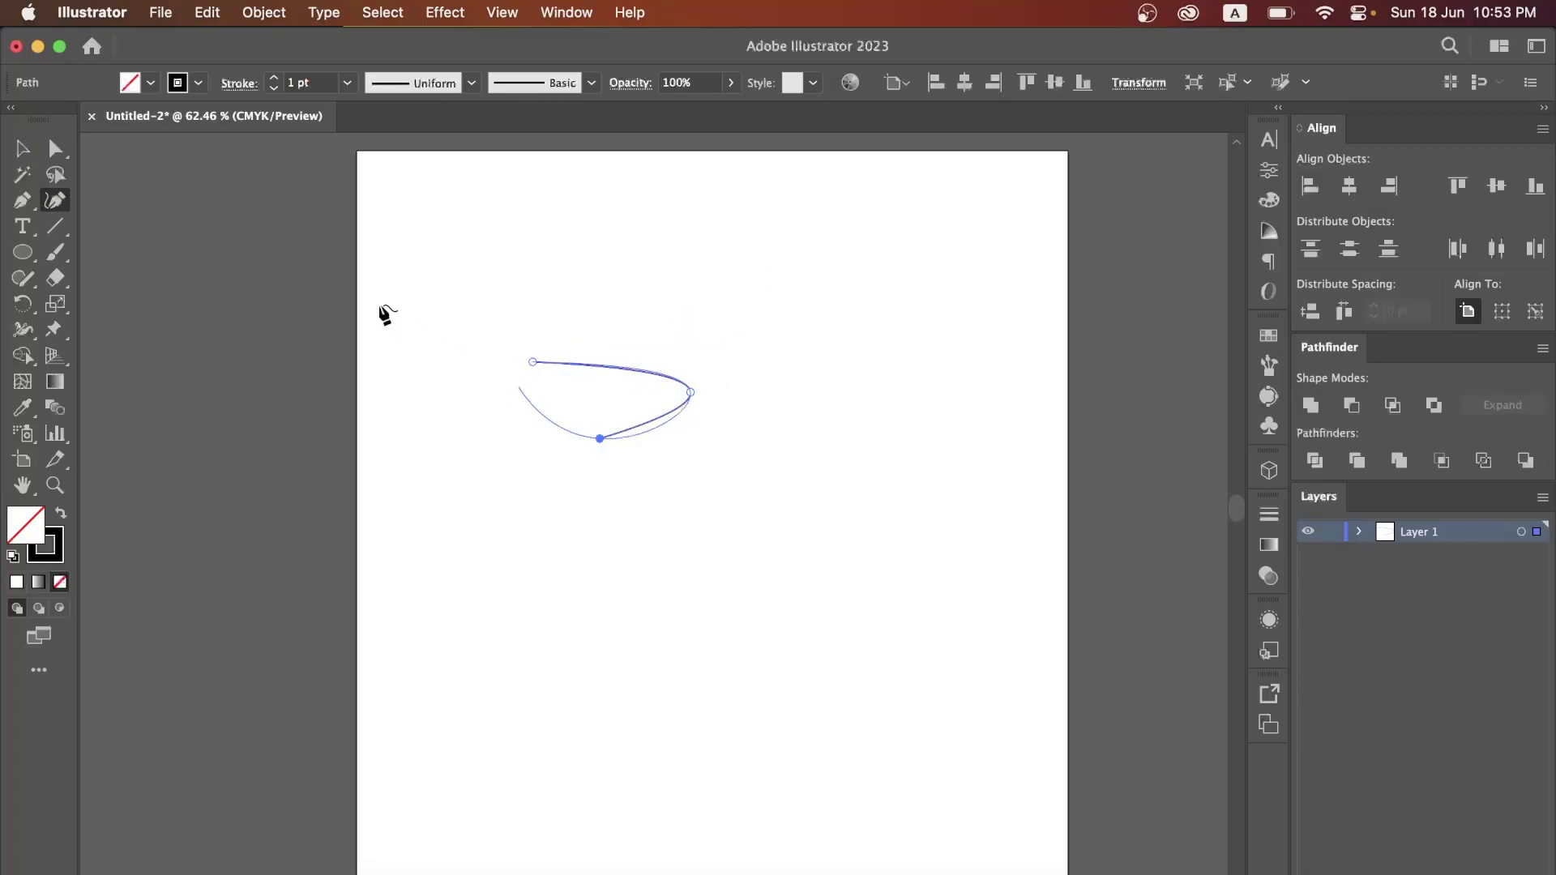
left_click(22, 149)
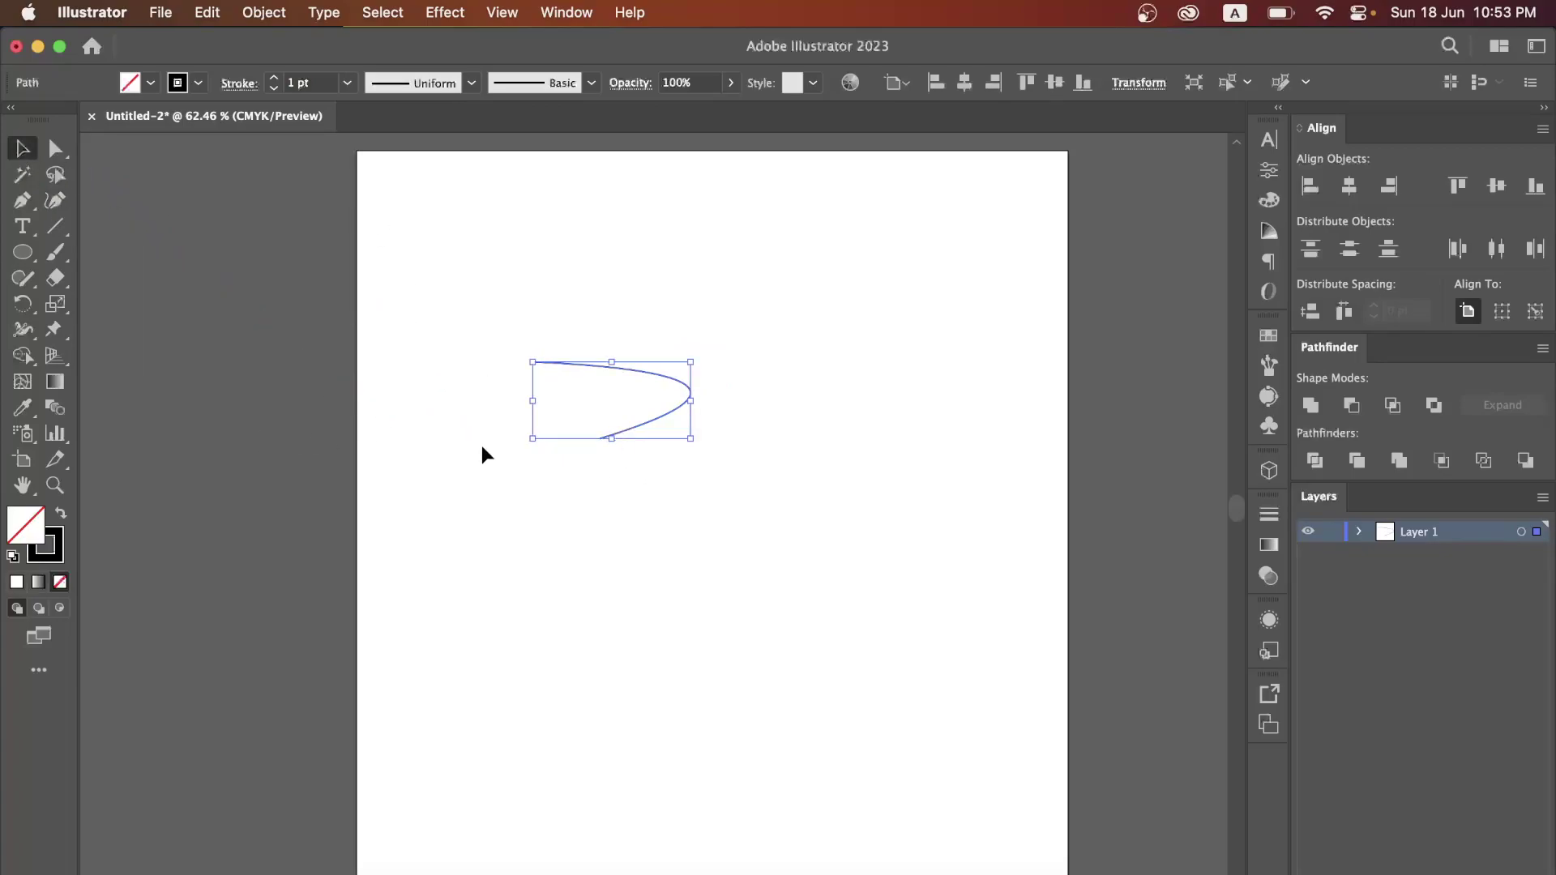
Widen the curve's left end into a 53.3264 pt tapering stroke.
scroll(482, 448, "up", 3)
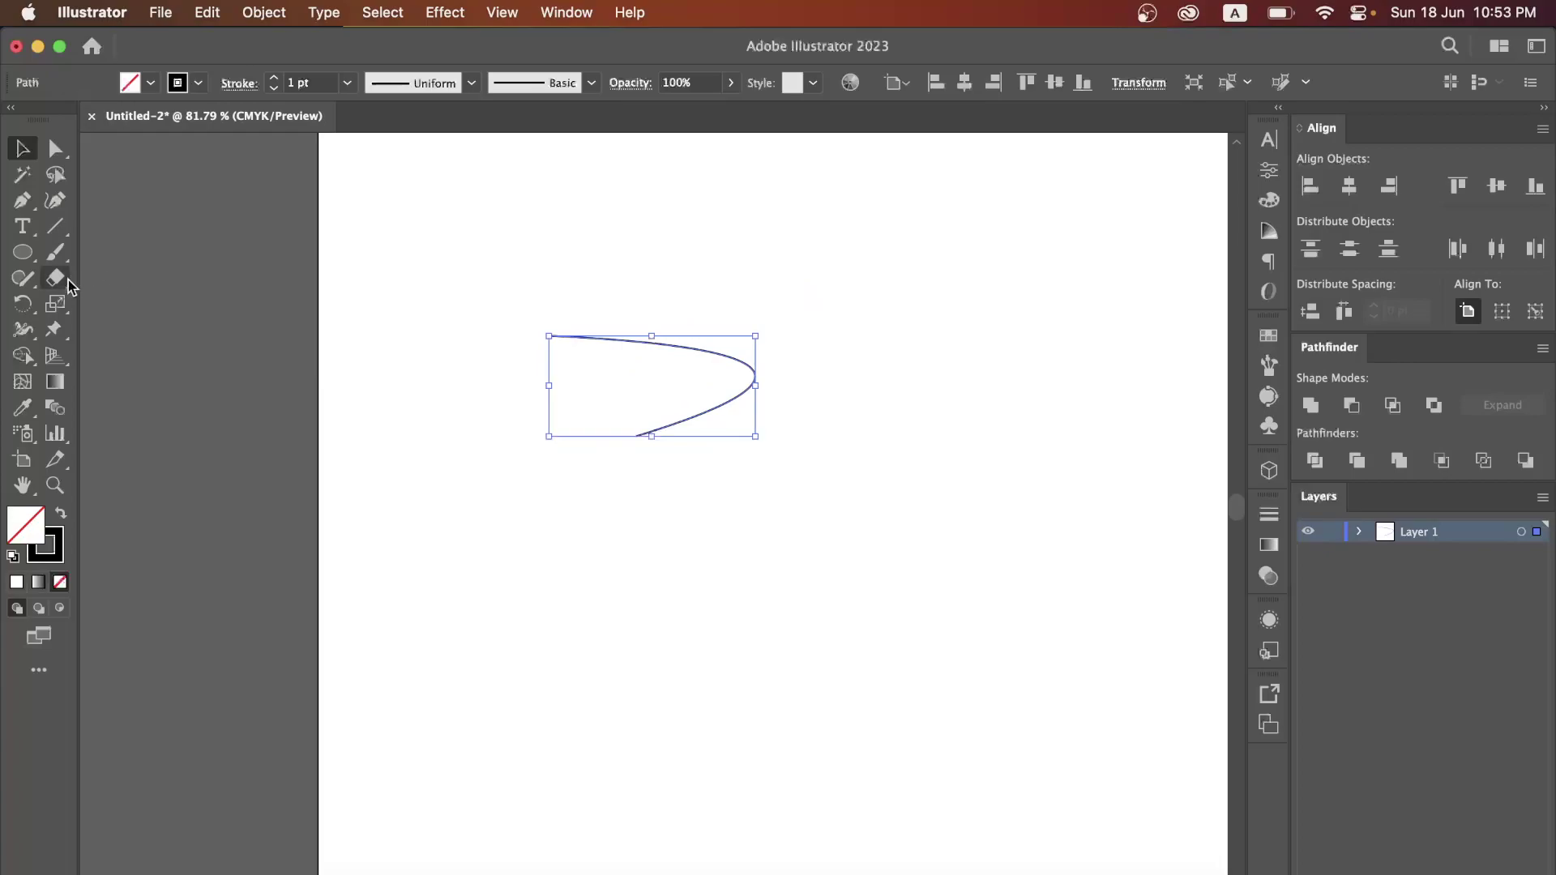
left_click(23, 329)
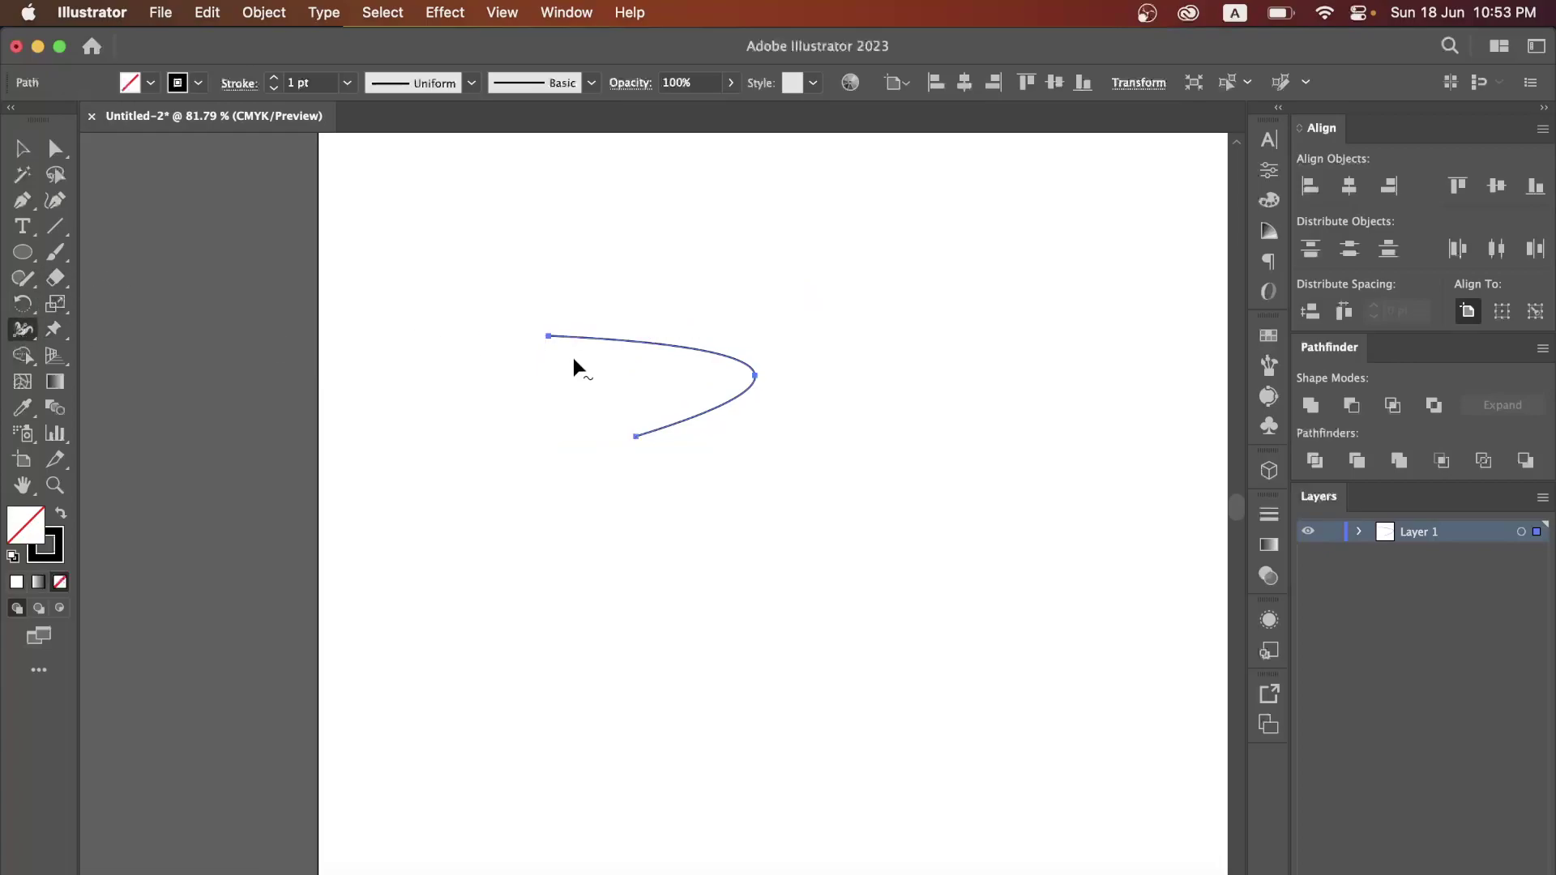
left_click_drag(548, 334, 535, 378)
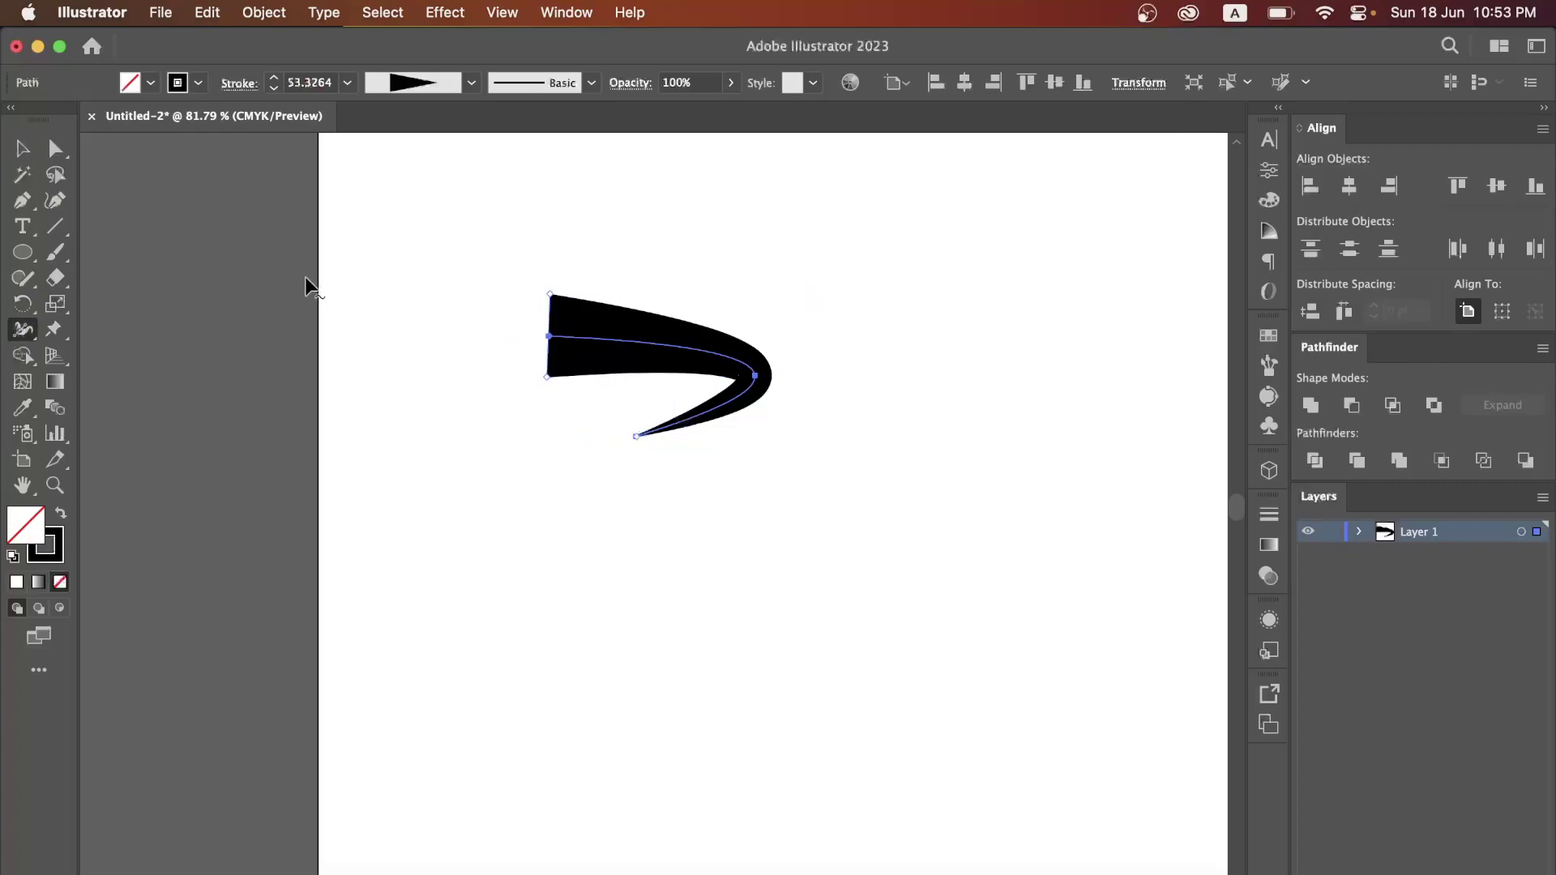
left_click(23, 149)
left_click(658, 535)
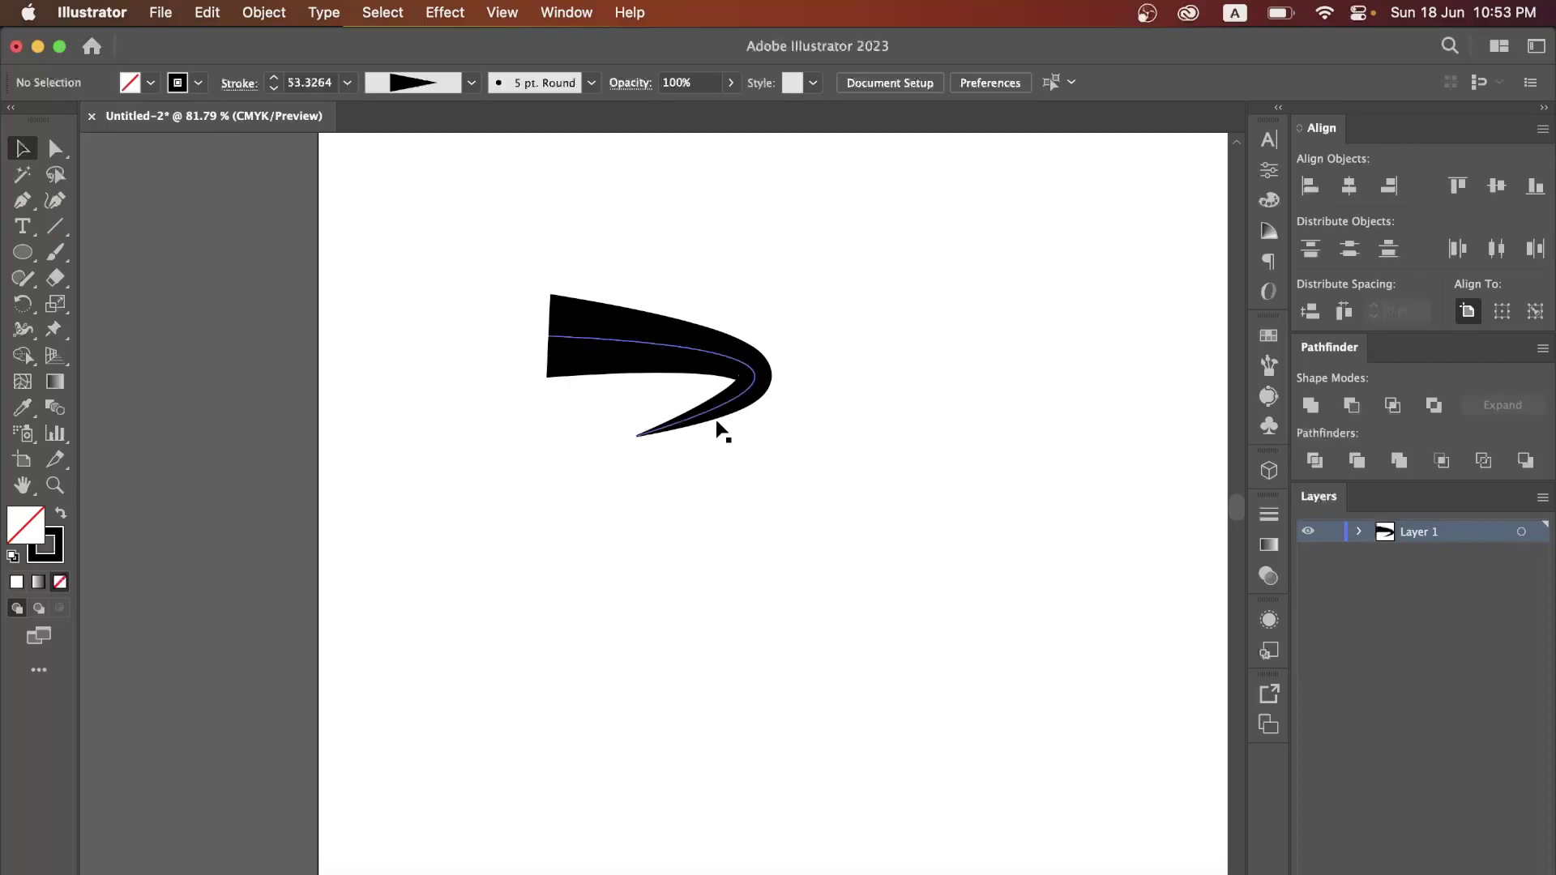
Widen one width point into a bulb and pinch another to 0 pt.
left_click(24, 330)
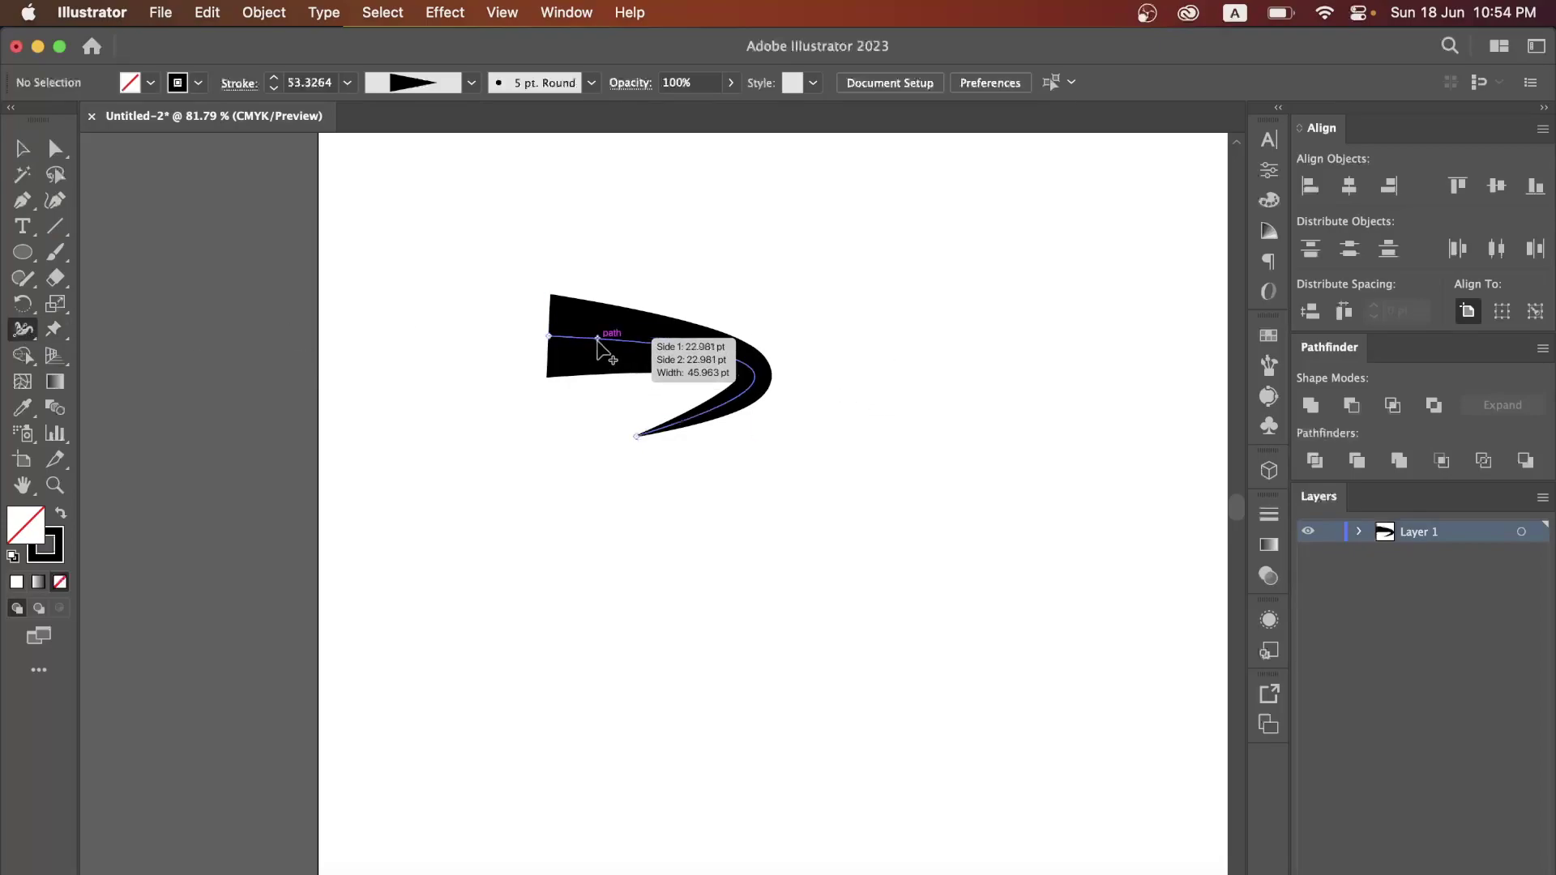
mouse_move(601, 347)
left_mouse_down()
mouse_move(564, 461)
mouse_move(585, 396)
left_mouse_up()
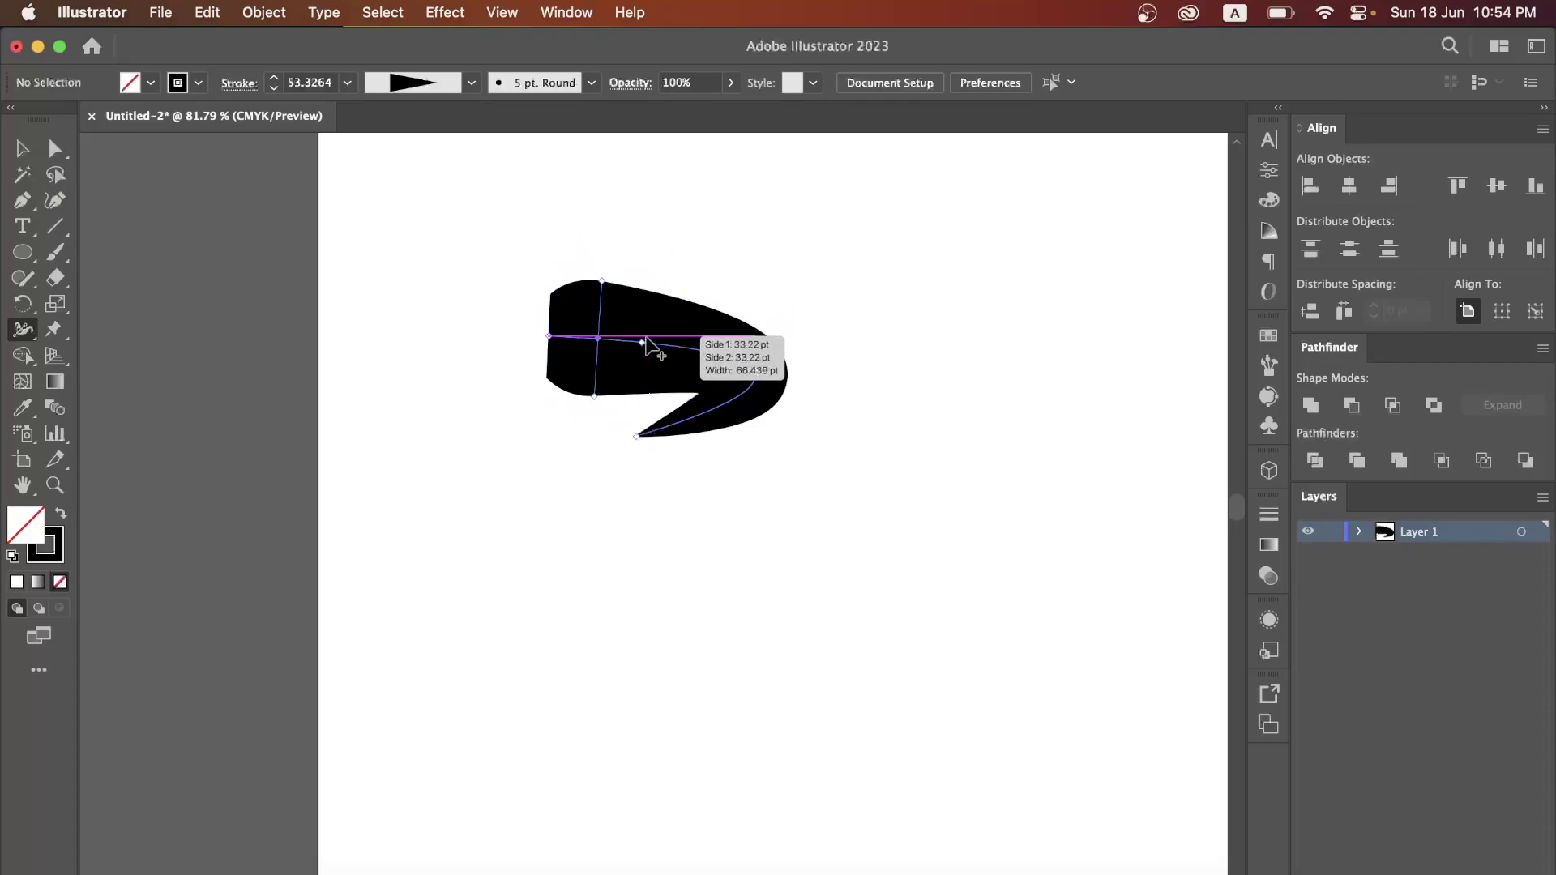
left_click_drag(646, 342, 651, 371)
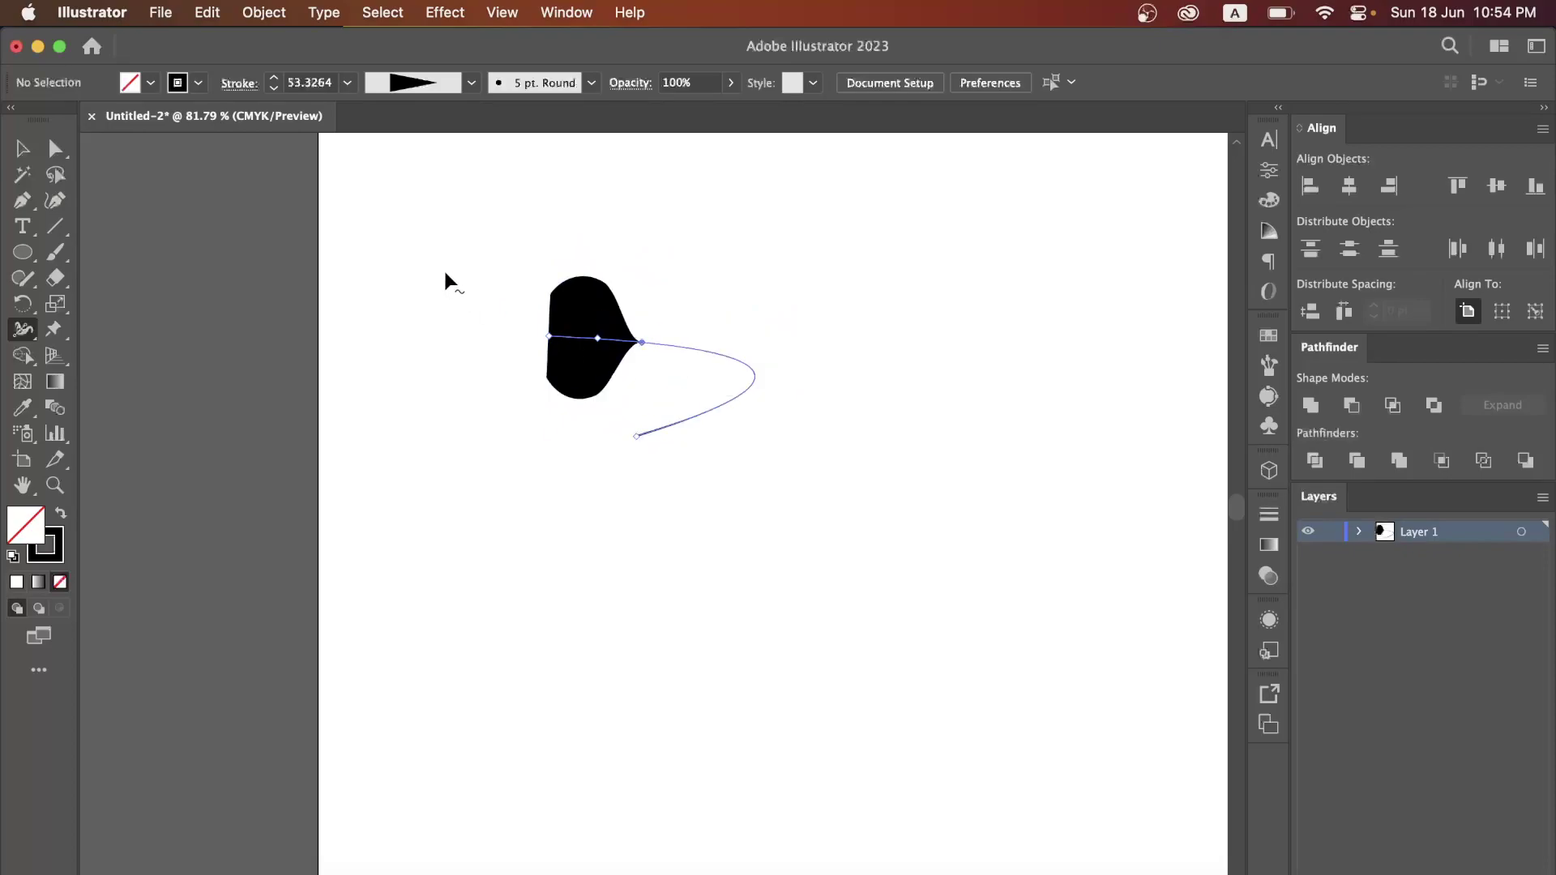
Rotate the path about 91.52° so the bulb sits at the bottom.
left_click(23, 149)
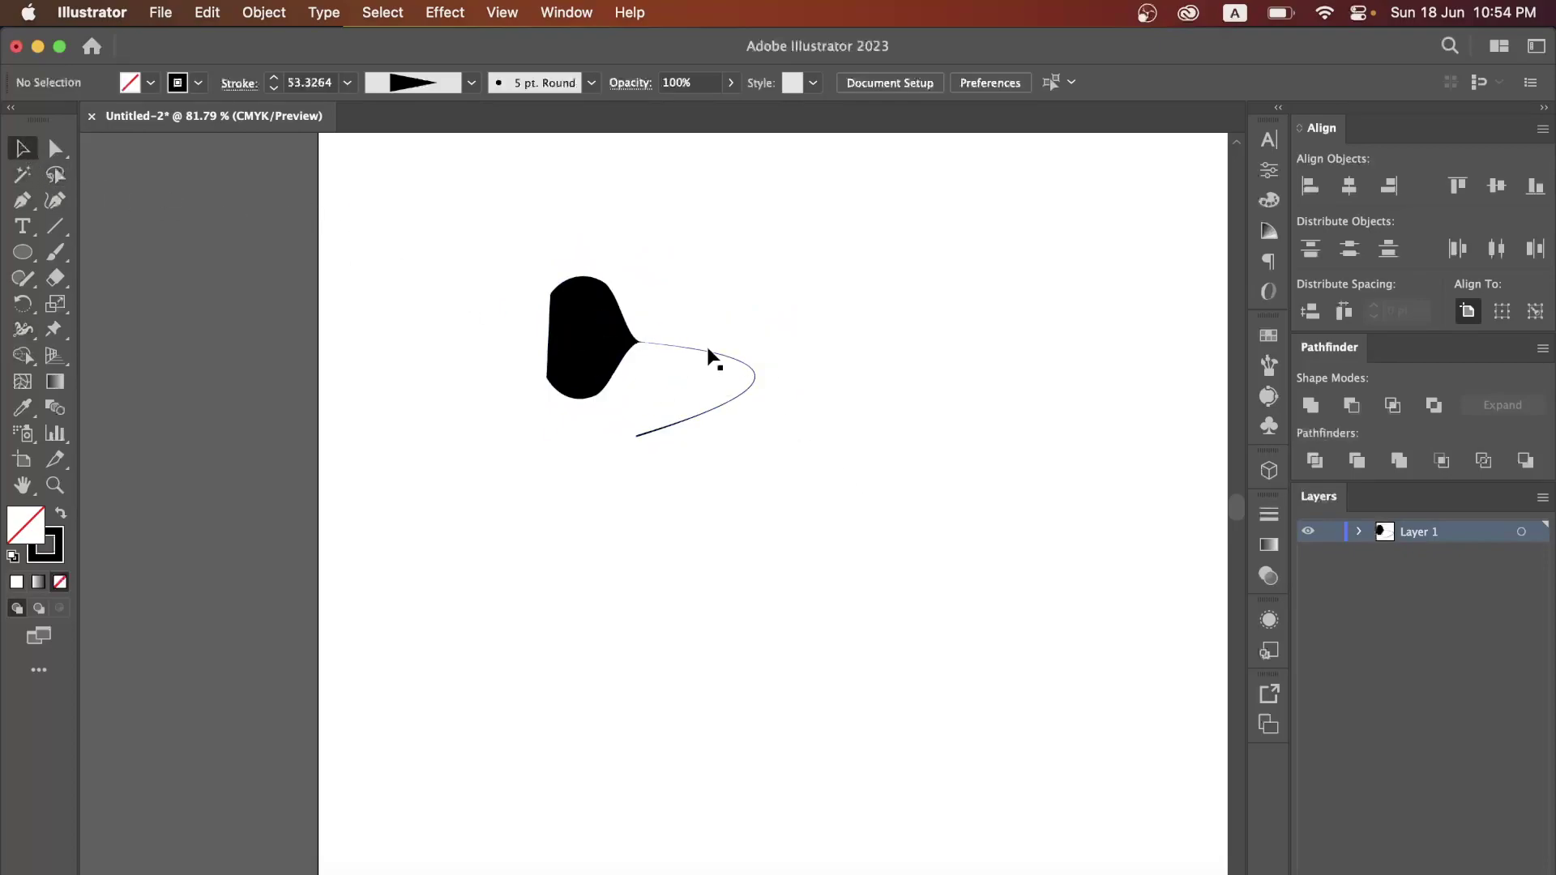
left_click(613, 345)
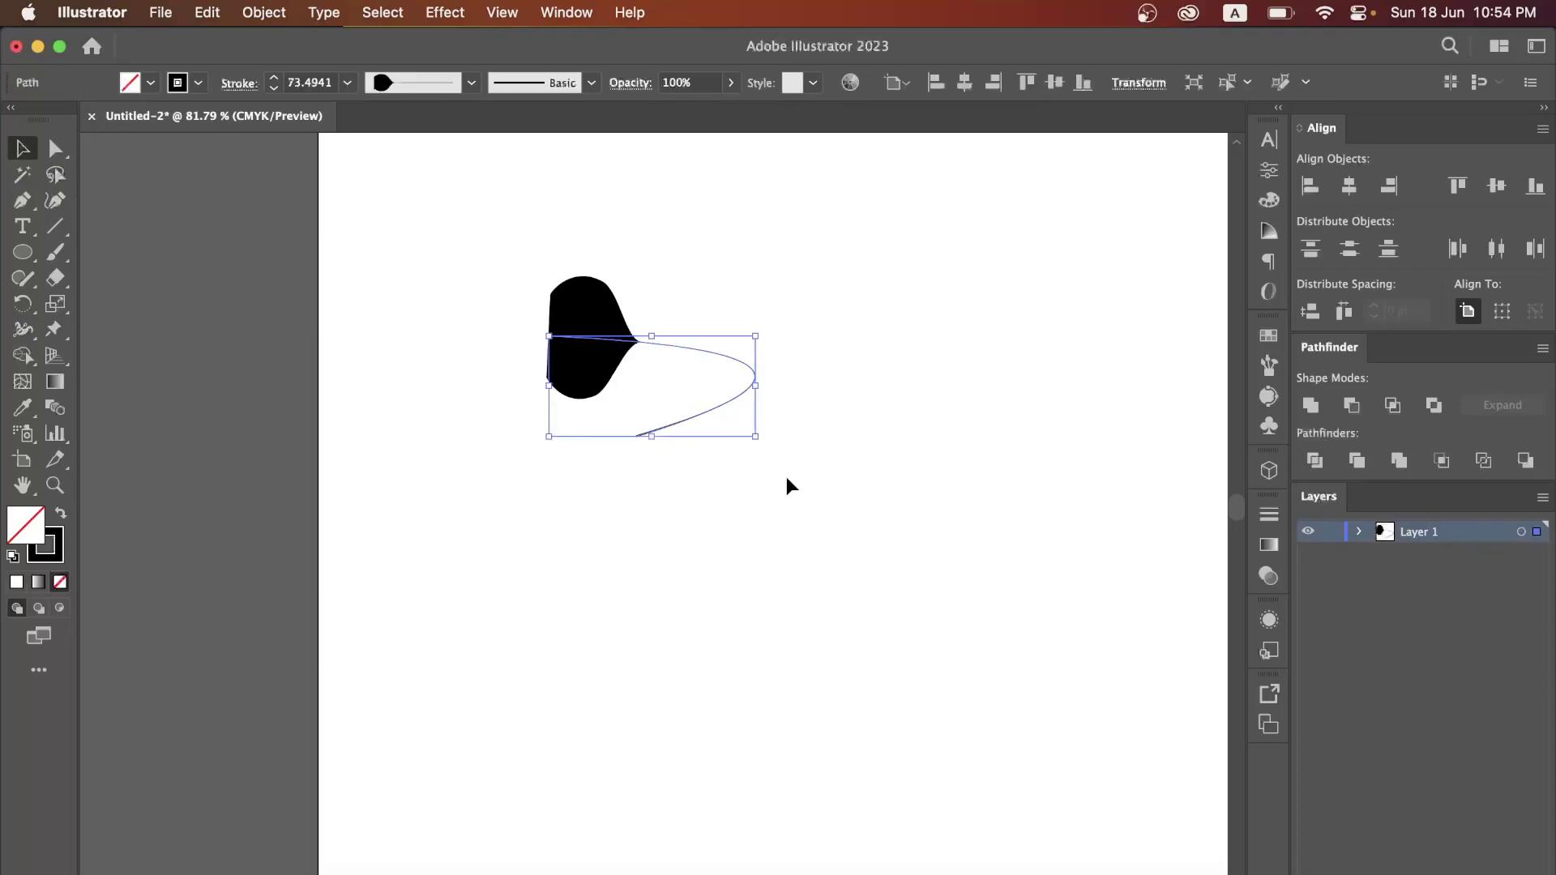
left_click_drag(761, 447, 716, 237)
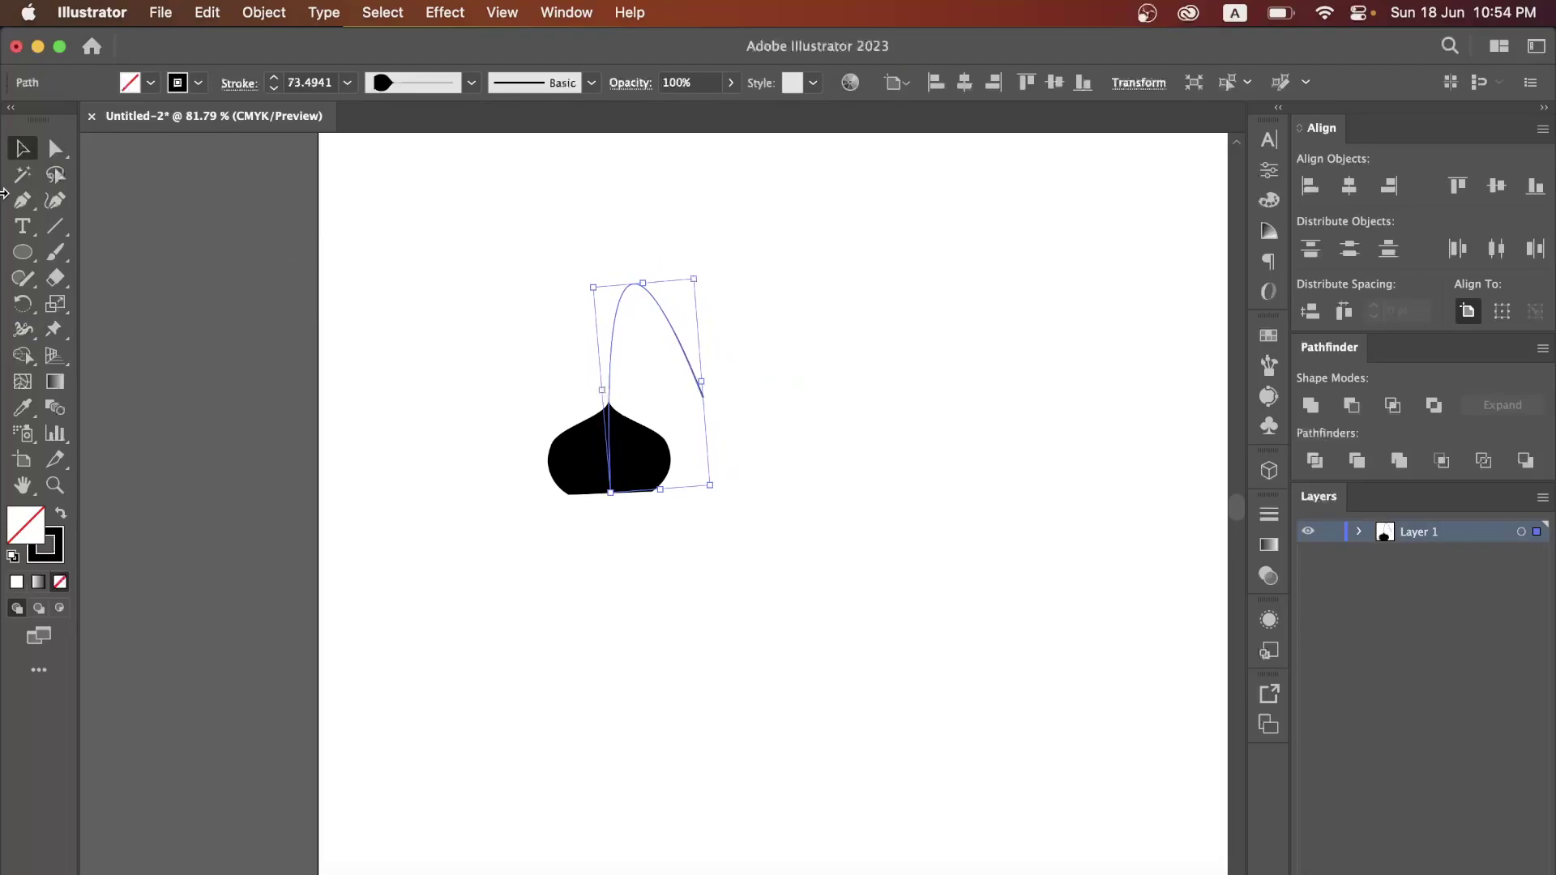
left_click(565, 614)
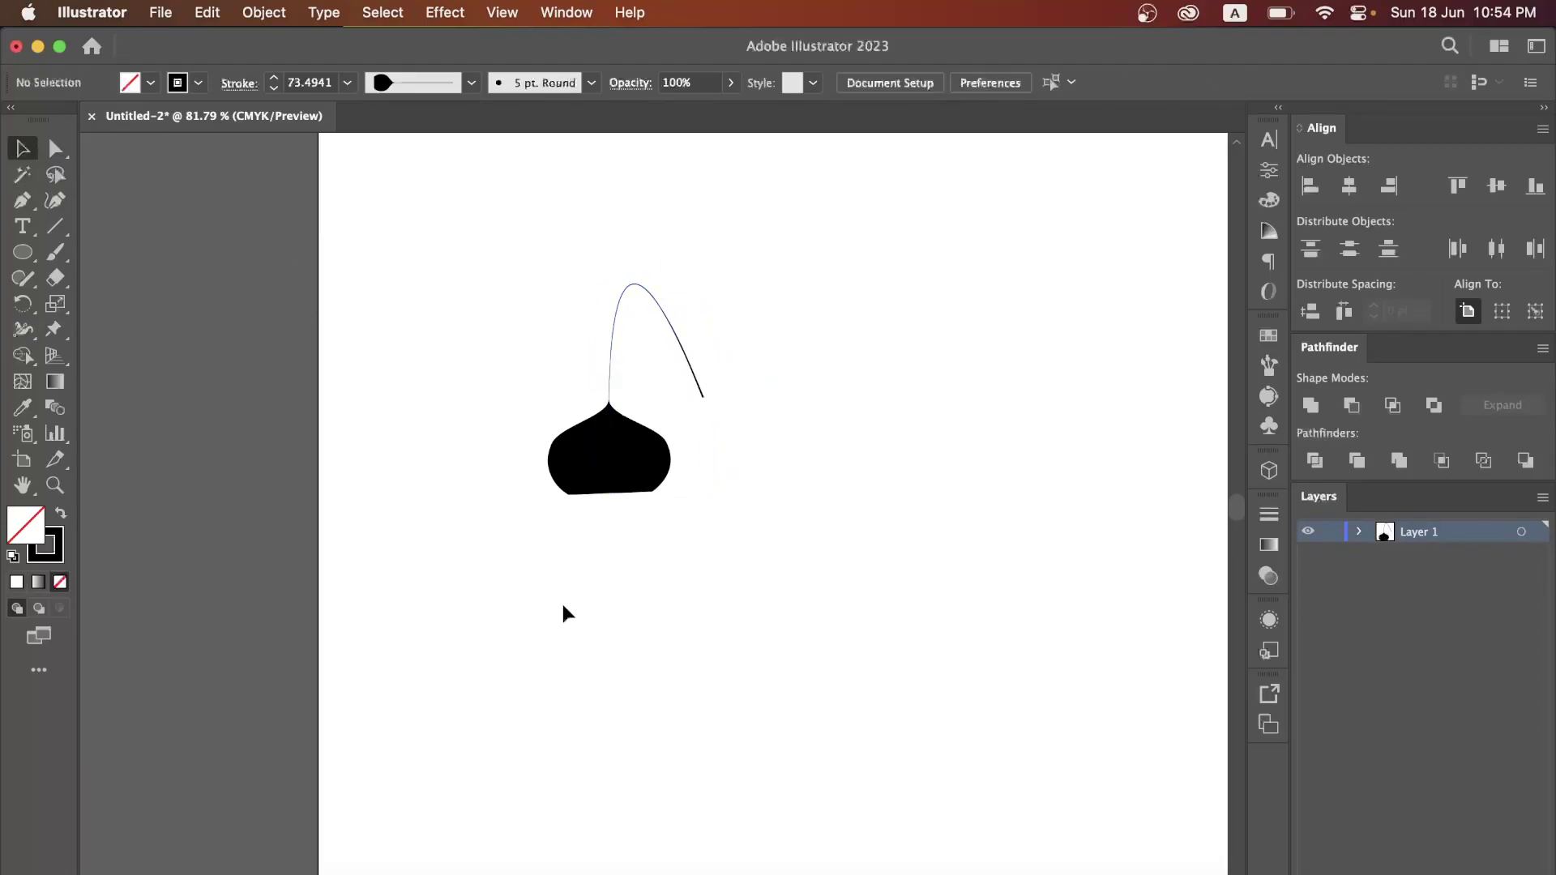
left_click(652, 490)
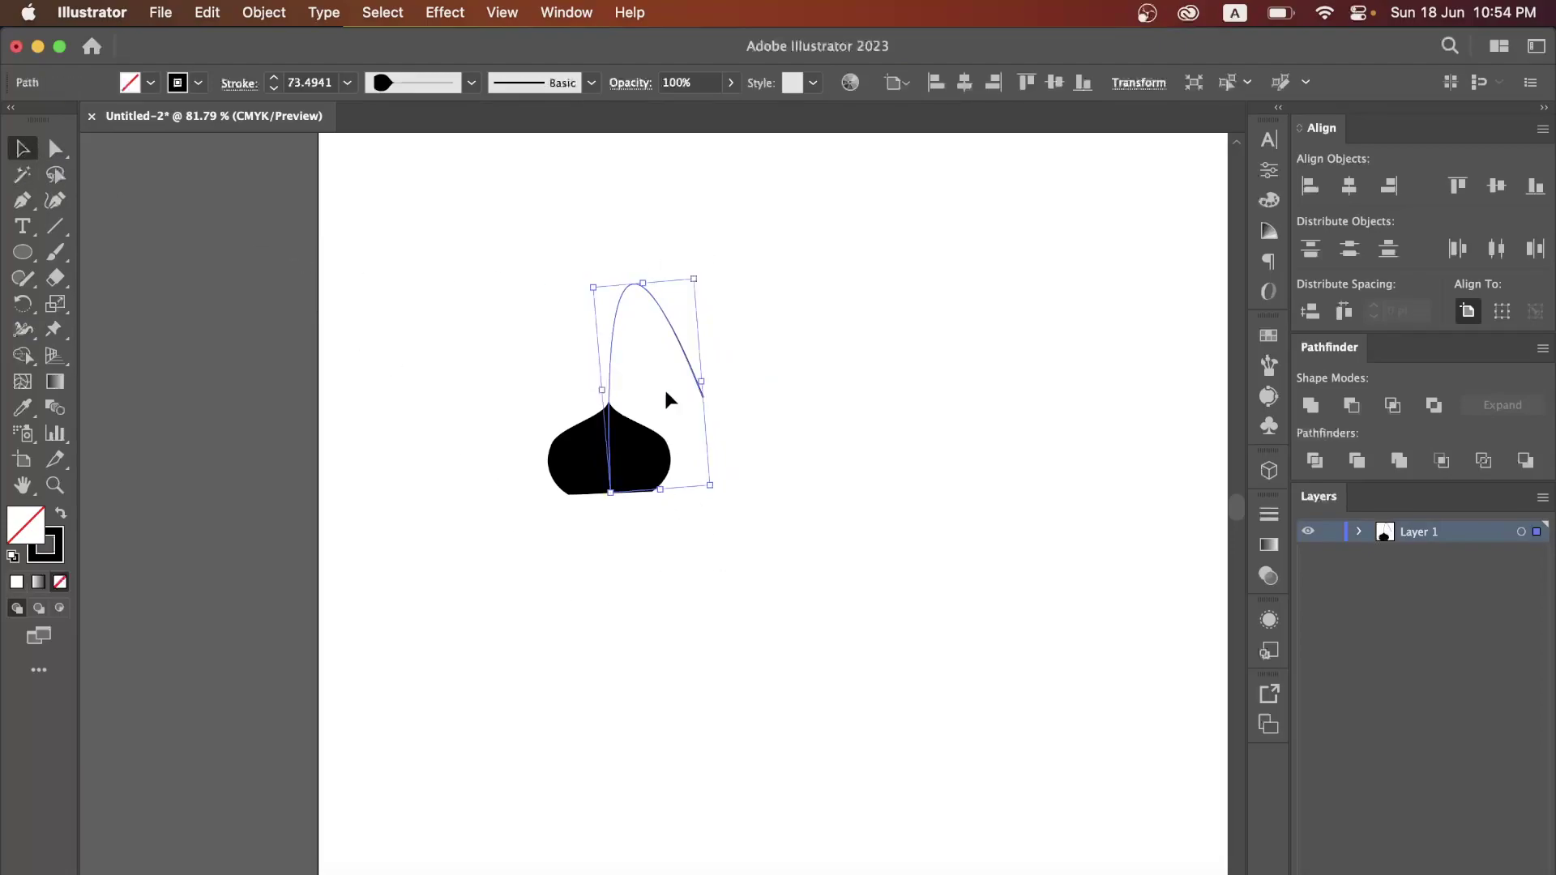
left_click(840, 445)
left_click(54, 277)
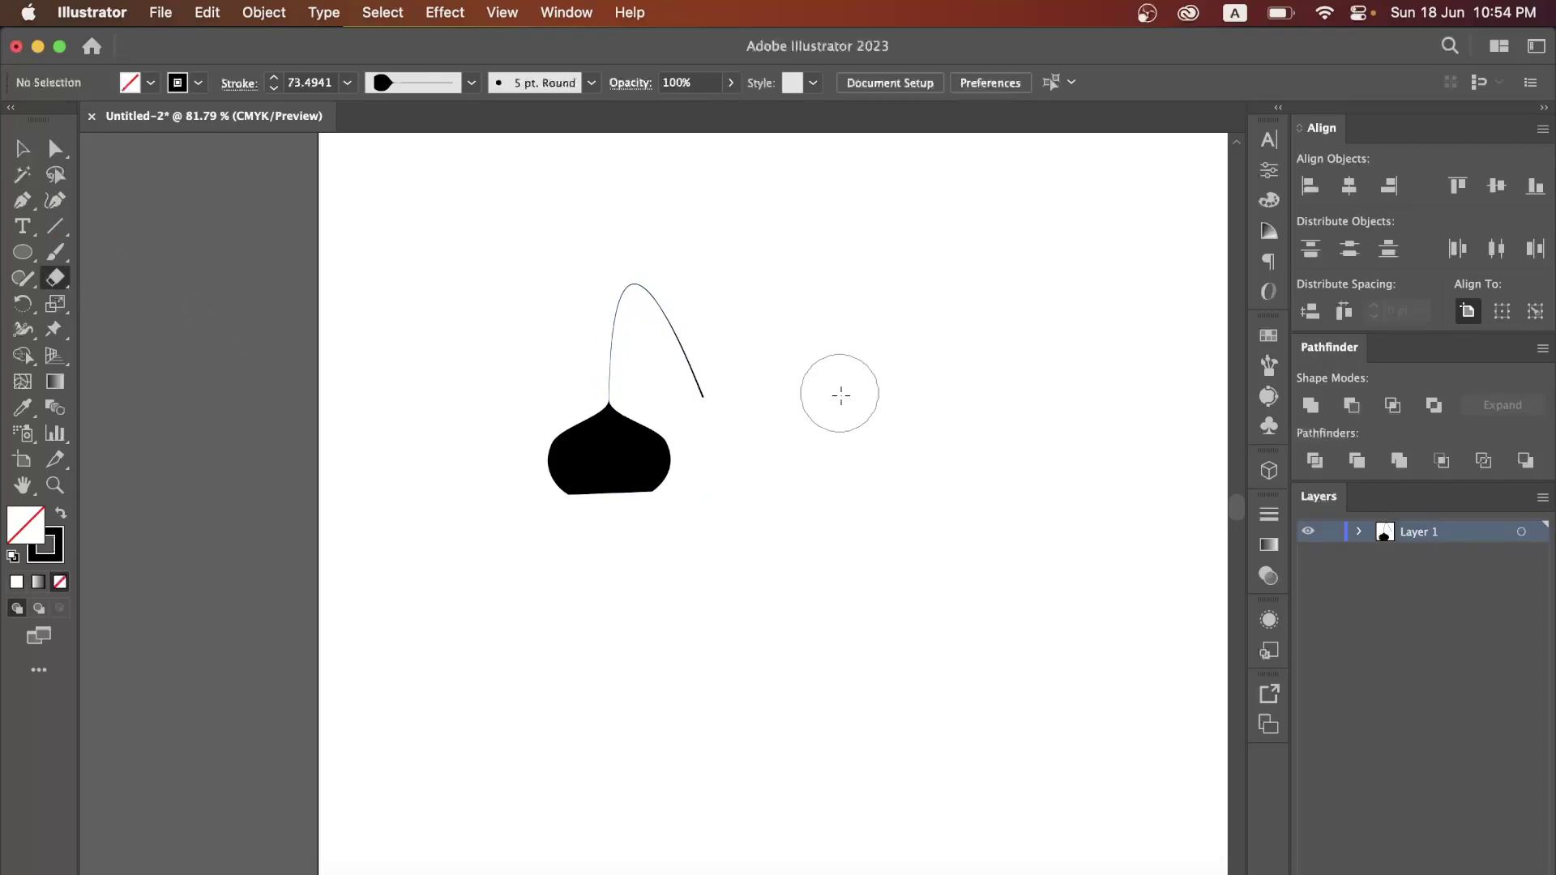
Erase most of the thin stroke and flatten the bulb, undoing two erase attempts.
mouse_move(722, 392)
left_mouse_down()
mouse_move(633, 306)
mouse_move(610, 356)
left_mouse_up()
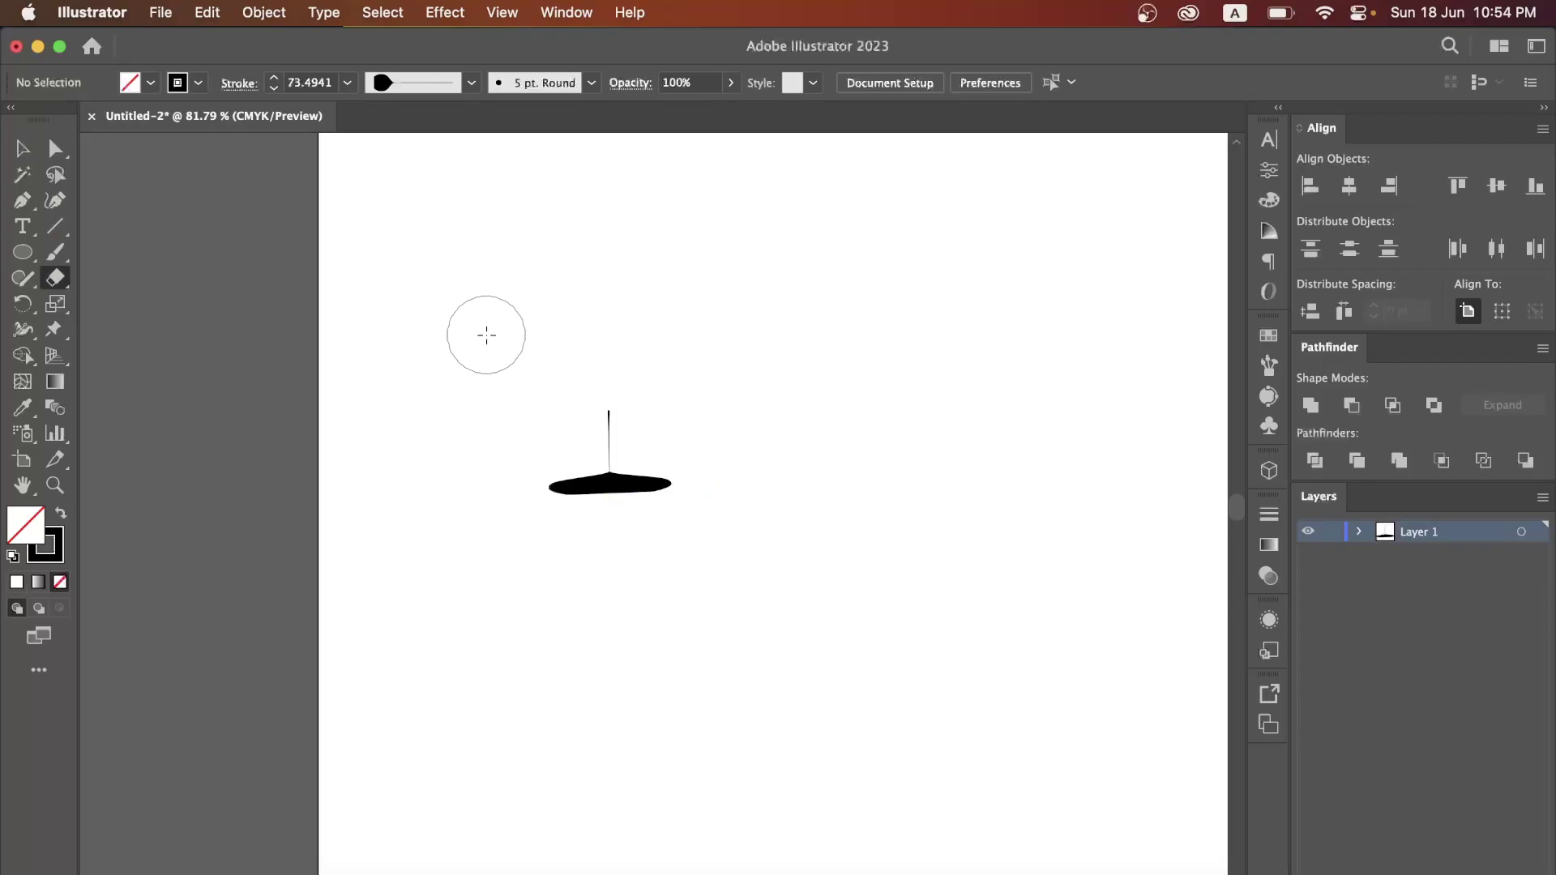
key("super+z")
left_click_drag(663, 351, 624, 291)
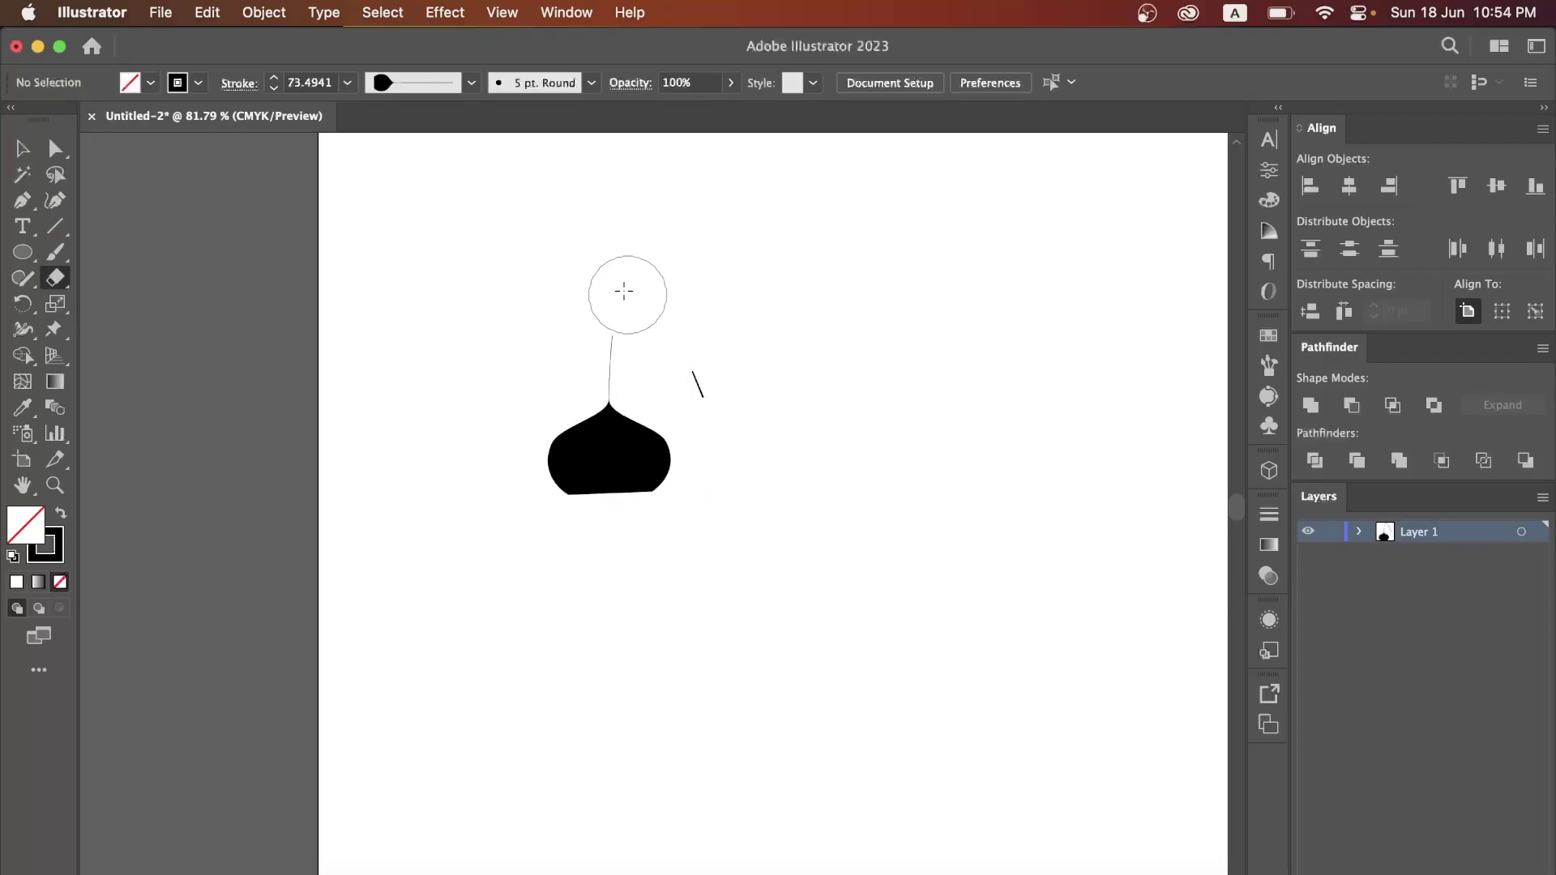
key("super+z")
mouse_move(657, 381)
left_mouse_down()
mouse_move(692, 359)
mouse_move(683, 378)
mouse_move(615, 347)
left_mouse_up()
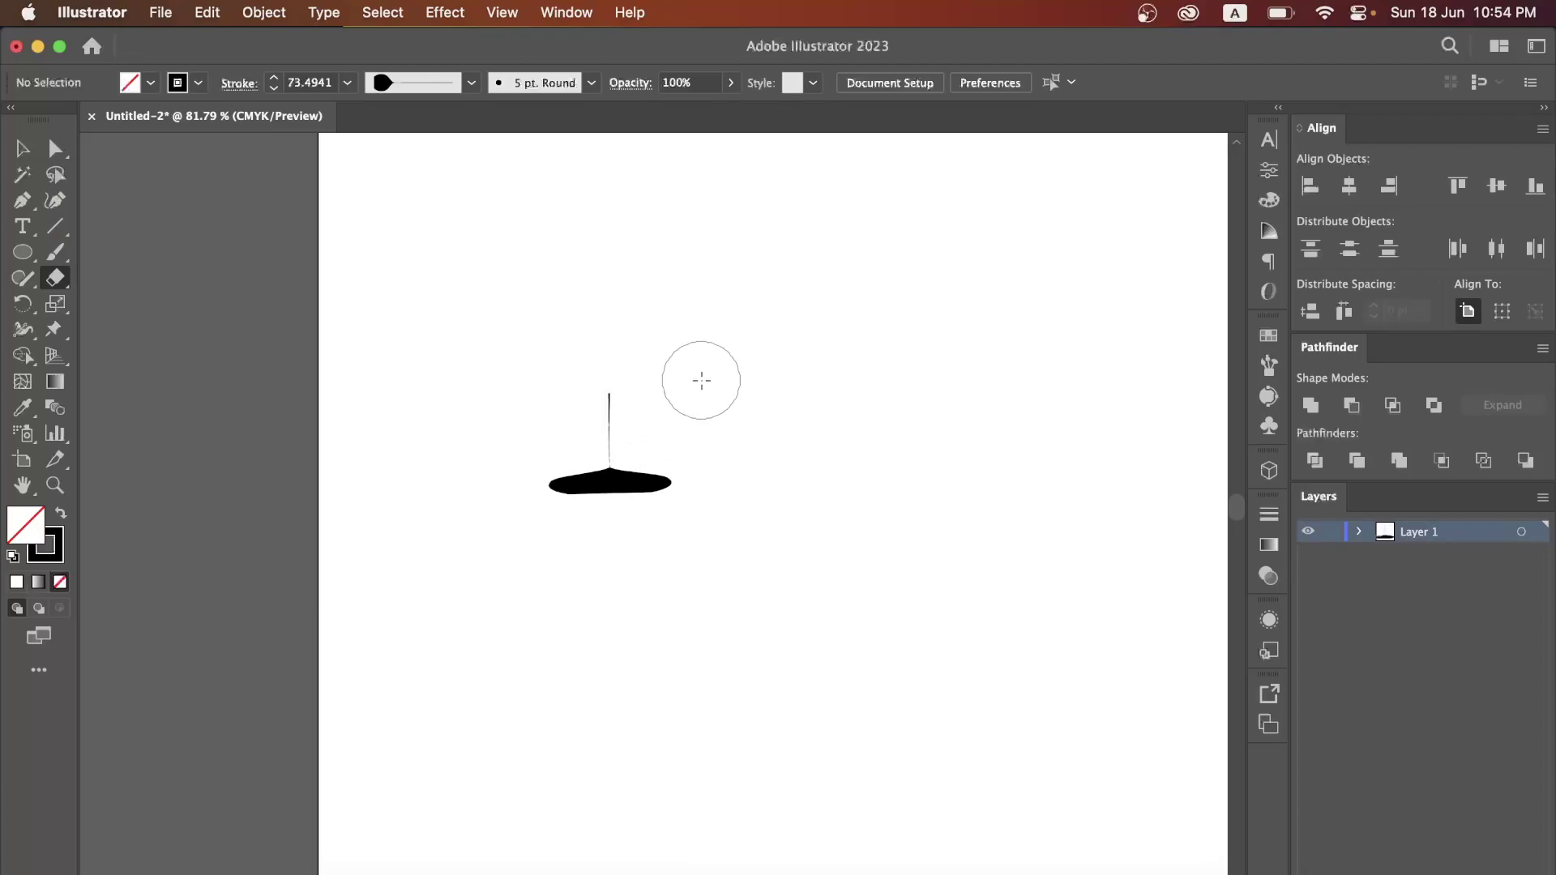
mouse_move(702, 380)
left_mouse_down()
mouse_move(660, 406)
mouse_move(596, 382)
left_mouse_up()
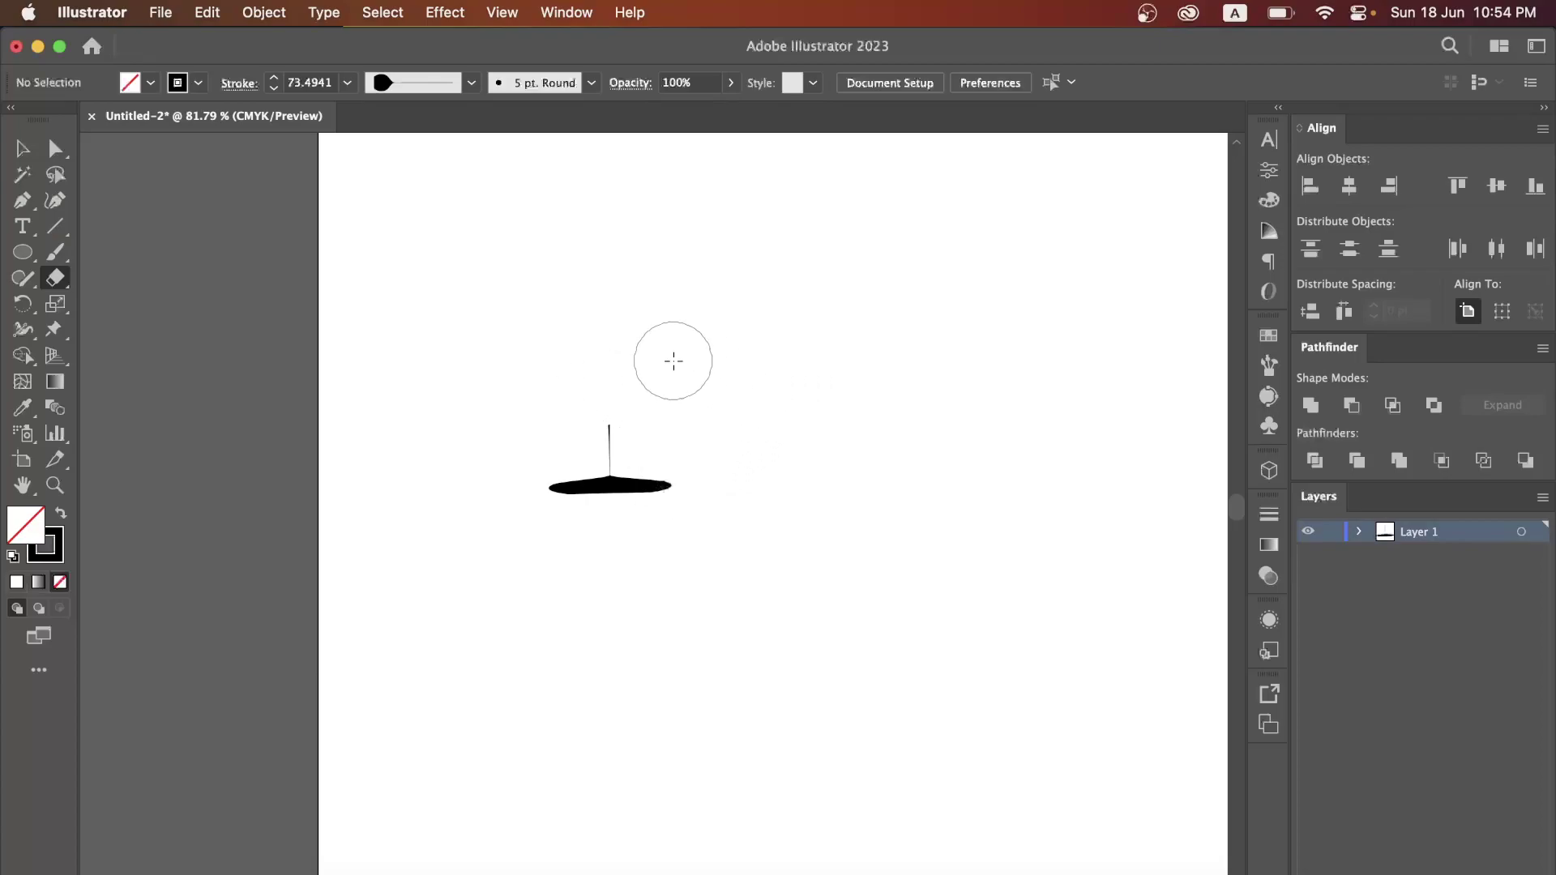
Marquee-select the remaining blob and stem and delete them.
left_click(24, 149)
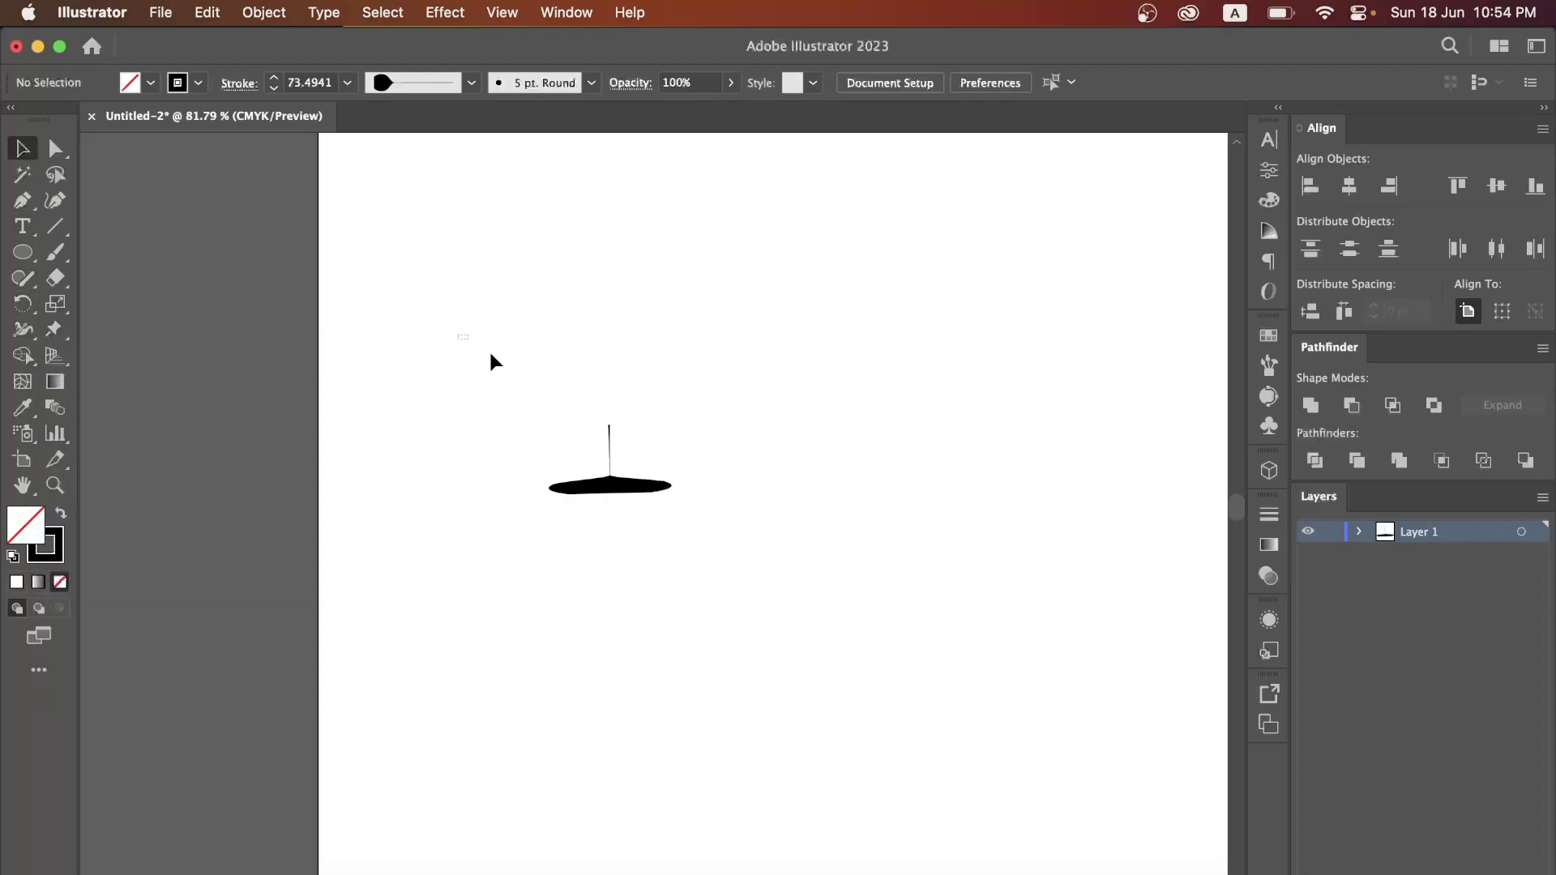
left_click_drag(490, 354, 746, 592)
key("Delete")
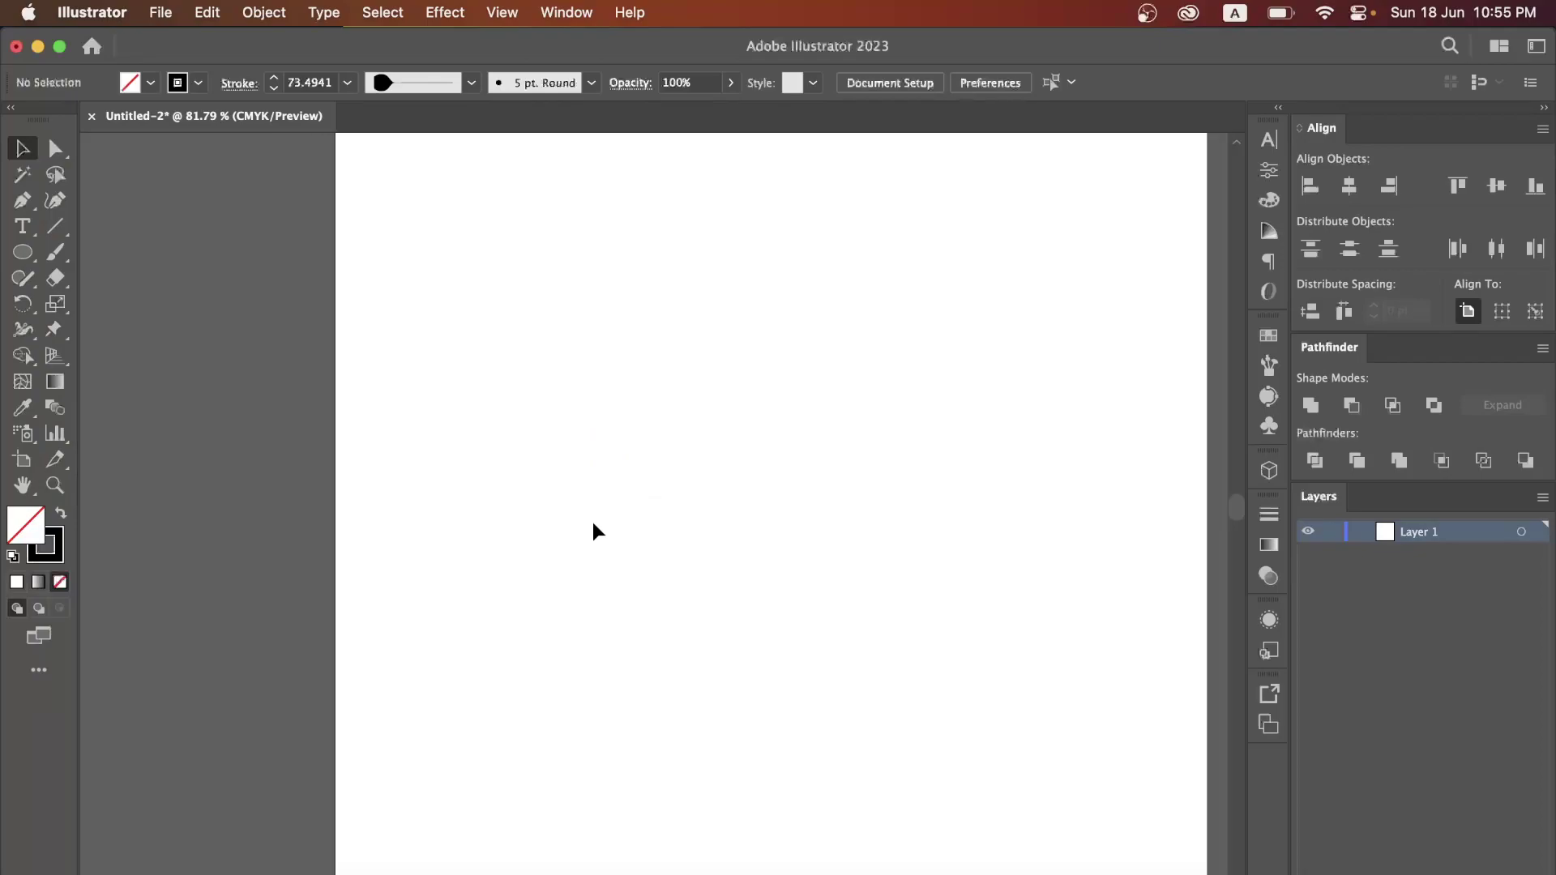
Draw an unfilled rectangle with a 1 pt black stroke near the artboard centre.
scroll(592, 522, "down", 3)
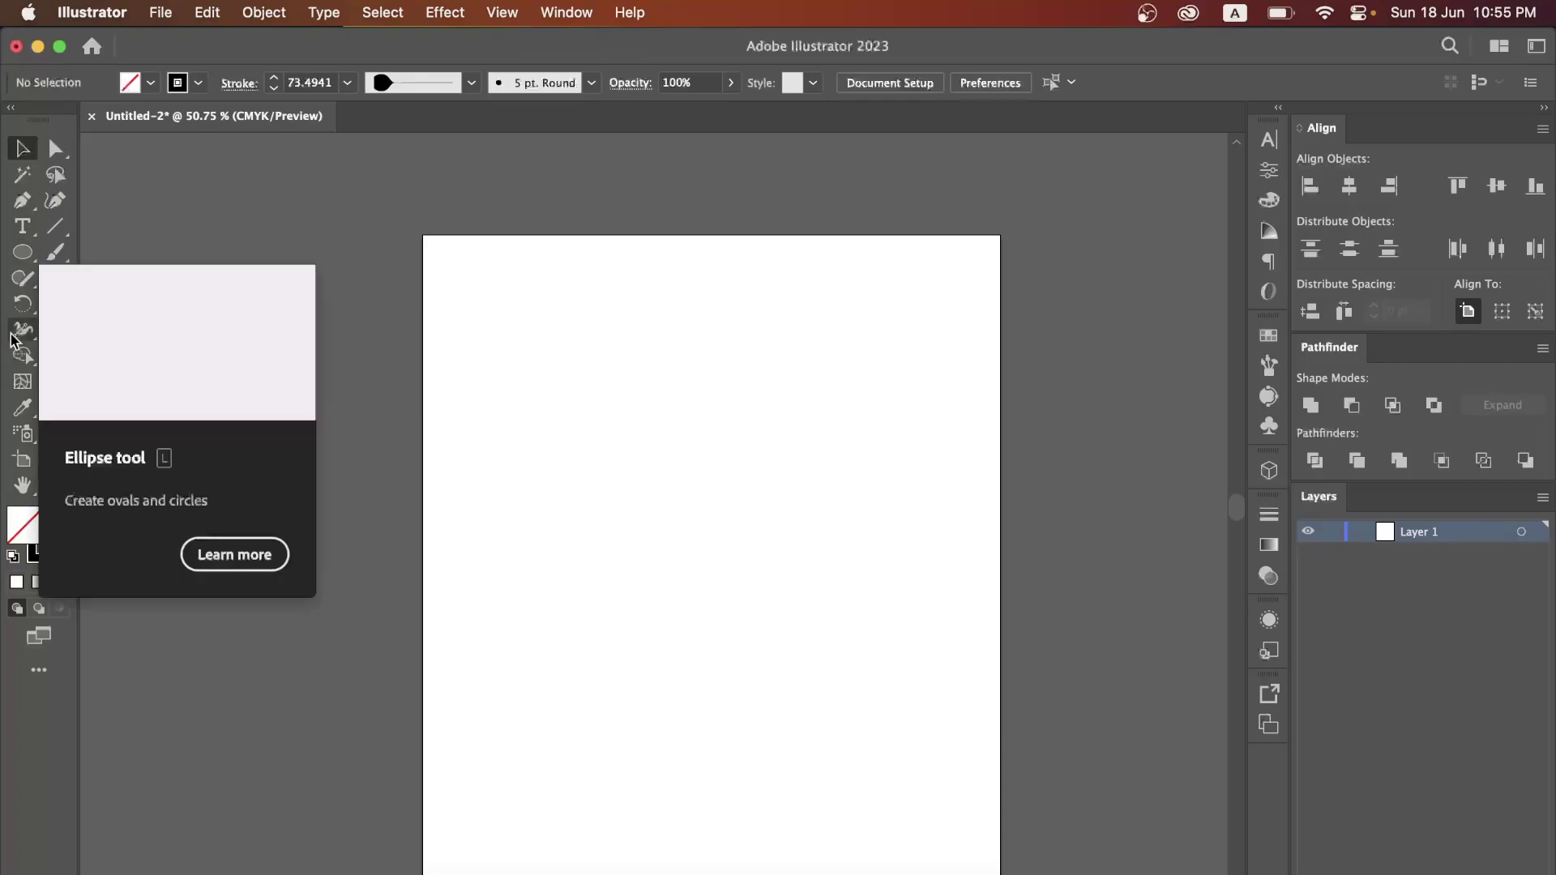
left_click_drag(23, 342, 113, 355)
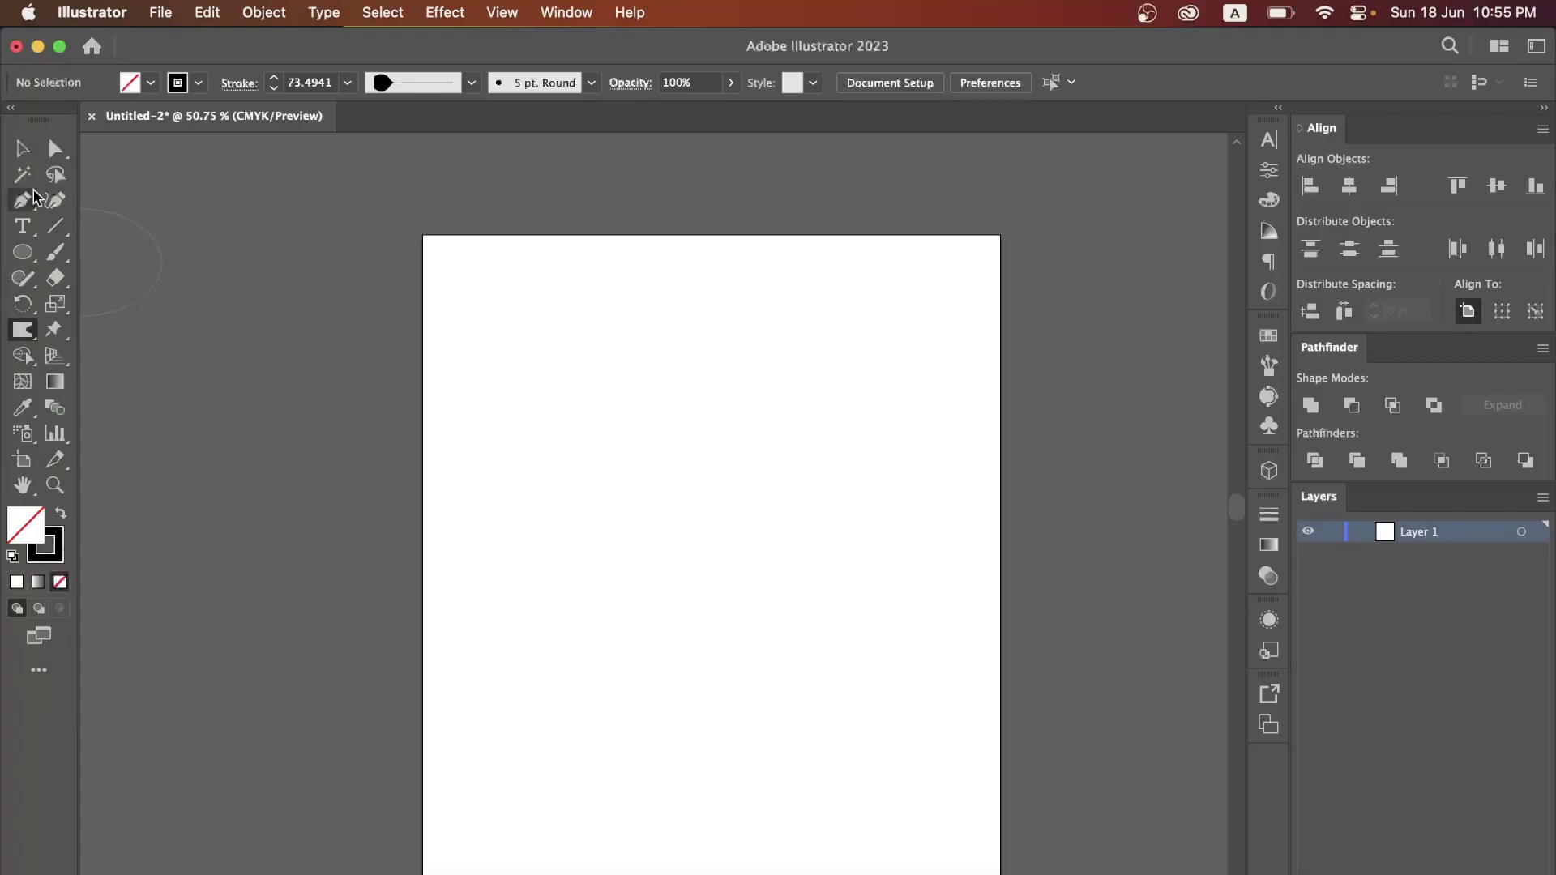
left_click(22, 149)
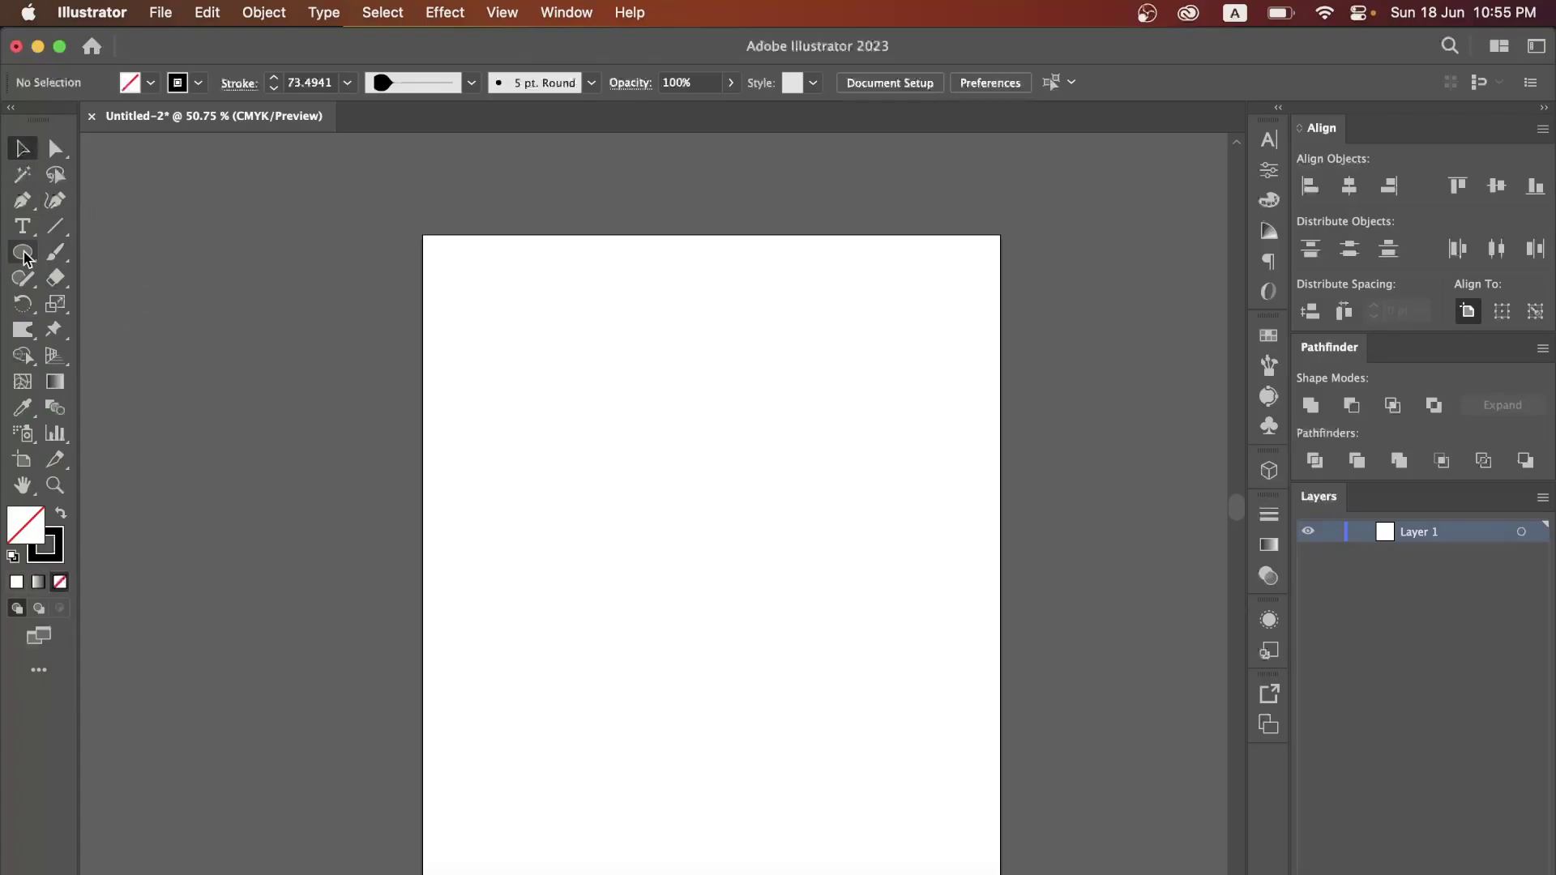
left_click_drag(26, 257, 105, 257)
left_click_drag(538, 391, 813, 614)
left_click(22, 149)
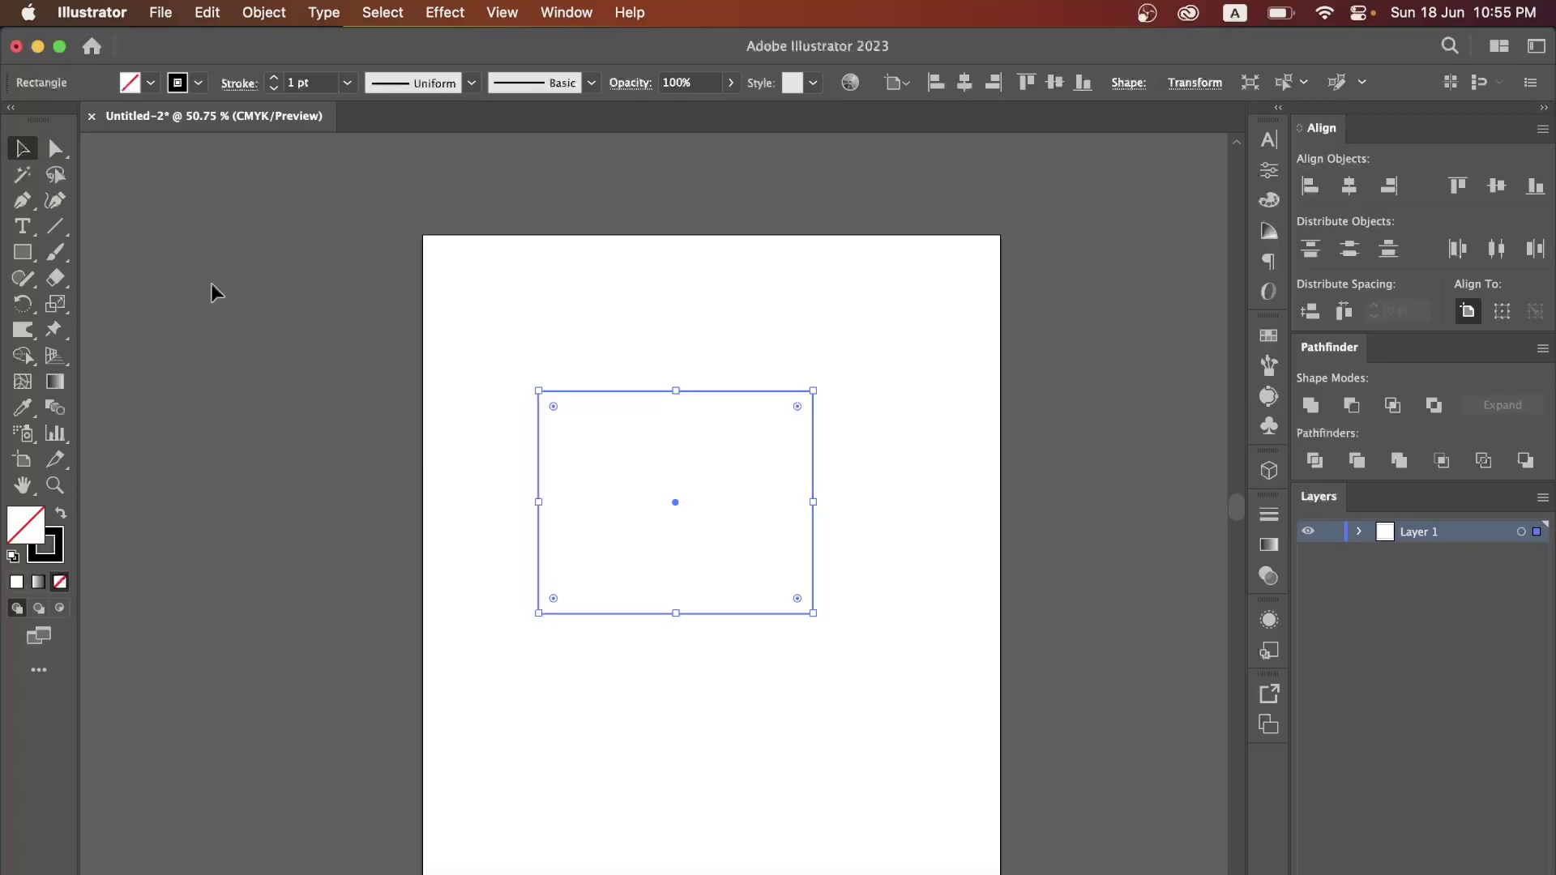
left_click(33, 333)
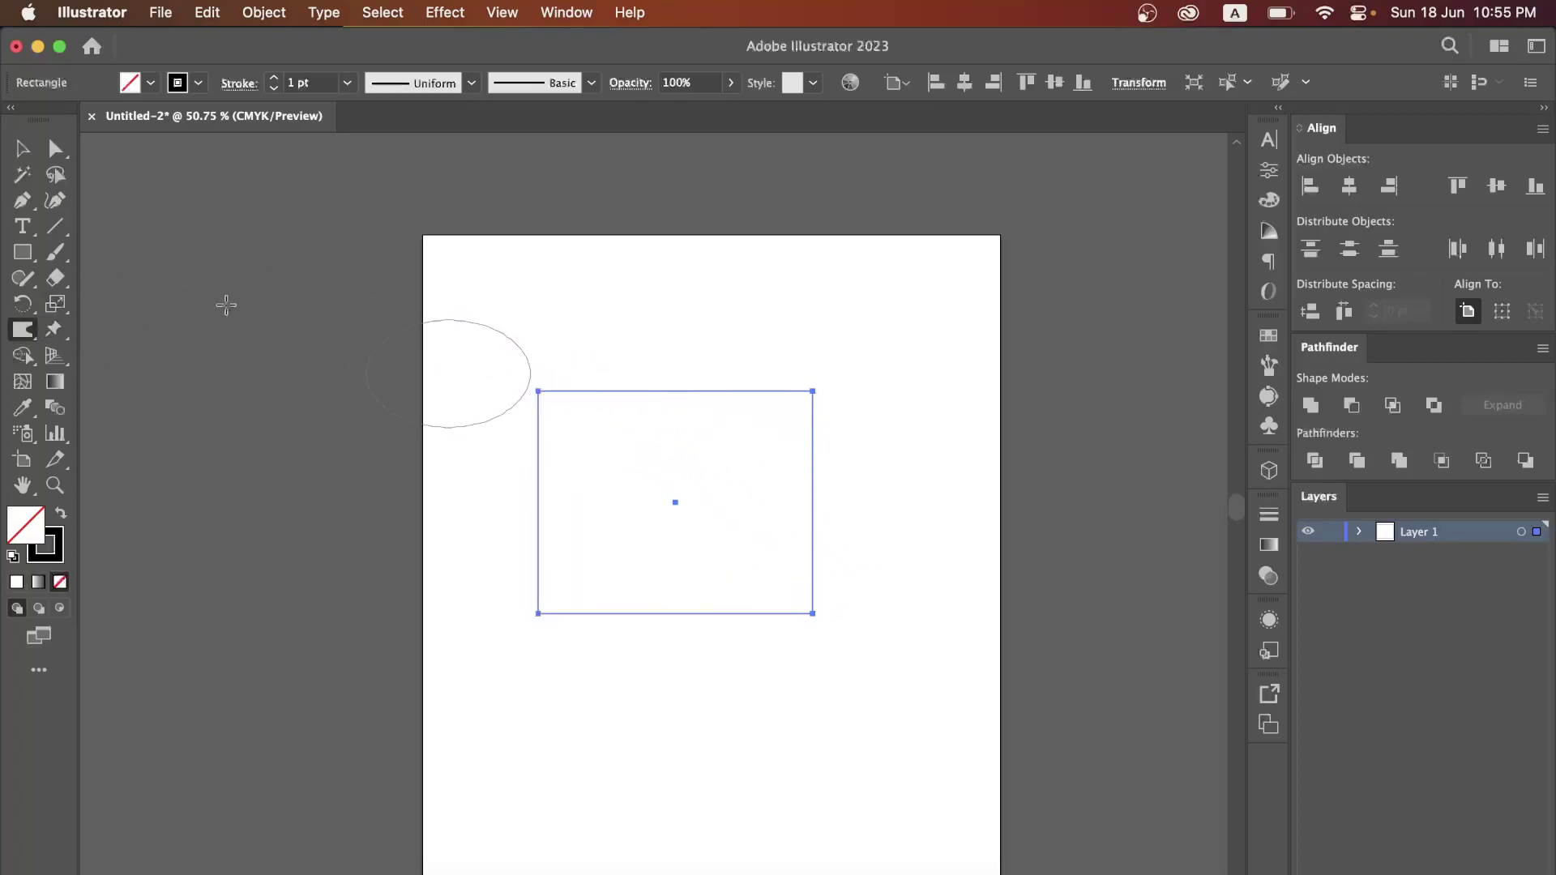
Fill the rectangle with red, remove its outline, and collapse the Color panel.
left_click(143, 85)
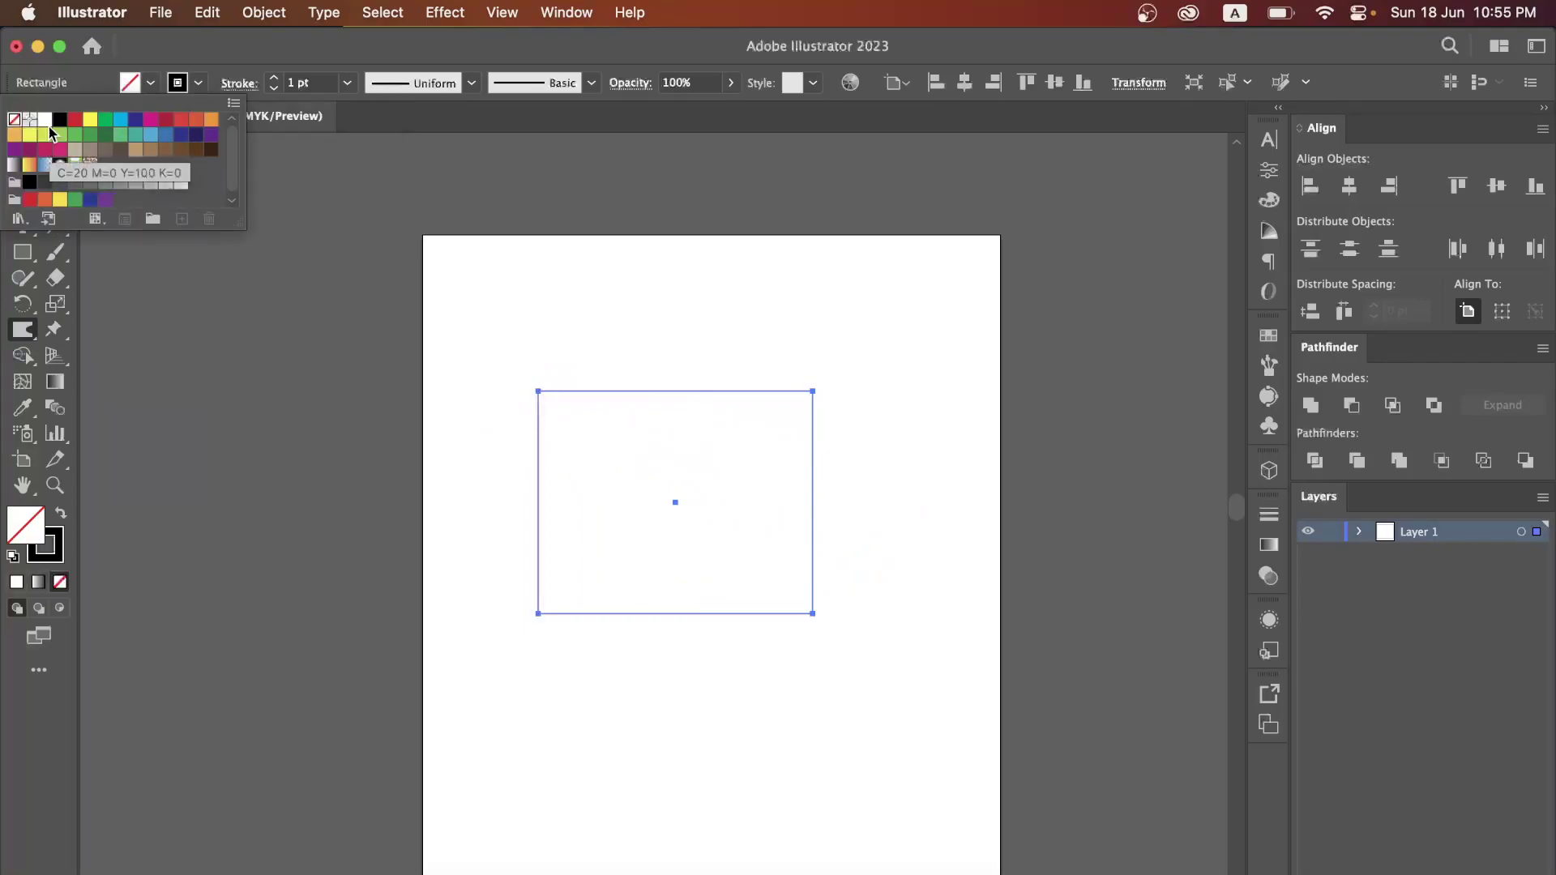
left_click(76, 121)
left_click(235, 356)
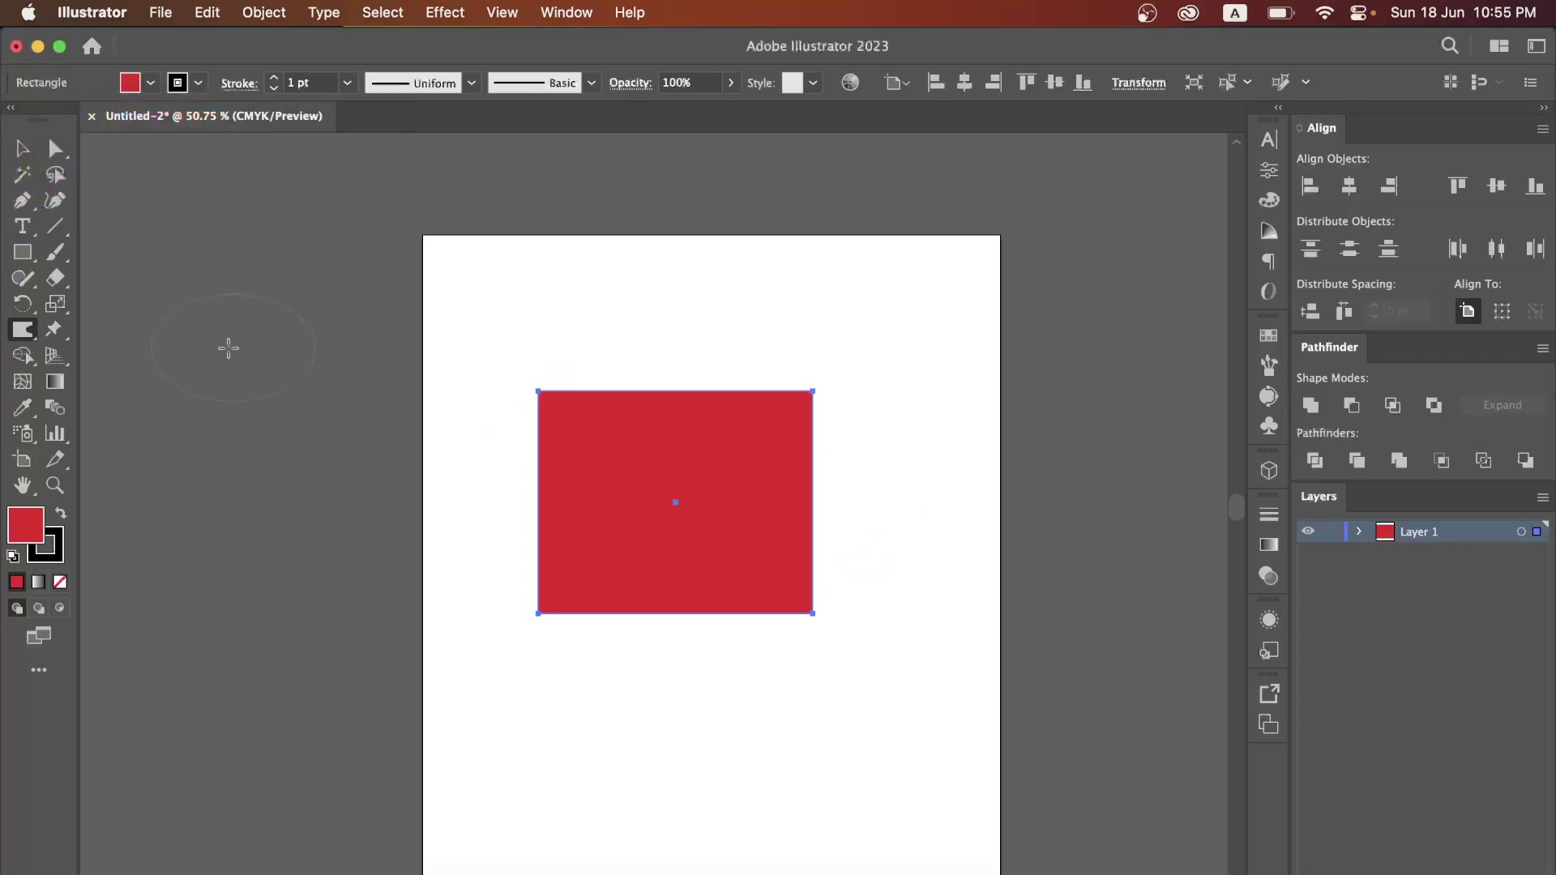
key("v")
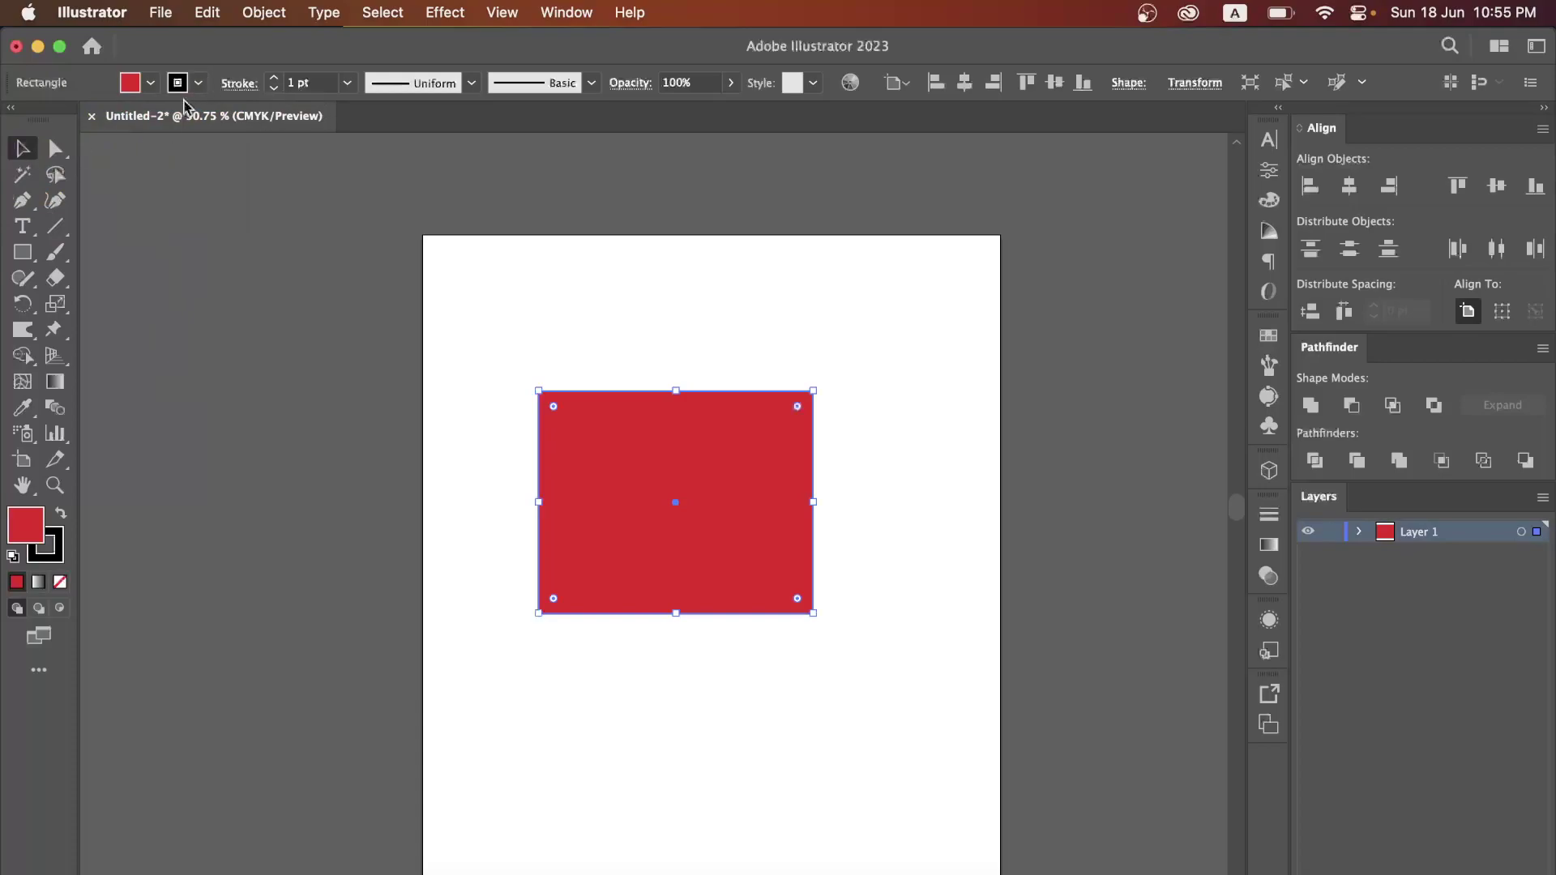
left_click(56, 553)
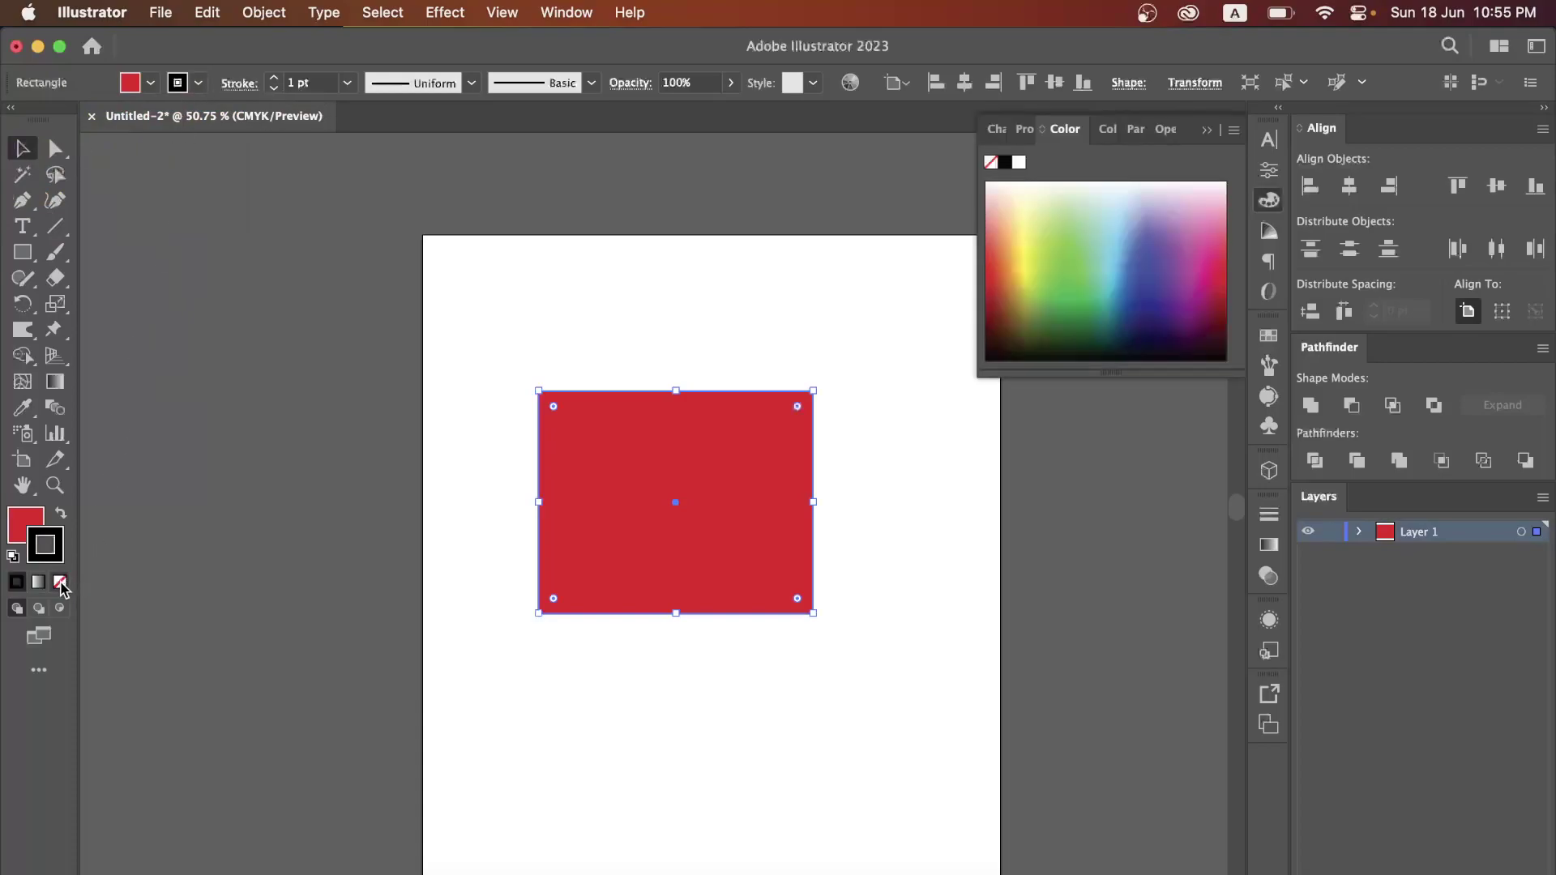
left_click(61, 584)
left_click(18, 525)
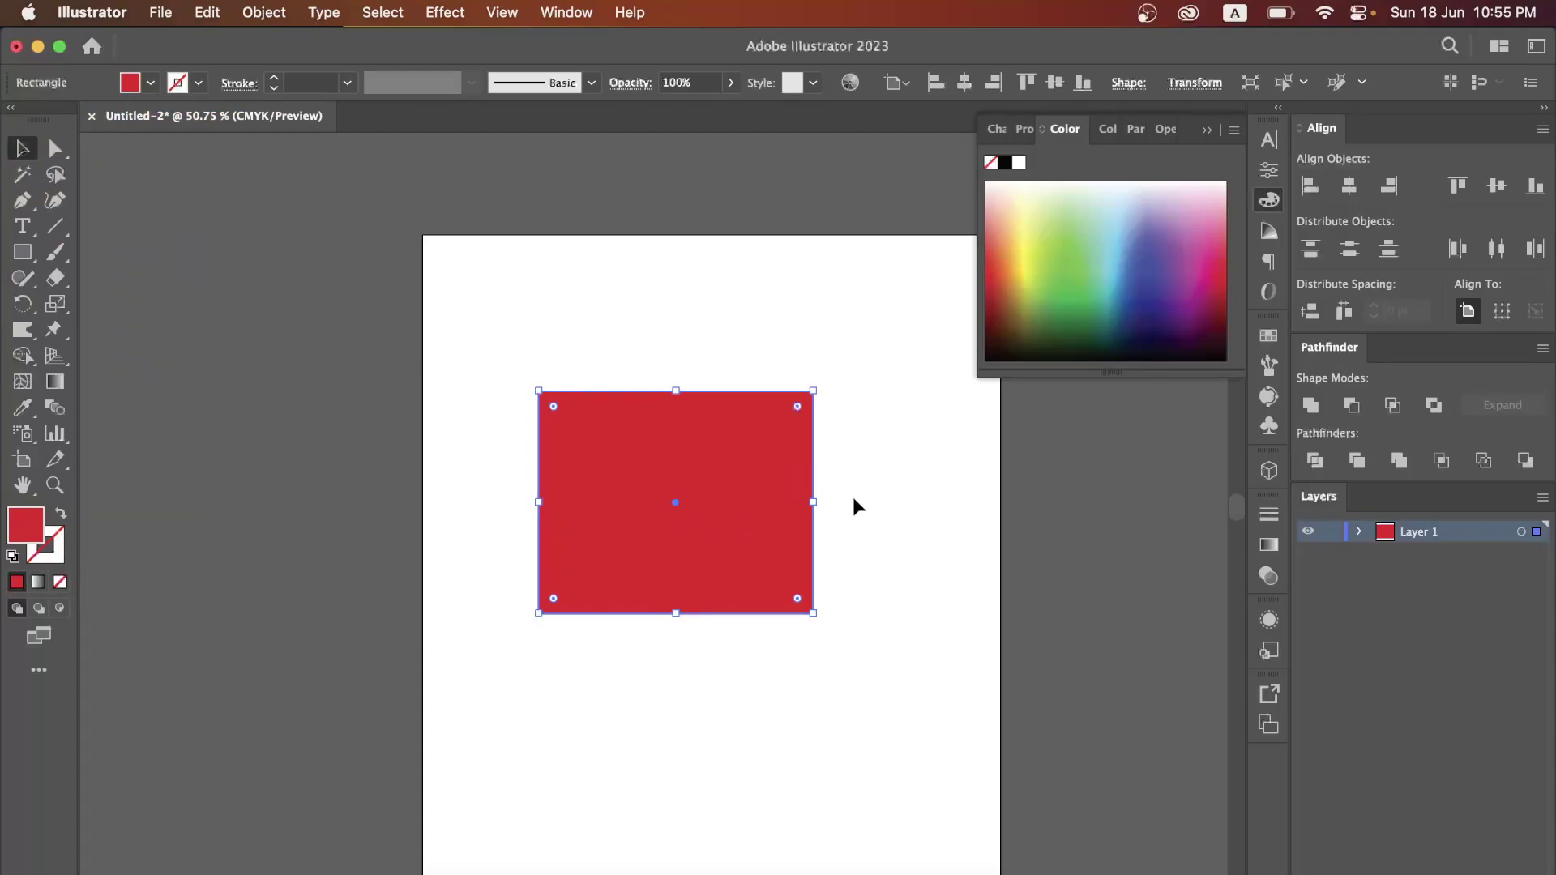
left_click(1207, 130)
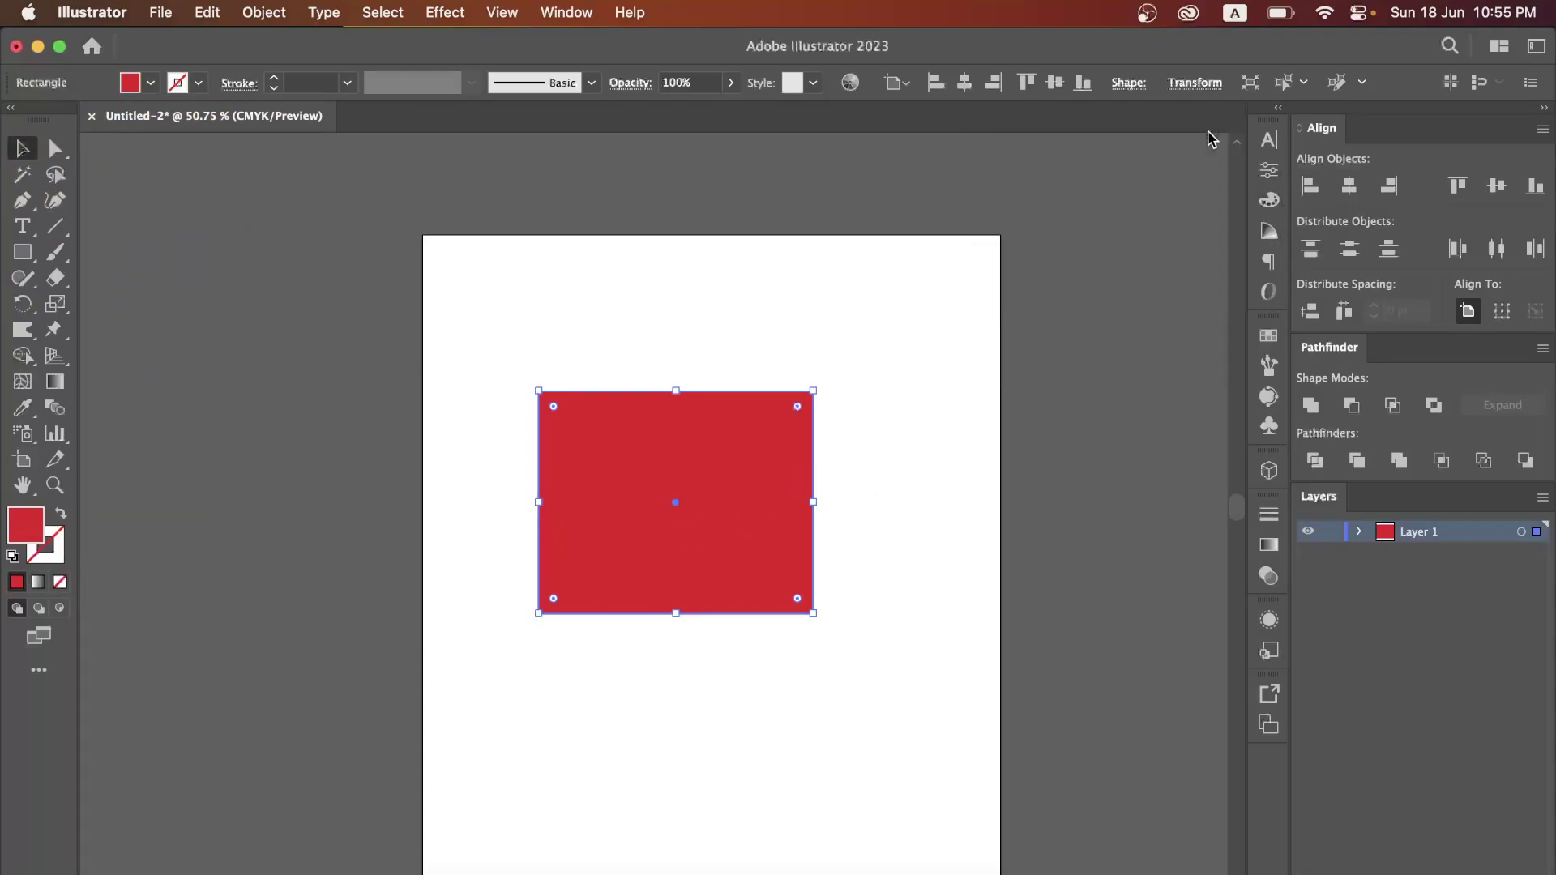
With a smaller Warp brush, pull the rectangle's right, top, left and bottom edges outward into points.
left_click(23, 329)
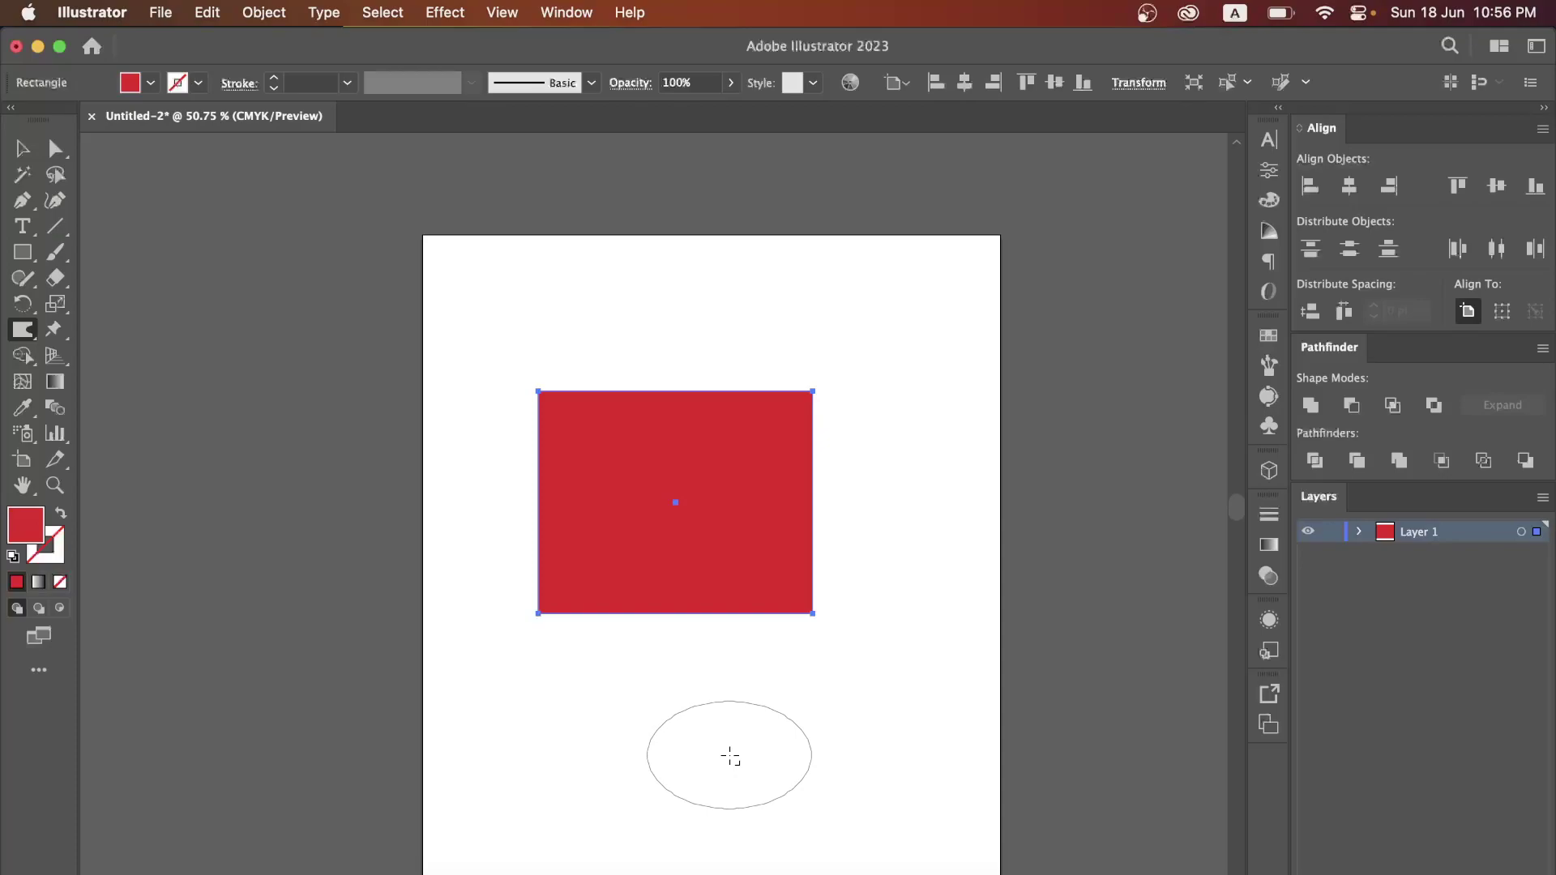
mouse_move(730, 755)
left_mouse_down()
mouse_move(716, 670)
mouse_move(722, 847)
mouse_move(620, 748)
mouse_move(705, 823)
mouse_move(858, 746)
mouse_move(722, 747)
mouse_move(729, 758)
mouse_move(789, 694)
mouse_move(771, 684)
mouse_move(744, 756)
mouse_move(615, 750)
mouse_move(806, 760)
mouse_move(781, 691)
mouse_move(716, 719)
mouse_move(700, 758)
mouse_move(712, 797)
mouse_move(675, 795)
mouse_move(733, 792)
mouse_move(747, 771)
mouse_move(812, 802)
mouse_move(699, 771)
left_mouse_up()
left_click_drag(804, 496, 948, 484)
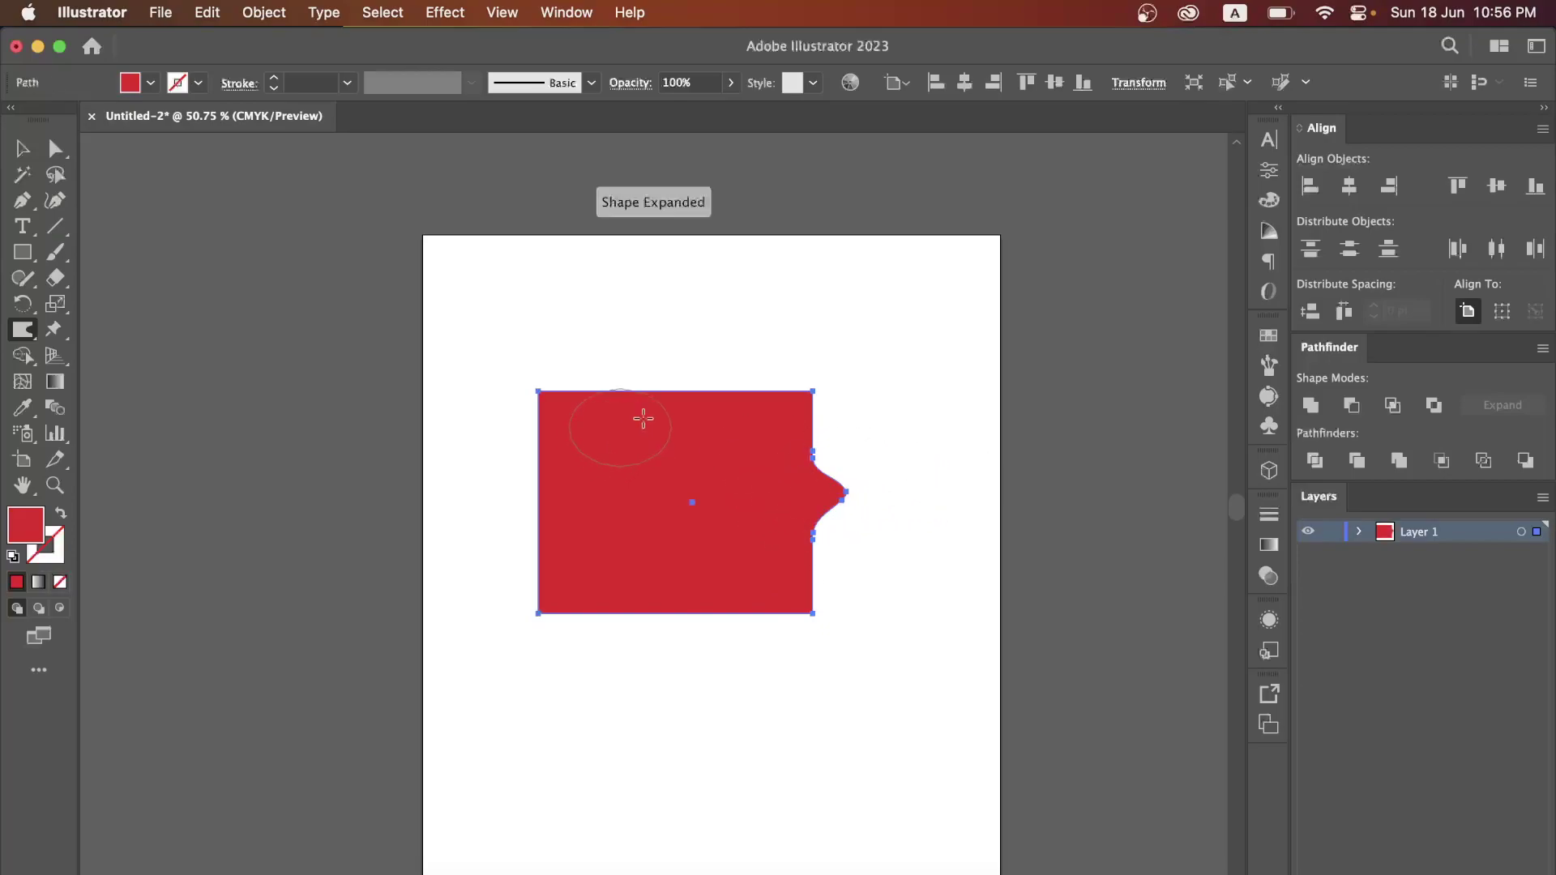
left_click_drag(669, 419, 668, 361)
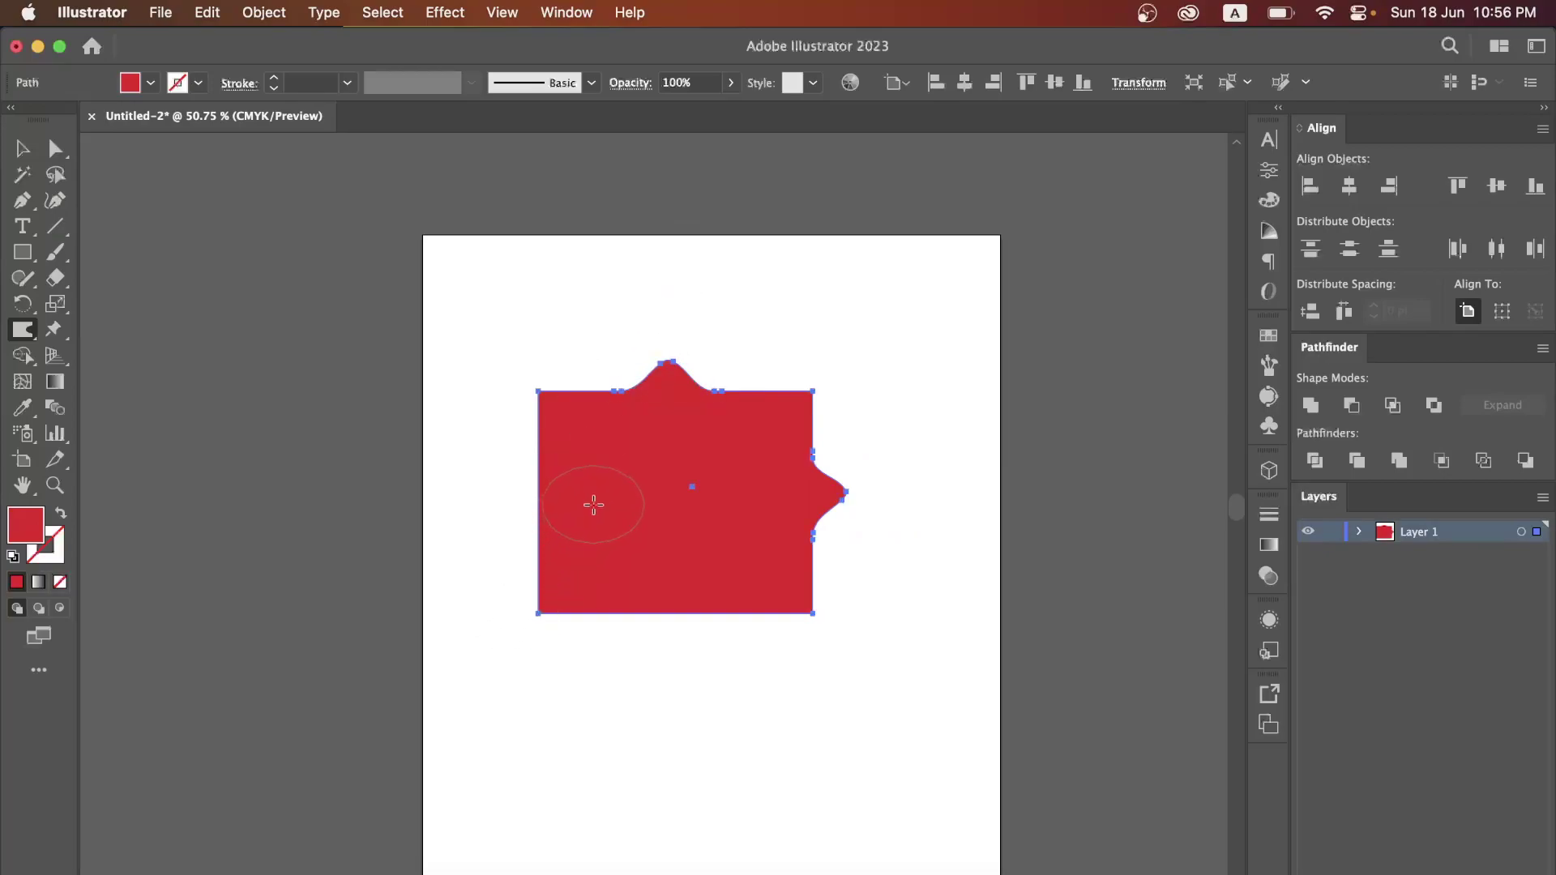
mouse_move(551, 504)
left_mouse_down()
mouse_move(406, 507)
mouse_move(430, 505)
left_mouse_up()
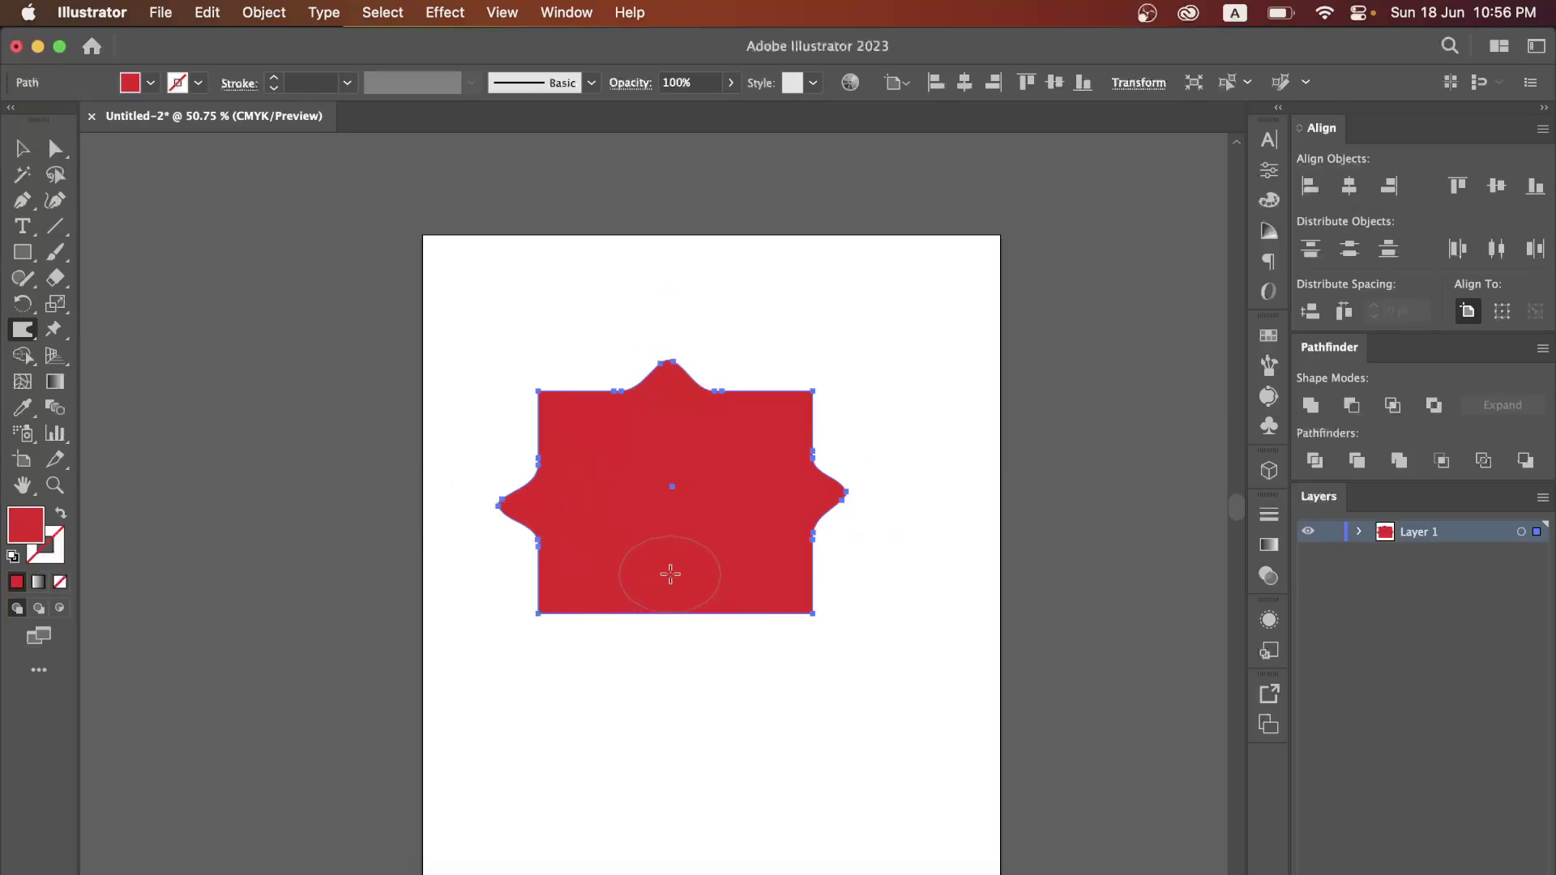
left_click_drag(670, 574, 673, 713)
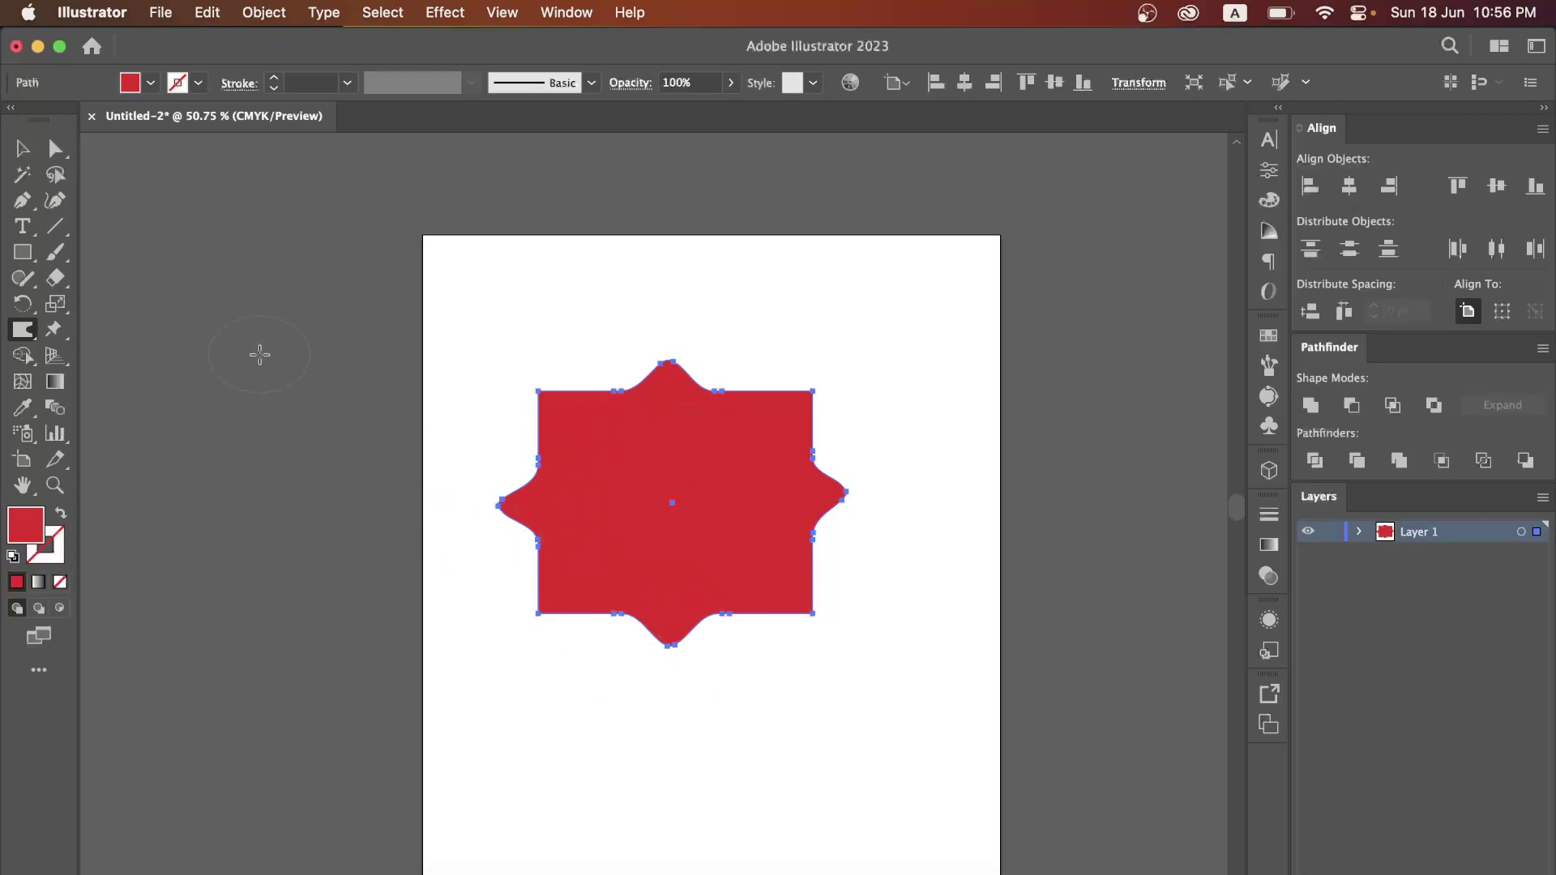
left_click(23, 150)
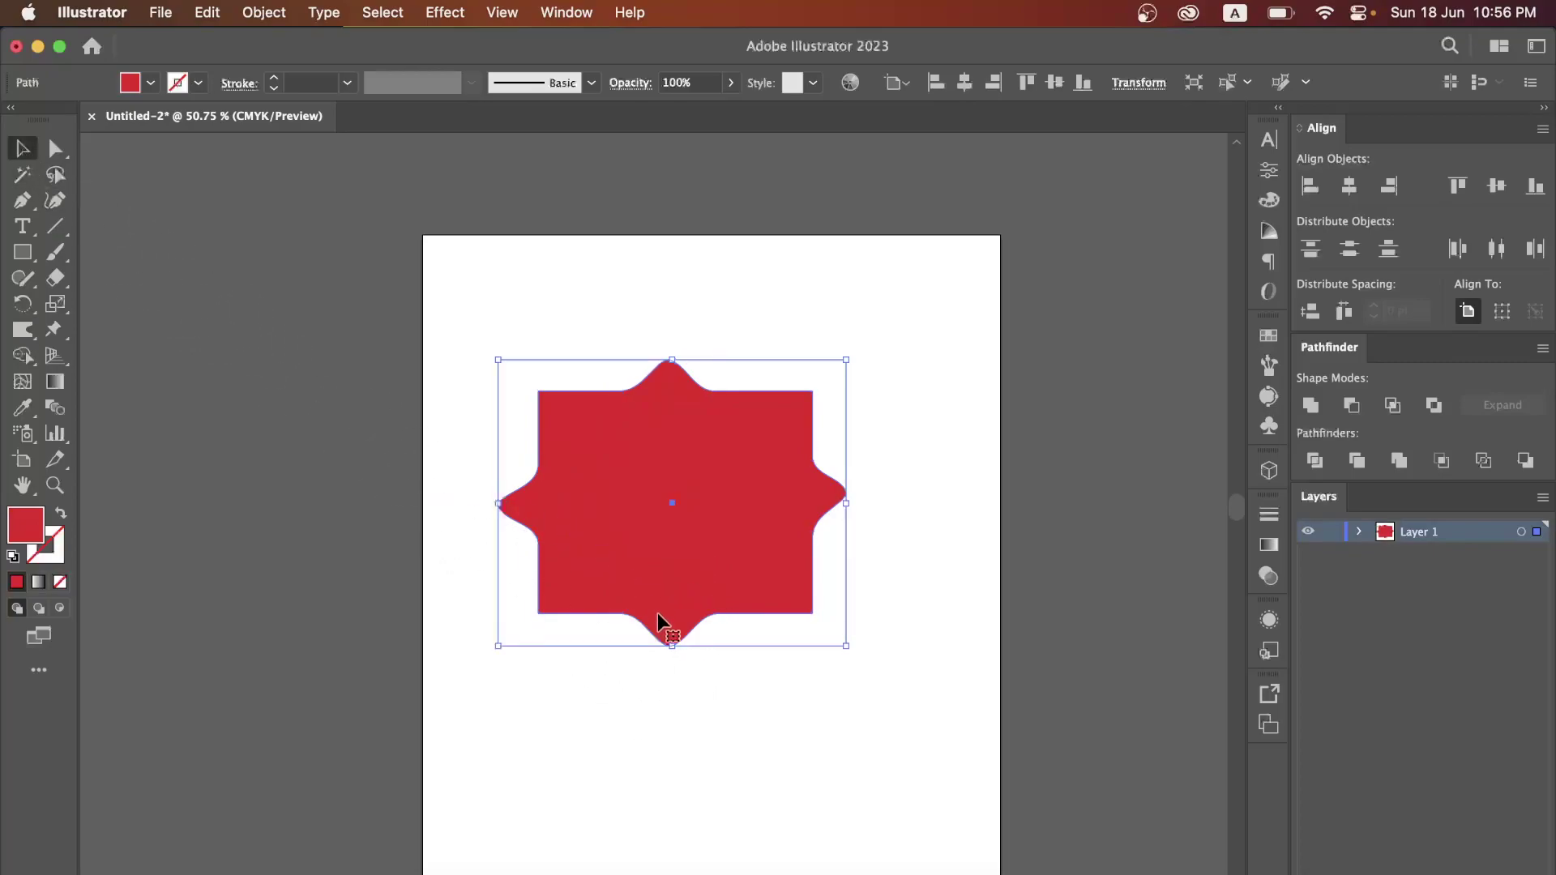
Draw a horizontal line below the red star.
left_click(709, 755)
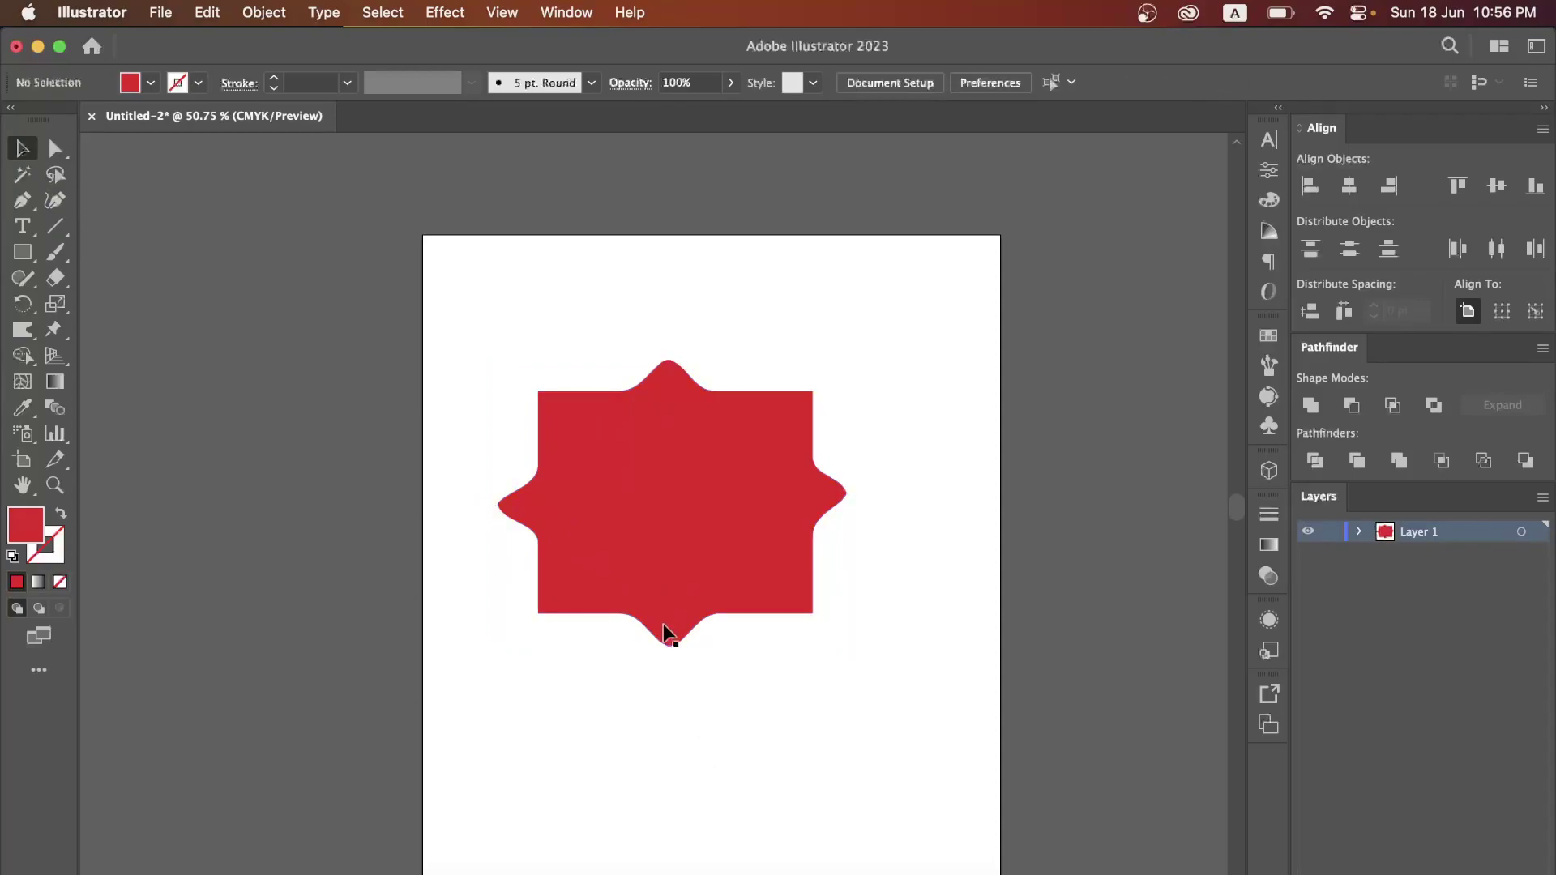
left_click(664, 553)
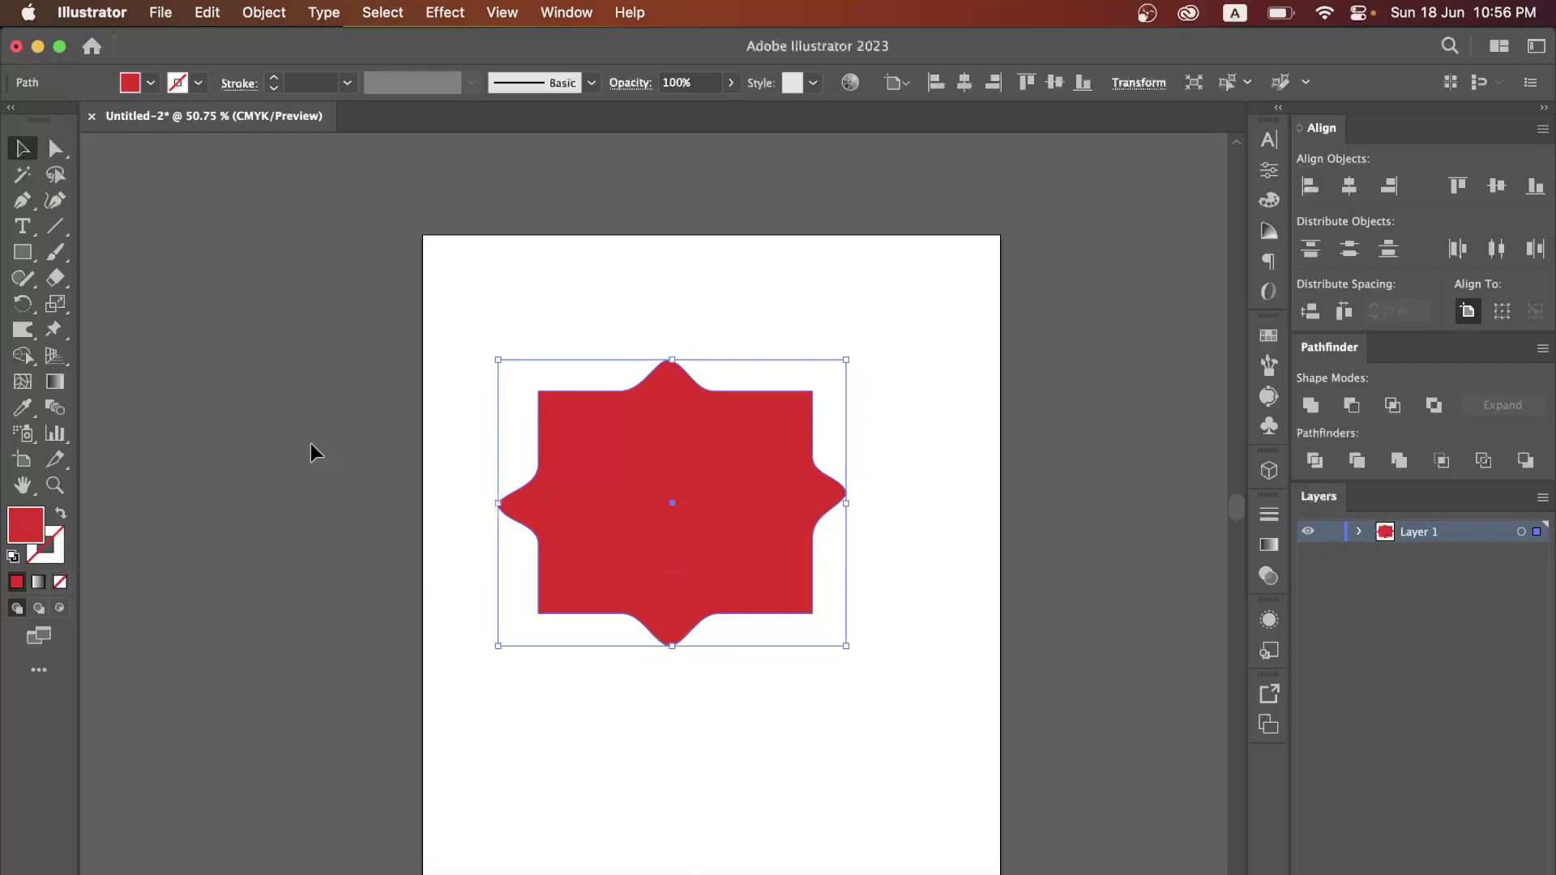
left_click(50, 230)
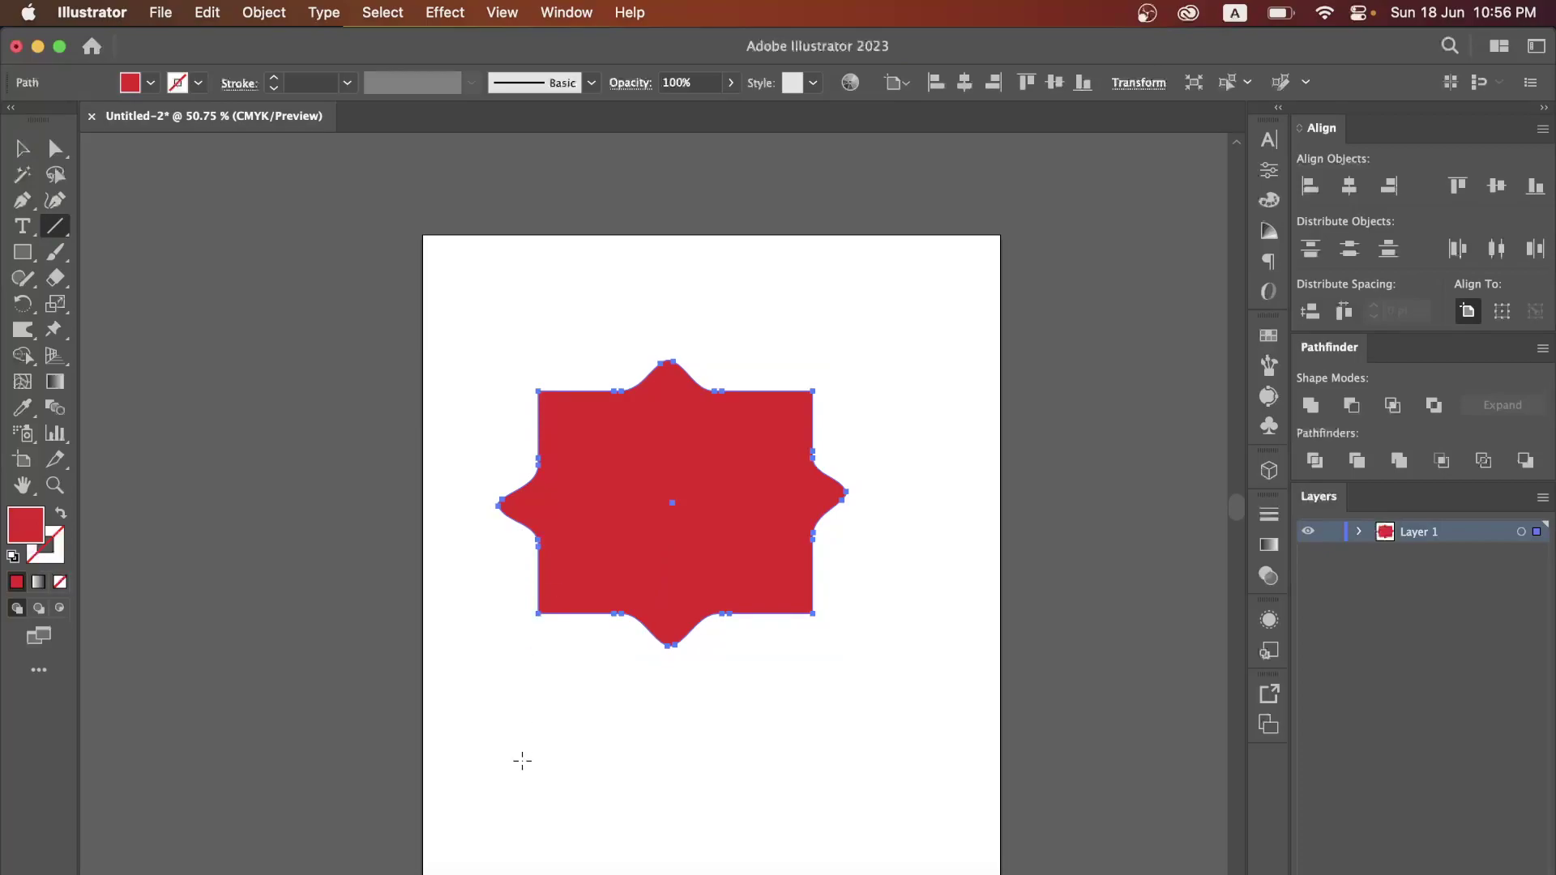
left_click_drag(523, 761, 862, 760)
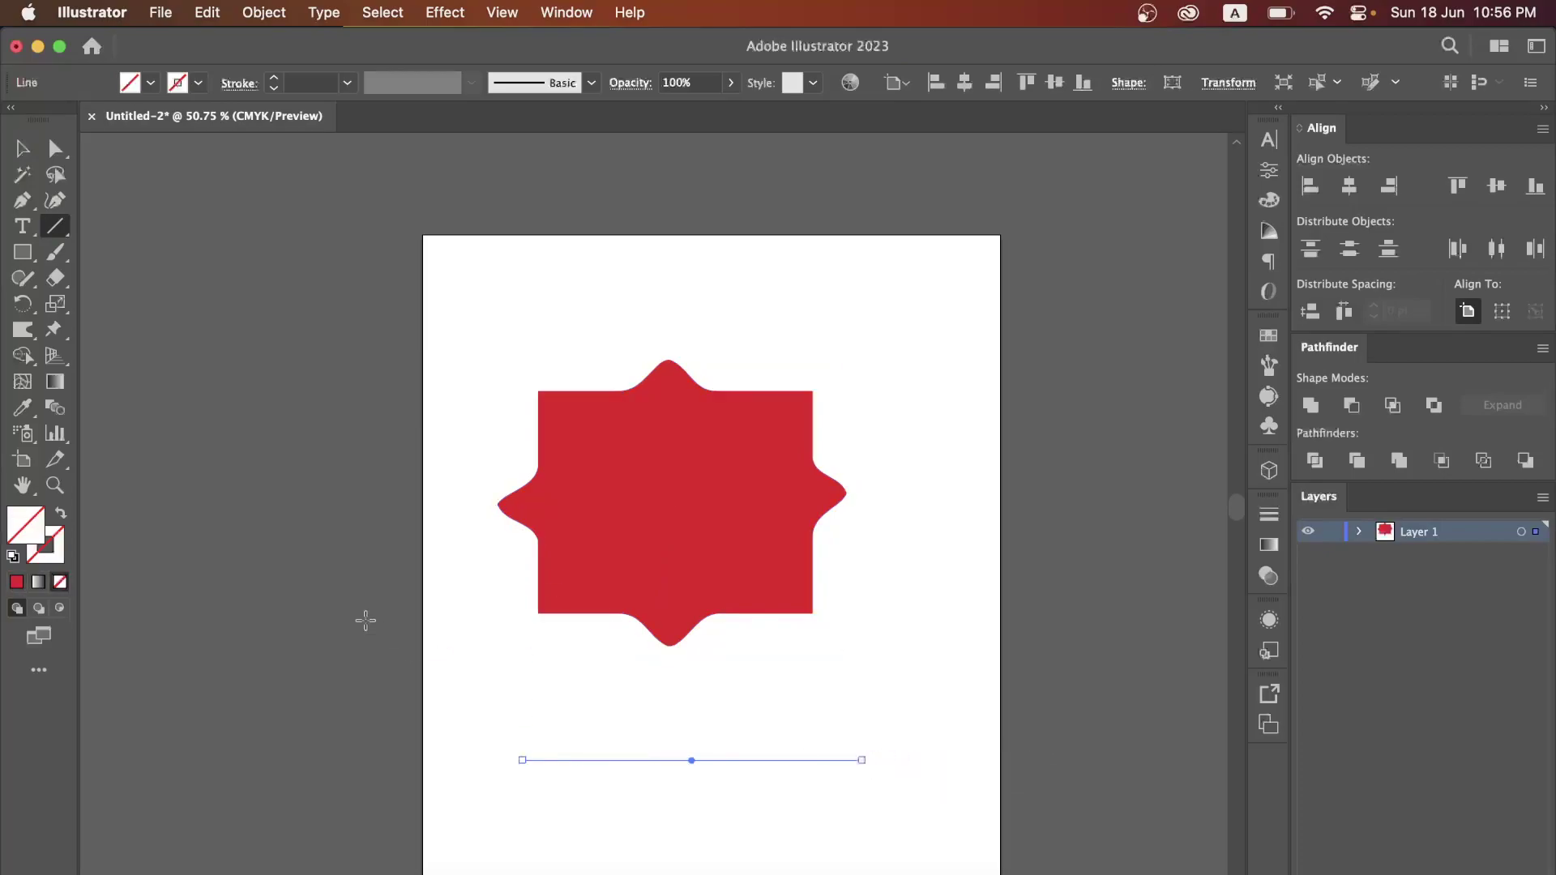
Warp the line into a wavy curve with a central dip and raised ends, then reselect the star.
left_click(23, 329)
left_click_drag(673, 733, 673, 790)
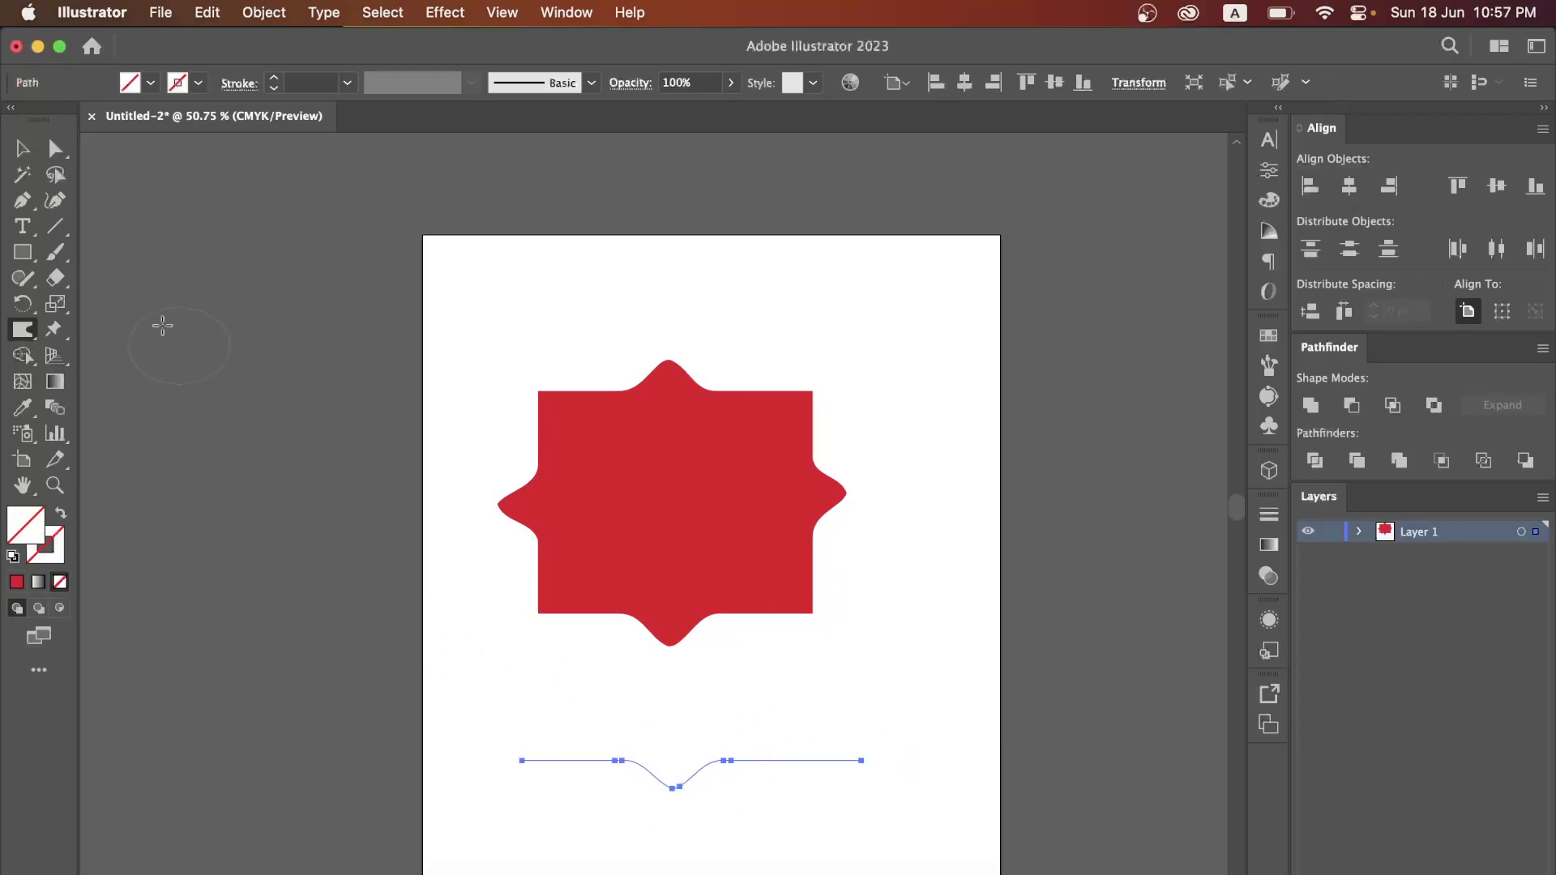
left_click_drag(838, 808, 844, 677)
left_click_drag(532, 801, 528, 685)
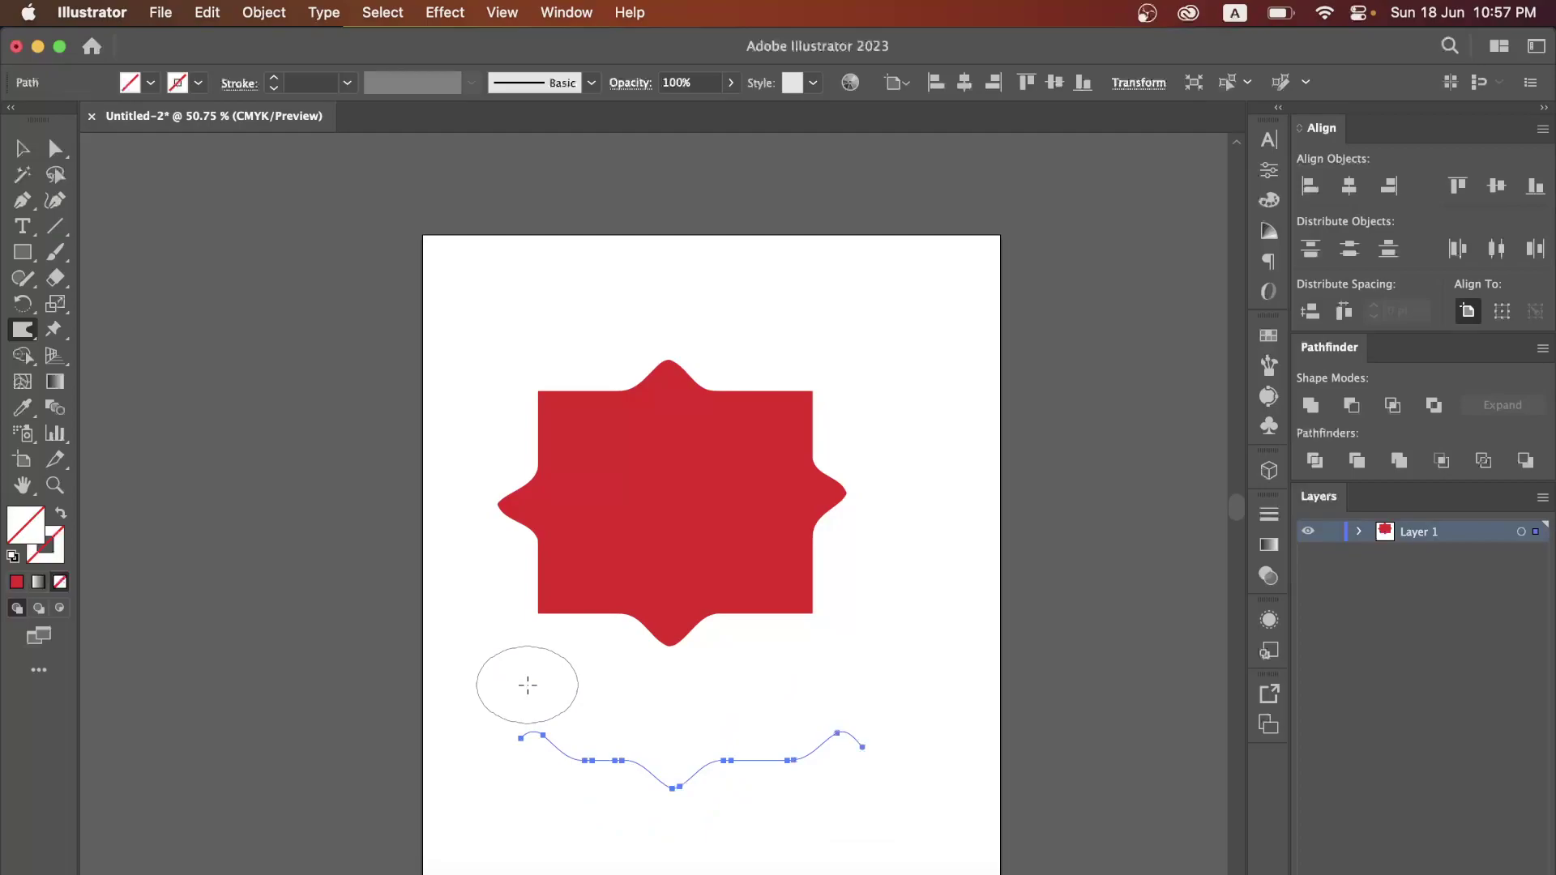
left_click_drag(591, 747, 588, 705)
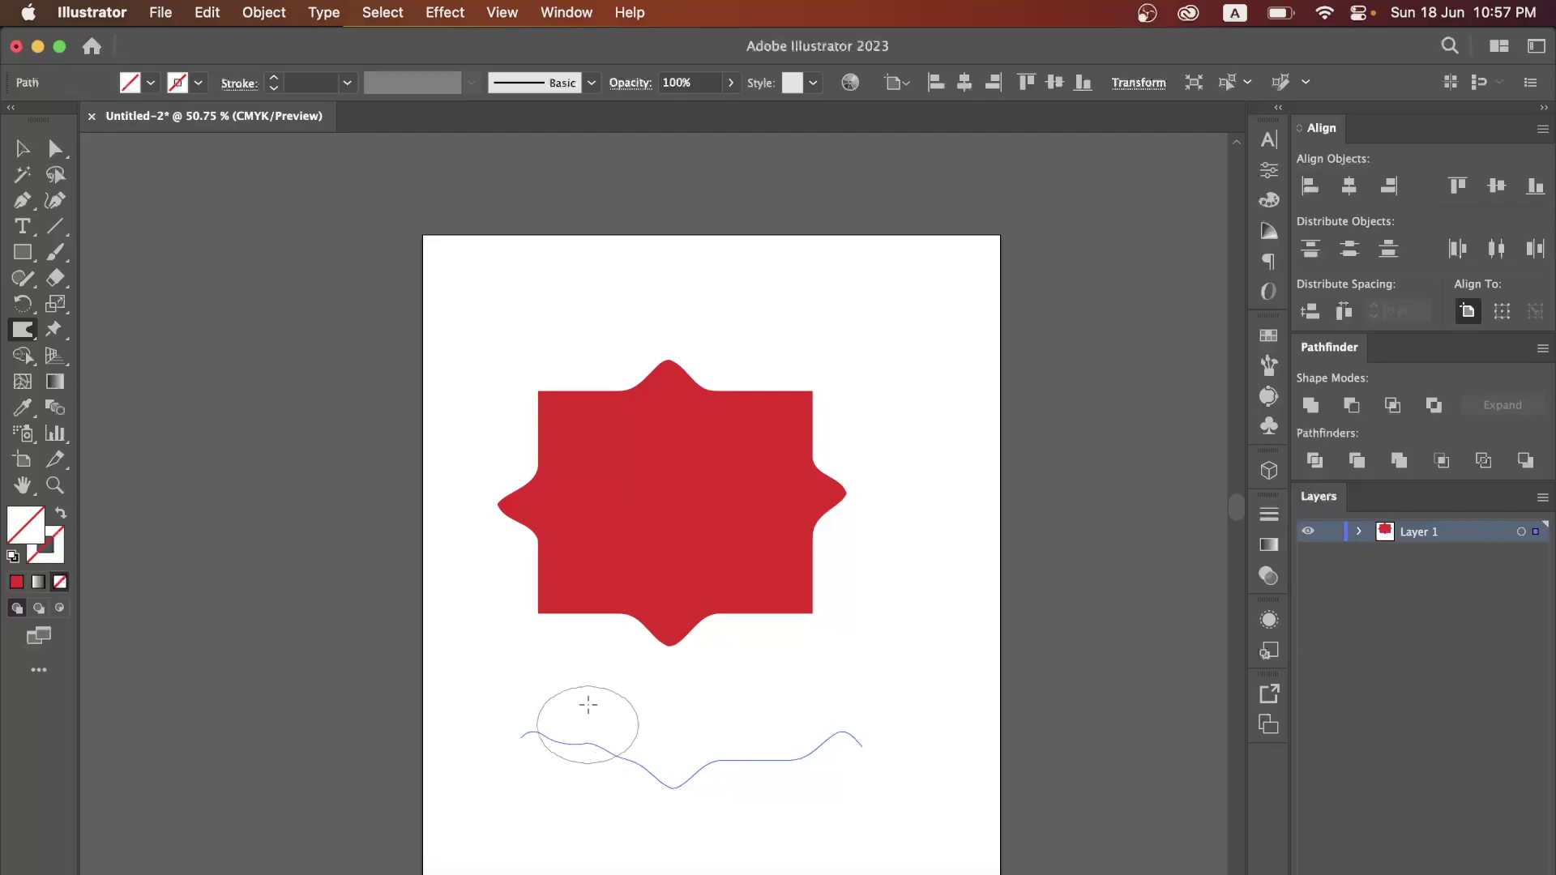
mouse_move(835, 774)
left_mouse_down()
mouse_move(843, 792)
mouse_move(834, 712)
left_mouse_up()
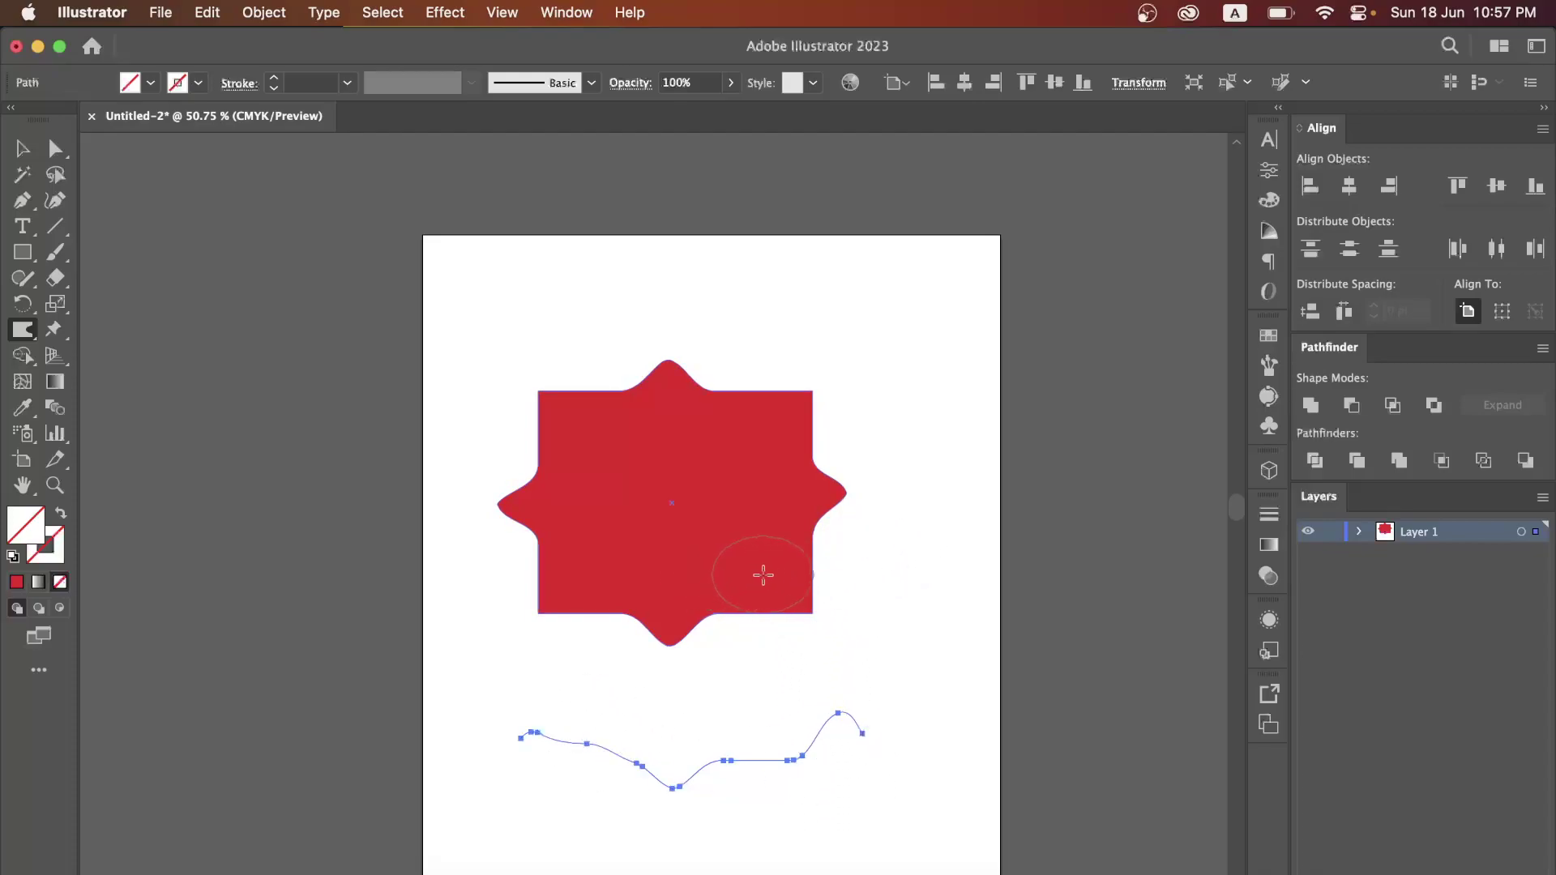
left_click(21, 151)
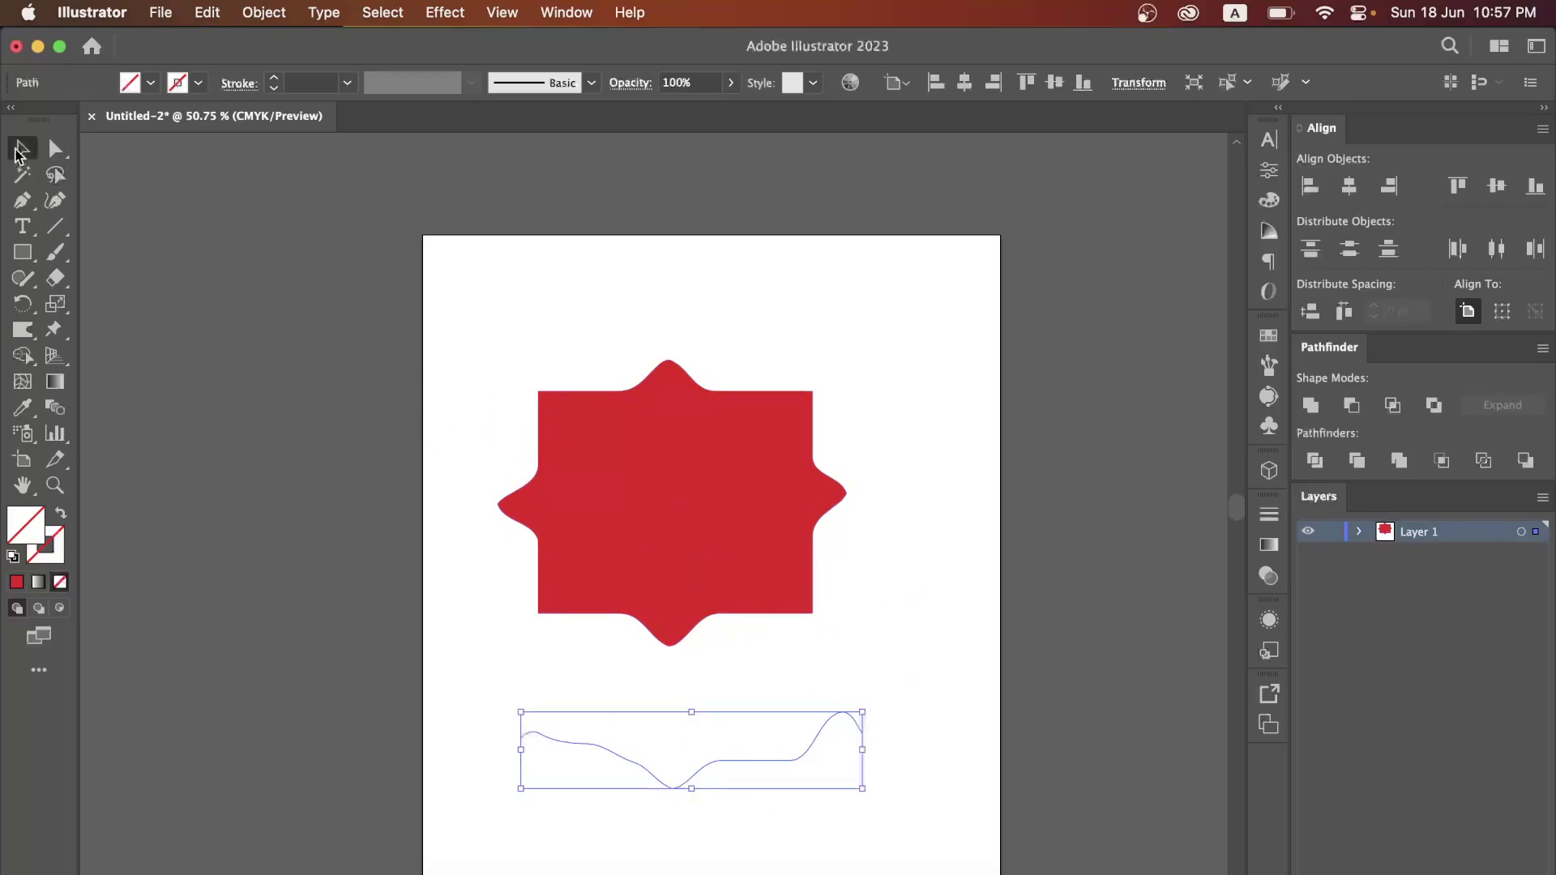
left_click(692, 494)
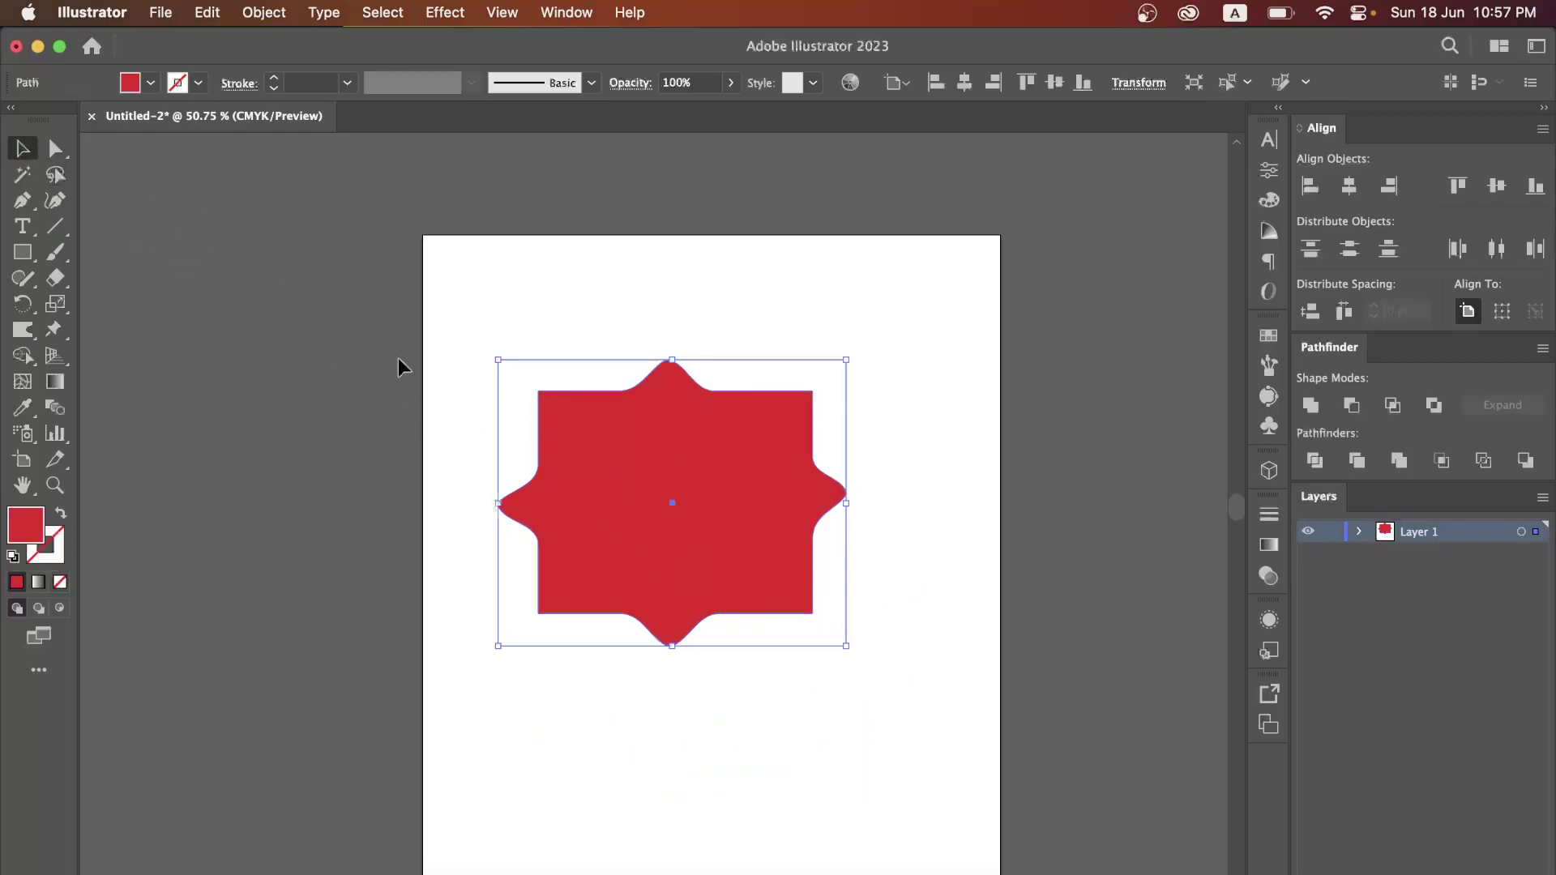
Warp the star's top, right and bottom edges outward into bulges and ripples.
left_click(22, 329)
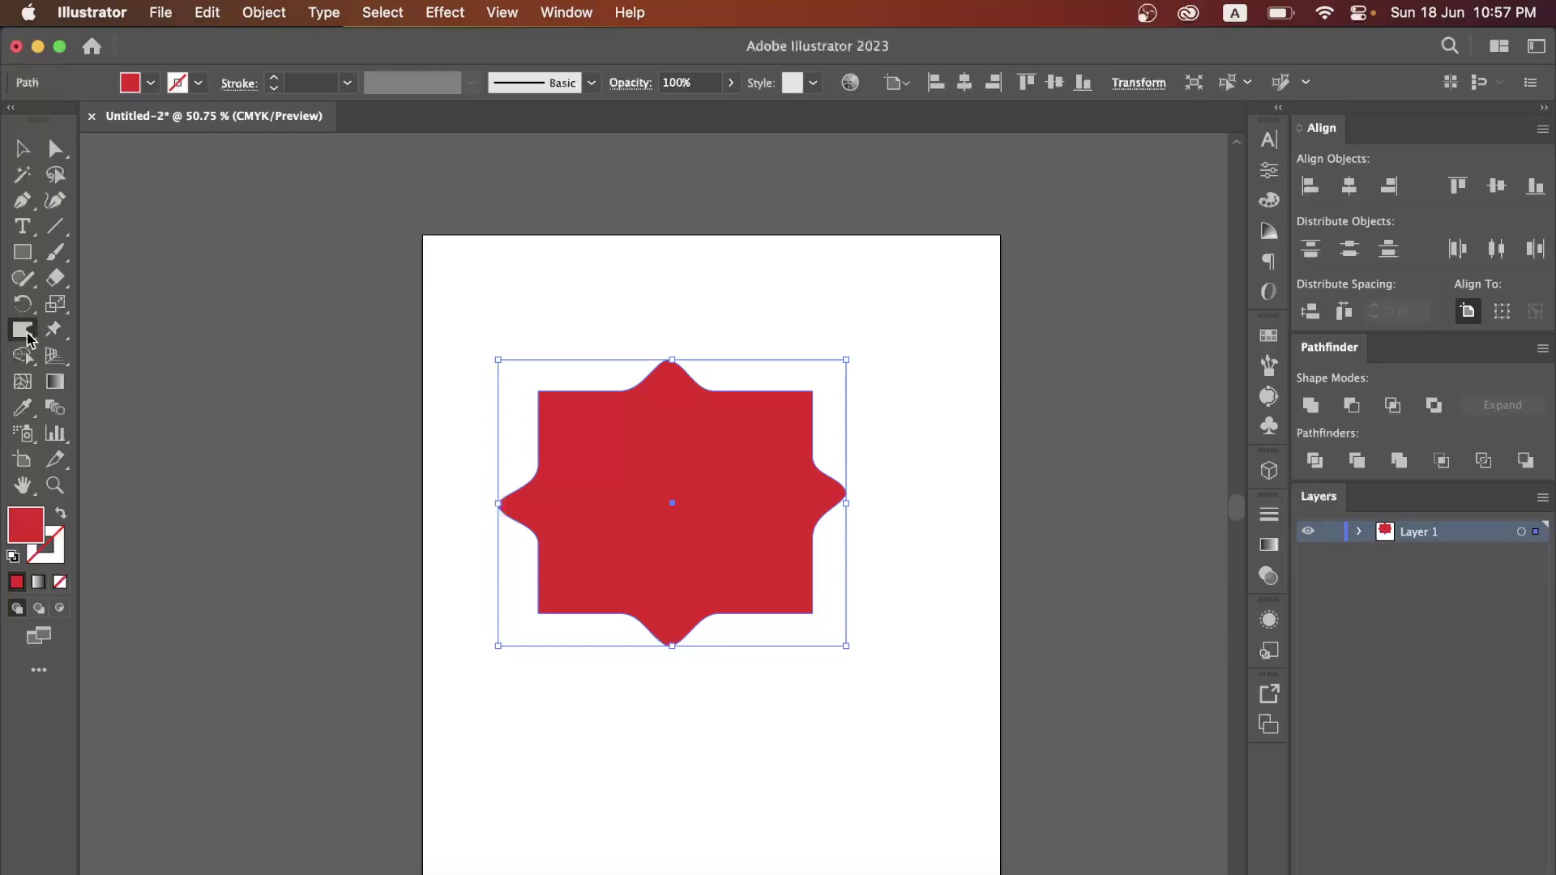
mouse_move(599, 380)
left_mouse_down()
mouse_move(597, 420)
mouse_move(486, 327)
mouse_move(537, 425)
mouse_move(570, 440)
mouse_move(486, 422)
mouse_move(737, 437)
mouse_move(756, 342)
left_mouse_up()
left_click_drag(768, 457, 950, 354)
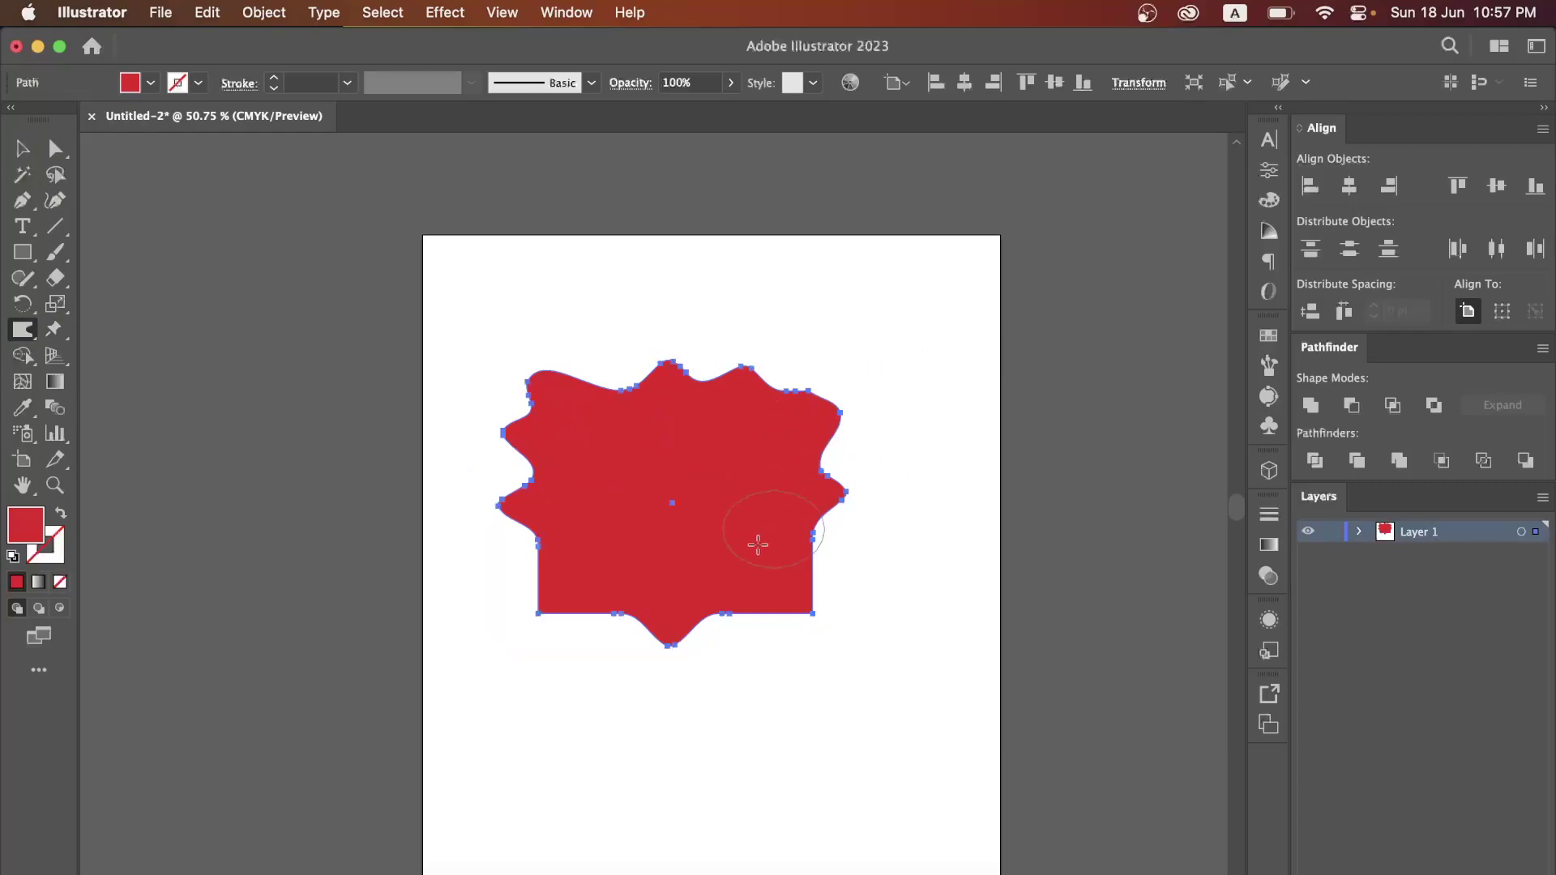
left_click_drag(770, 562, 875, 615)
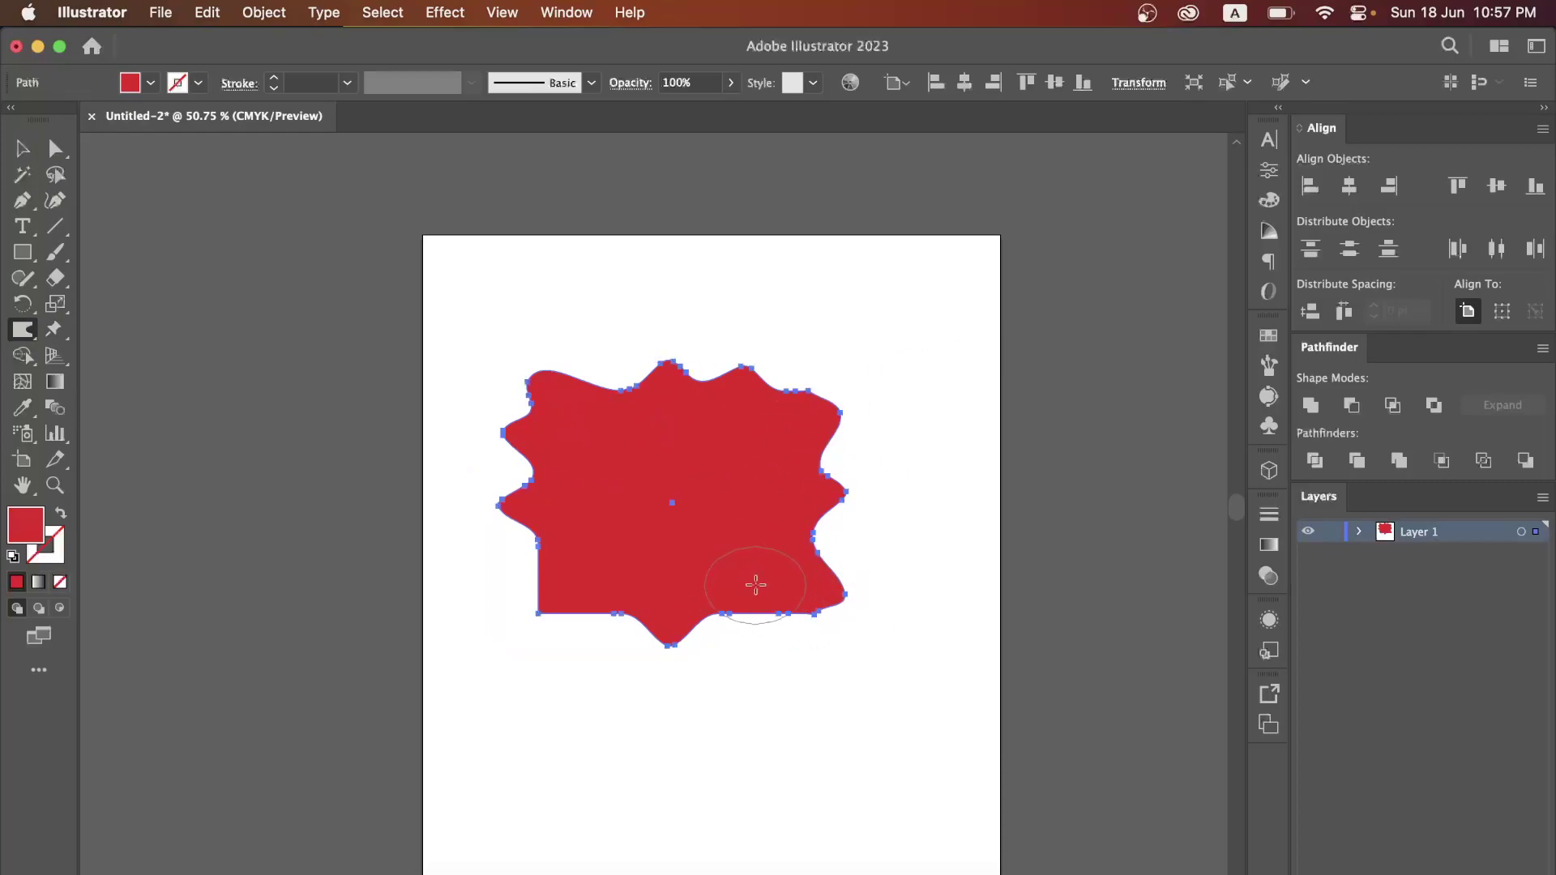
left_click_drag(755, 583, 872, 727)
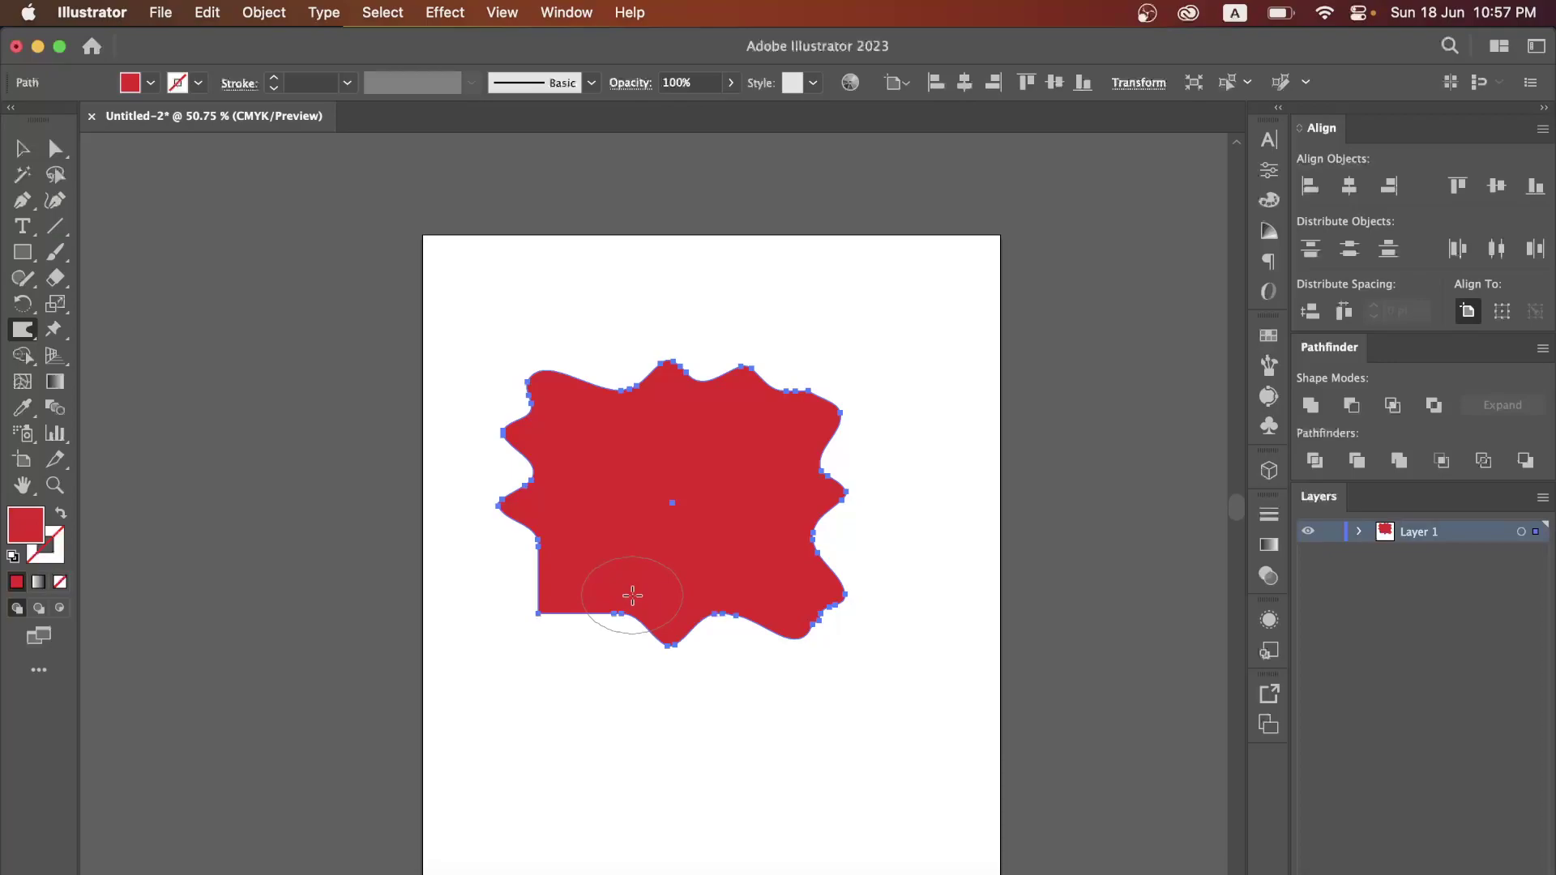
mouse_move(632, 597)
left_mouse_down()
mouse_move(572, 538)
mouse_move(496, 563)
left_mouse_up()
Push out the right-side indent and raise the top edge into wavy bumps.
left_click_drag(809, 515, 910, 514)
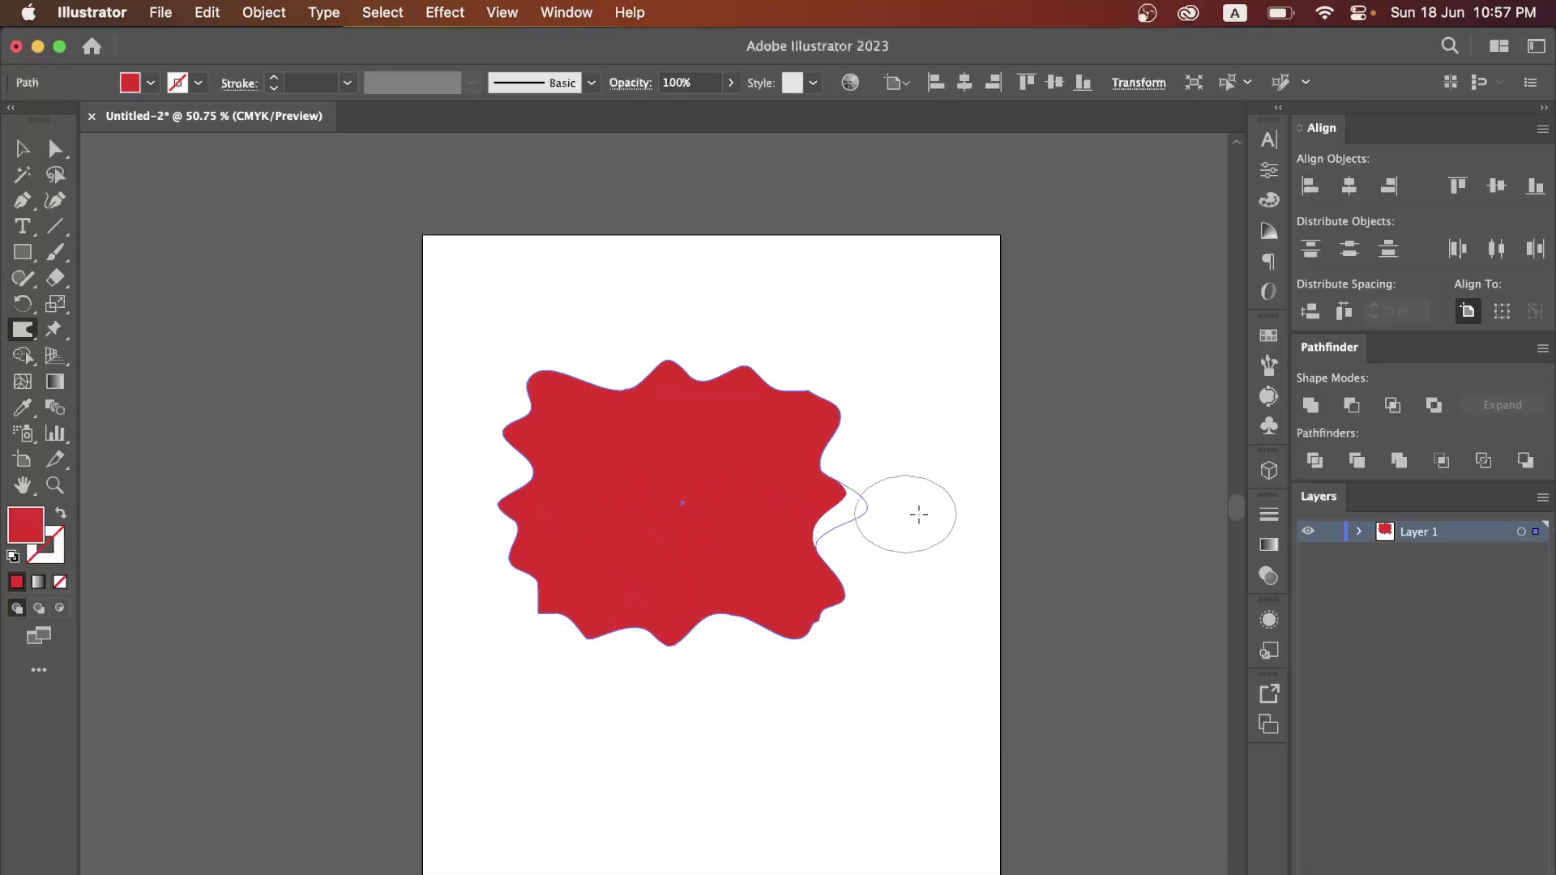
left_click_drag(810, 410, 878, 416)
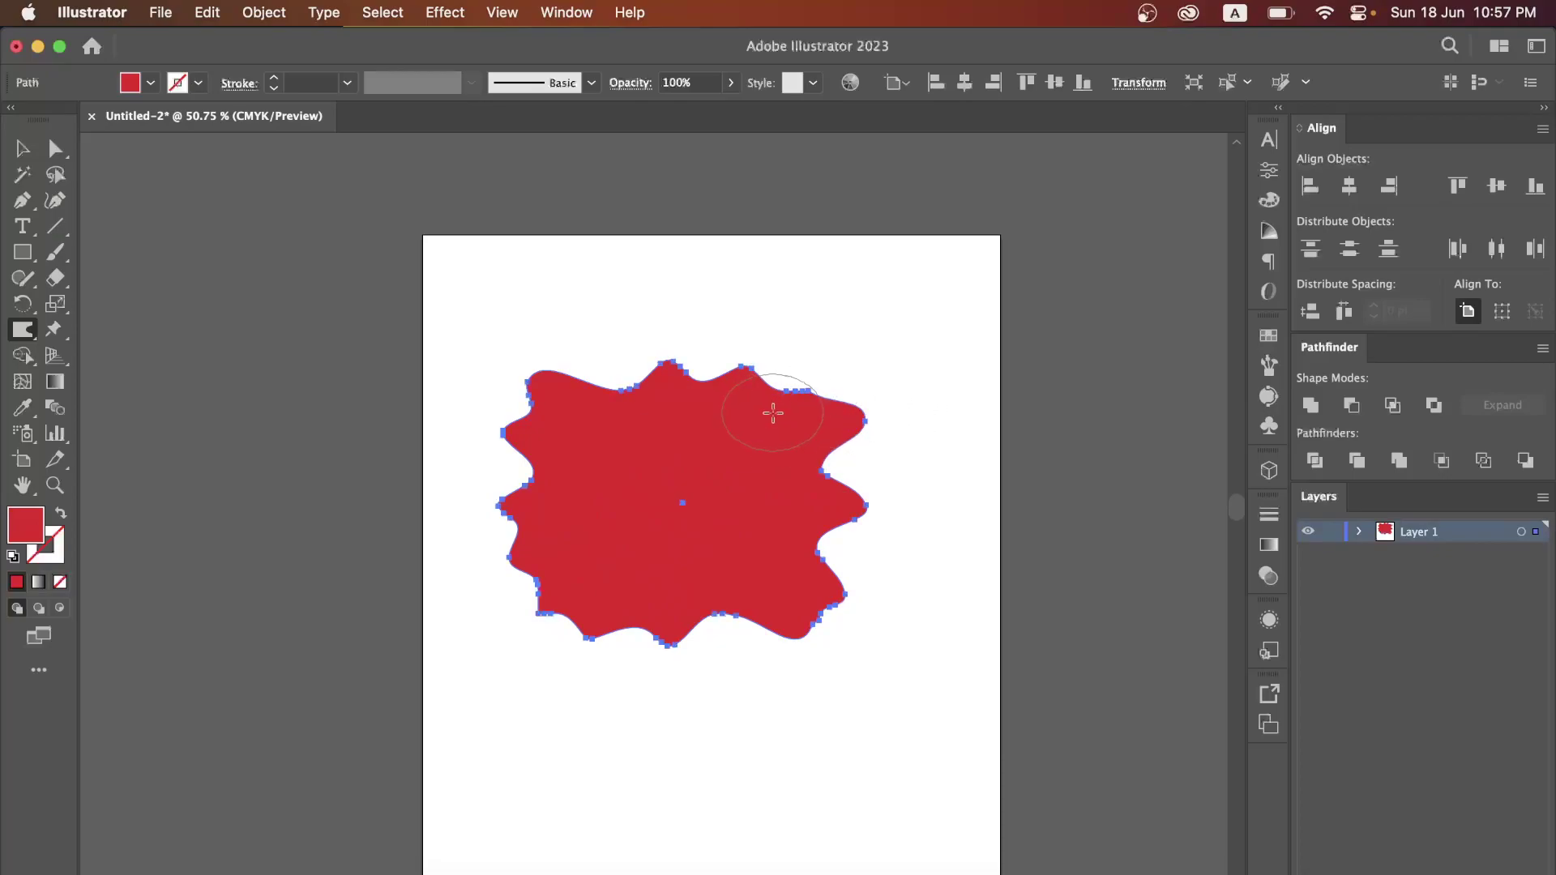
left_click_drag(771, 410, 827, 337)
left_click_drag(705, 411, 703, 314)
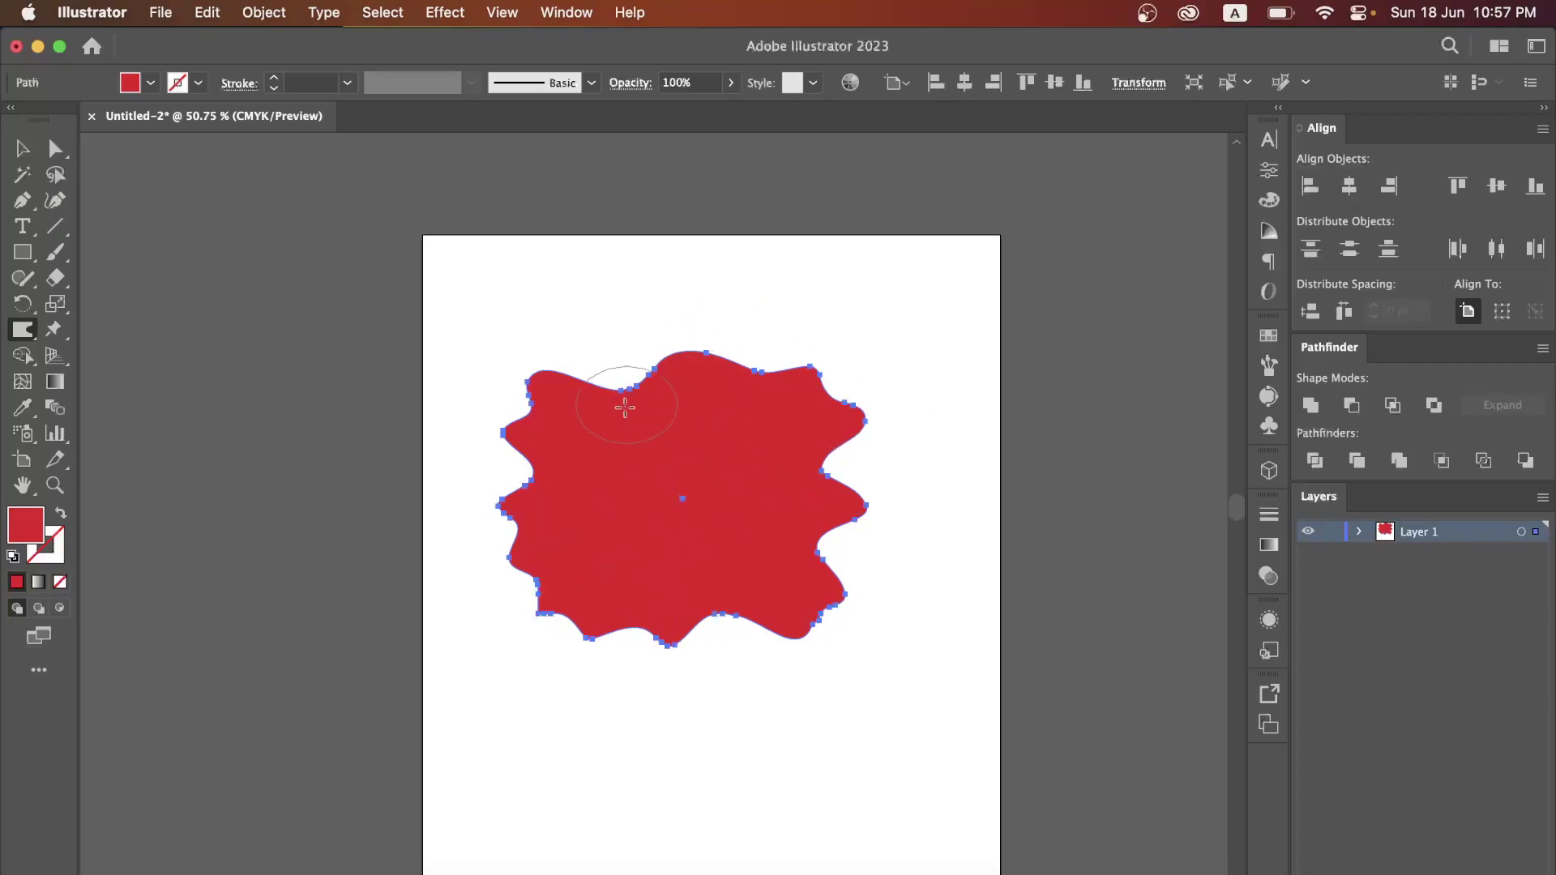
left_click_drag(625, 406, 618, 330)
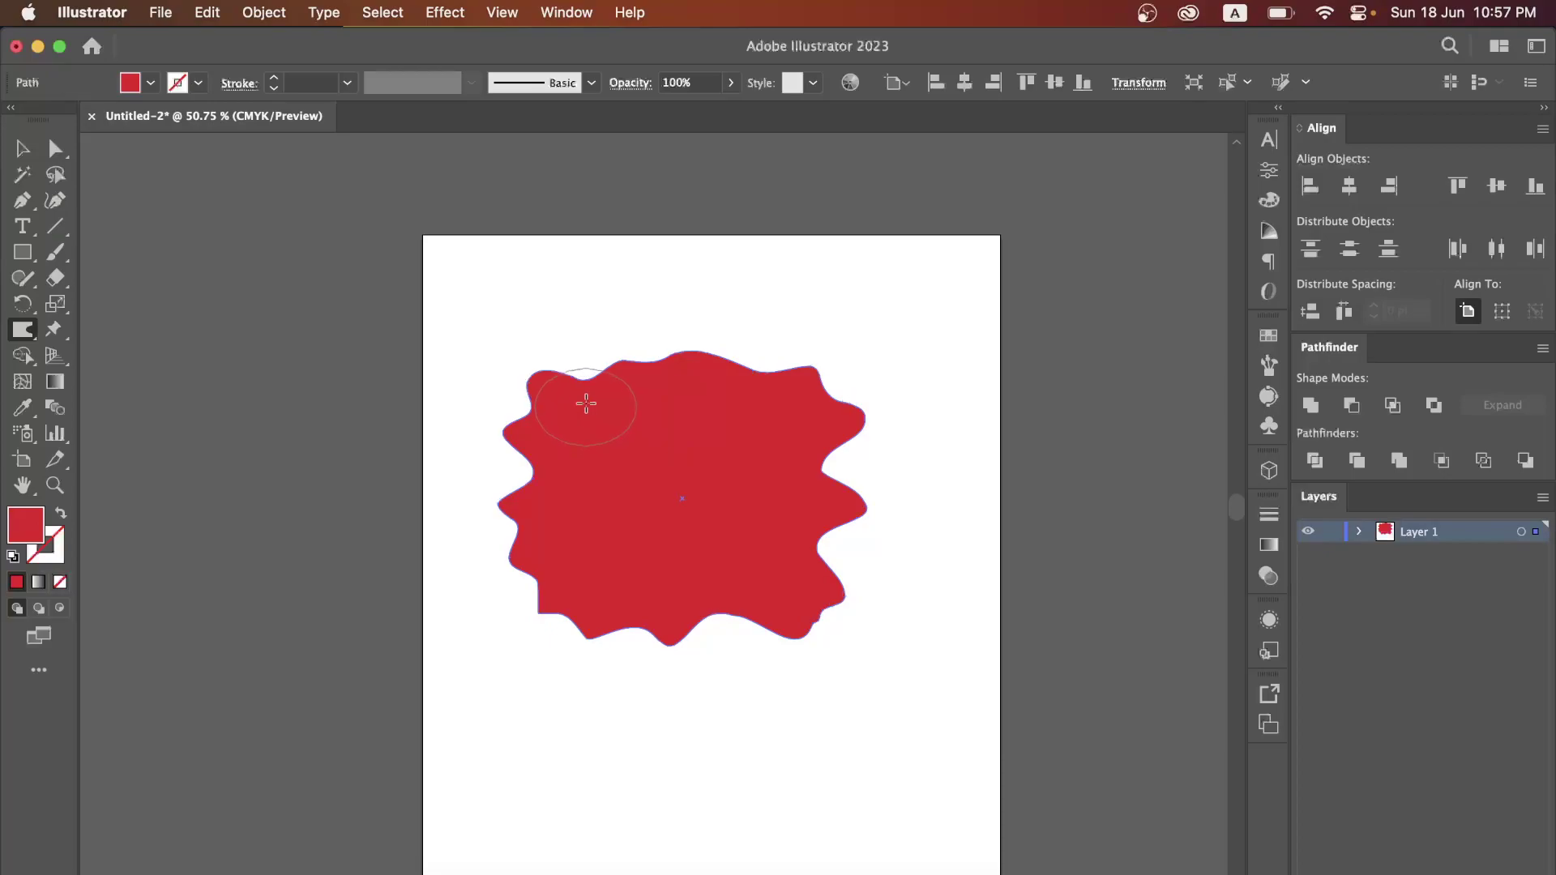
left_click_drag(591, 400, 576, 264)
left_click_drag(571, 396, 463, 324)
Add spikes along the top and push the right and left edges further out.
left_click_drag(699, 400, 716, 319)
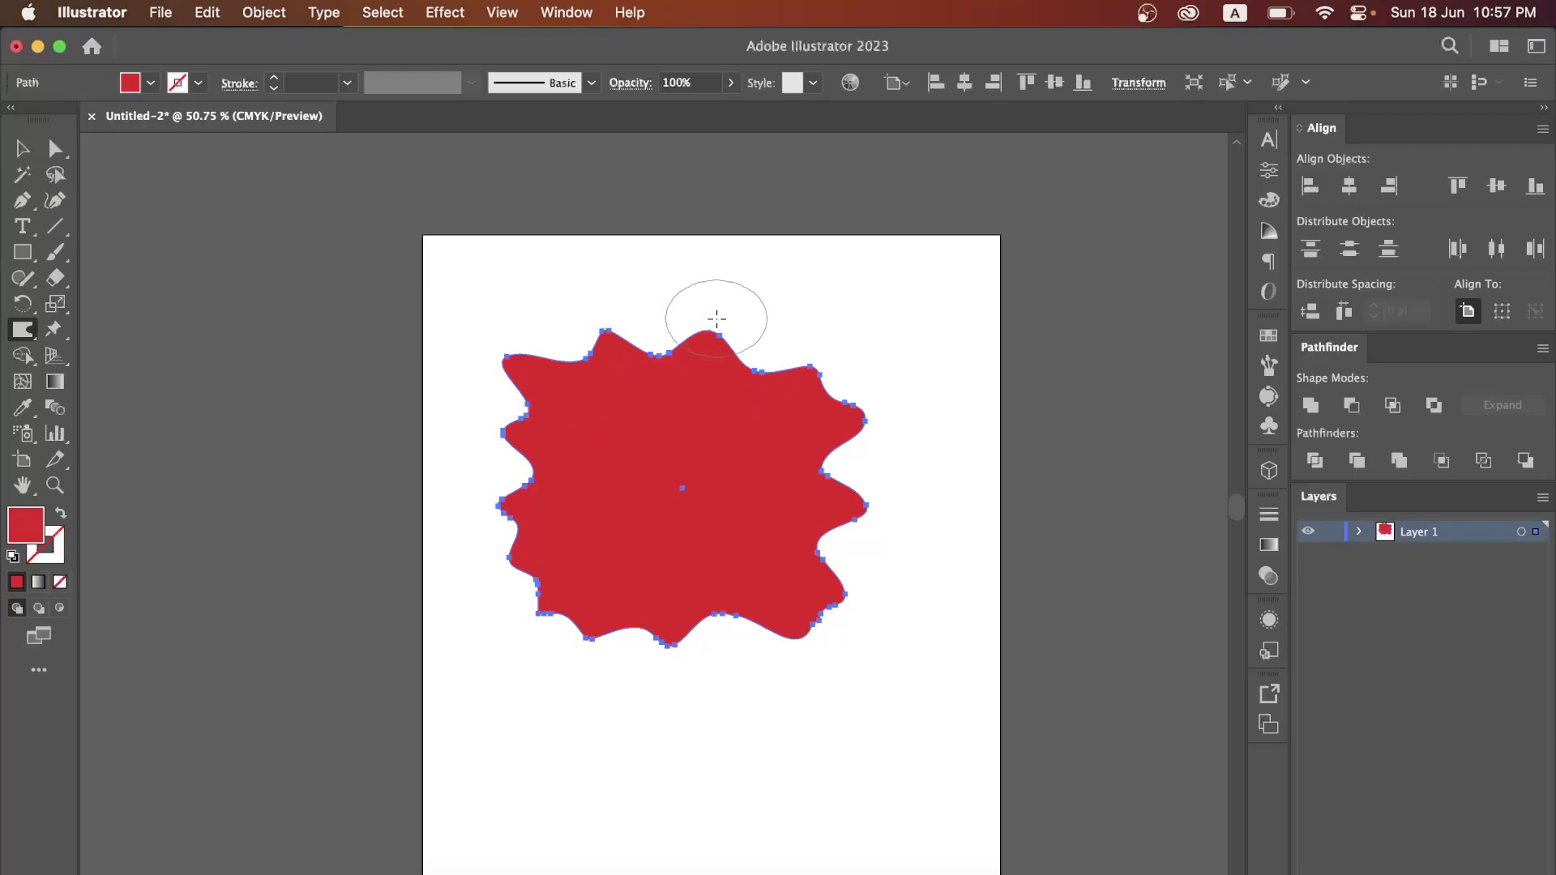
left_click_drag(809, 521, 967, 559)
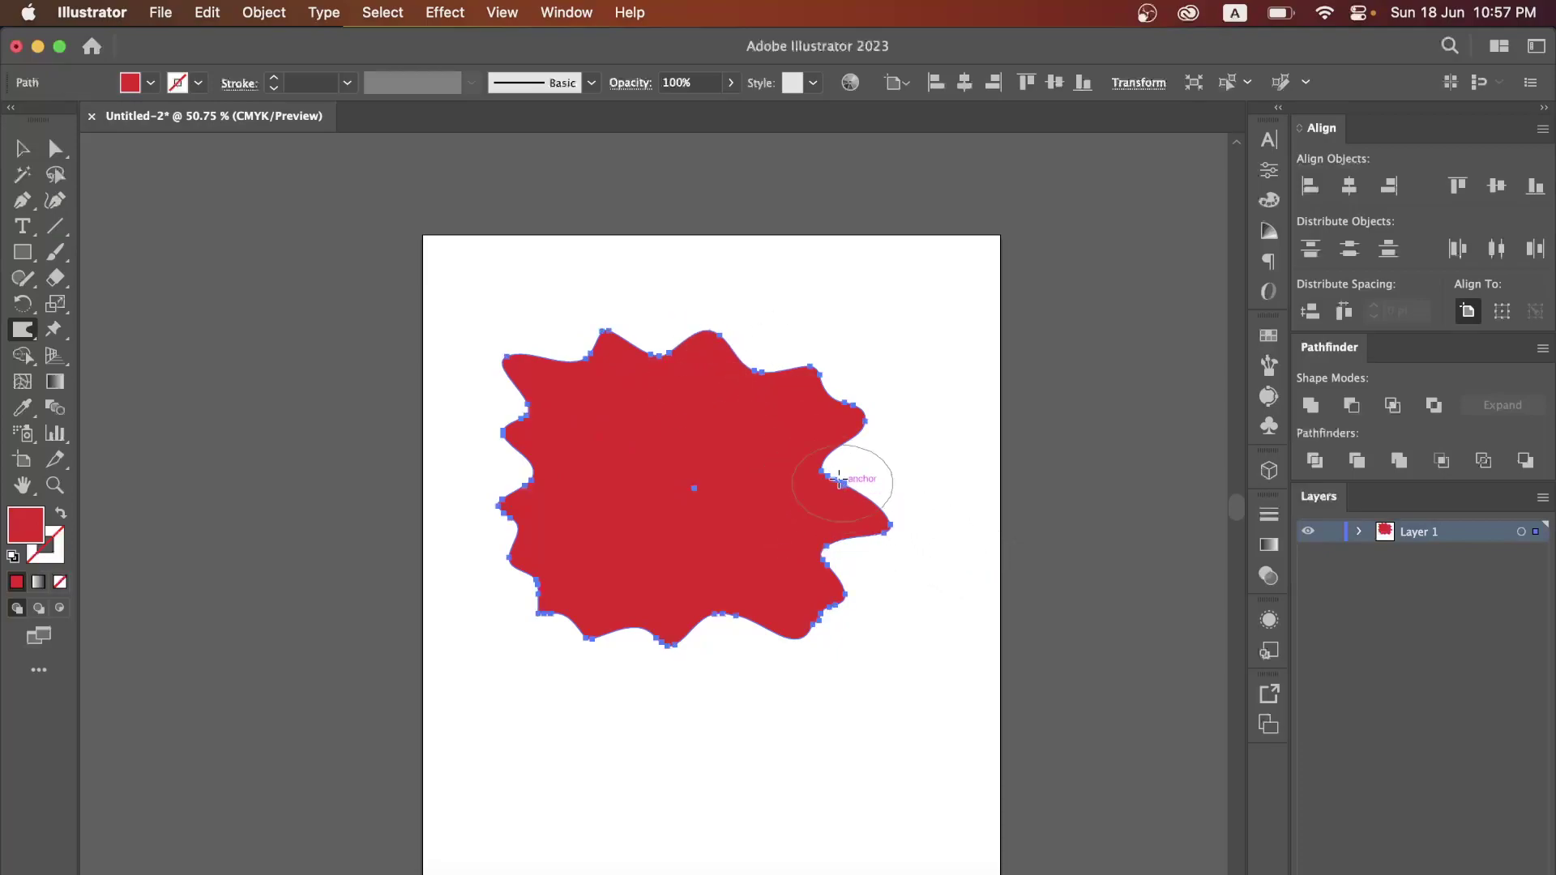
left_click_drag(792, 470, 913, 451)
left_click_drag(793, 397, 795, 316)
left_click_drag(582, 495, 559, 477)
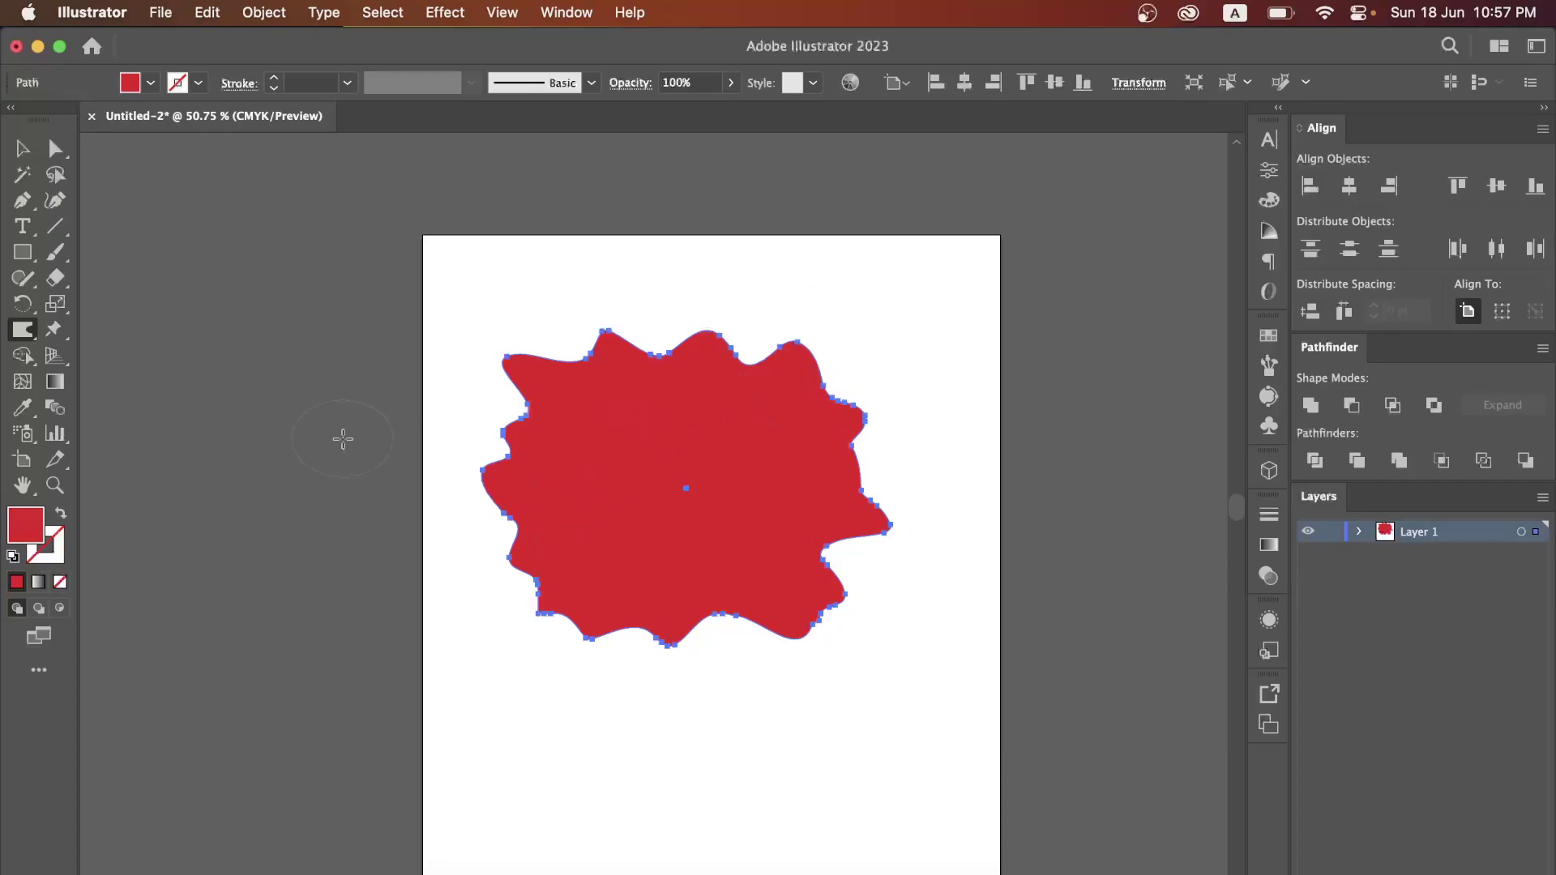
scroll(200, 756, "left", 2)
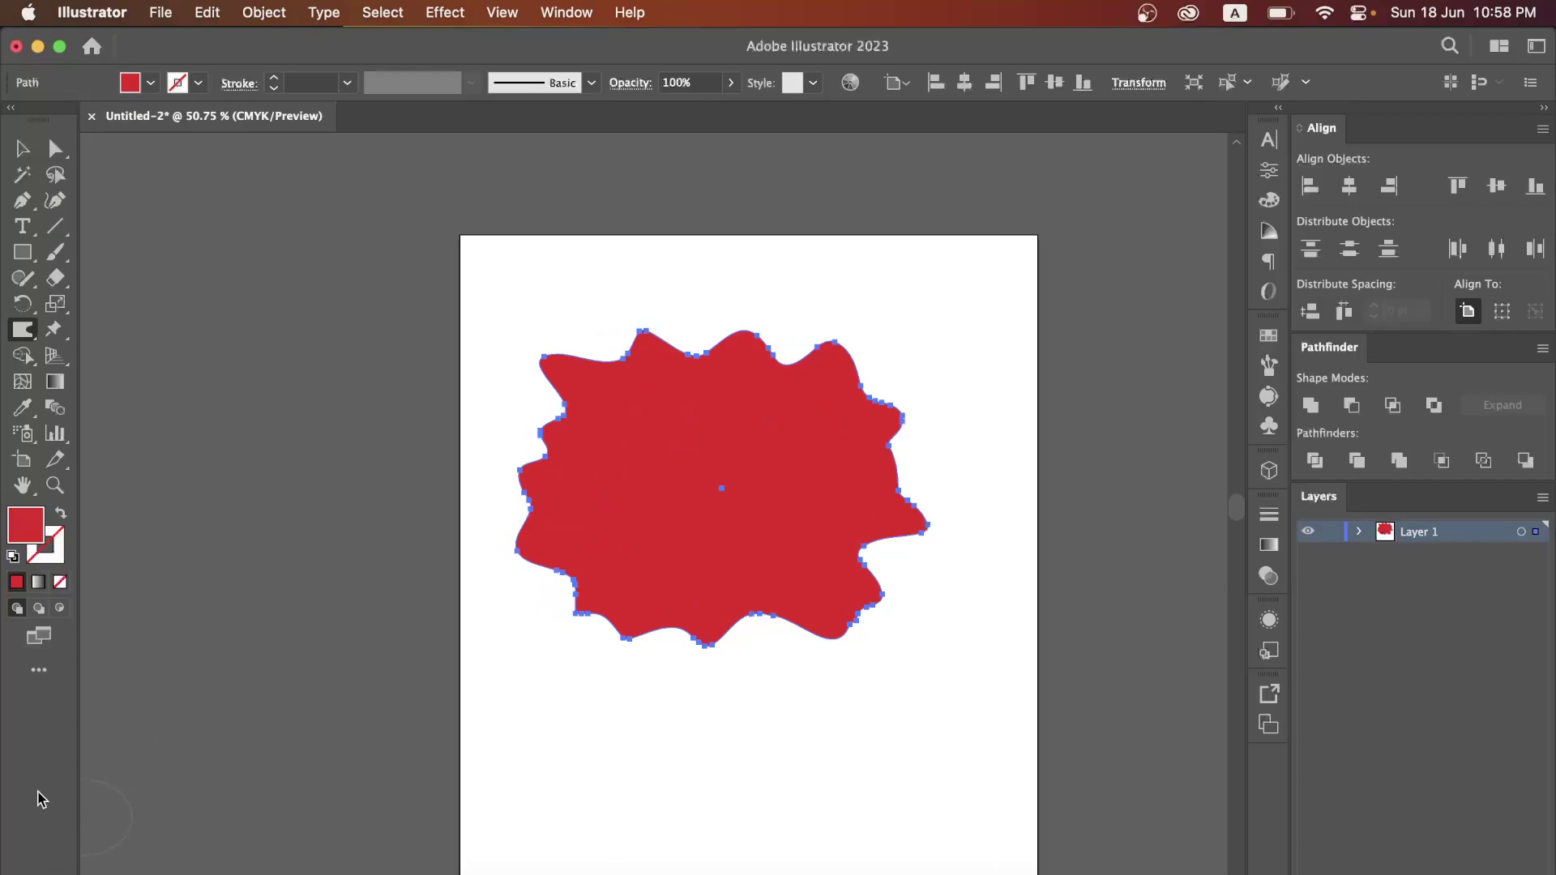
Delete the warped red blob from the artboard.
left_click(21, 149)
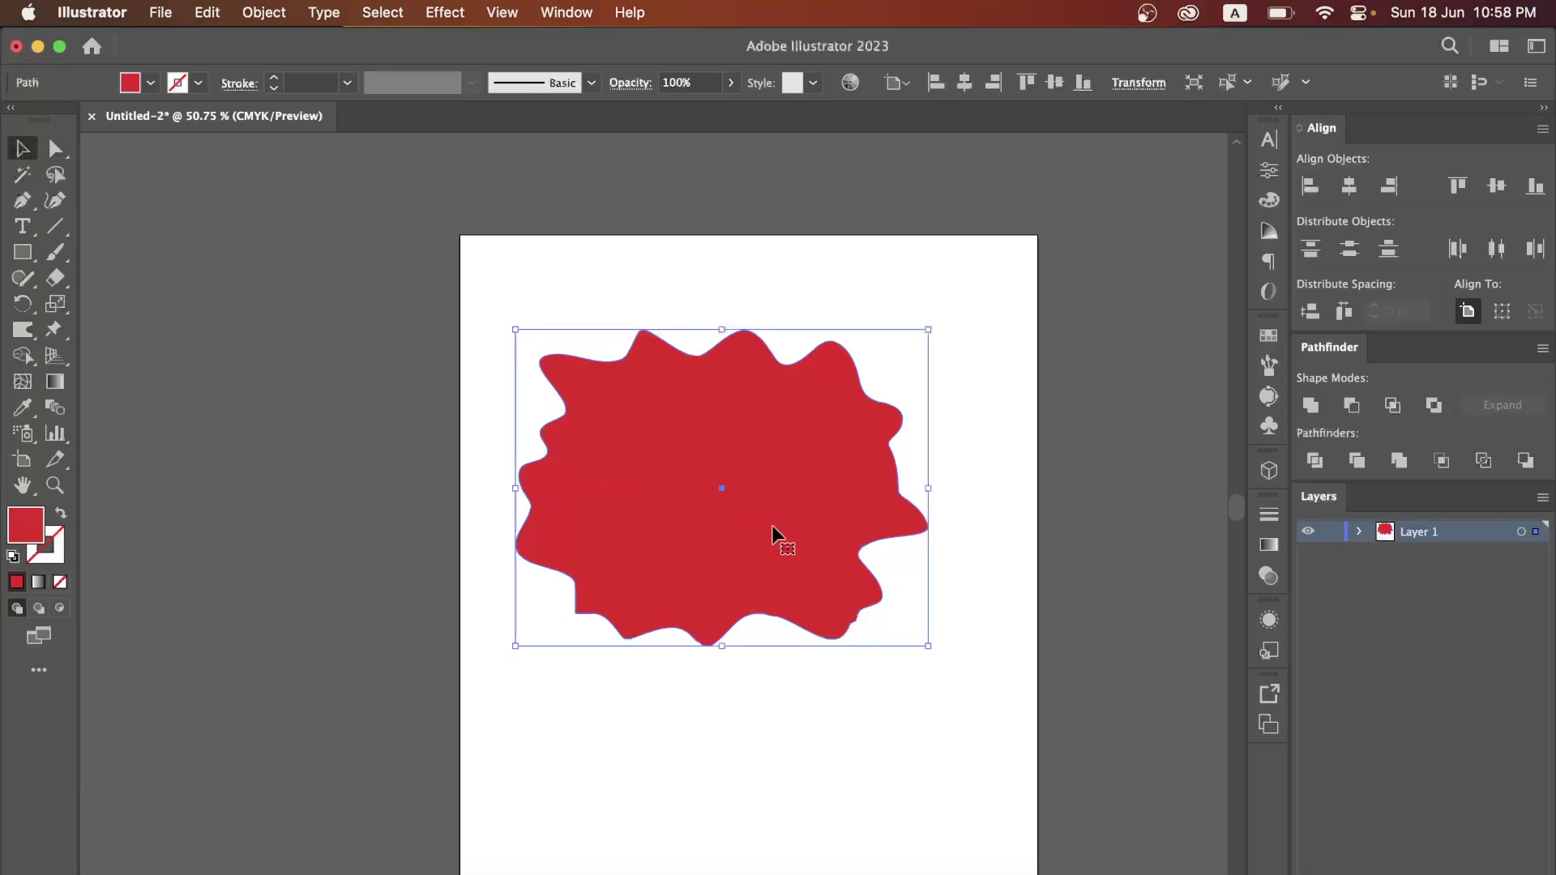
key("Delete")
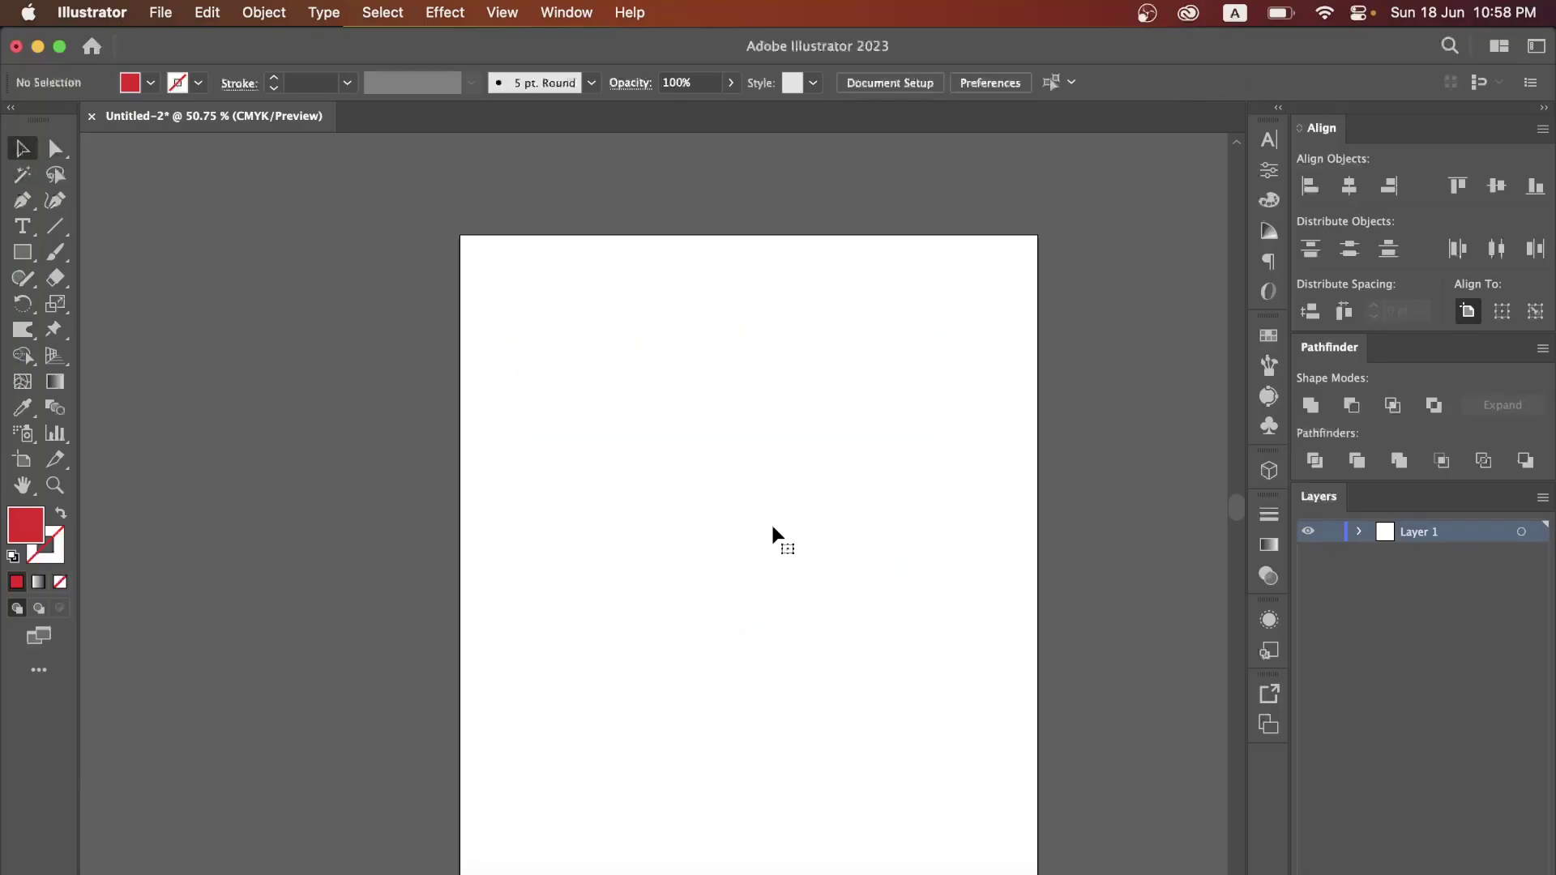
left_click(24, 331)
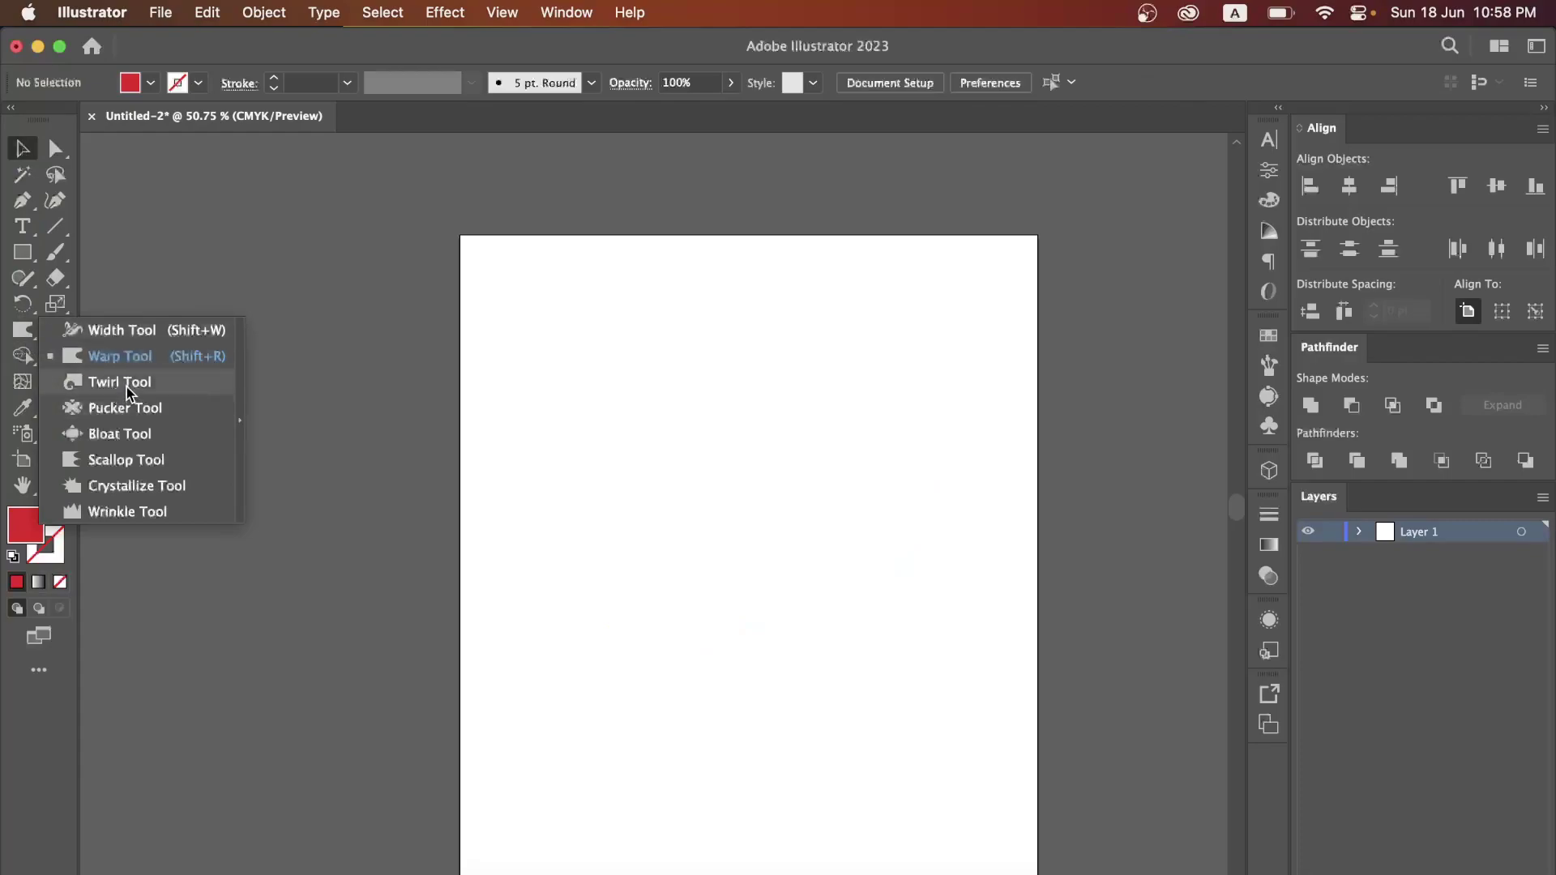
Draw a red square and centre it horizontally on the artboard.
left_click(17, 258)
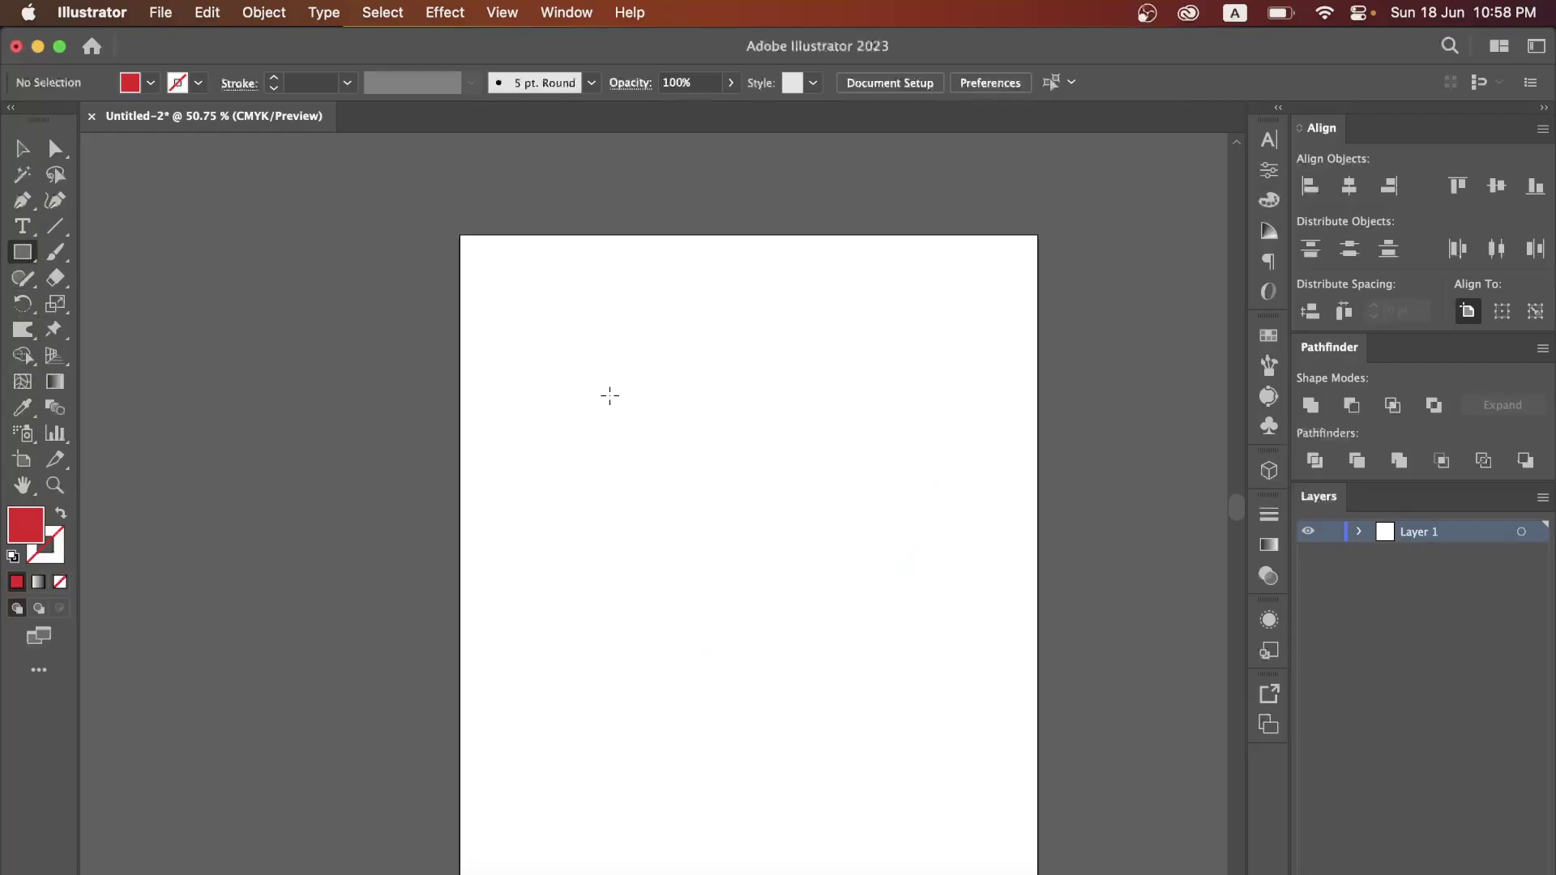
mouse_move(594, 392)
left_mouse_down()
mouse_move(875, 556)
mouse_move(910, 702)
left_mouse_up()
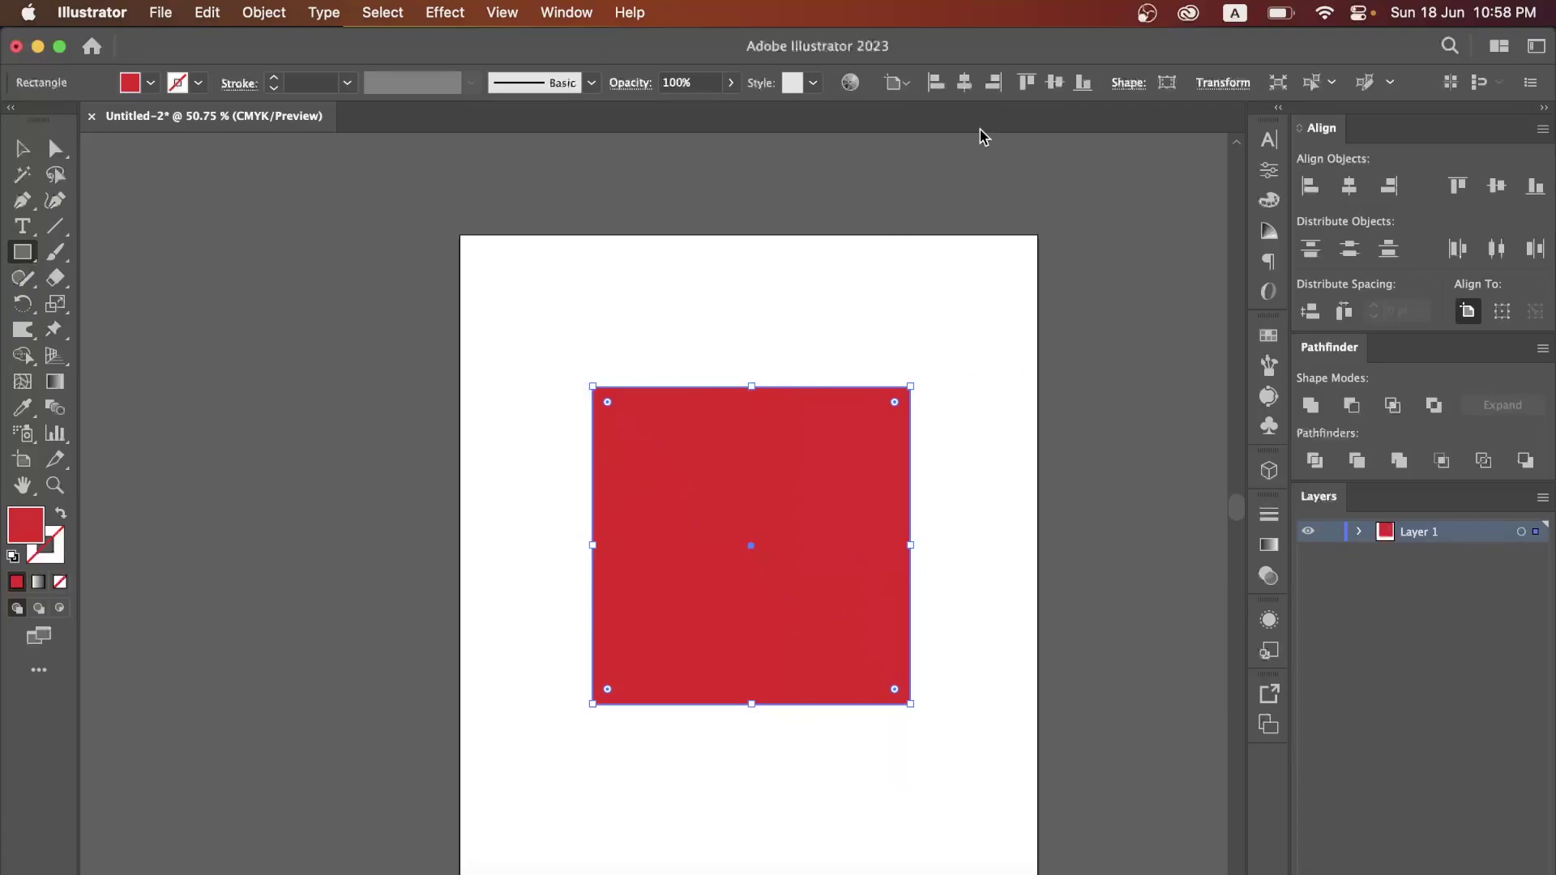
left_click(964, 82)
scroll(808, 379, "up", 5)
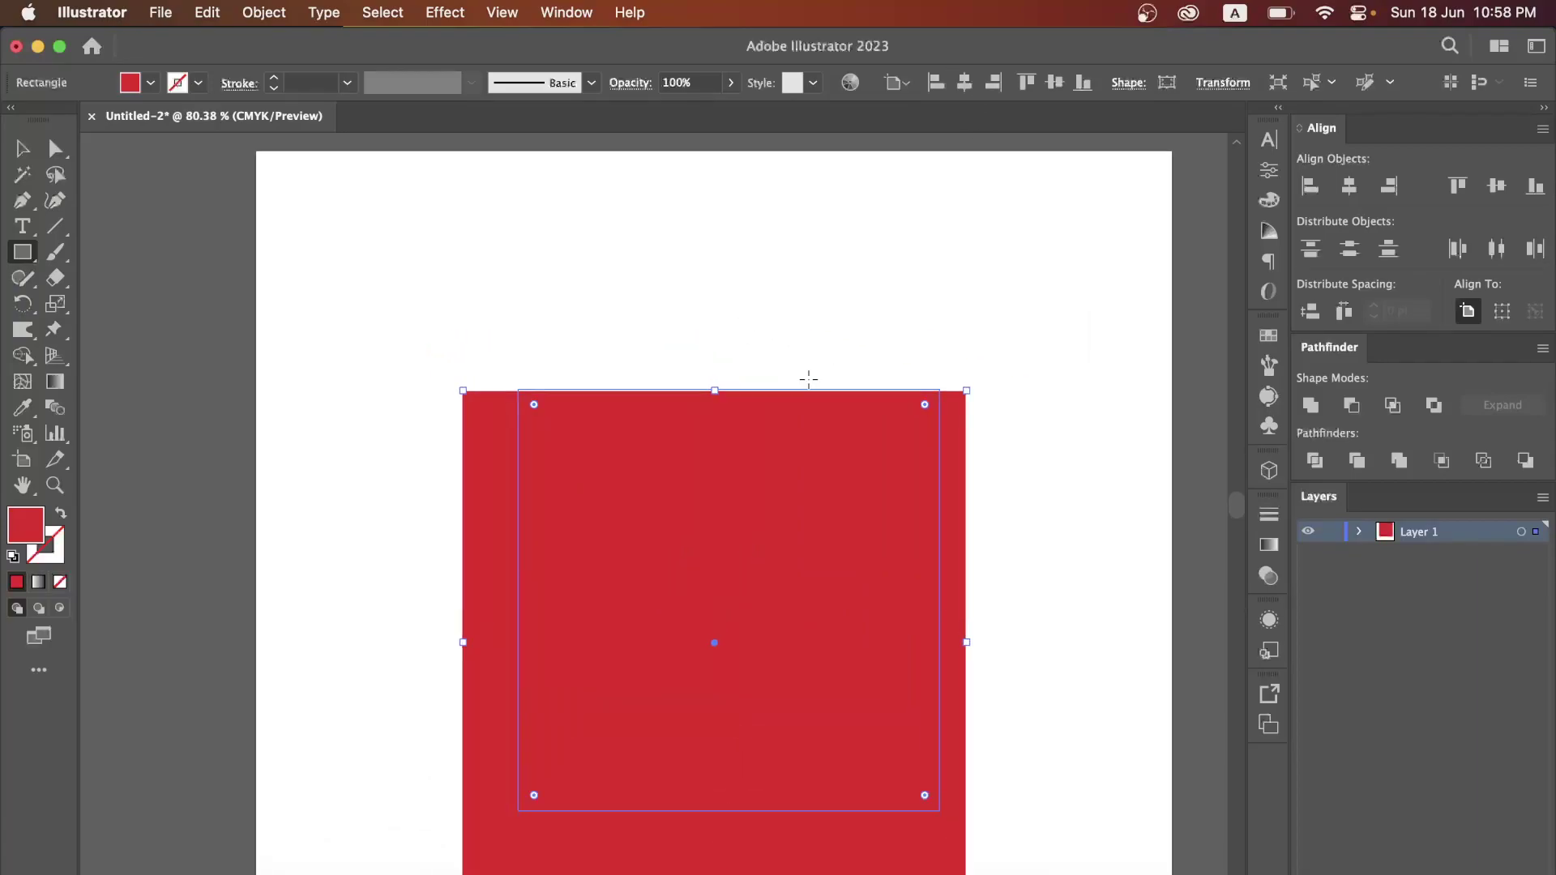
scroll(809, 376, "down", 2)
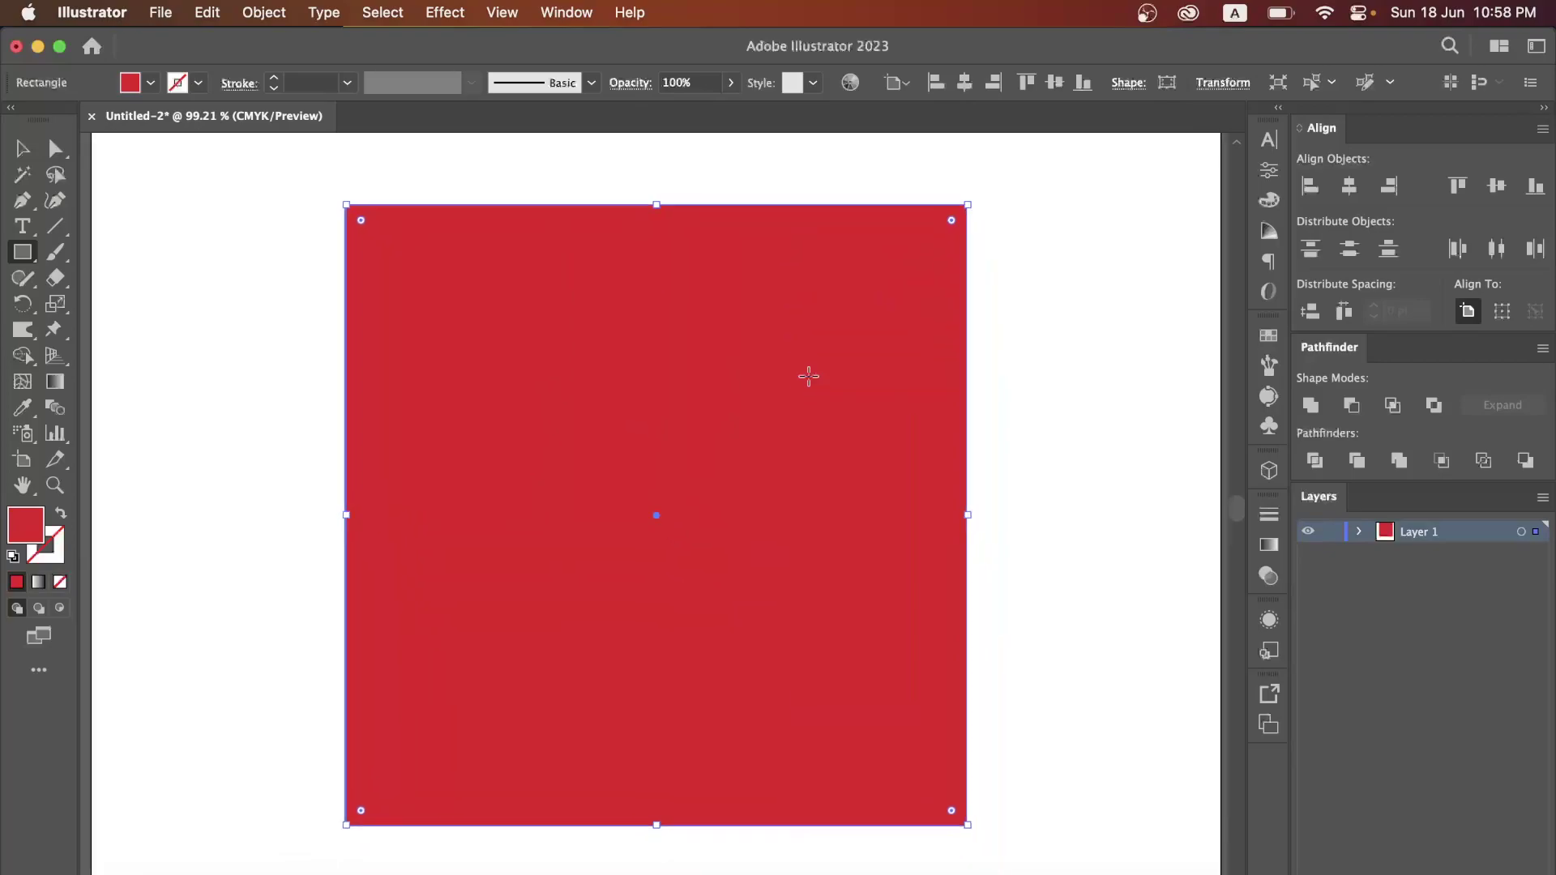
scroll(809, 376, "up", 1)
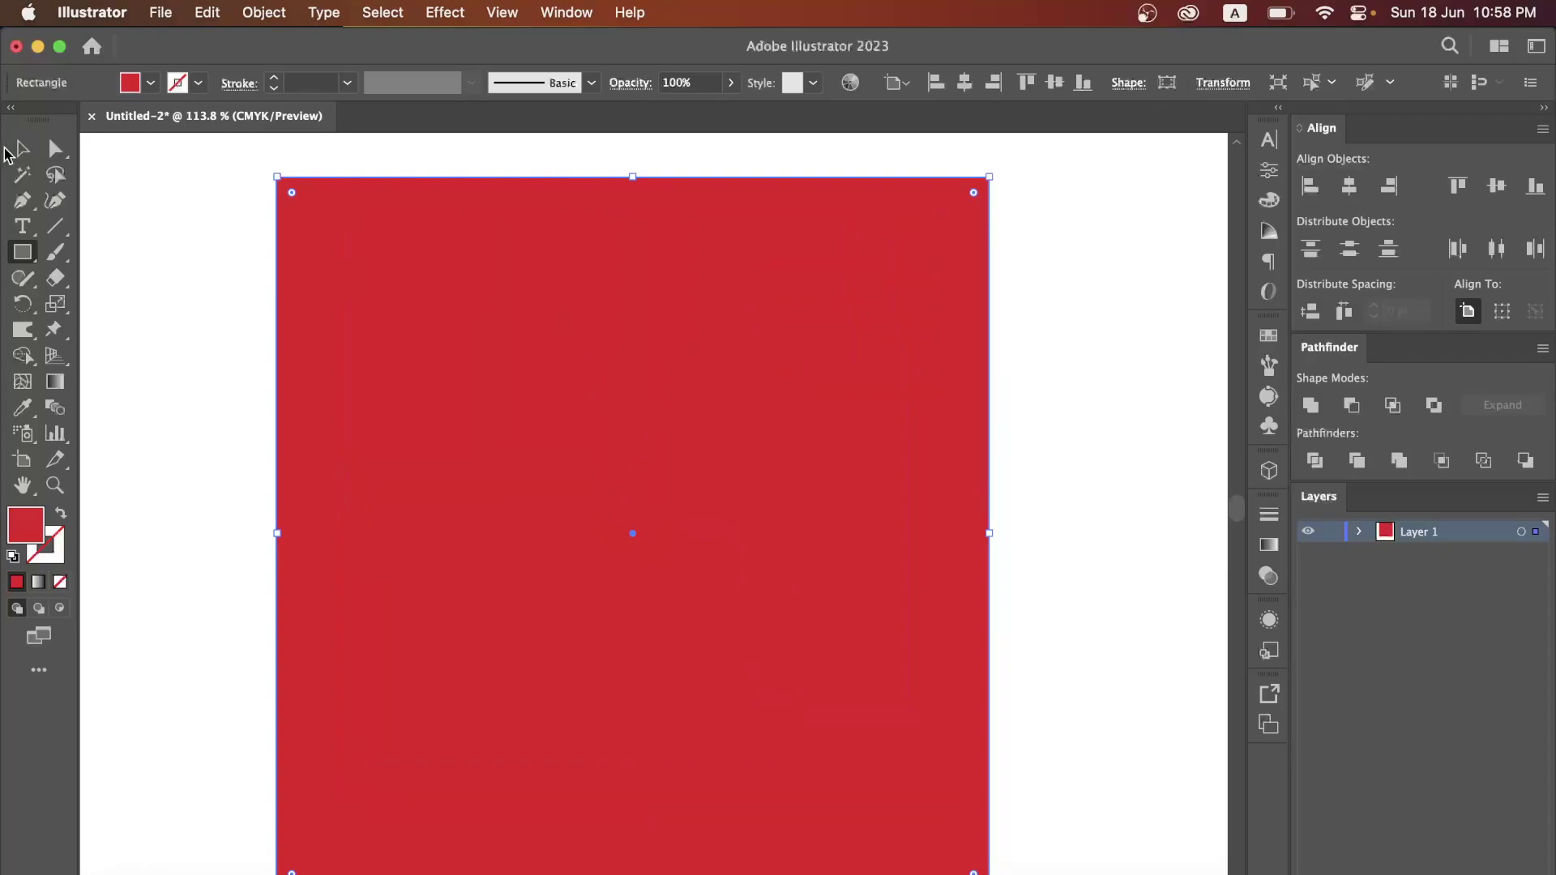
Scale the square down slightly around its centre.
left_click(22, 150)
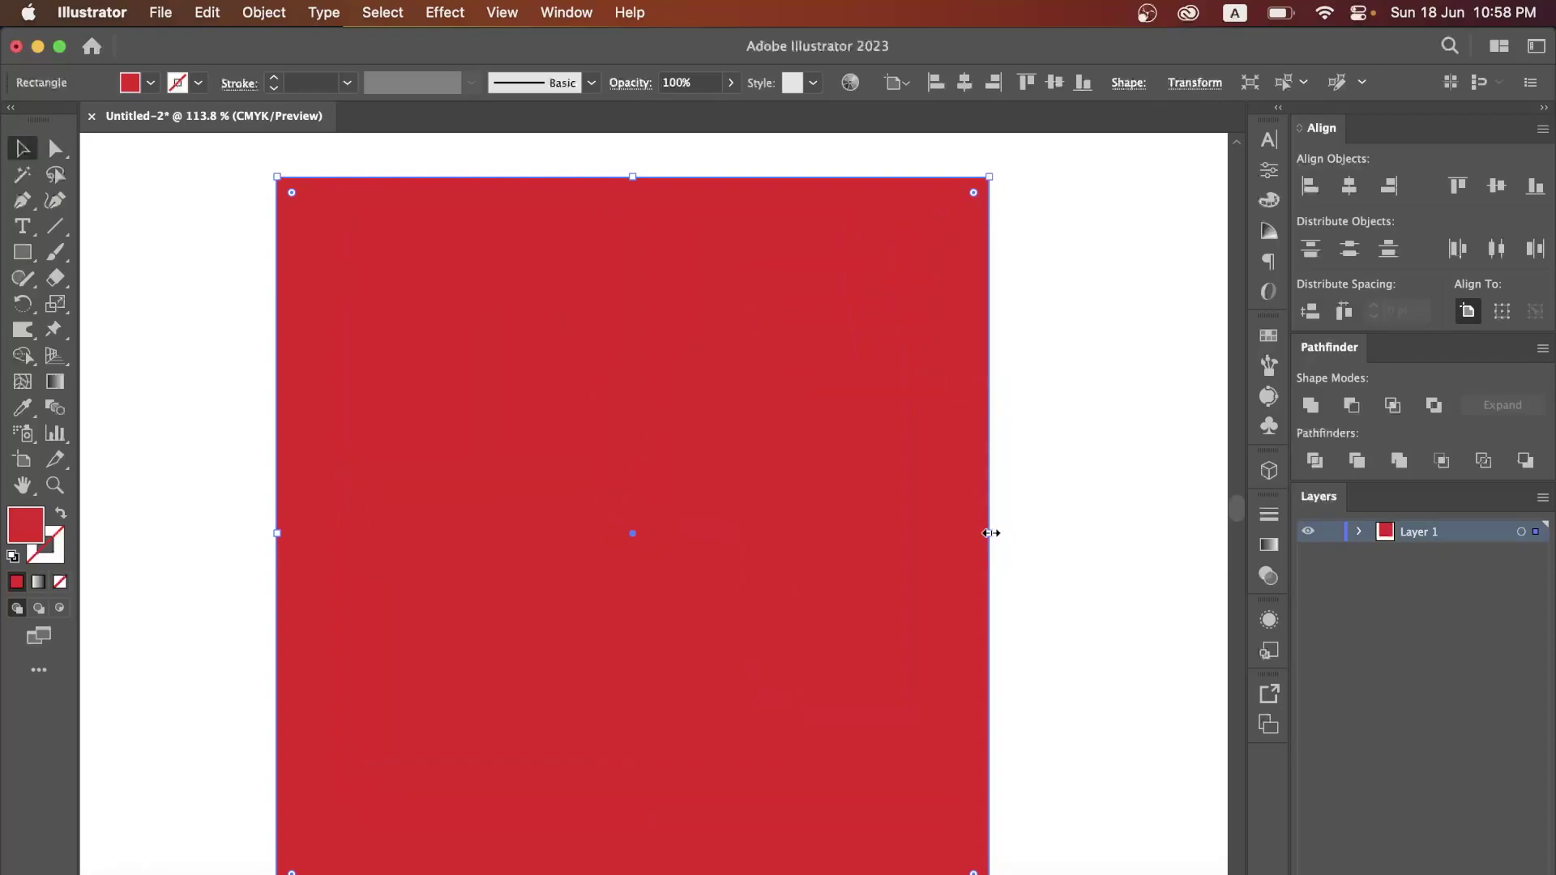
left_click_drag(990, 532, 871, 512)
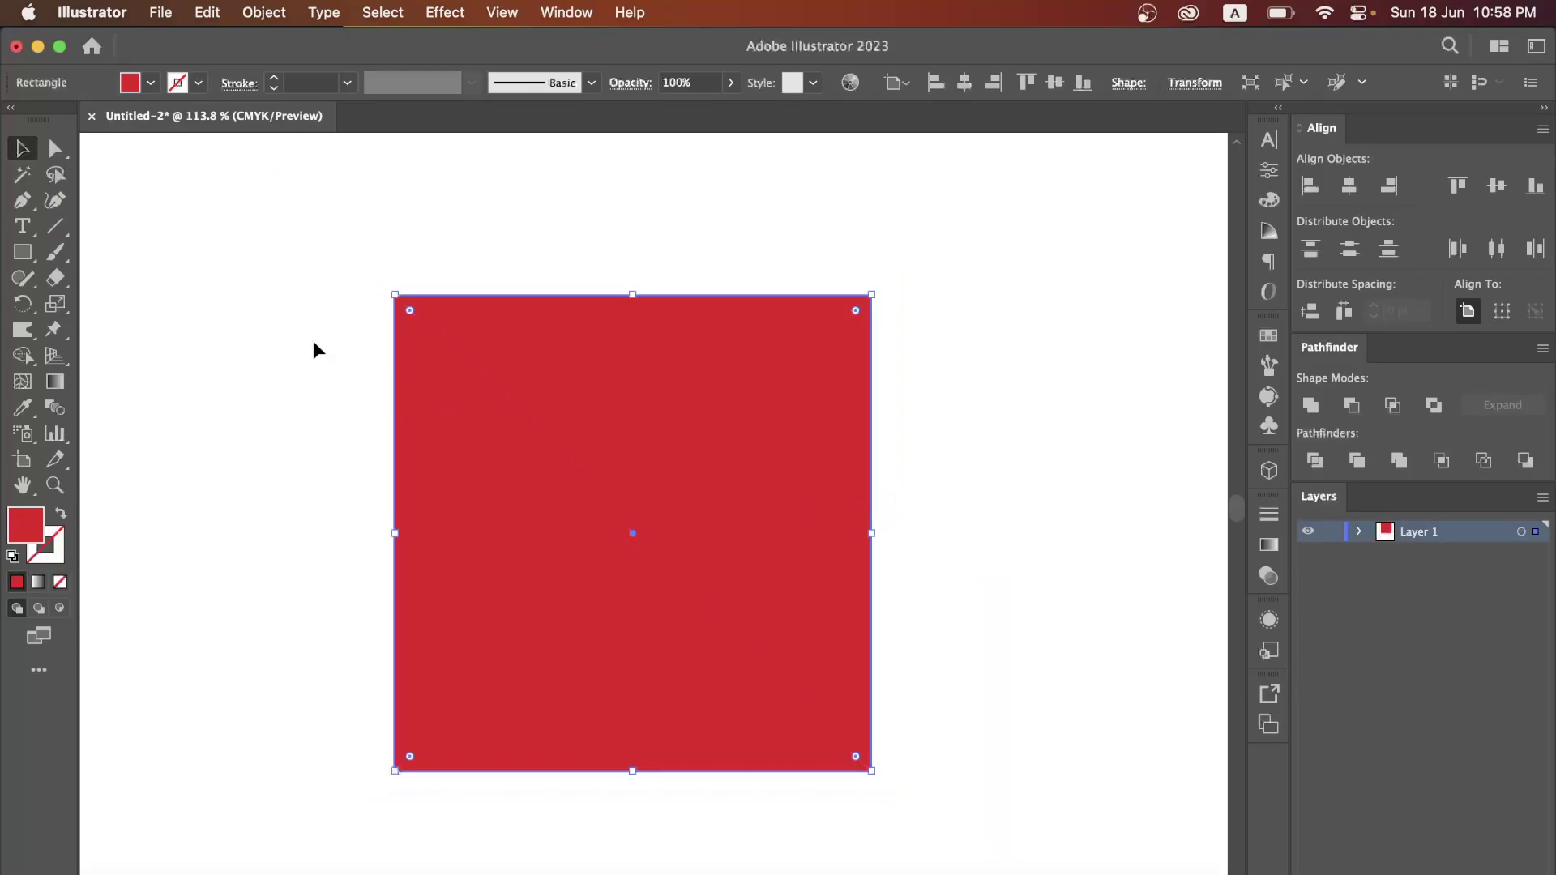
left_click(25, 334)
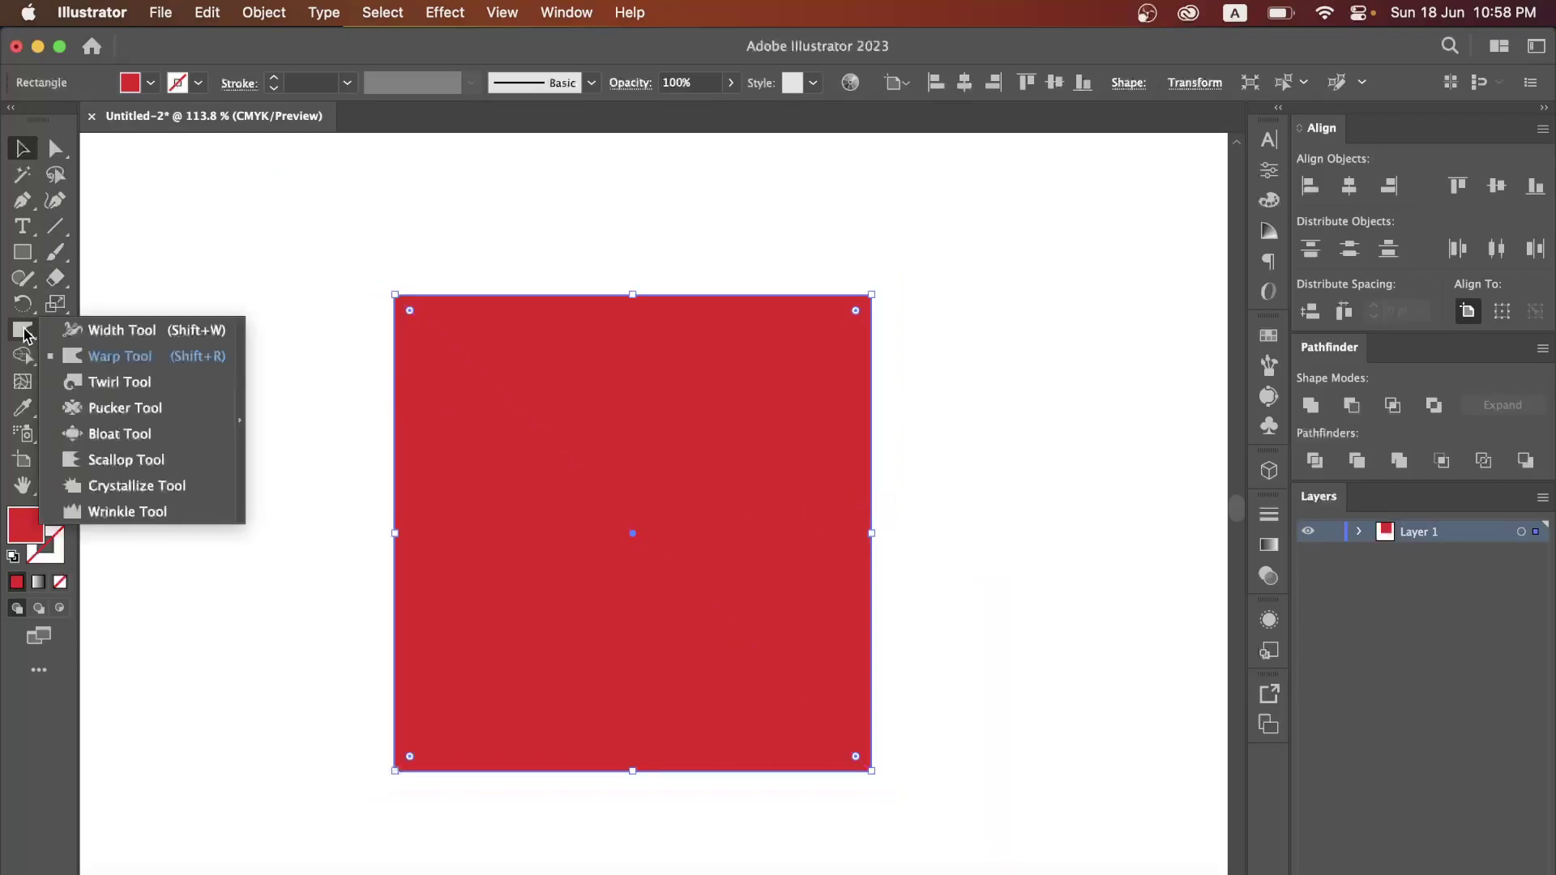
Switch to the Twirl tool and shrink its brush to a smaller circle.
left_click(95, 384)
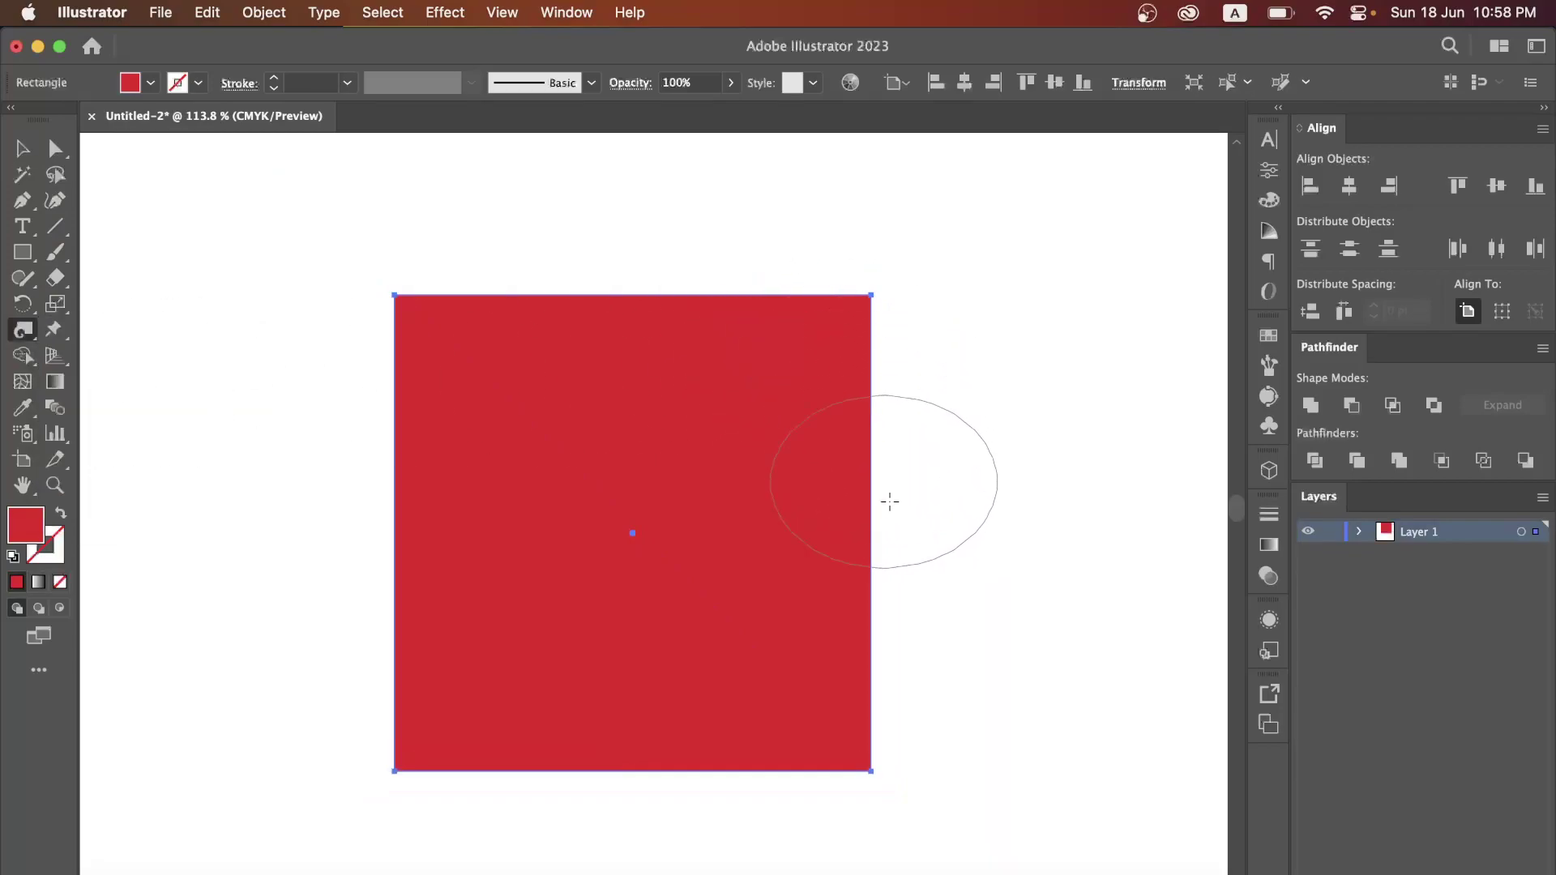
left_click_drag(1043, 483, 1024, 478)
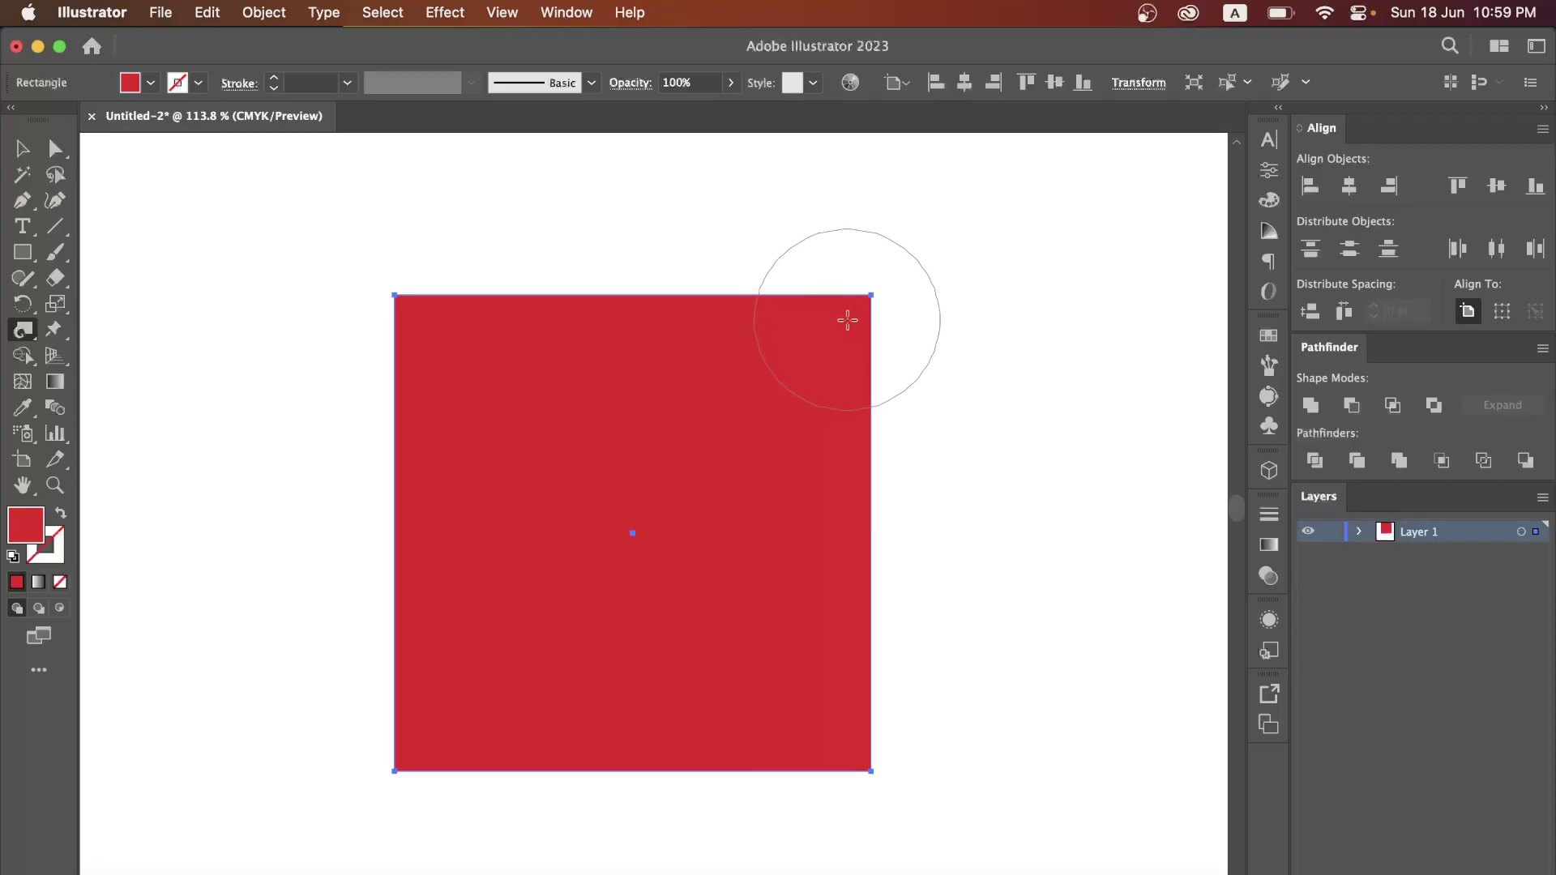
Twist the square's four corners and four edges into spirals.
left_click_drag(847, 319, 847, 314)
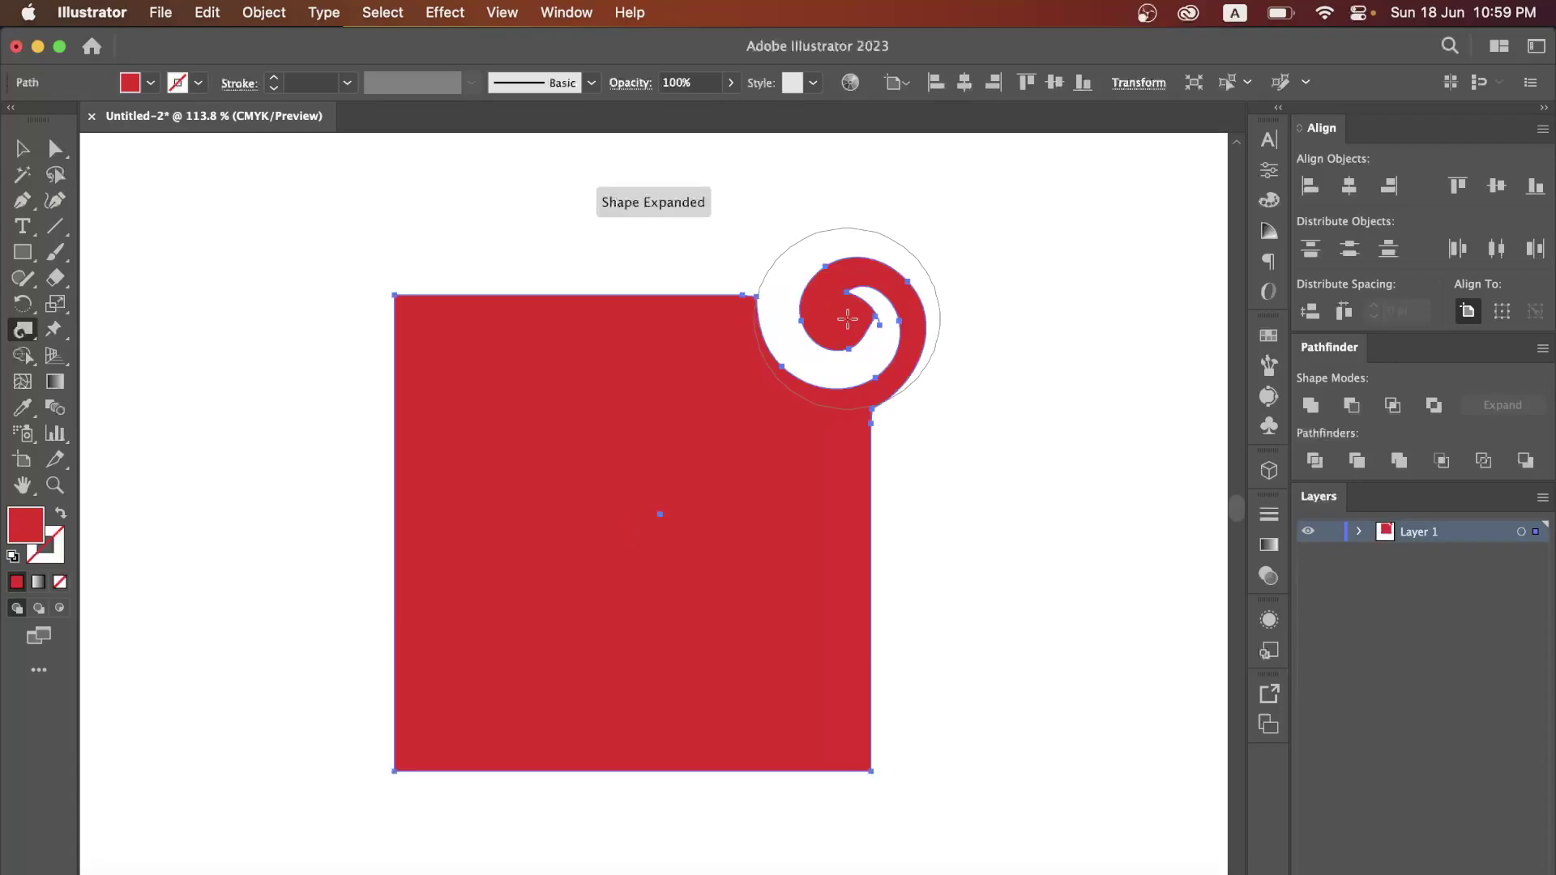
left_click_drag(827, 719, 826, 710)
left_click_drag(433, 735, 432, 731)
left_click_drag(424, 330, 422, 332)
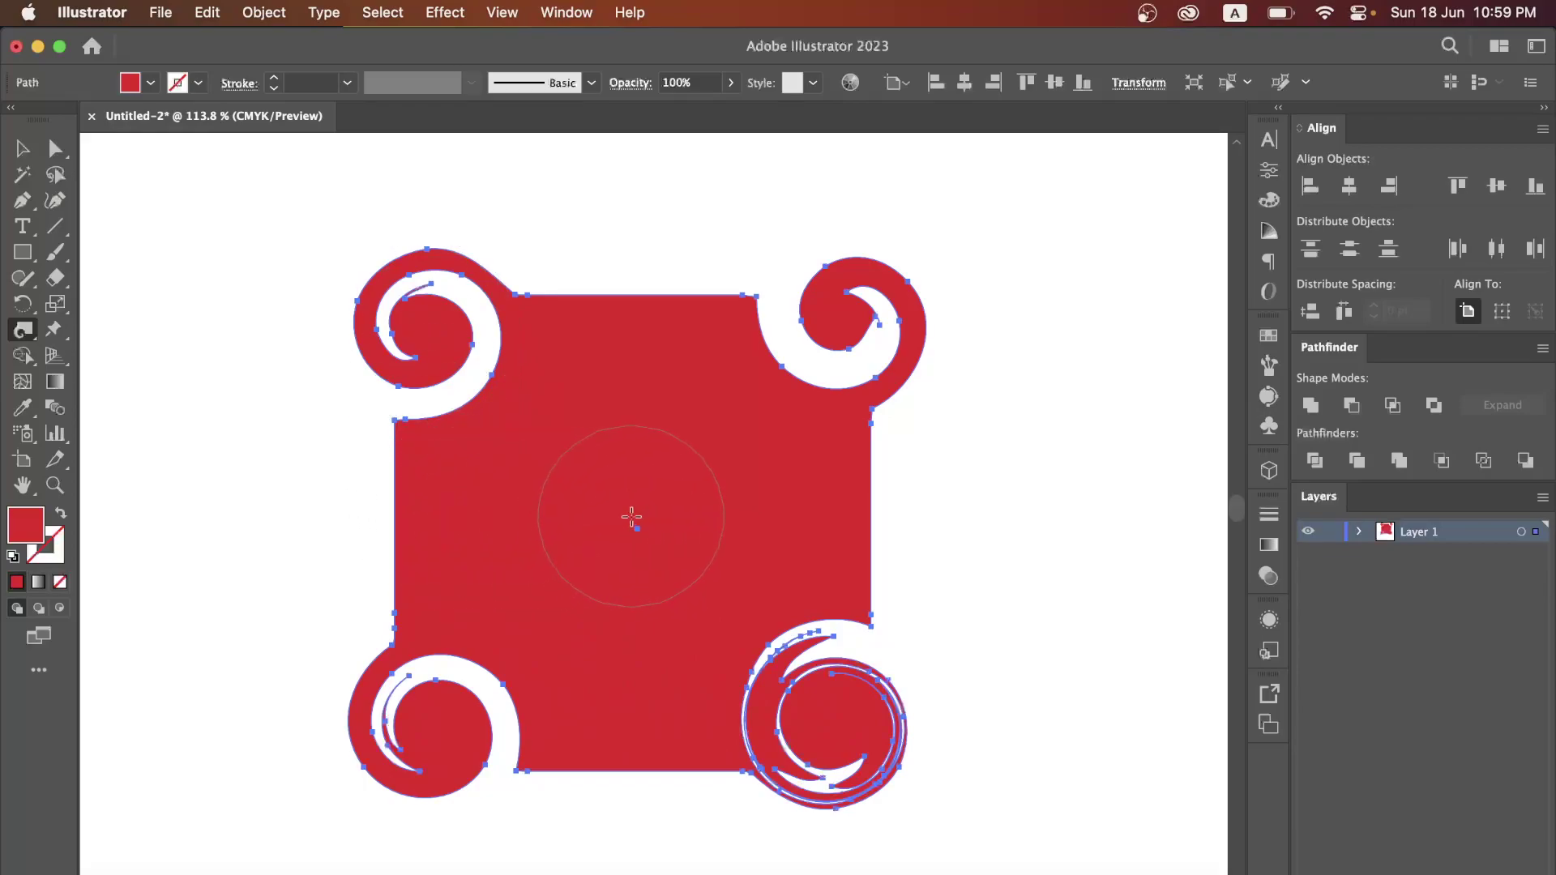
left_click_drag(870, 504, 874, 506)
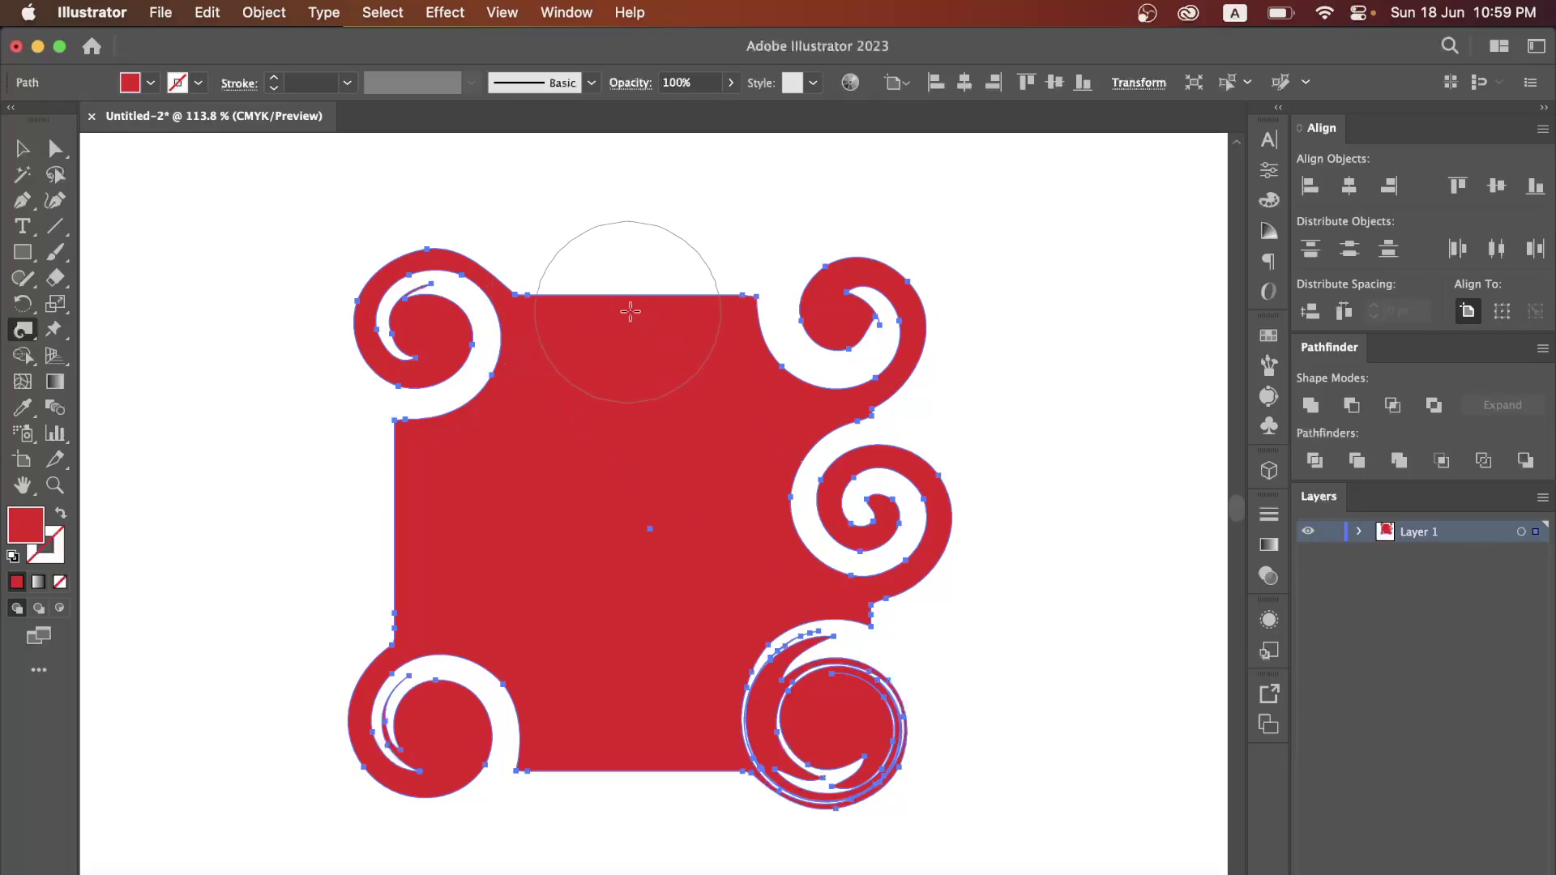
left_click_drag(629, 309, 644, 308)
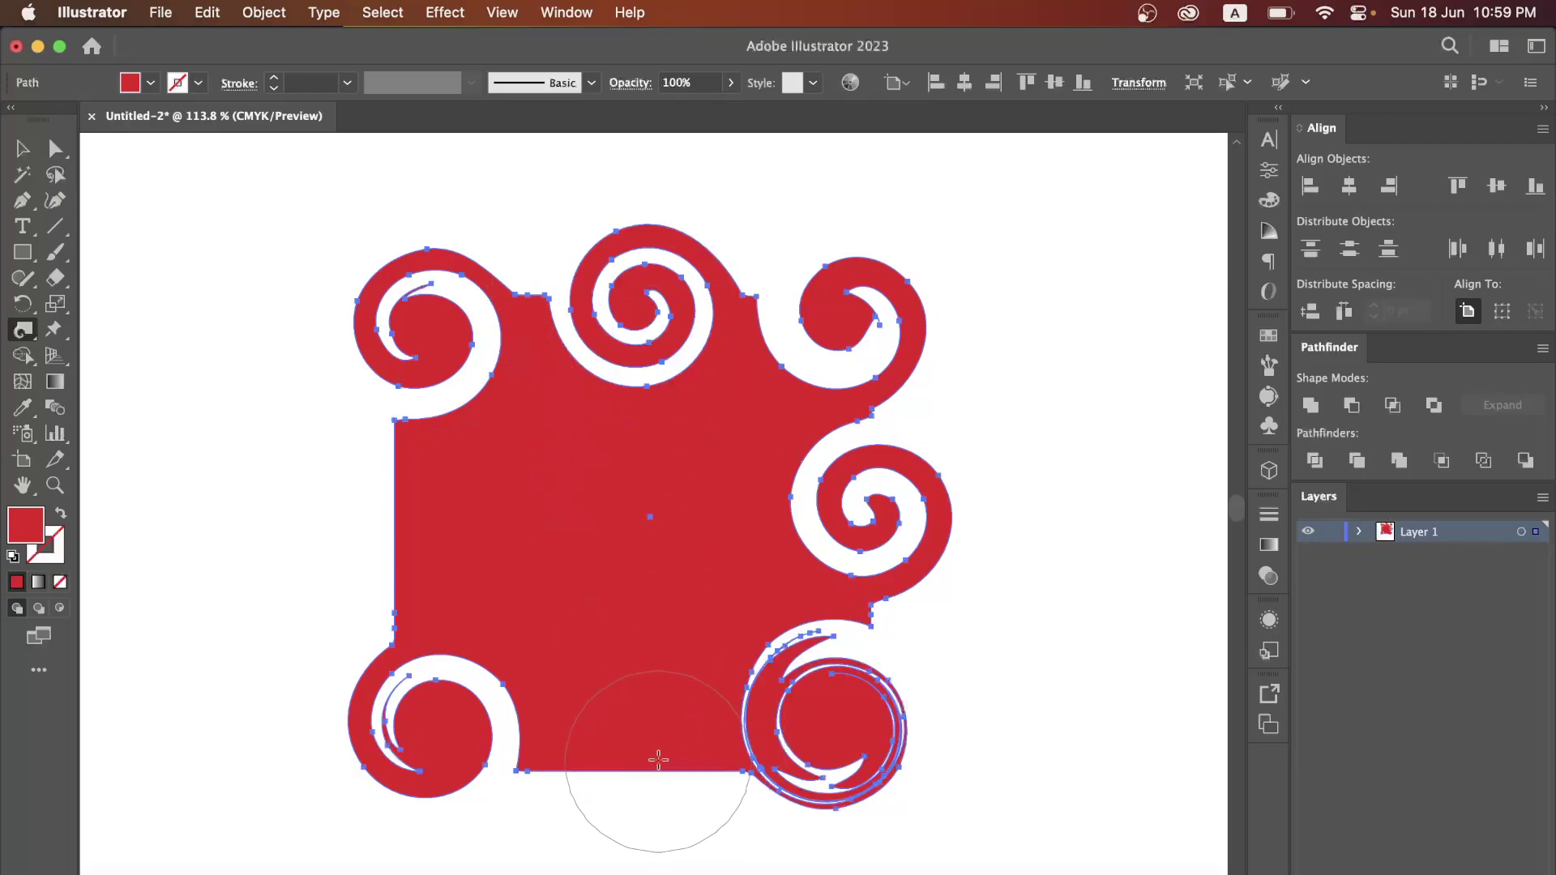
left_click_drag(647, 724, 639, 739)
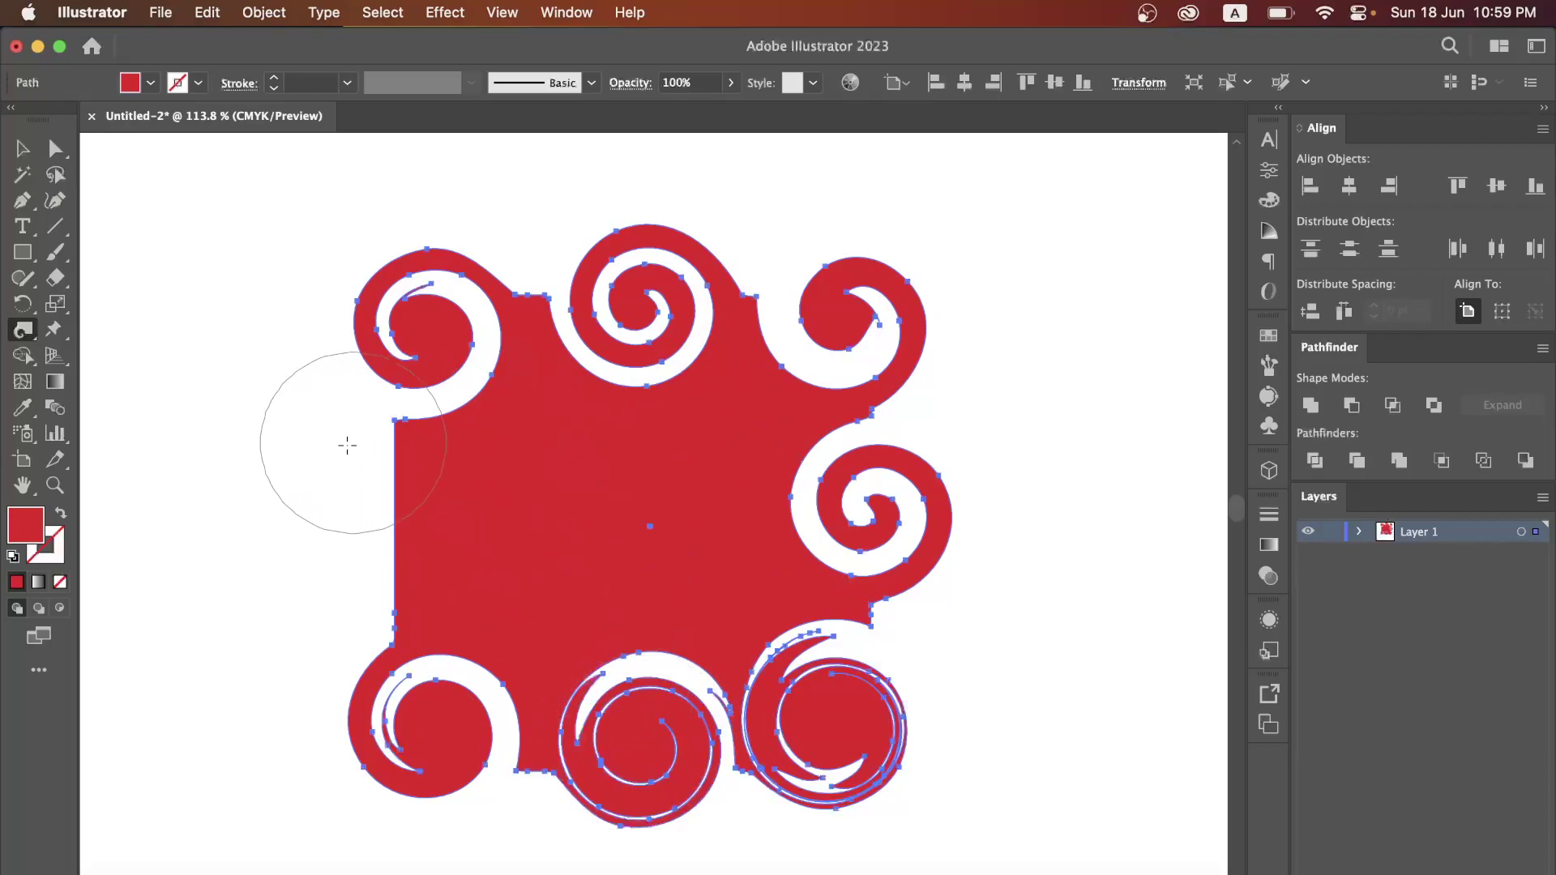
left_click_drag(384, 532, 390, 541)
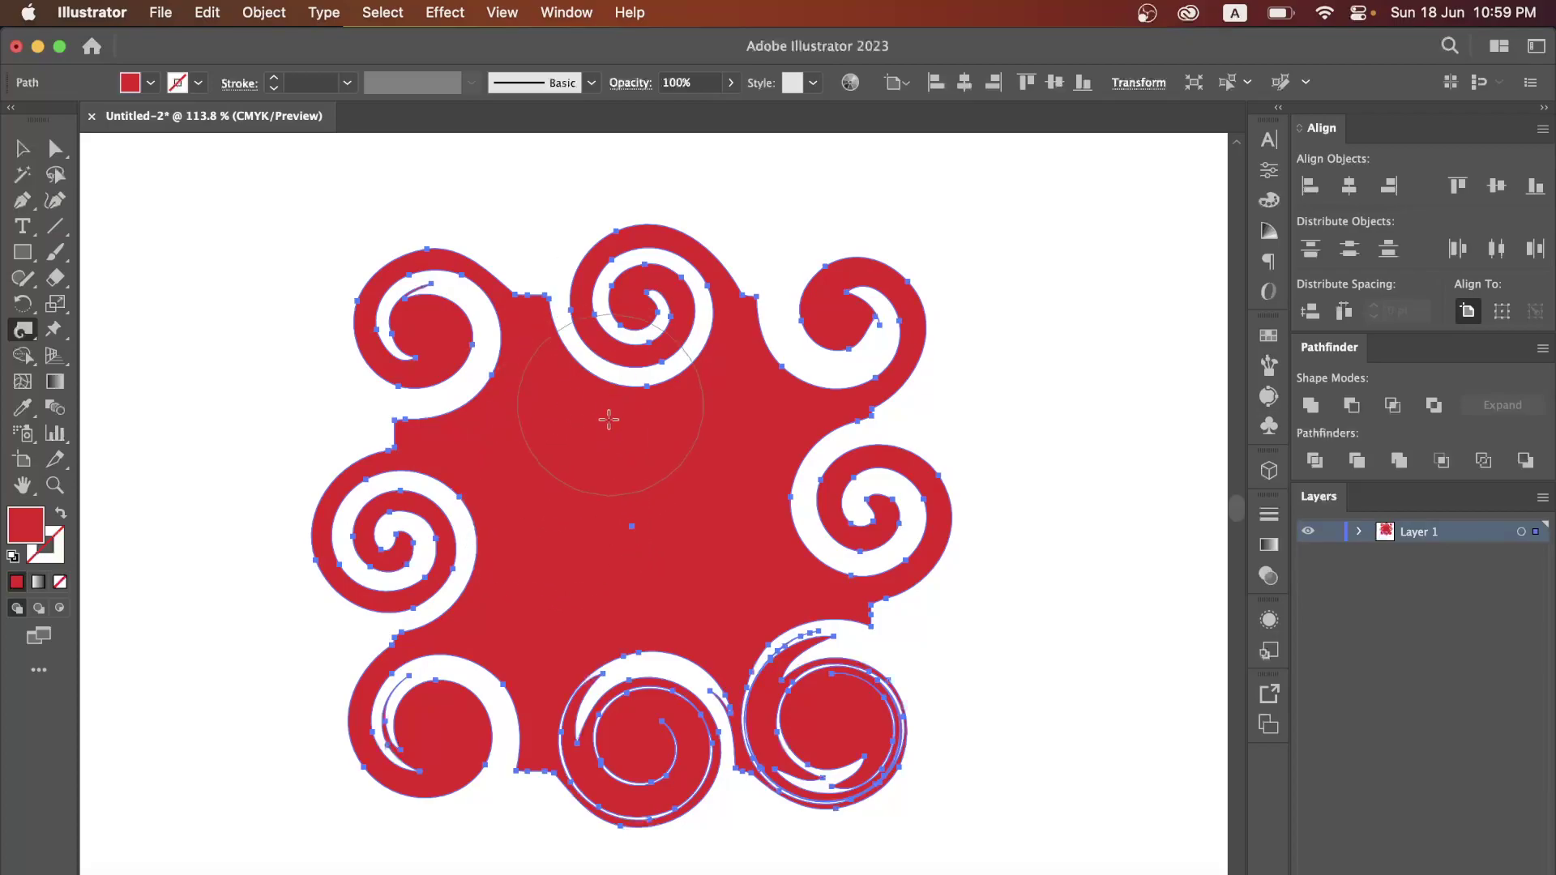
Add more twirled spirals across the interior, densely twisting the centre.
mouse_move(740, 549)
left_mouse_down()
mouse_move(757, 538)
mouse_move(737, 542)
left_mouse_up()
left_click_drag(766, 626, 769, 628)
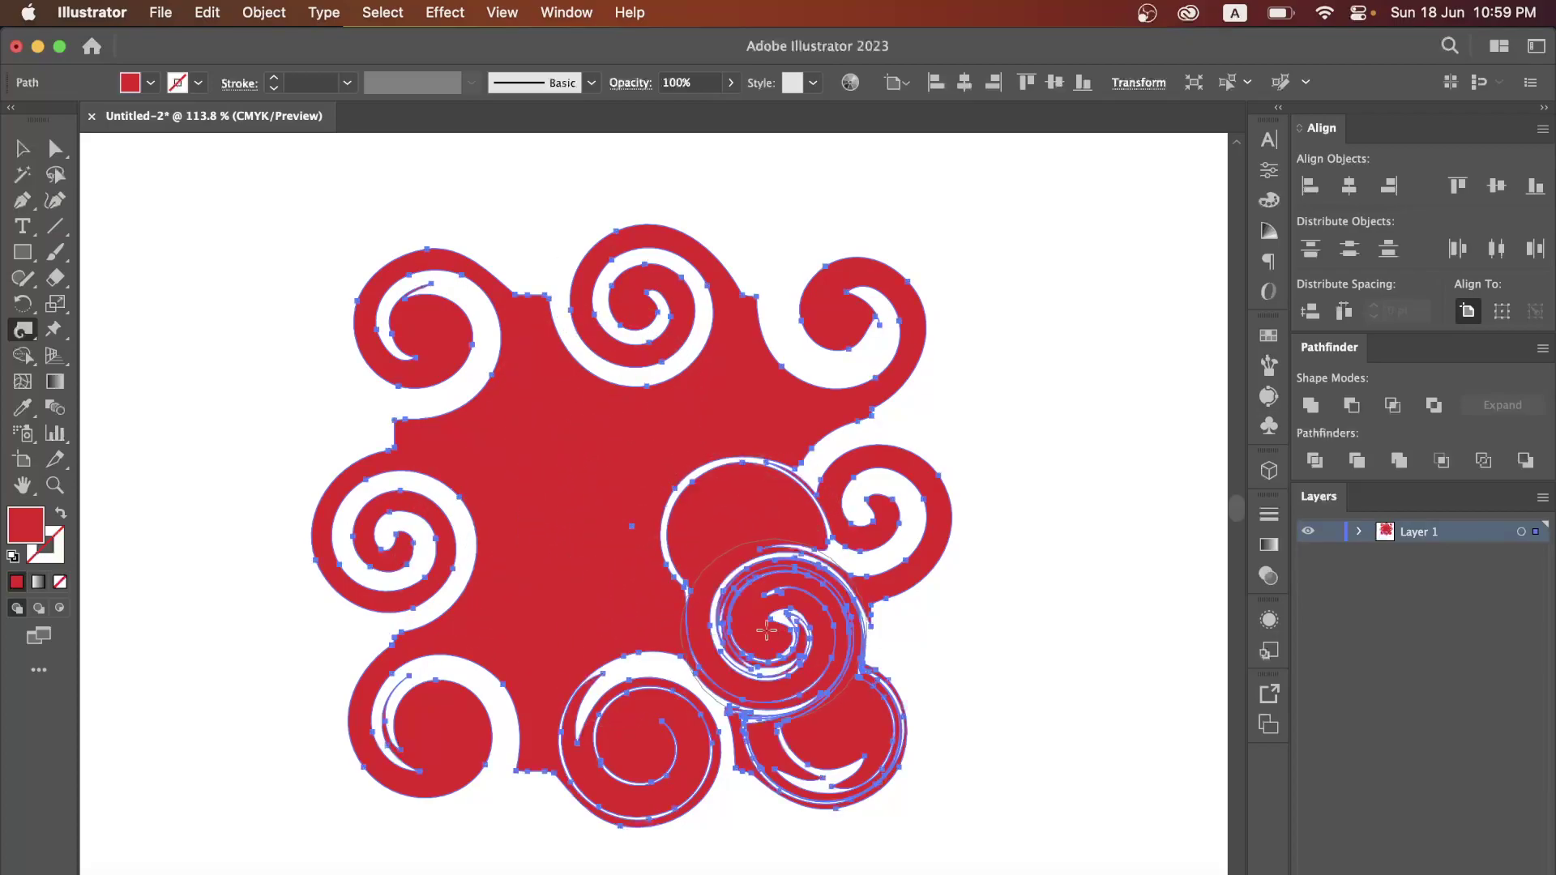
left_click_drag(567, 646, 567, 646)
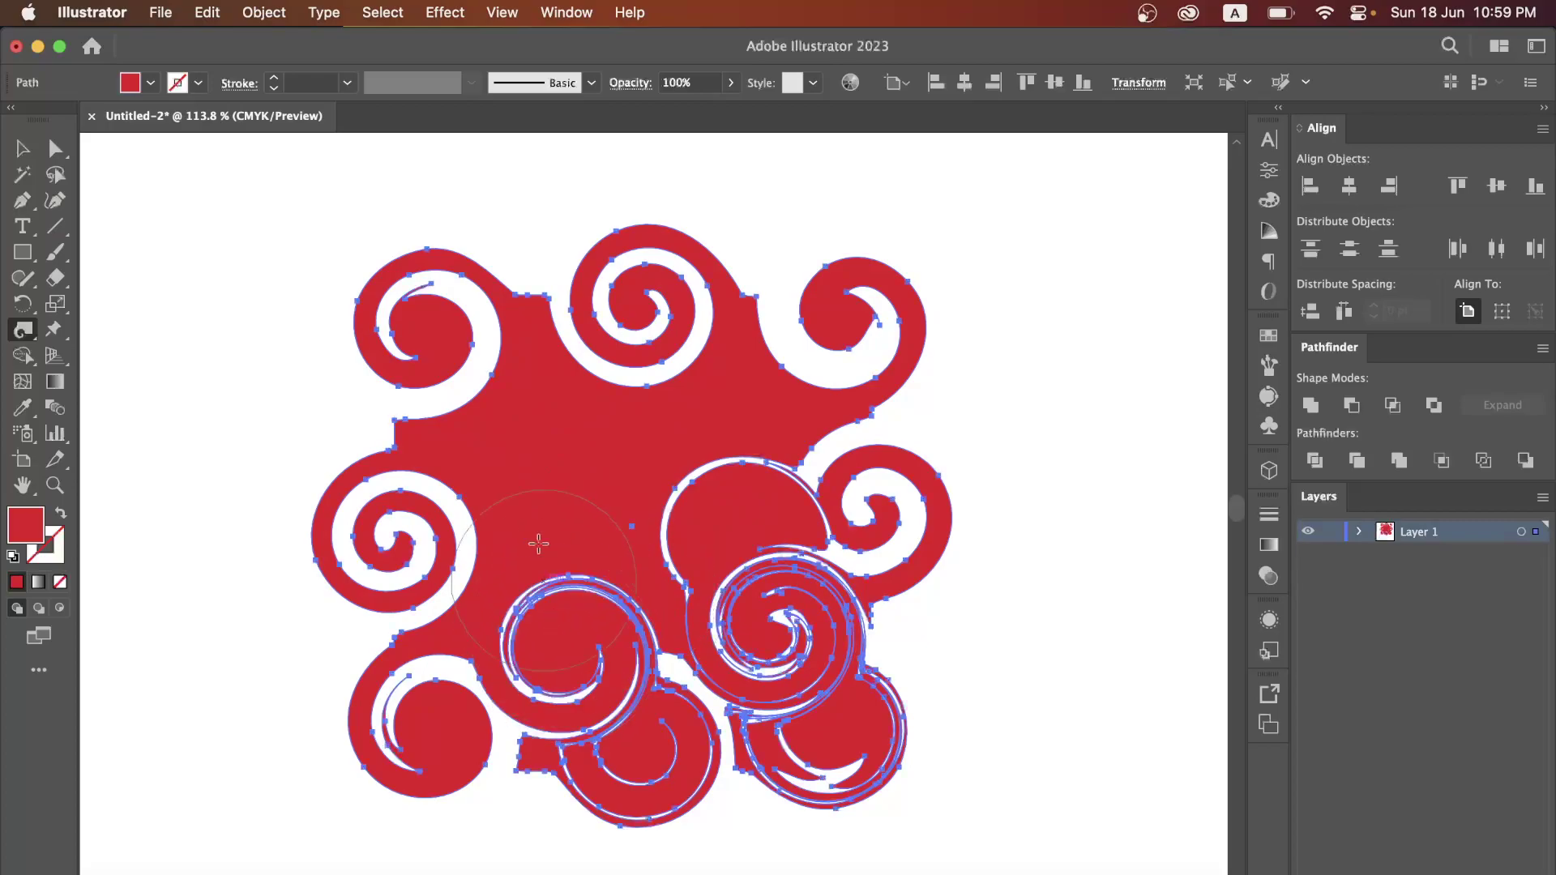
left_click_drag(534, 525, 535, 521)
left_click_drag(534, 430, 538, 422)
left_click_drag(694, 424, 765, 412)
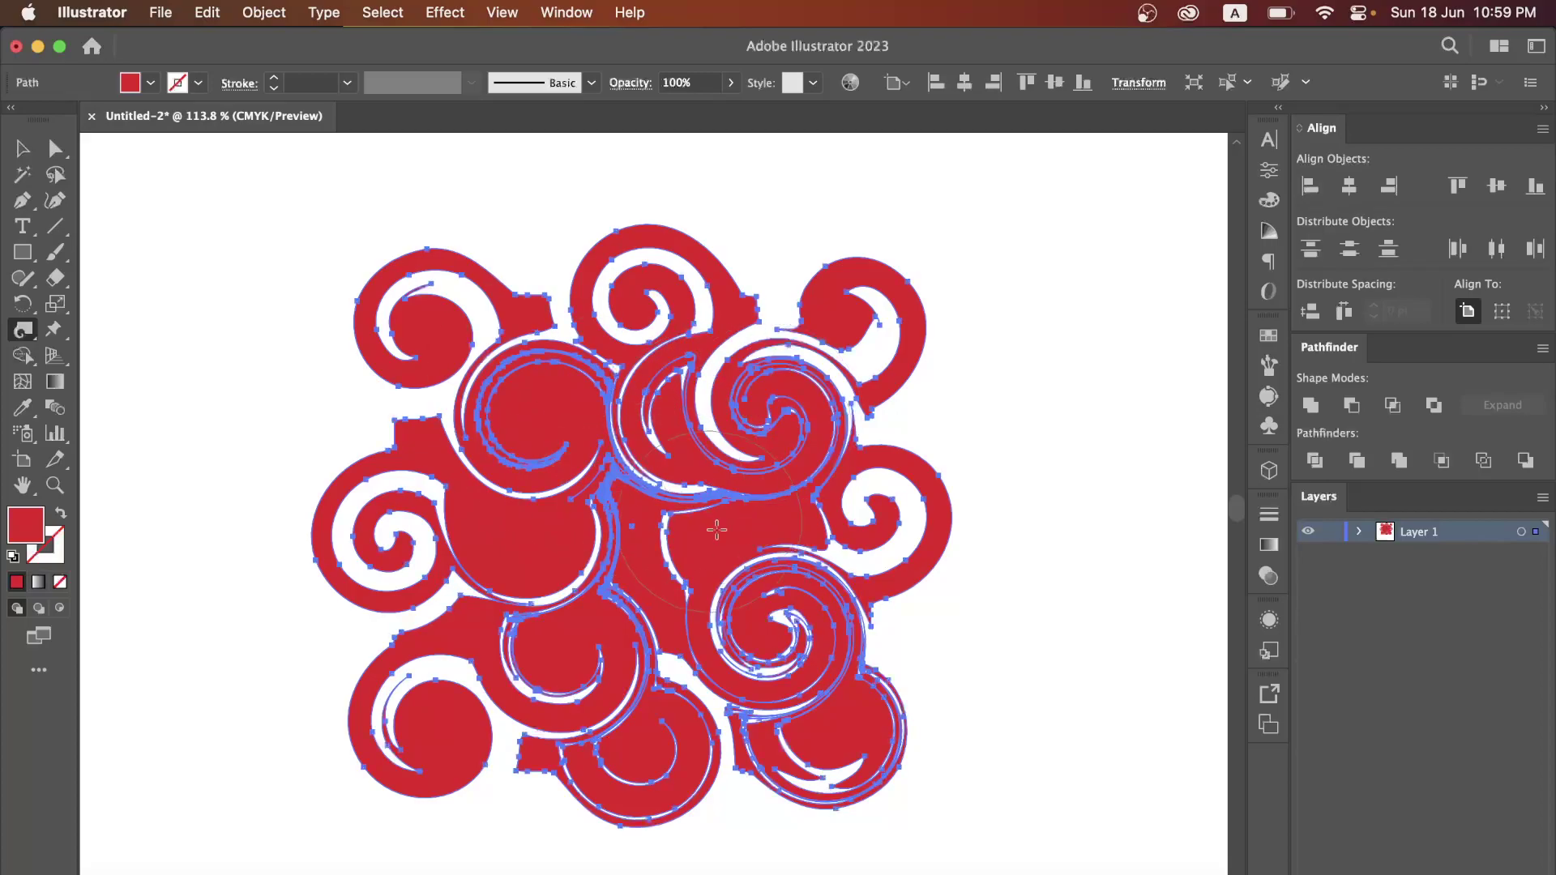
left_click_drag(592, 512, 592, 513)
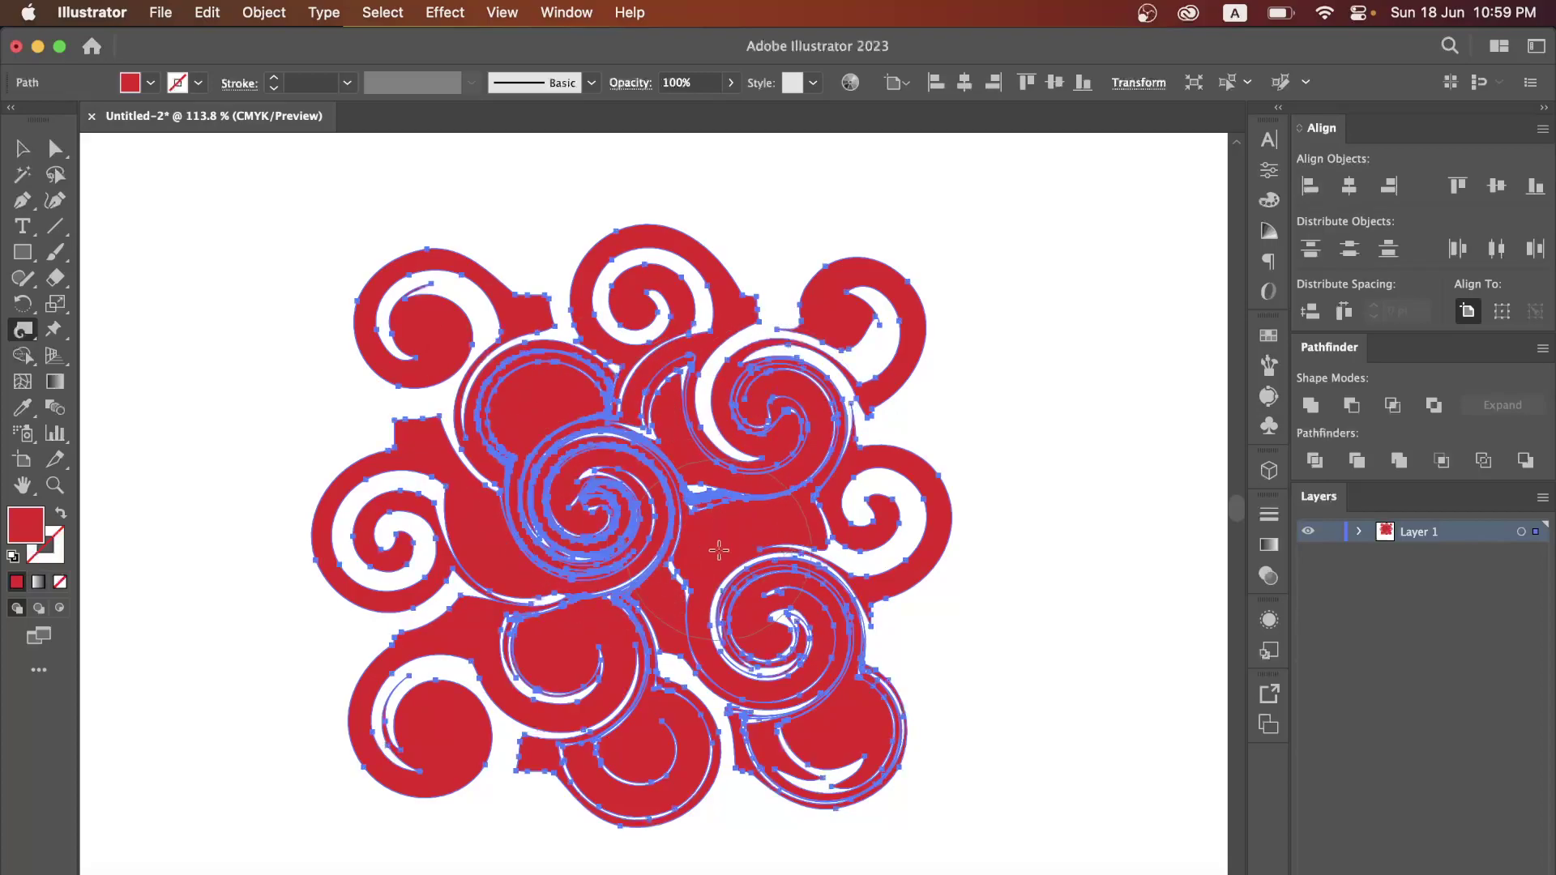
left_click_drag(726, 527, 726, 530)
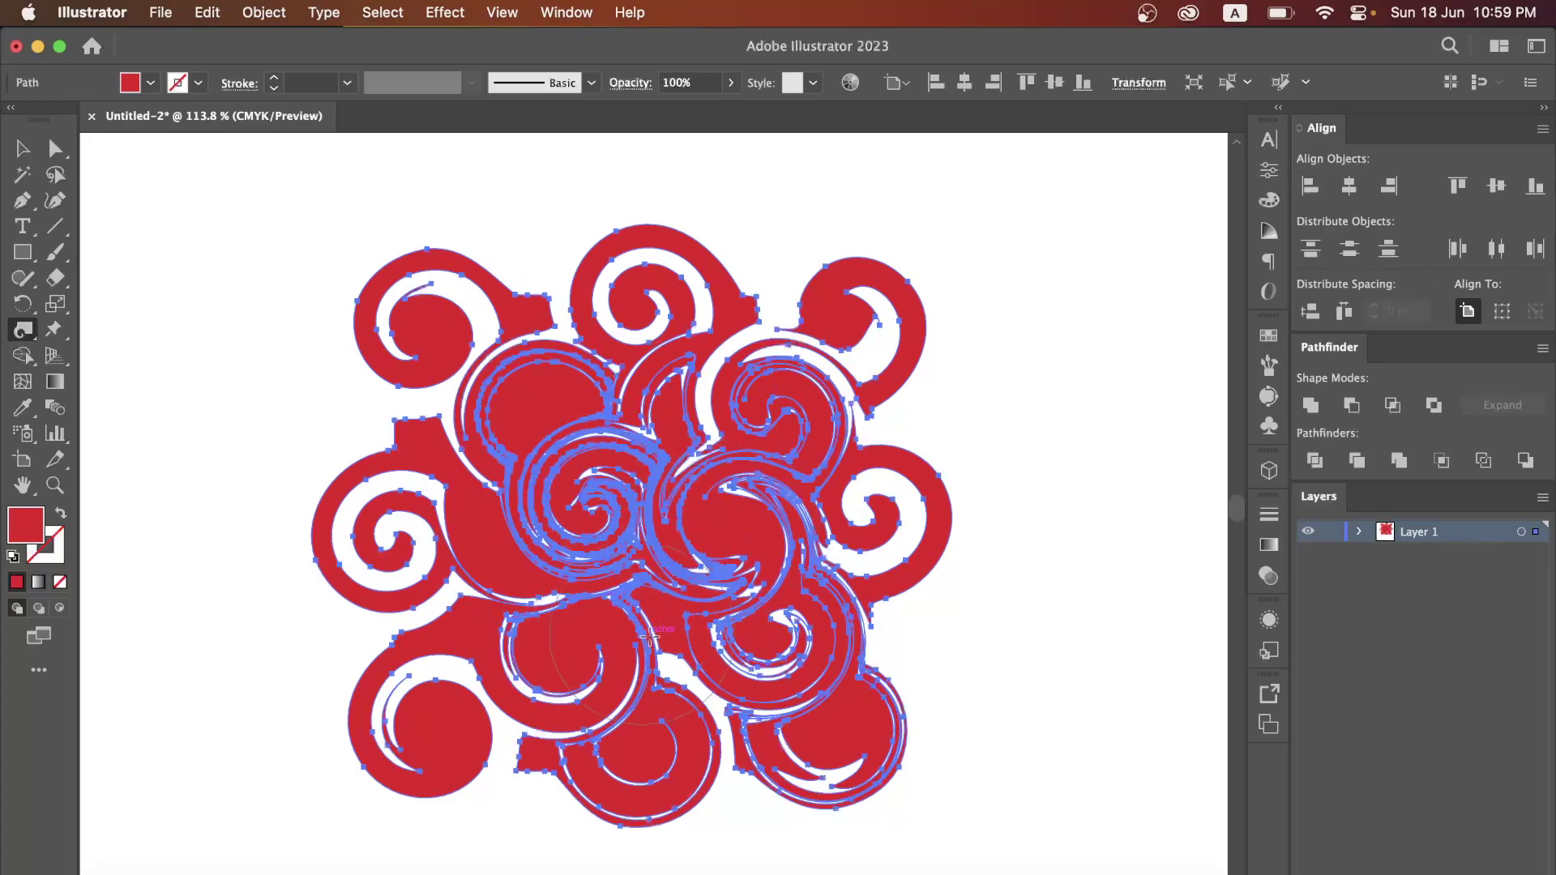
left_click_drag(636, 636, 636, 636)
mouse_move(526, 633)
left_mouse_down()
mouse_move(462, 567)
mouse_move(454, 526)
mouse_move(484, 472)
mouse_move(543, 425)
mouse_move(519, 341)
left_mouse_up()
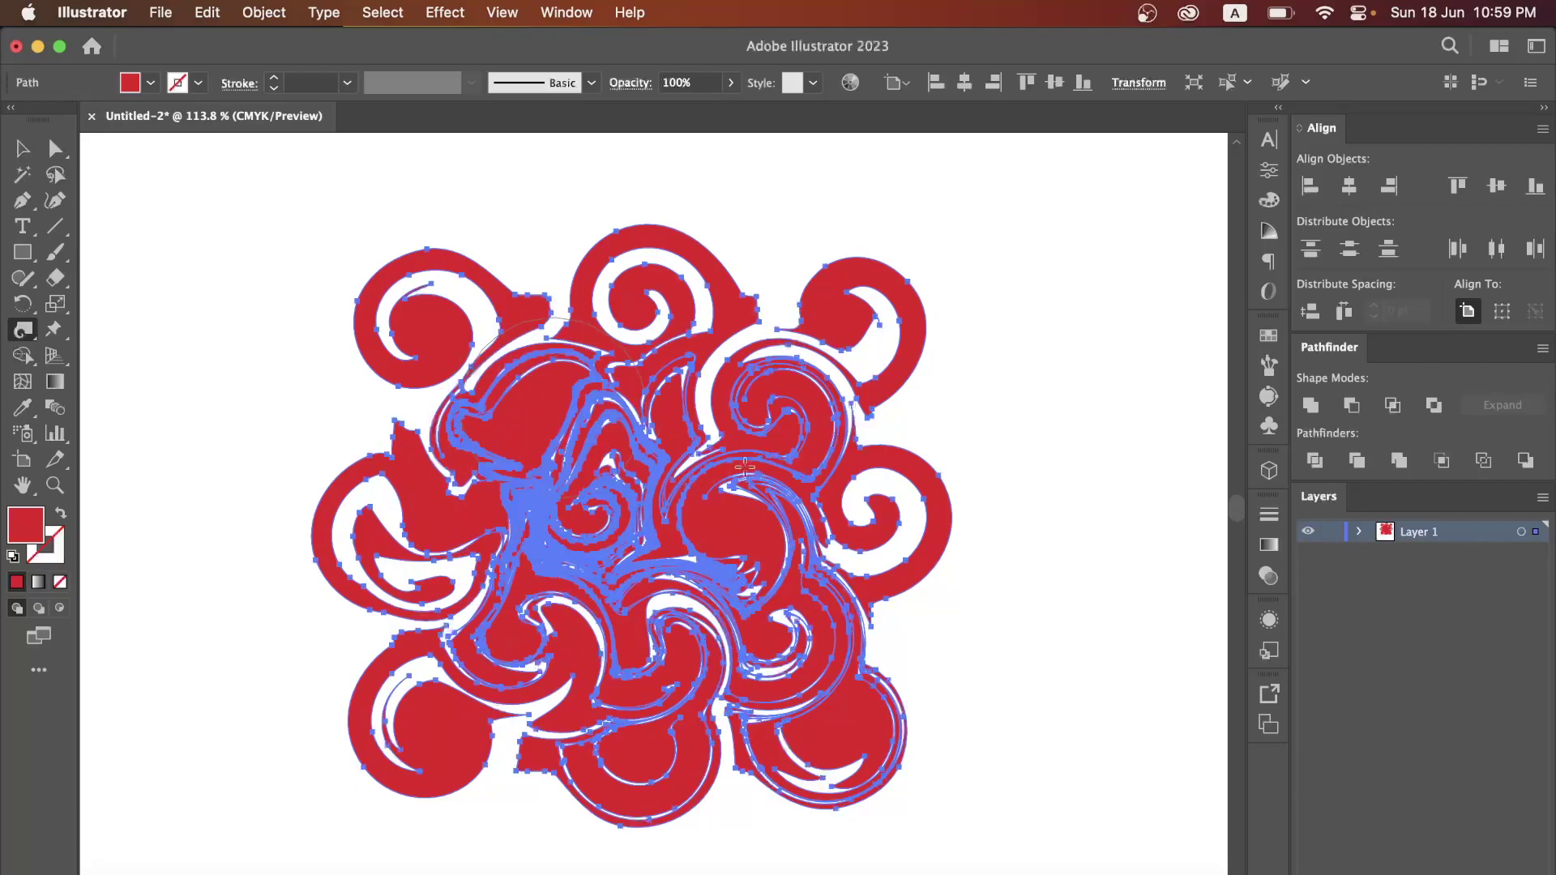
Select the red swirl artwork and delete it, leaving an empty artboard.
left_click(23, 149)
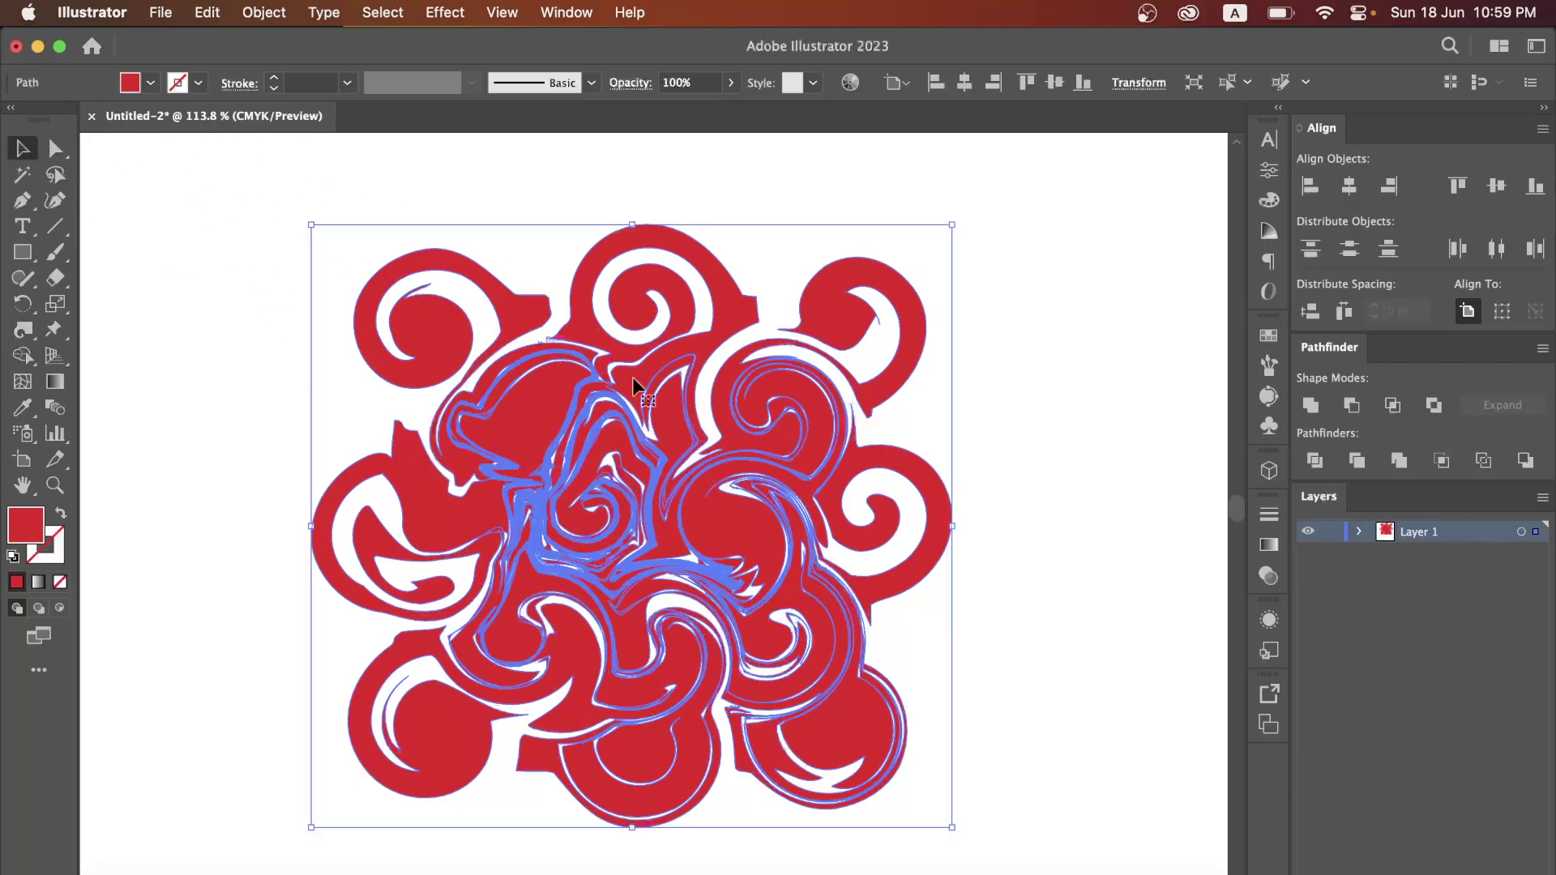
scroll(770, 417, "down", 2)
left_click(1049, 503)
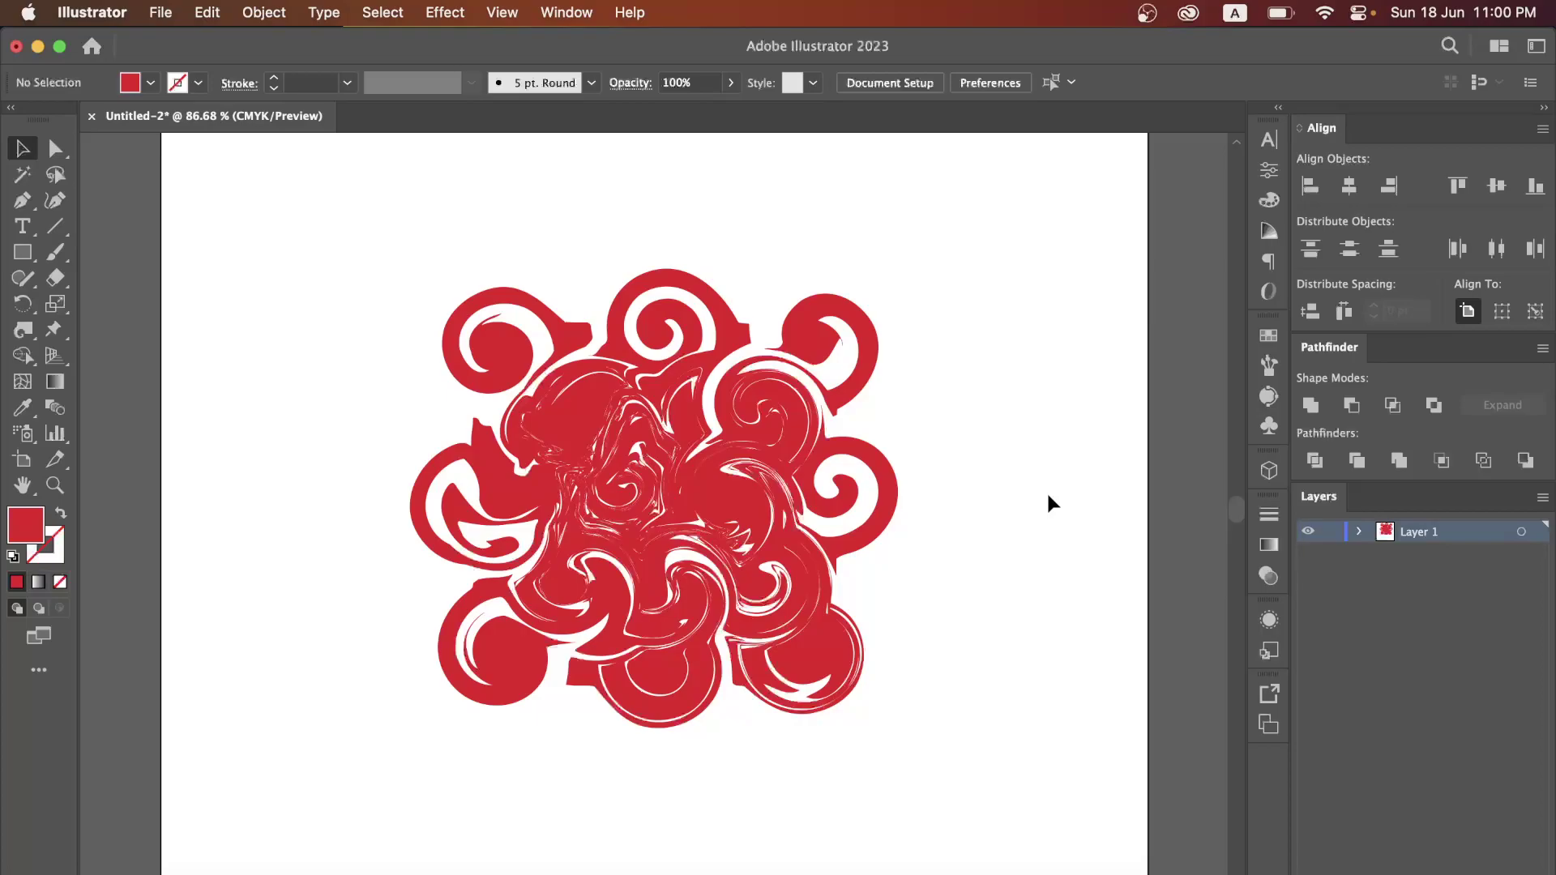
left_click(686, 518)
left_click(972, 562)
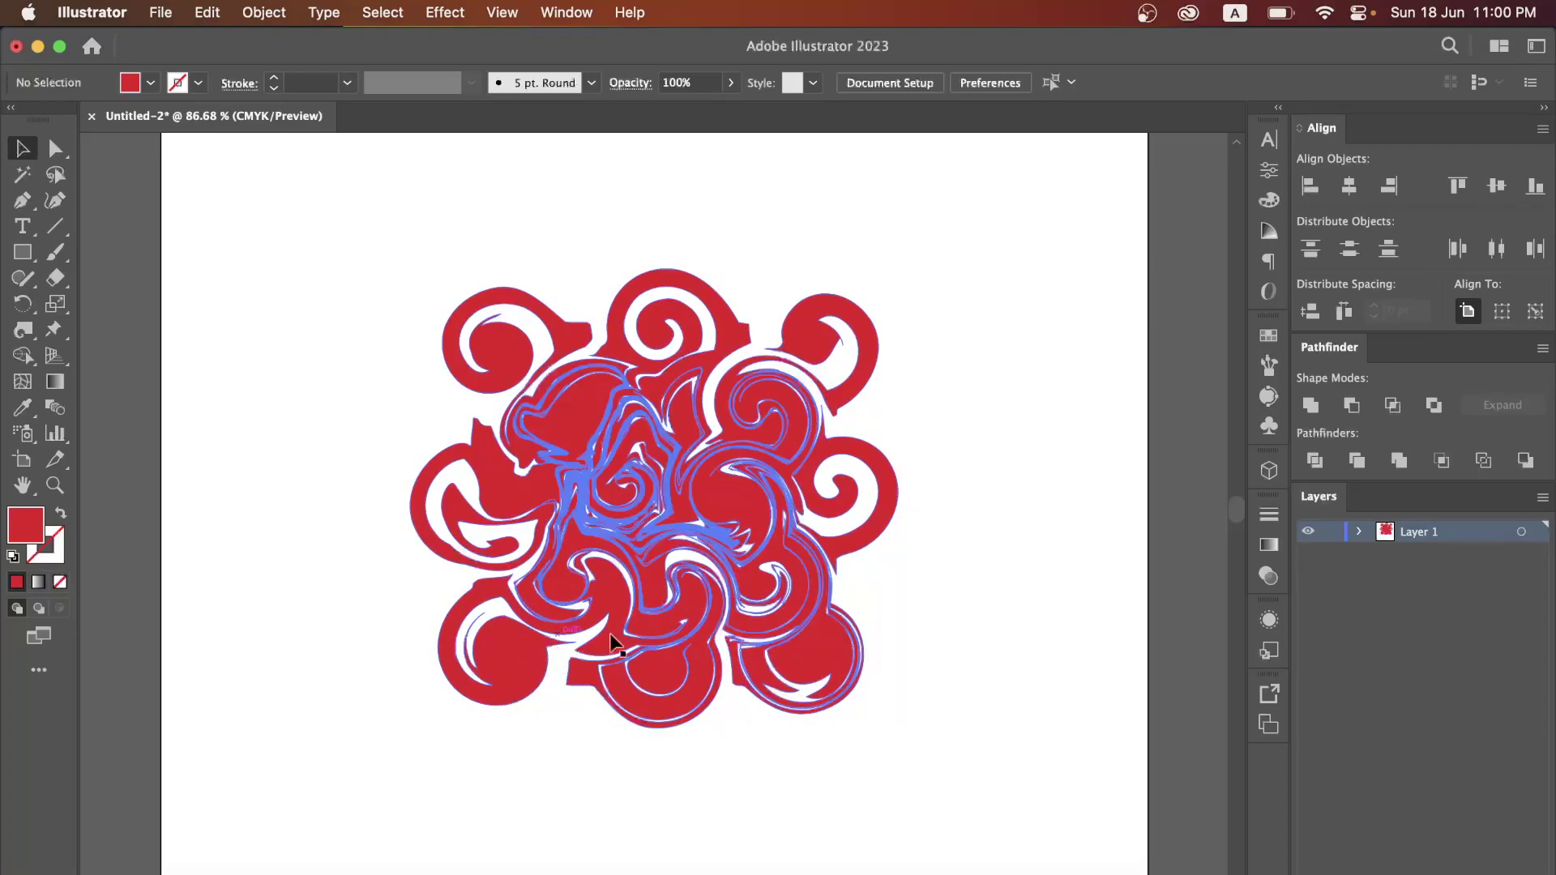
left_click(671, 543)
left_click(1012, 467)
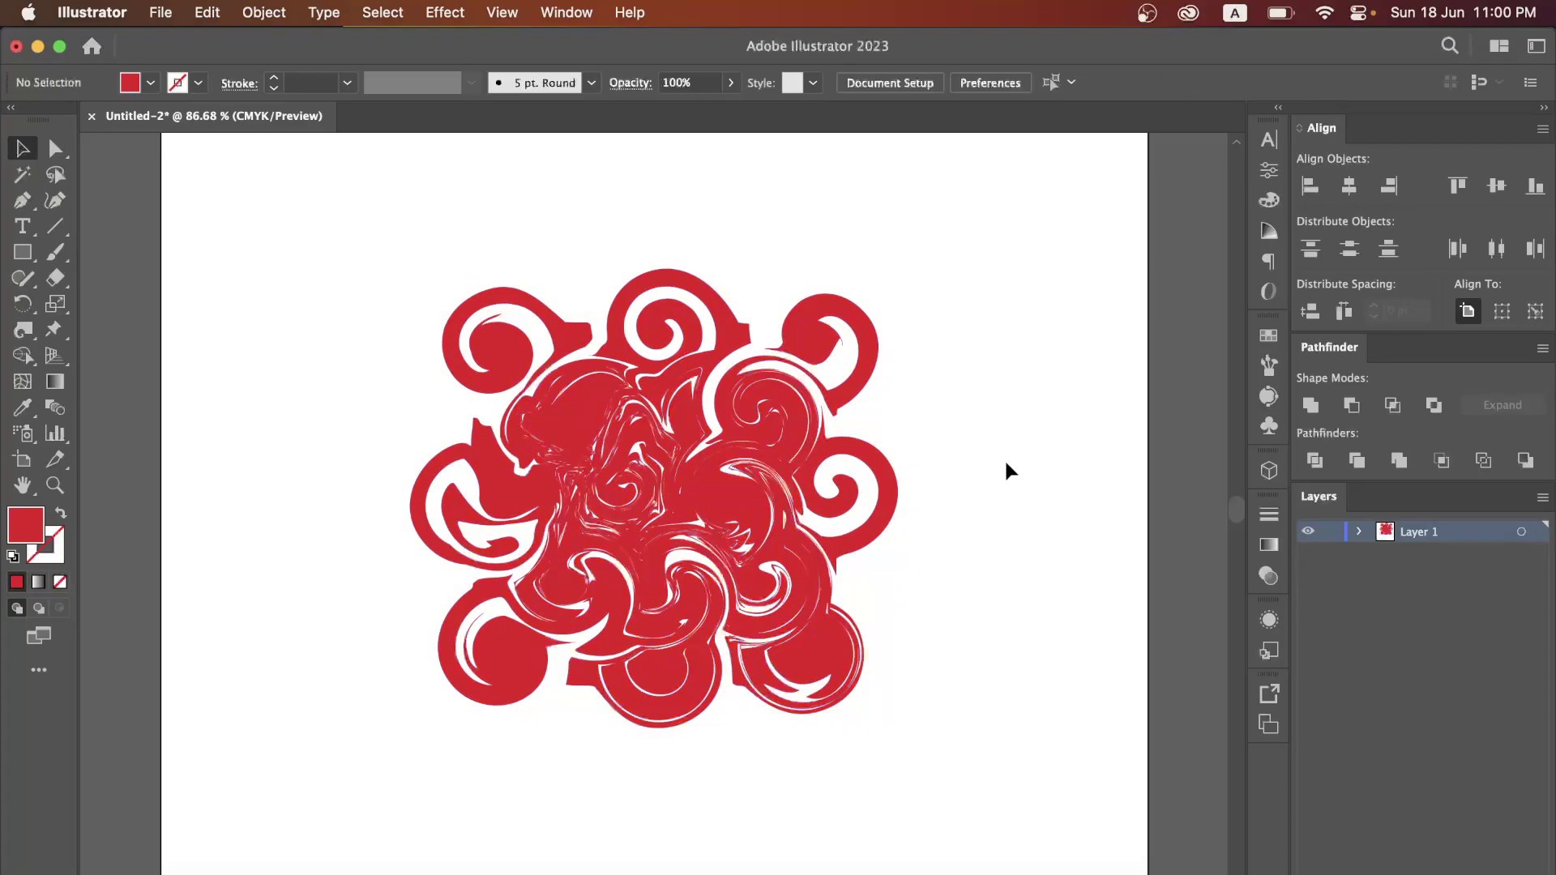
left_click(25, 330)
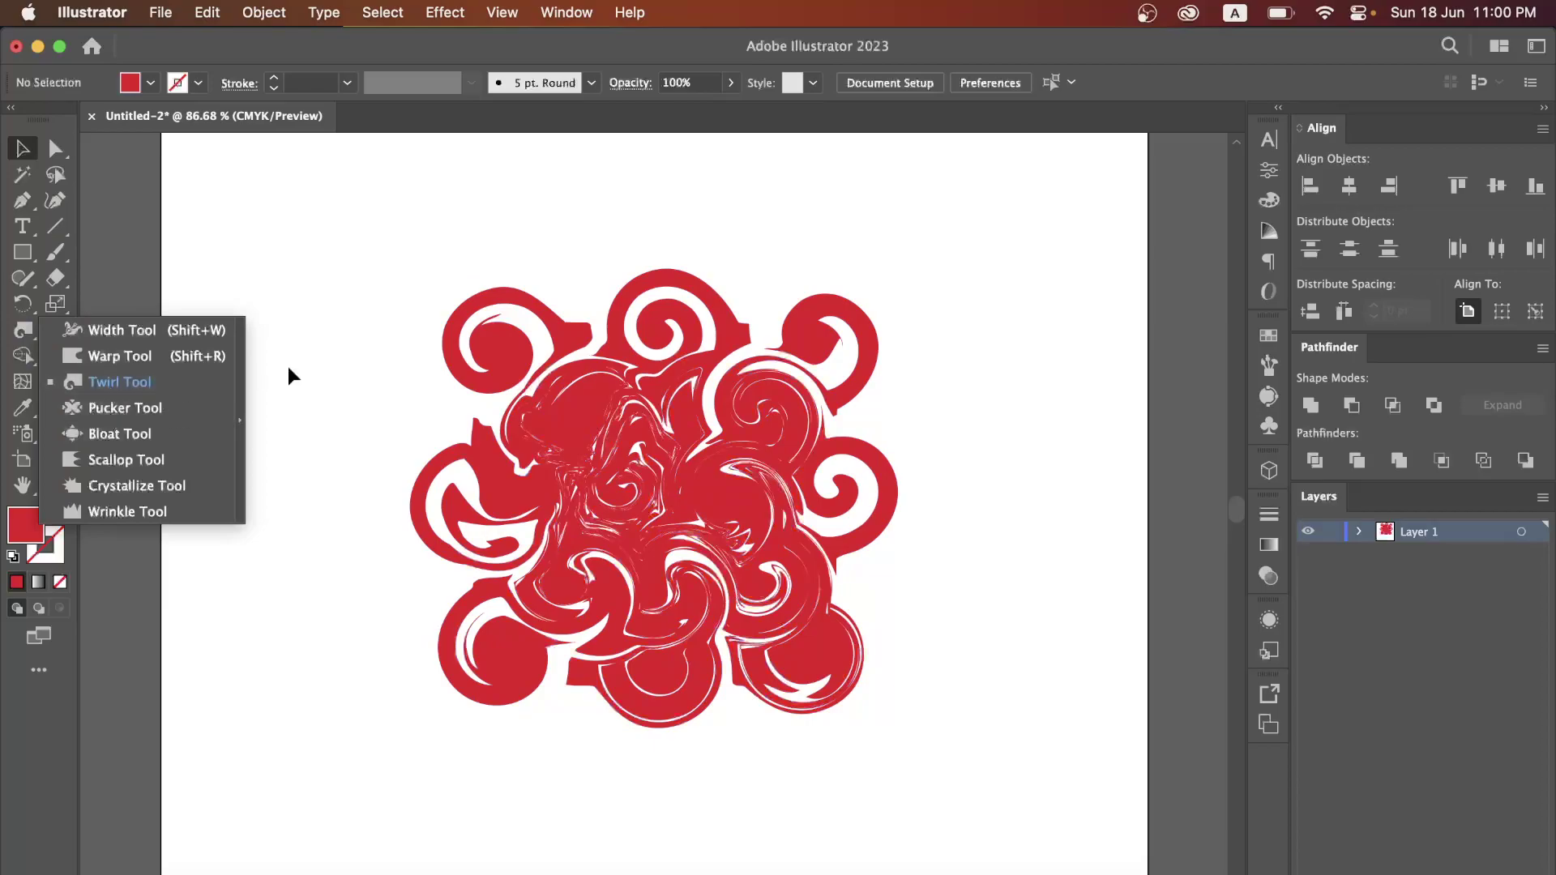
left_click(630, 376)
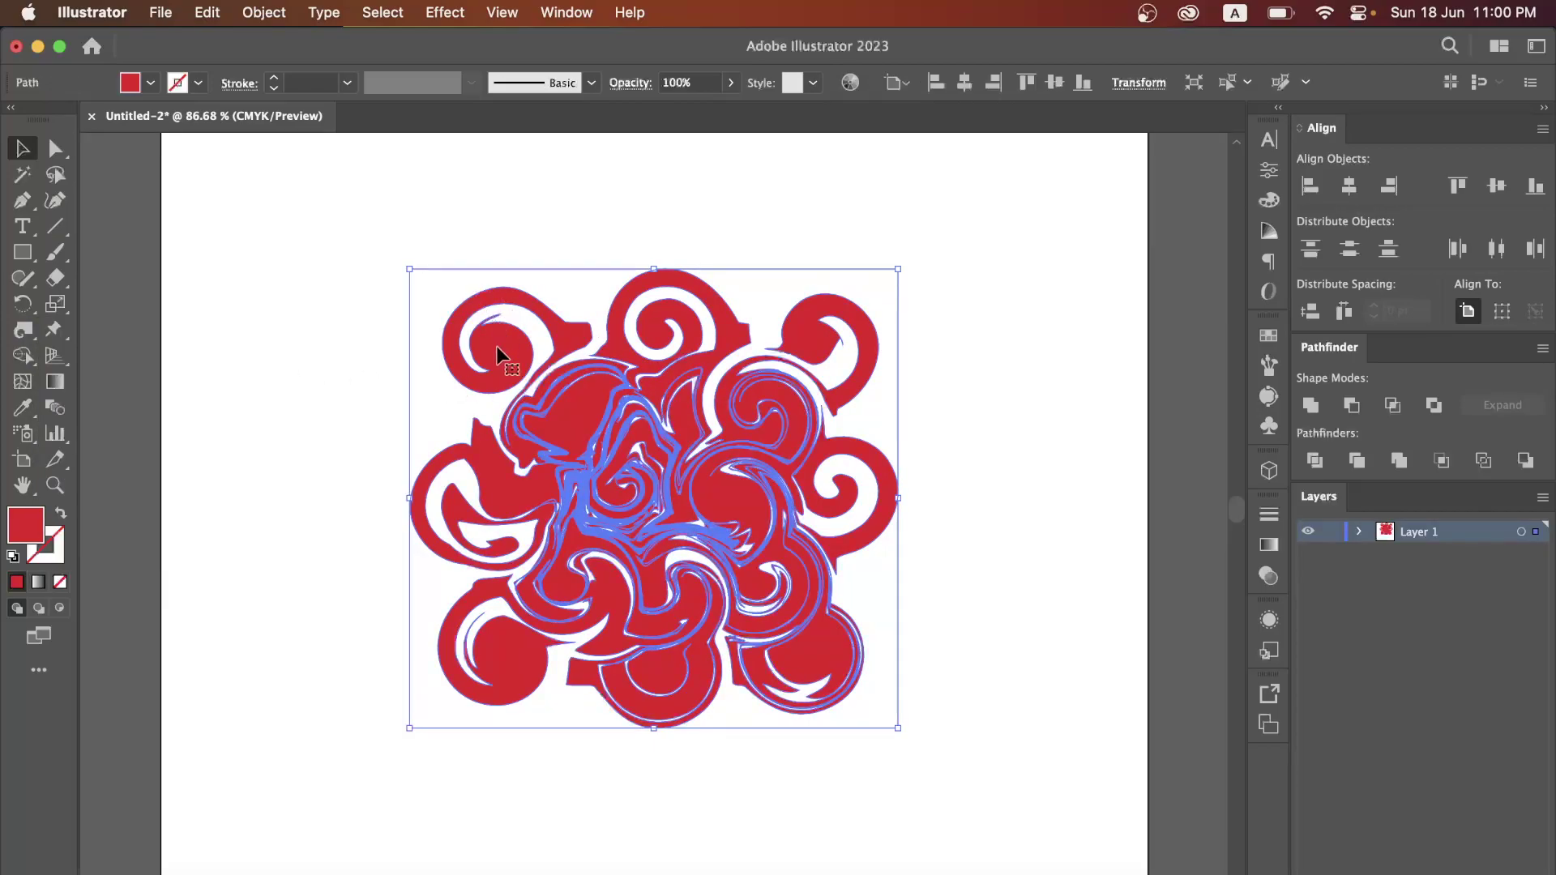
key("Delete")
left_click(15, 253)
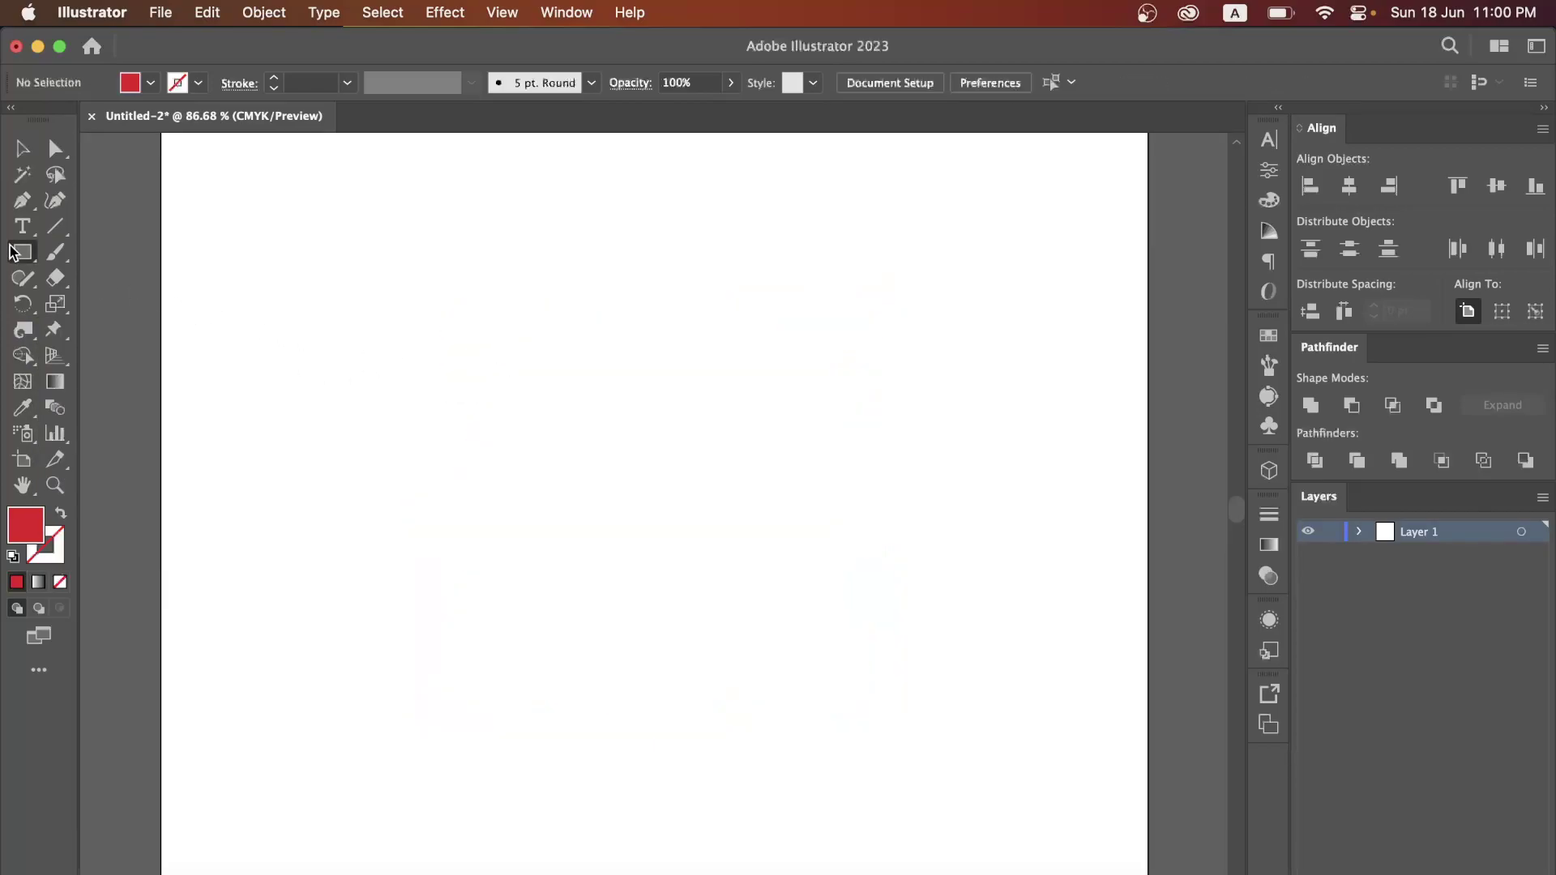
left_click_drag(428, 338, 903, 710)
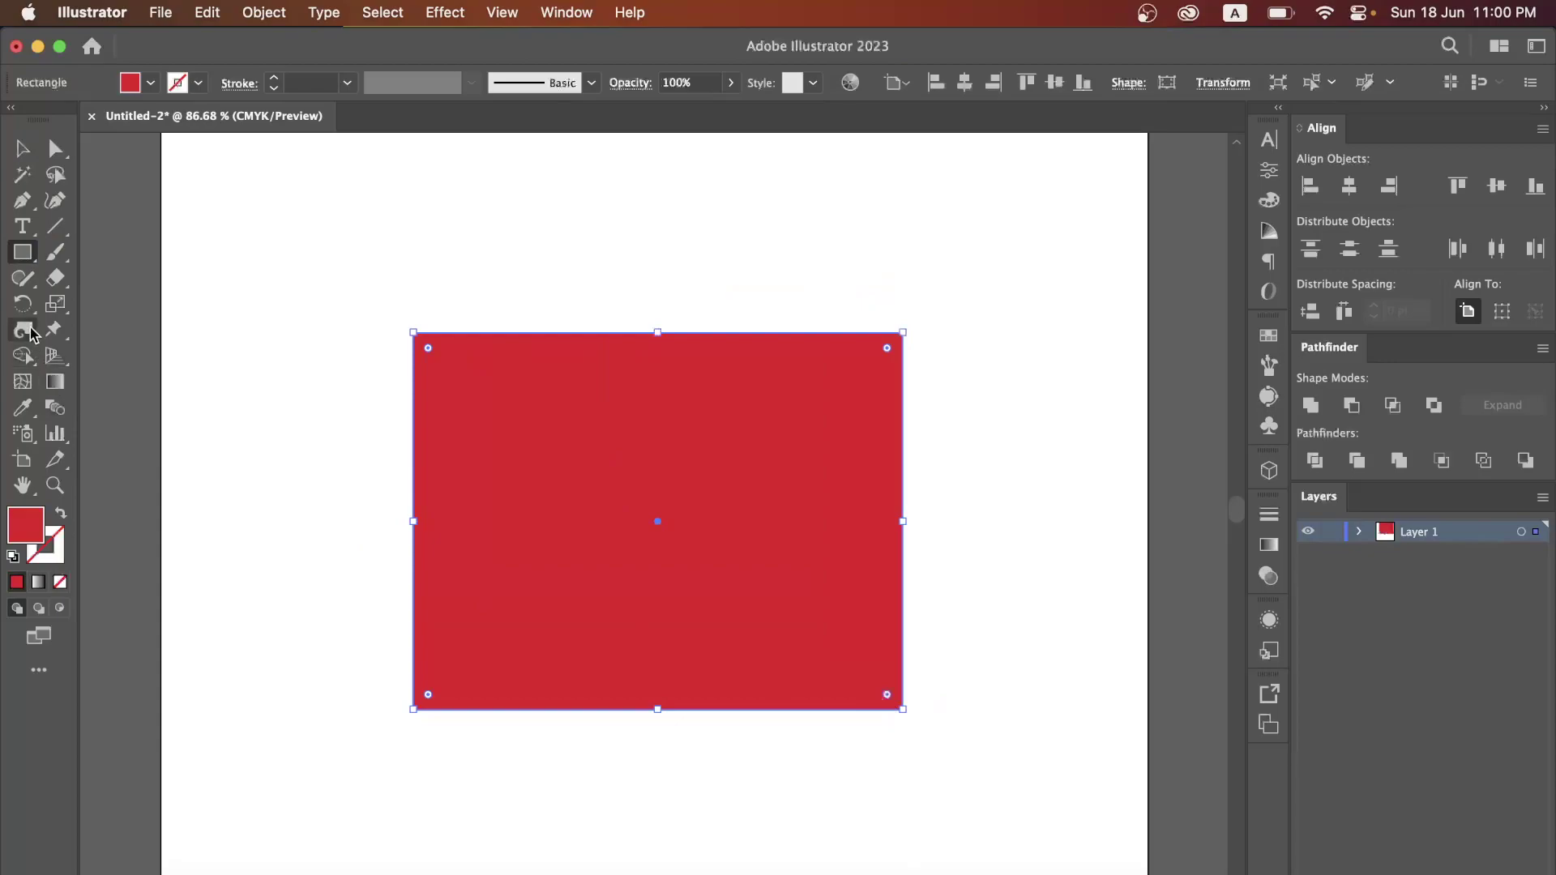
left_click(31, 334)
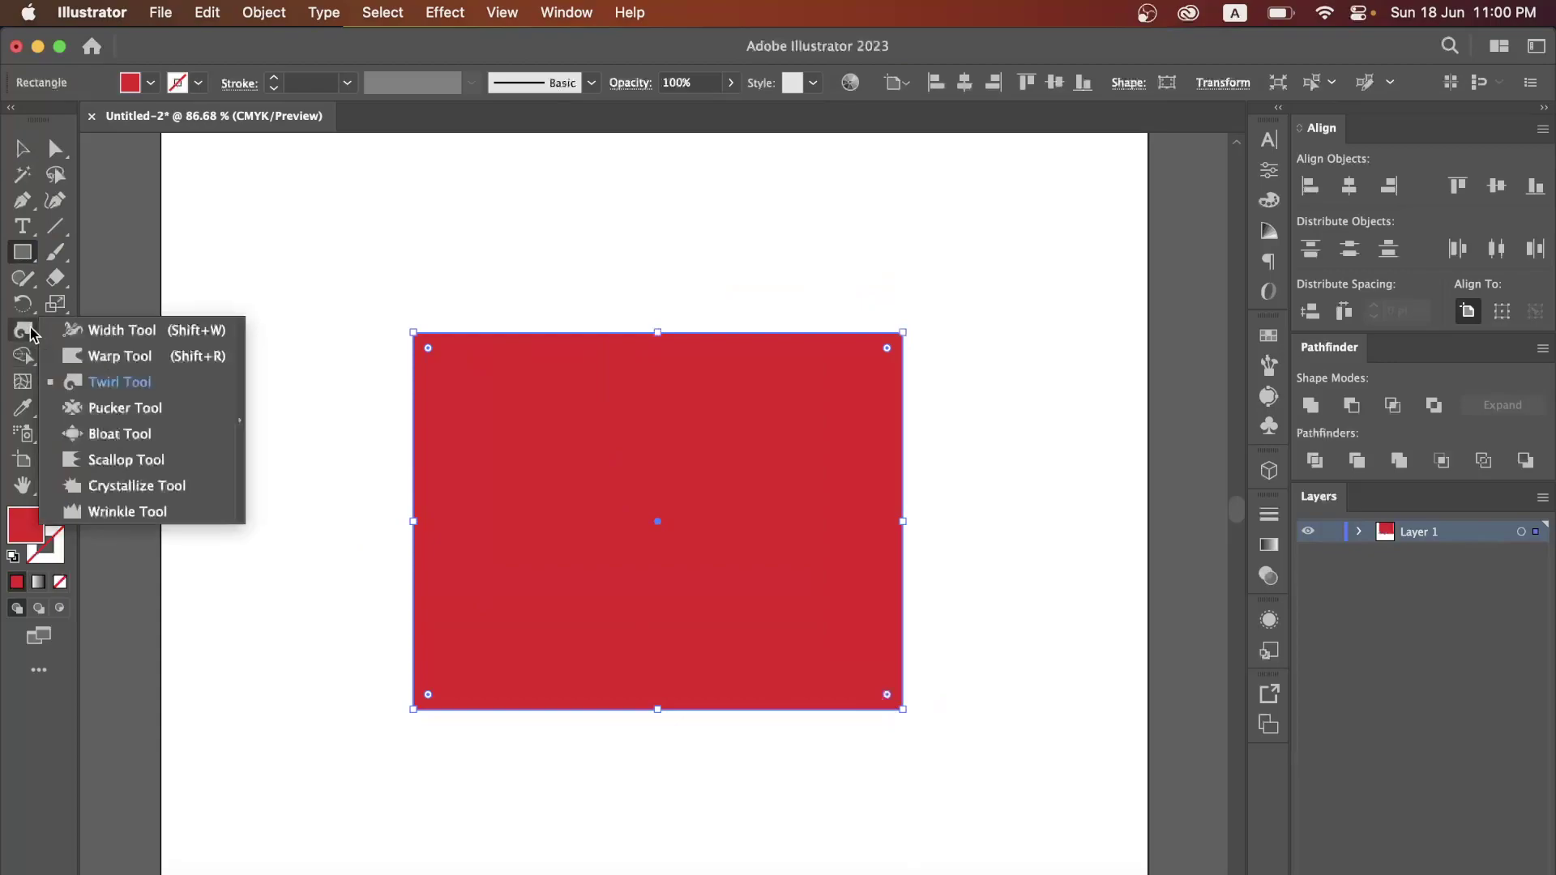
left_click(148, 416)
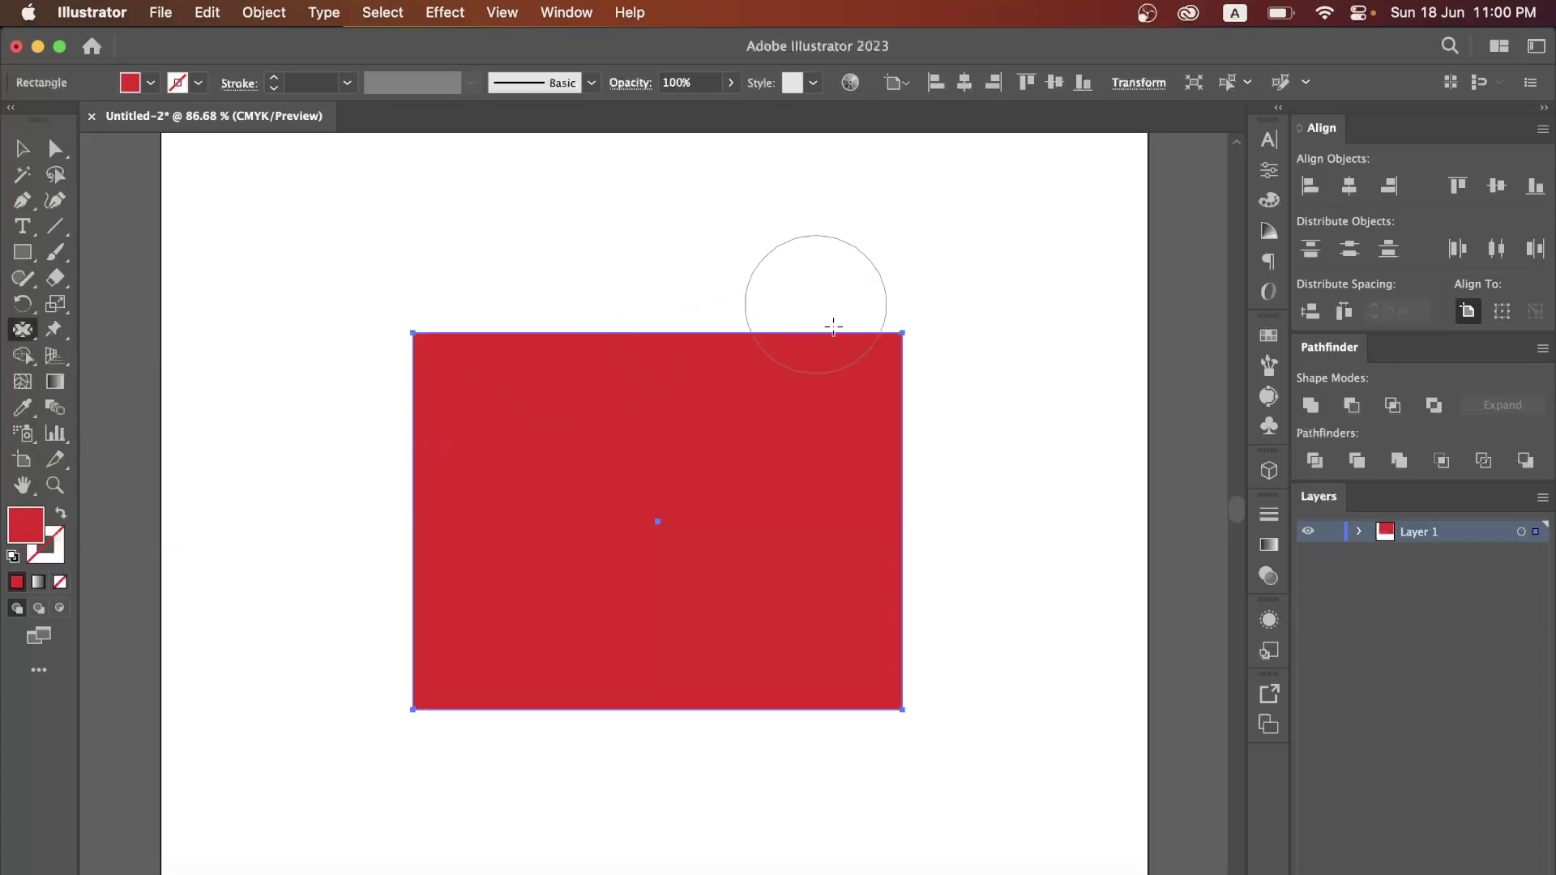
mouse_move(856, 334)
left_mouse_down()
mouse_move(854, 306)
mouse_move(809, 391)
mouse_move(879, 545)
mouse_move(882, 592)
mouse_move(775, 604)
mouse_move(890, 698)
mouse_move(835, 674)
left_mouse_up()
left_click_drag(727, 586, 697, 551)
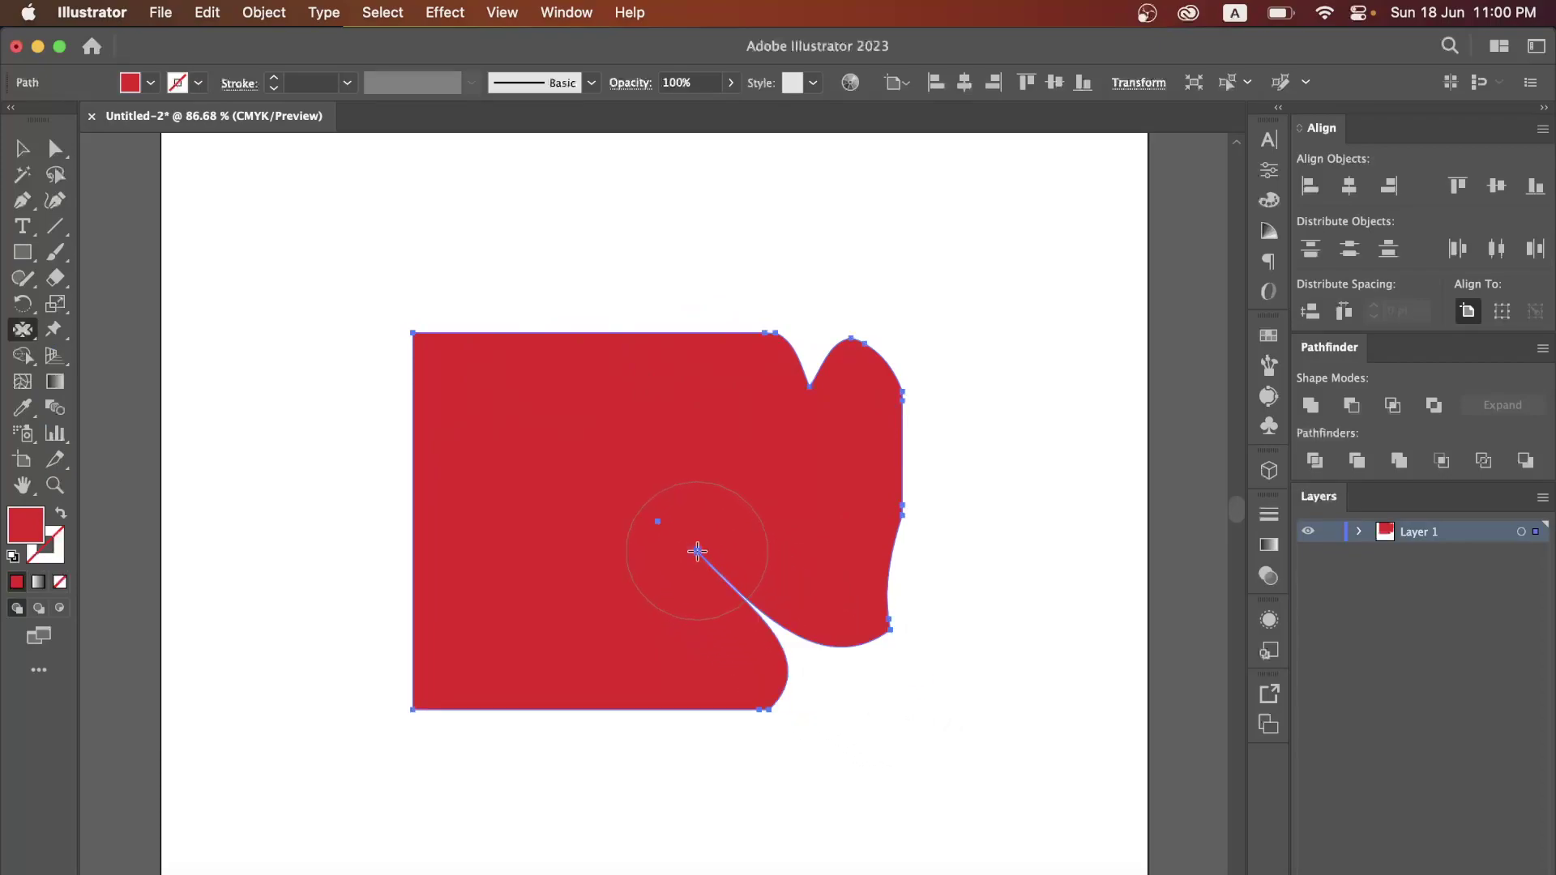
mouse_move(489, 413)
left_mouse_down()
mouse_move(452, 361)
mouse_move(548, 440)
left_mouse_up()
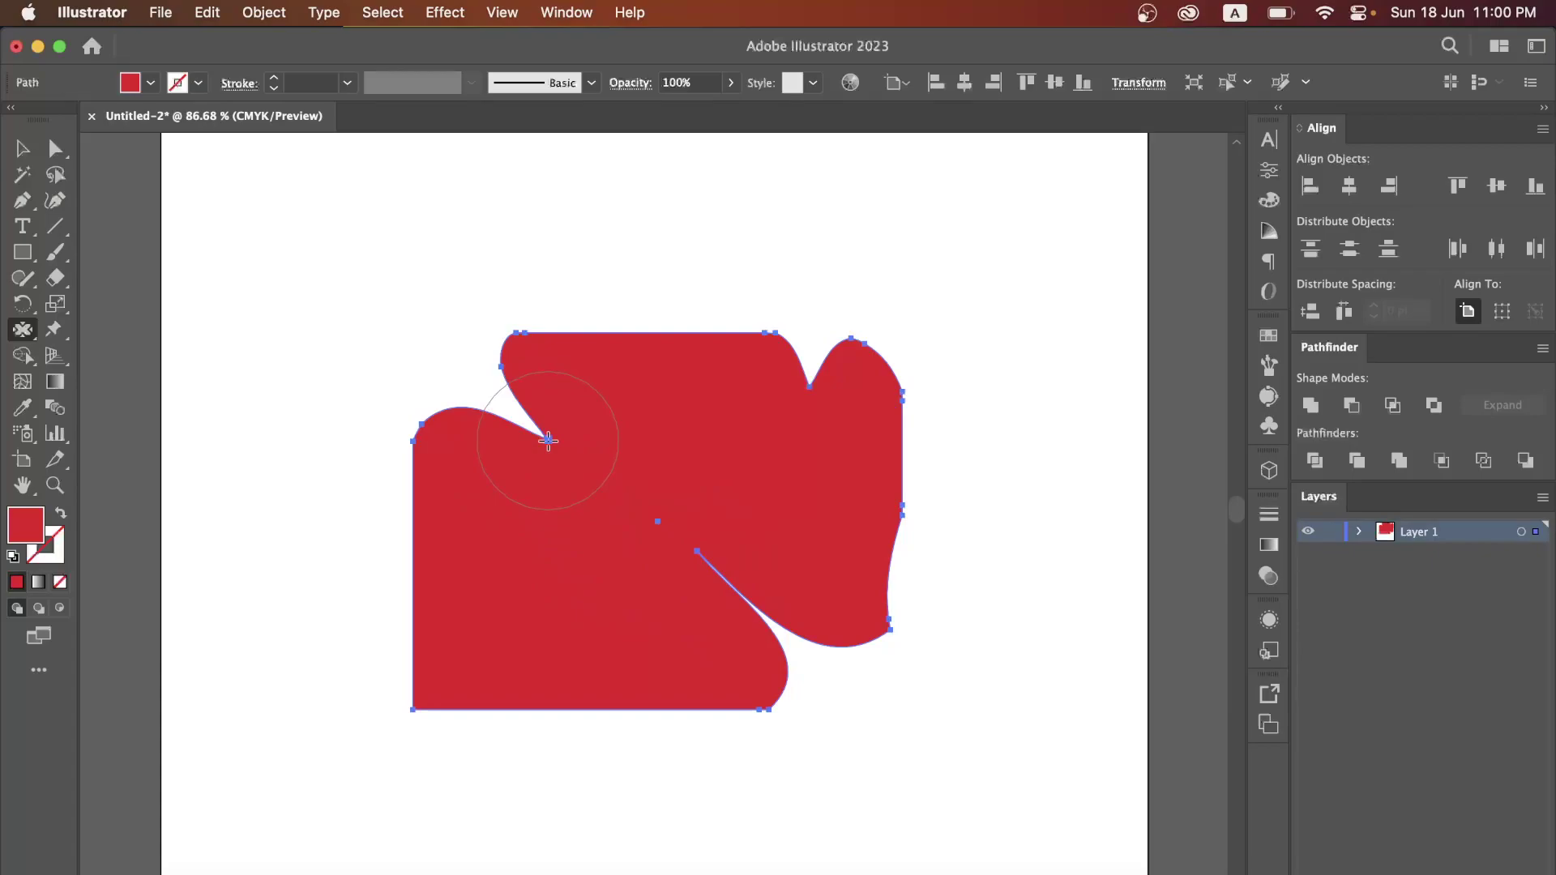
left_click(30, 334)
mouse_move(459, 581)
left_mouse_down()
mouse_move(454, 684)
mouse_move(514, 646)
mouse_move(488, 649)
left_mouse_up()
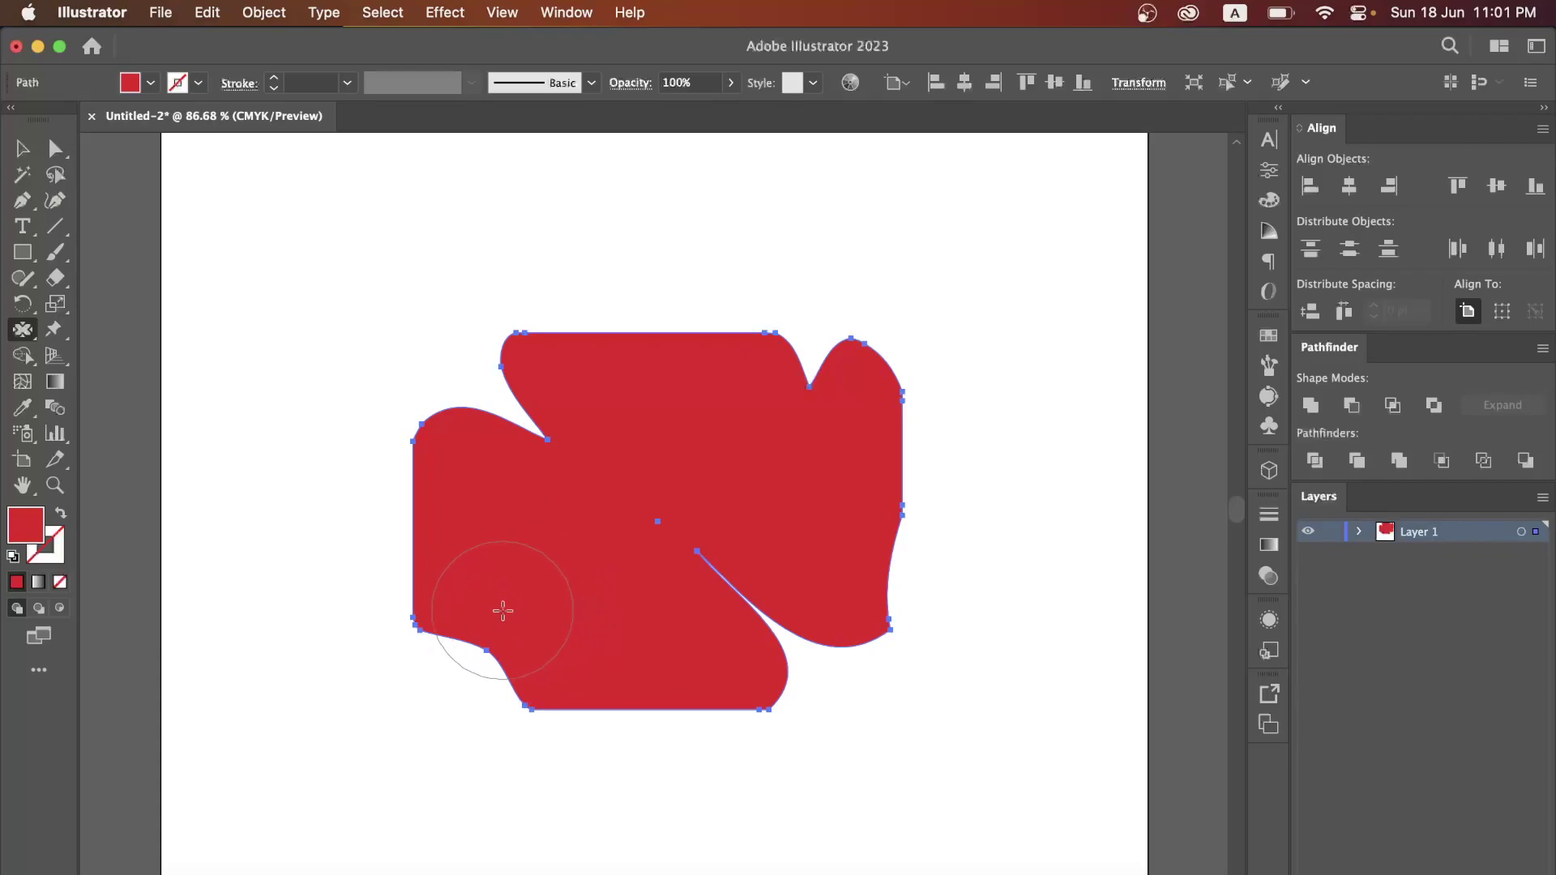
left_click_drag(503, 610, 501, 610)
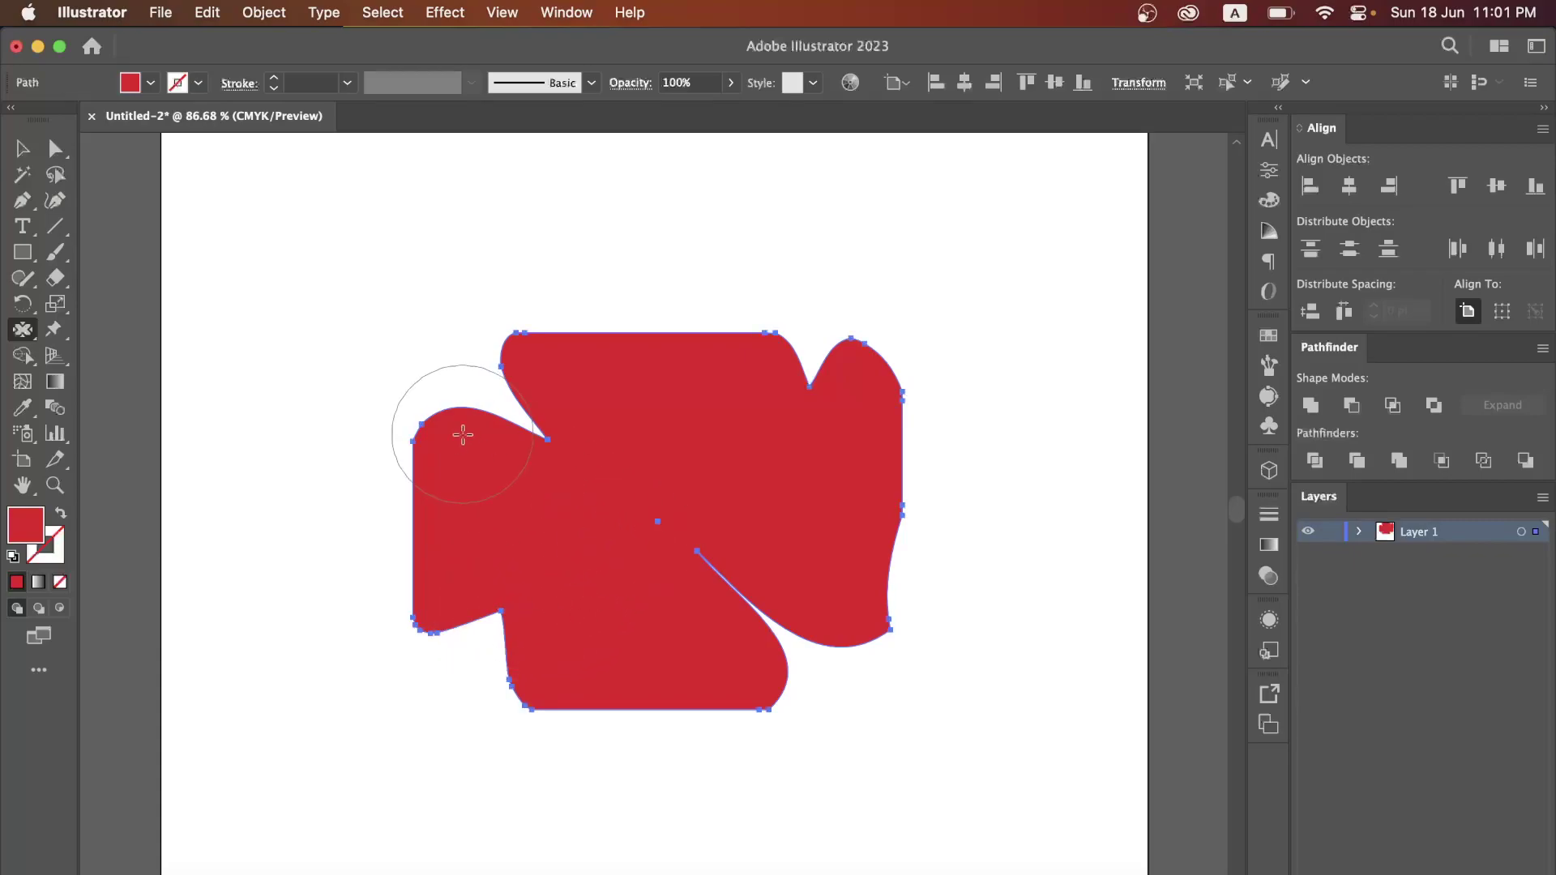
left_click(20, 149)
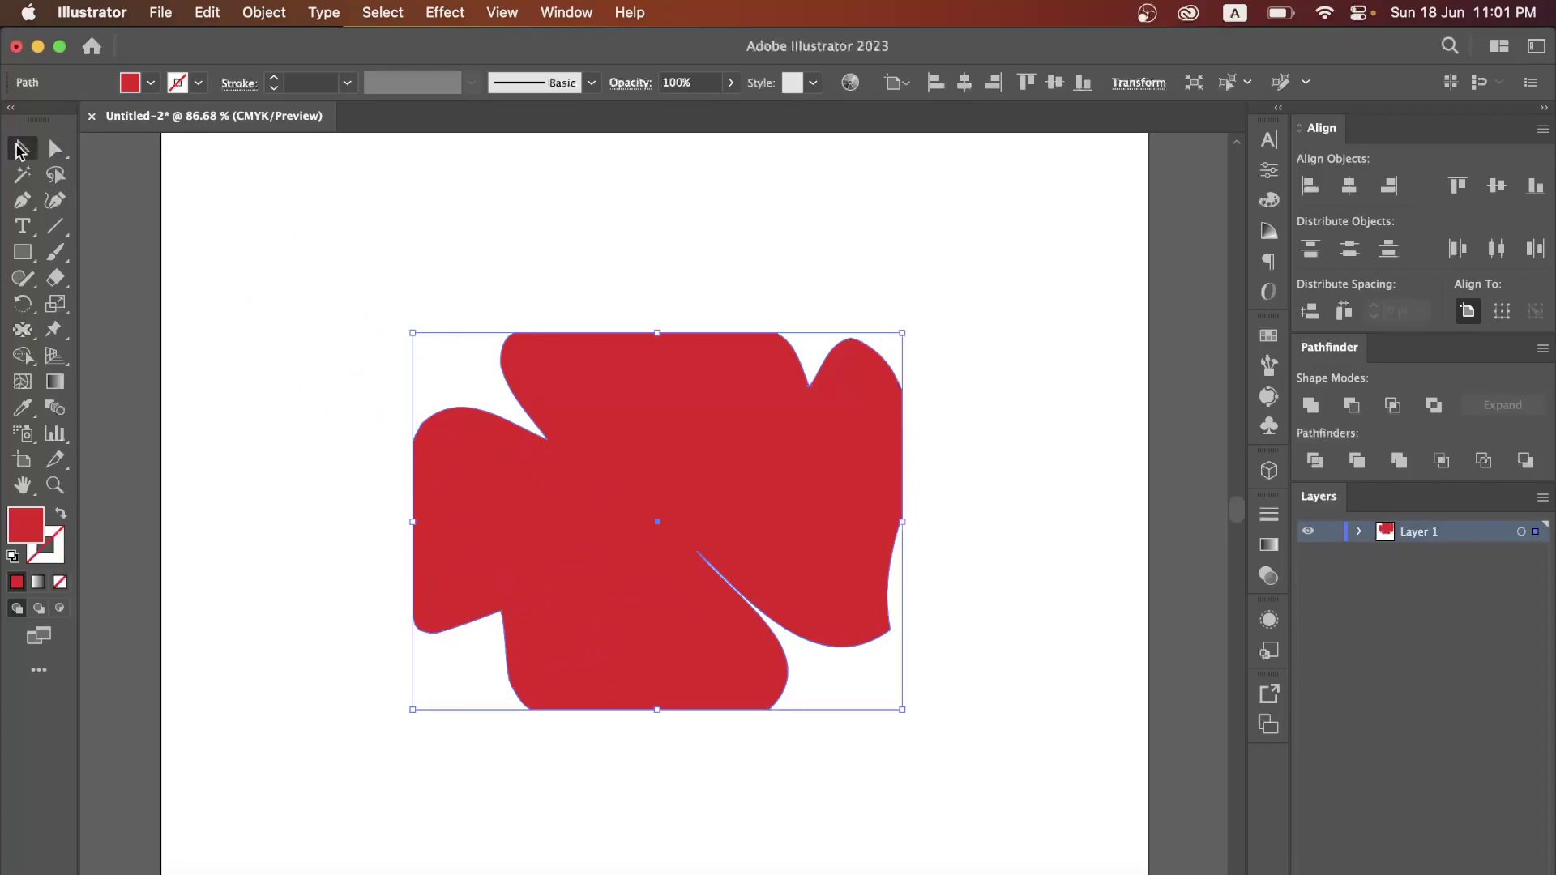
key("Delete")
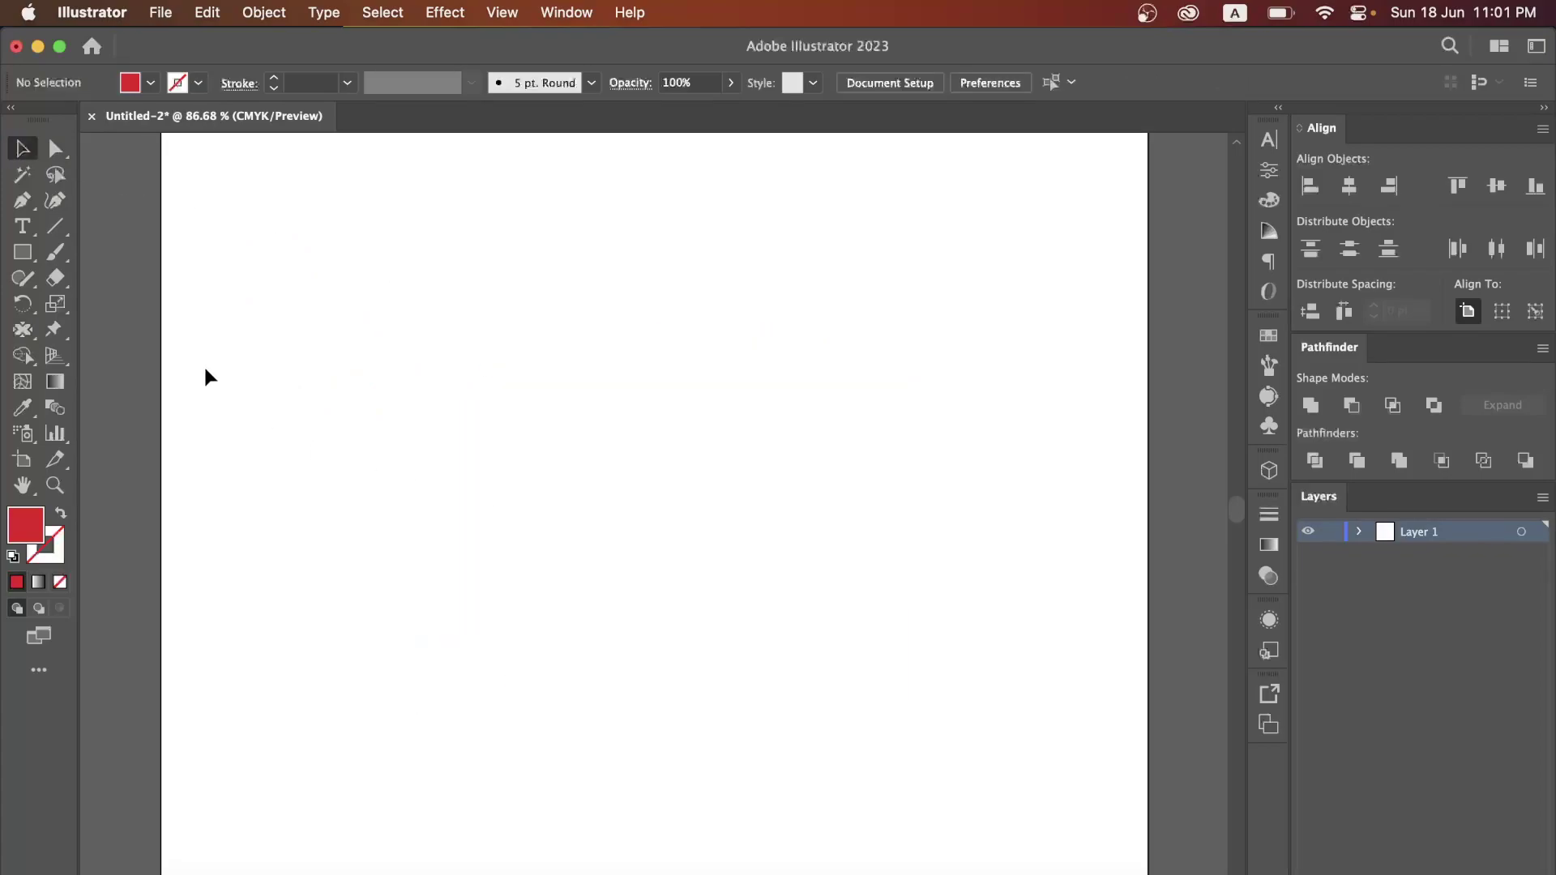
Draw a red square, Alt-drag a copy to its right, then duplicate both into a row below.
left_click(22, 254)
left_click_drag(434, 346, 528, 442)
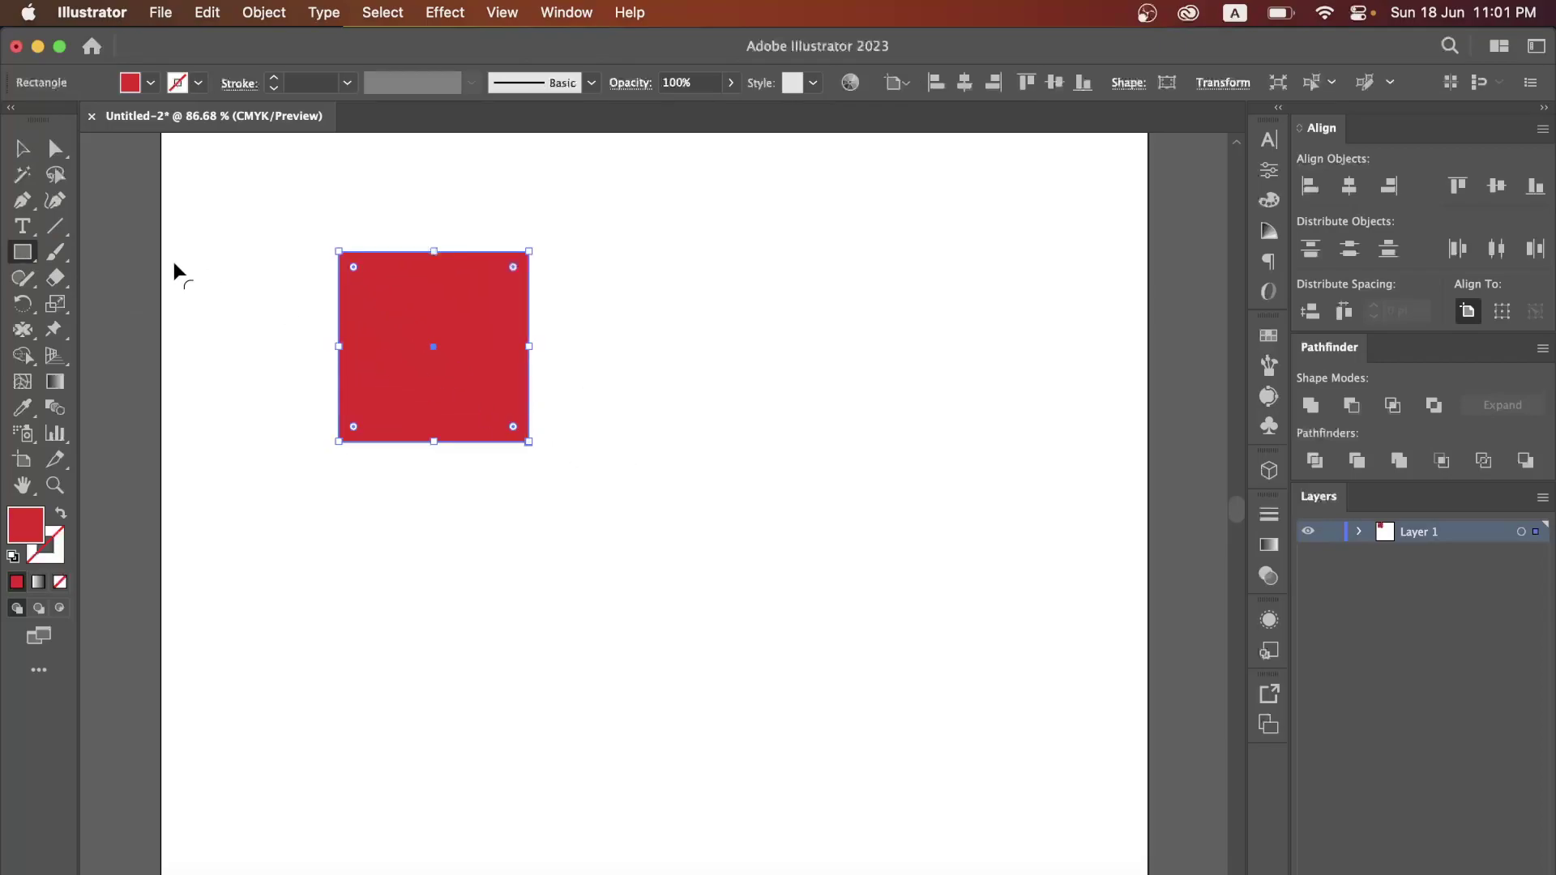
left_click(24, 156)
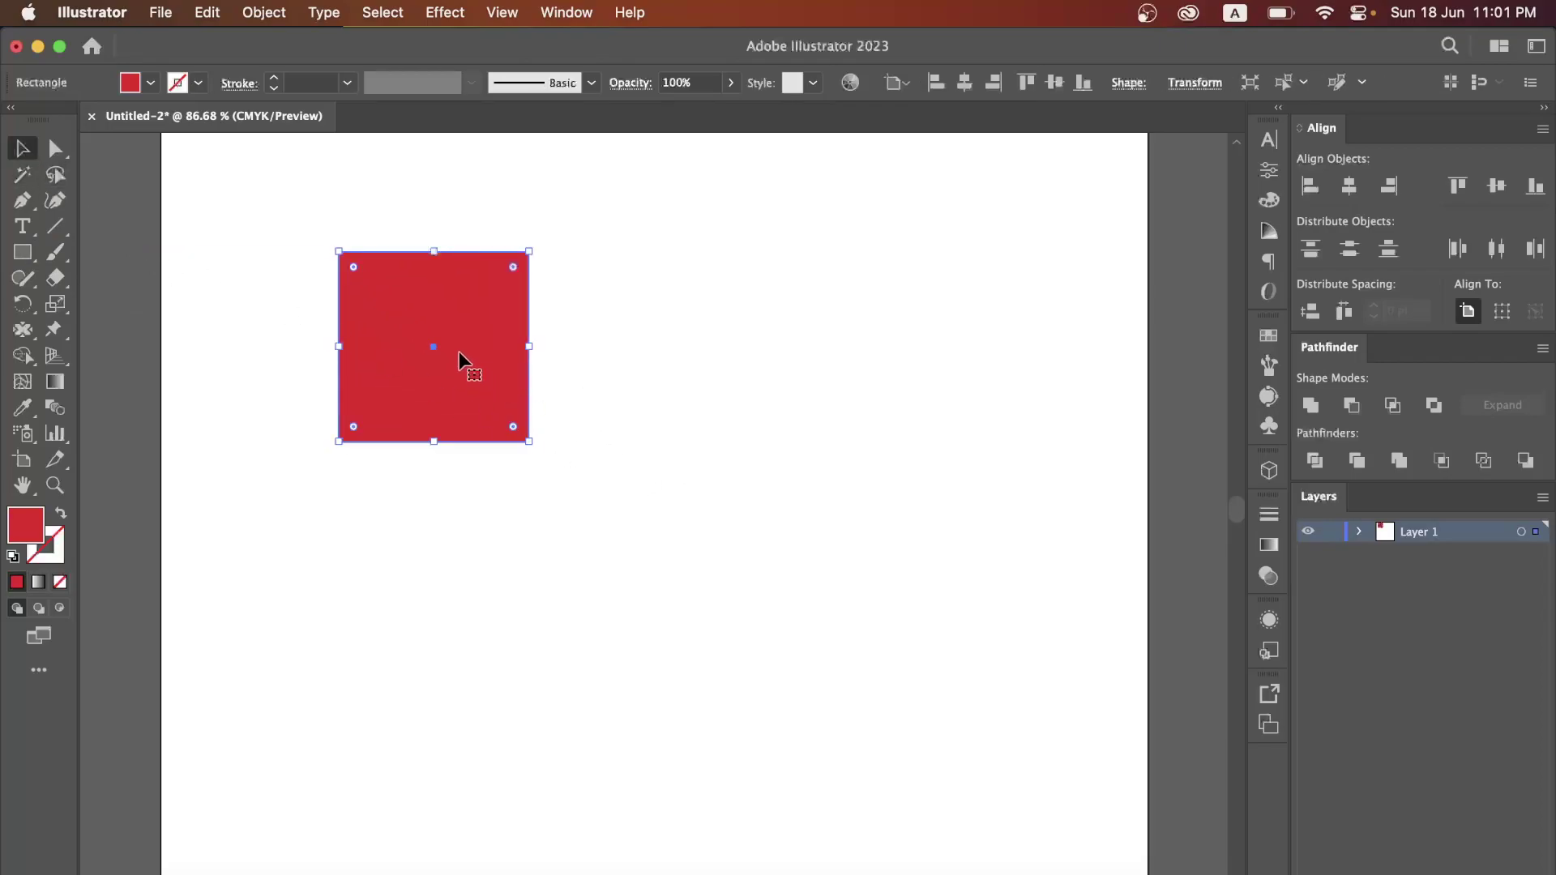
left_click_drag(459, 352, 720, 388)
left_click(771, 604)
left_click_drag(698, 549, 462, 389)
left_click_drag(710, 378, 710, 613)
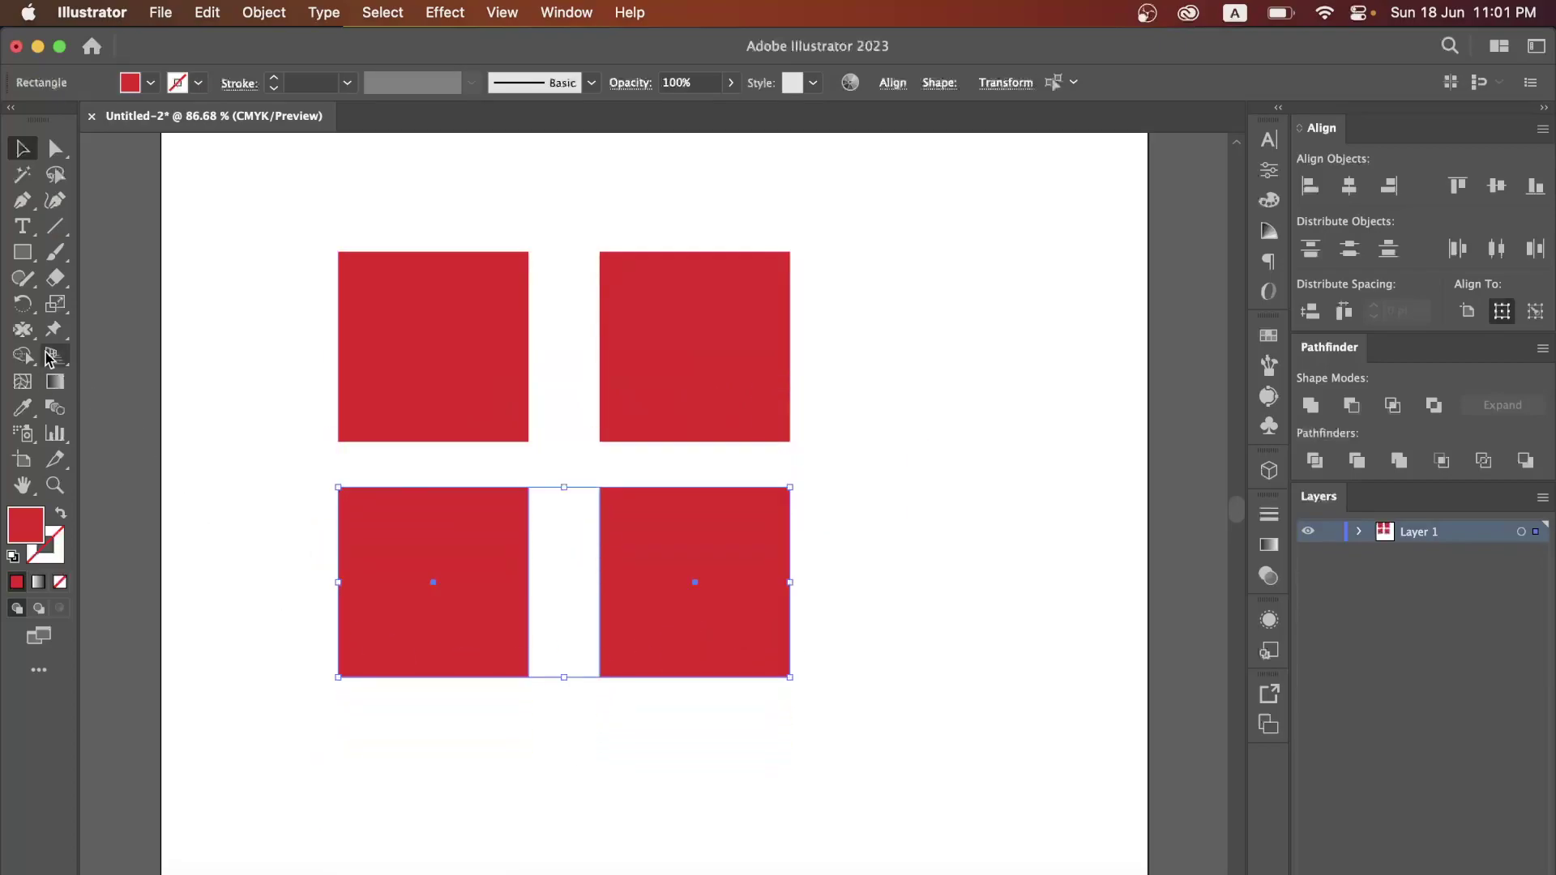
key("shift+r")
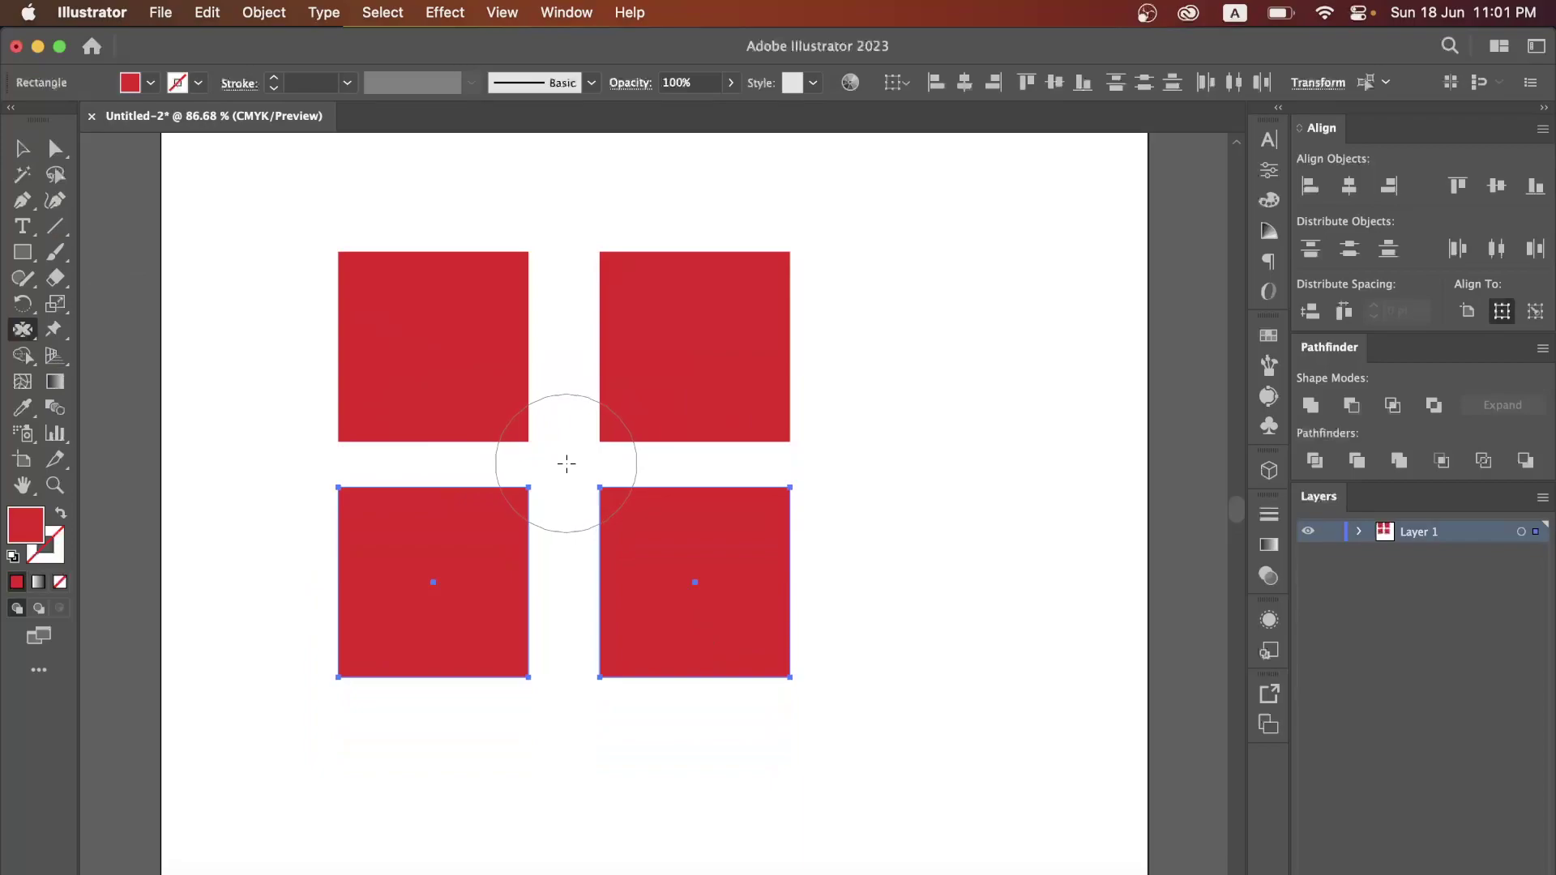
left_click_drag(564, 466, 559, 317)
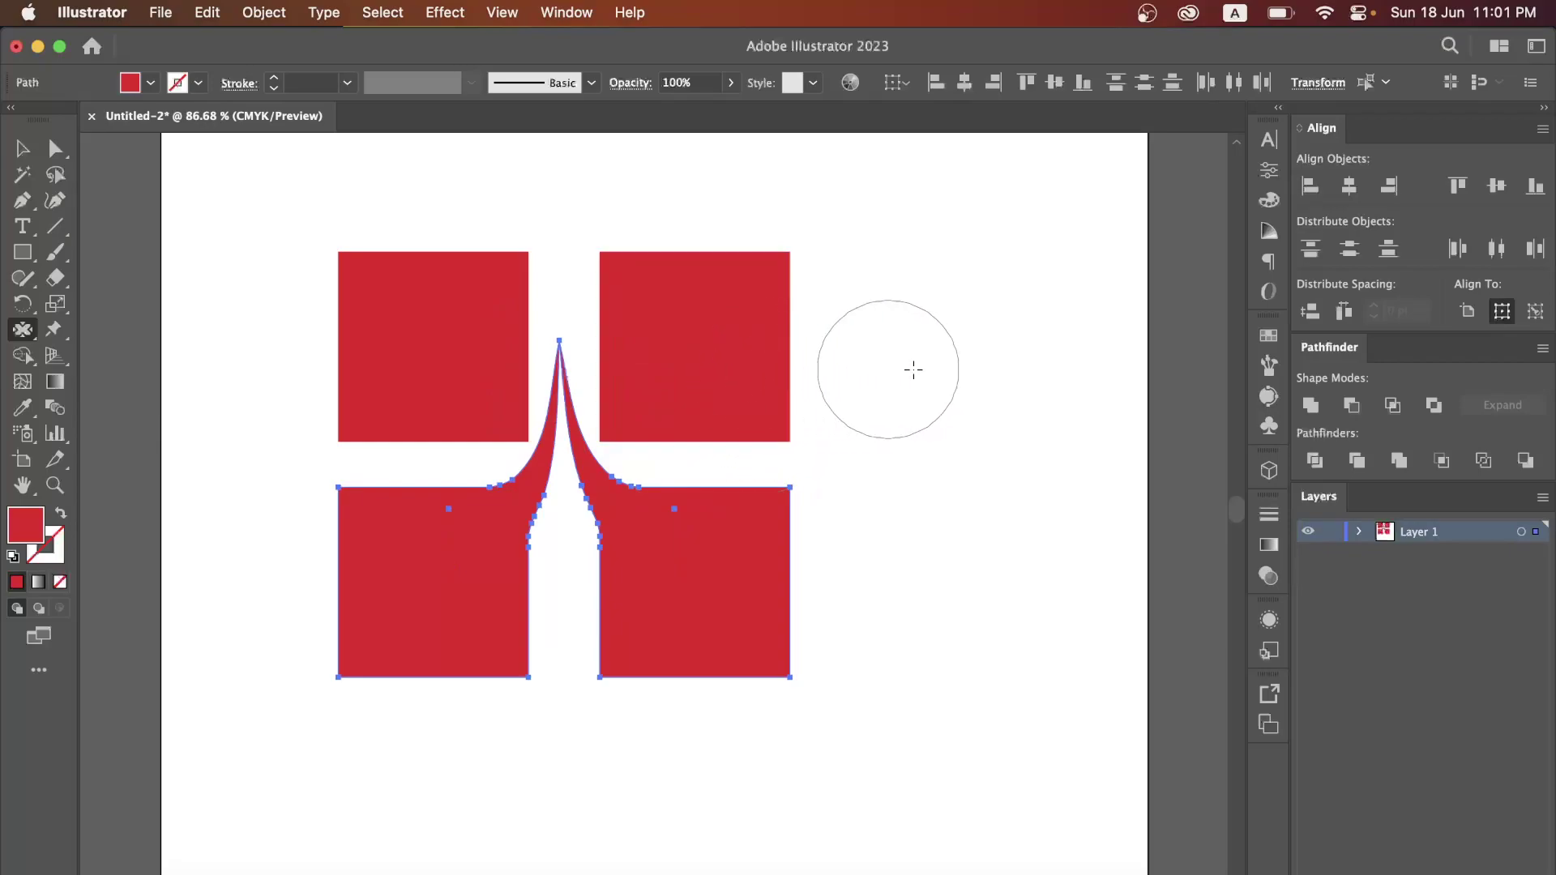
mouse_move(753, 435)
left_mouse_down()
mouse_move(592, 476)
mouse_move(606, 468)
left_mouse_up()
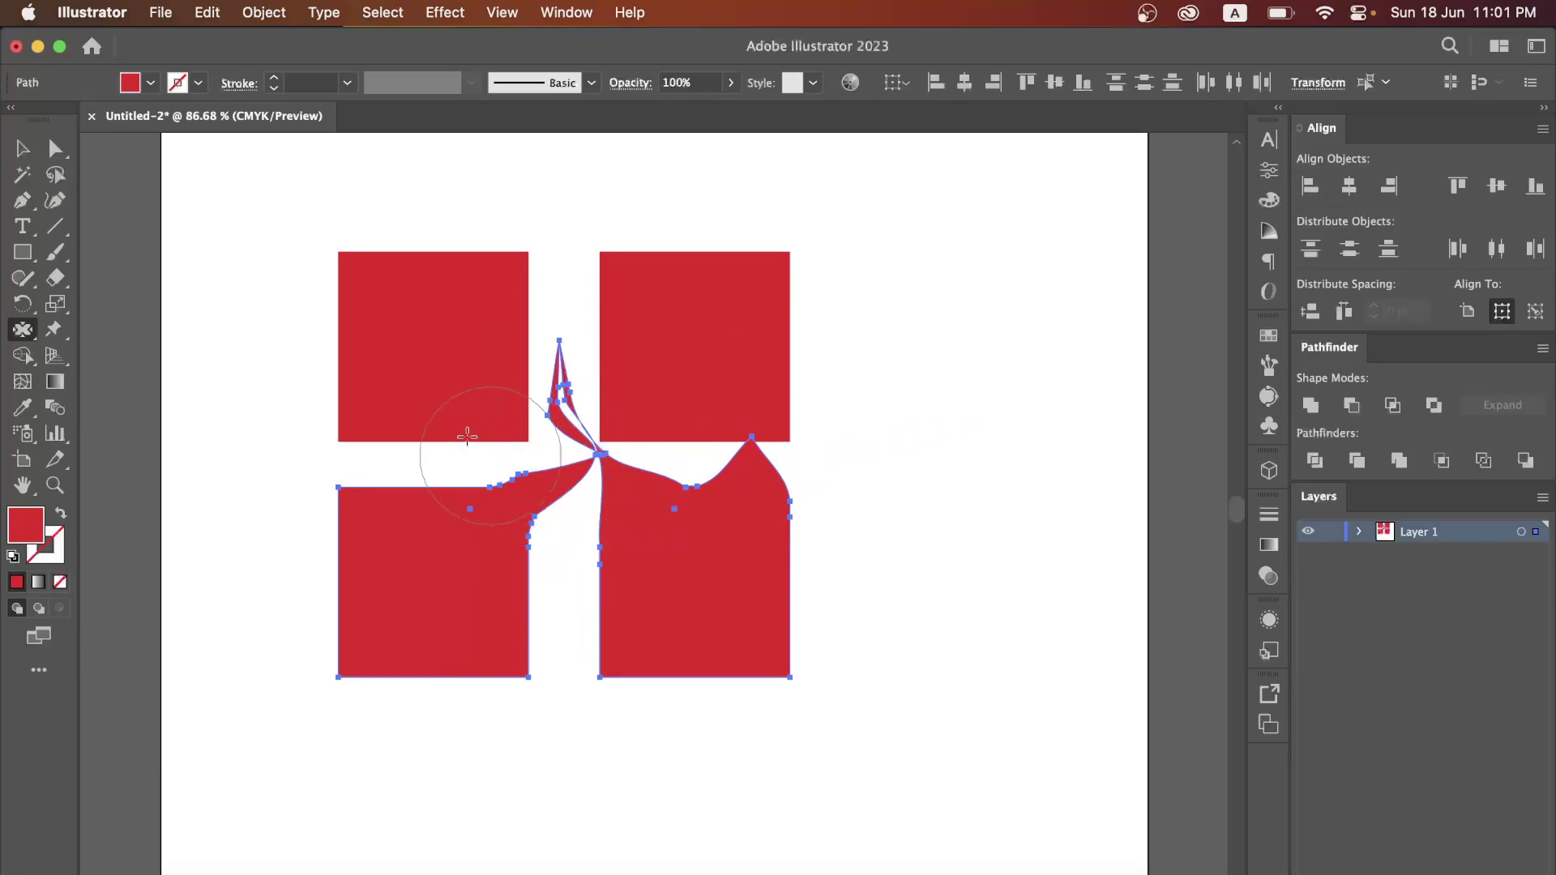
mouse_move(425, 441)
left_mouse_down()
mouse_move(423, 487)
mouse_move(443, 405)
left_mouse_up()
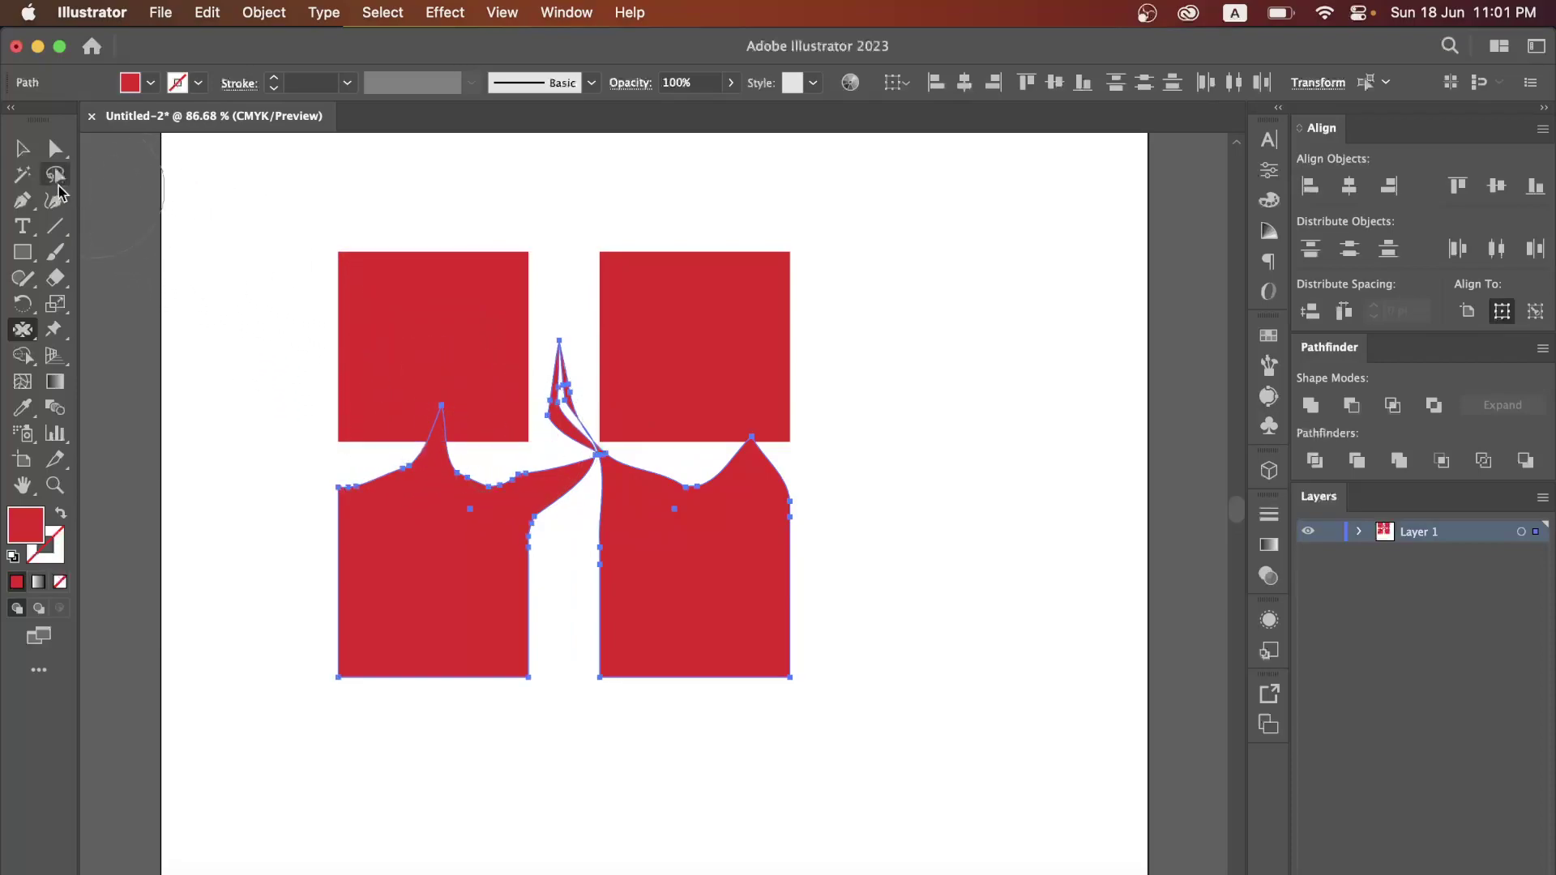
left_click(23, 150)
key("super+z")
key("super+z")
key("super+z")
key("super+z")
key("super+z")
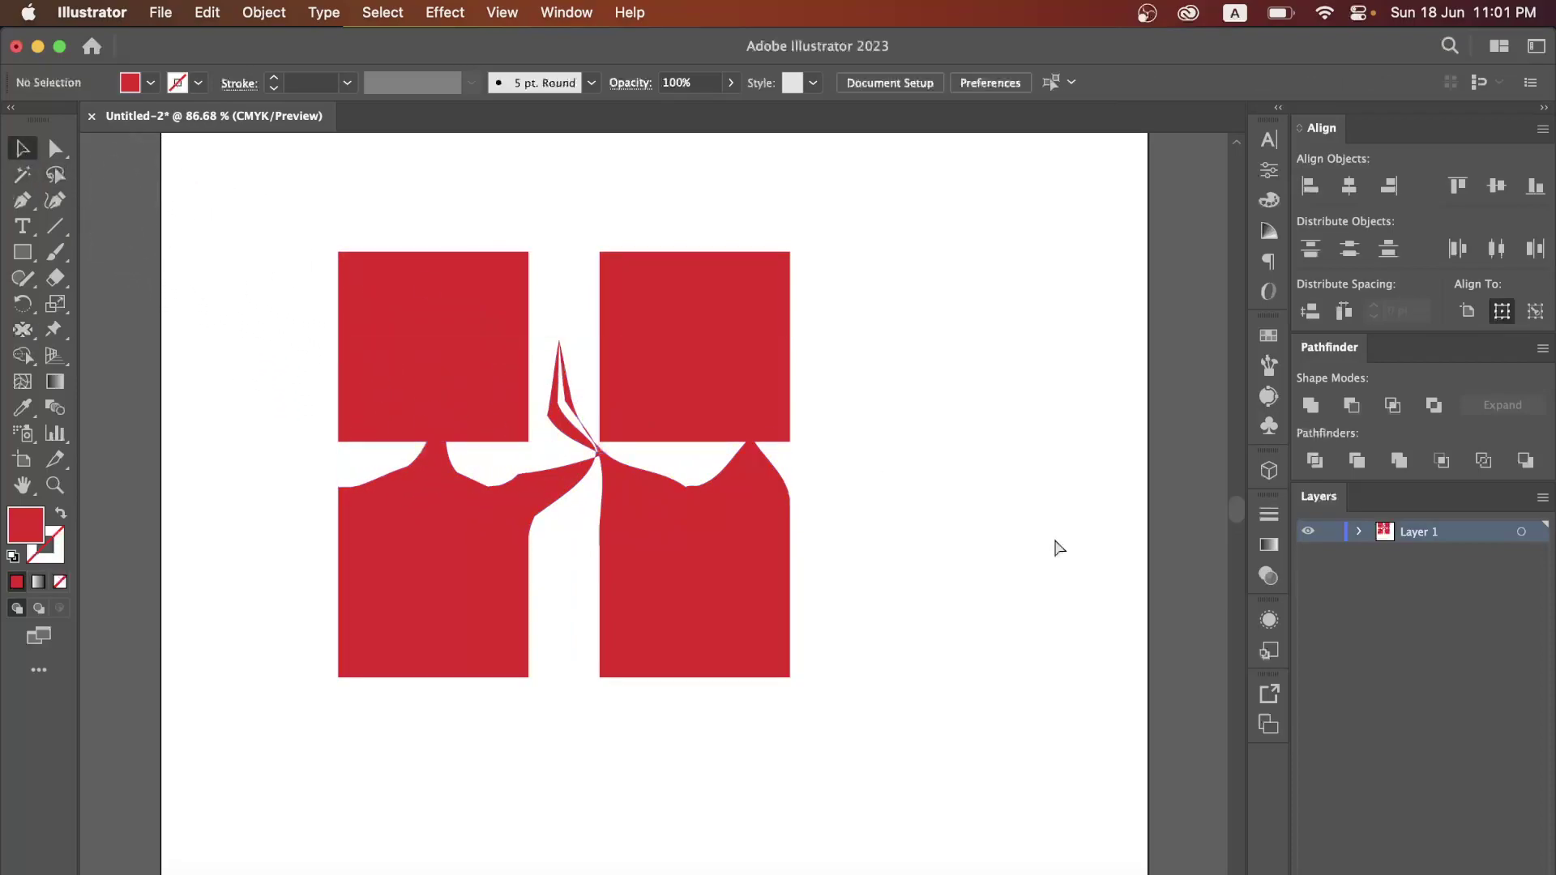
key("super+z")
key("super+z")
key("super+z")
key("super+z")
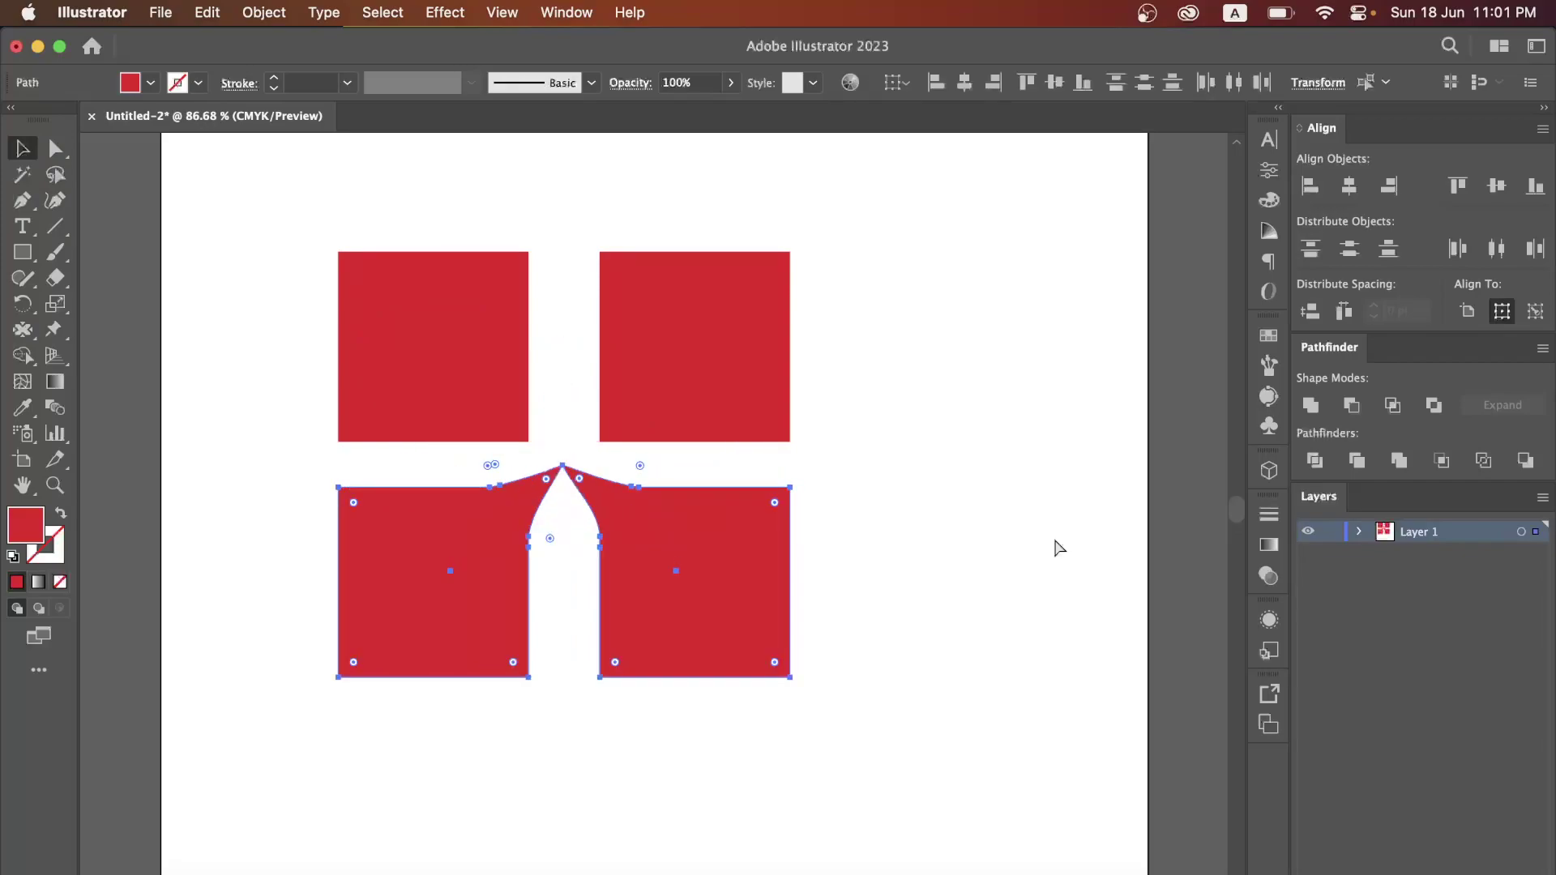
key("super+shift+z")
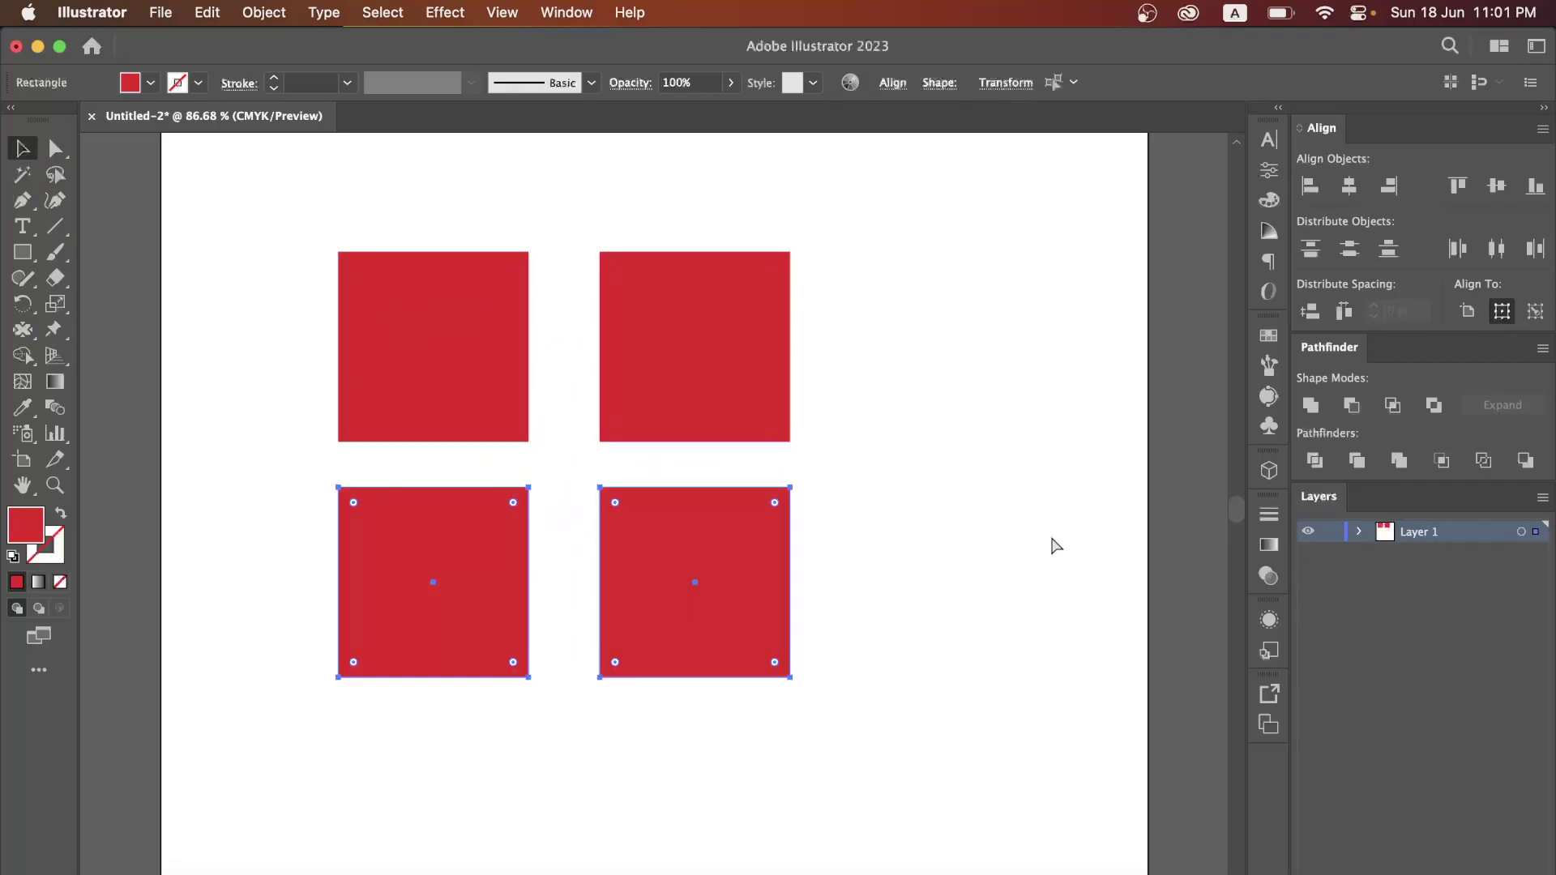
Move the two right-hand squares left to narrow the gap between columns.
left_click(904, 363)
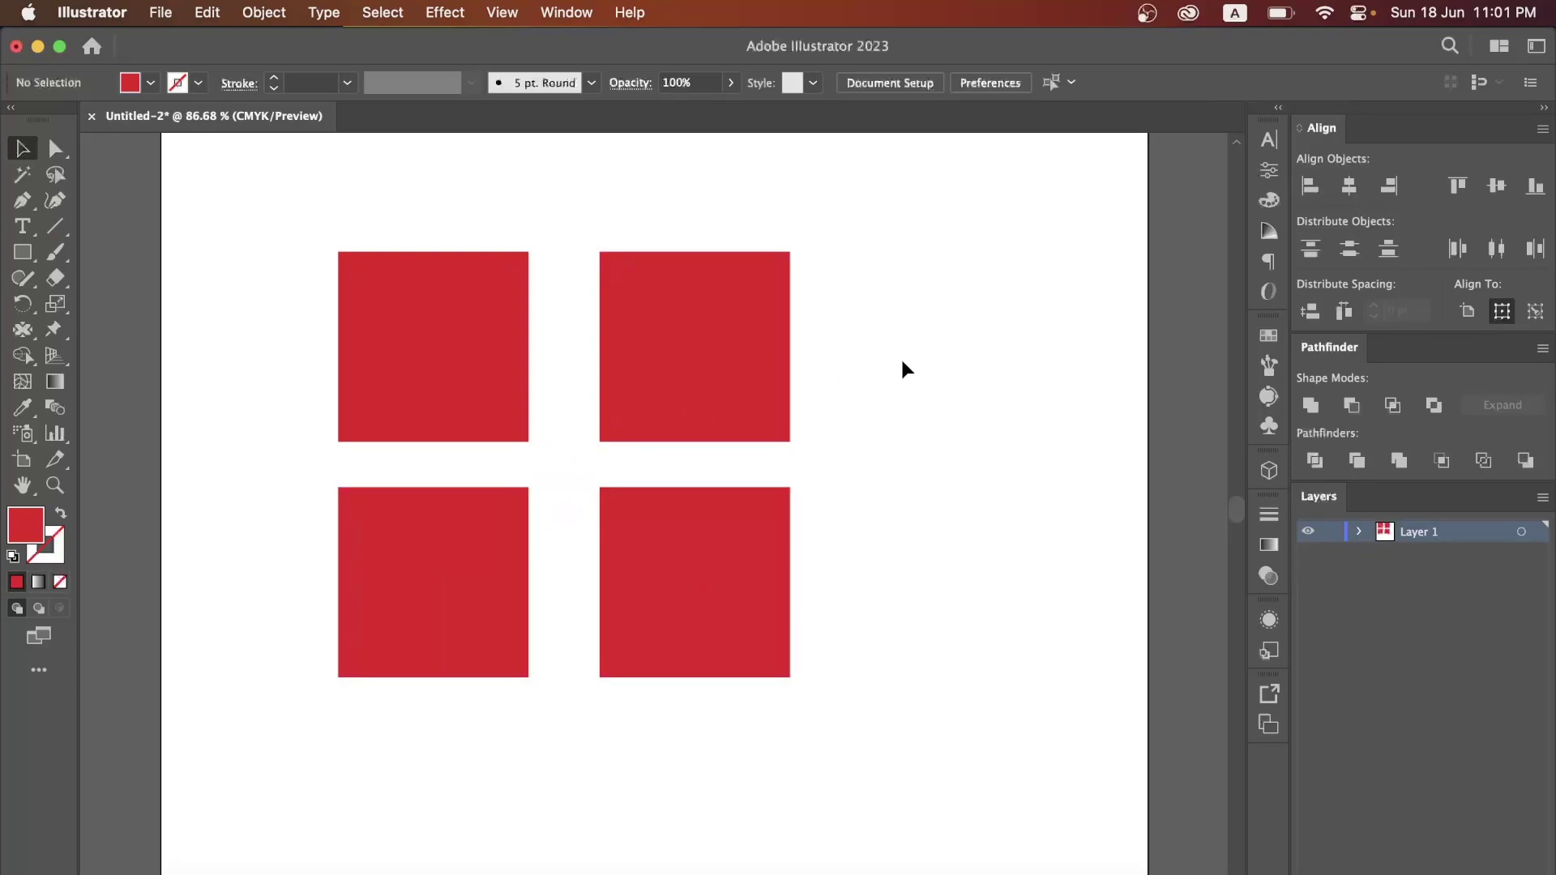
left_click_drag(397, 639, 399, 638)
left_click_drag(859, 365, 652, 645)
left_click_drag(702, 573, 672, 564)
left_click(931, 462)
Pucker all four squares' inner corners into a sharp point at the grid's centre.
left_click_drag(849, 372, 301, 525)
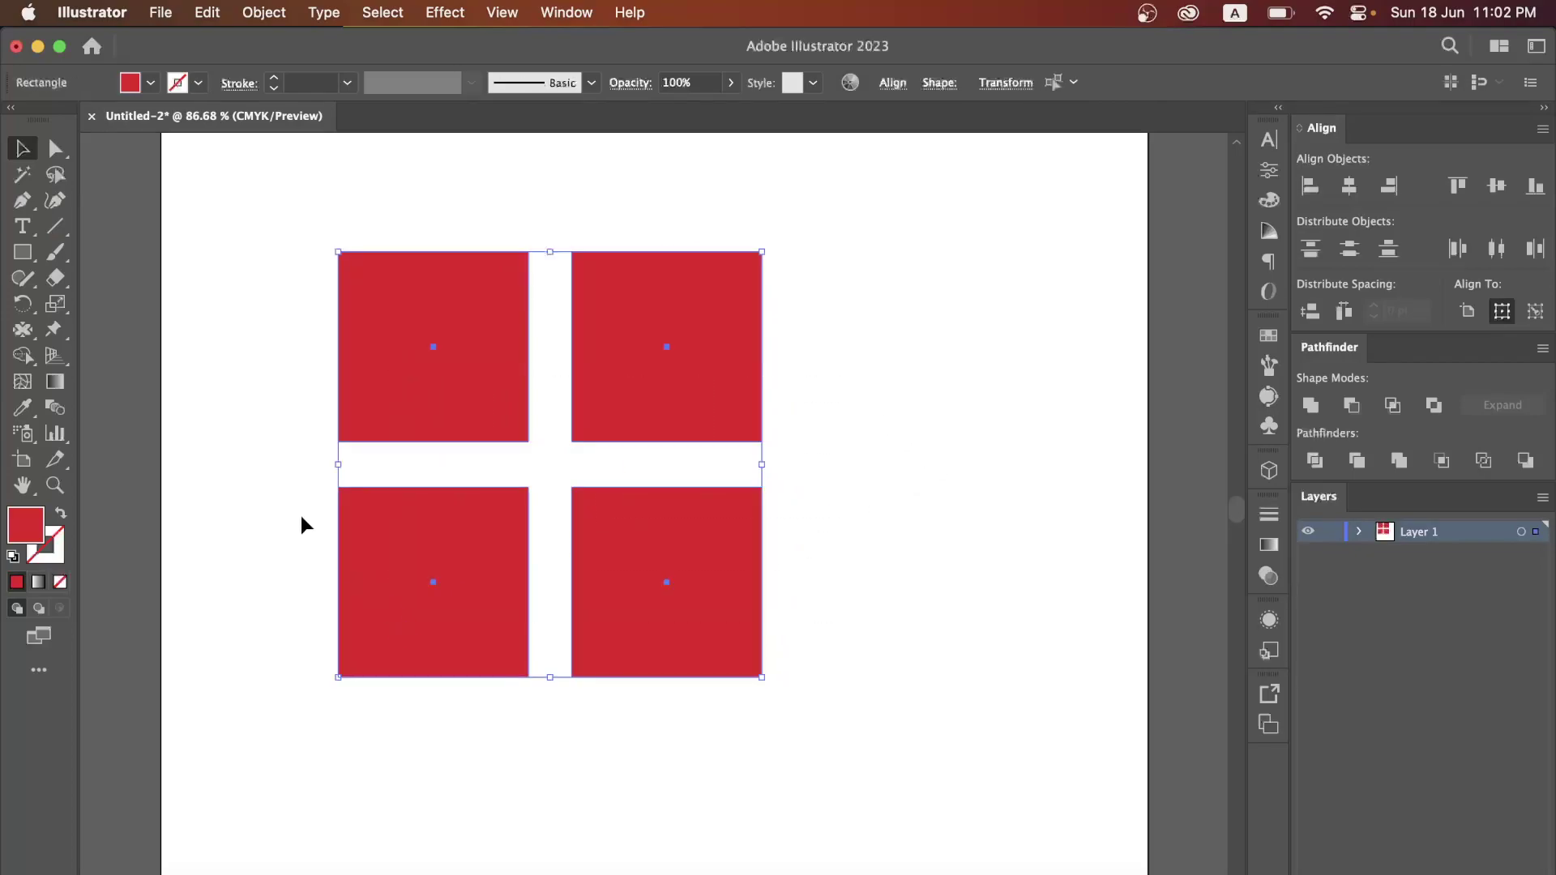
left_click(26, 333)
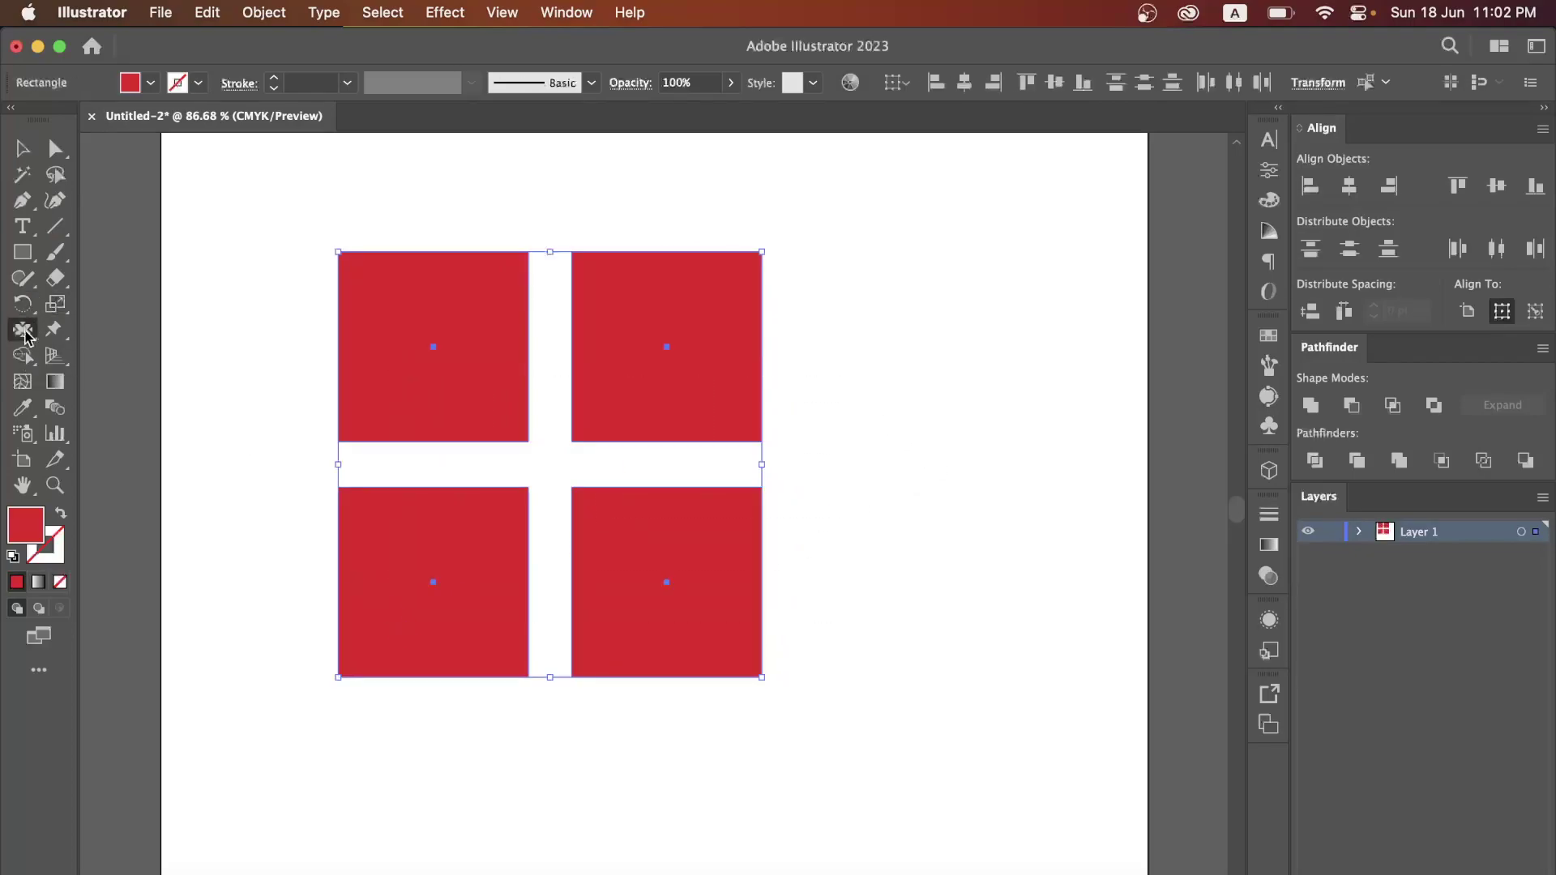
left_click(548, 464)
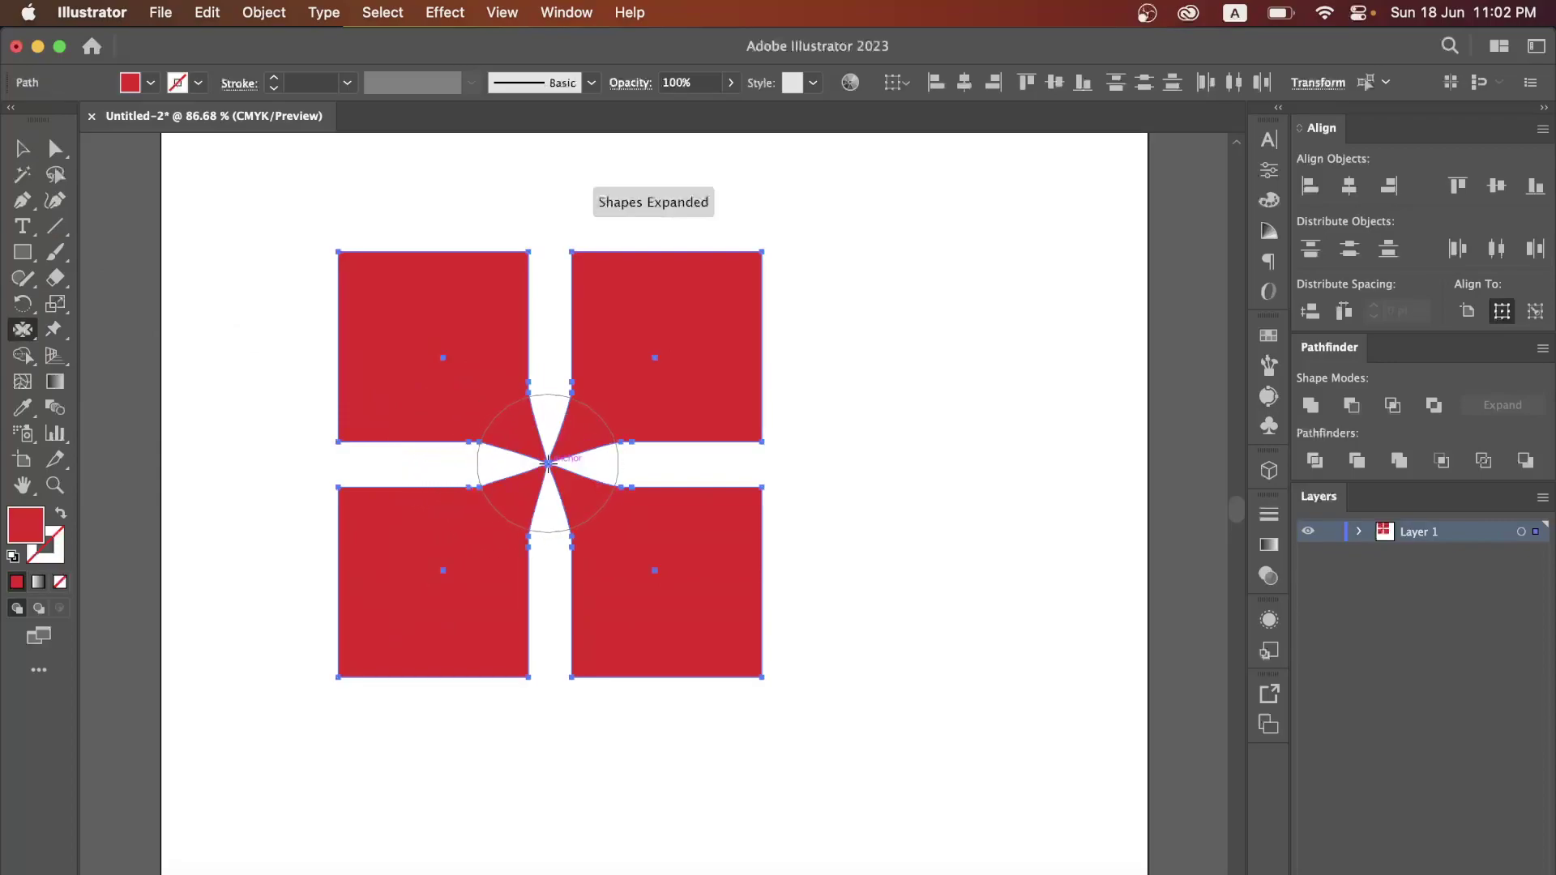
left_click(23, 150)
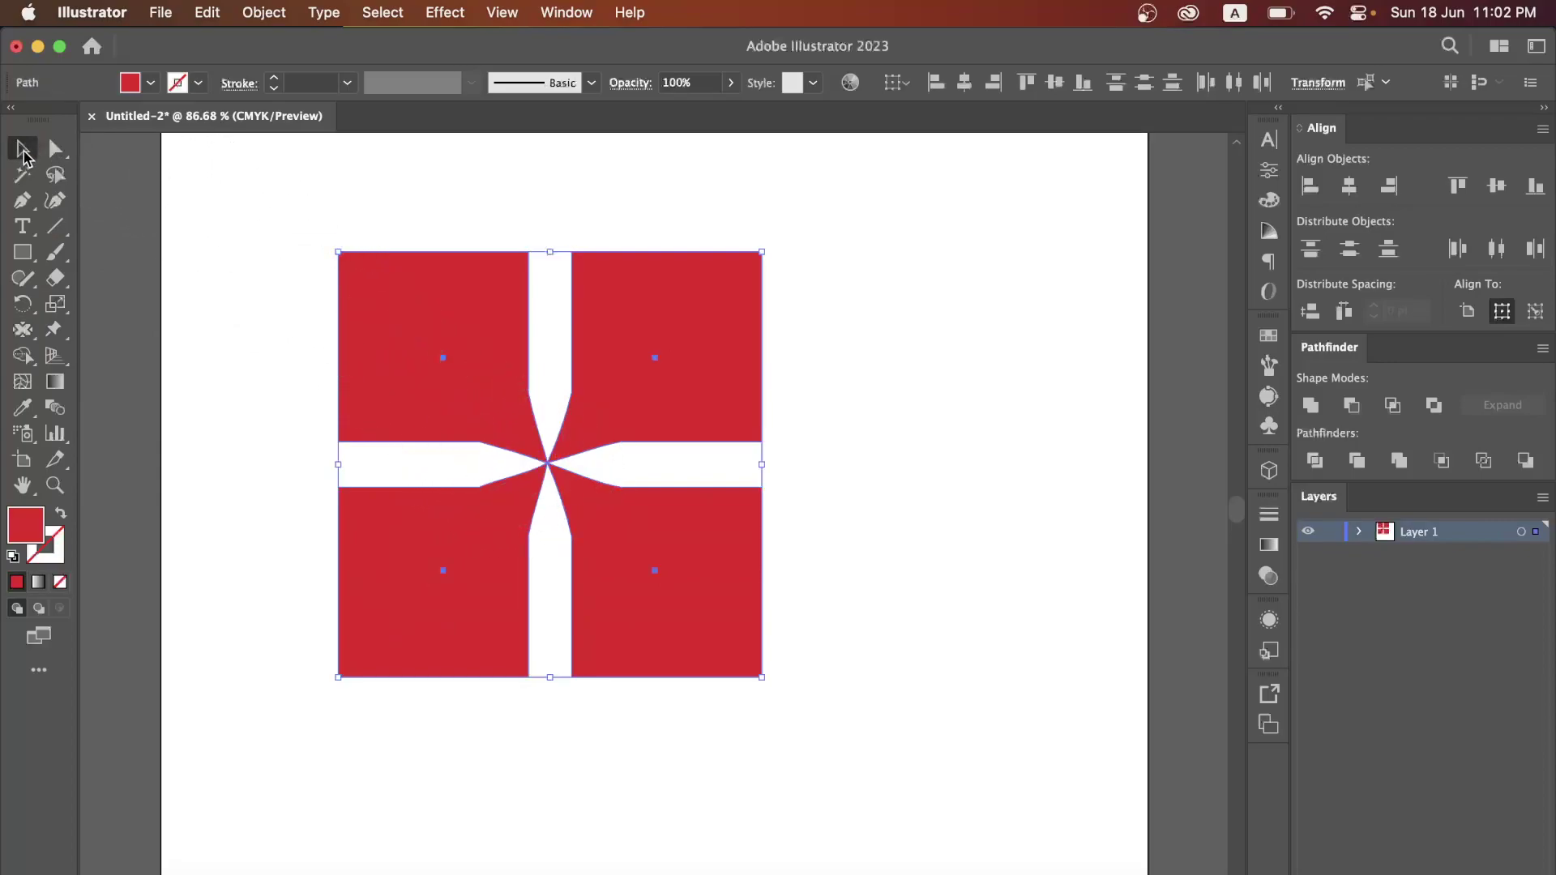
left_click(962, 489)
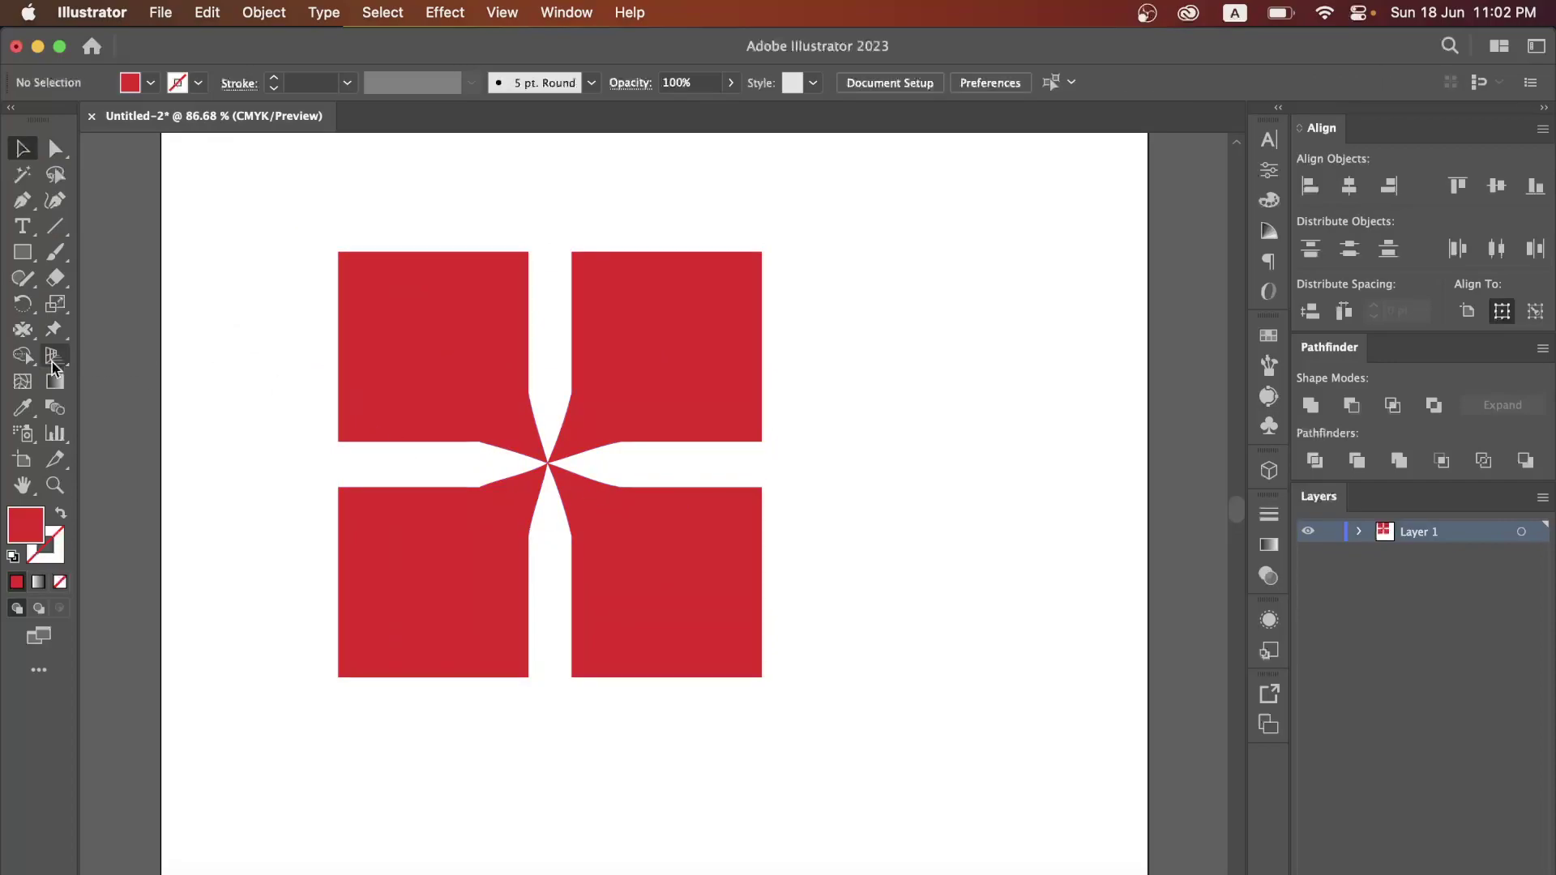
left_click(22, 329)
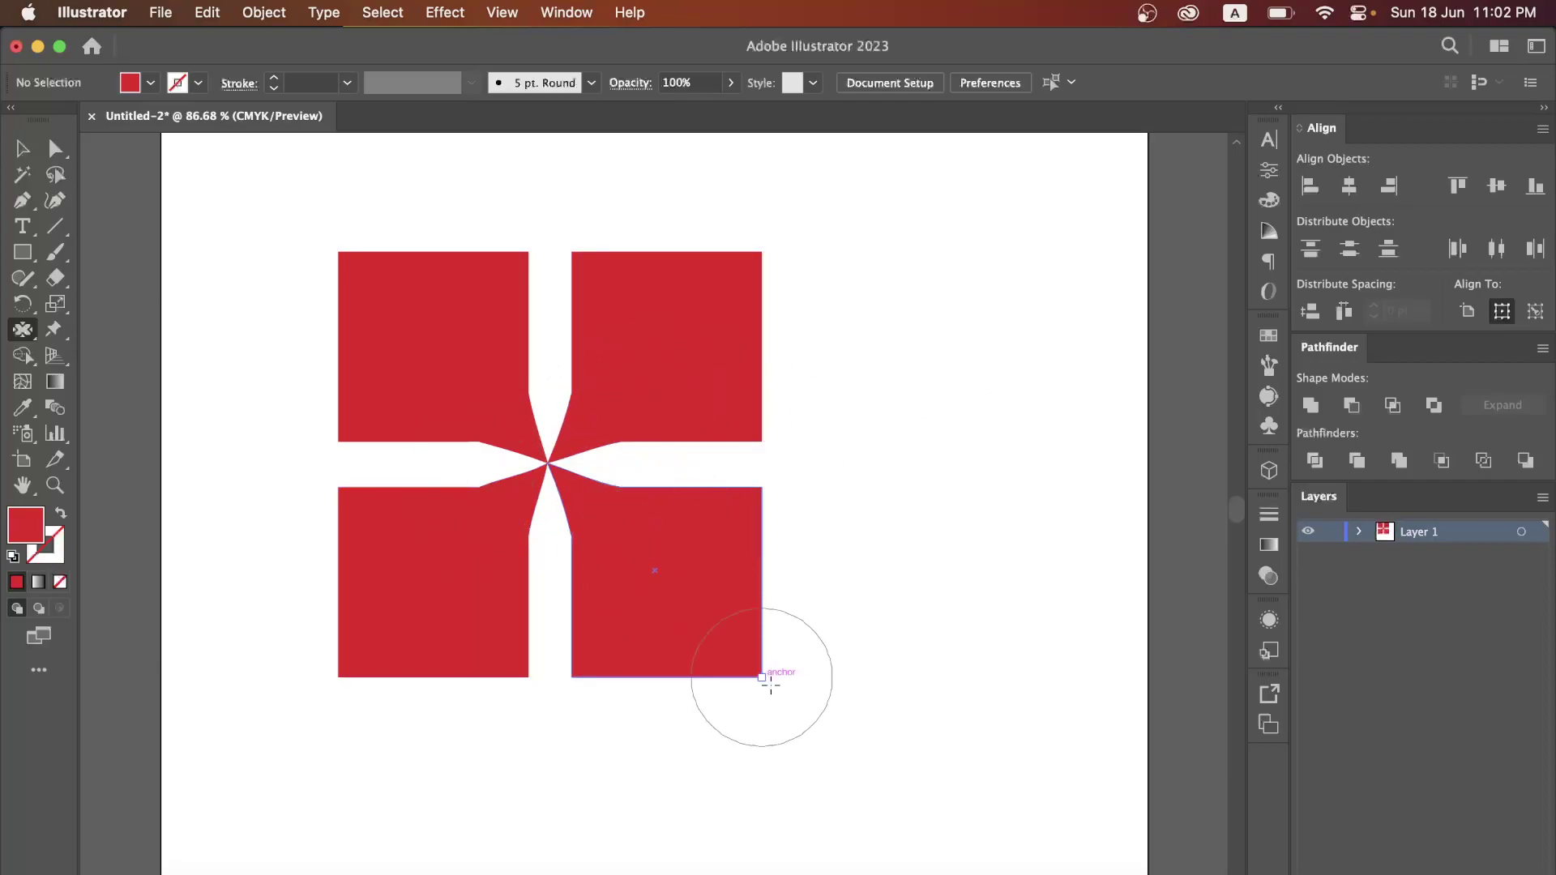
Warp the right pieces' outer corners and the lower-left piece's bottom and left edges.
left_click_drag(762, 679, 721, 629)
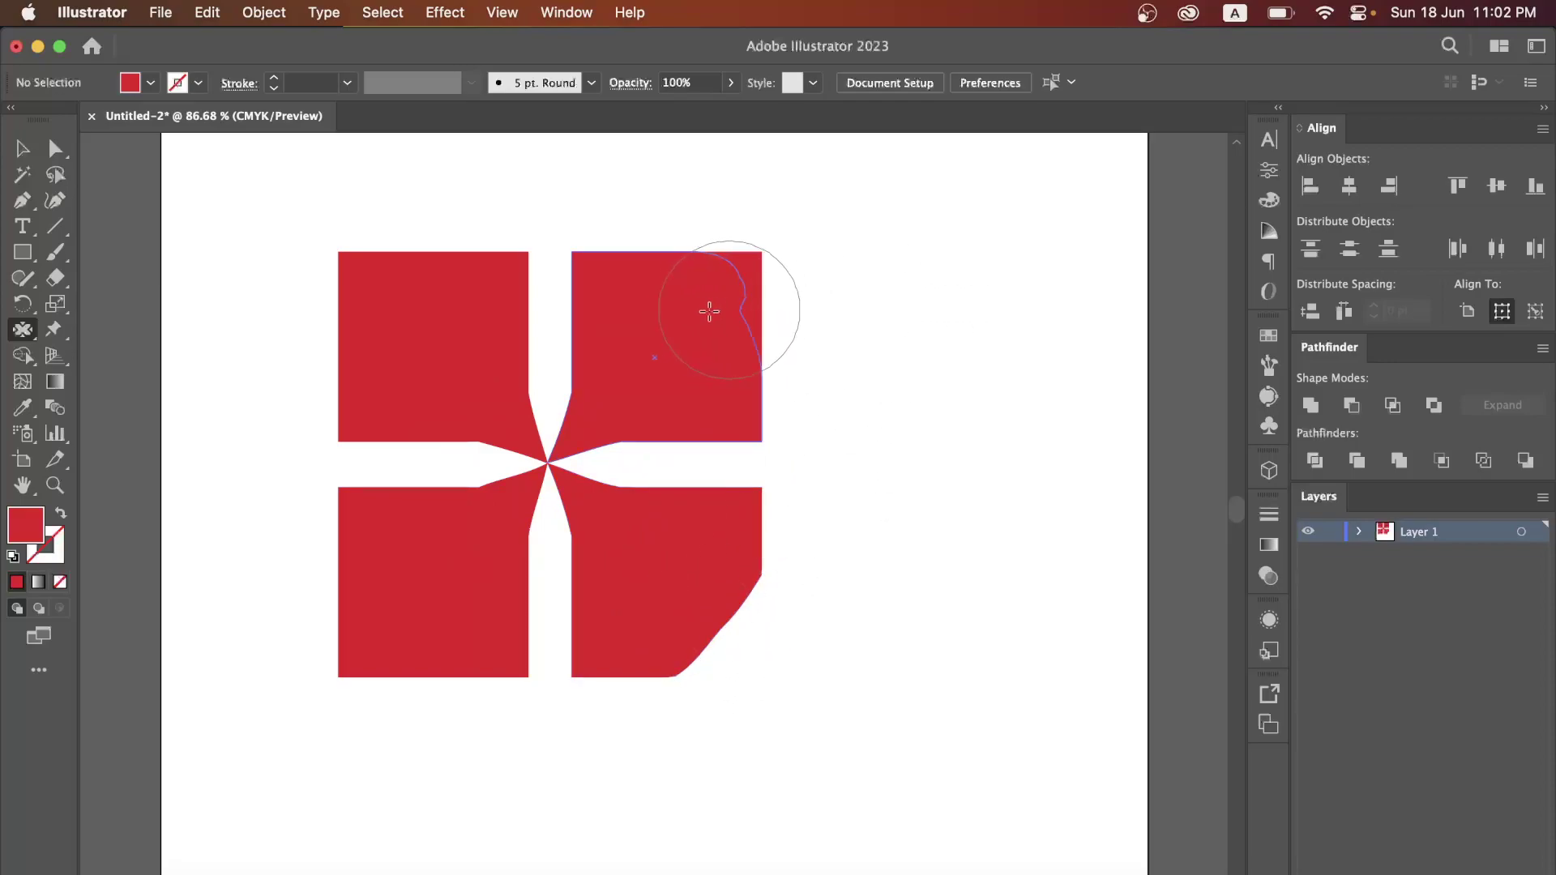
mouse_move(750, 272)
left_mouse_down()
mouse_move(721, 314)
mouse_move(791, 386)
left_mouse_up()
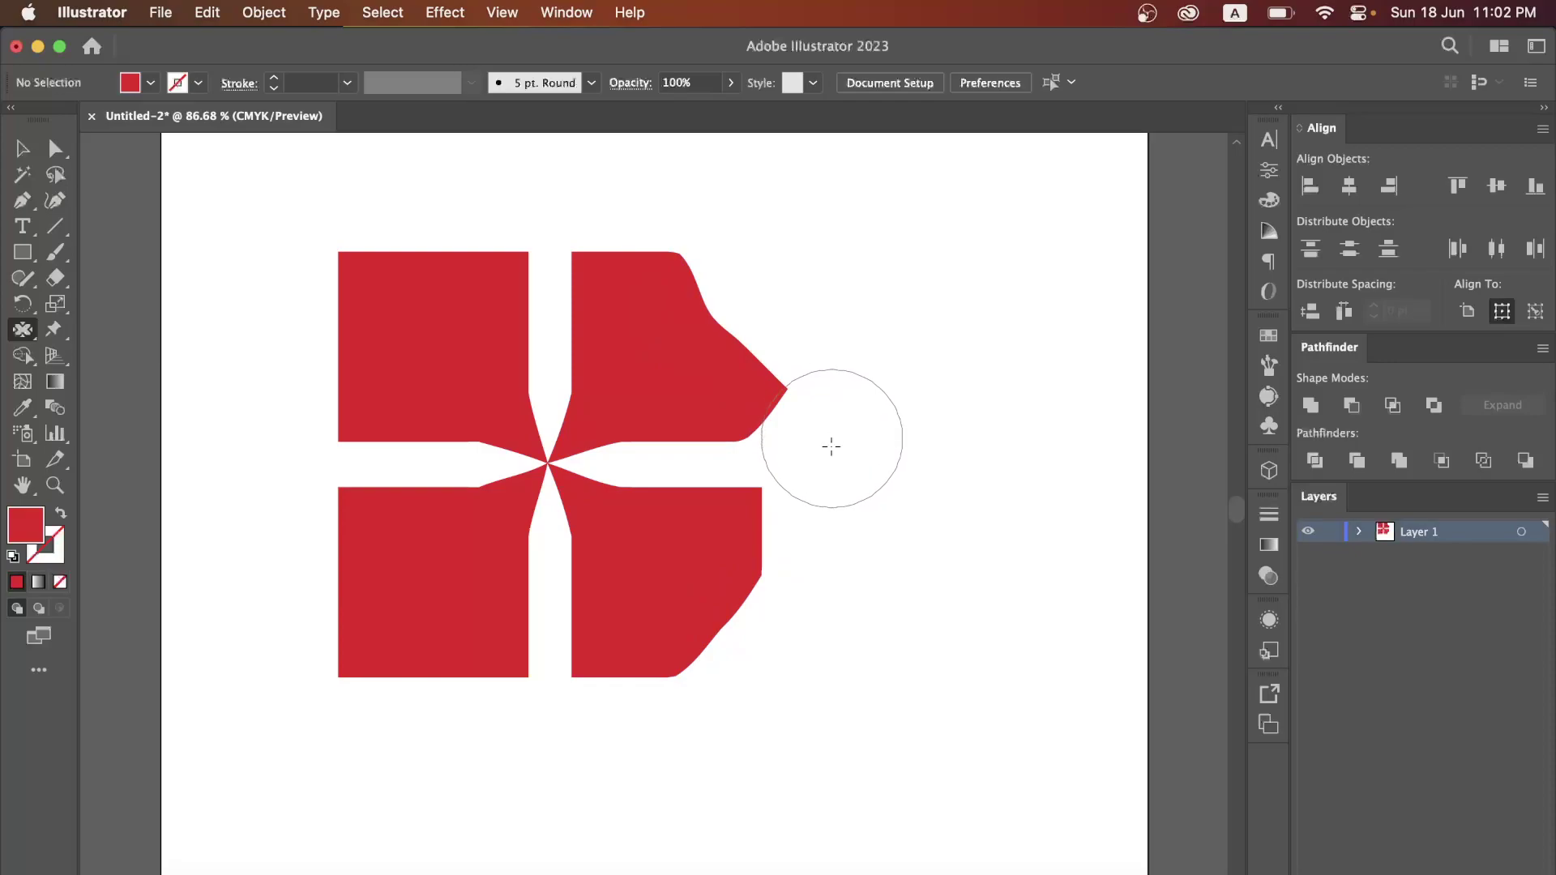
left_click_drag(798, 538, 802, 539)
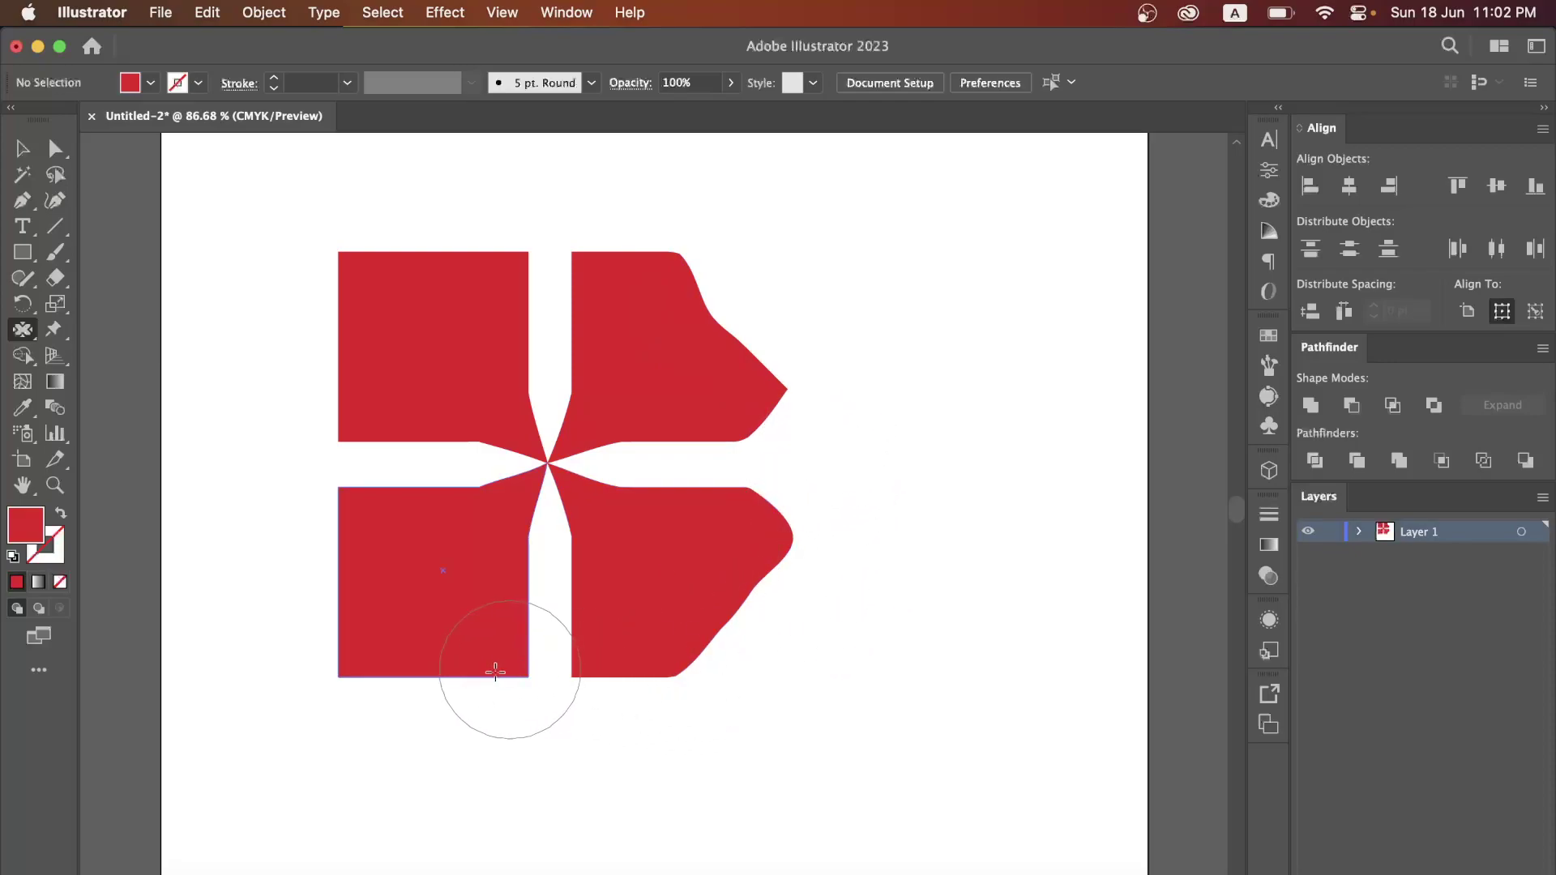
mouse_move(400, 671)
left_mouse_down()
mouse_move(414, 714)
mouse_move(444, 721)
left_mouse_up()
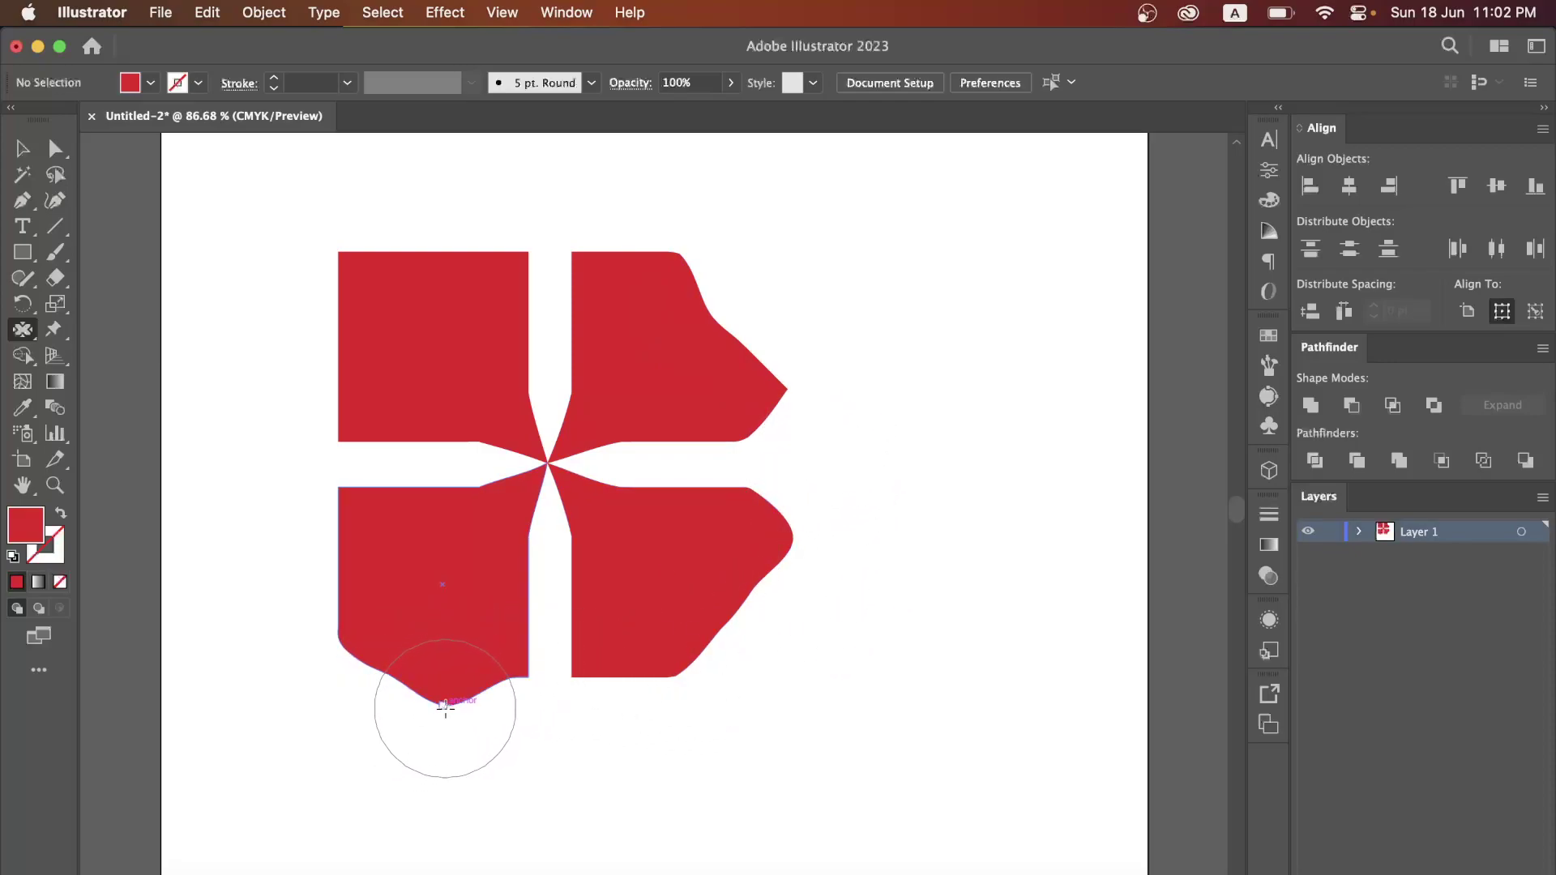
left_click_drag(328, 570, 302, 558)
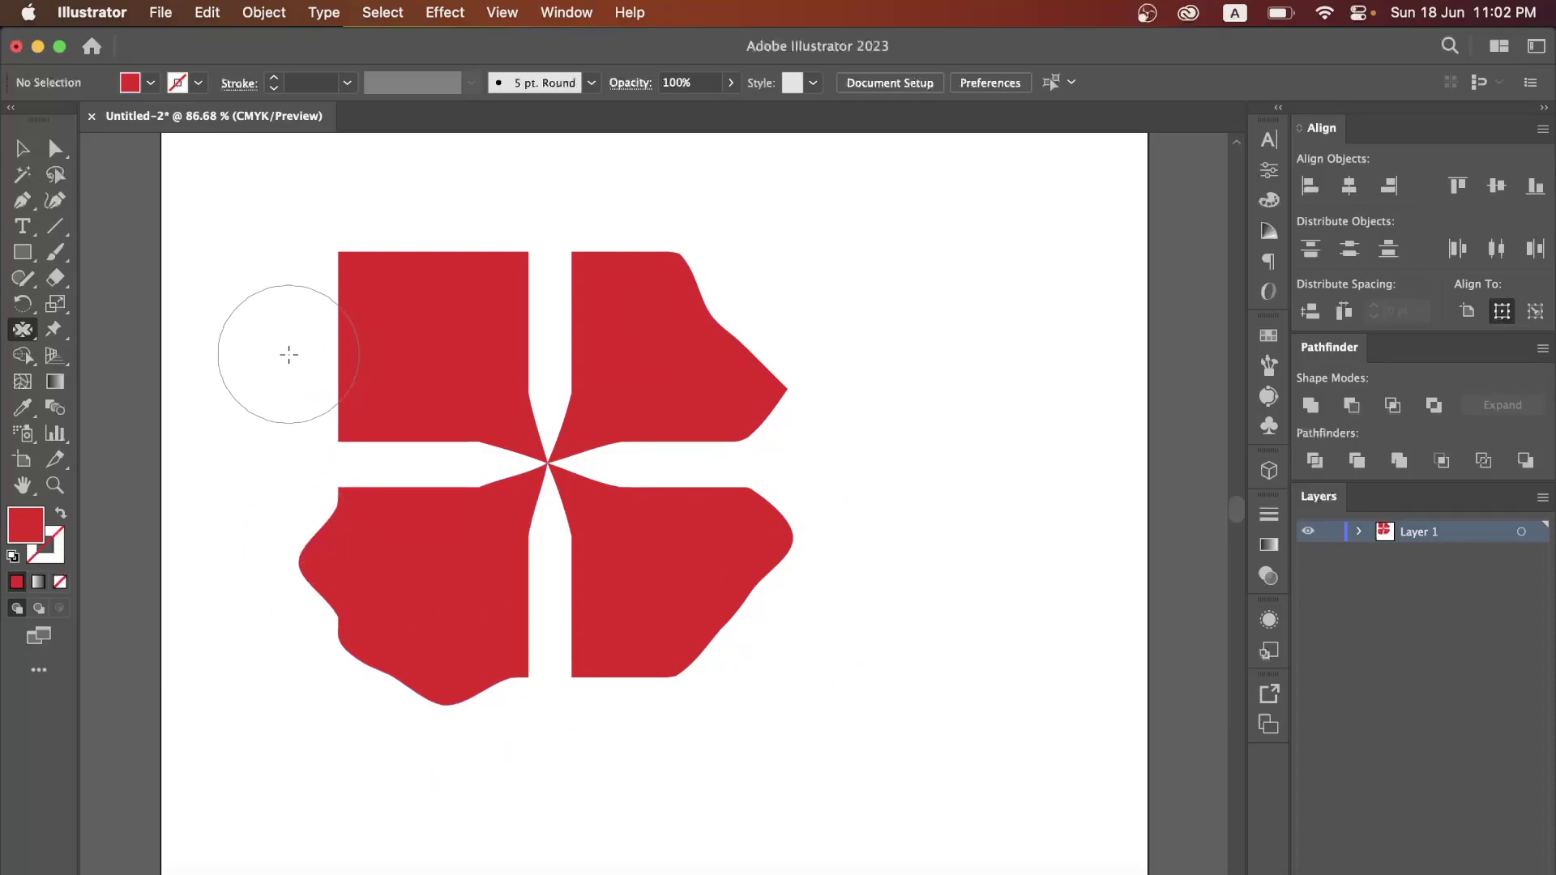
Pull the upper pieces' left and top edges into points and bumps, and push out the lower edges.
left_click_drag(339, 354, 289, 355)
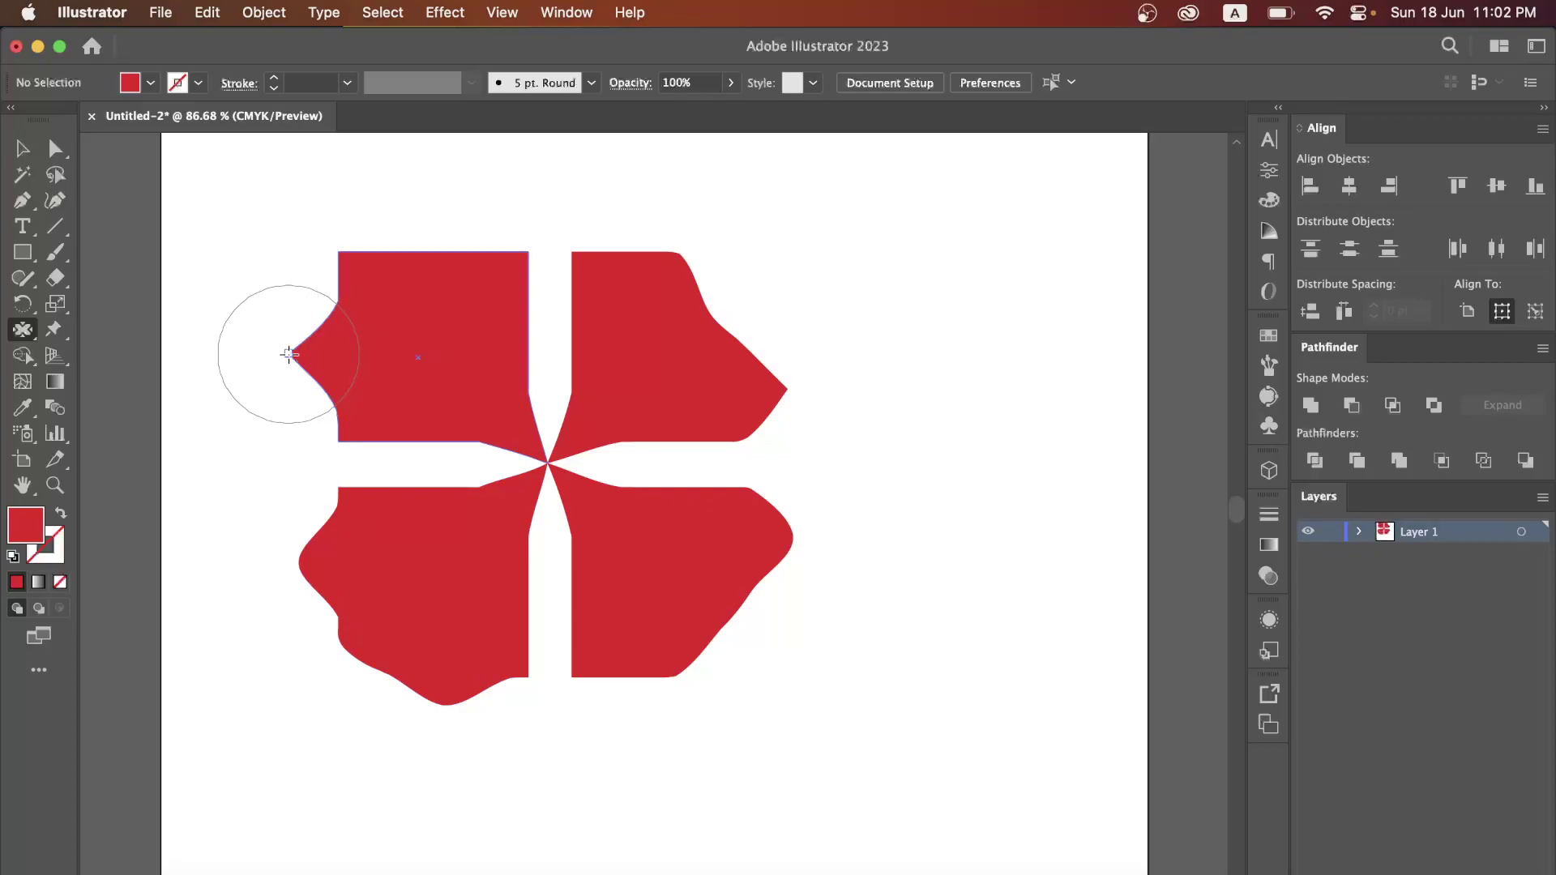
left_click_drag(419, 252, 418, 213)
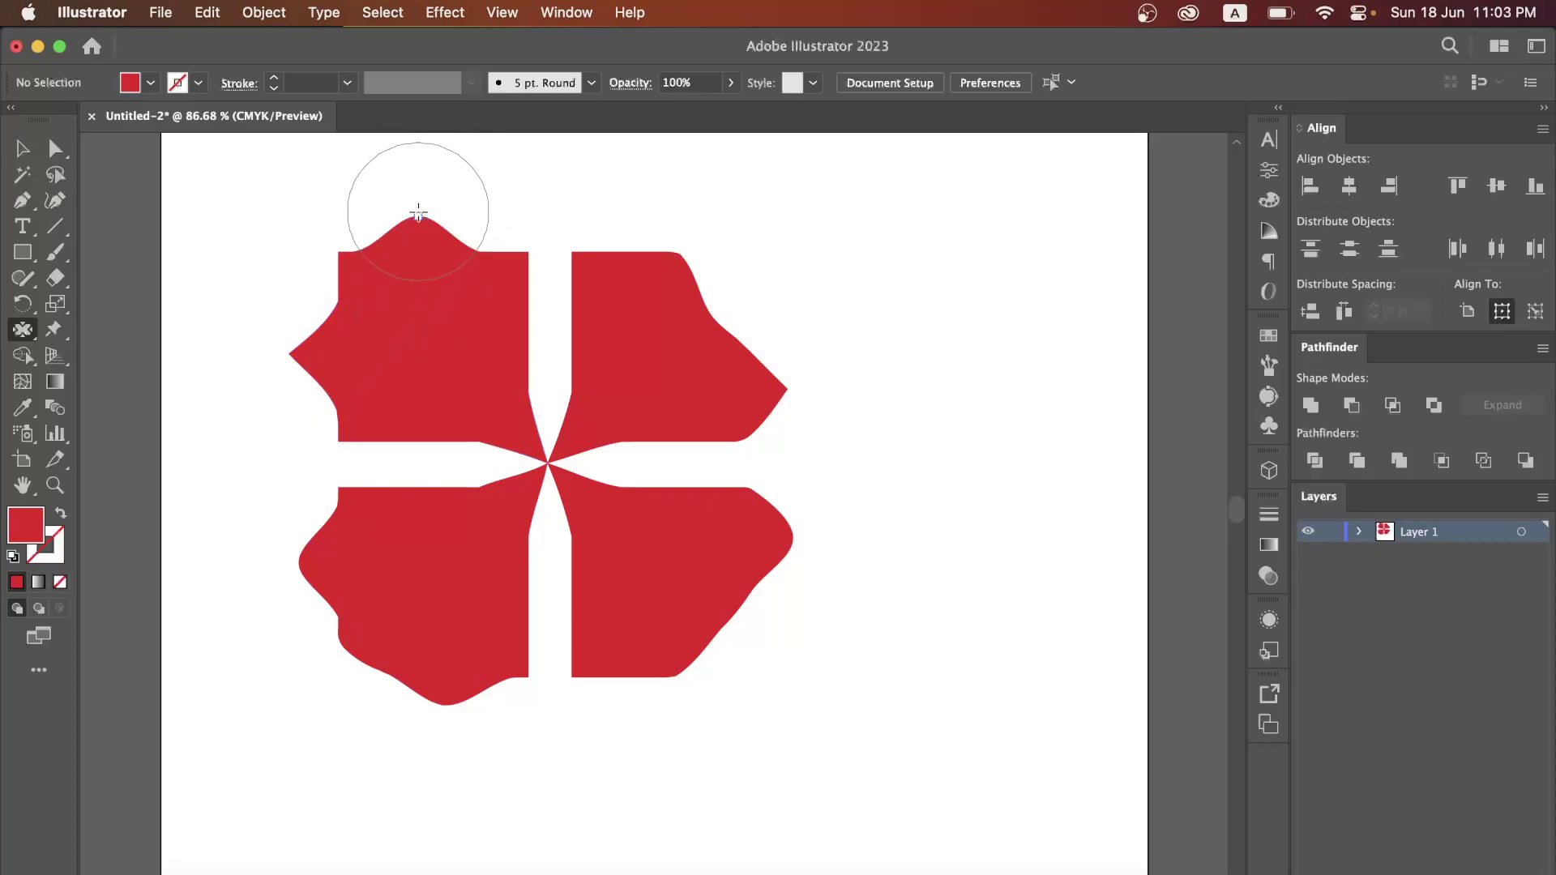
left_click_drag(622, 253, 684, 202)
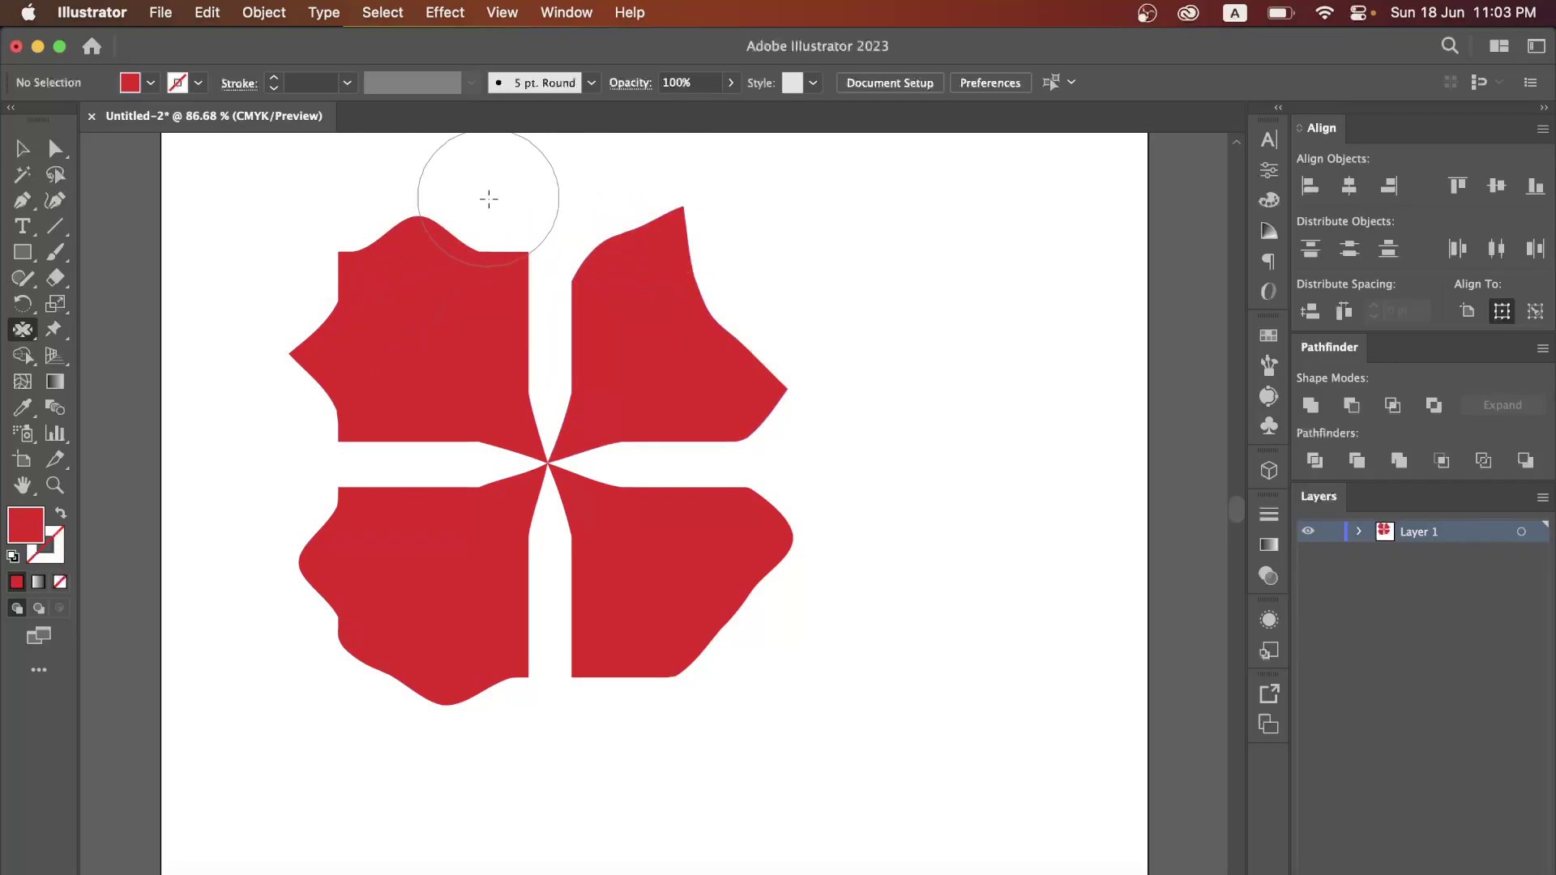
left_click_drag(489, 199, 486, 174)
mouse_move(771, 267)
left_mouse_down()
mouse_move(720, 295)
mouse_move(789, 270)
mouse_move(802, 320)
mouse_move(774, 377)
mouse_move(819, 344)
mouse_move(825, 372)
left_mouse_up()
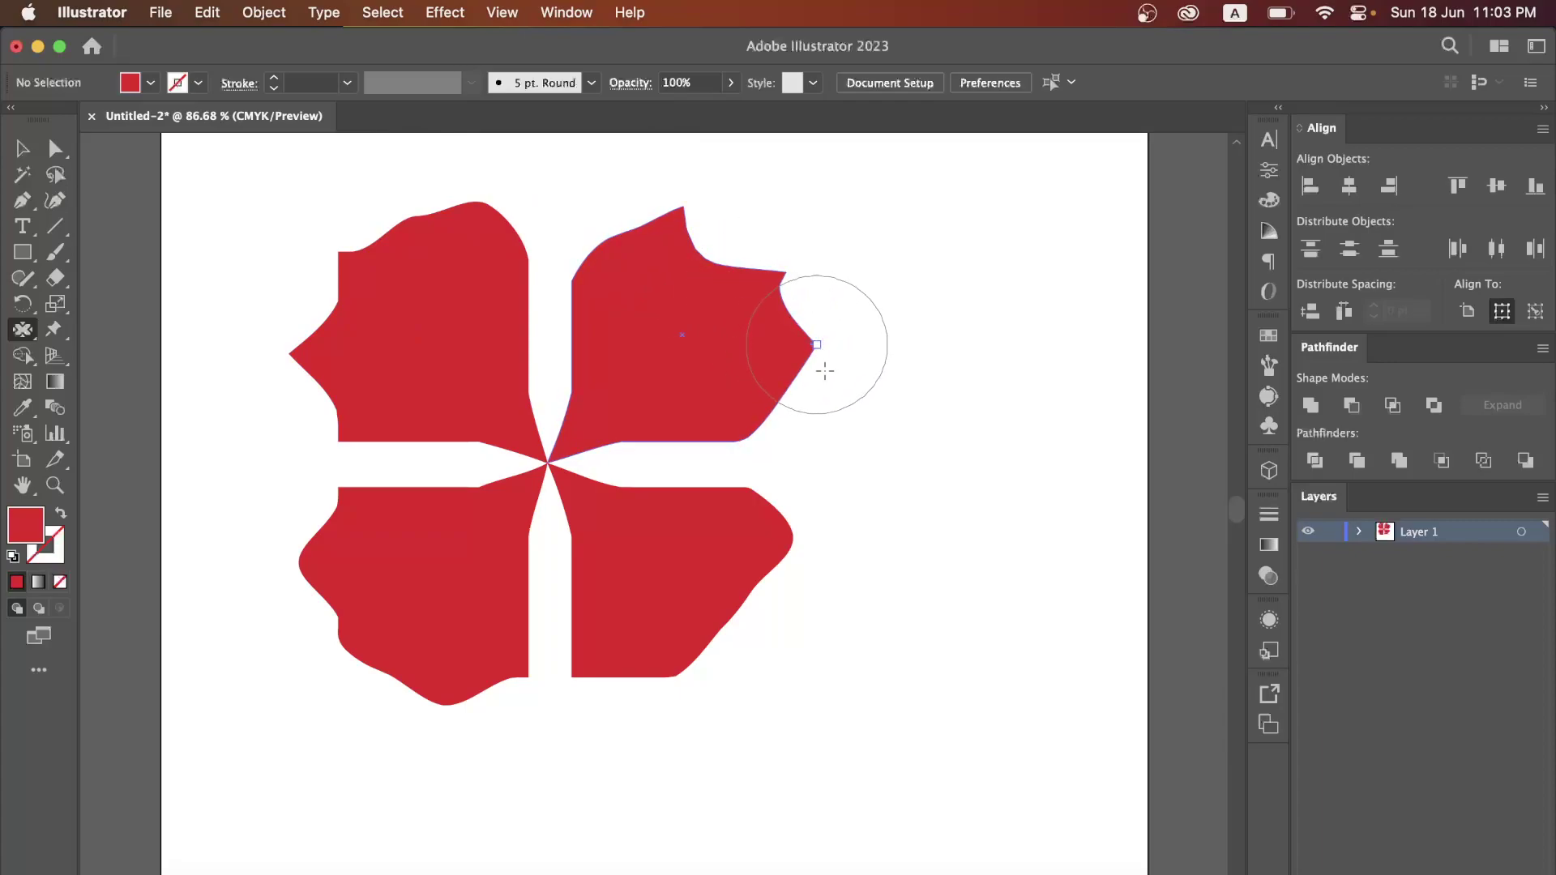
mouse_move(750, 589)
left_mouse_down()
mouse_move(740, 660)
mouse_move(788, 653)
mouse_move(806, 591)
mouse_move(726, 618)
mouse_move(679, 662)
mouse_move(691, 695)
mouse_move(810, 527)
mouse_move(799, 567)
mouse_move(771, 584)
mouse_move(806, 598)
mouse_move(737, 667)
mouse_move(771, 688)
mouse_move(767, 705)
left_mouse_up()
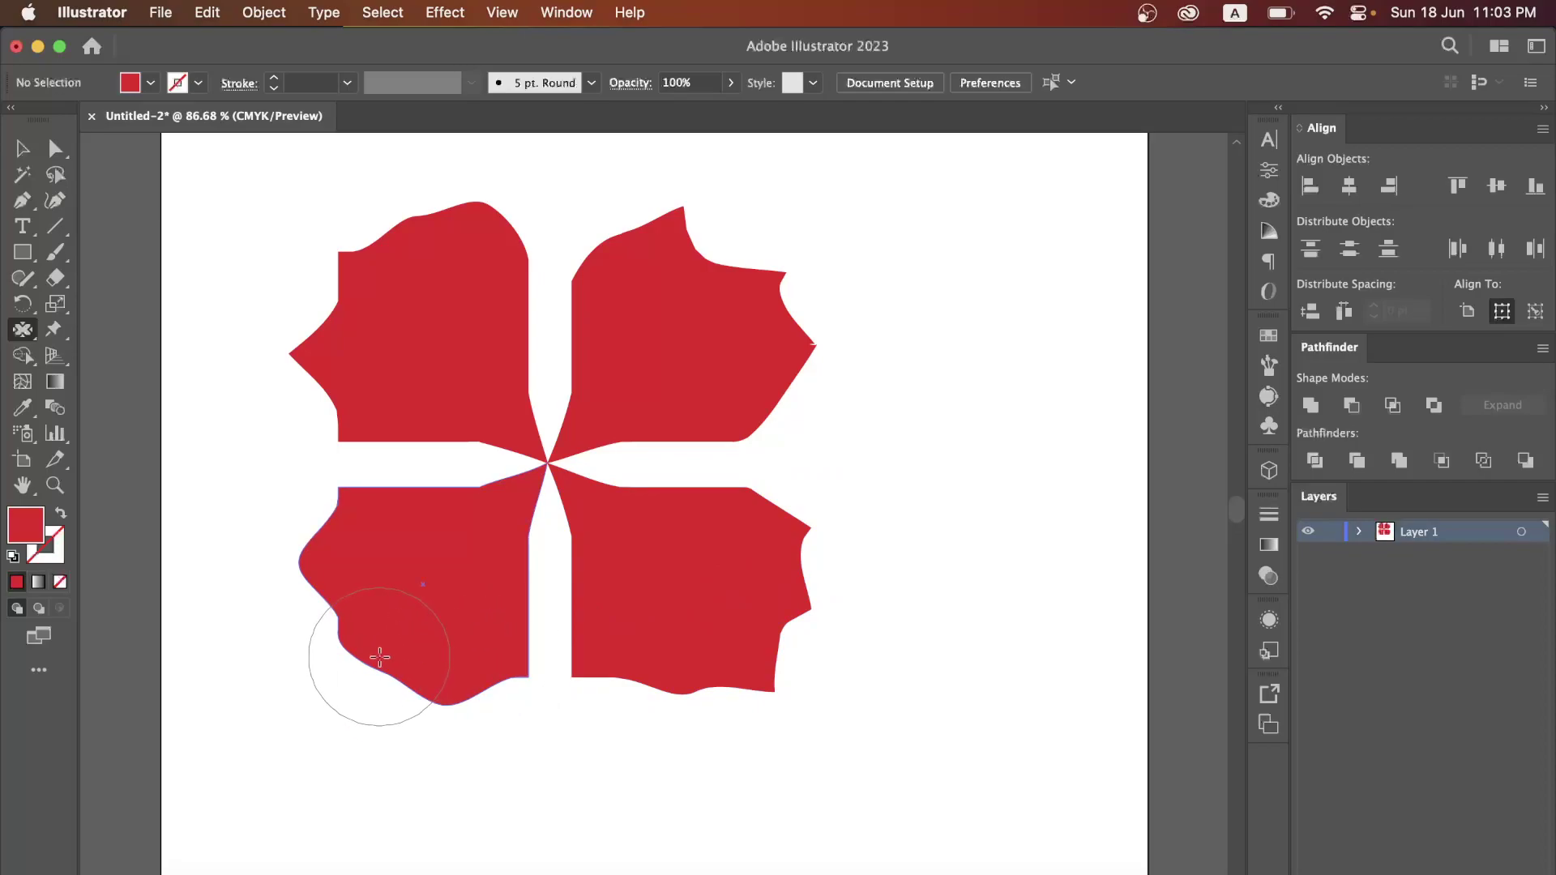
mouse_move(380, 656)
left_mouse_down()
mouse_move(346, 685)
mouse_move(305, 653)
mouse_move(328, 652)
left_mouse_up()
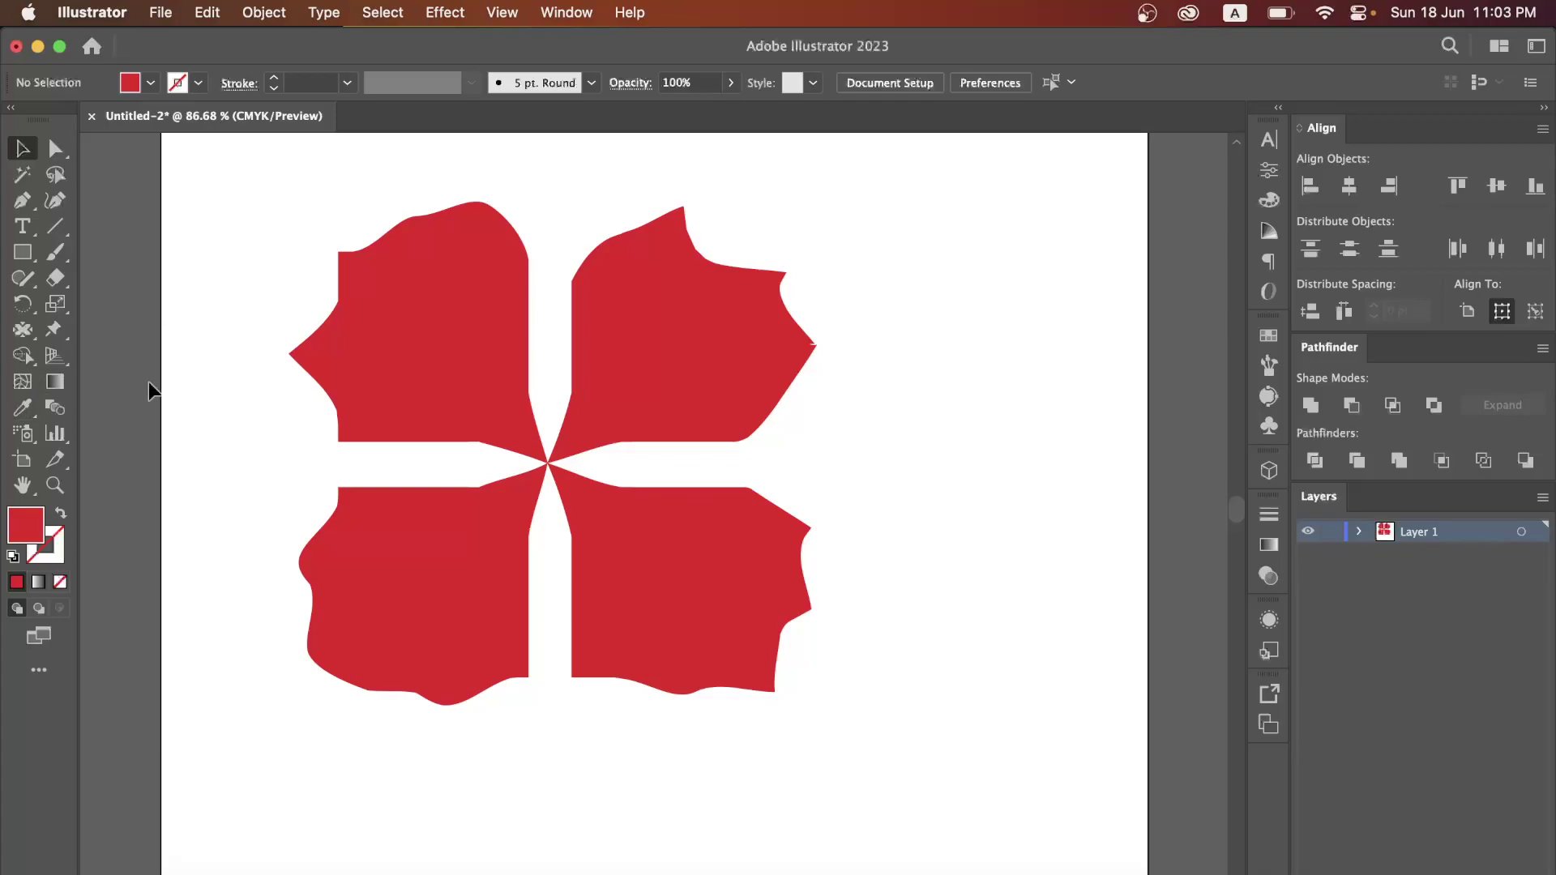
left_click_drag(312, 216, 745, 692)
Delete the warped flower pieces and draw a new red square near the page centre.
key("Delete")
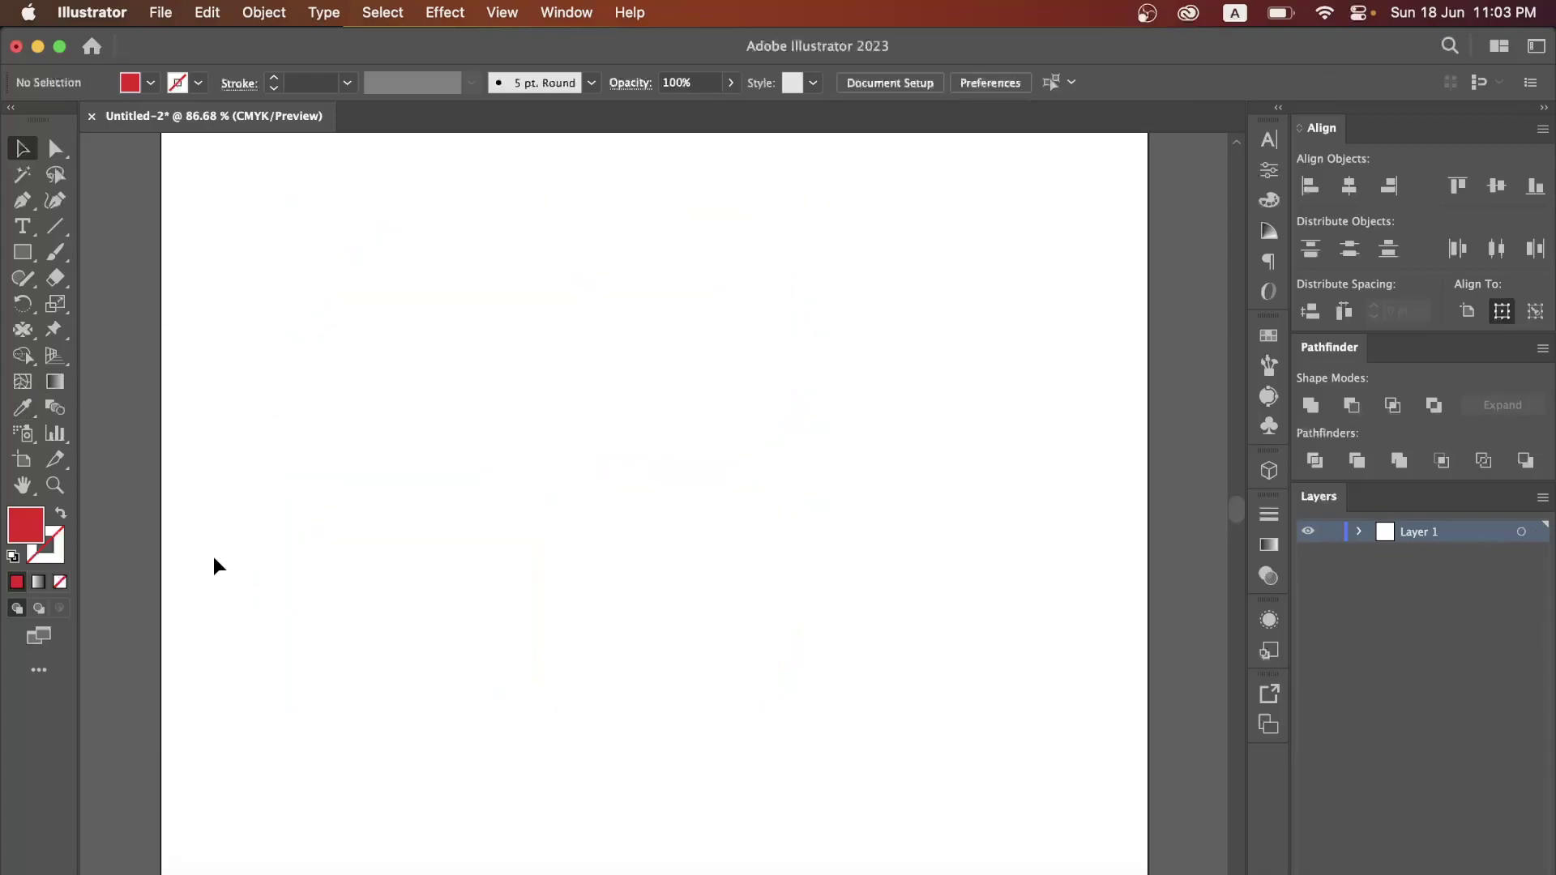
left_click(21, 336)
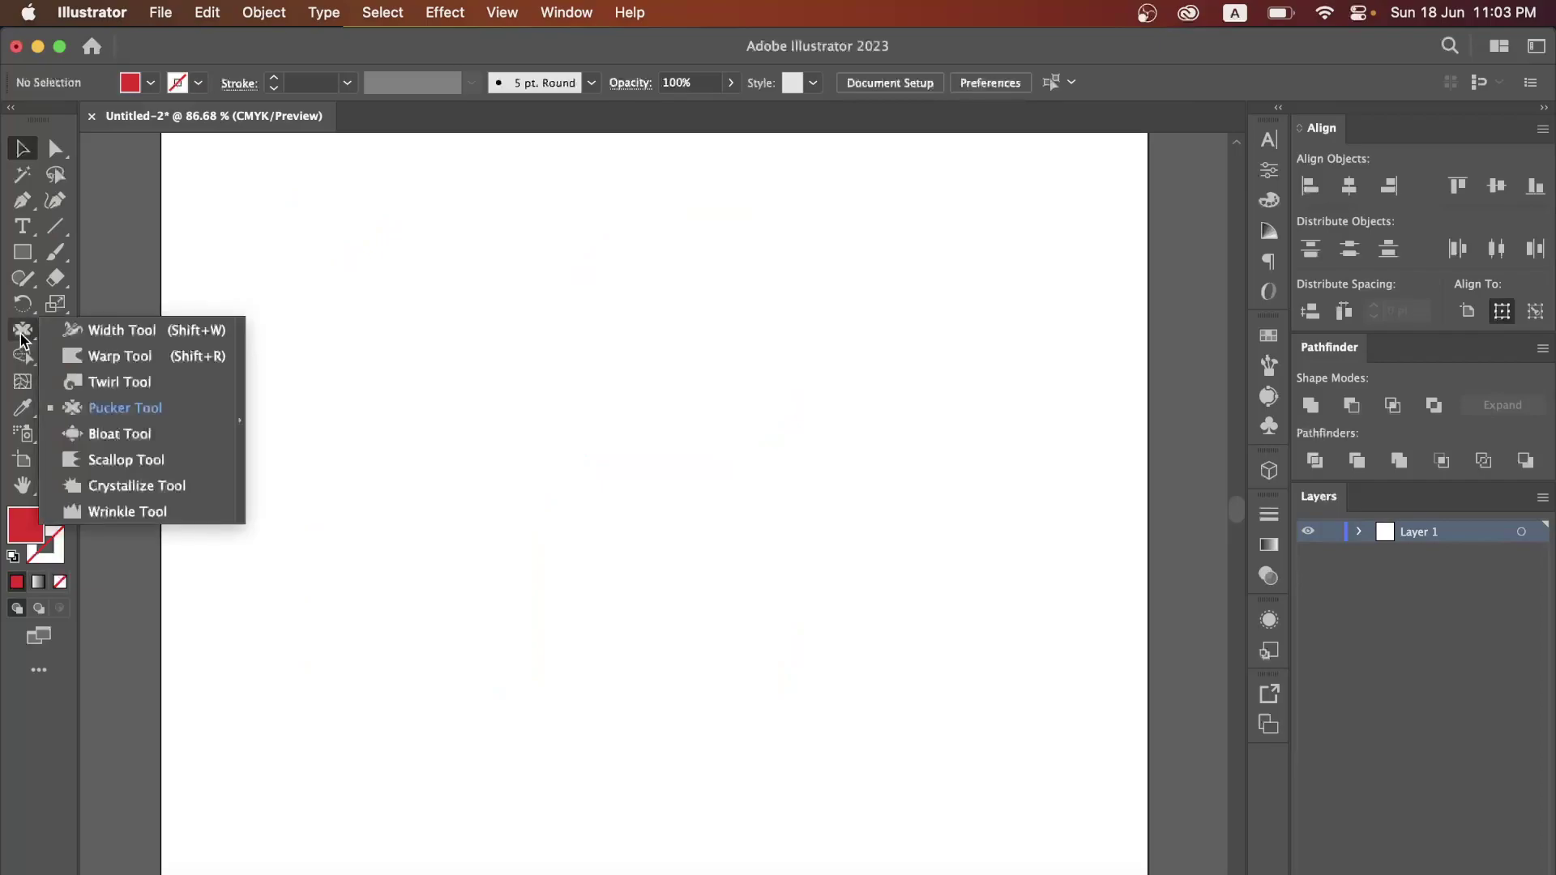
left_click(134, 436)
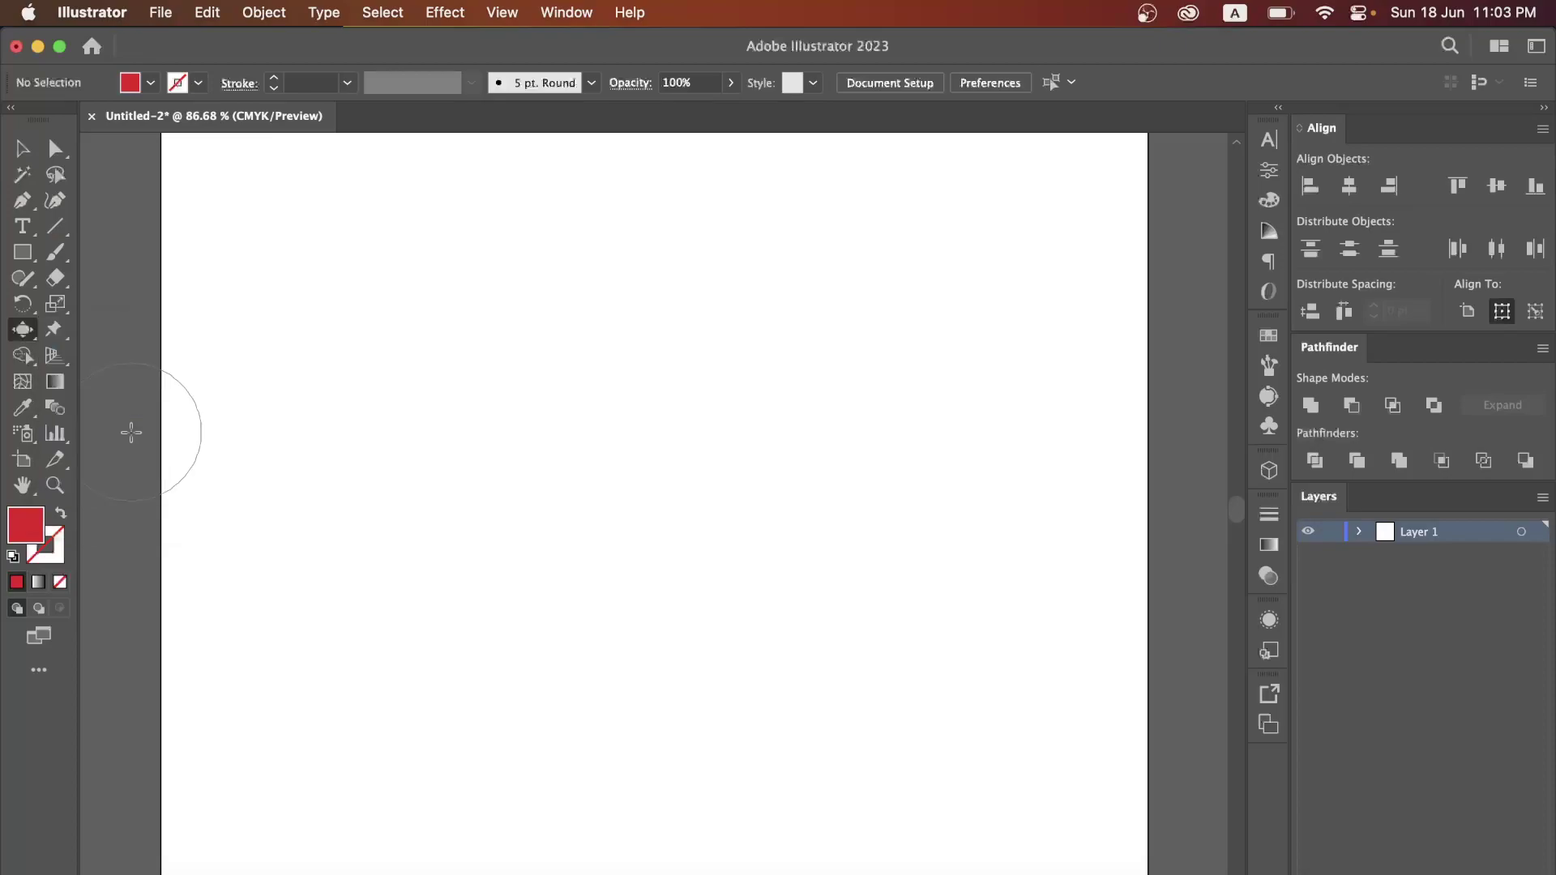
left_click(18, 259)
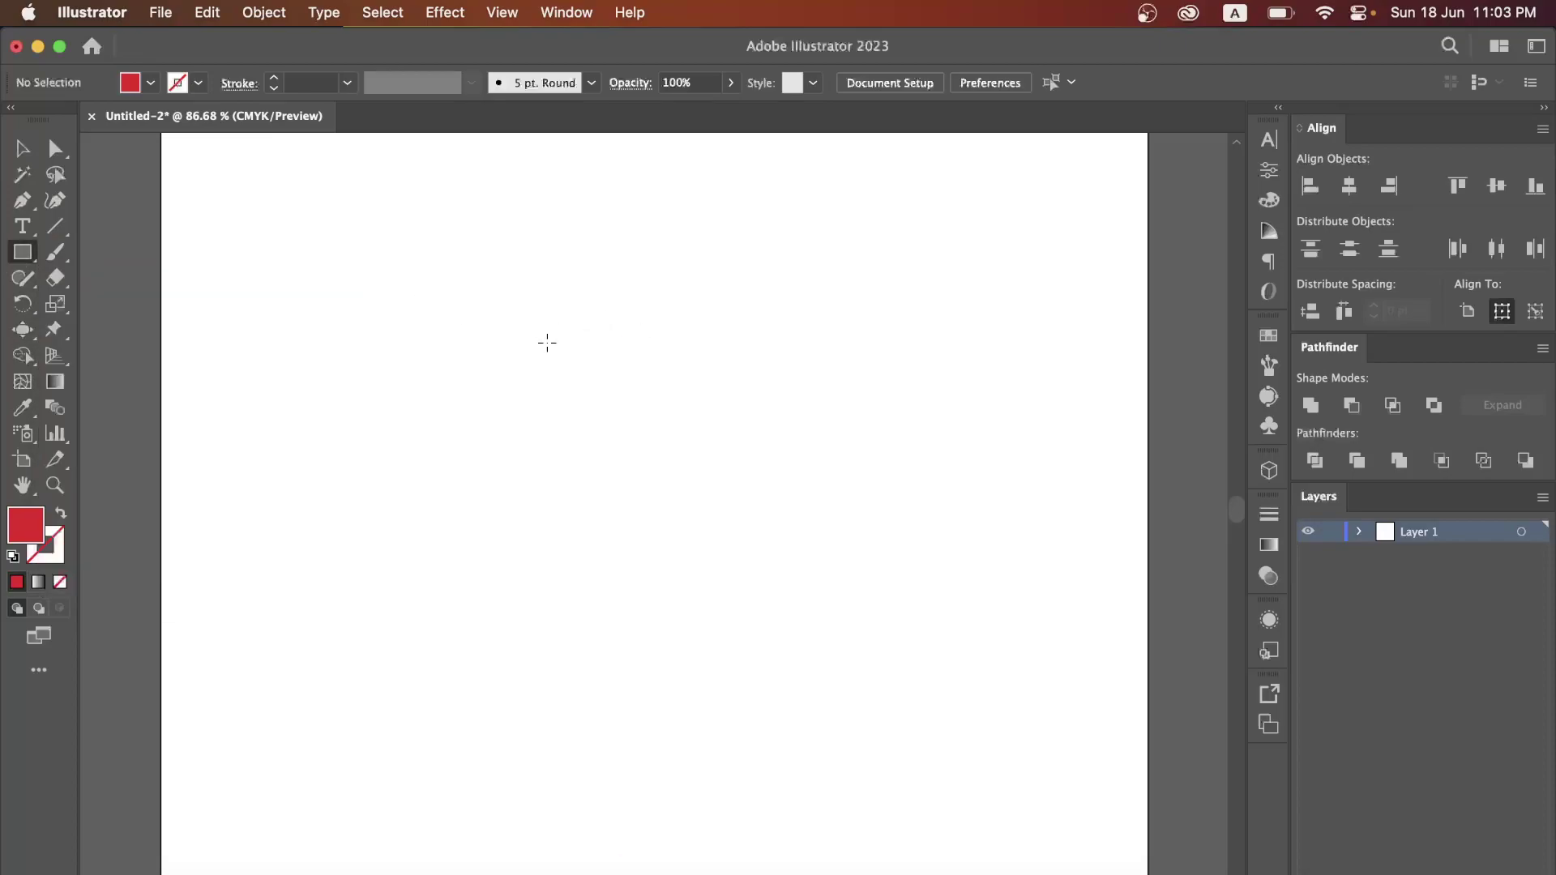
mouse_move(501, 364)
left_mouse_down()
mouse_move(788, 620)
mouse_move(724, 622)
mouse_move(742, 618)
mouse_move(741, 592)
mouse_move(722, 584)
left_mouse_up()
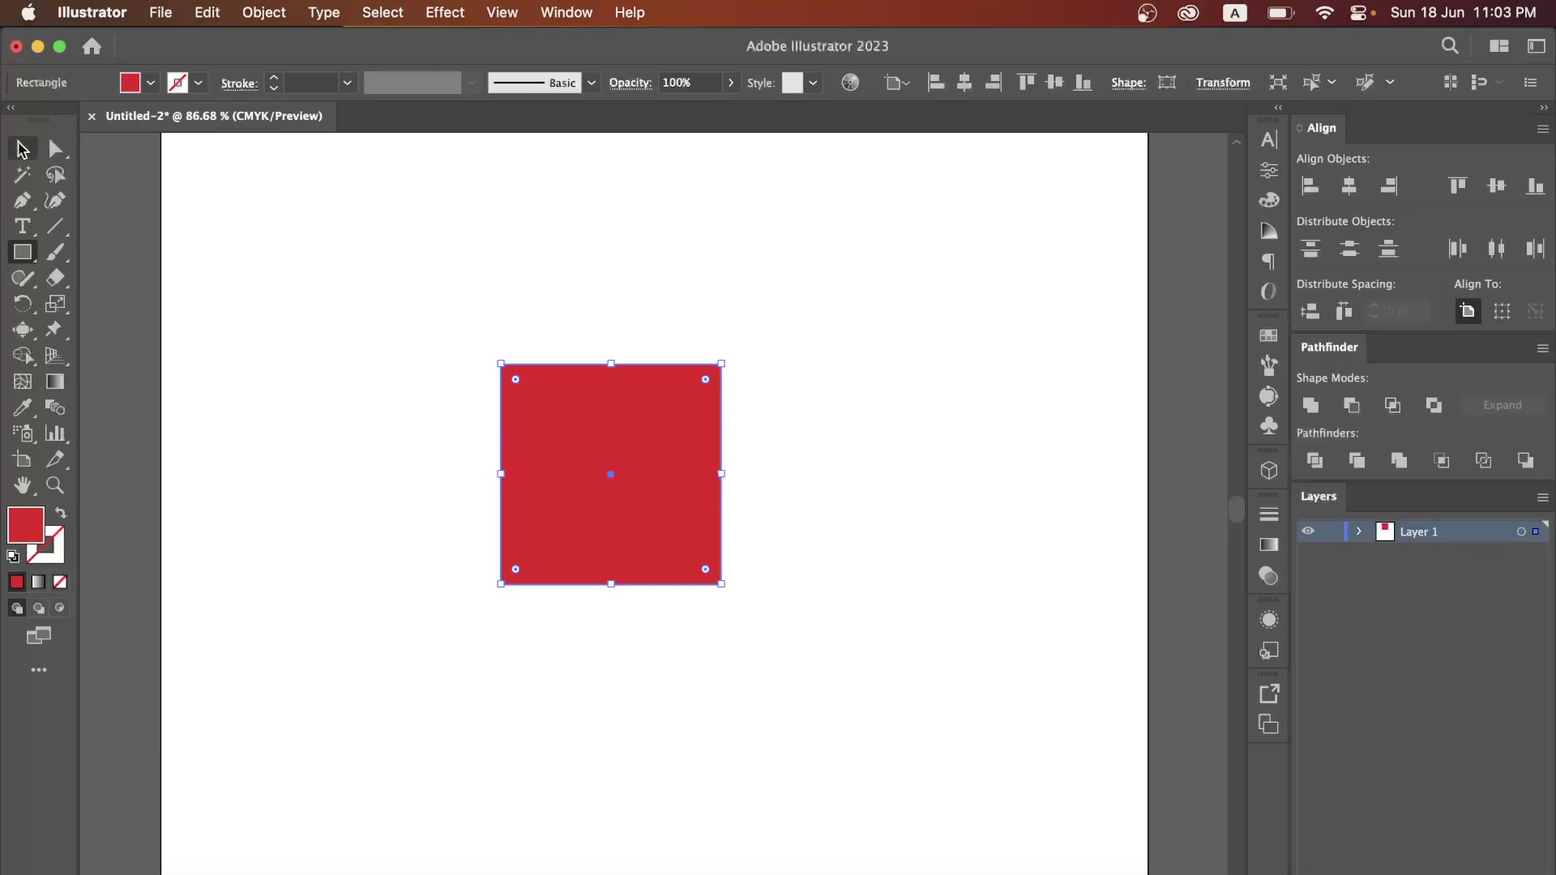
Alt-drag copies of the red square into an evenly spaced two-by-two grid.
left_click(21, 151)
left_click_drag(615, 463, 666, 356)
left_click_drag(682, 533, 428, 366)
left_click_drag(625, 406, 626, 675)
left_click(995, 478)
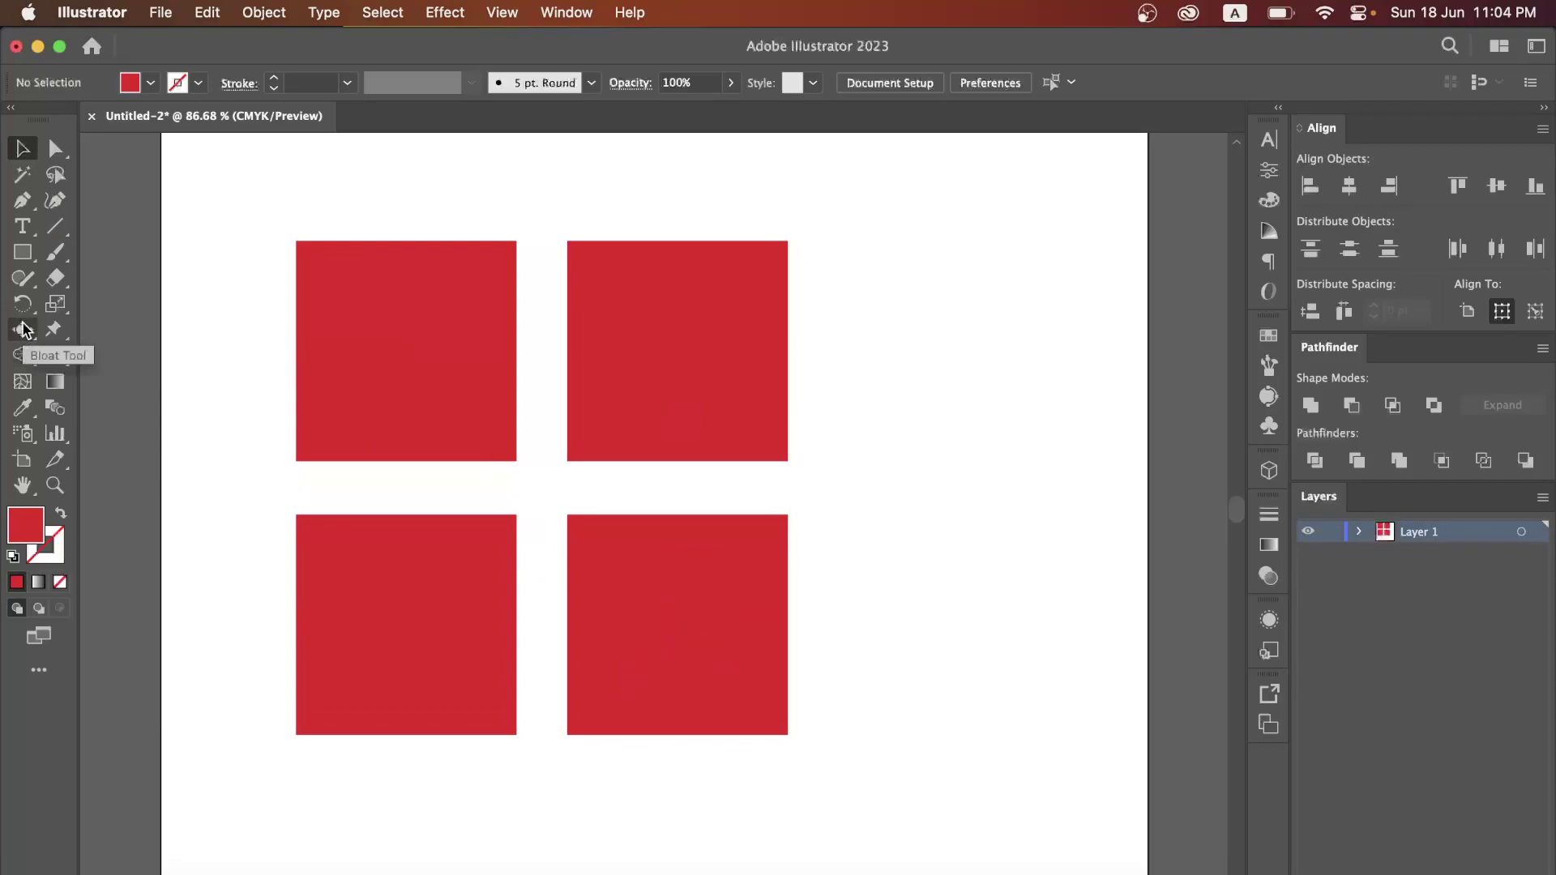
Use the Bloat tool to cut curved bites into each red square's outer corner.
left_click(23, 329)
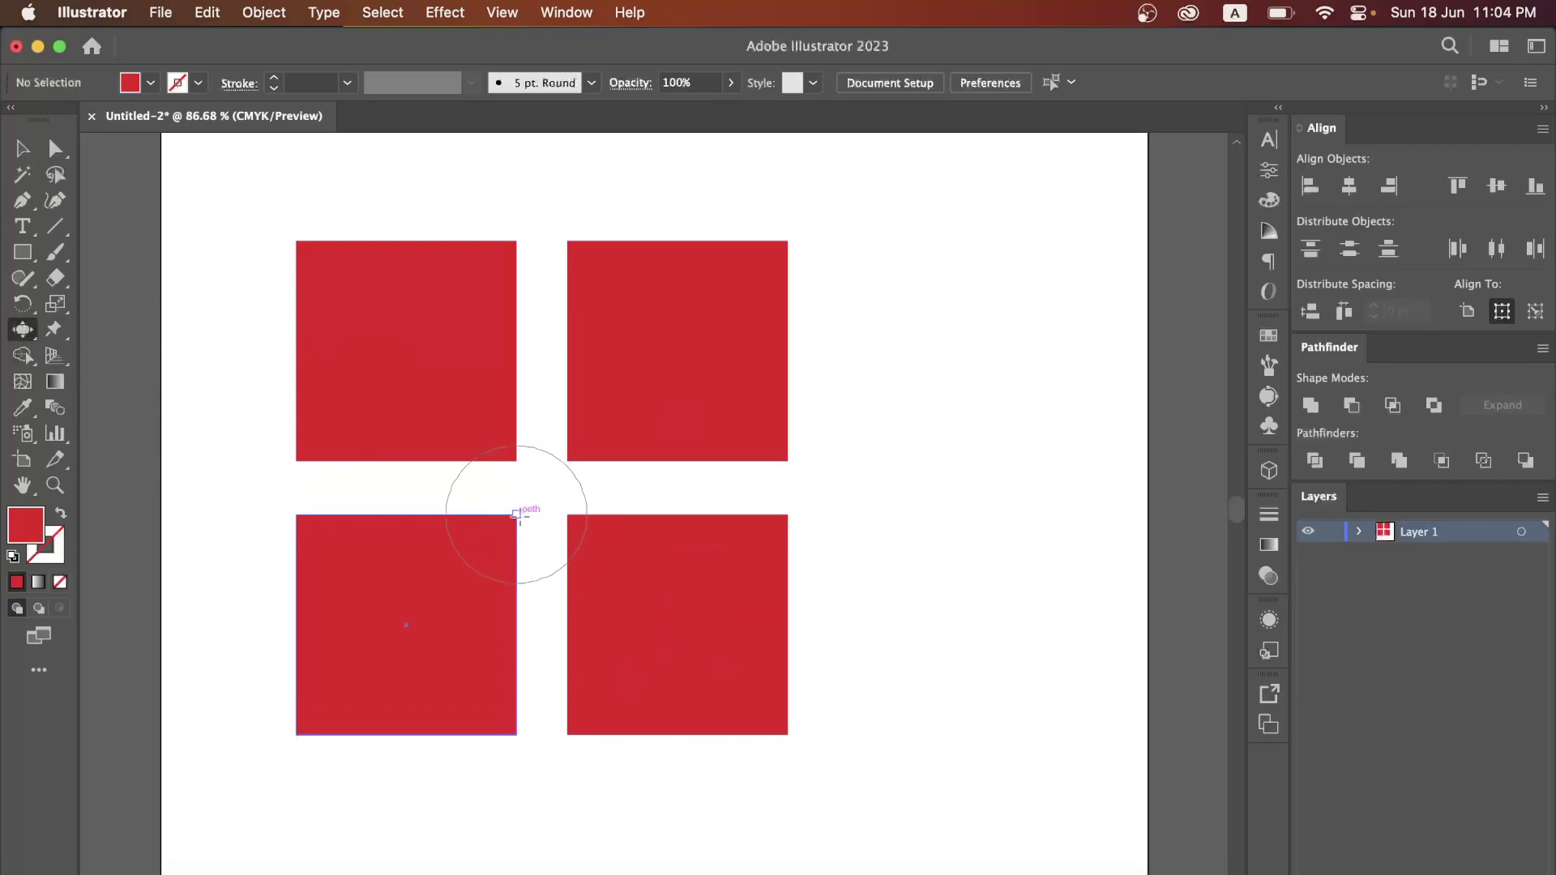
left_click(540, 484)
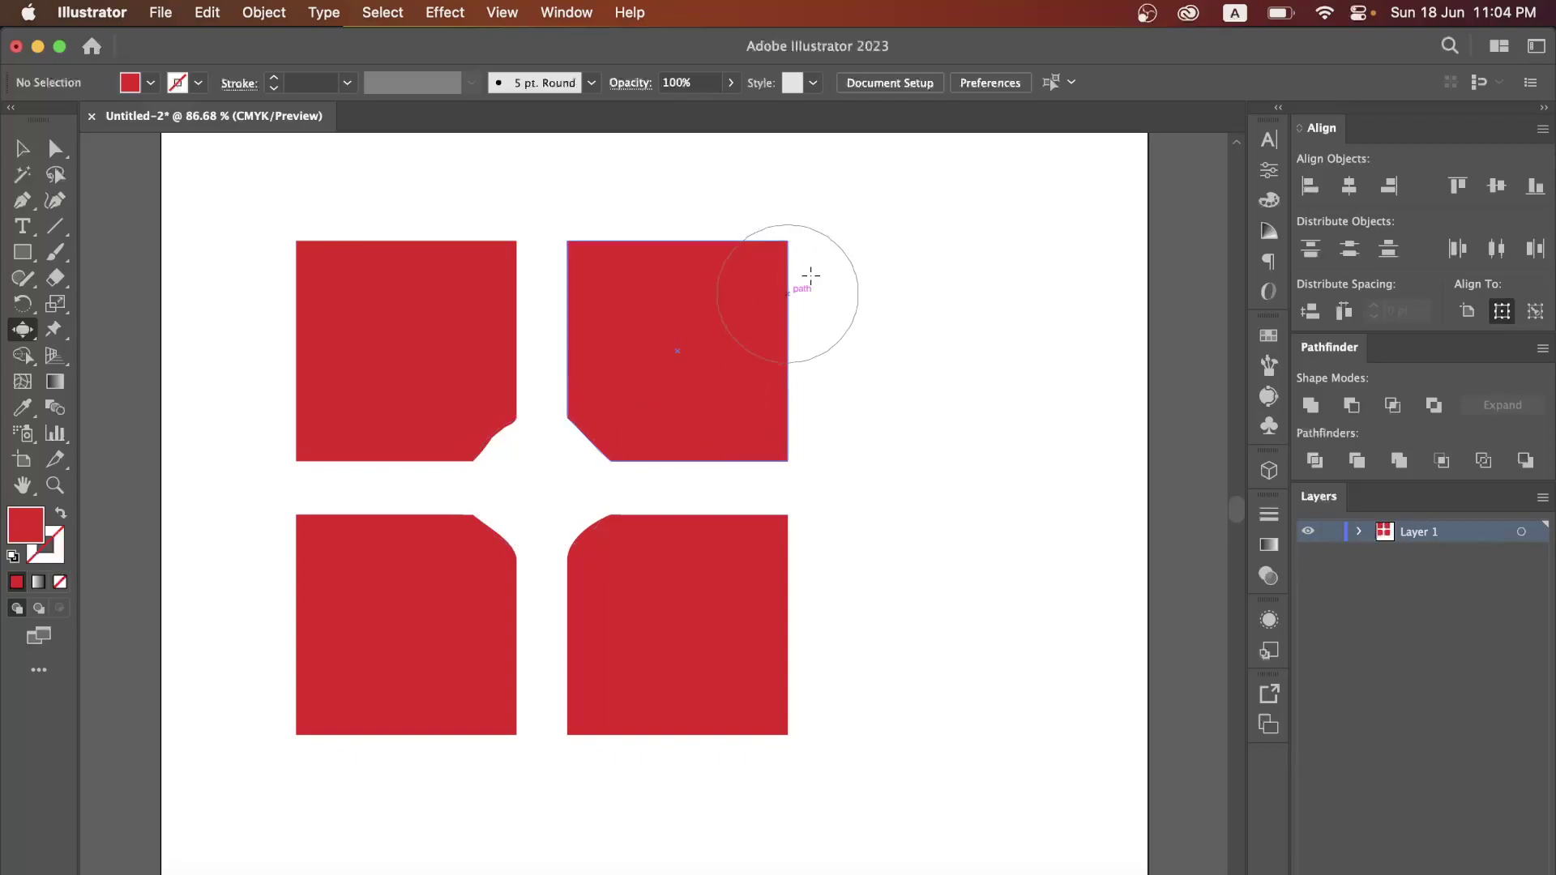
left_click(812, 243)
mouse_move(813, 245)
left_mouse_down()
mouse_move(784, 233)
mouse_move(802, 226)
left_mouse_up()
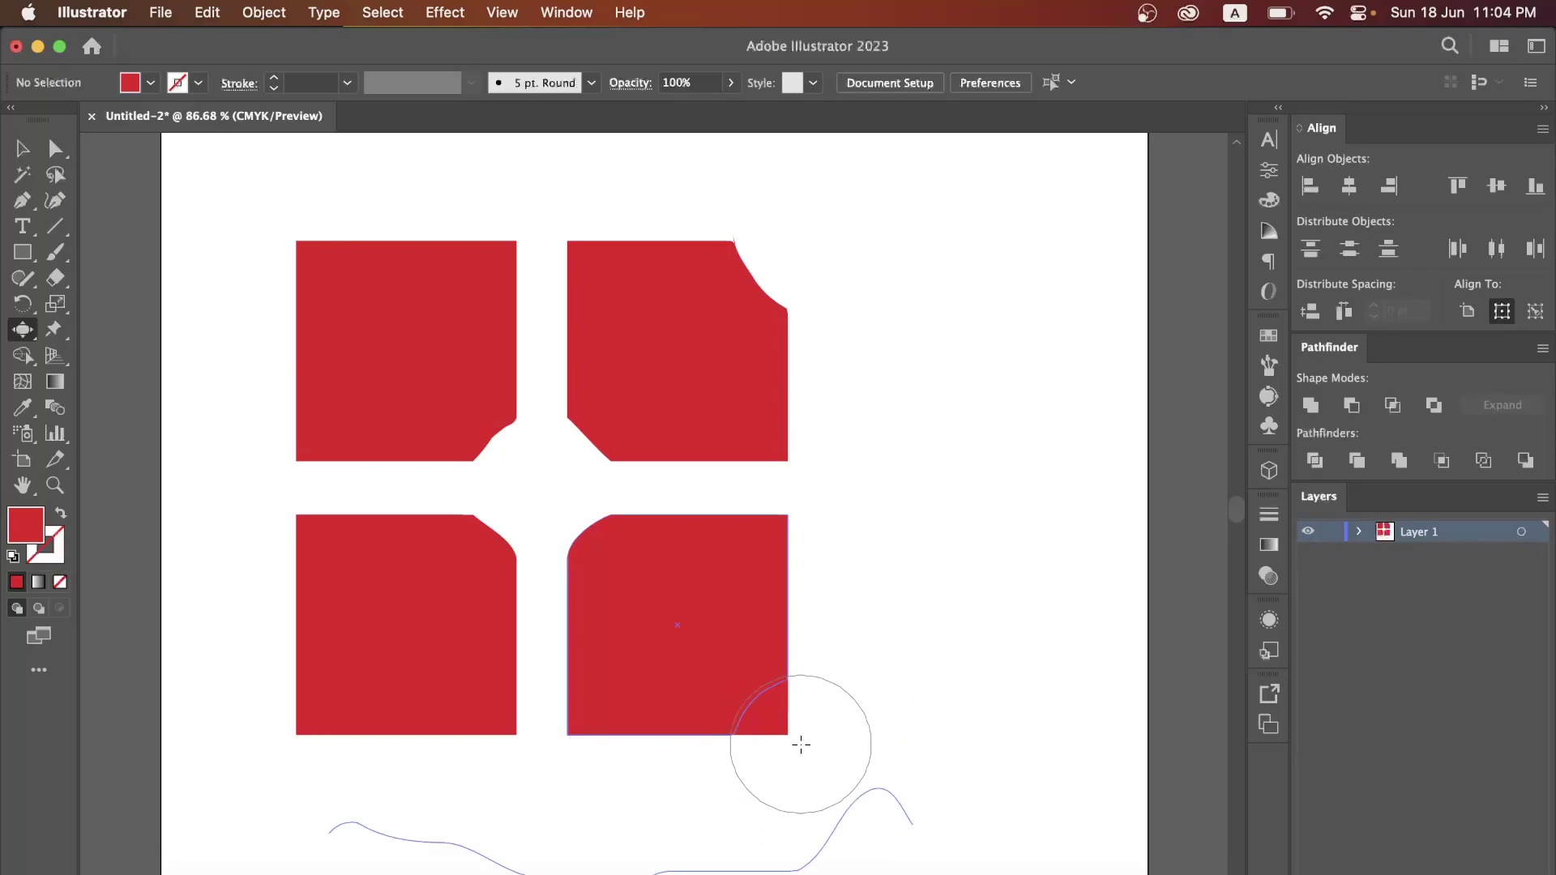
left_click(801, 744)
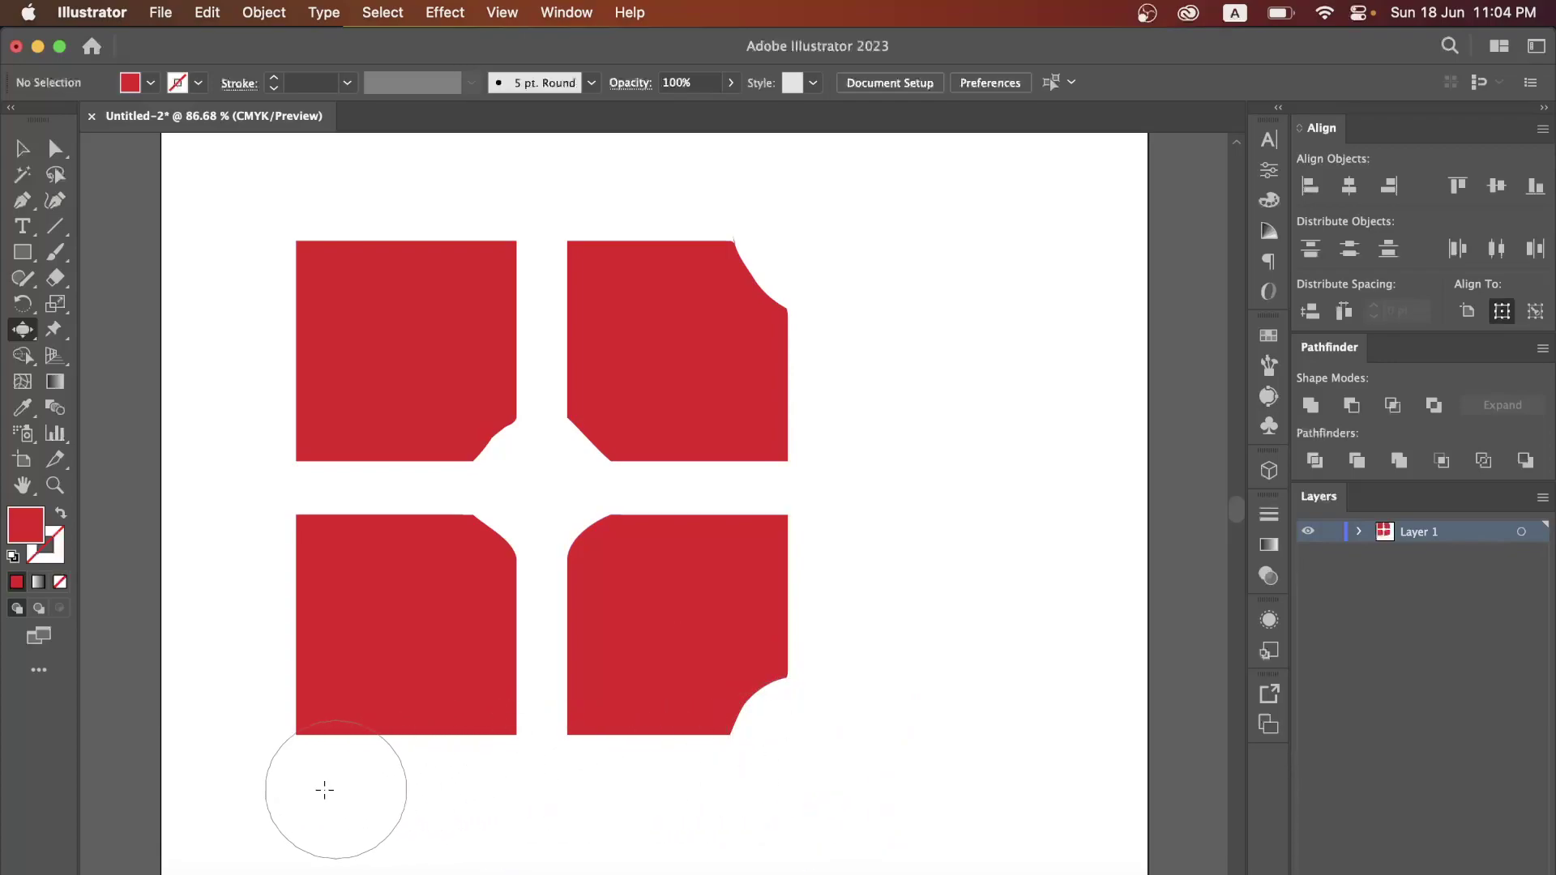
left_click(282, 754)
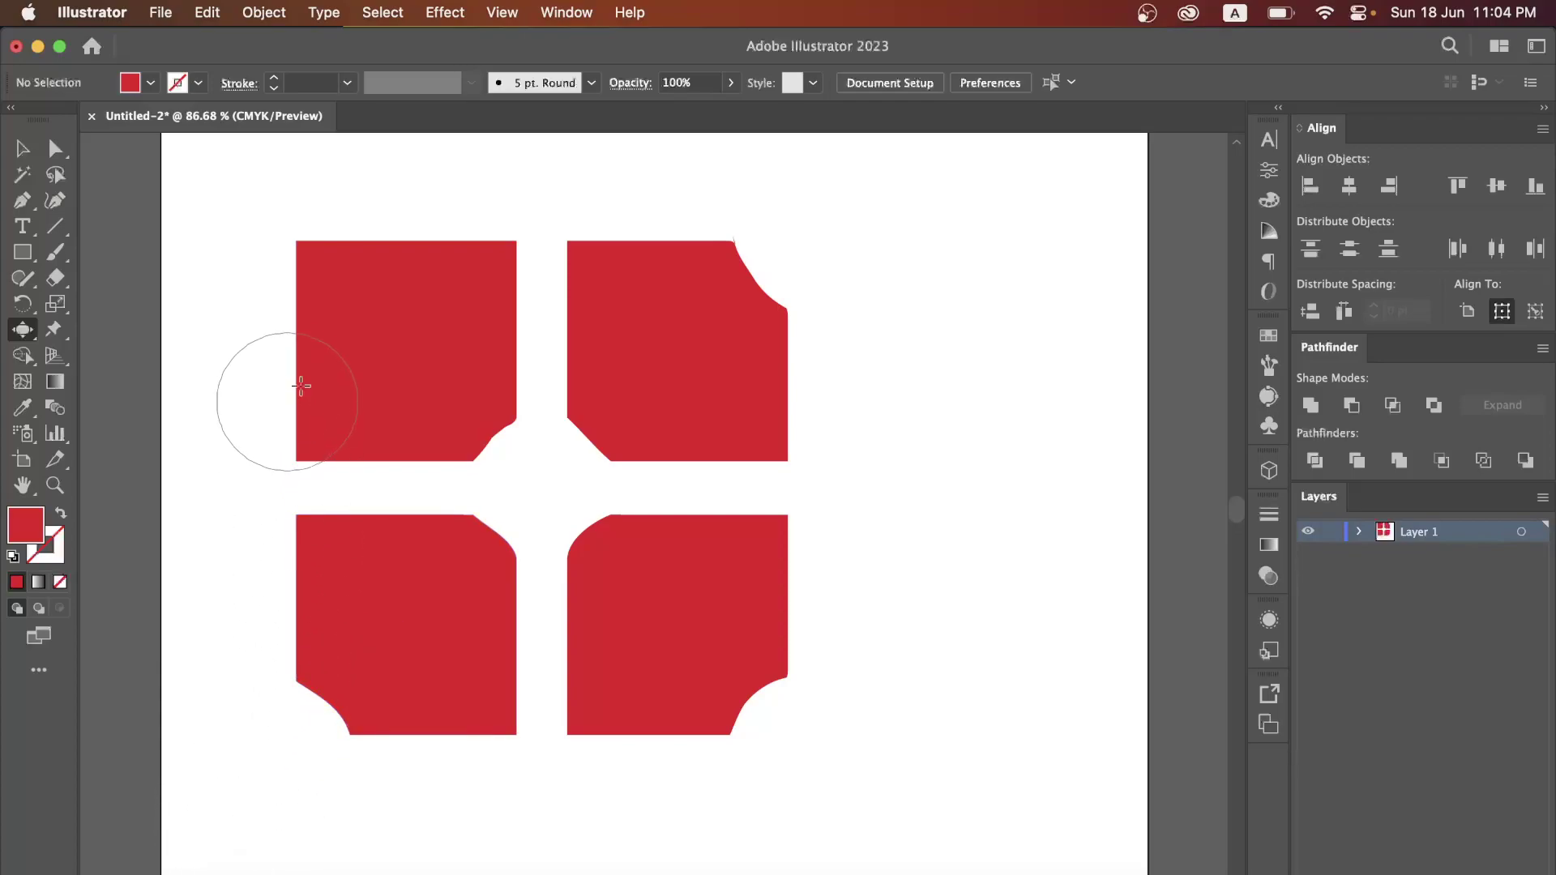
left_click_drag(313, 247, 287, 225)
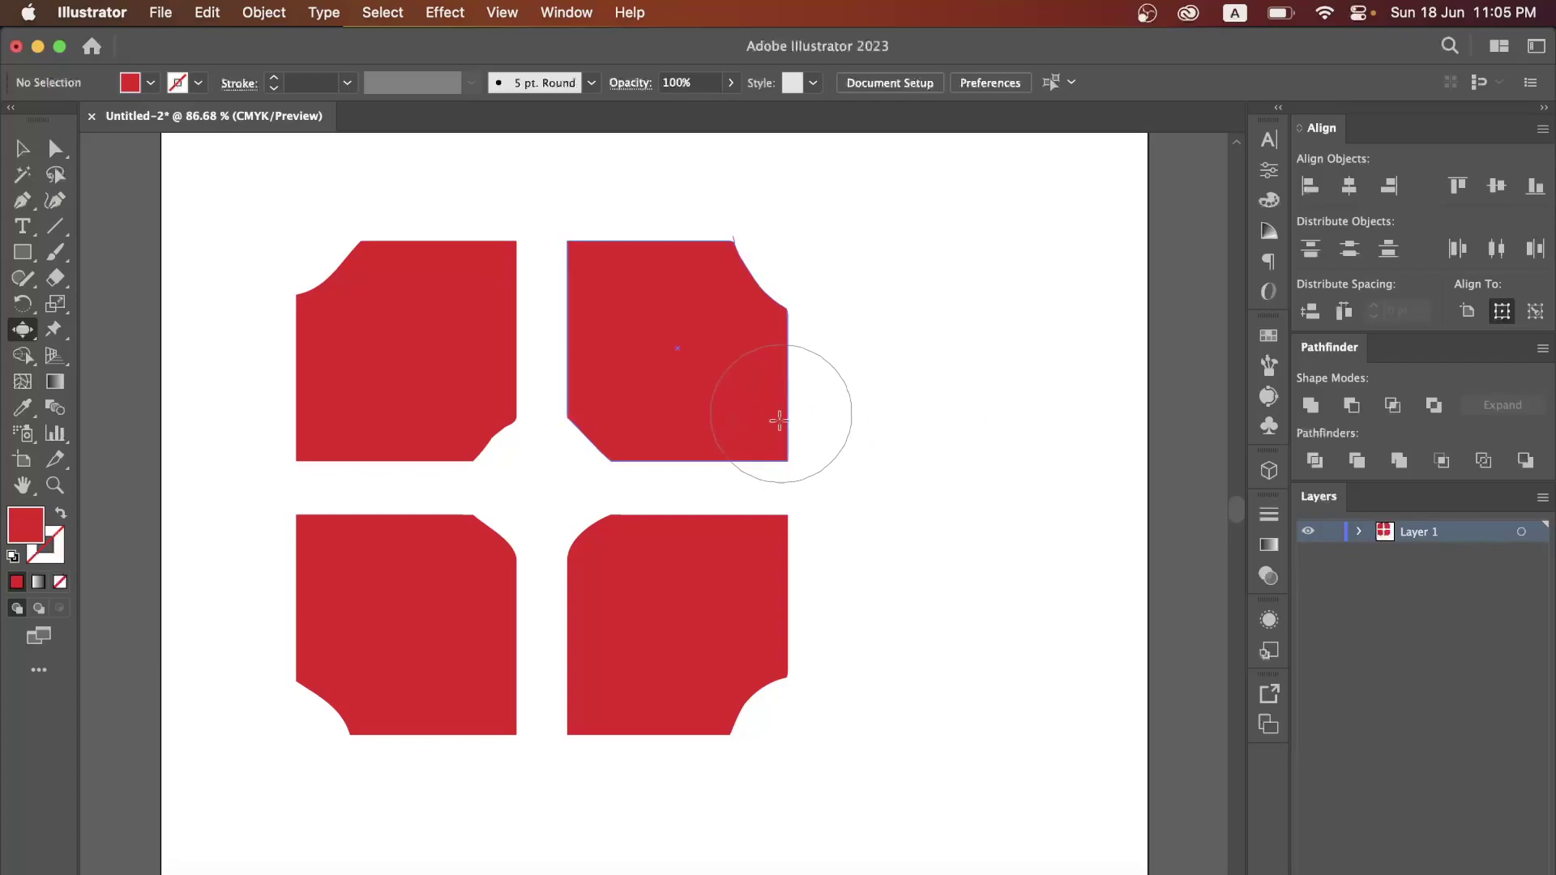
Enlarge the Bloat brush and carve a round hole at the grid's centre.
left_click_drag(494, 479, 538, 483)
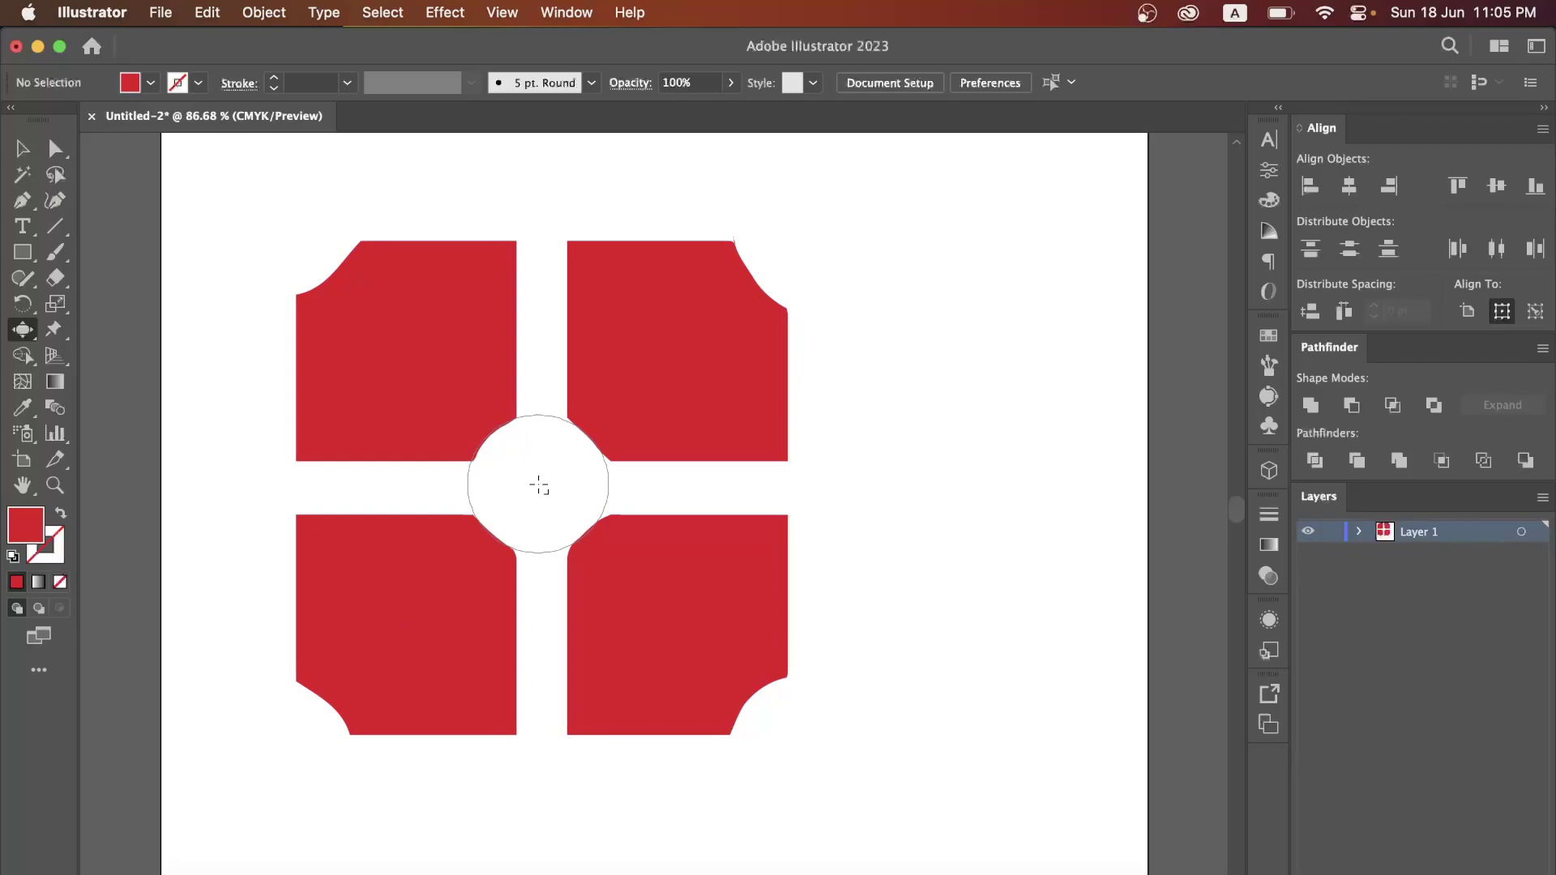
mouse_move(538, 484)
left_mouse_down()
mouse_move(562, 503)
mouse_move(570, 548)
mouse_move(597, 441)
mouse_move(583, 435)
left_mouse_up()
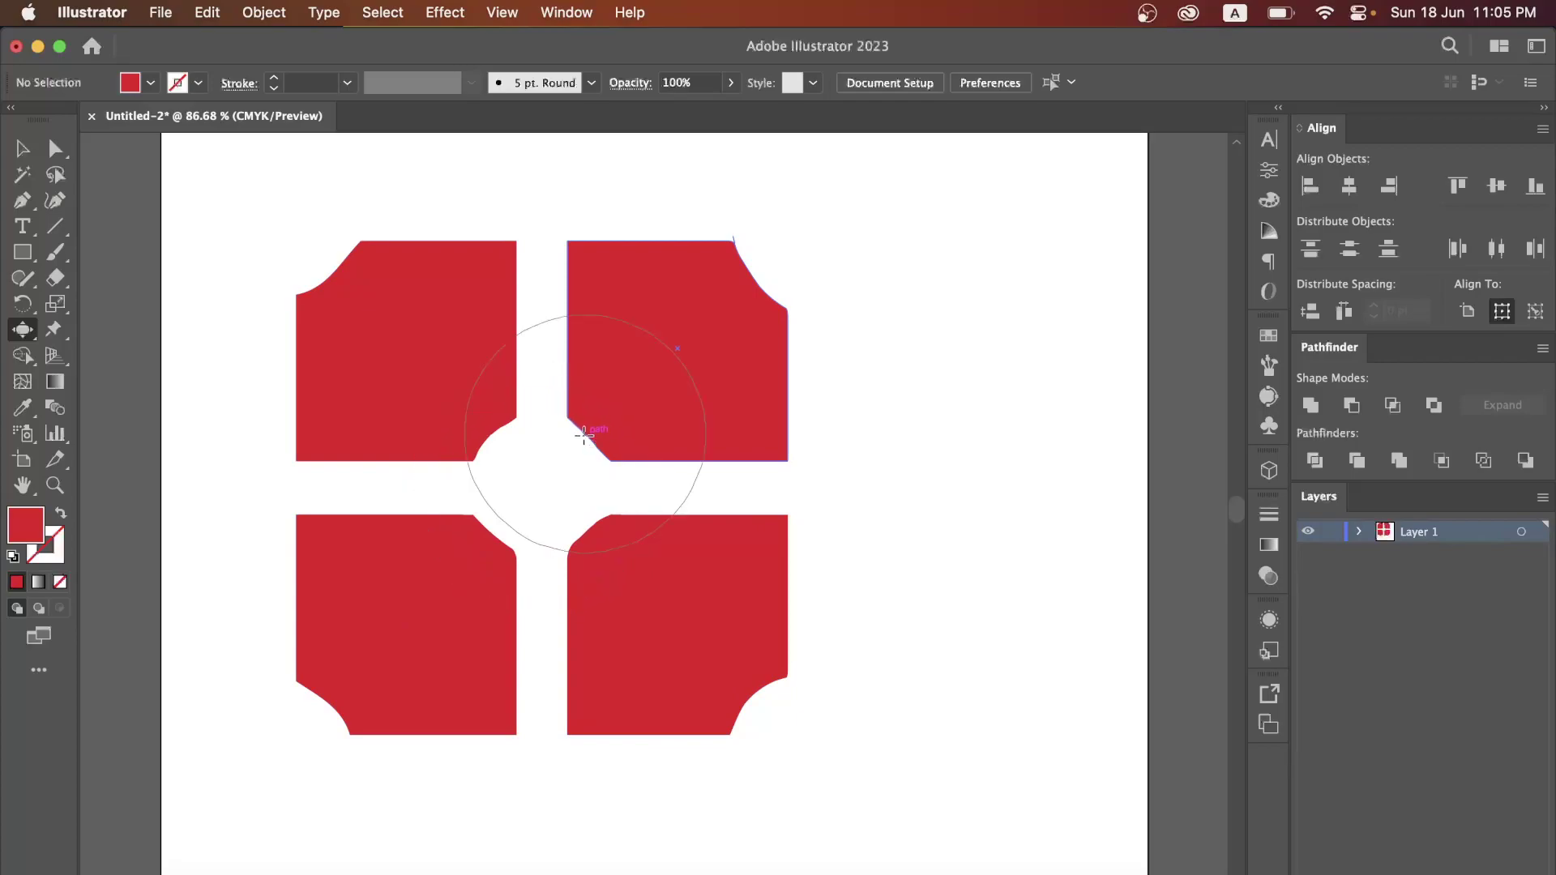
left_click(539, 479)
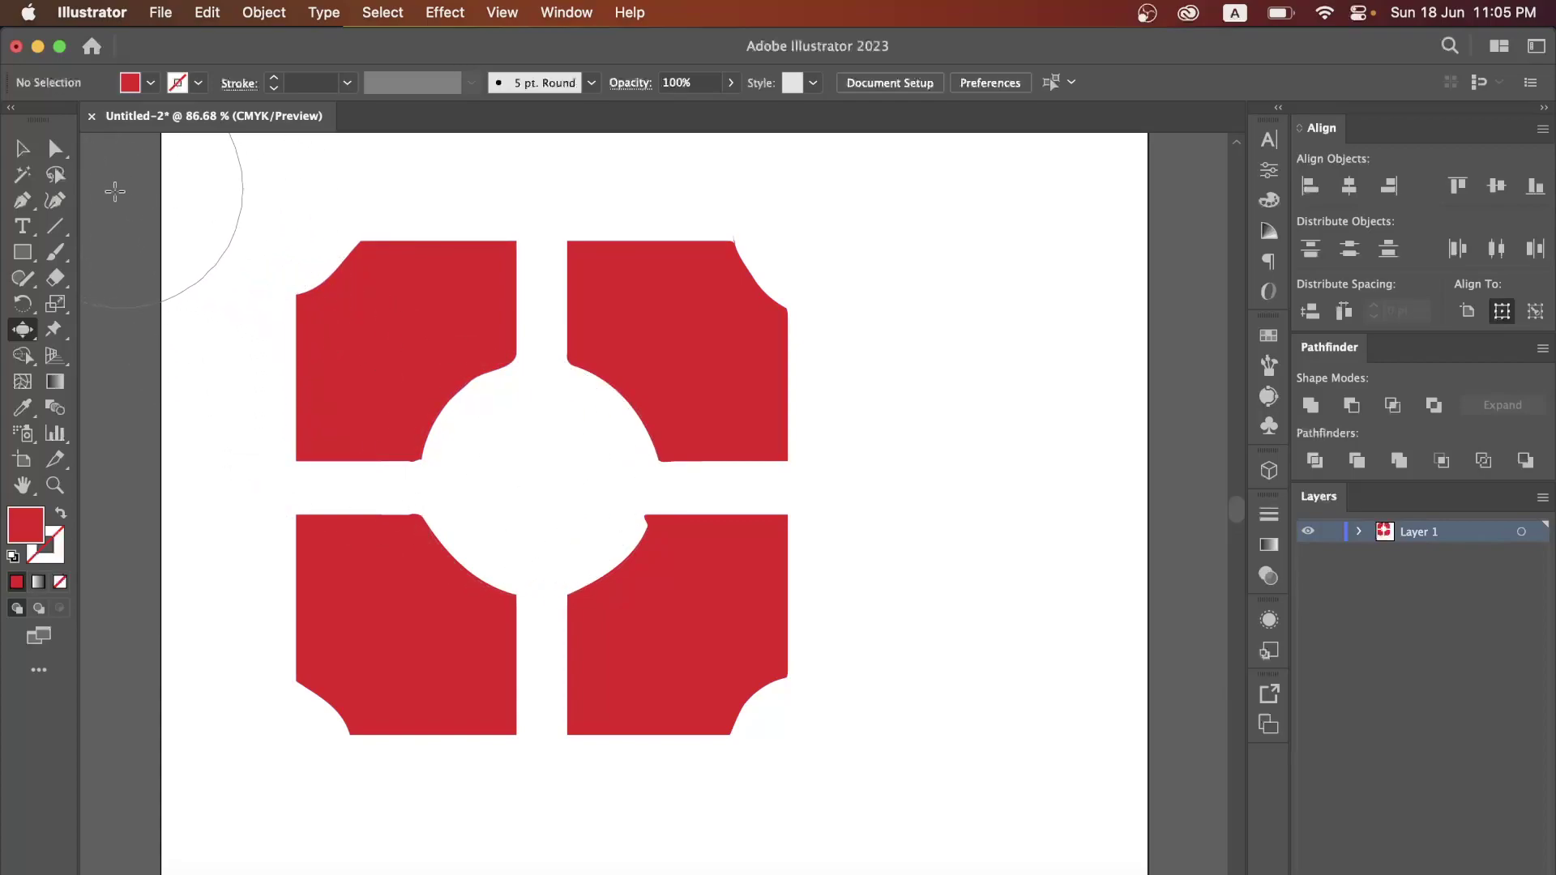
left_click(23, 148)
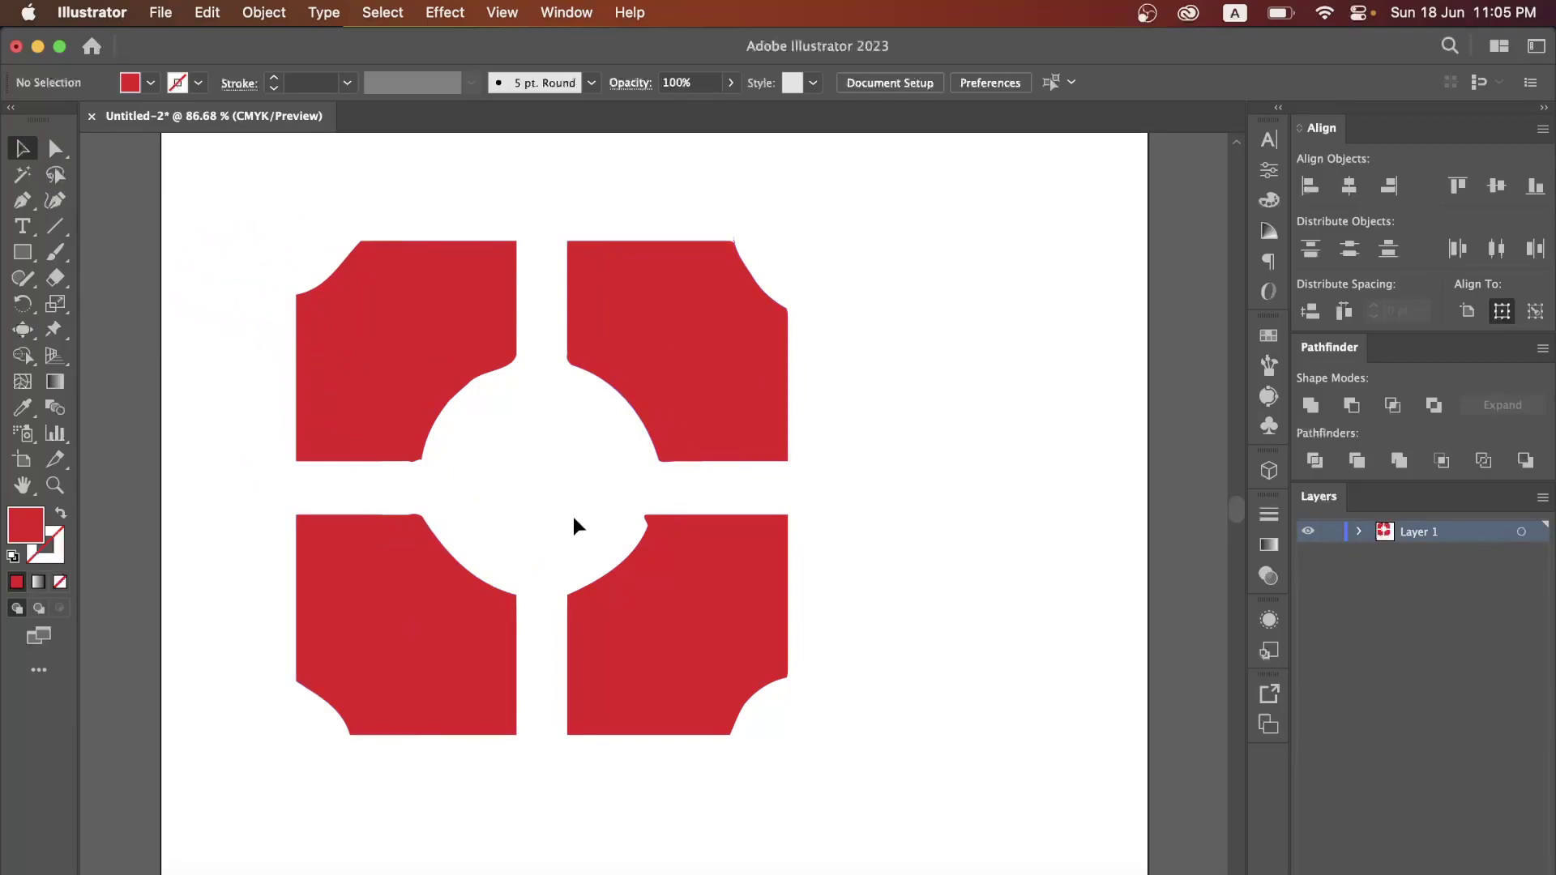
Marquee-select all four bloated red shapes and delete them.
left_click(491, 351)
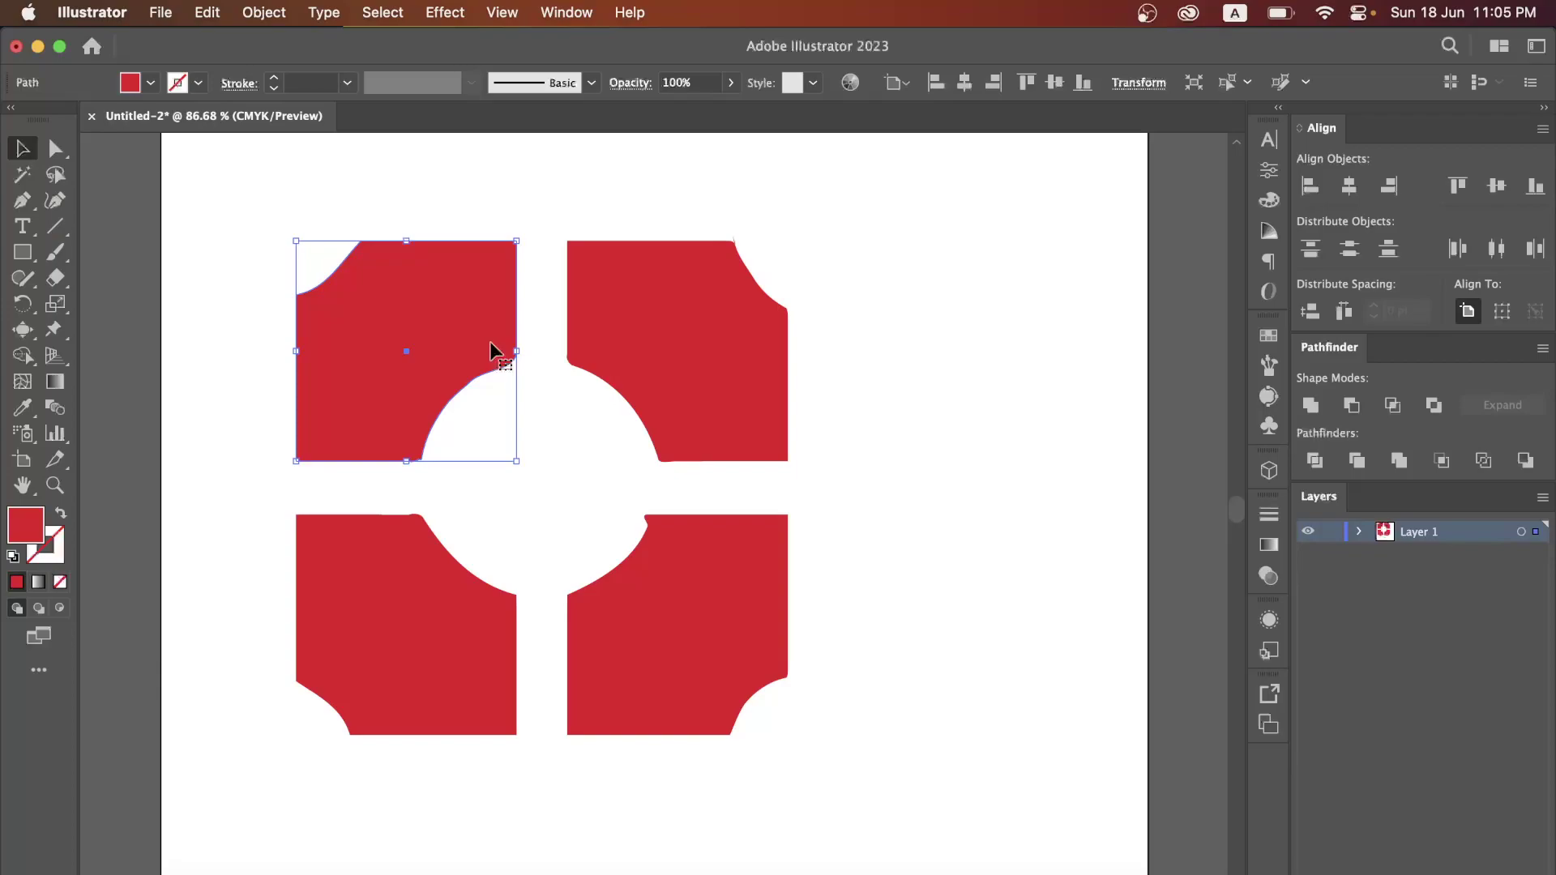
left_click(932, 394)
left_click_drag(878, 230, 407, 629)
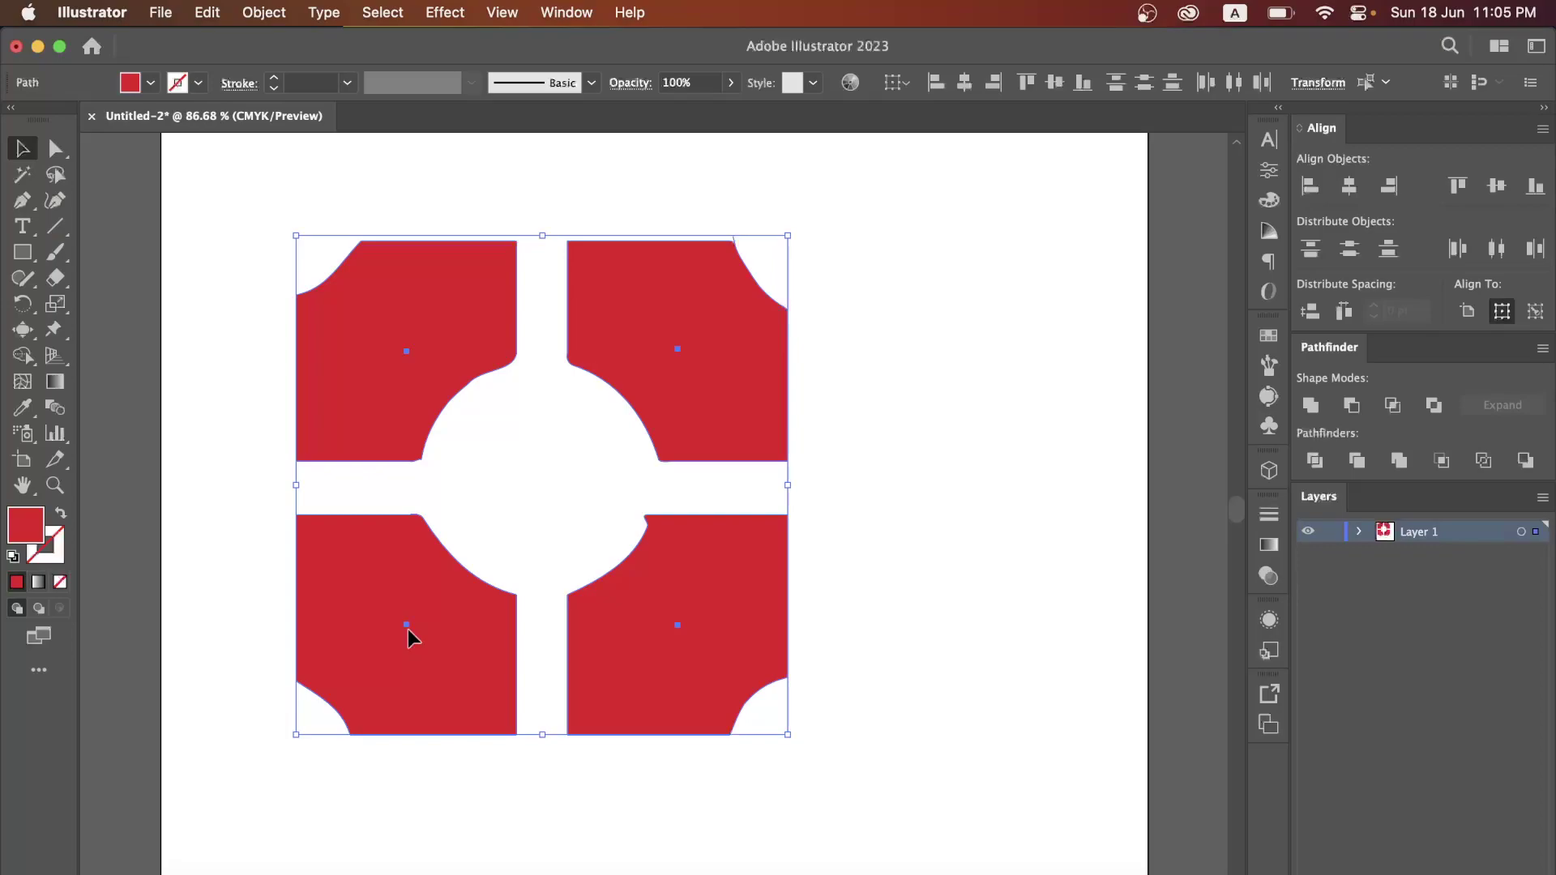
left_click(974, 480)
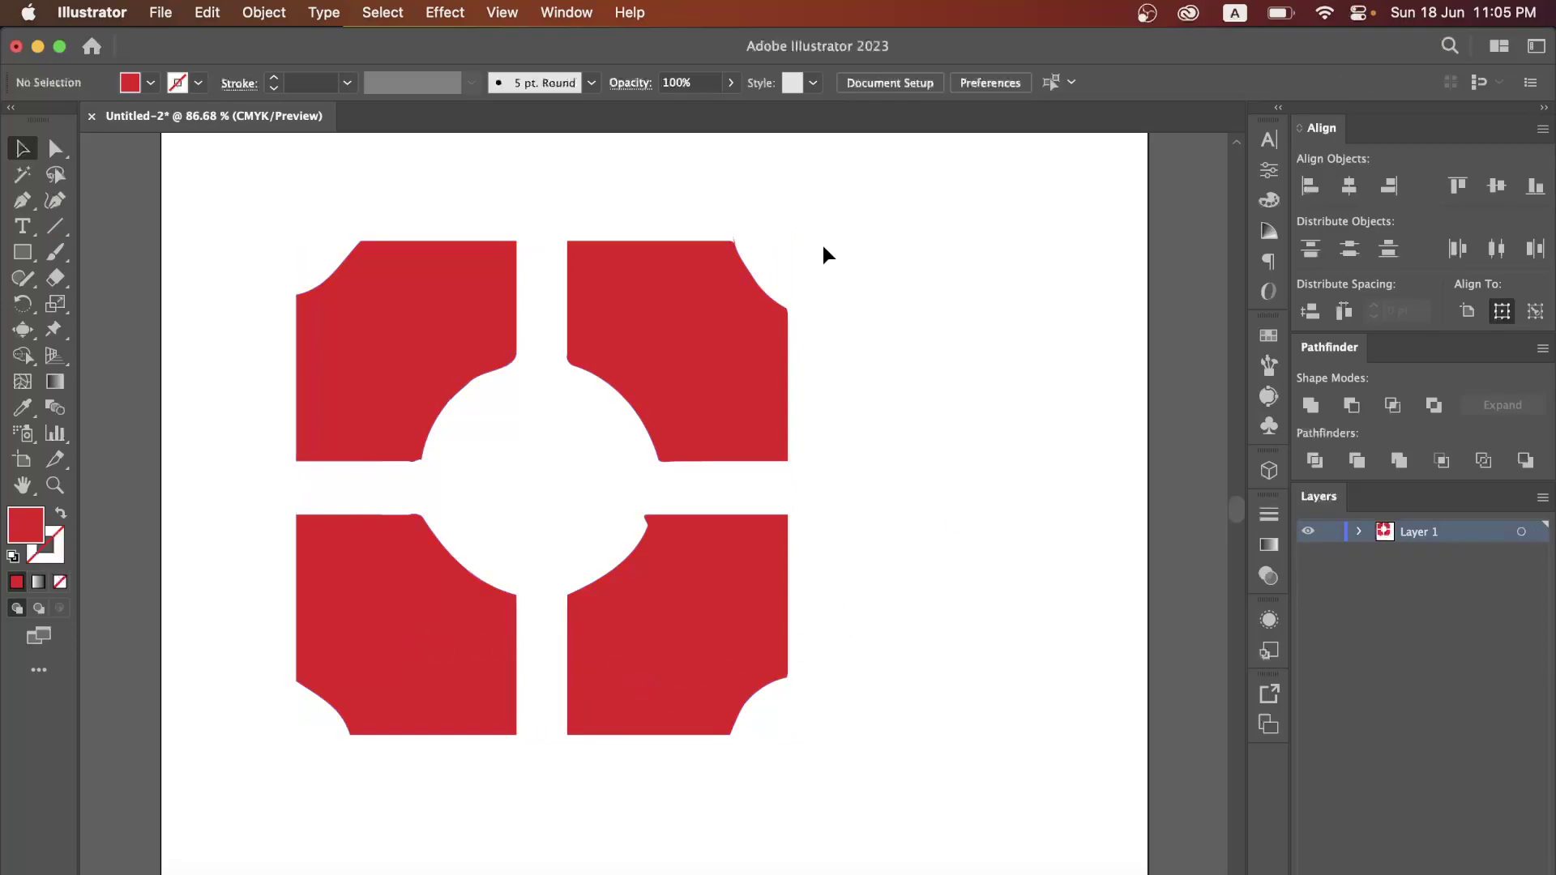
left_click_drag(846, 234, 323, 654)
key("Delete")
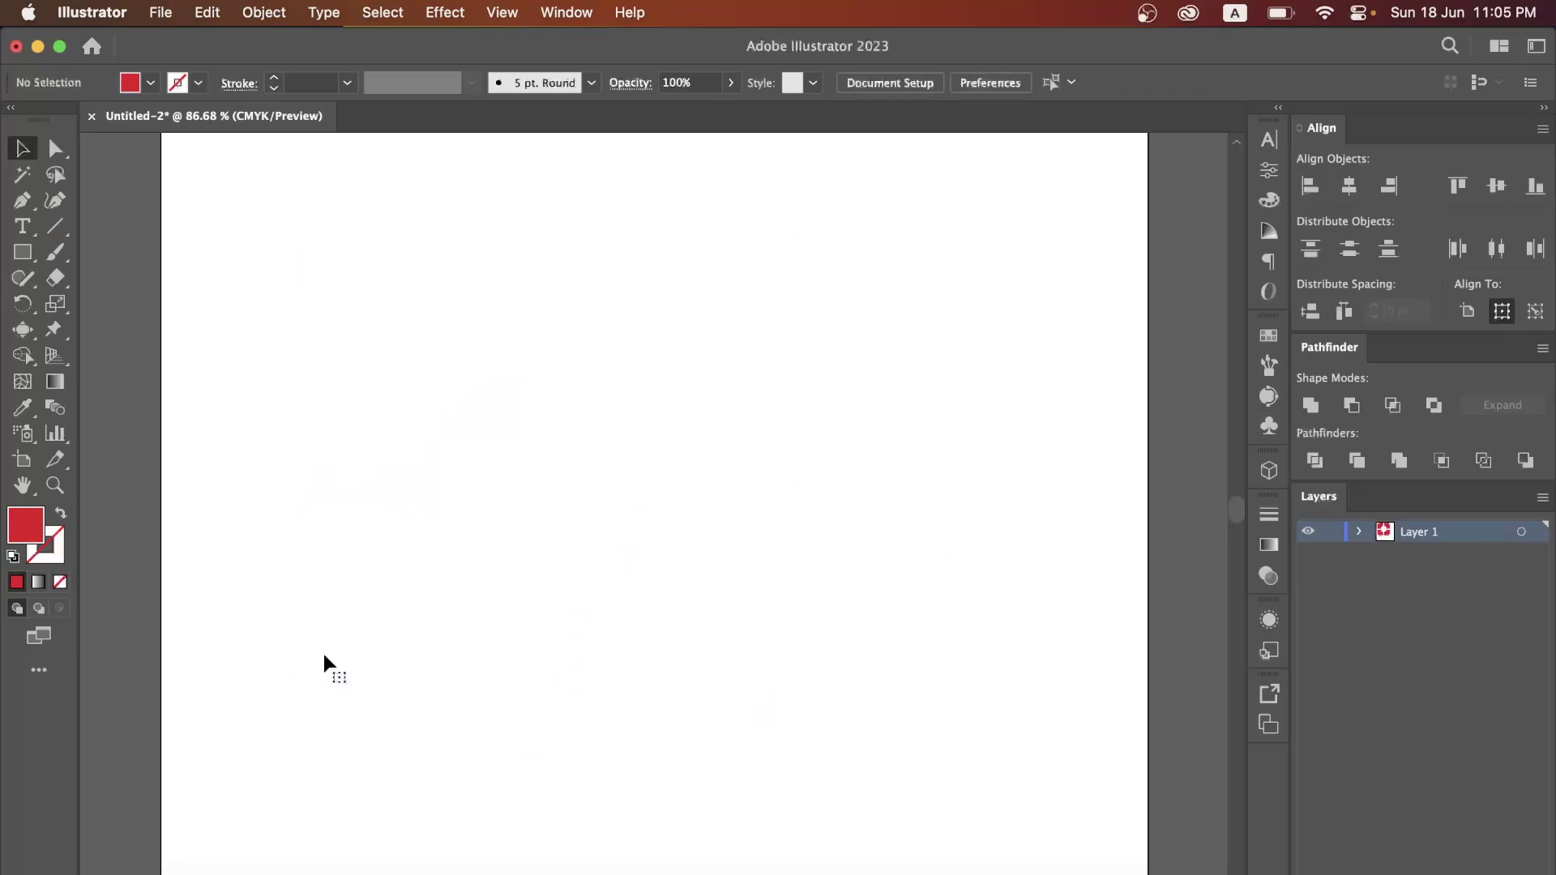
left_click(23, 330)
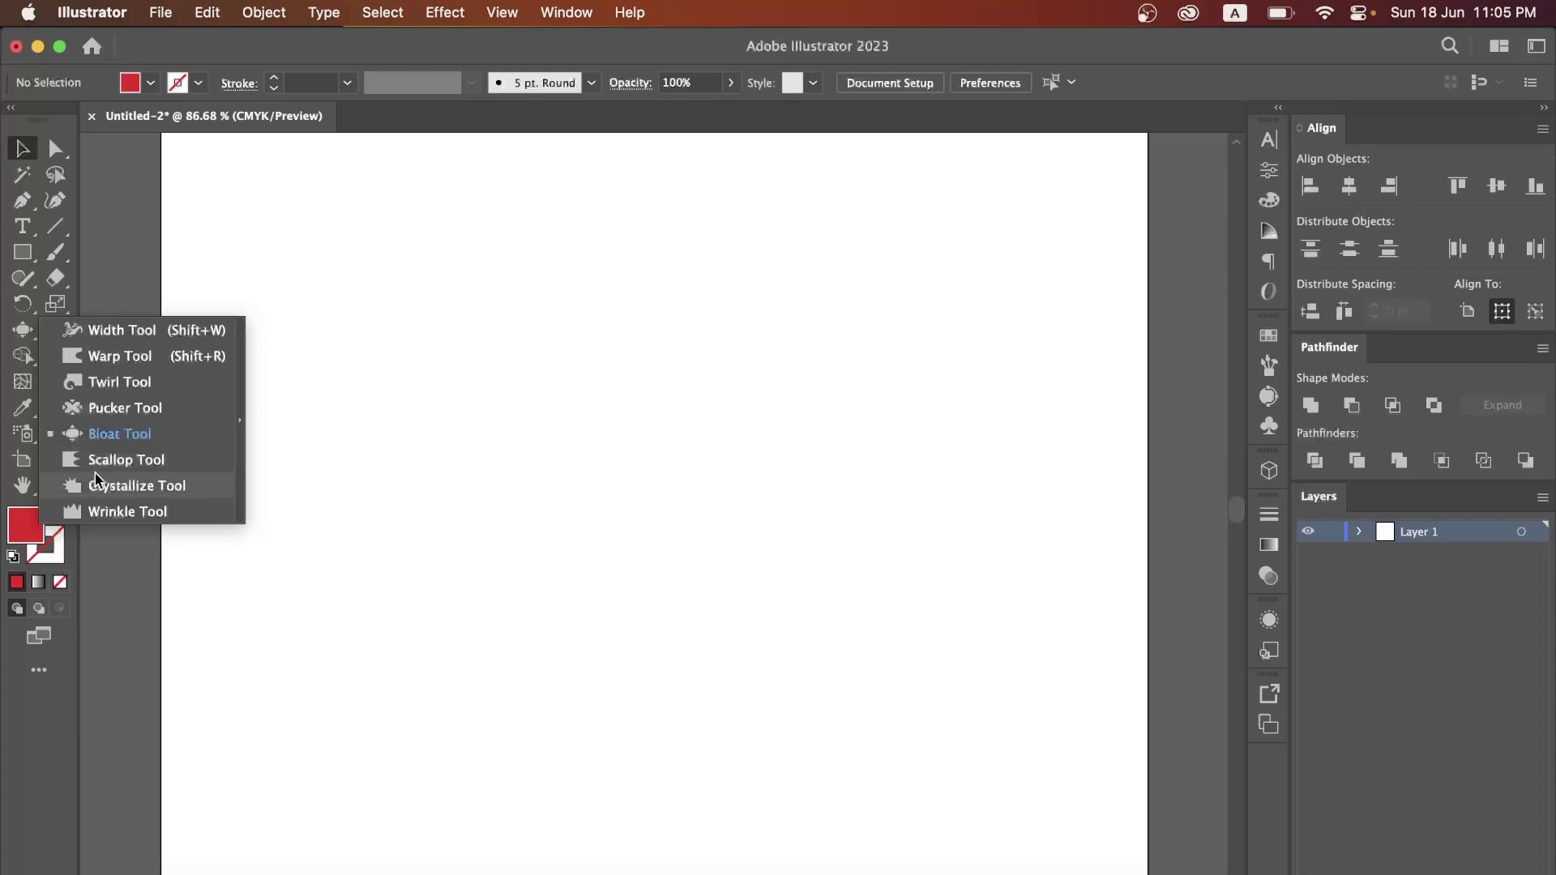
left_click(139, 461)
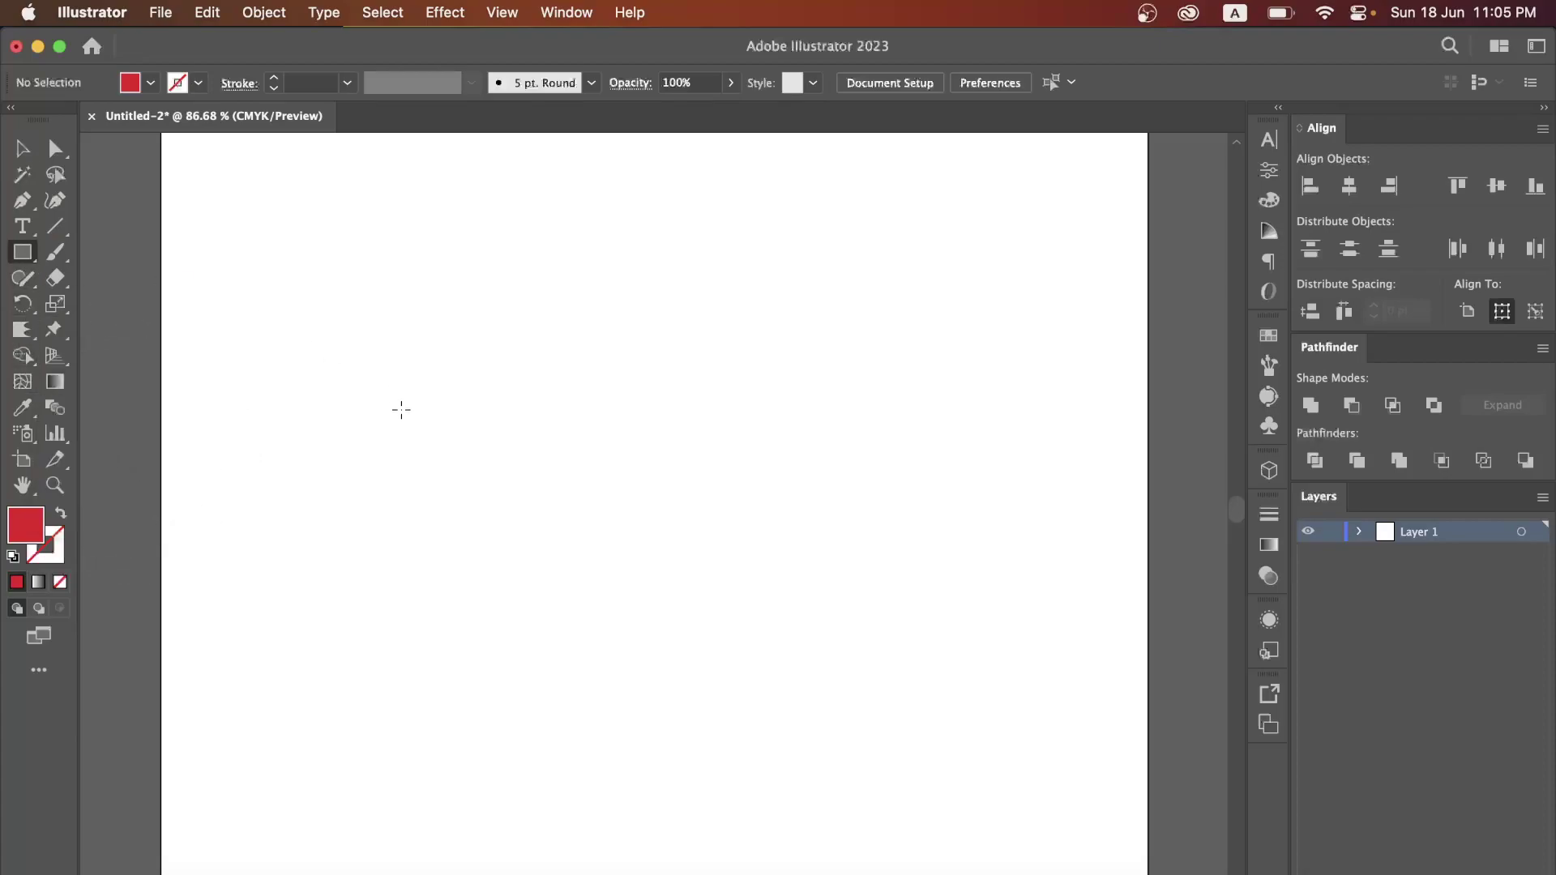
Draw a large red square and warp its top edge into a fringe of thin spikes.
mouse_move(380, 330)
left_mouse_down()
mouse_move(649, 636)
mouse_move(737, 708)
left_mouse_up()
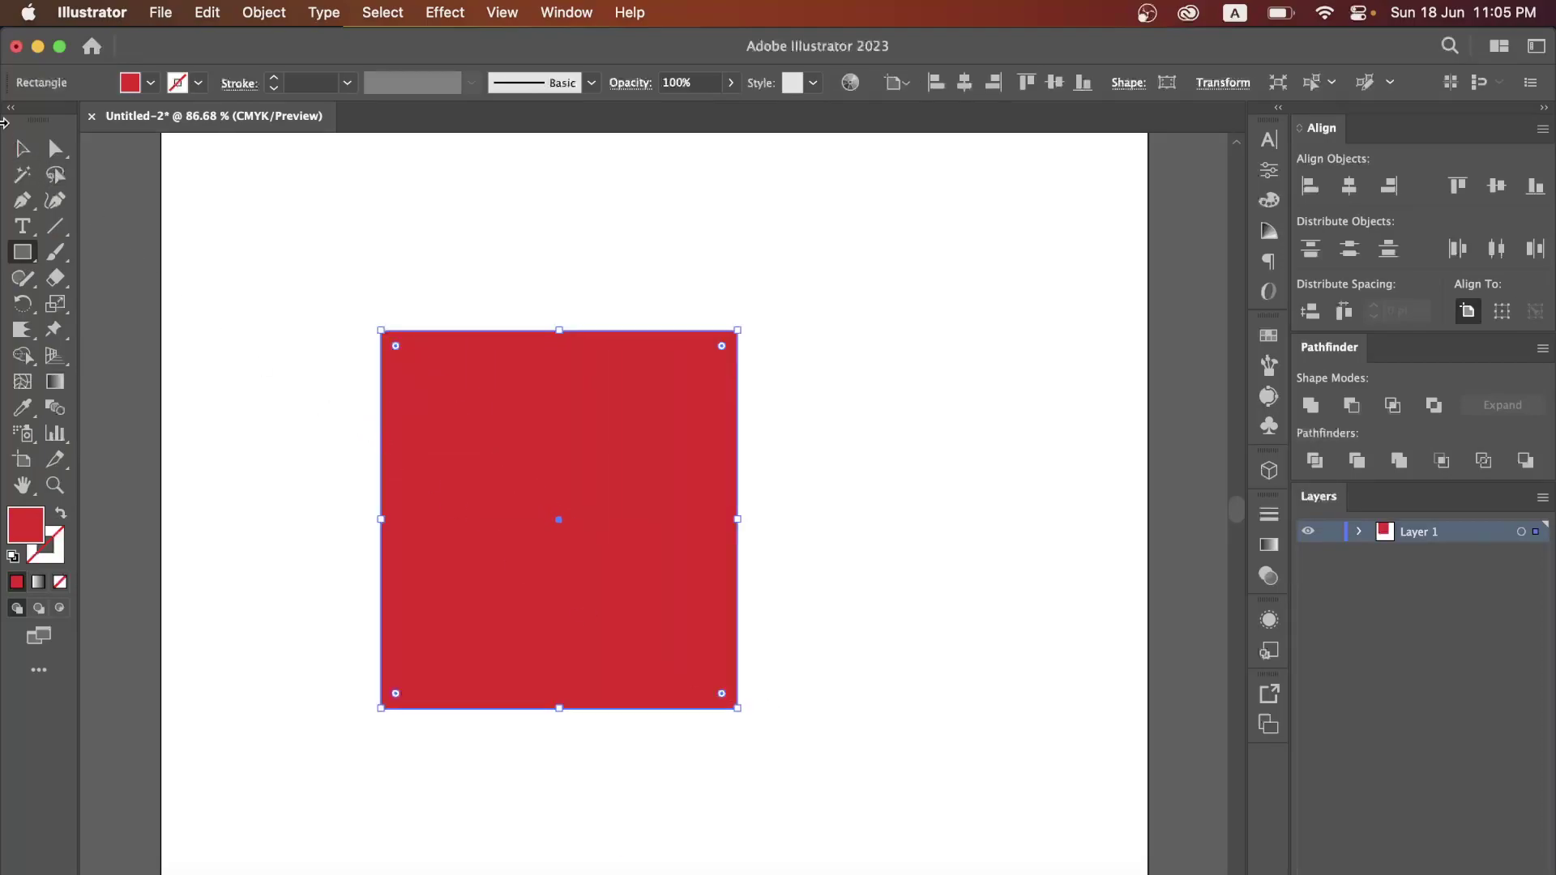
left_click(21, 152)
left_click(21, 329)
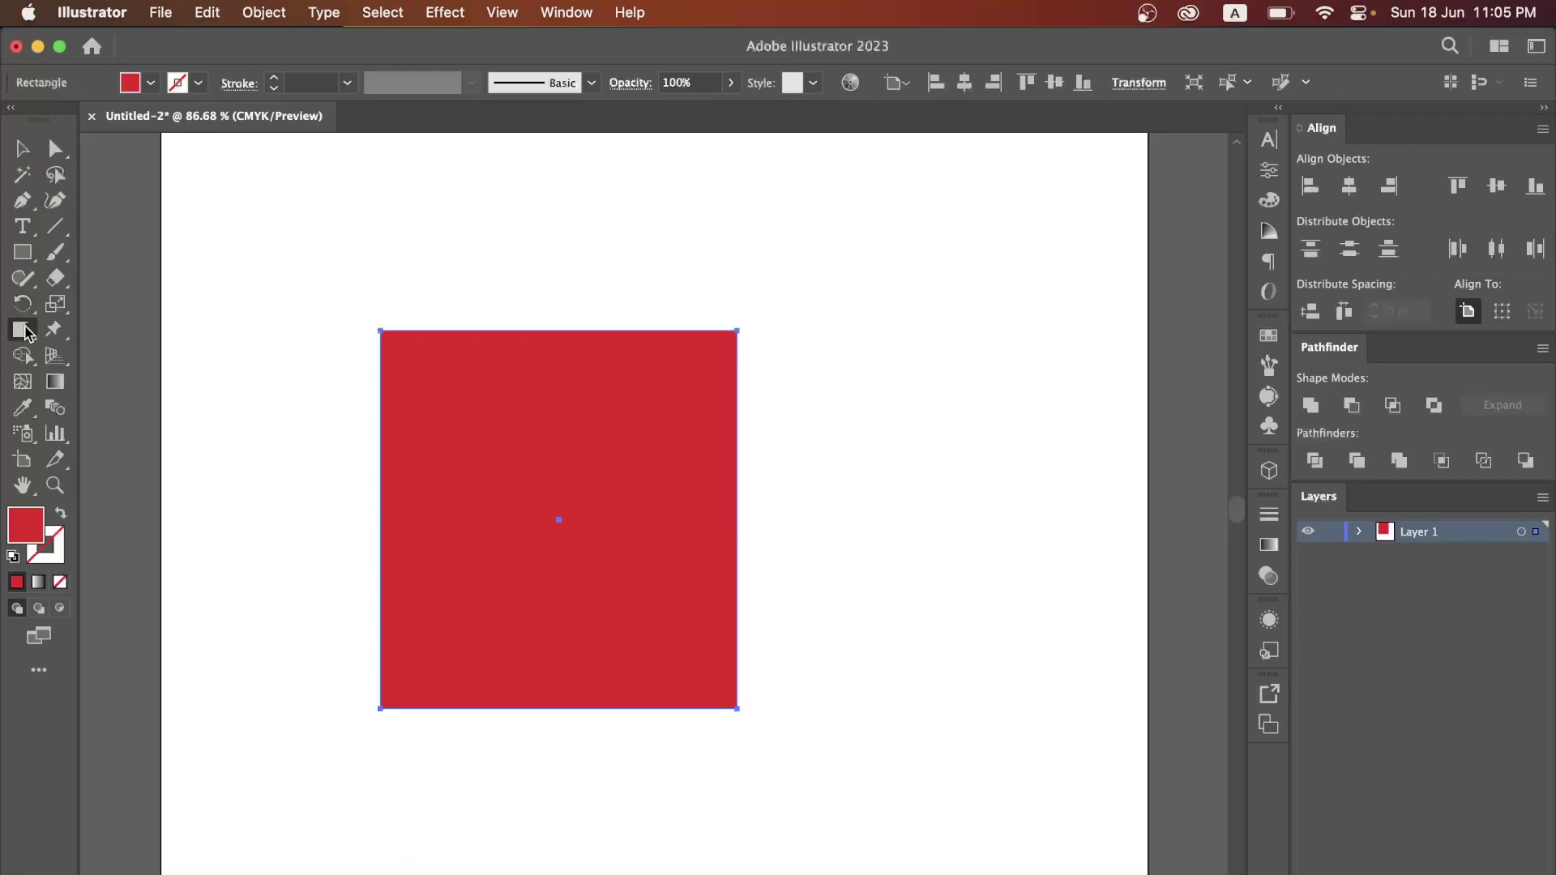
mouse_move(485, 343)
left_mouse_down()
mouse_move(458, 357)
mouse_move(718, 365)
mouse_move(712, 445)
mouse_move(649, 392)
mouse_move(660, 382)
mouse_move(514, 376)
mouse_move(465, 346)
mouse_move(548, 384)
mouse_move(542, 274)
mouse_move(625, 392)
mouse_move(717, 439)
left_mouse_up()
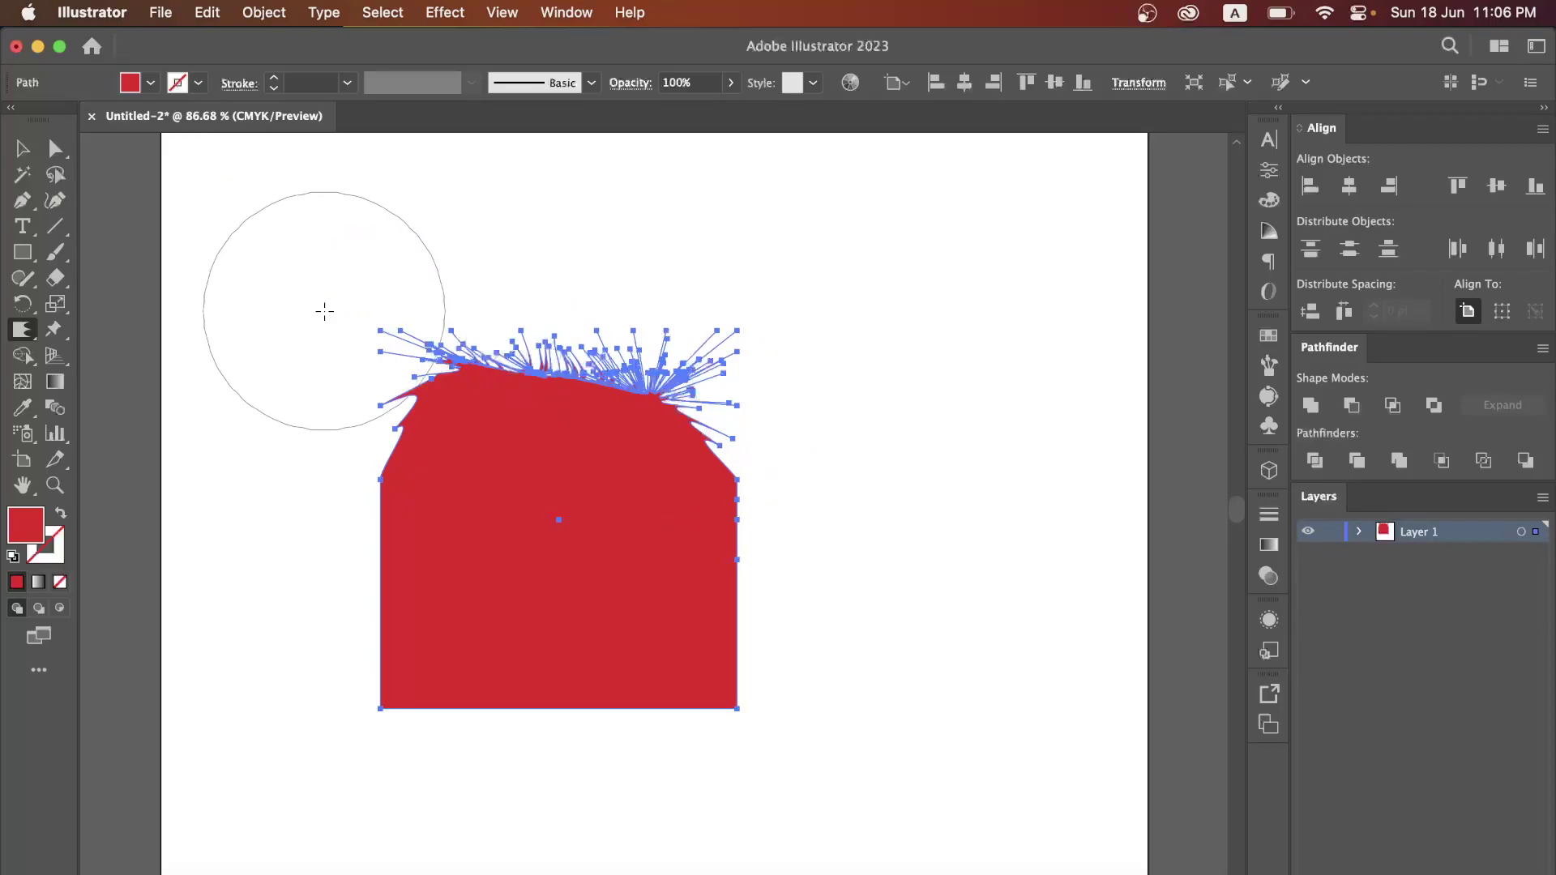
left_click(22, 148)
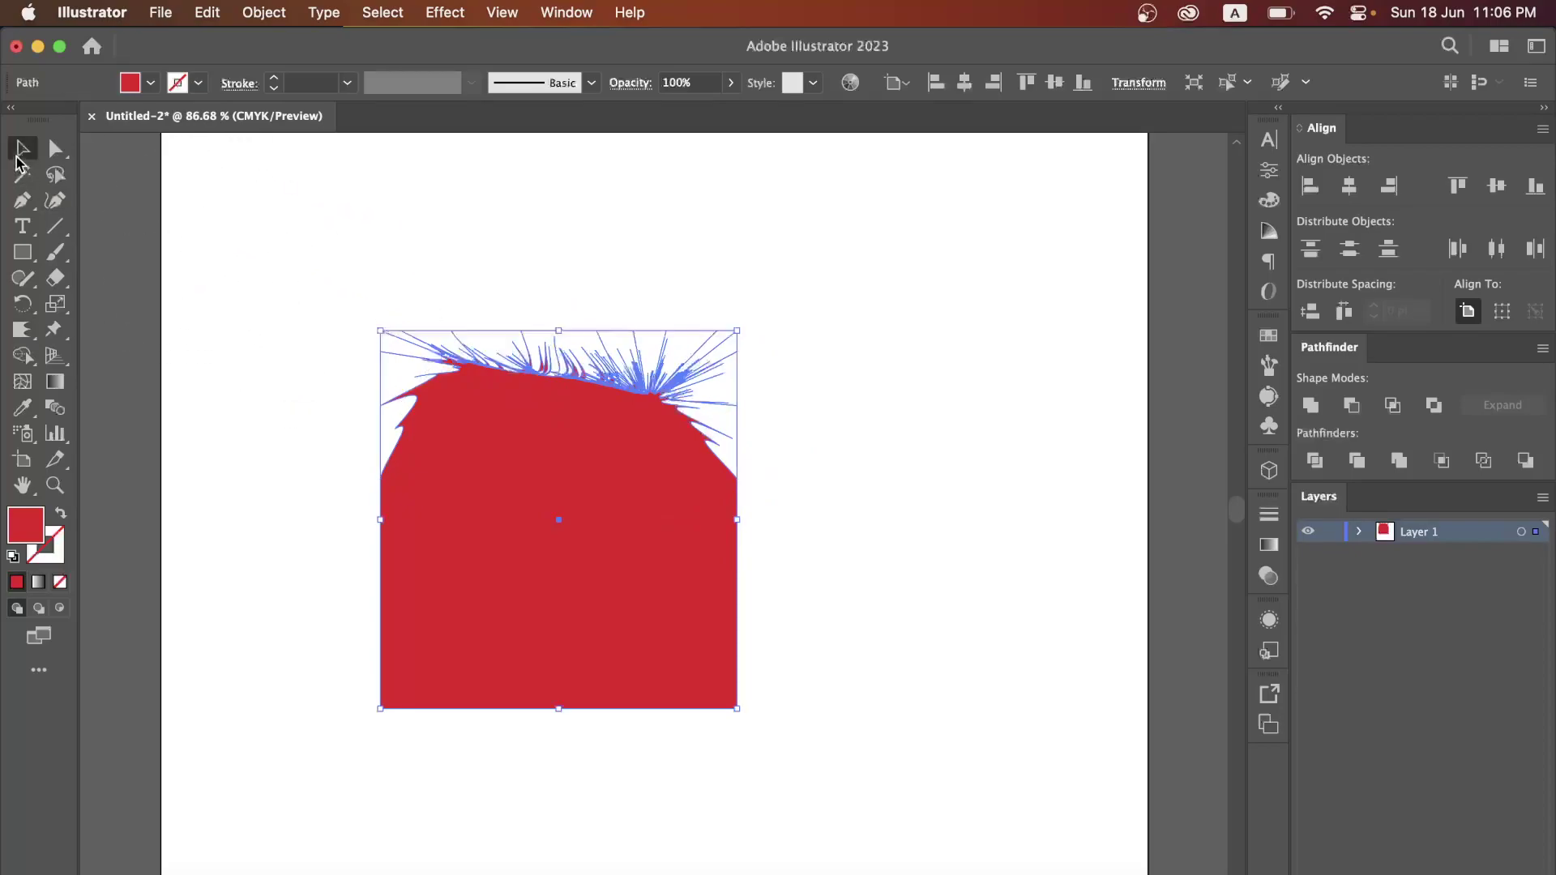
left_click(528, 254)
scroll(679, 403, "up", 5)
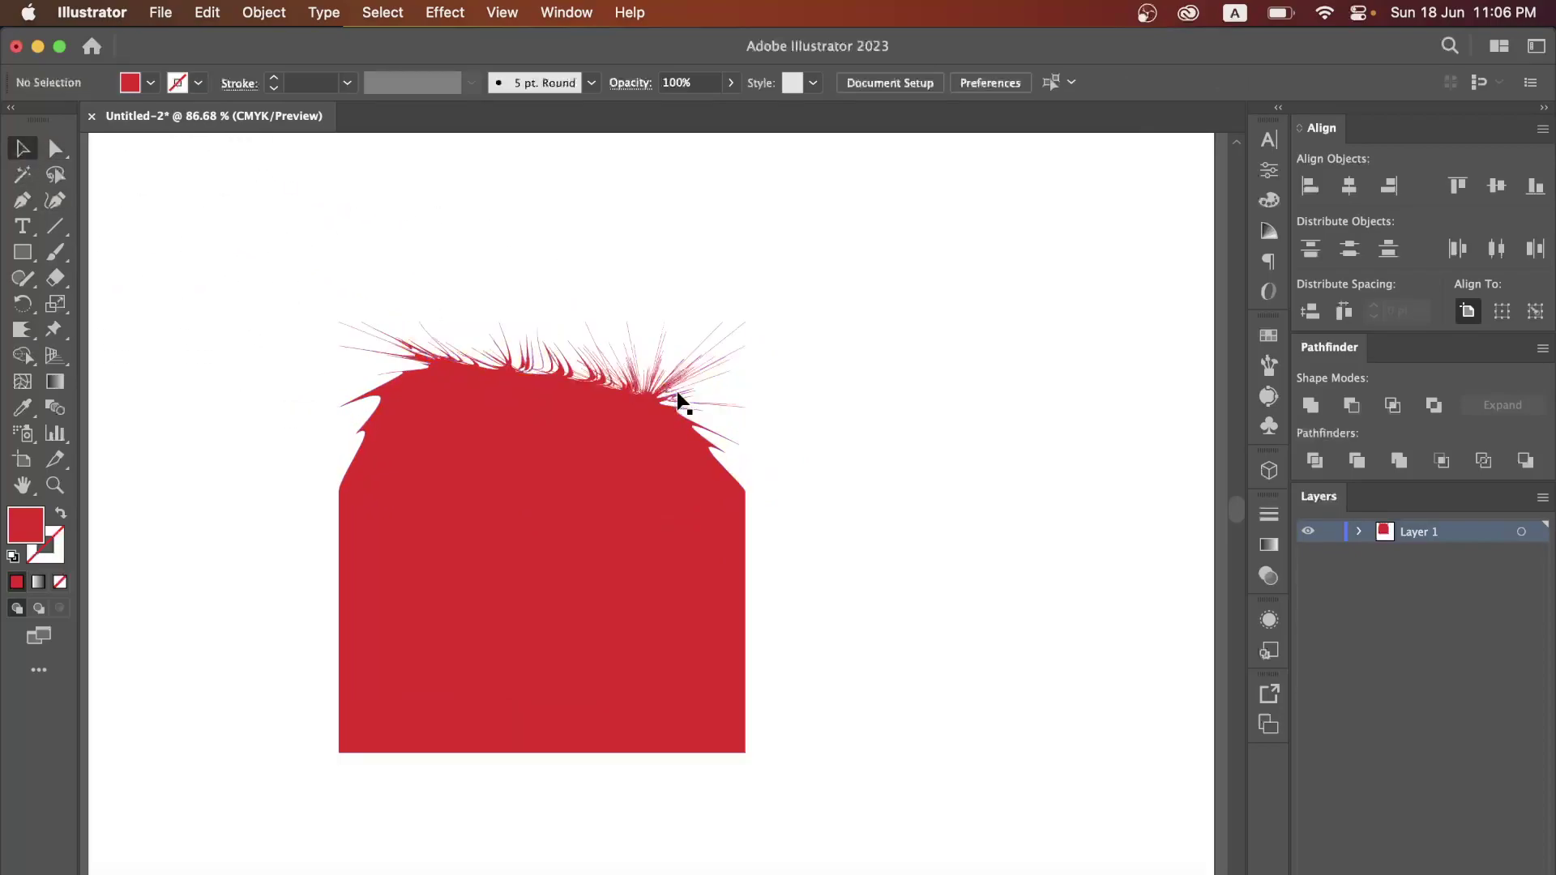
scroll(649, 462, "down", 3)
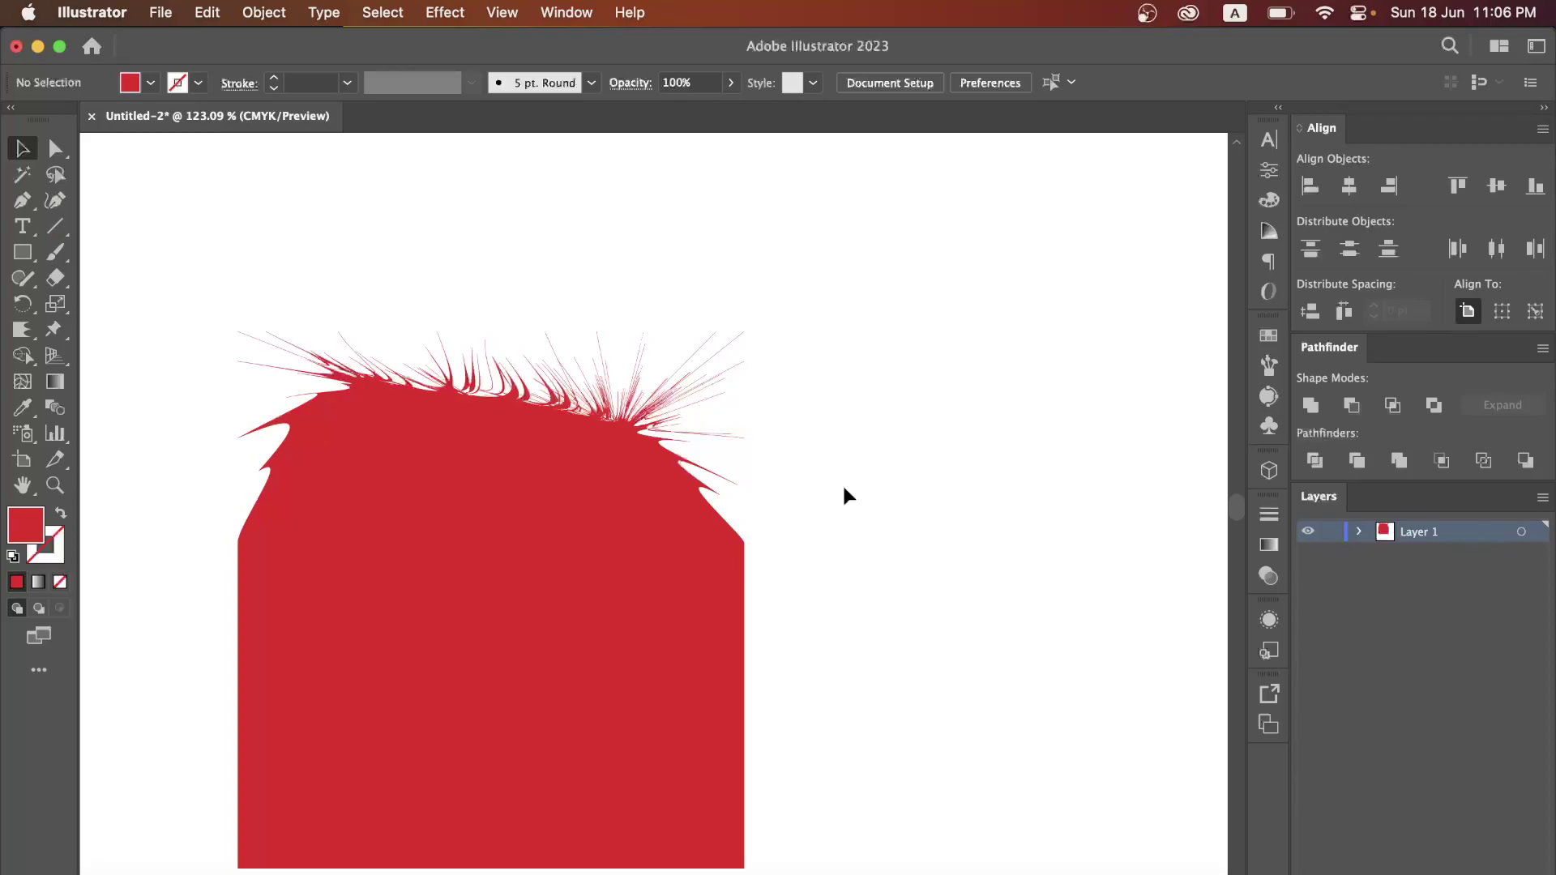
Move the spiky shape up-right and pull spikes out along its bottom, left and right edges.
left_click(556, 368)
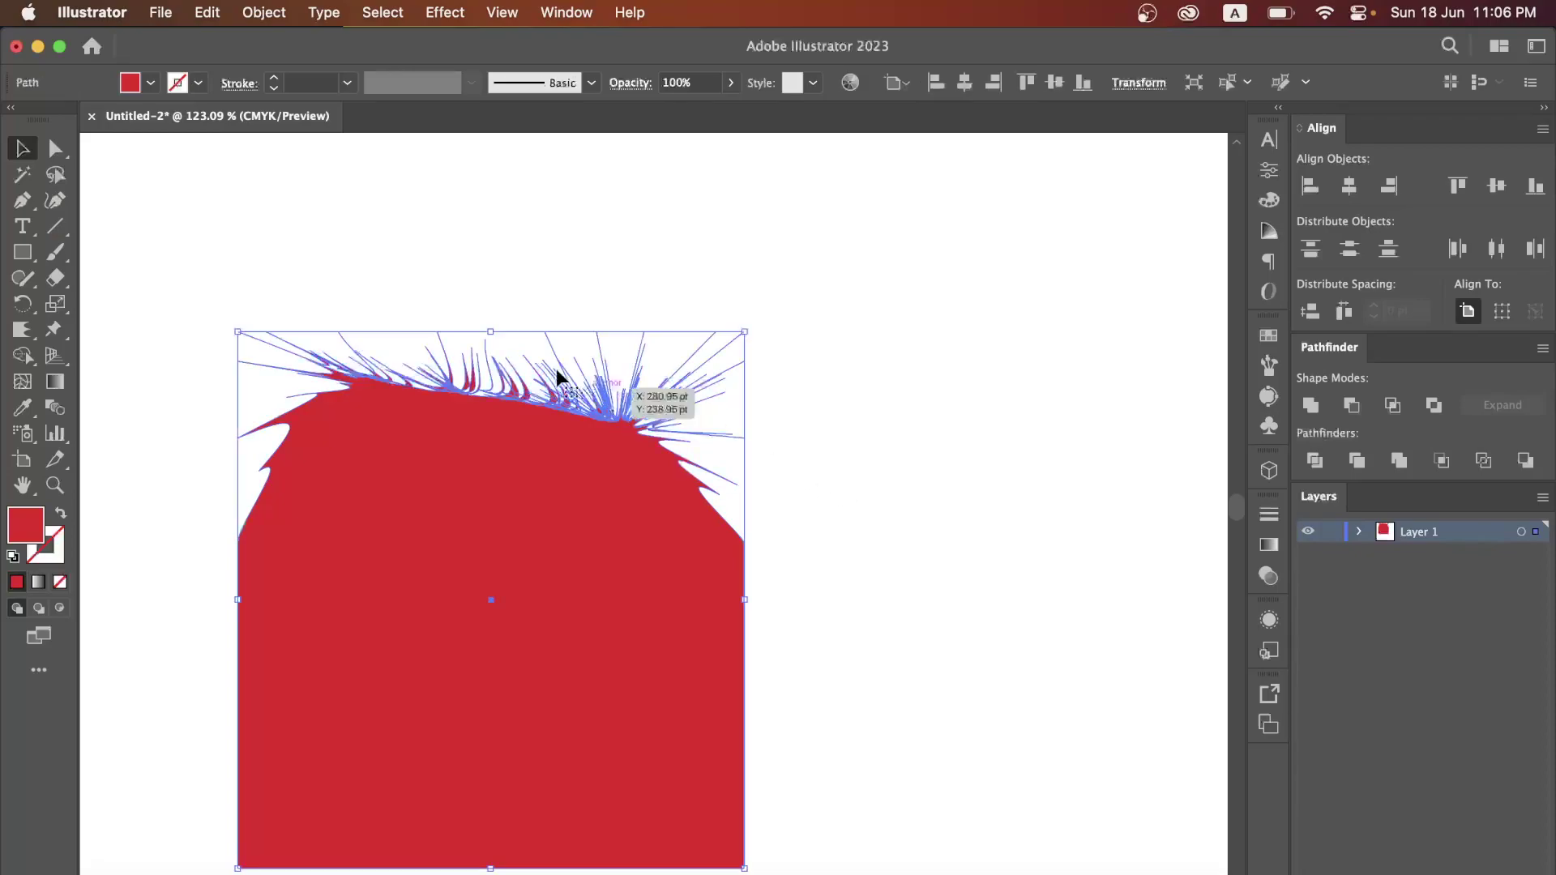
left_click(880, 398)
left_click_drag(421, 597, 538, 531)
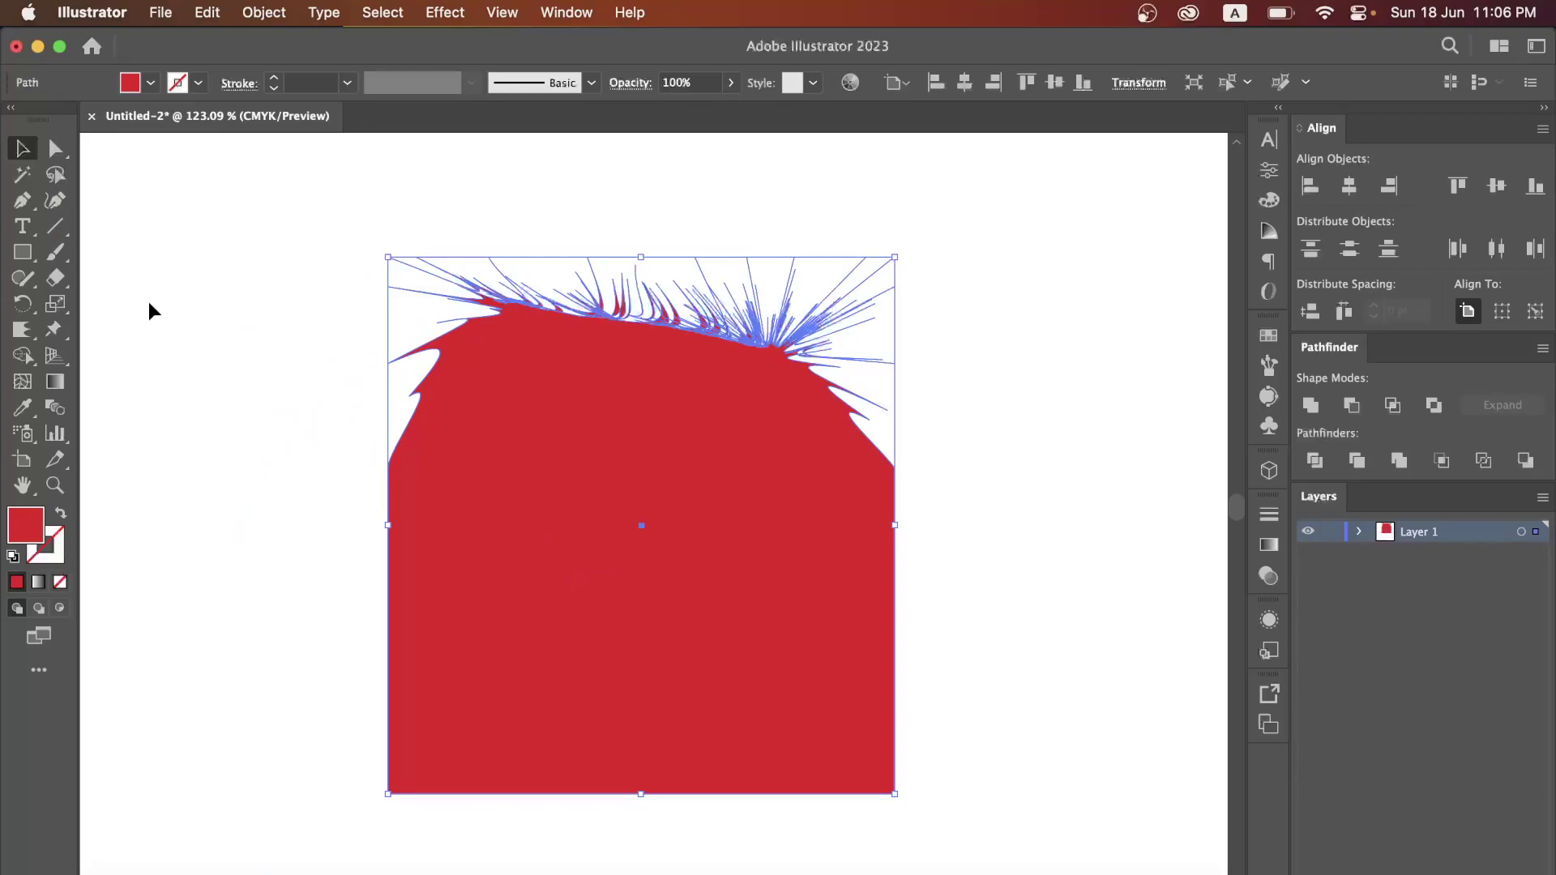
left_click(21, 329)
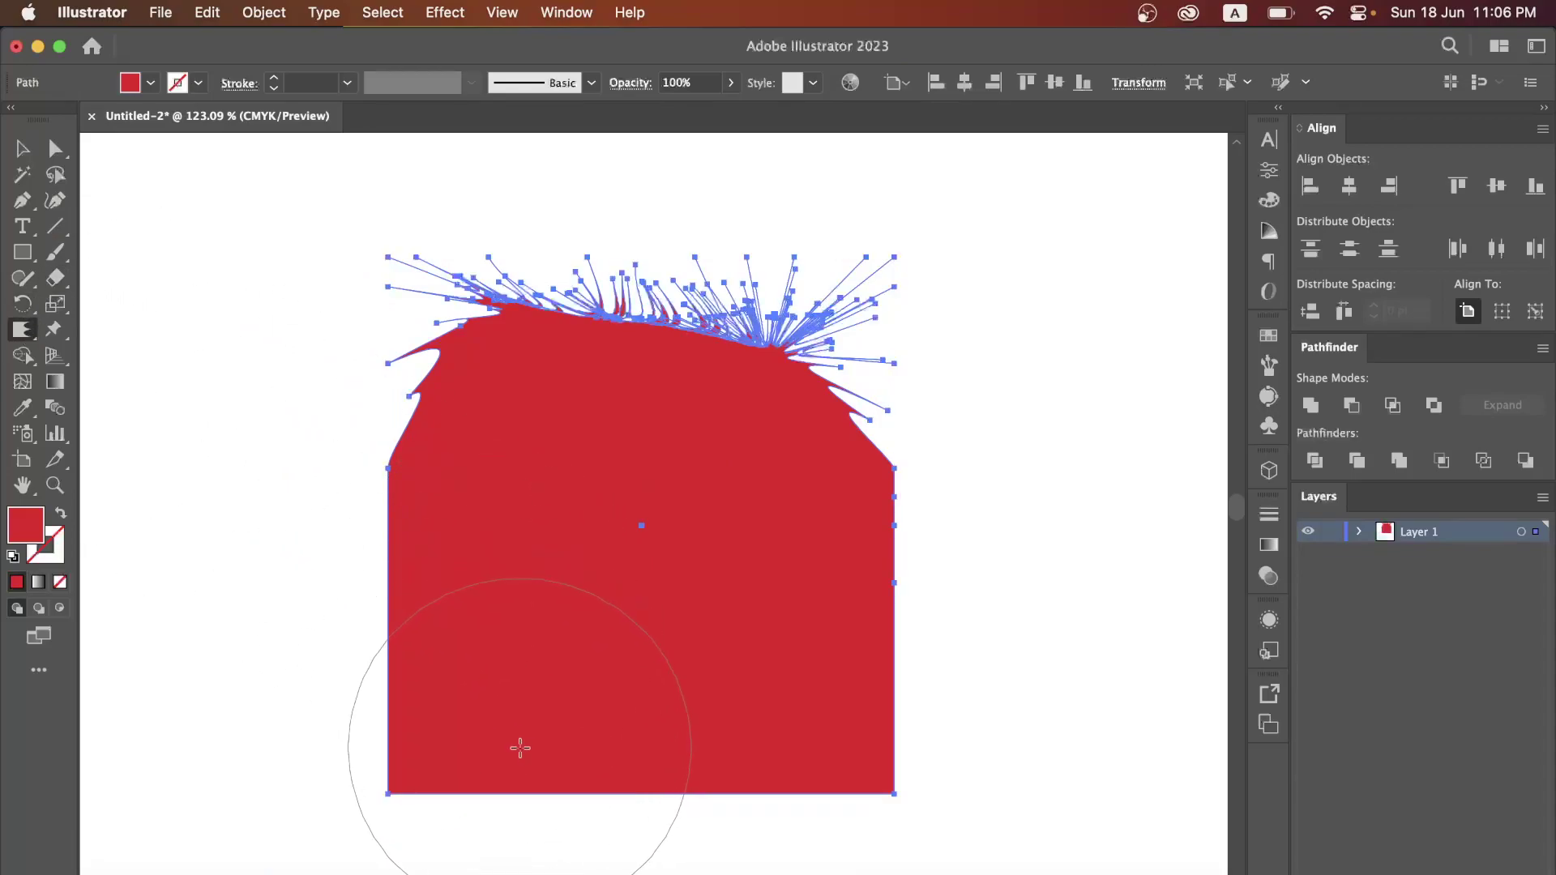
mouse_move(517, 746)
left_mouse_down()
mouse_move(753, 733)
mouse_move(837, 622)
mouse_move(926, 576)
mouse_move(875, 524)
mouse_move(875, 445)
left_mouse_up()
mouse_move(525, 504)
left_mouse_down()
mouse_move(385, 507)
mouse_move(387, 531)
mouse_move(434, 587)
mouse_move(481, 445)
left_mouse_up()
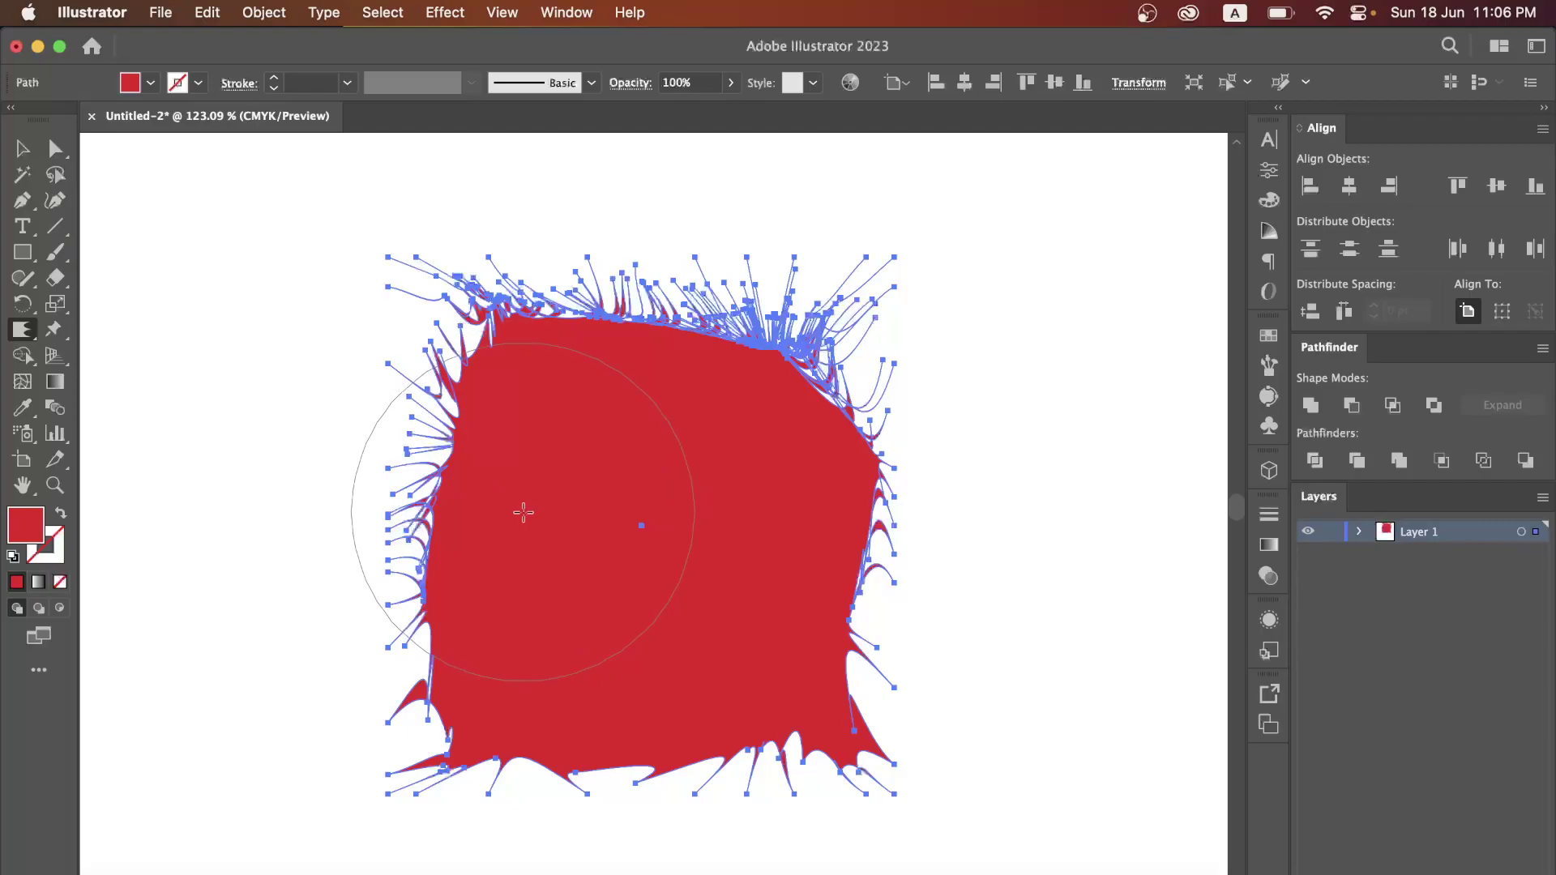
mouse_move(523, 512)
left_mouse_down()
mouse_move(503, 562)
mouse_move(514, 625)
mouse_move(573, 605)
mouse_move(563, 646)
mouse_move(597, 653)
mouse_move(582, 678)
mouse_move(640, 653)
left_mouse_up()
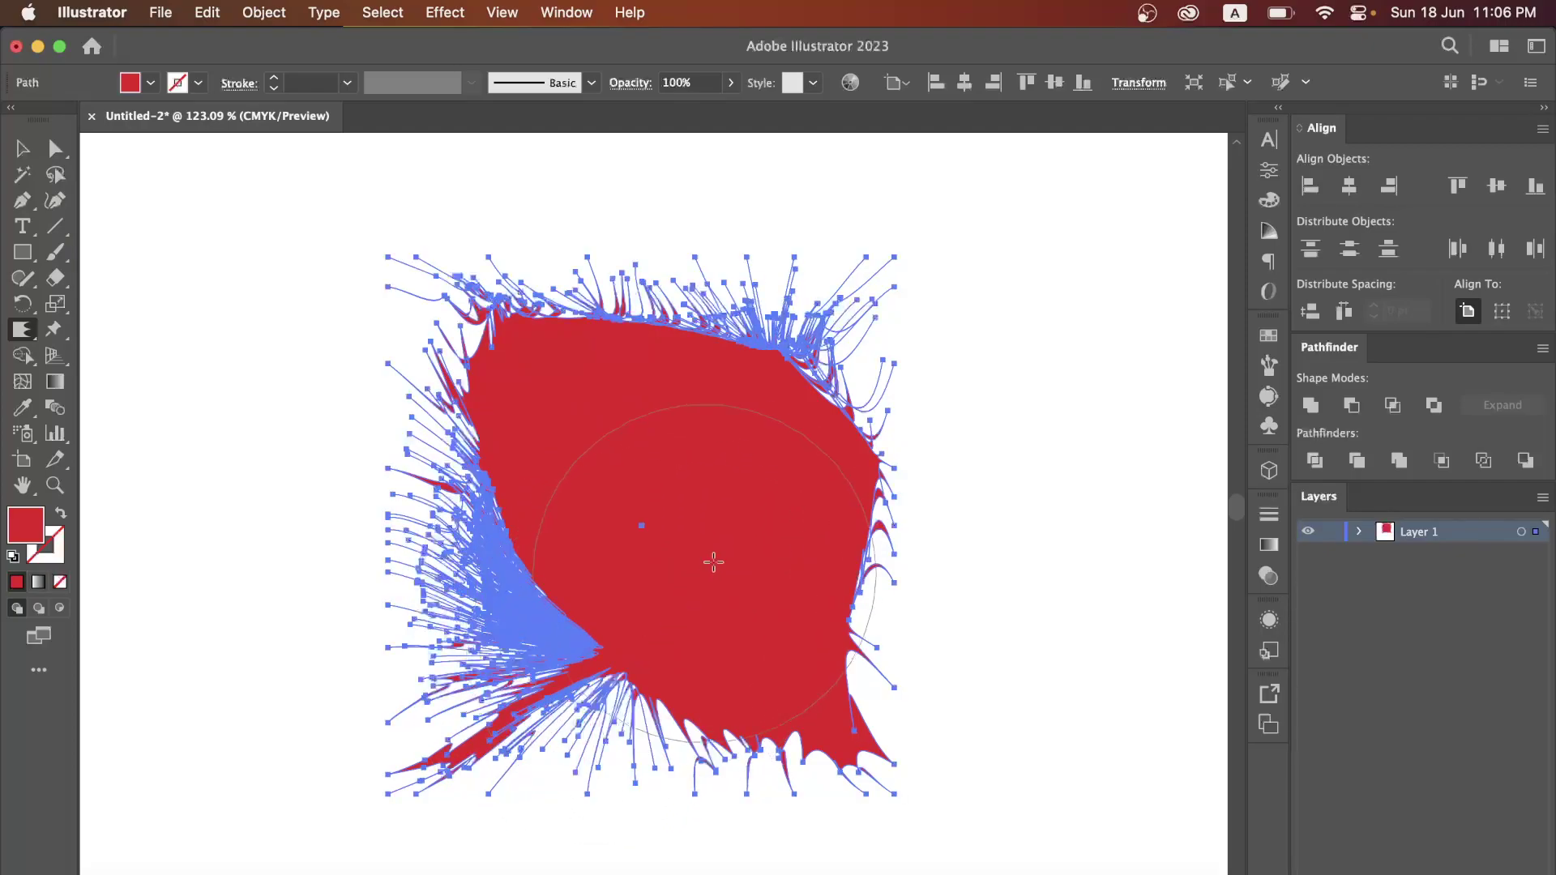
mouse_move(712, 559)
left_mouse_down()
mouse_move(686, 571)
mouse_move(743, 580)
left_mouse_up()
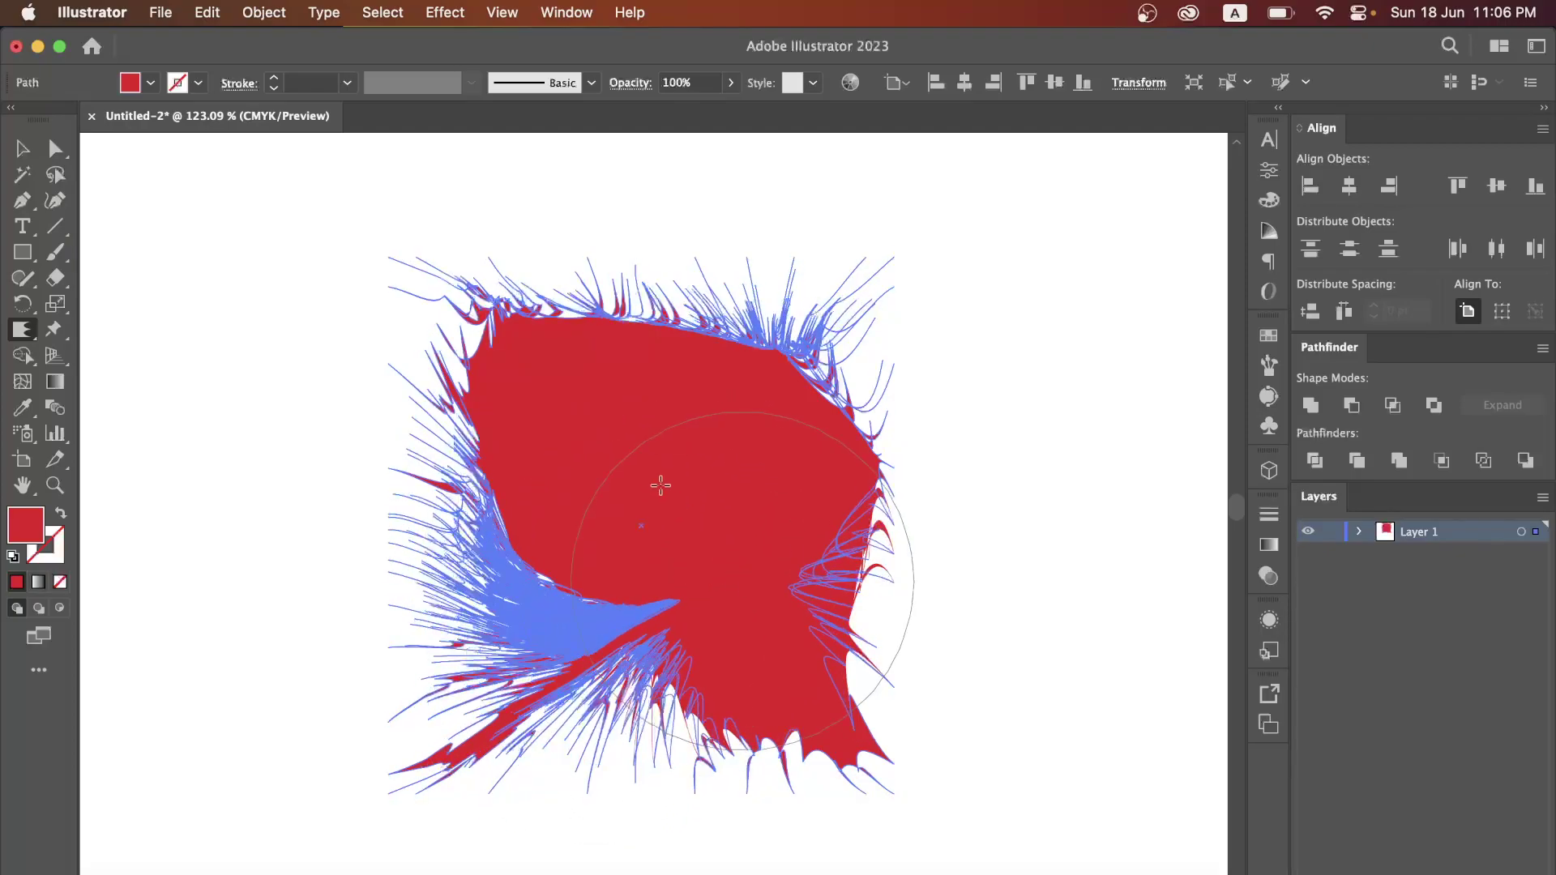
left_click_drag(660, 487, 656, 479)
left_click_drag(590, 386, 531, 346)
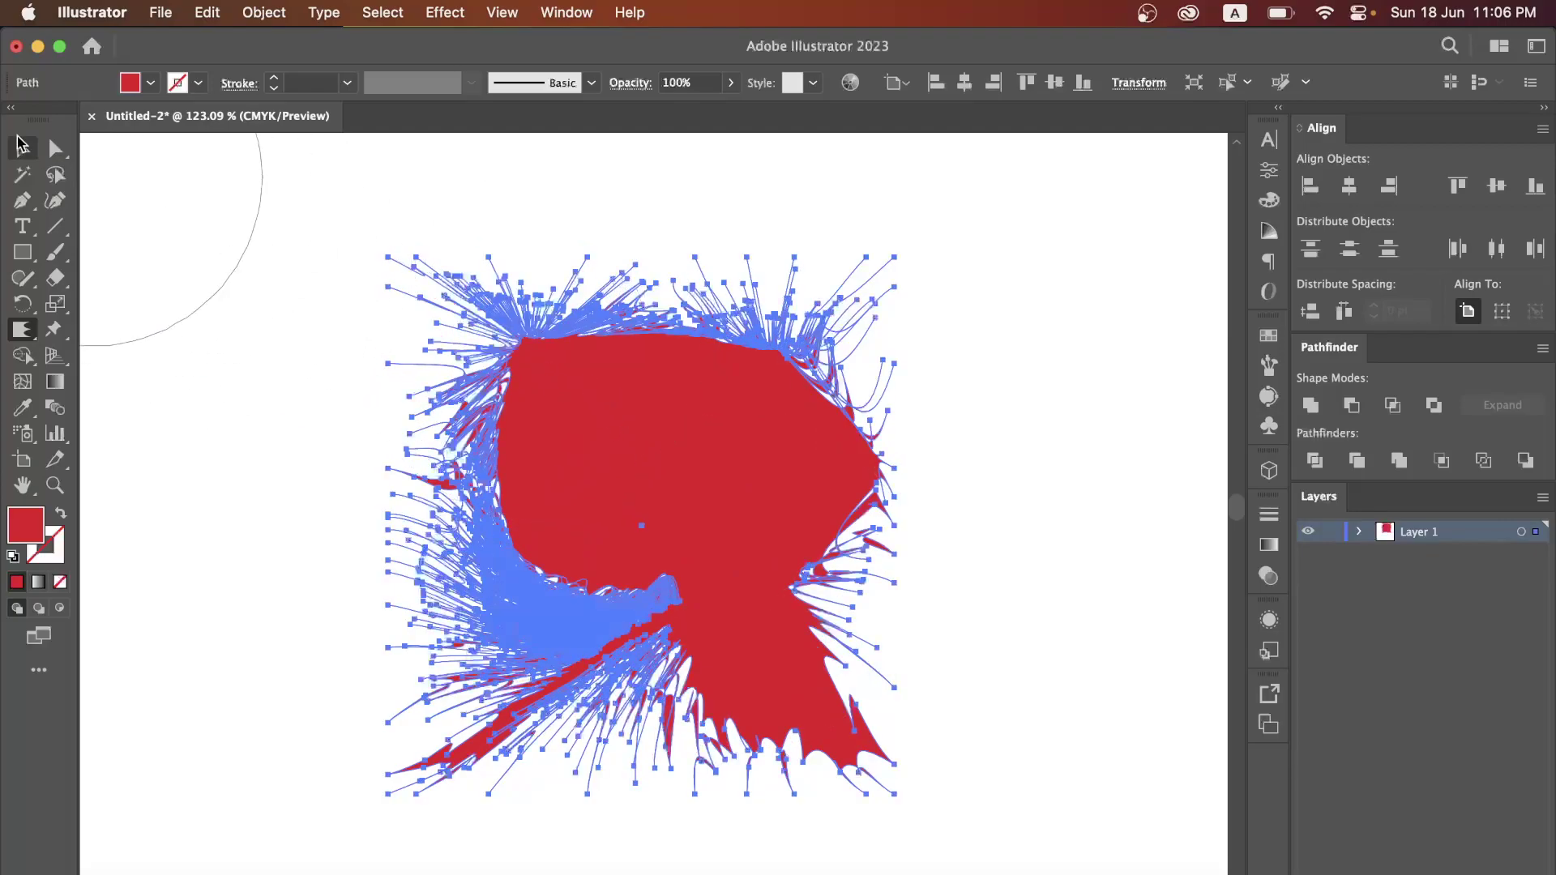
Rotate the red splatter shape slightly.
left_click(22, 146)
left_click(195, 366)
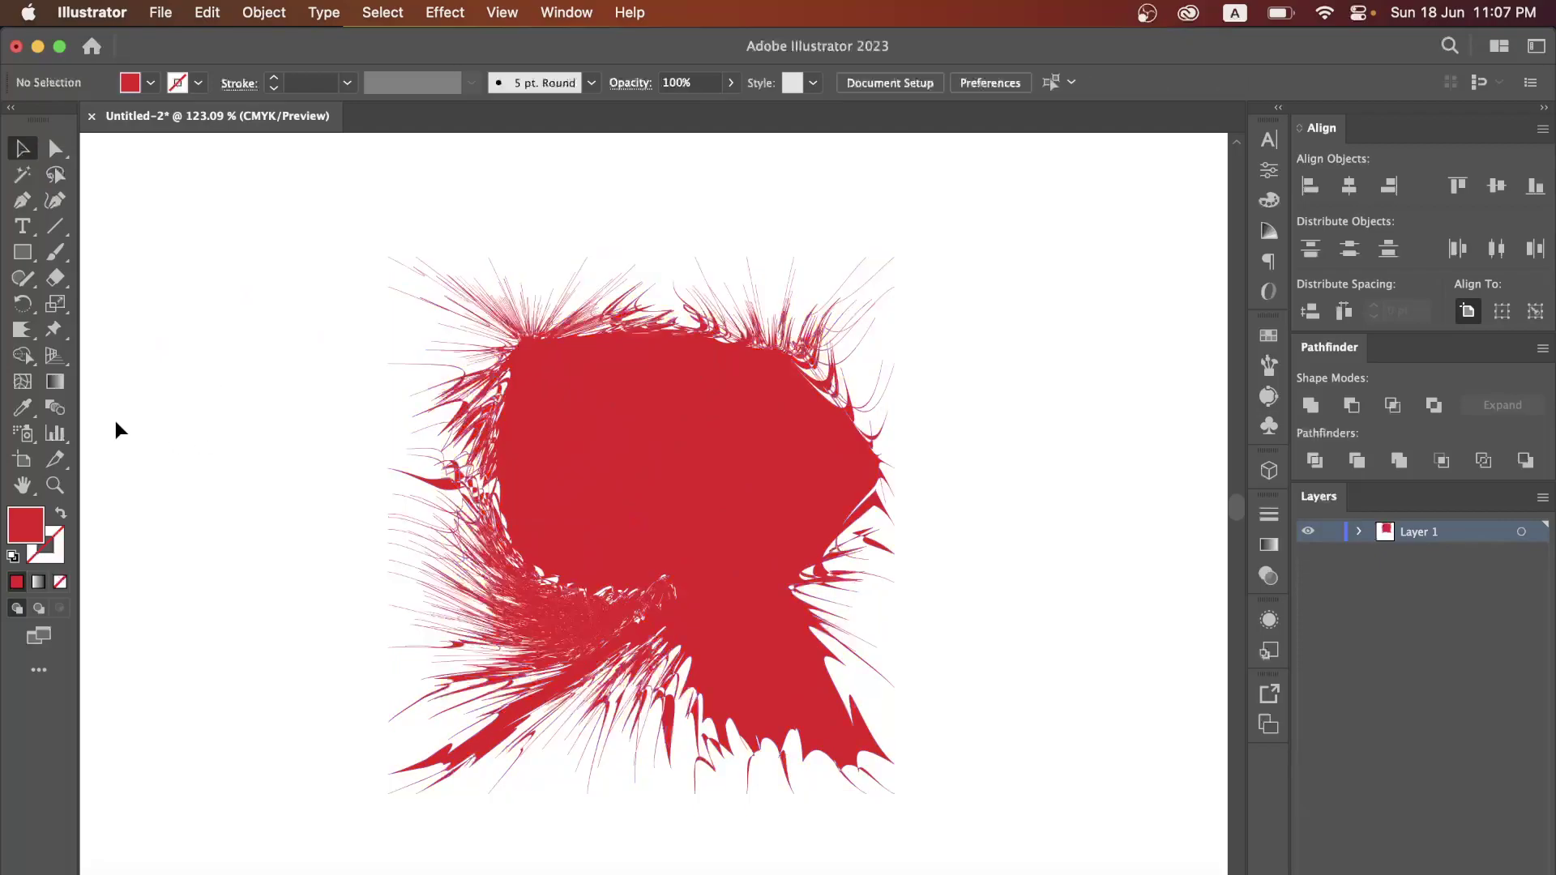
left_click(21, 332)
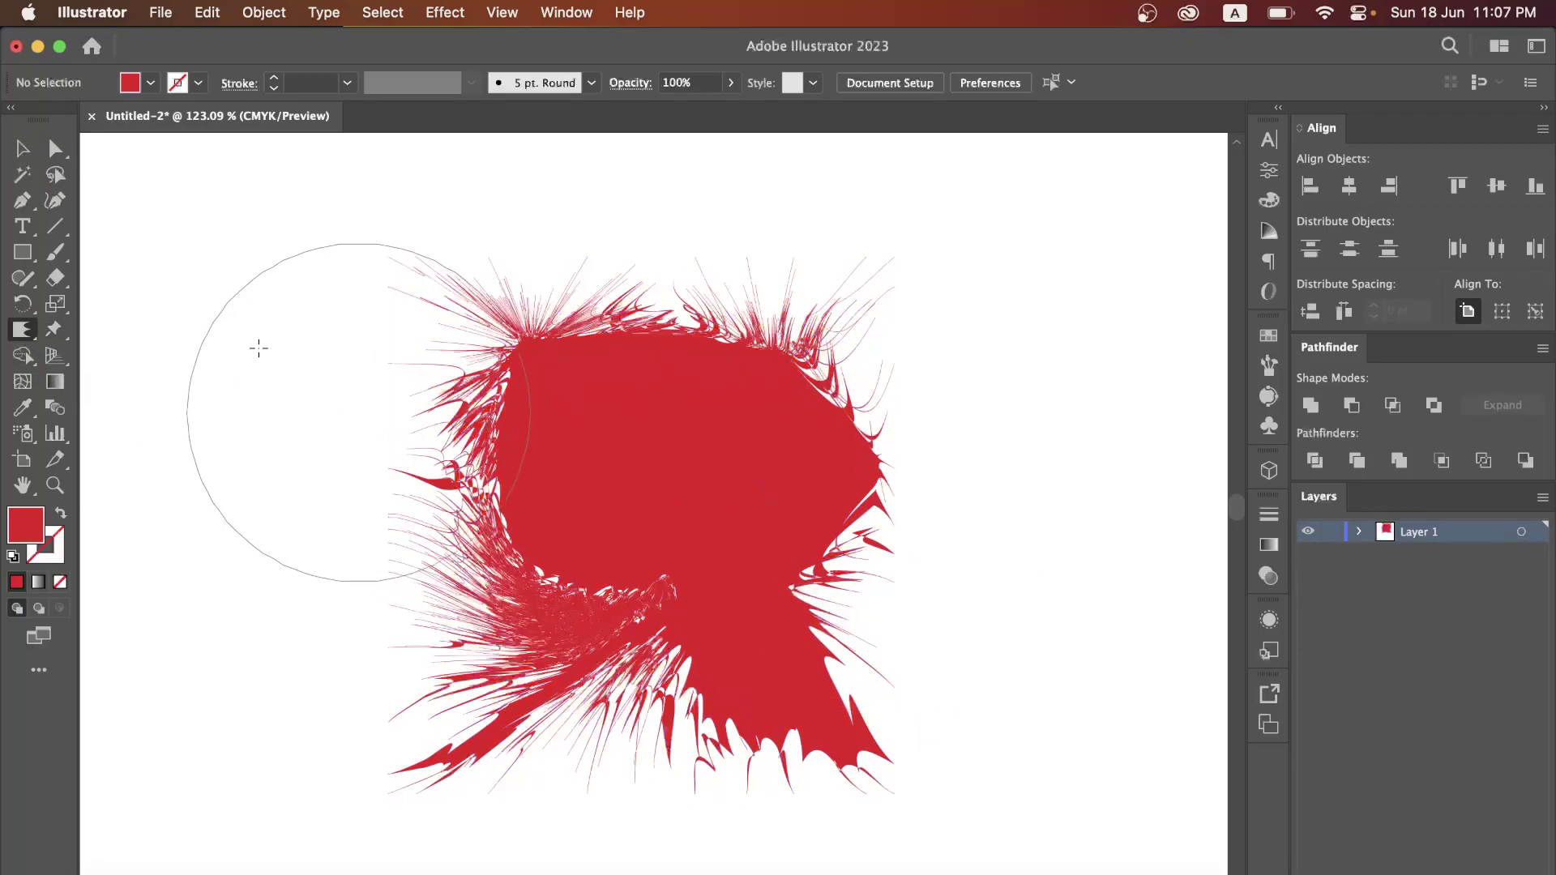
left_click(22, 148)
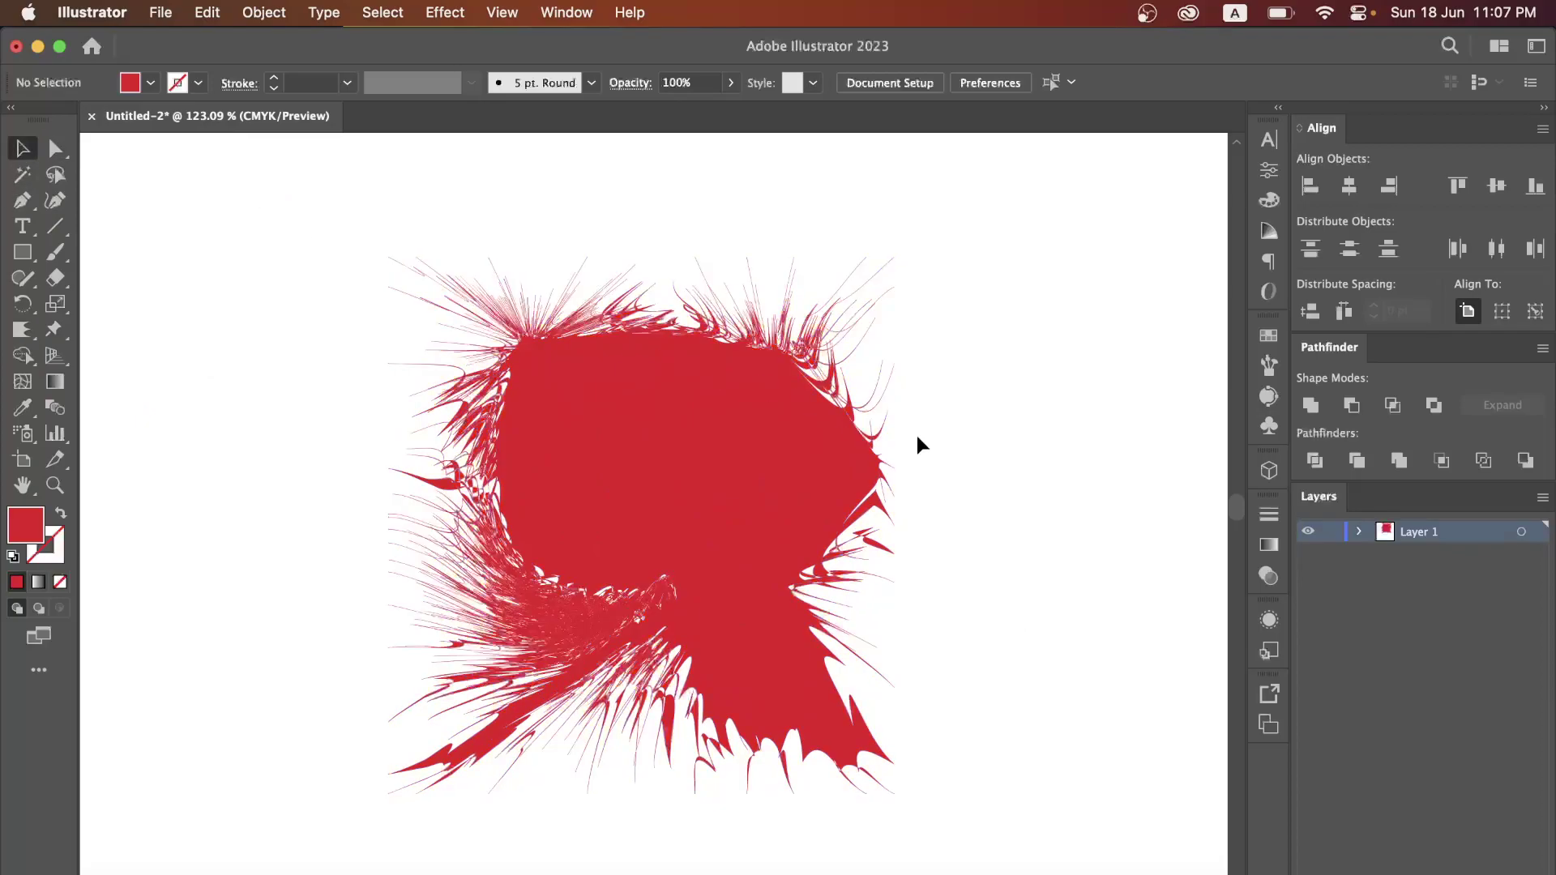
left_click(633, 447)
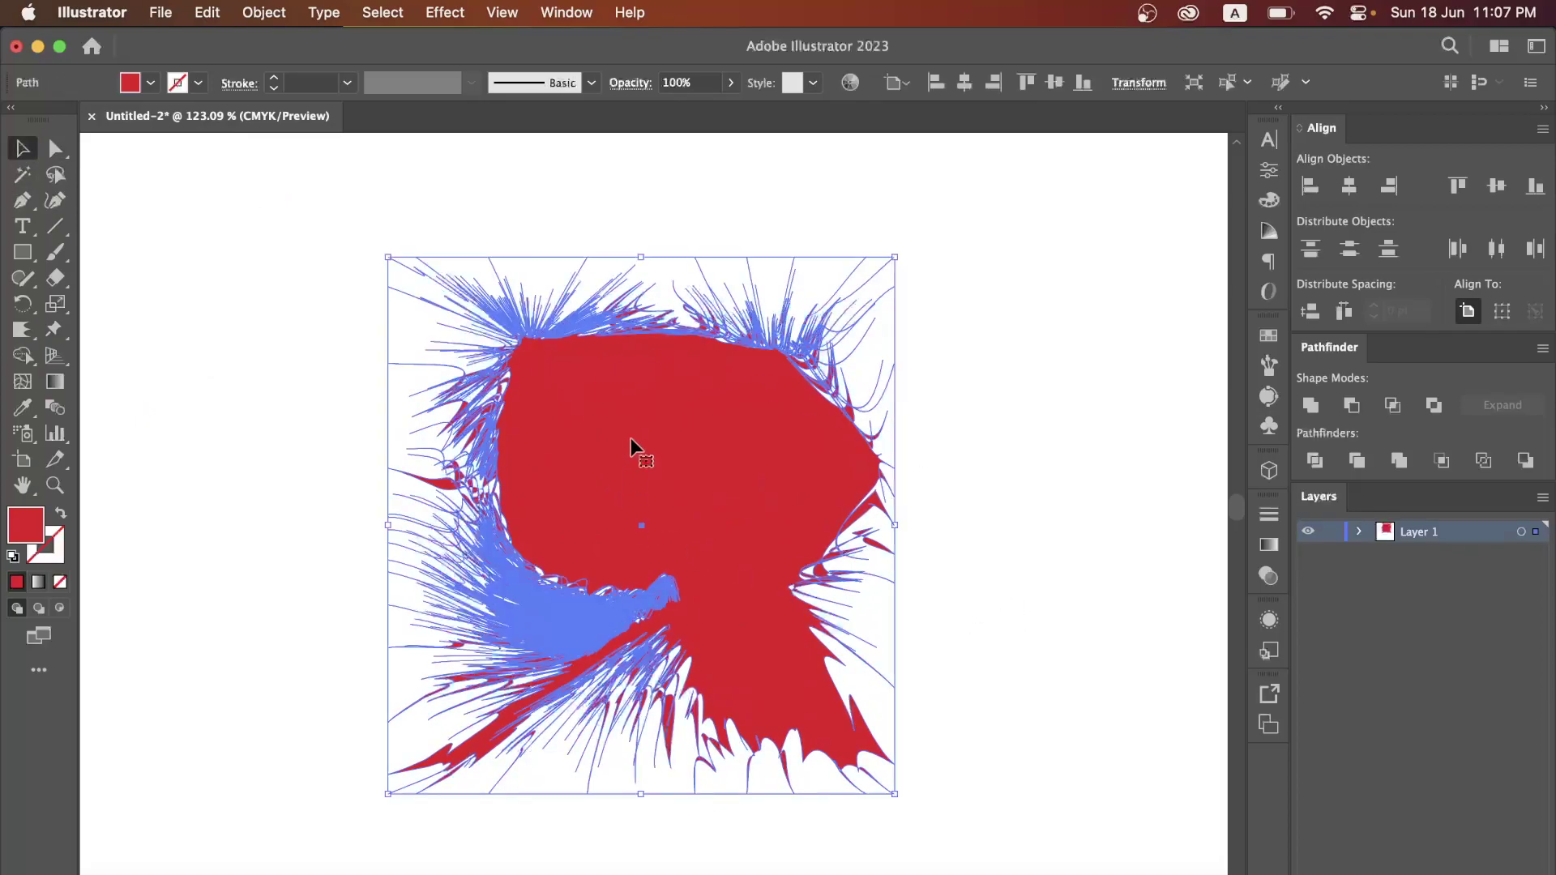
left_click(917, 478)
left_click(528, 423)
left_click(1059, 523)
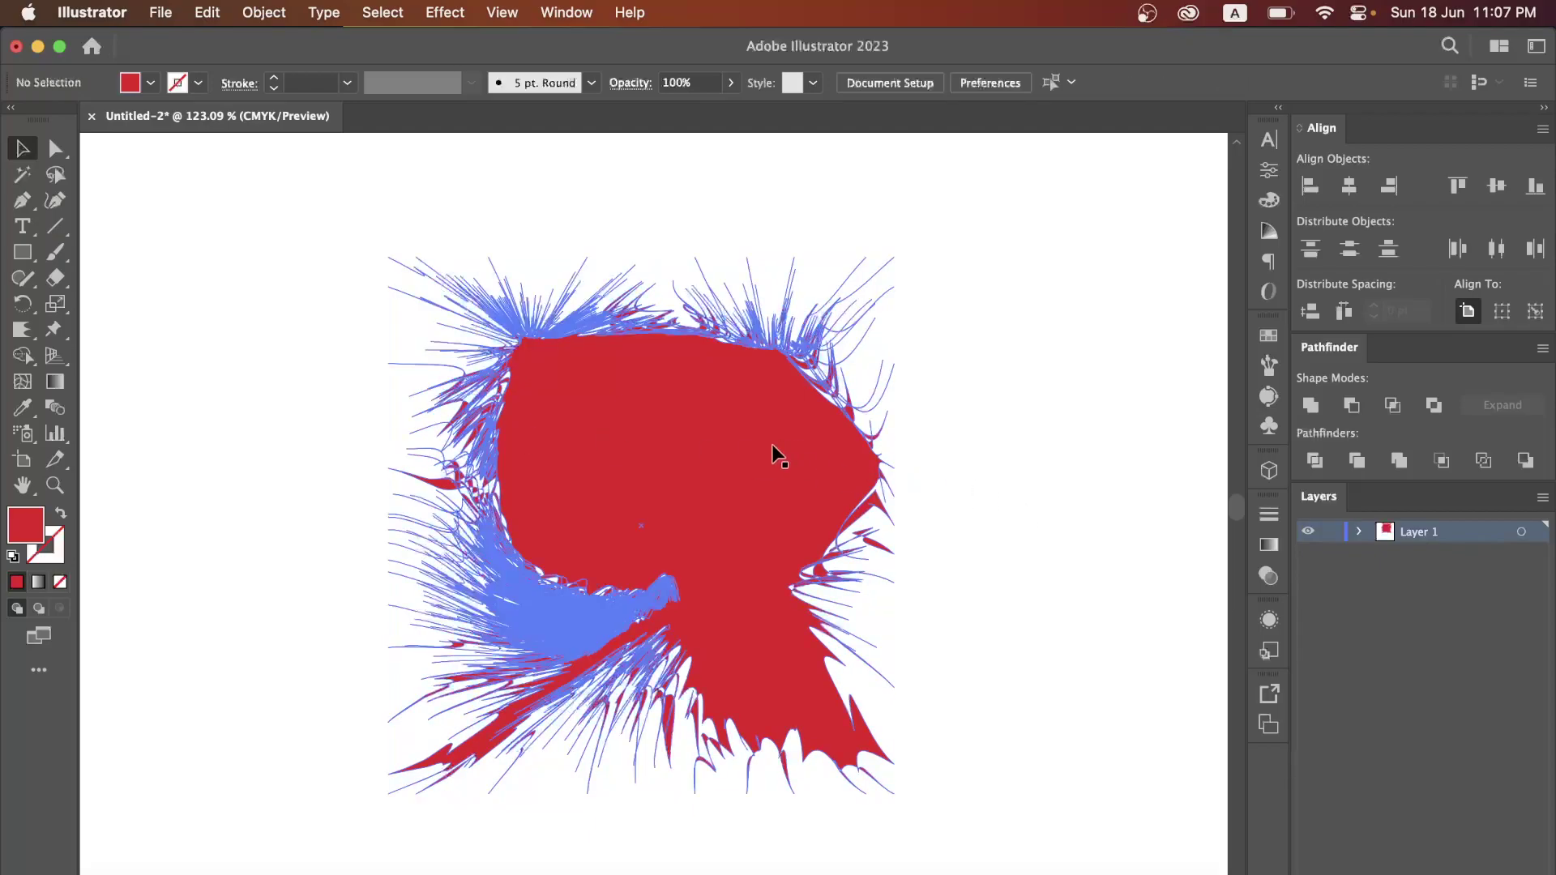
left_click(686, 441)
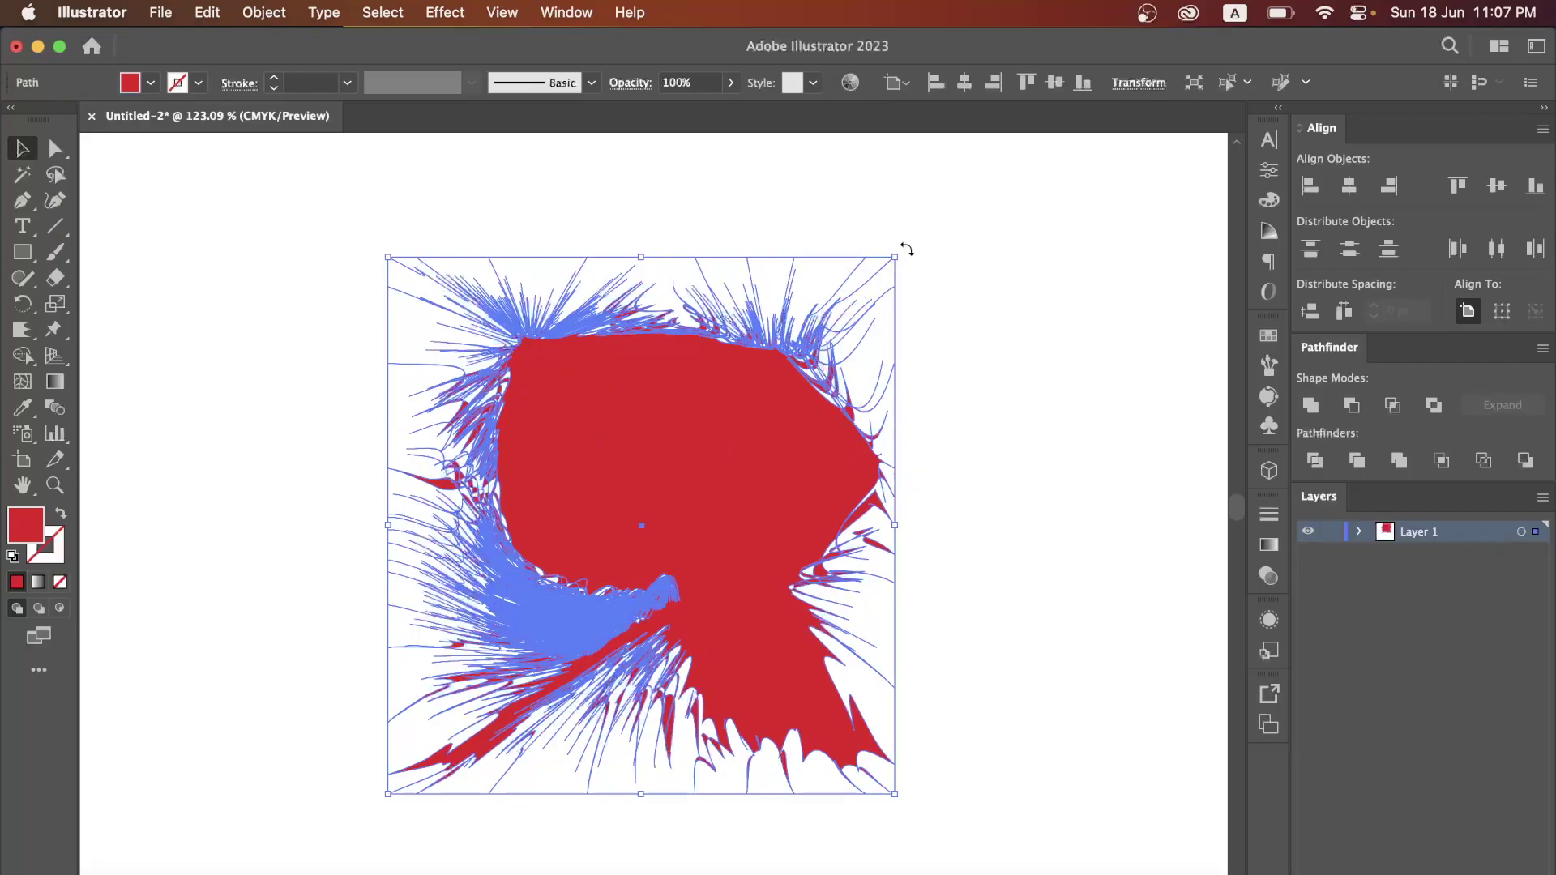
mouse_move(940, 446)
left_mouse_down()
mouse_move(1129, 416)
mouse_move(952, 441)
left_mouse_up()
left_click(951, 440)
Change the splatter's fill from red to black.
left_click(630, 434)
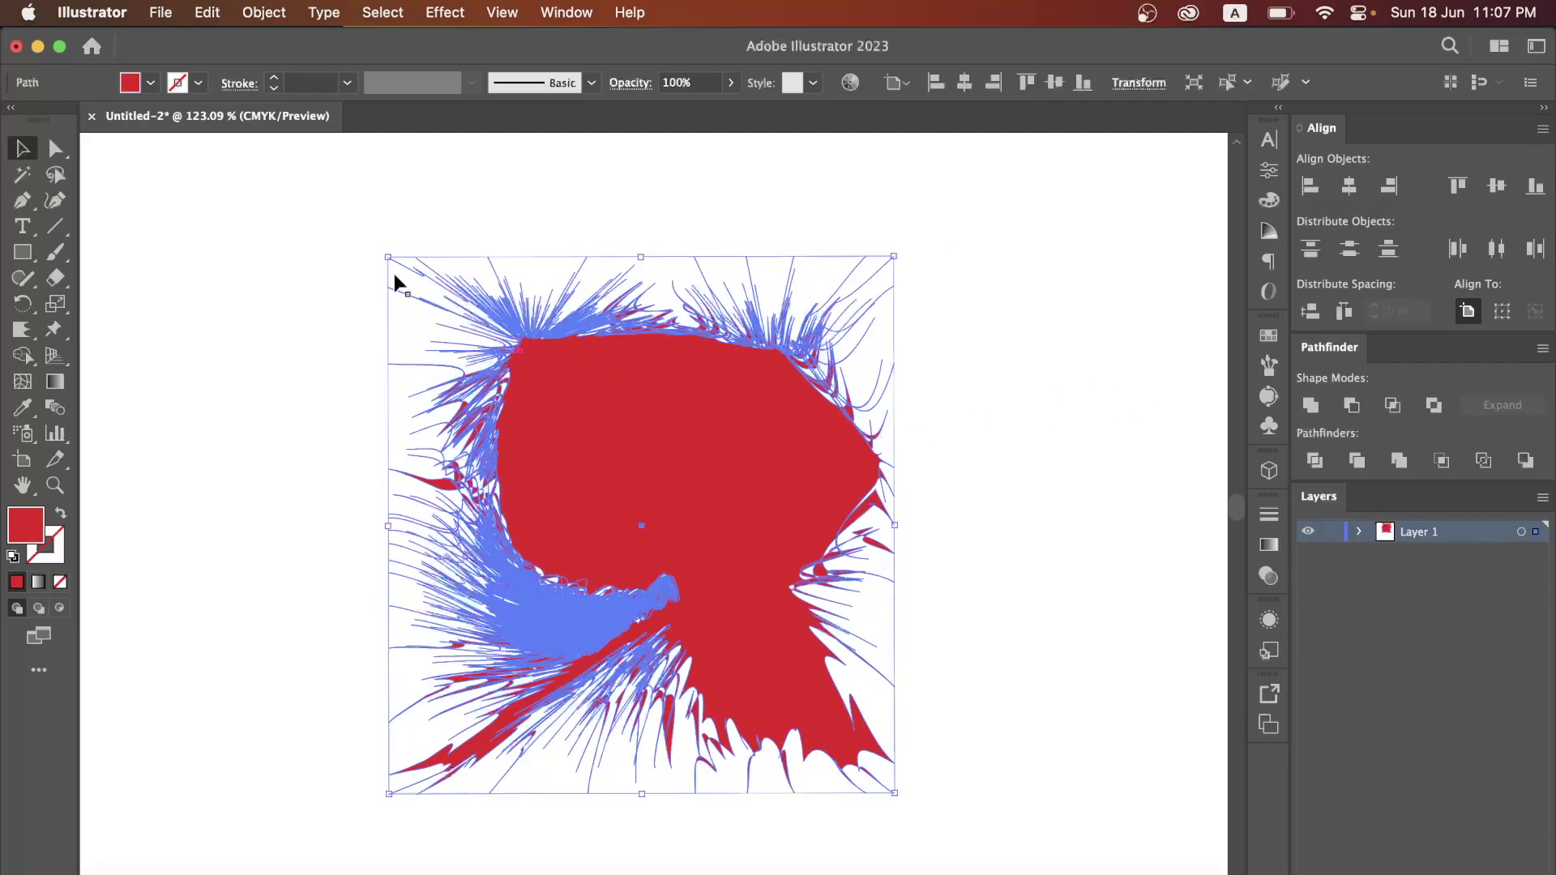
left_click(151, 82)
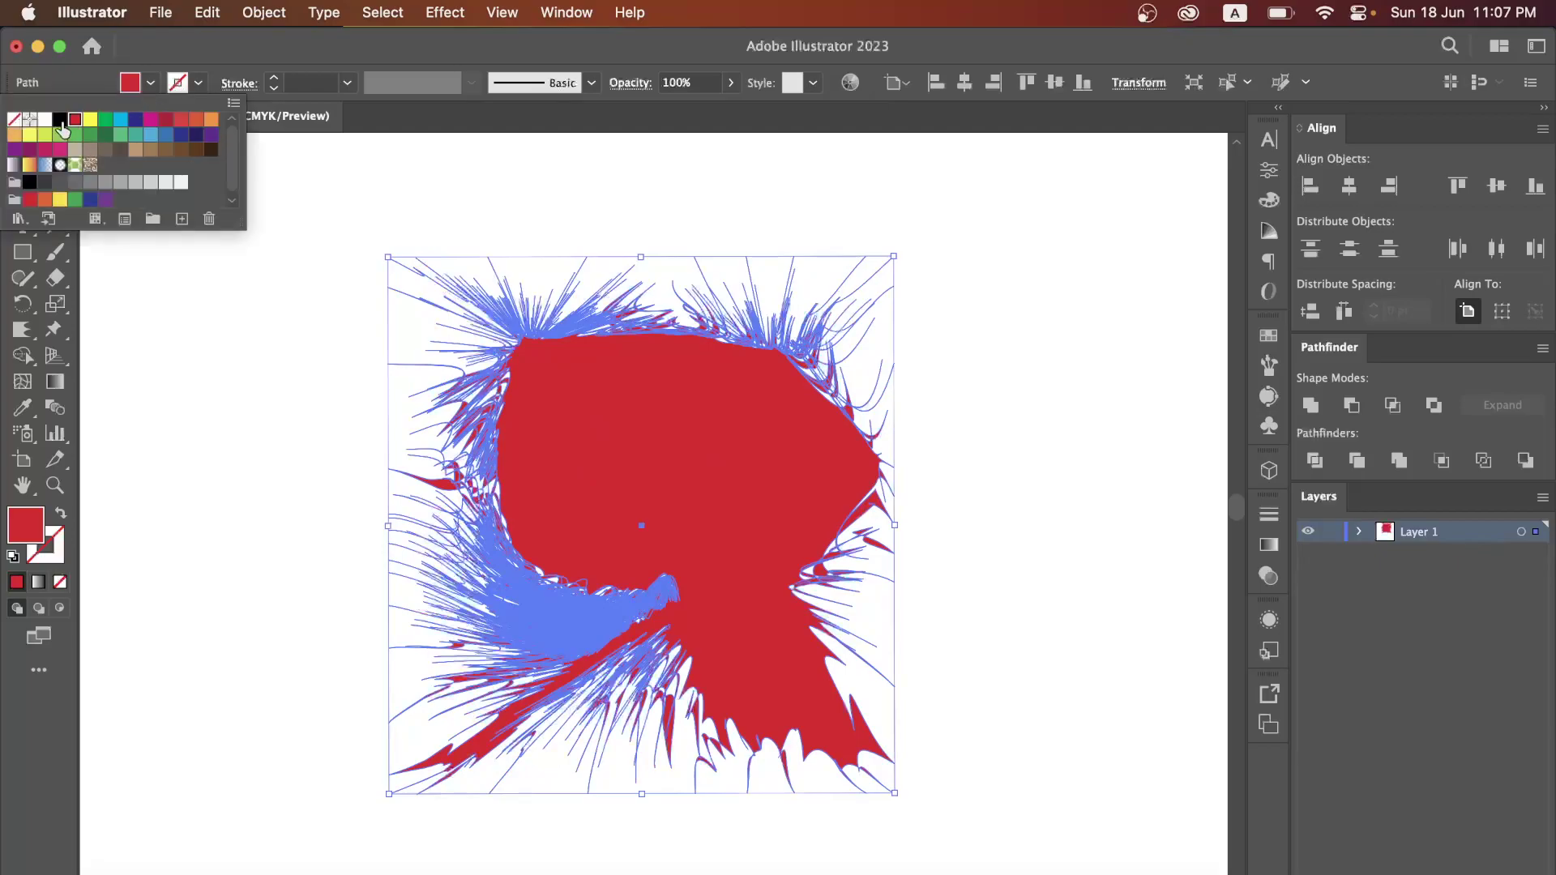
left_click(60, 119)
left_click(688, 420)
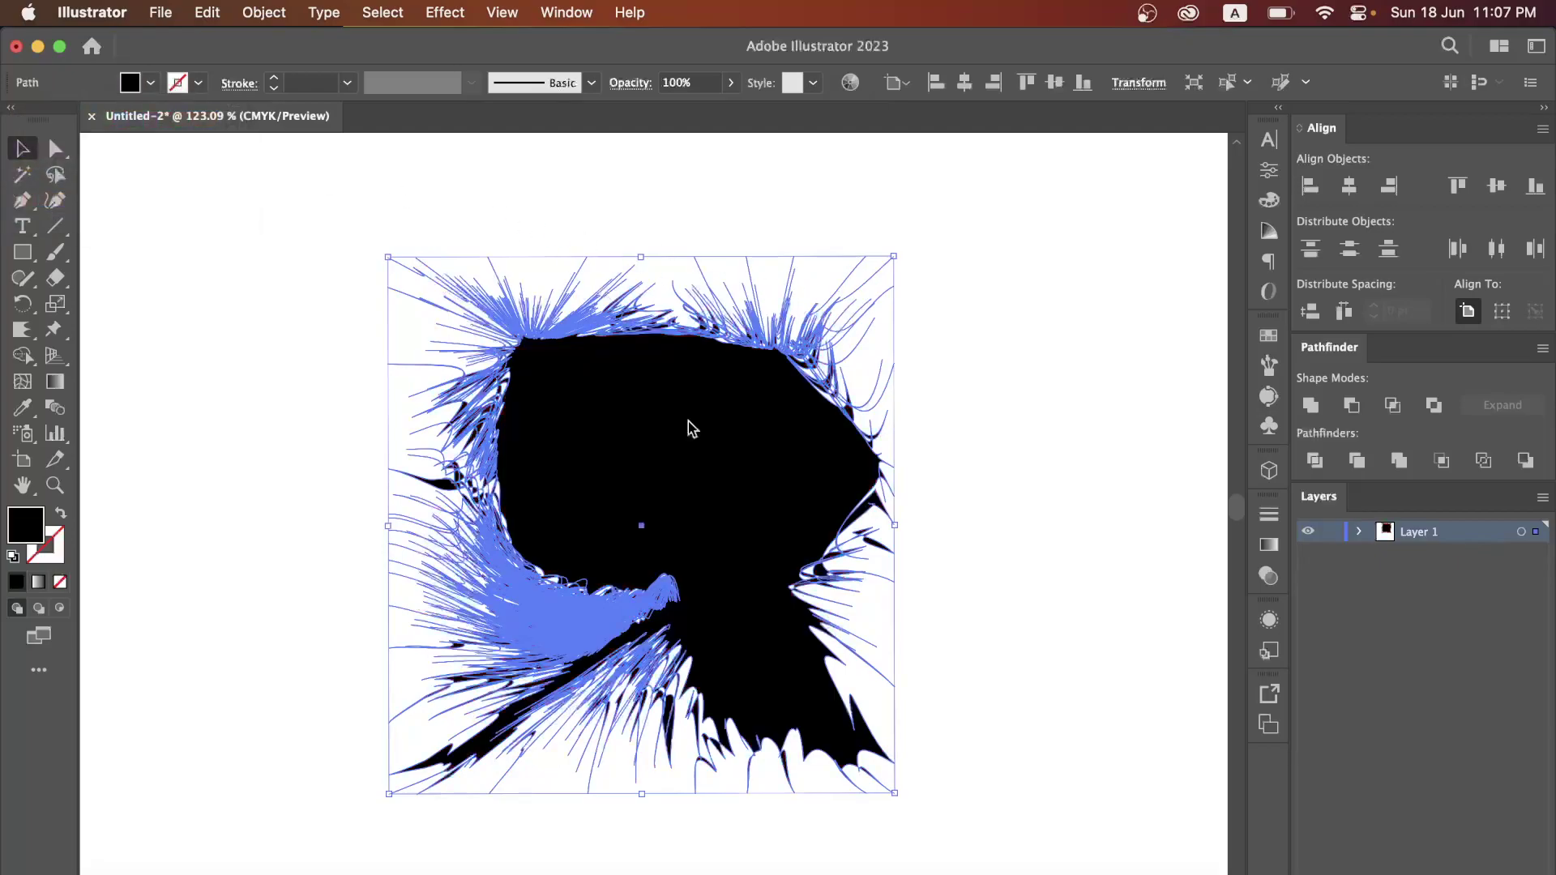
left_click(1014, 400)
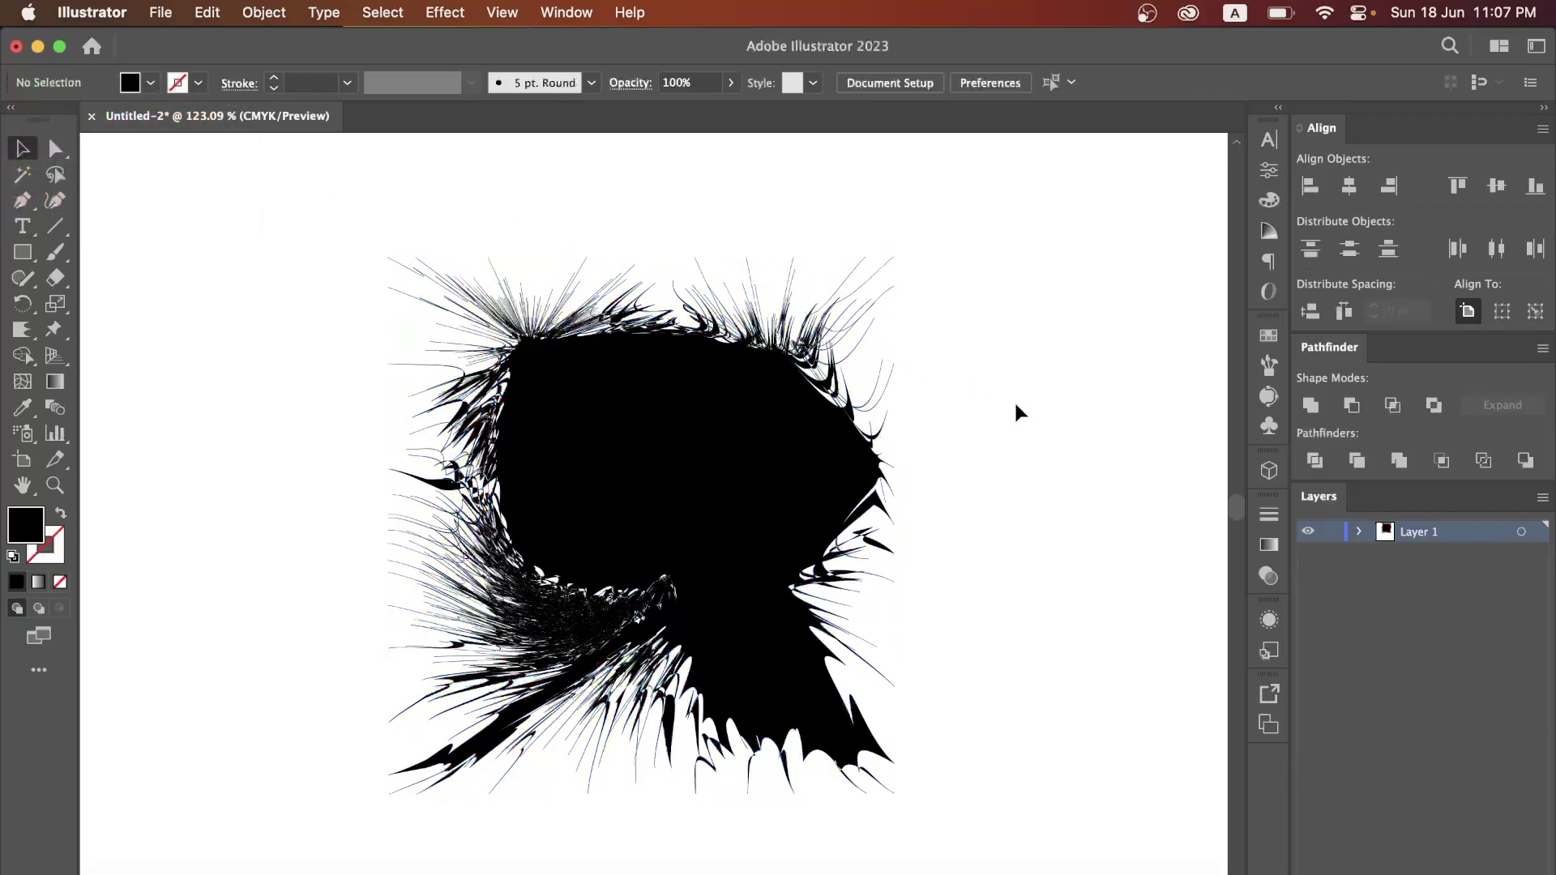
left_click(691, 468)
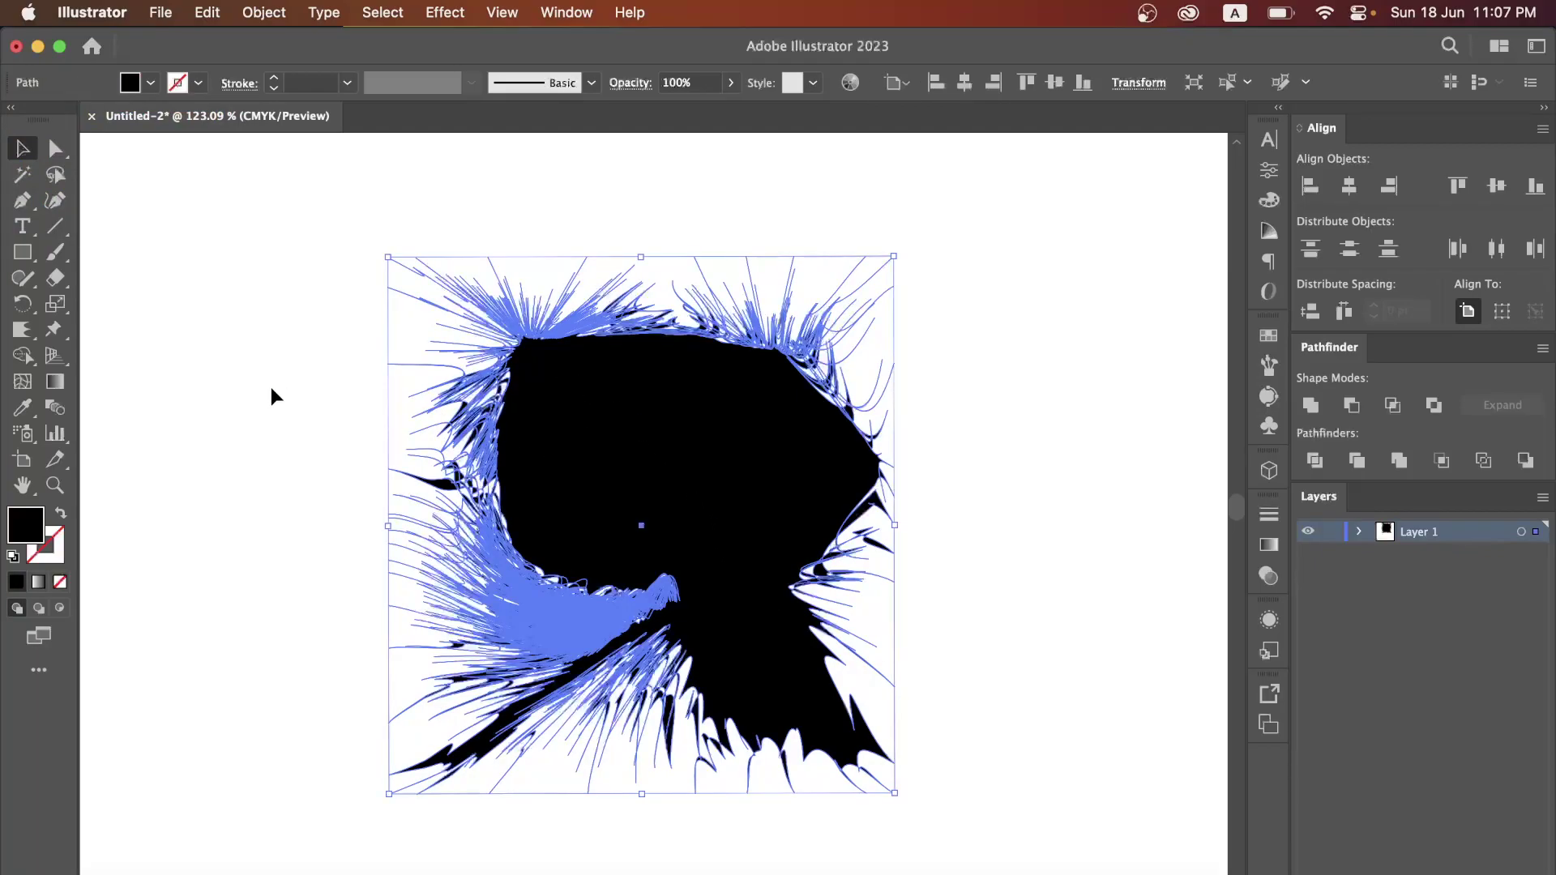
Delete the black splatter and draw a plain black rectangle near the page centre.
key("Delete")
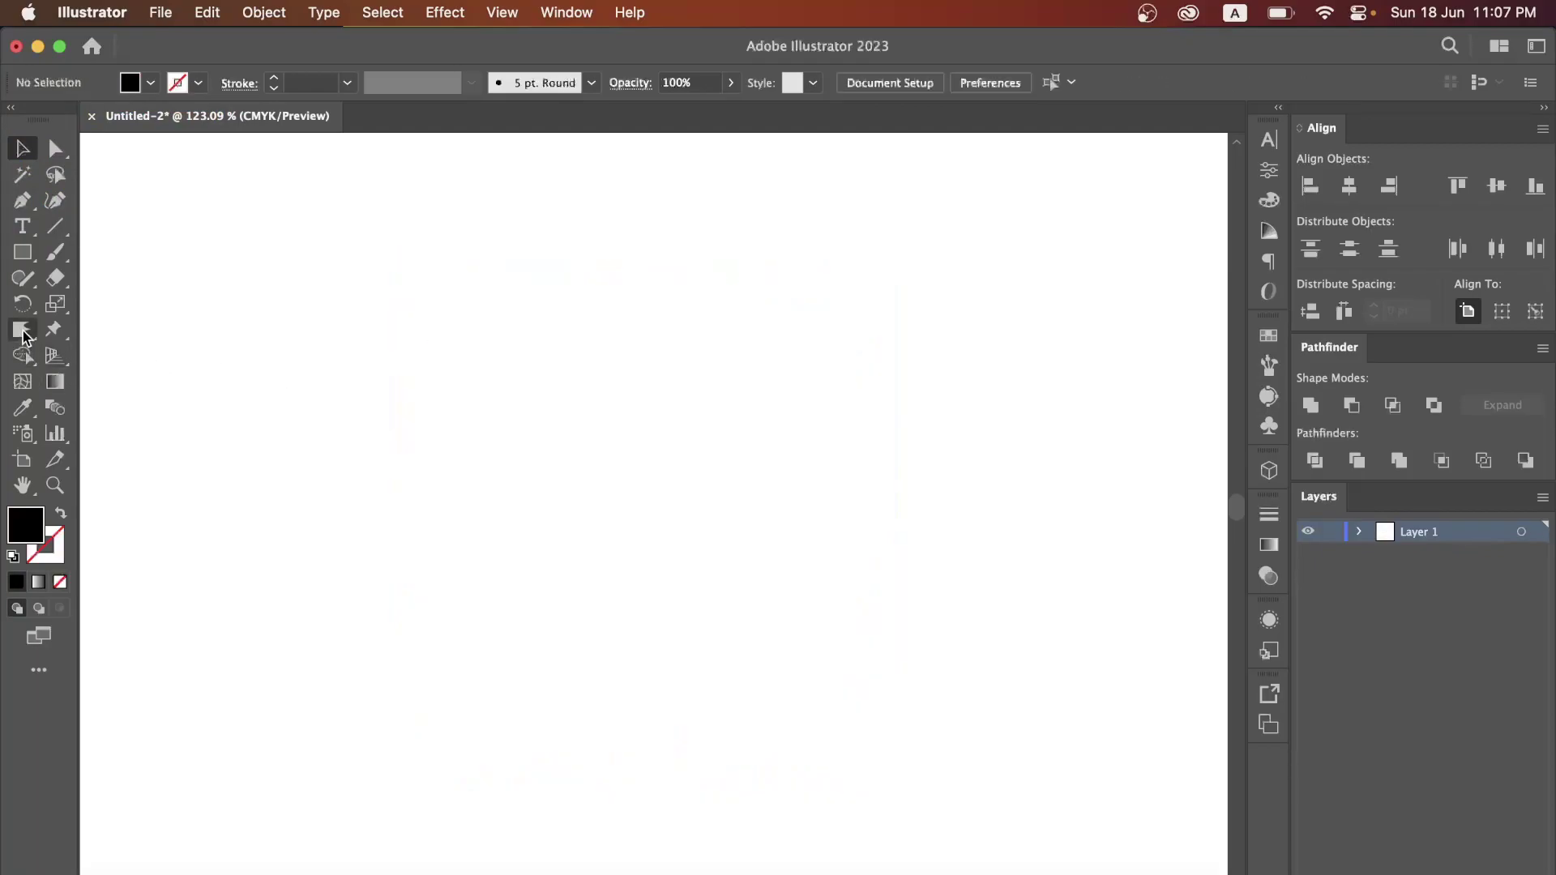
left_click(23, 332)
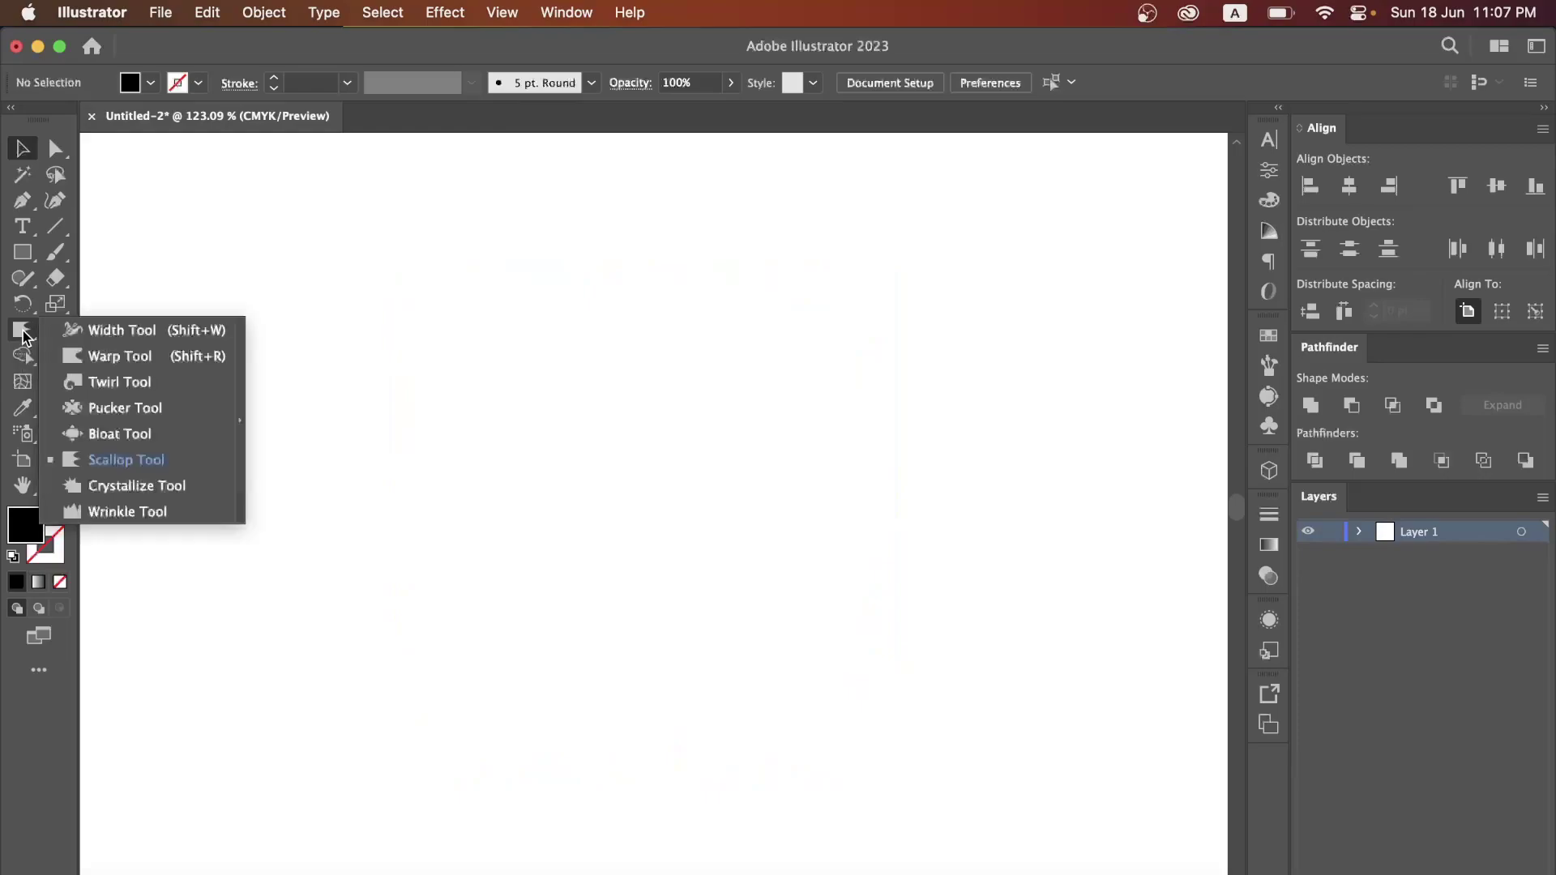
left_click(139, 486)
left_click(22, 254)
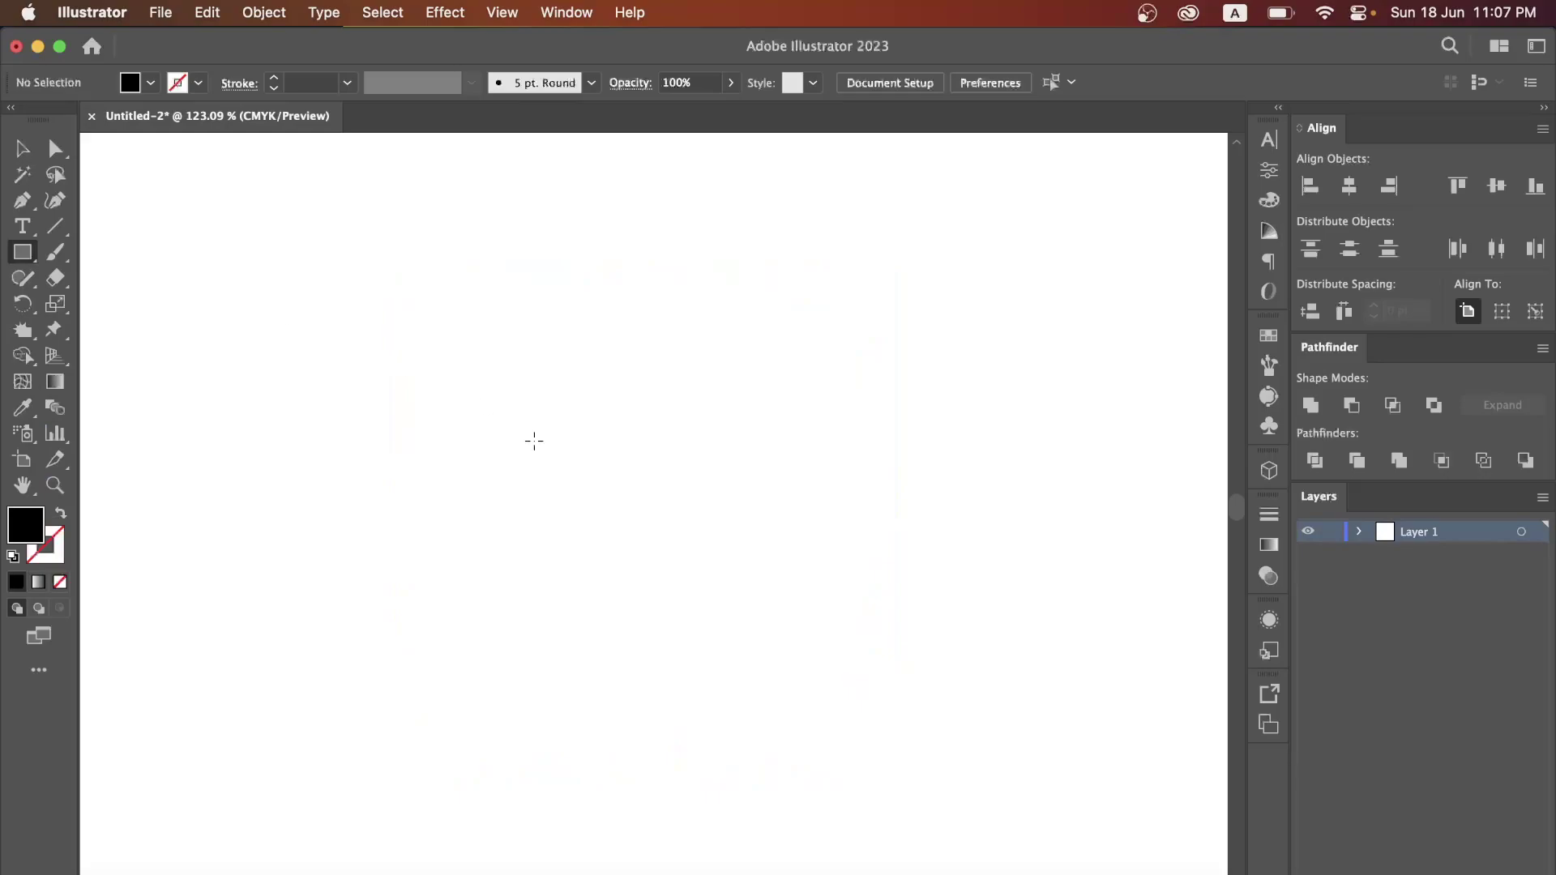
left_click_drag(424, 316, 905, 727)
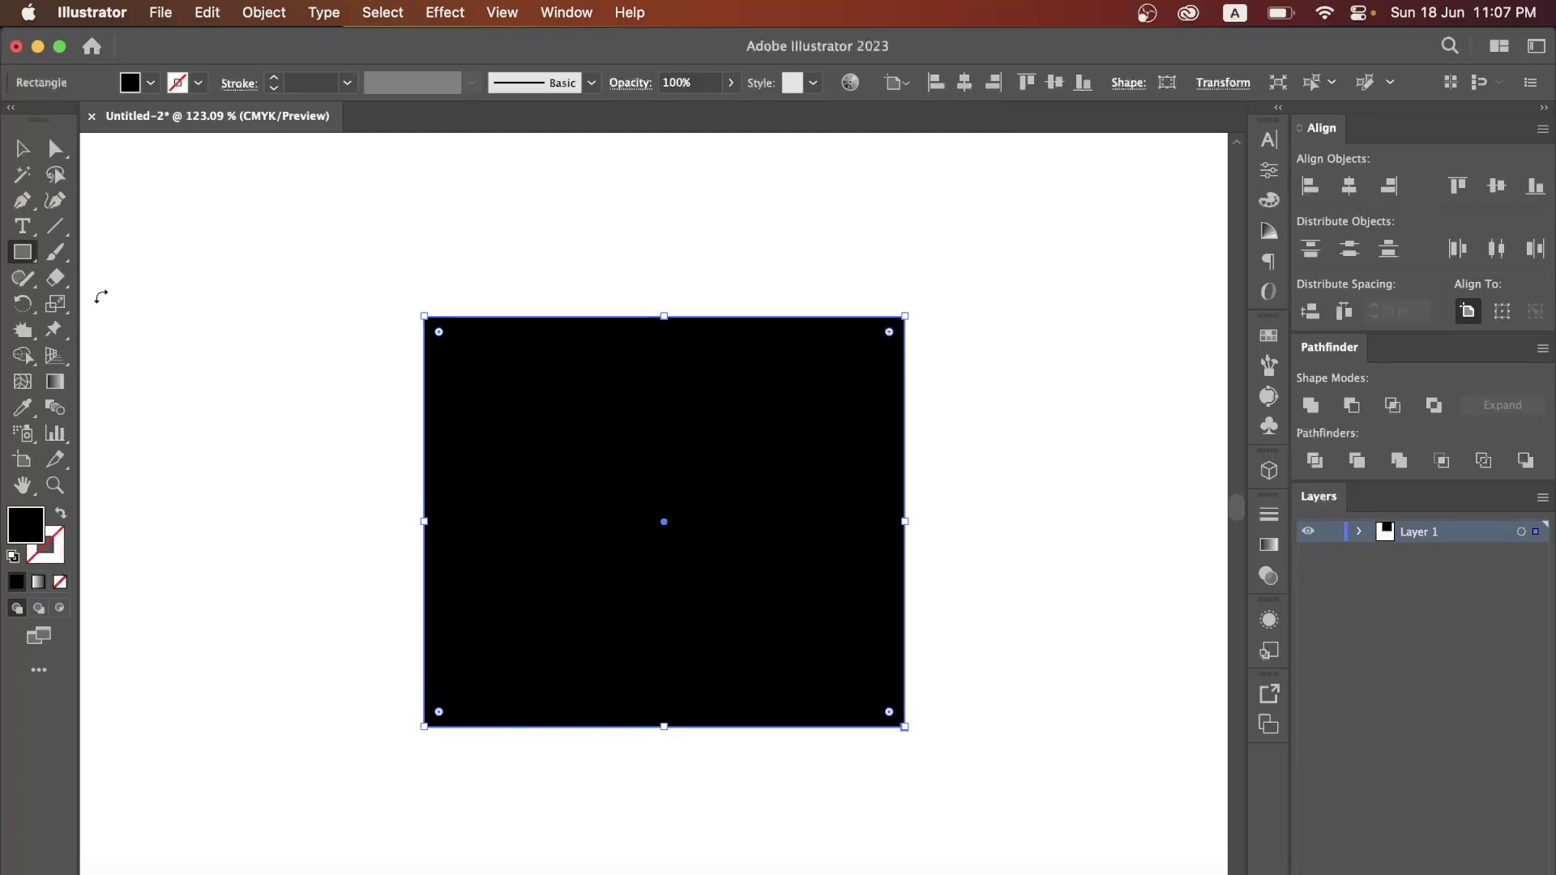
Distort the black rectangle's top corners, right edge and lower corners into spiky bursts.
left_click(23, 330)
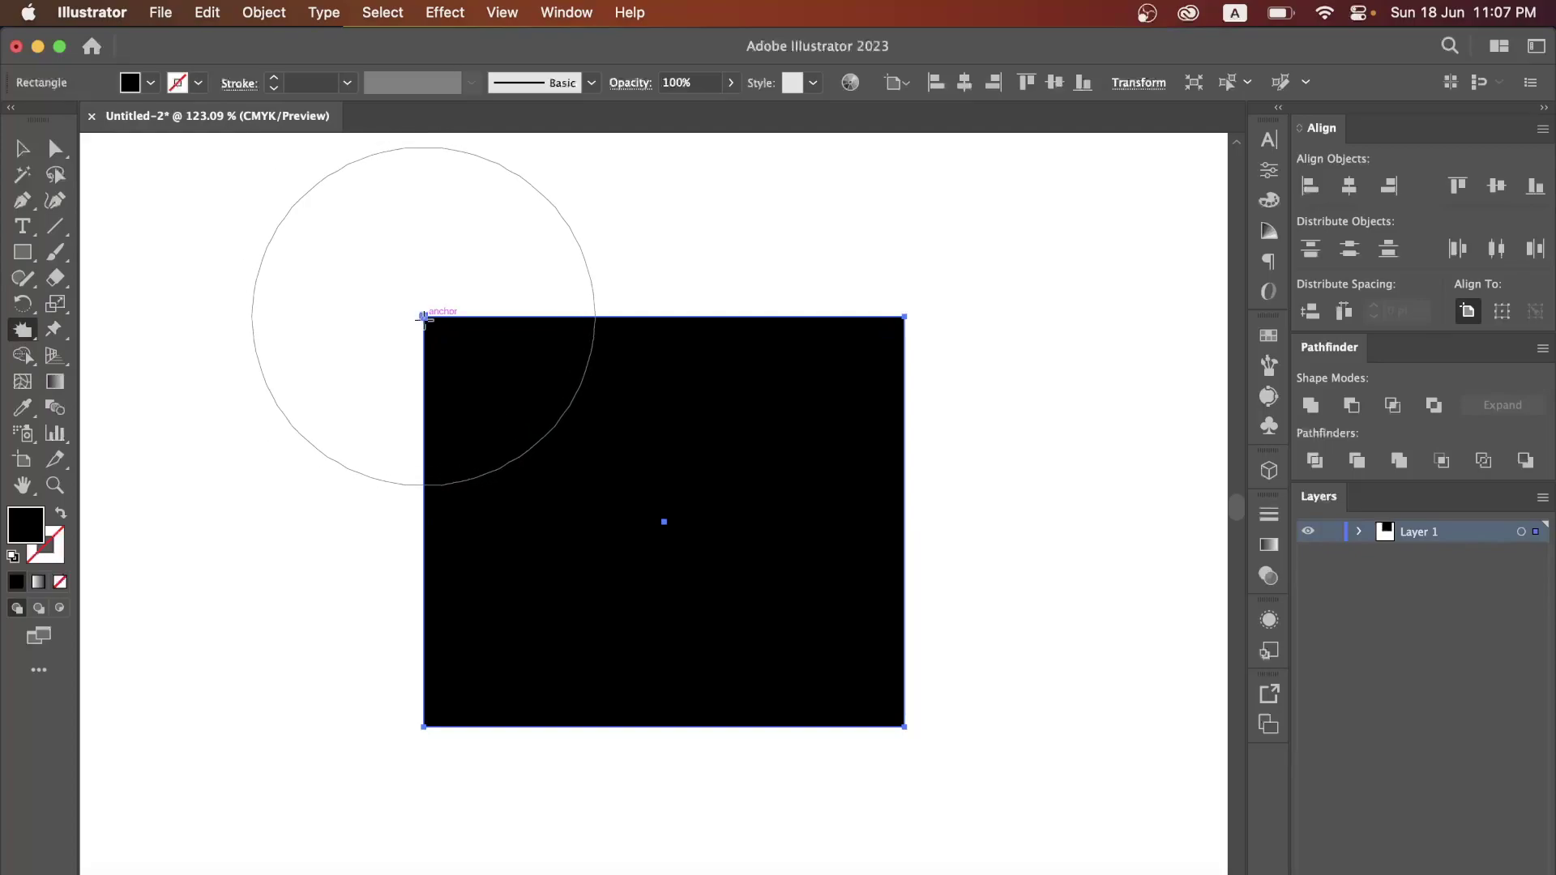
left_click_drag(423, 316, 406, 306)
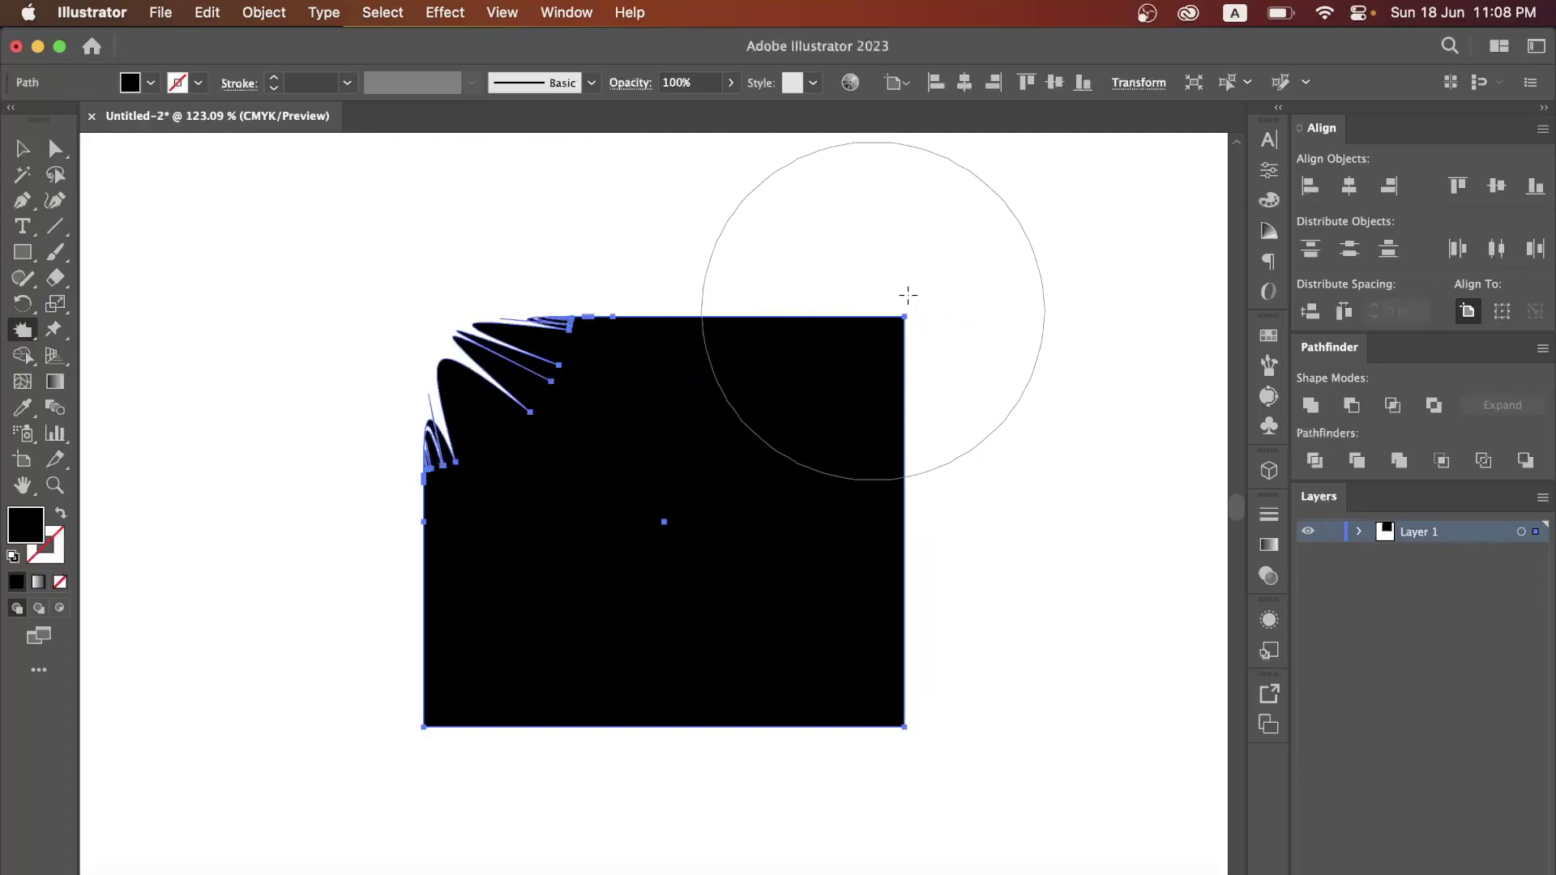
mouse_move(872, 304)
left_mouse_down()
mouse_move(953, 273)
mouse_move(887, 297)
mouse_move(645, 281)
mouse_move(691, 295)
left_mouse_up()
left_click_drag(927, 483, 902, 468)
left_click_drag(931, 622, 923, 667)
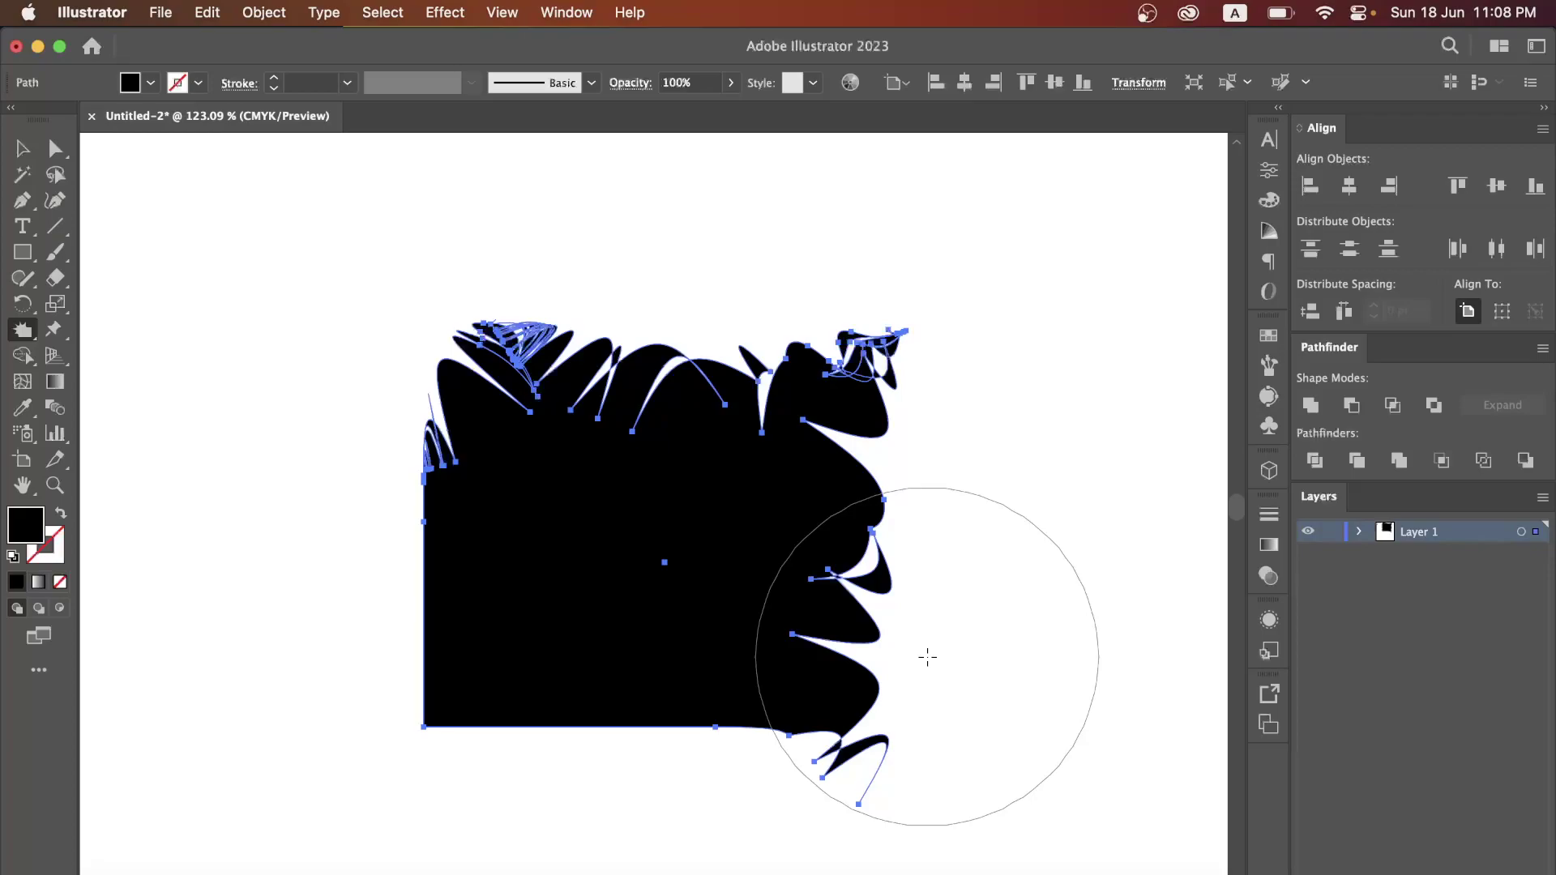
mouse_move(483, 708)
left_mouse_down()
mouse_move(604, 705)
mouse_move(678, 679)
left_mouse_up()
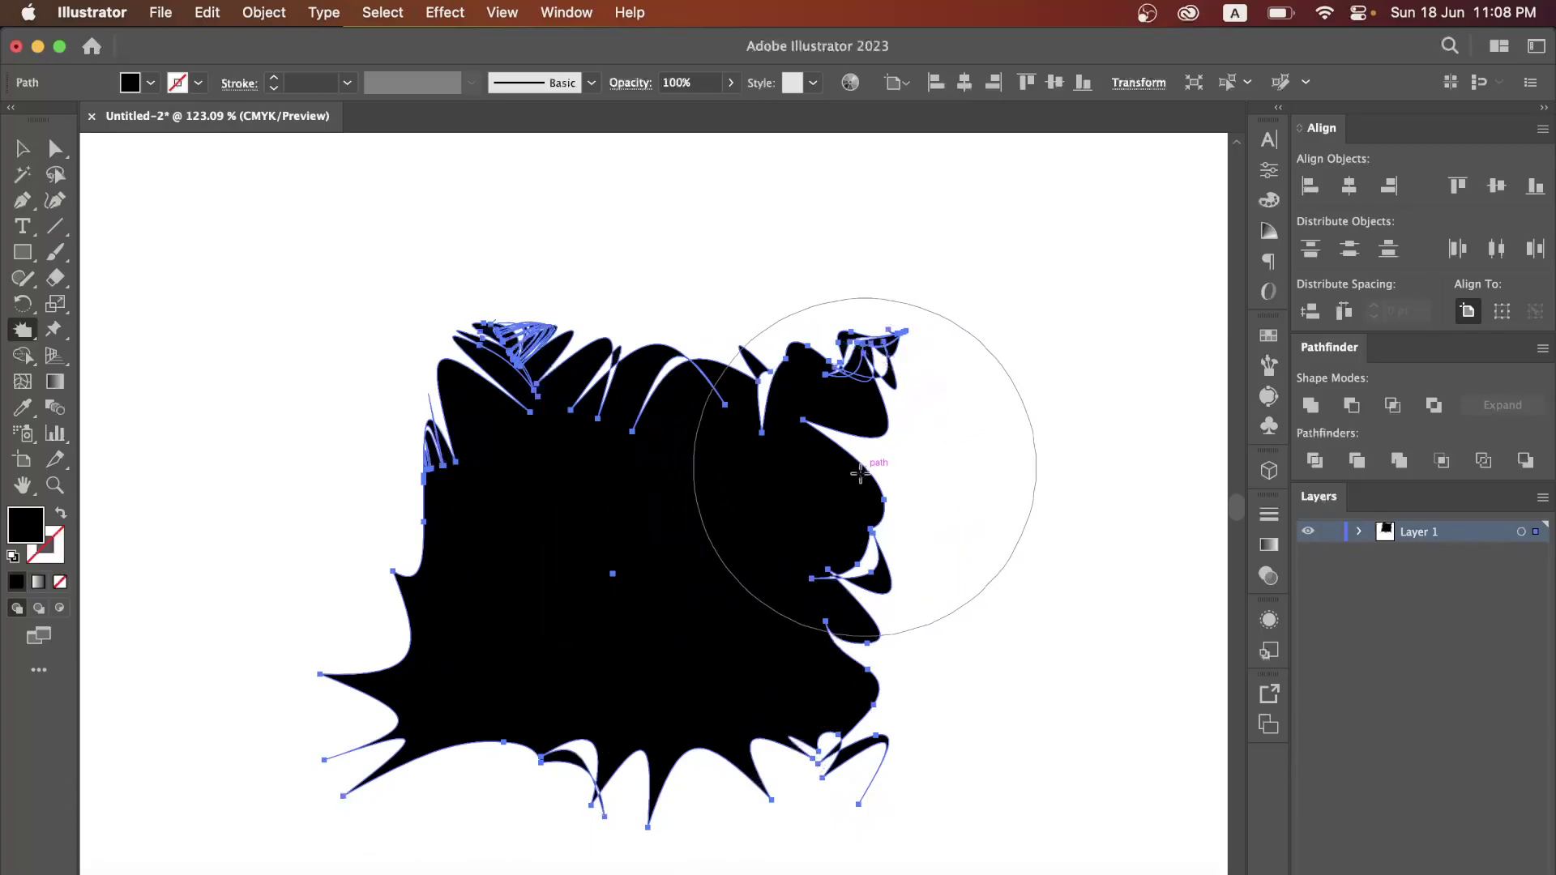
Grow more spikes along the right, left, upper-left and top-middle edges.
mouse_move(860, 473)
left_mouse_down()
mouse_move(848, 487)
mouse_move(890, 494)
left_mouse_up()
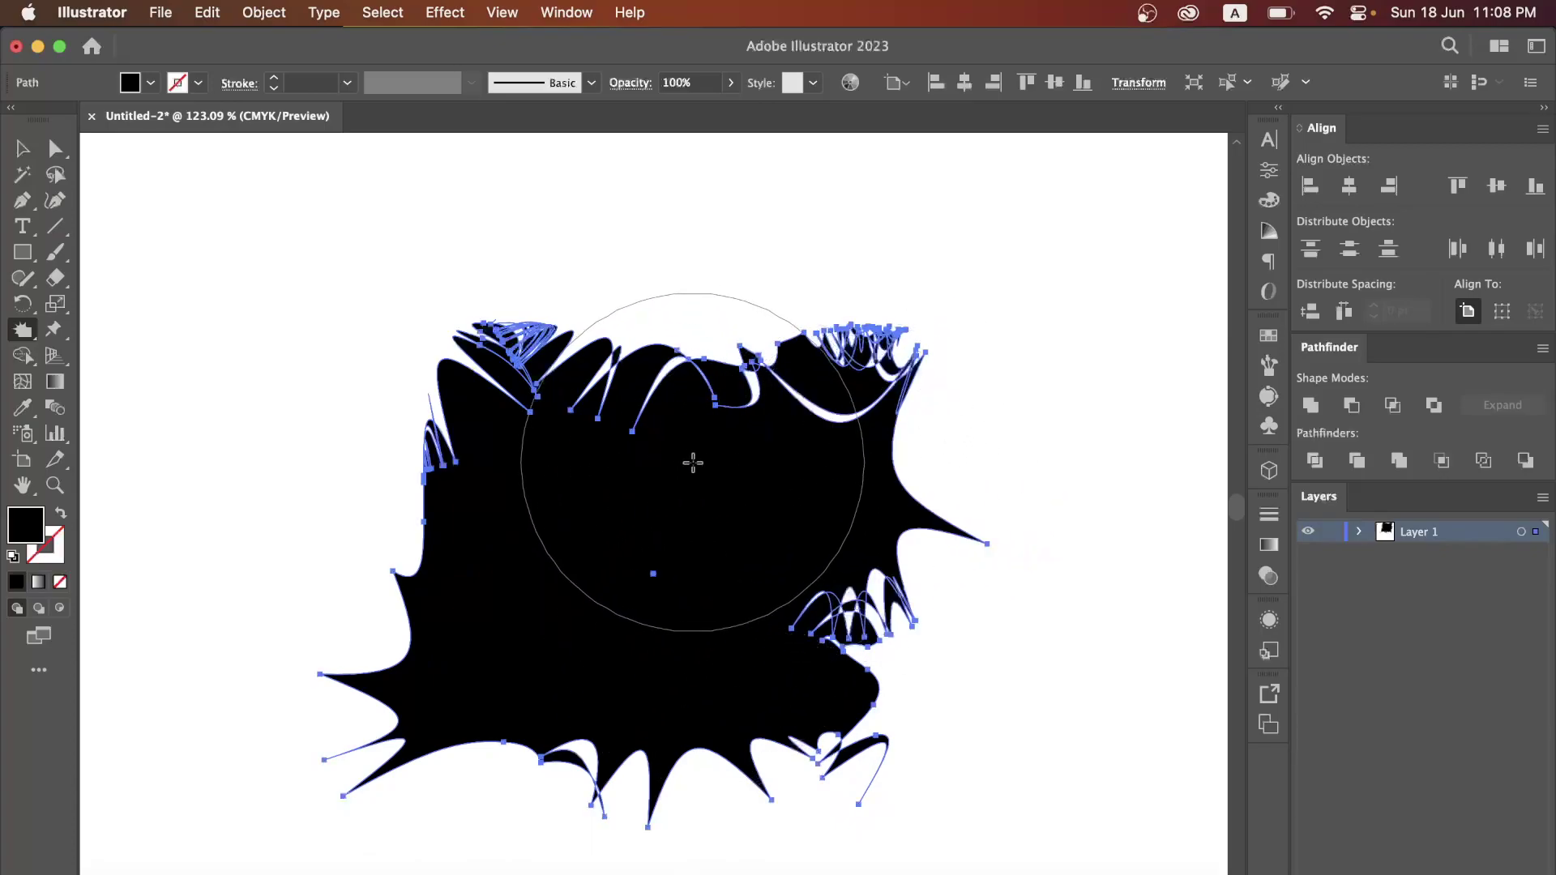
mouse_move(465, 503)
left_mouse_down()
mouse_move(439, 532)
mouse_move(427, 660)
left_mouse_up()
mouse_move(456, 513)
left_mouse_down()
mouse_move(438, 435)
mouse_move(456, 450)
left_mouse_up()
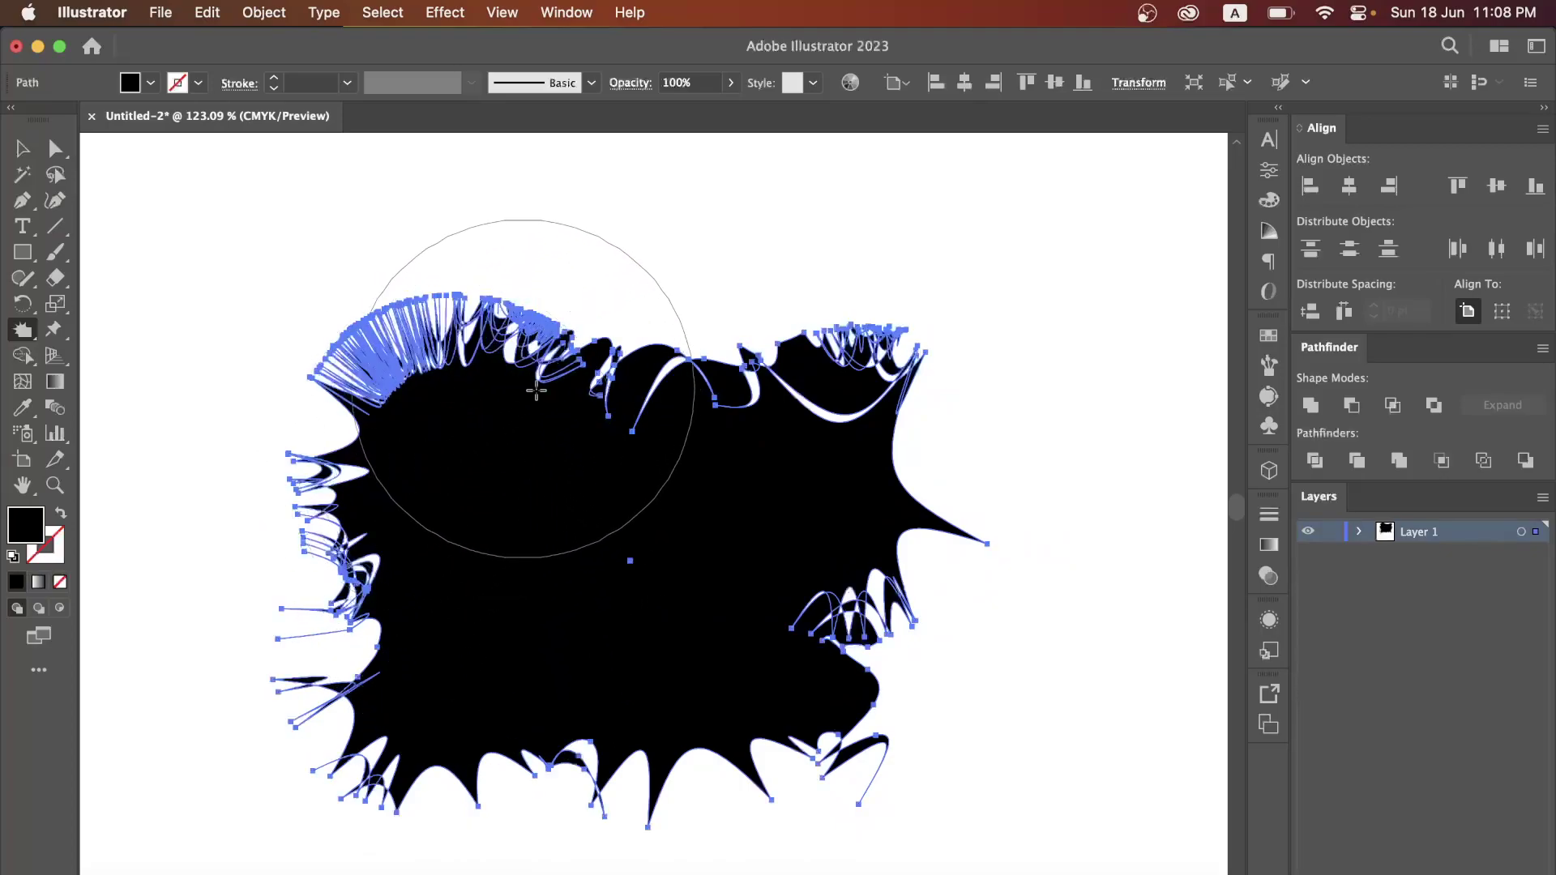
left_click(710, 395)
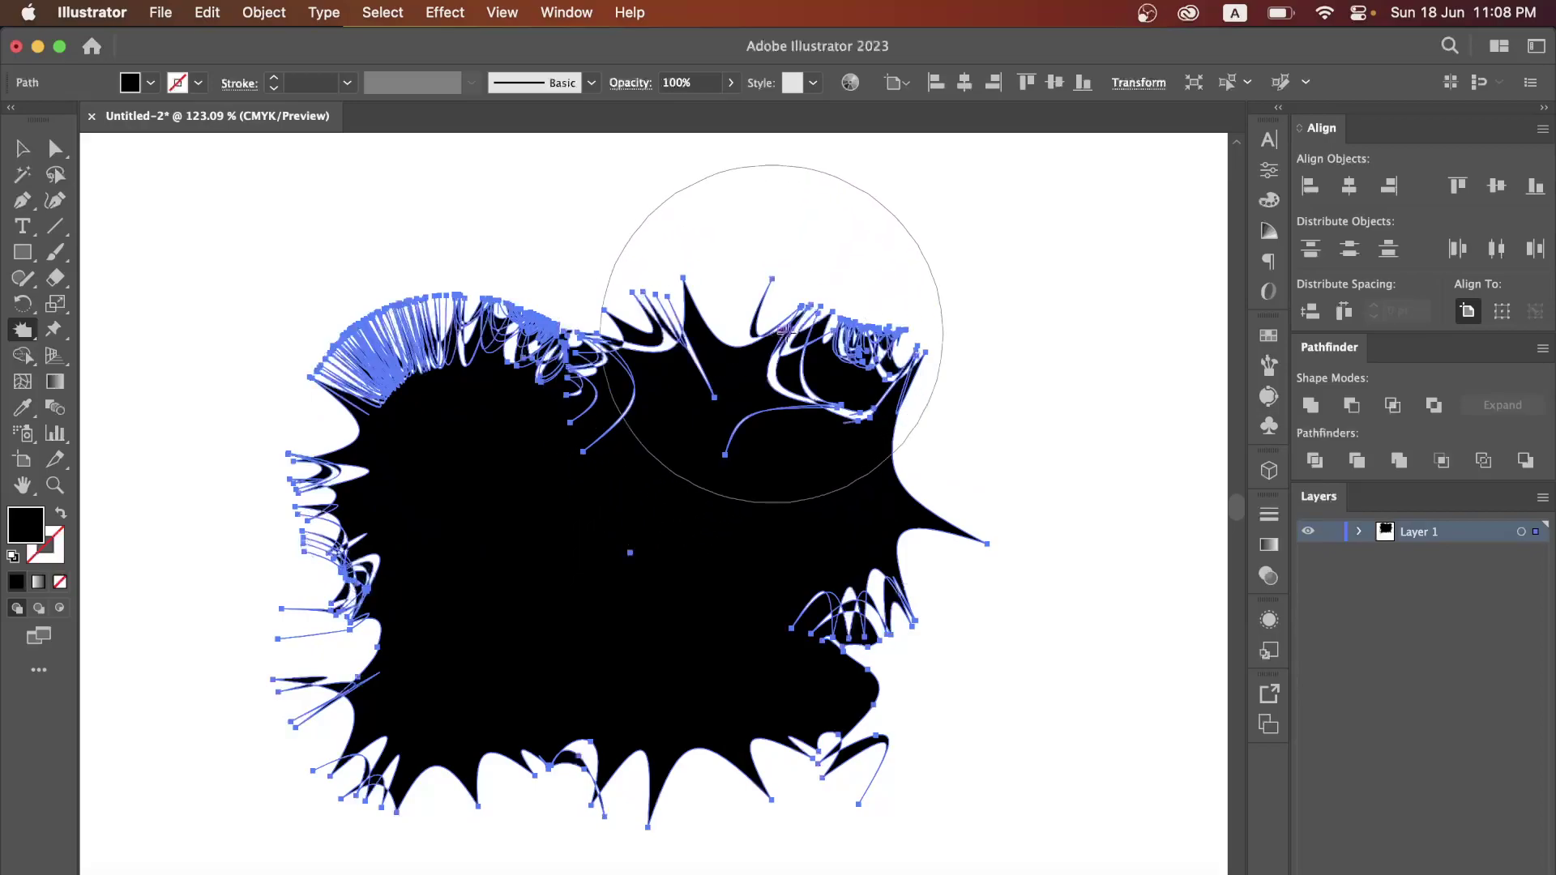
mouse_move(712, 430)
left_mouse_down()
mouse_move(638, 598)
mouse_move(688, 691)
mouse_move(538, 814)
mouse_move(504, 737)
mouse_move(730, 705)
mouse_move(757, 718)
mouse_move(787, 695)
left_mouse_up()
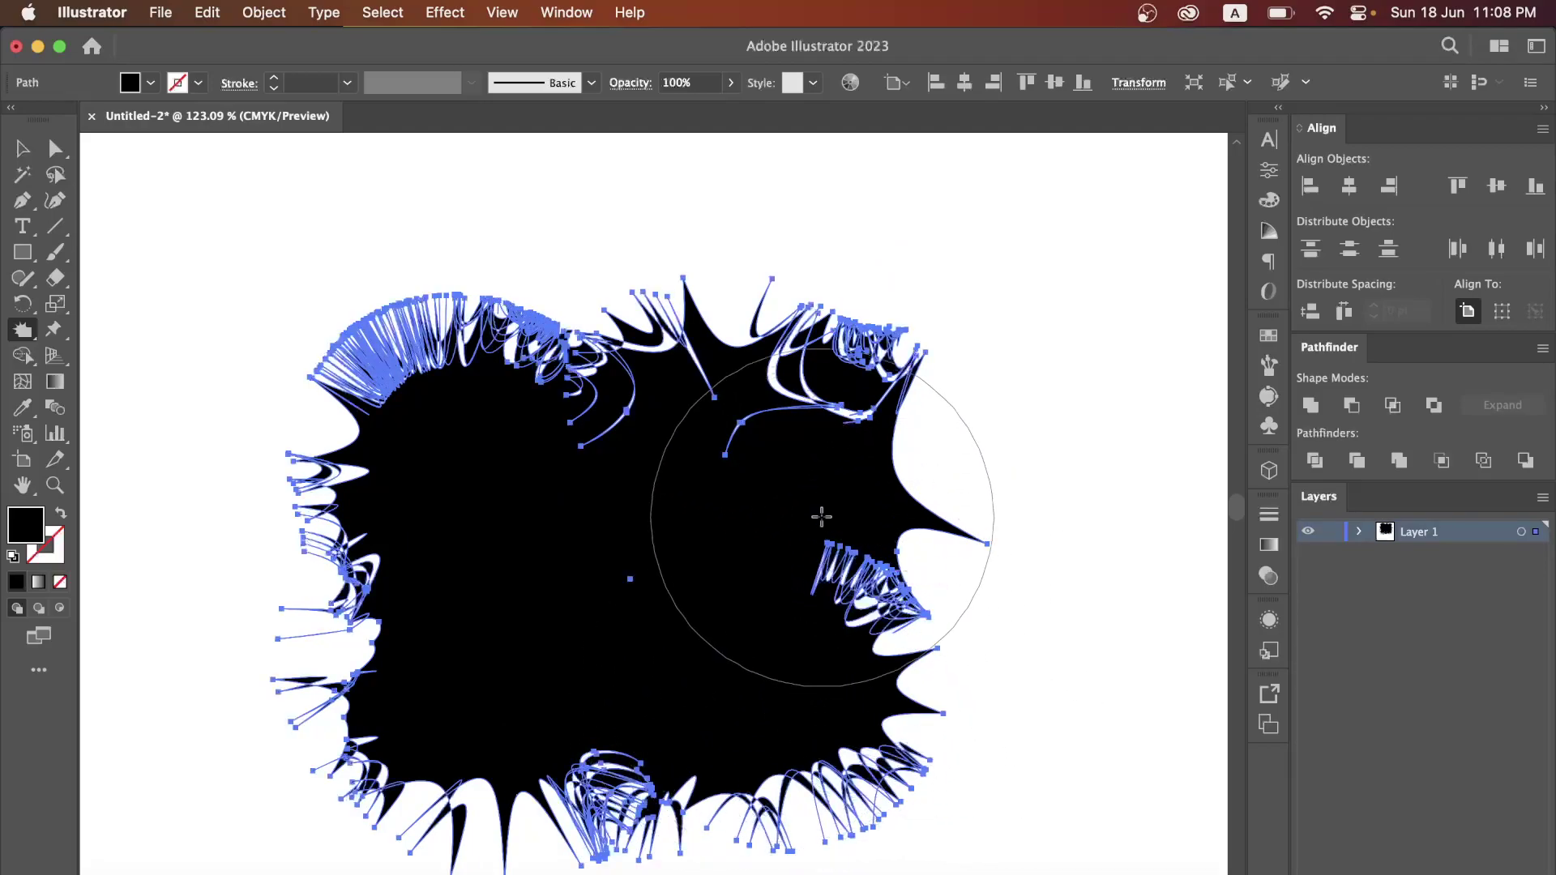
left_click_drag(889, 454, 891, 469)
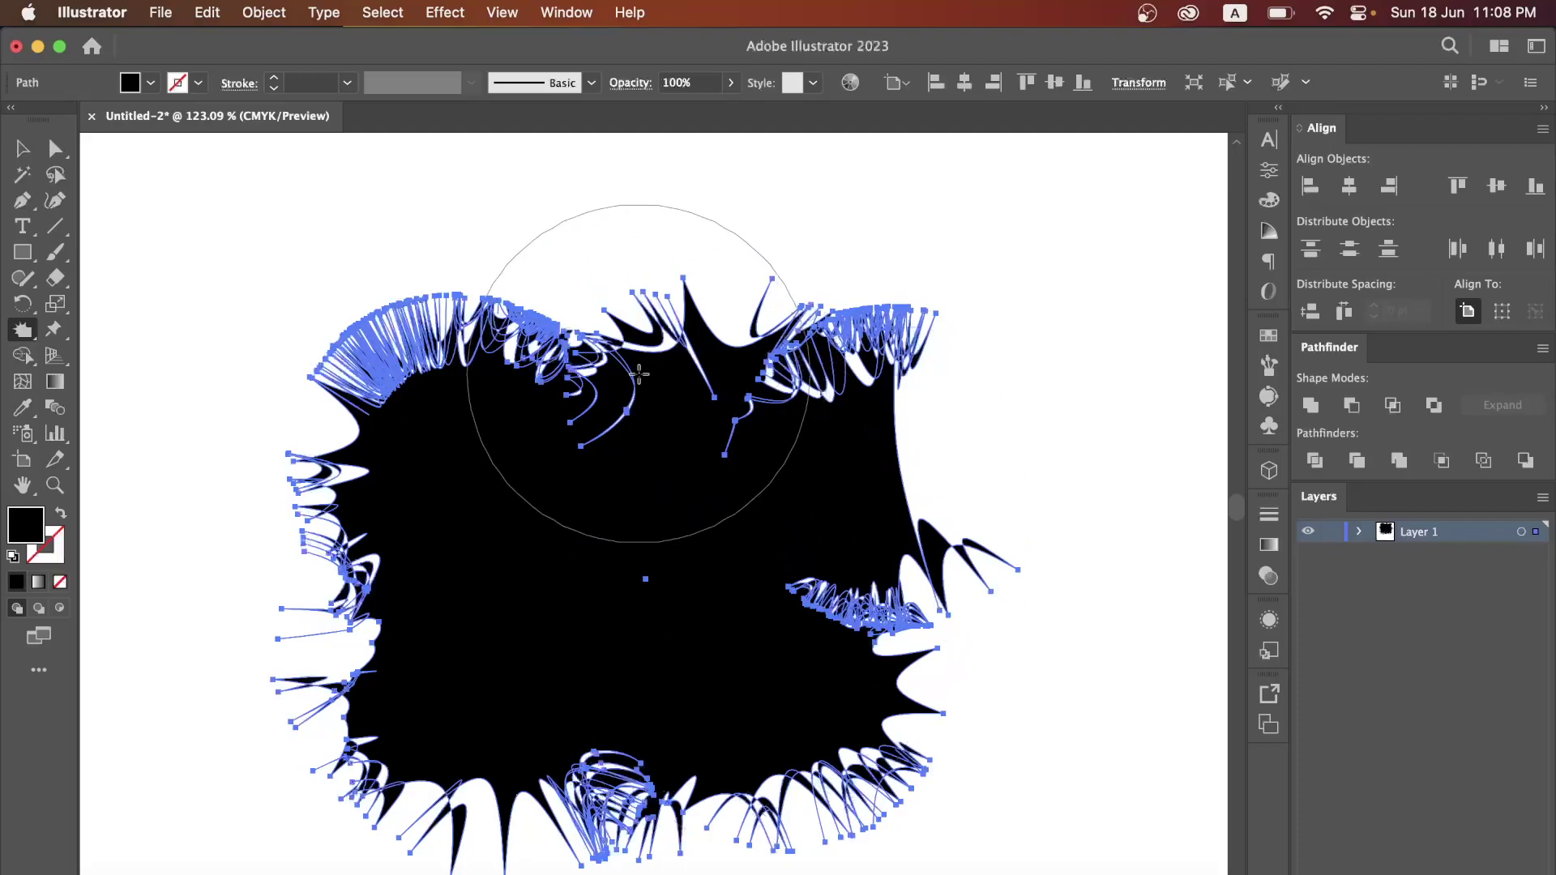
left_click(21, 150)
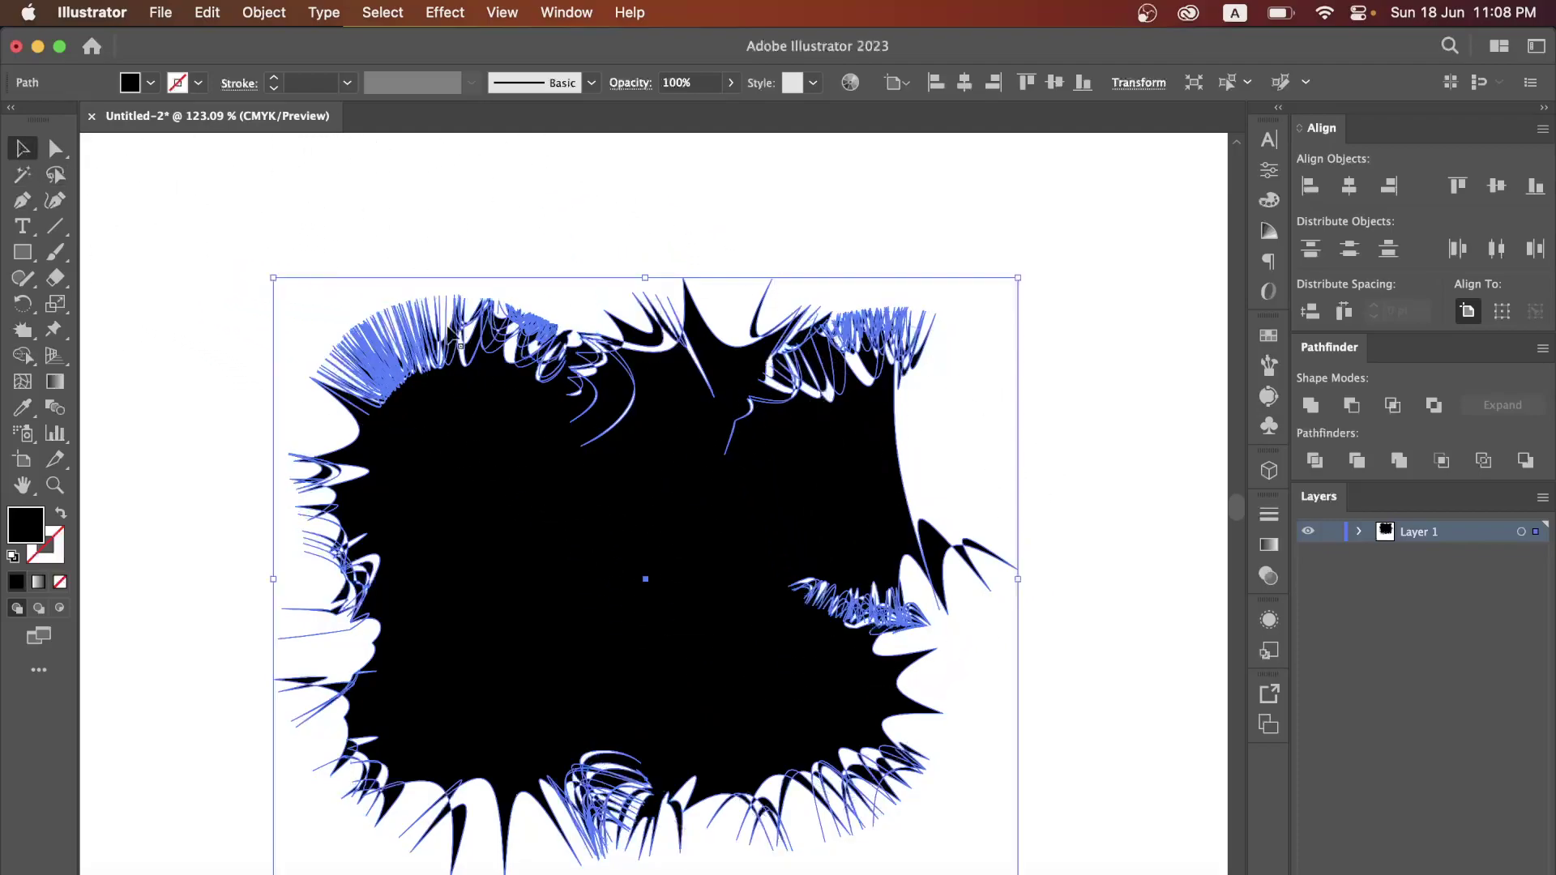
Give the spiky shape a white-to-grey gradient fill.
scroll(702, 444, "down", 3)
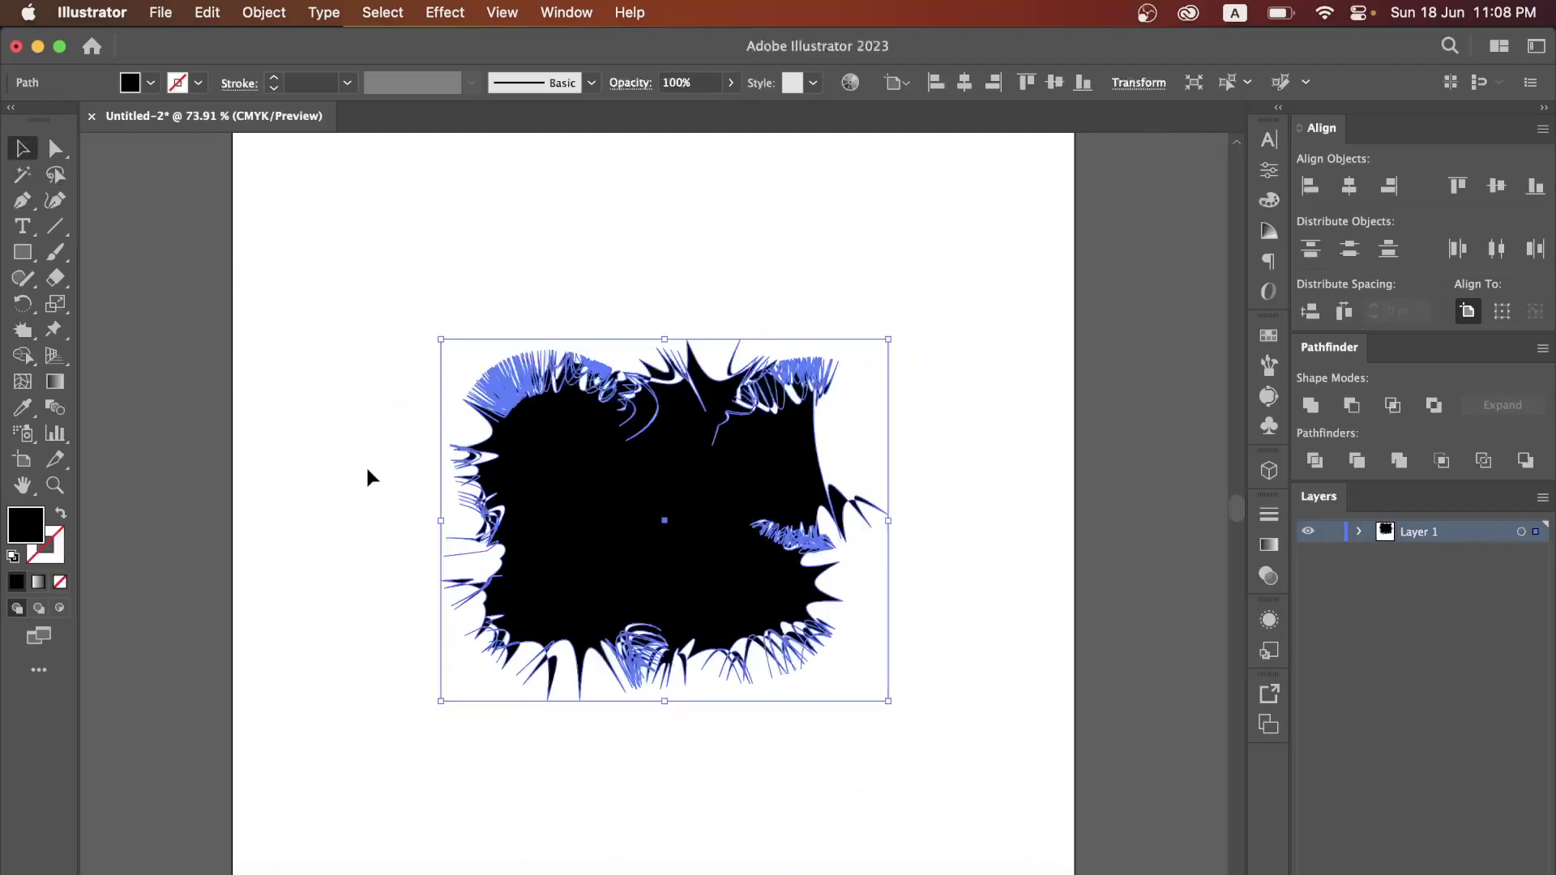
left_click(304, 447)
left_click(633, 447)
left_click(697, 742)
left_click(654, 528)
left_click(151, 83)
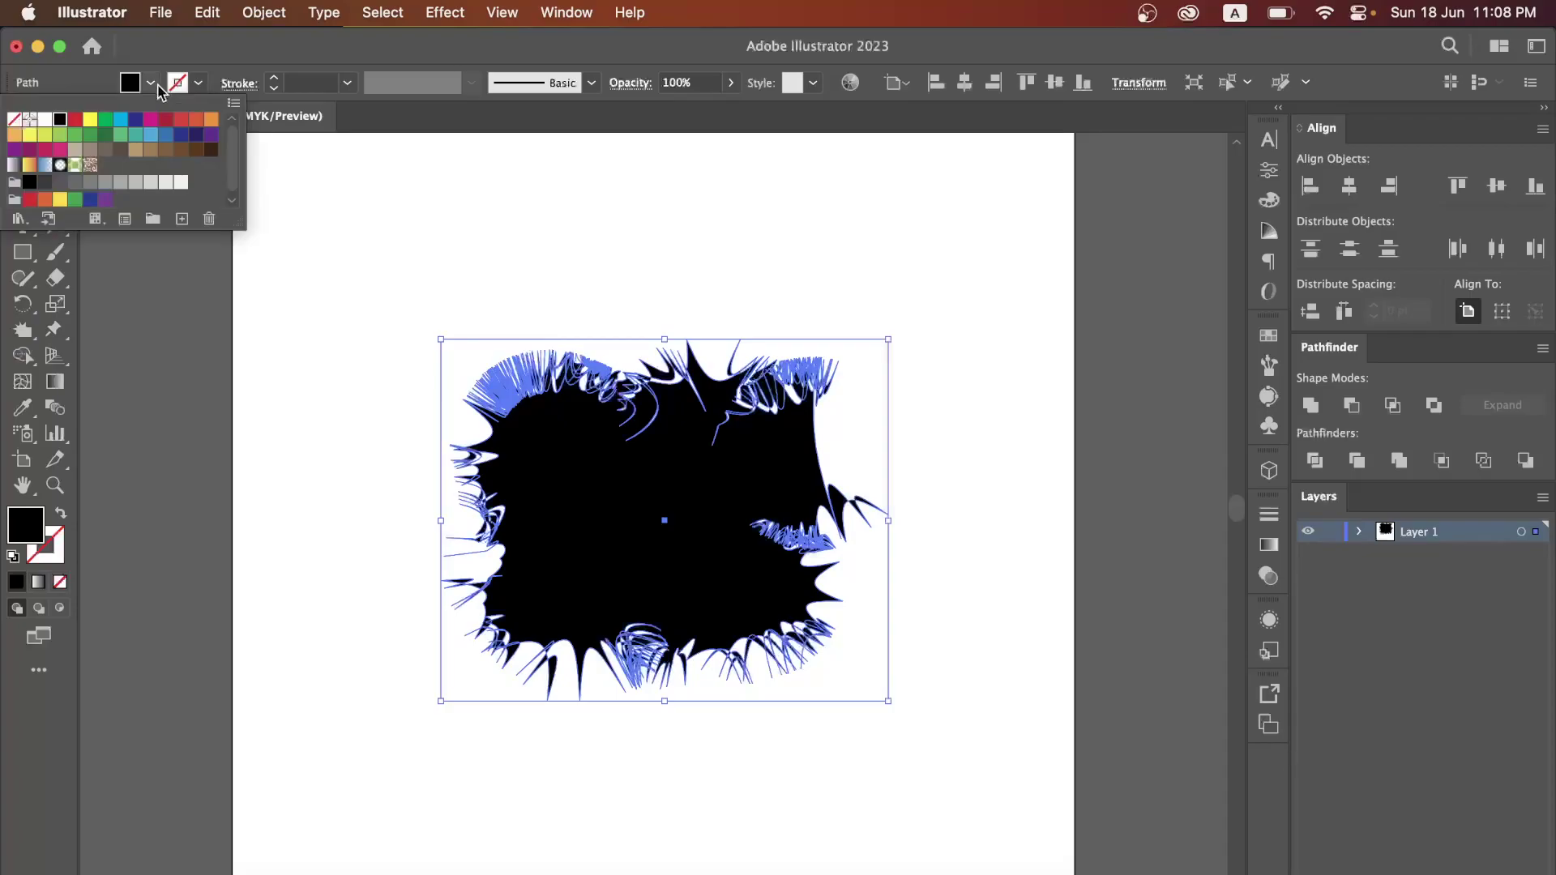
left_click(12, 166)
left_click(371, 496)
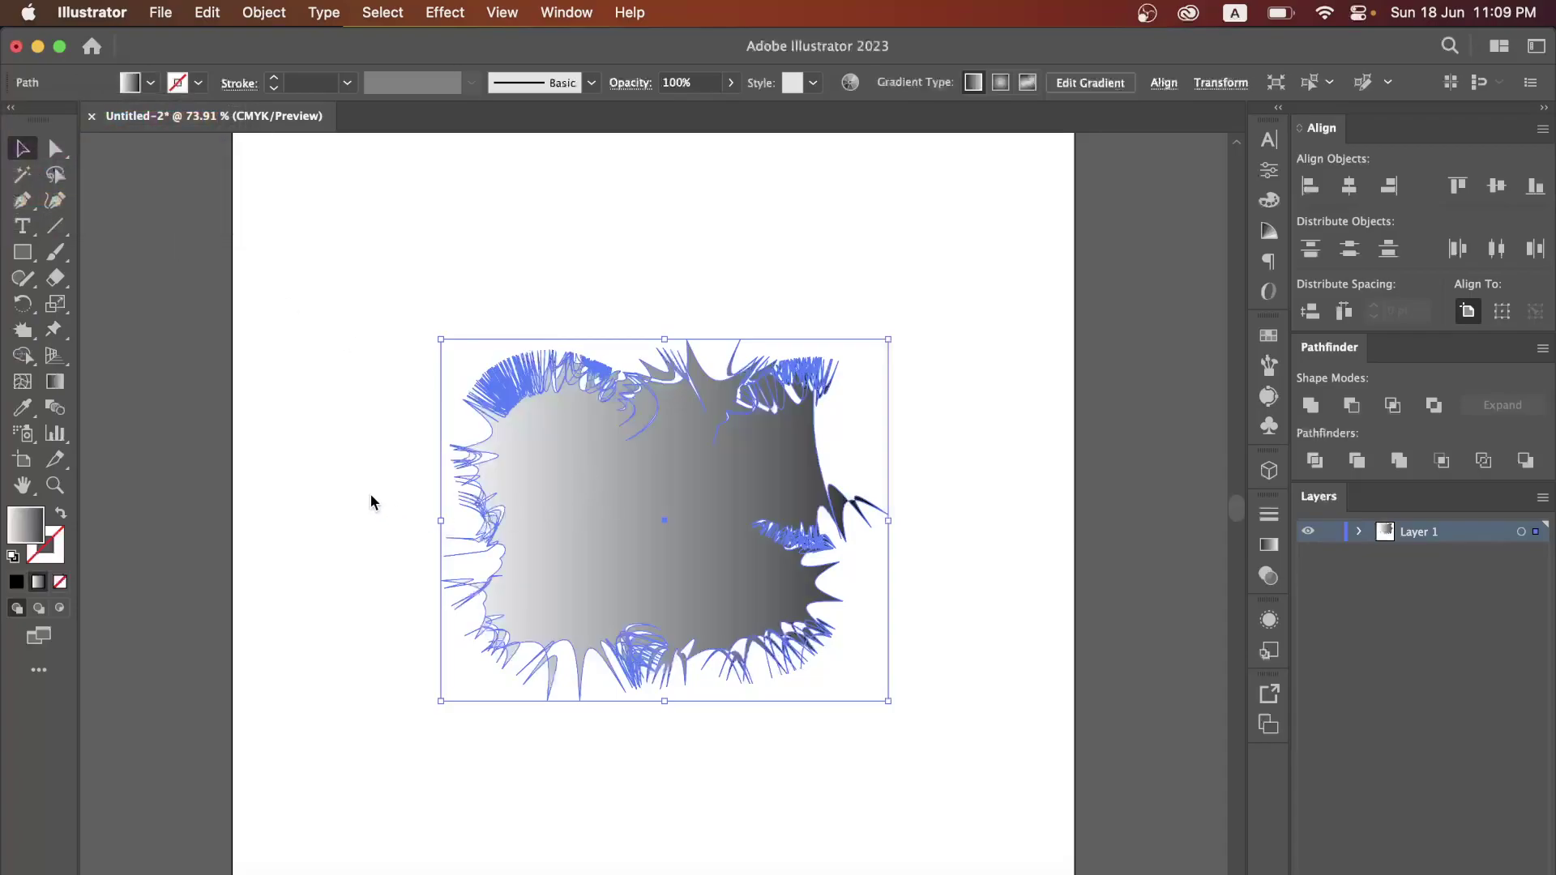
Delete the gradient-filled spiky shape.
left_click(378, 438)
left_click(718, 507)
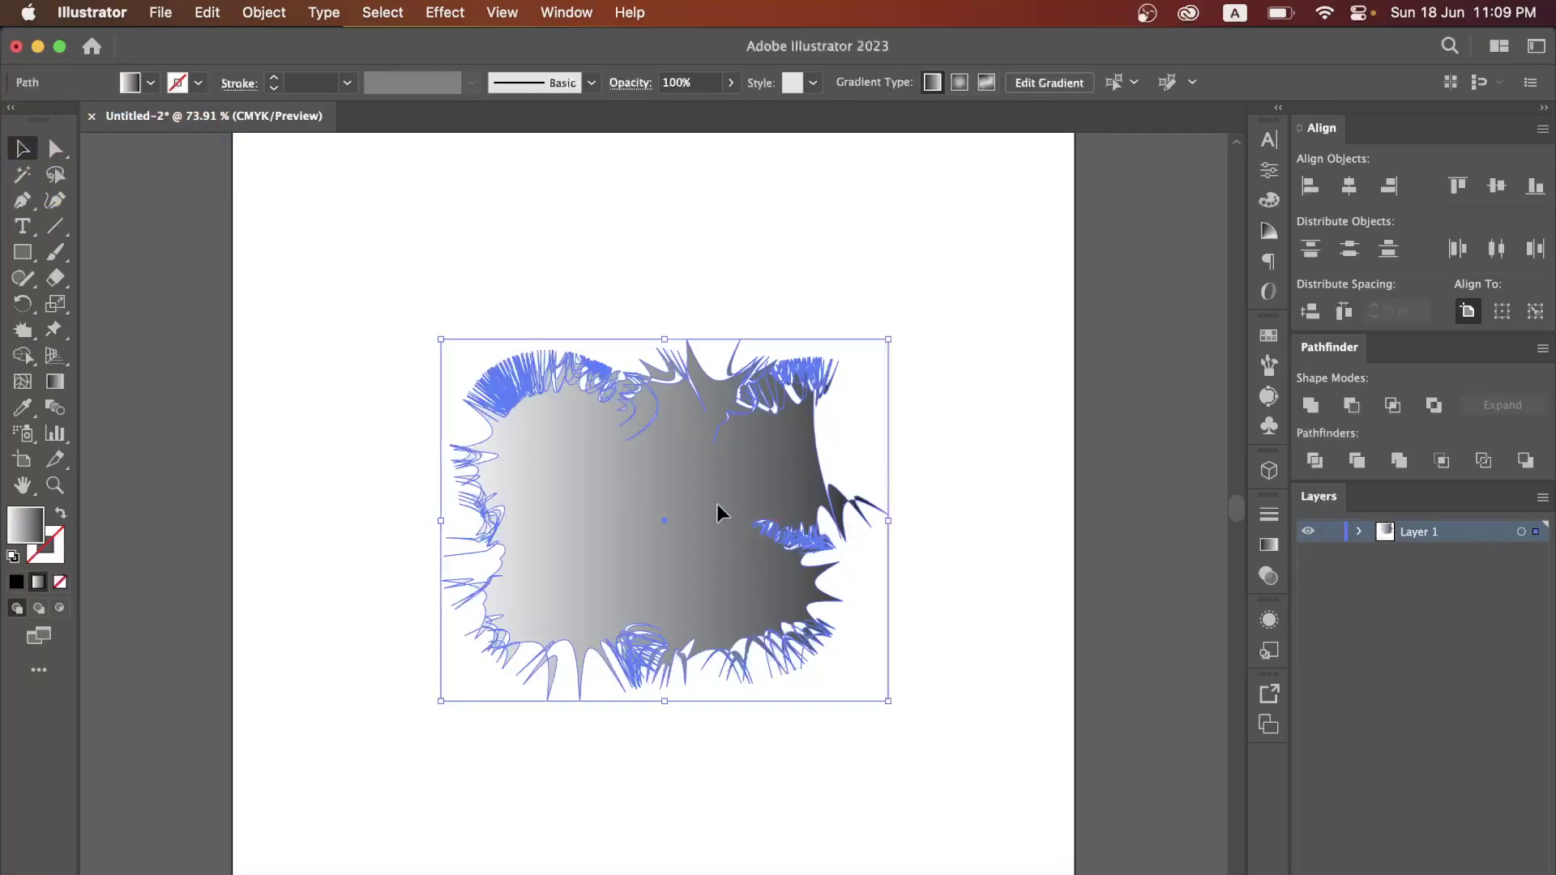
key("Delete")
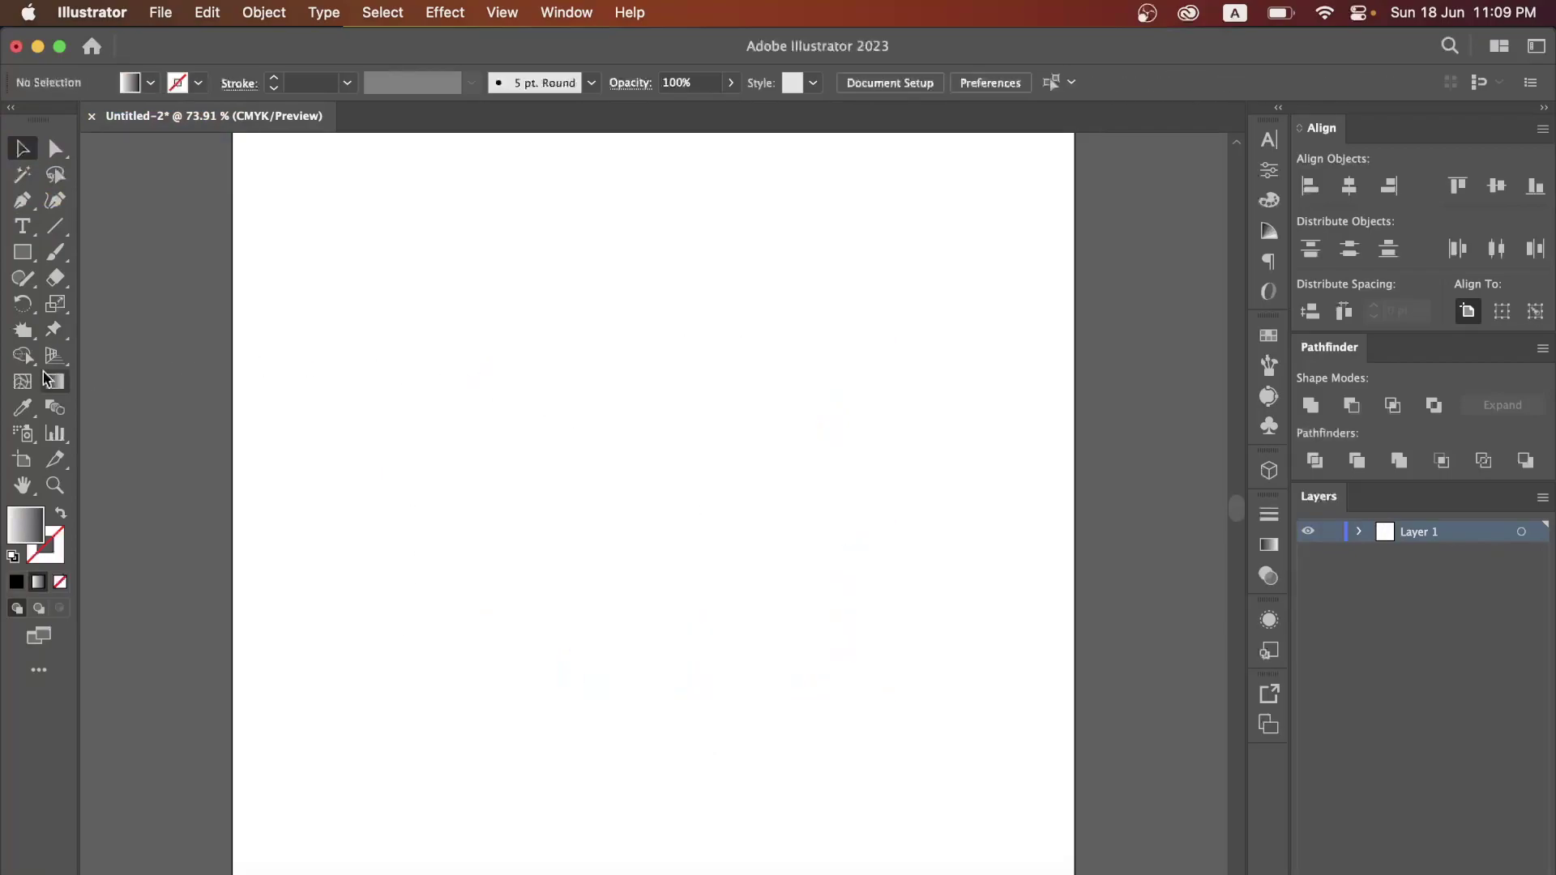
Draw a large rectangle near the artboard centre and fill it with the yellow-to-red gradient.
left_click(21, 332)
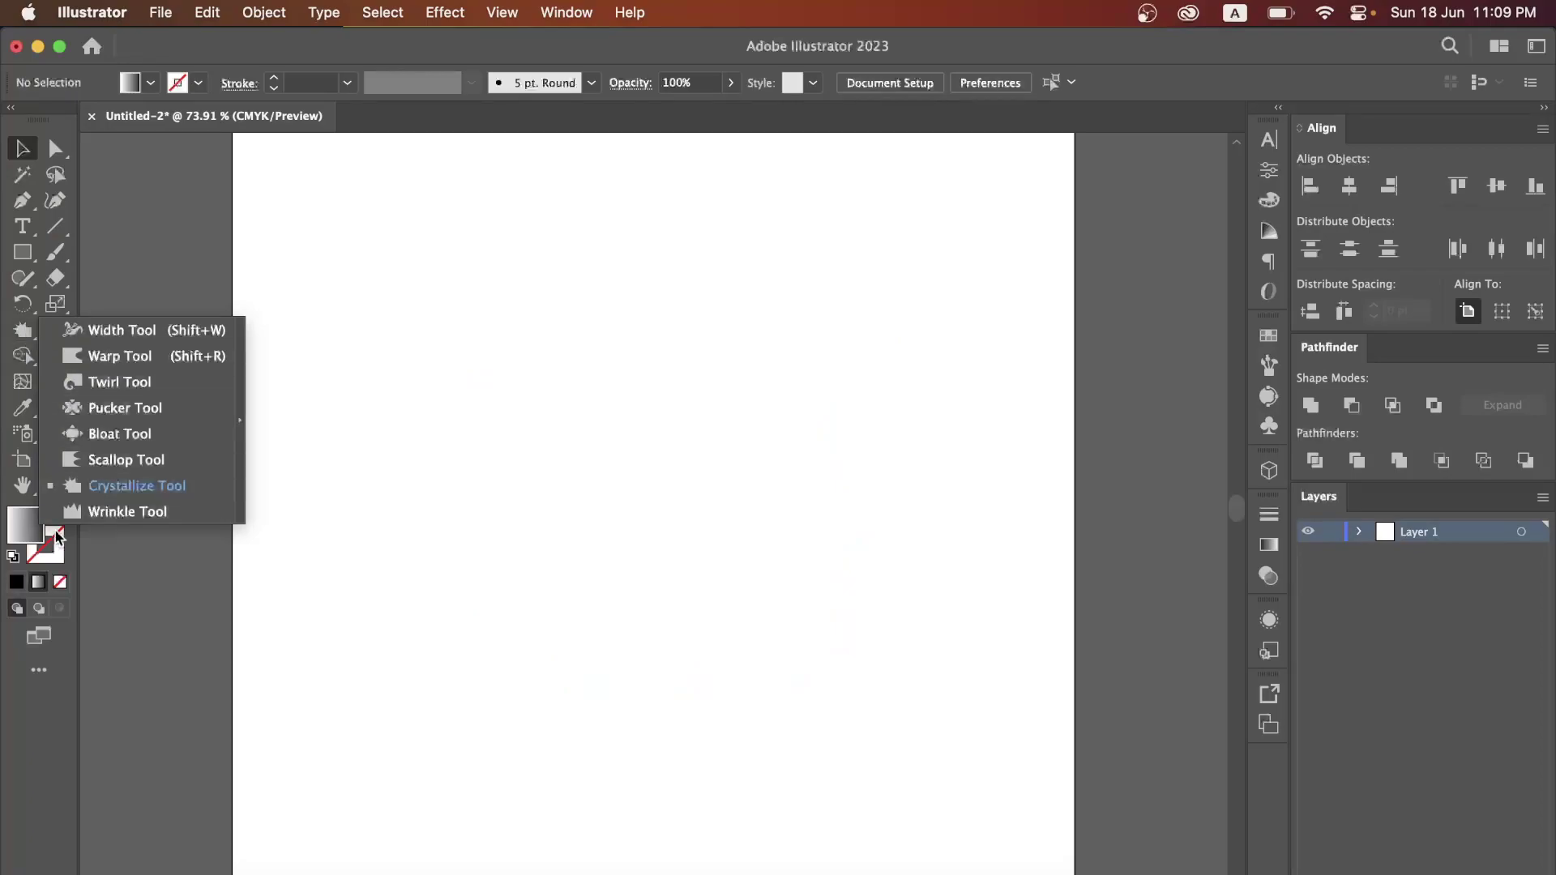
left_click(29, 258)
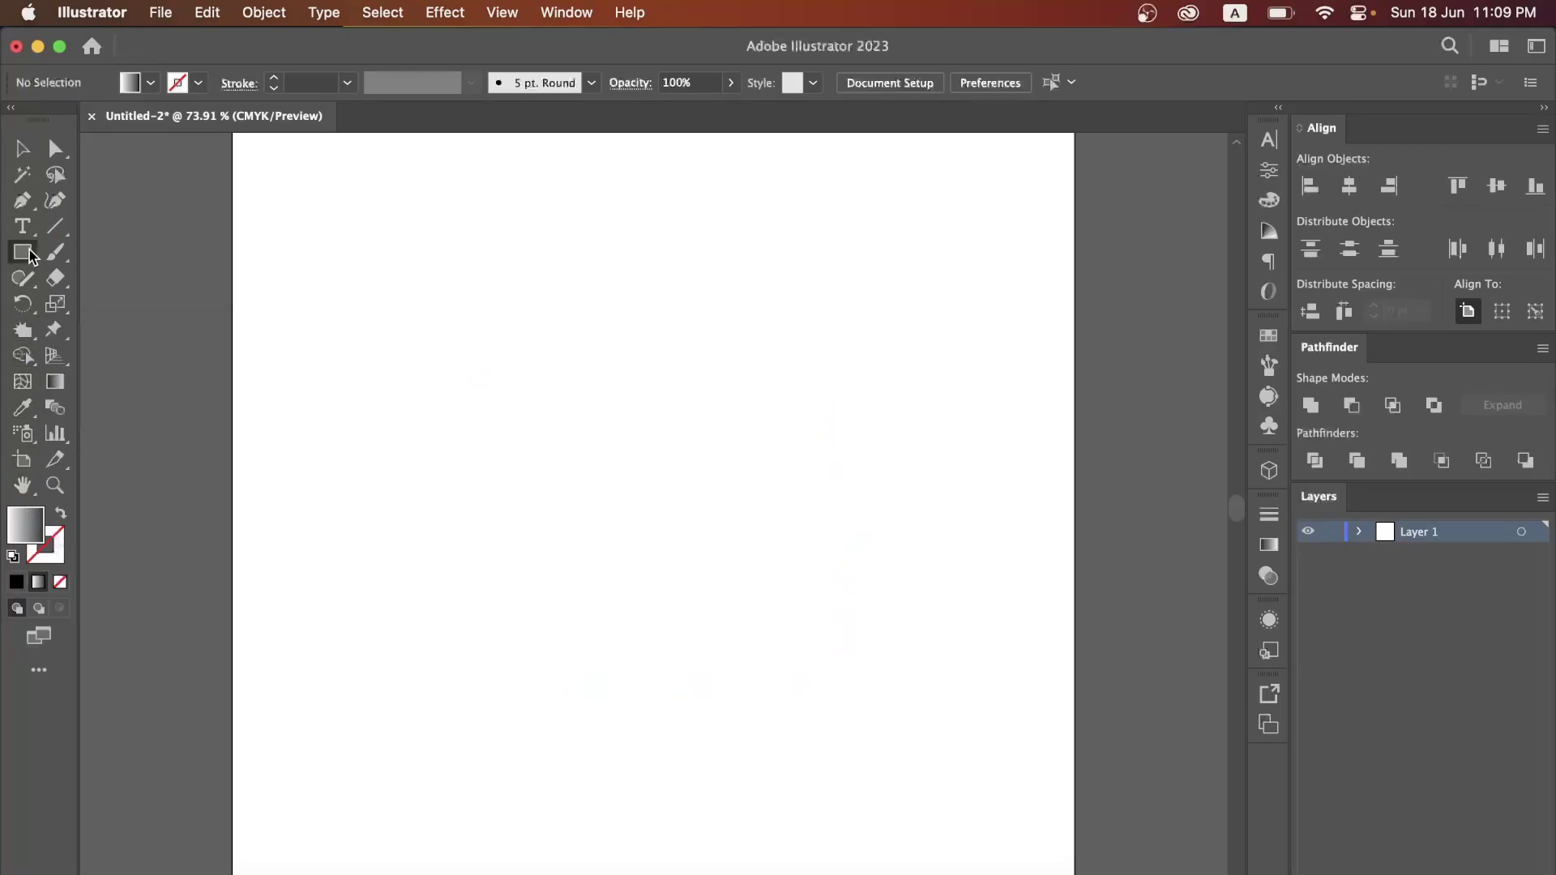
left_click_drag(424, 321, 906, 755)
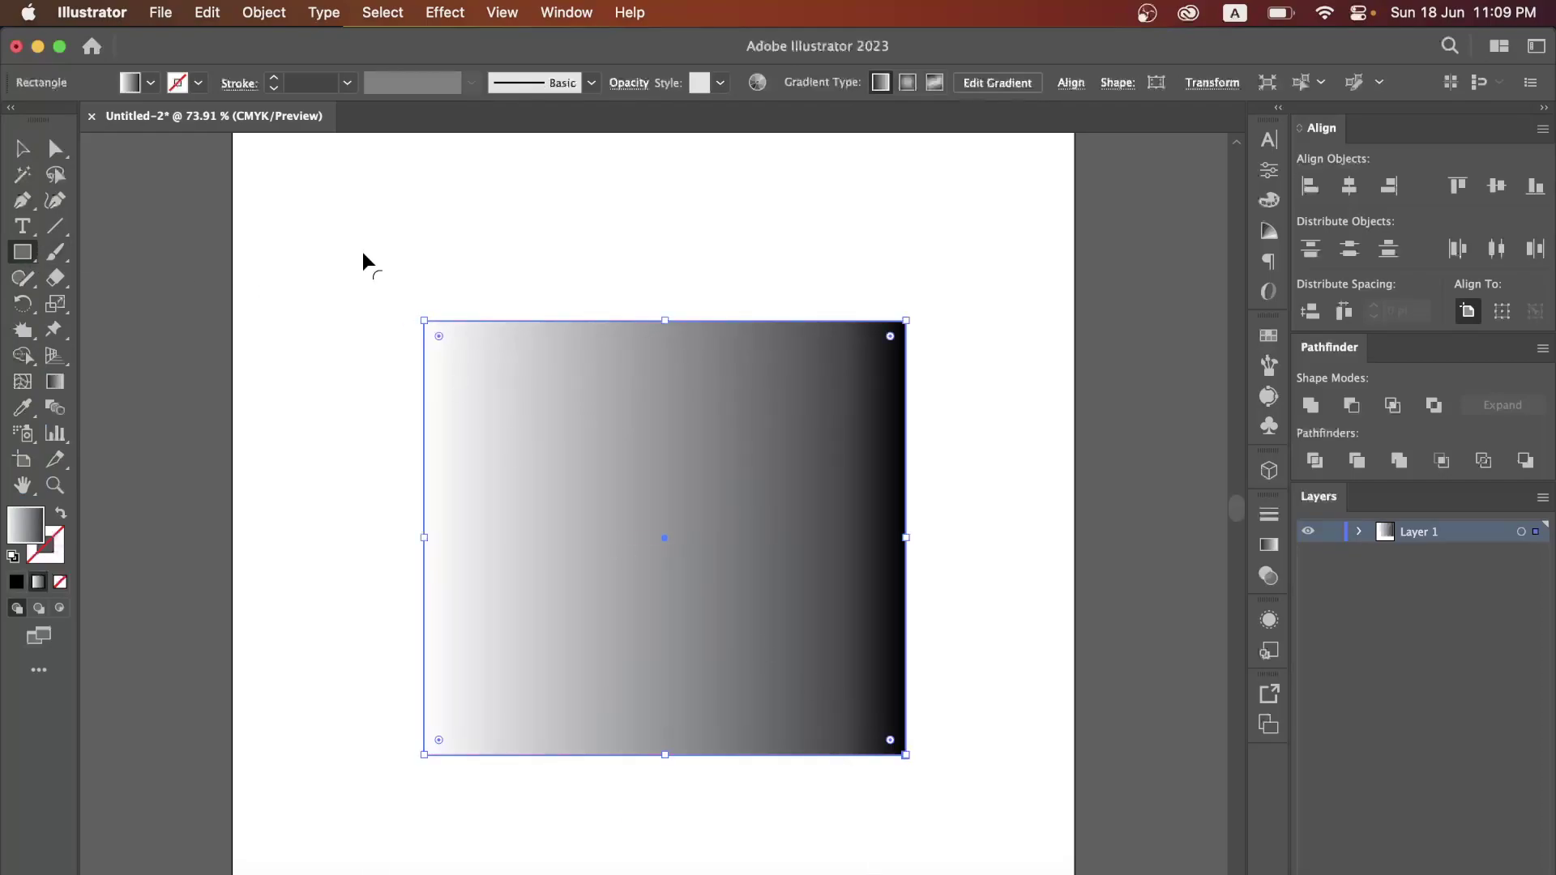
left_click(136, 84)
left_click(29, 164)
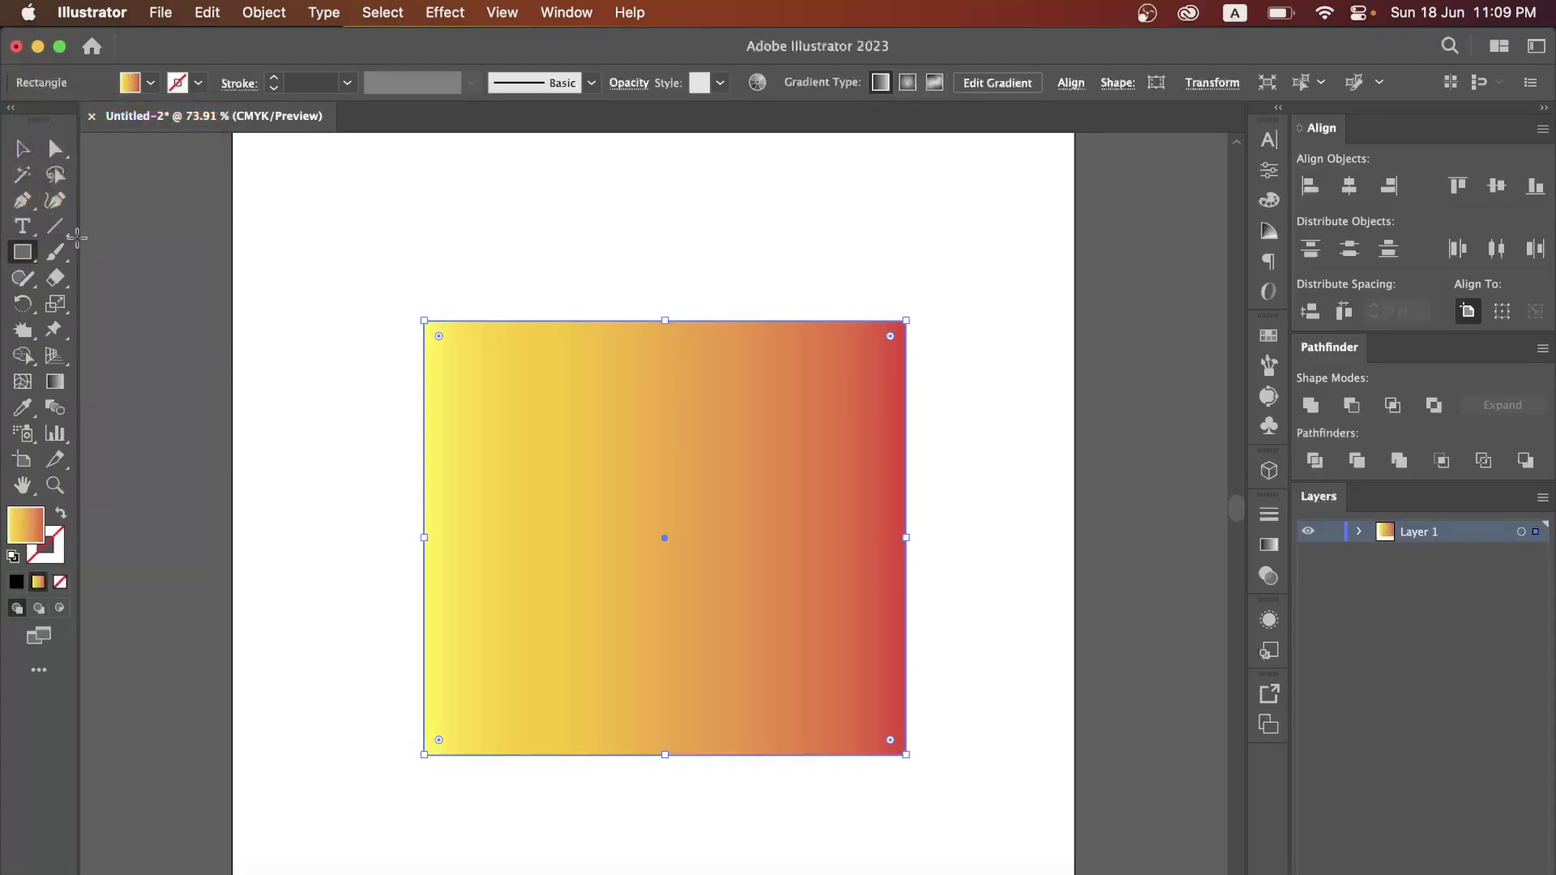
left_click(22, 150)
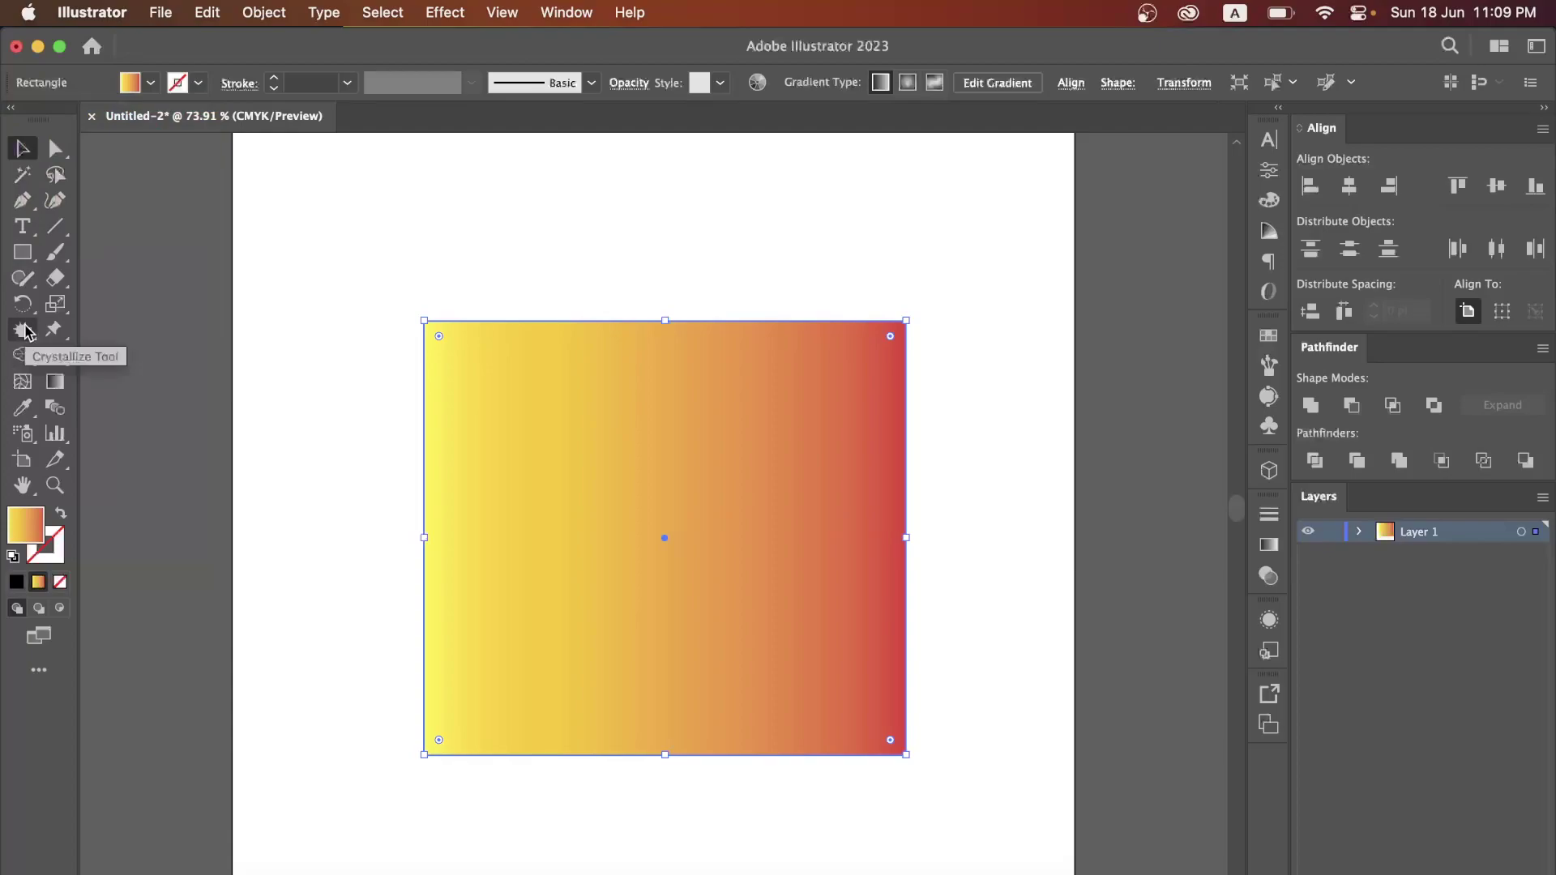
left_click(24, 331)
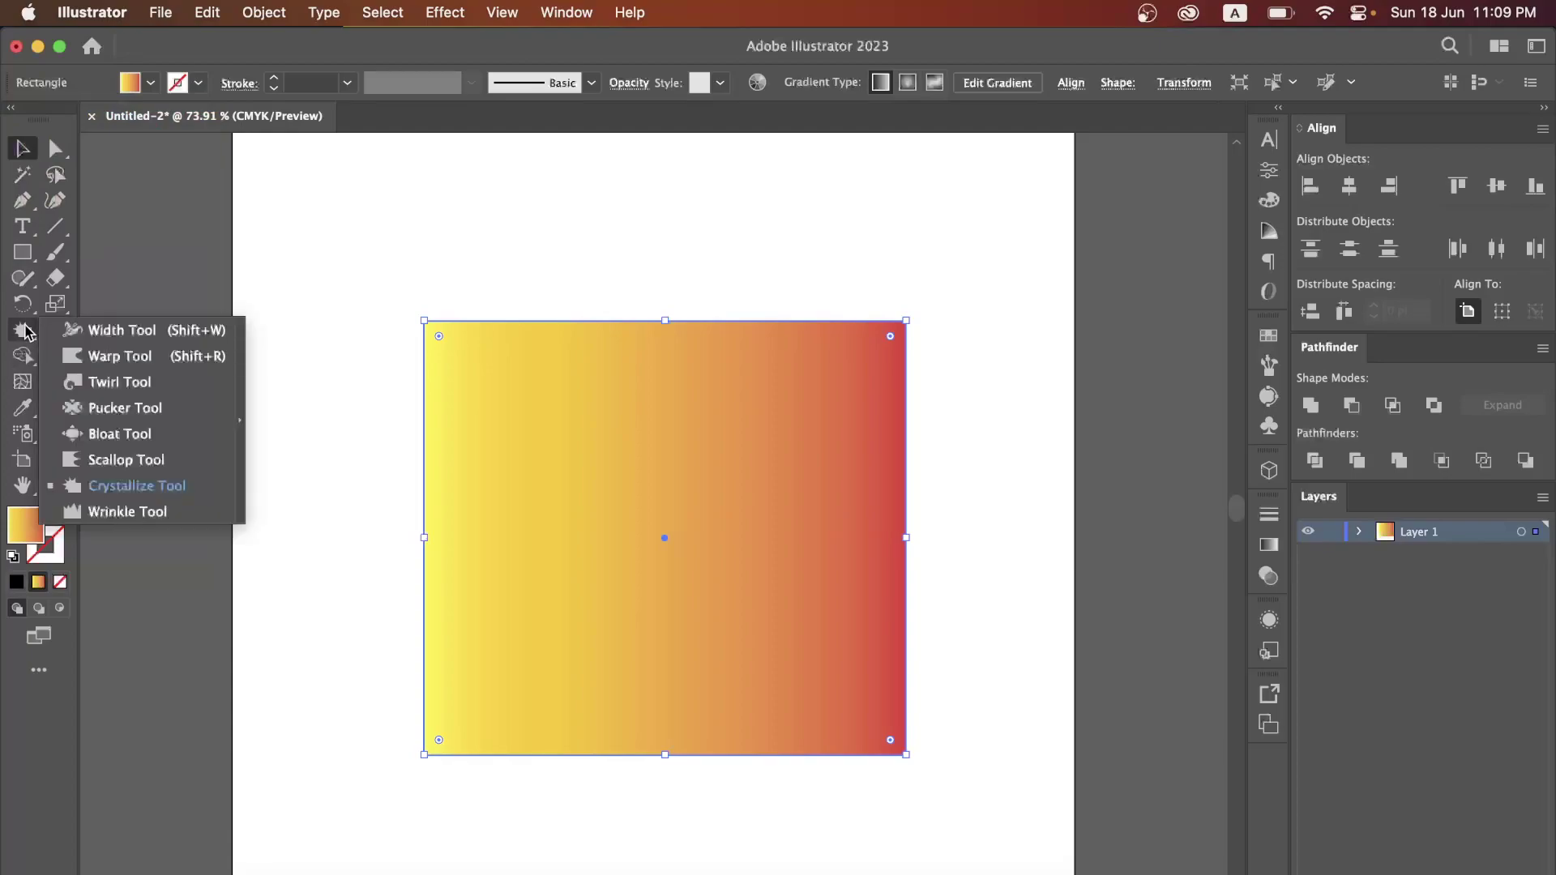
Wrinkle the gradient rectangle's top and right edges into a jagged, uneven fringe.
left_click(101, 512)
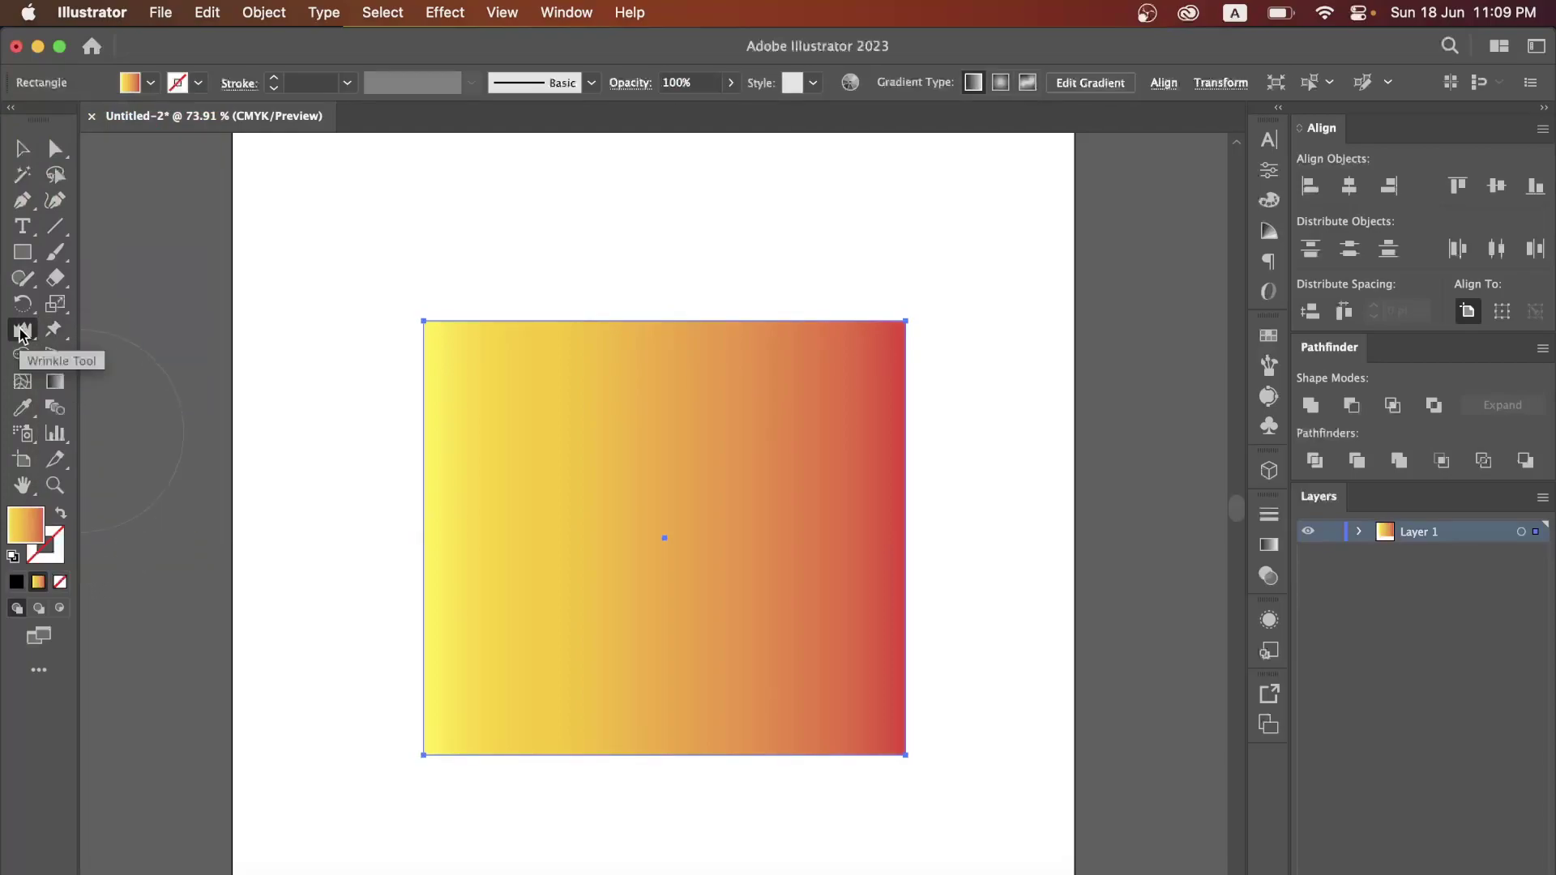
mouse_move(497, 320)
left_mouse_down()
mouse_move(832, 326)
mouse_move(876, 389)
mouse_move(924, 337)
mouse_move(904, 450)
left_mouse_up()
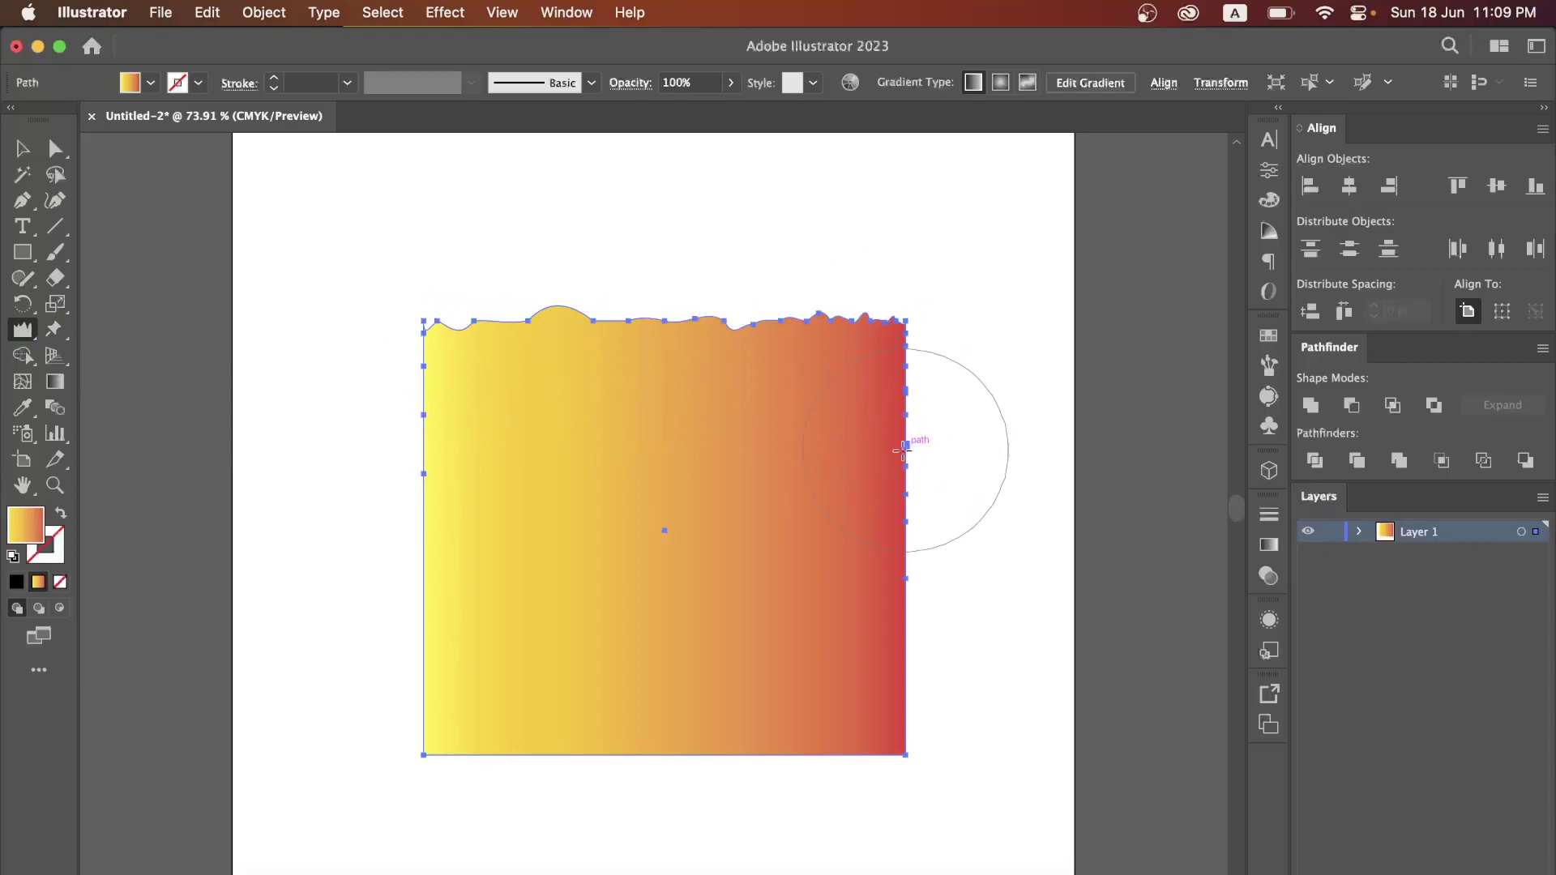
mouse_move(475, 333)
left_mouse_down()
mouse_move(456, 396)
mouse_move(425, 391)
left_mouse_up()
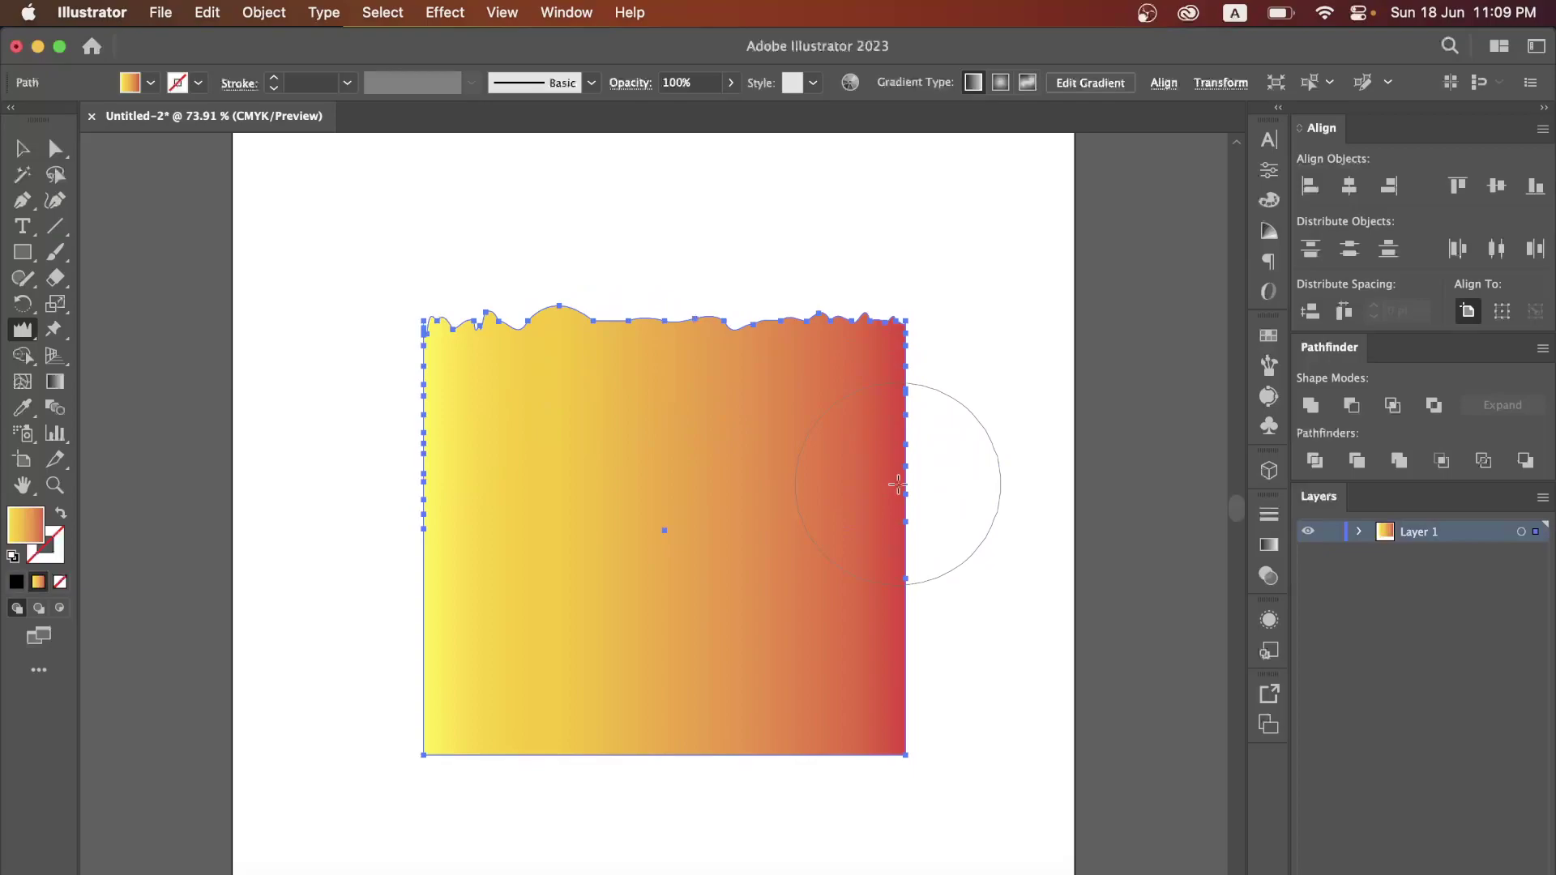
mouse_move(898, 485)
left_mouse_down()
mouse_move(946, 463)
mouse_move(829, 466)
mouse_move(956, 448)
mouse_move(868, 449)
left_mouse_up()
mouse_move(750, 324)
left_mouse_down()
mouse_move(511, 305)
mouse_move(795, 330)
mouse_move(708, 302)
mouse_move(670, 316)
mouse_move(896, 326)
left_mouse_up()
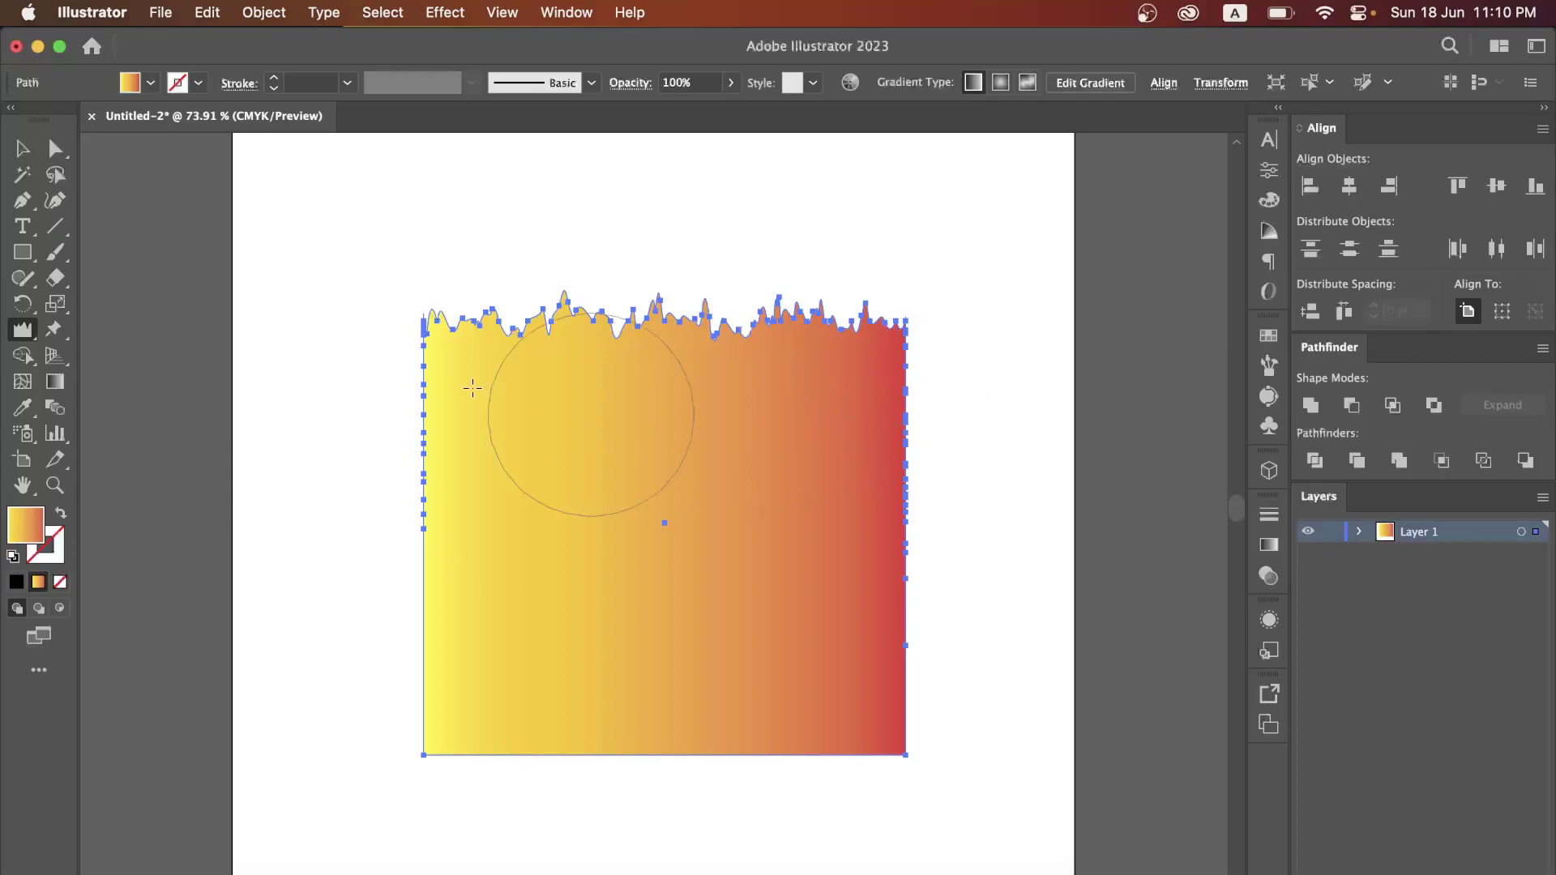
left_click(22, 149)
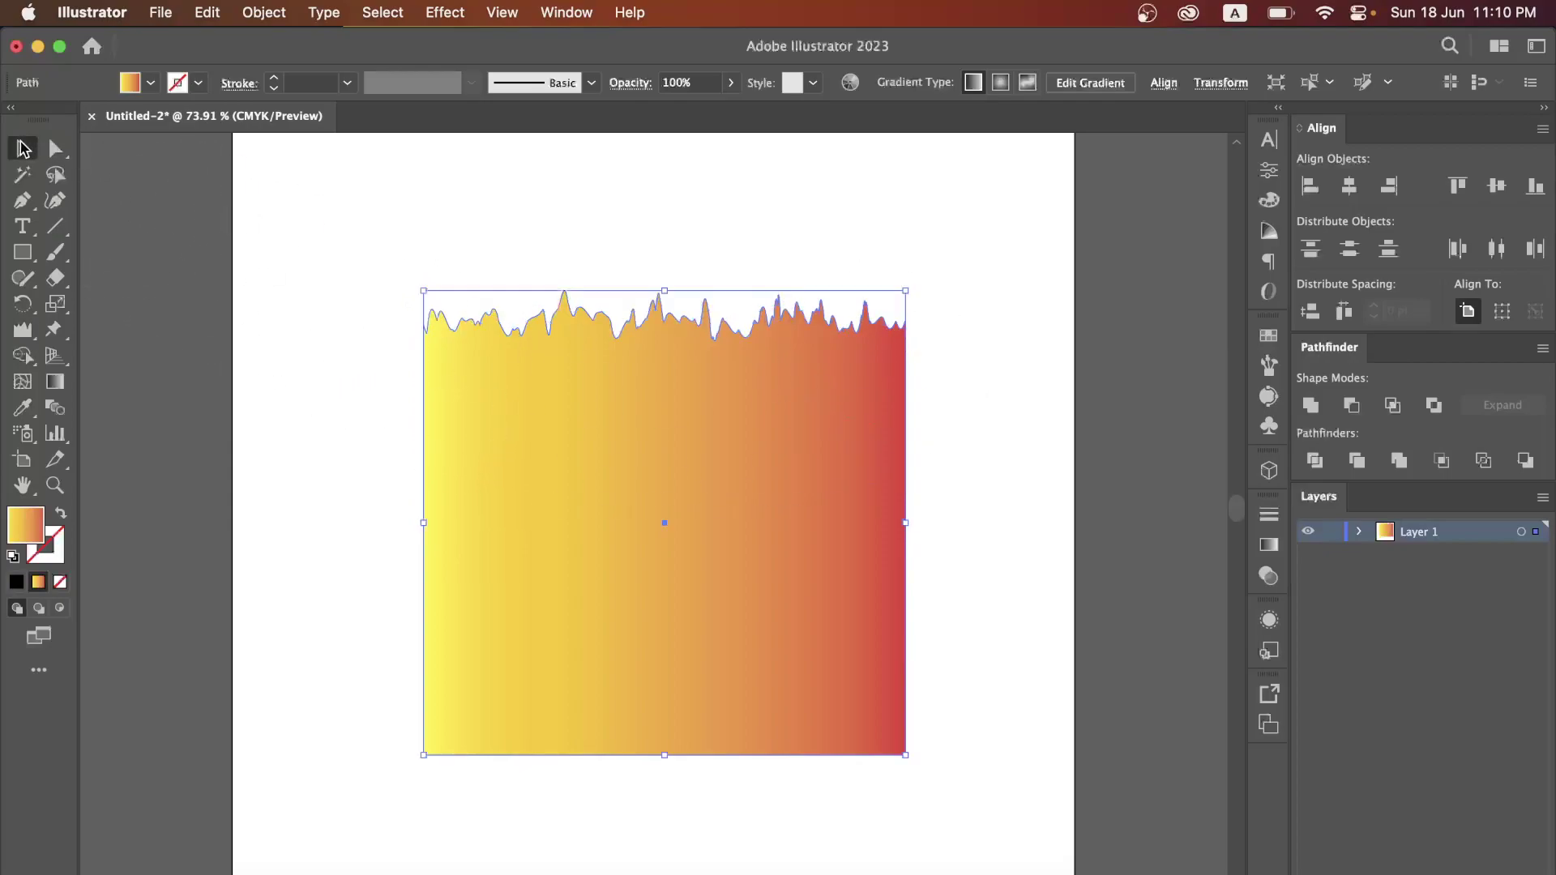
Drag the wrinkled gradient rectangle's bottom edge upward to shorten it, then reselect it.
left_click(278, 335)
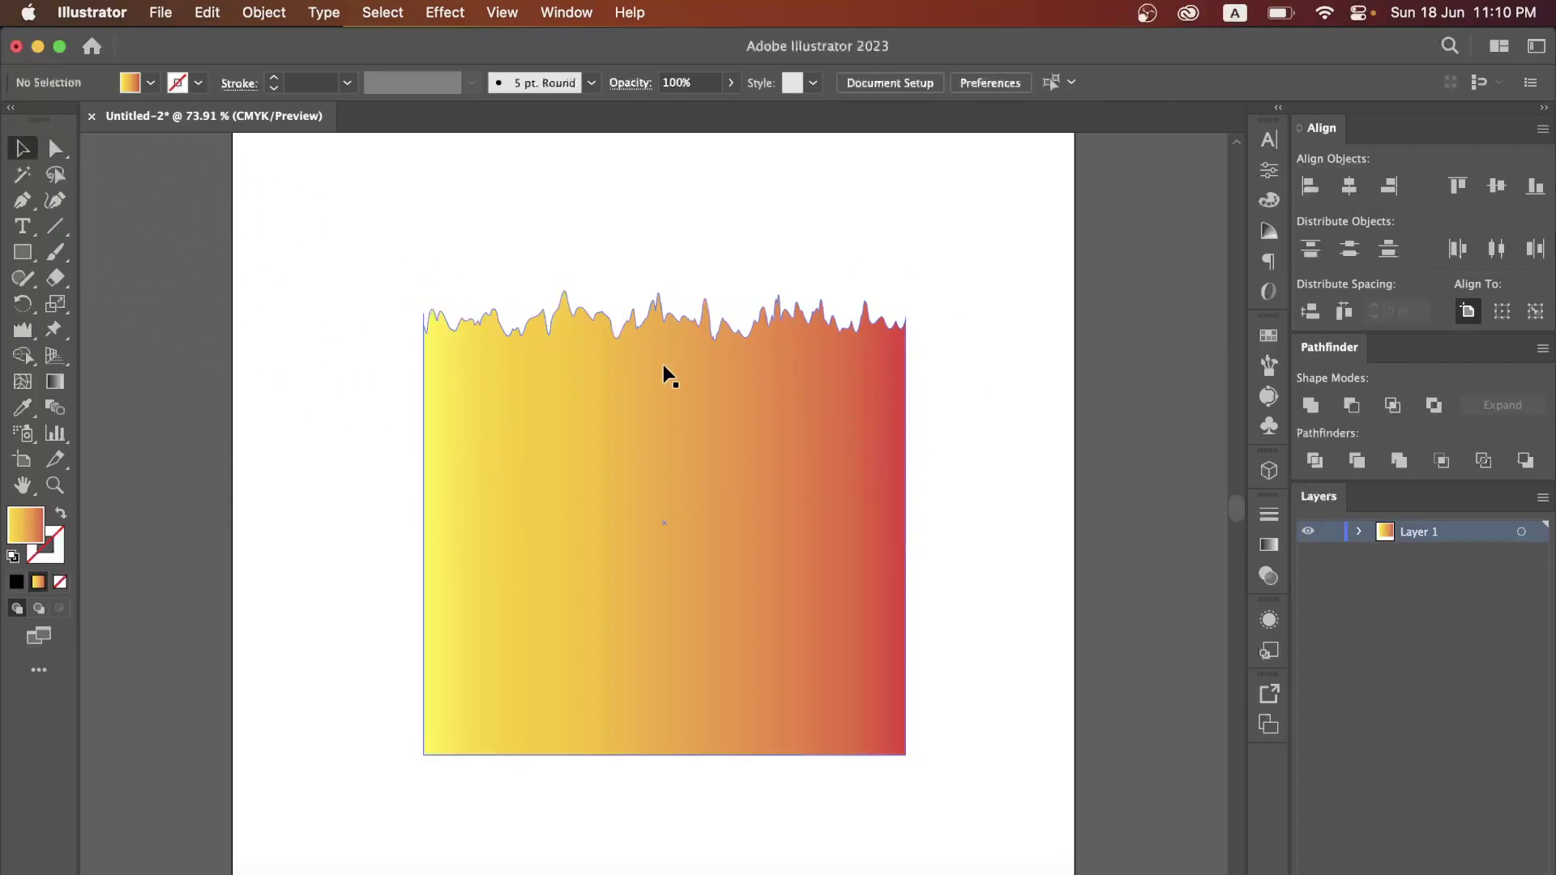
left_click(795, 437)
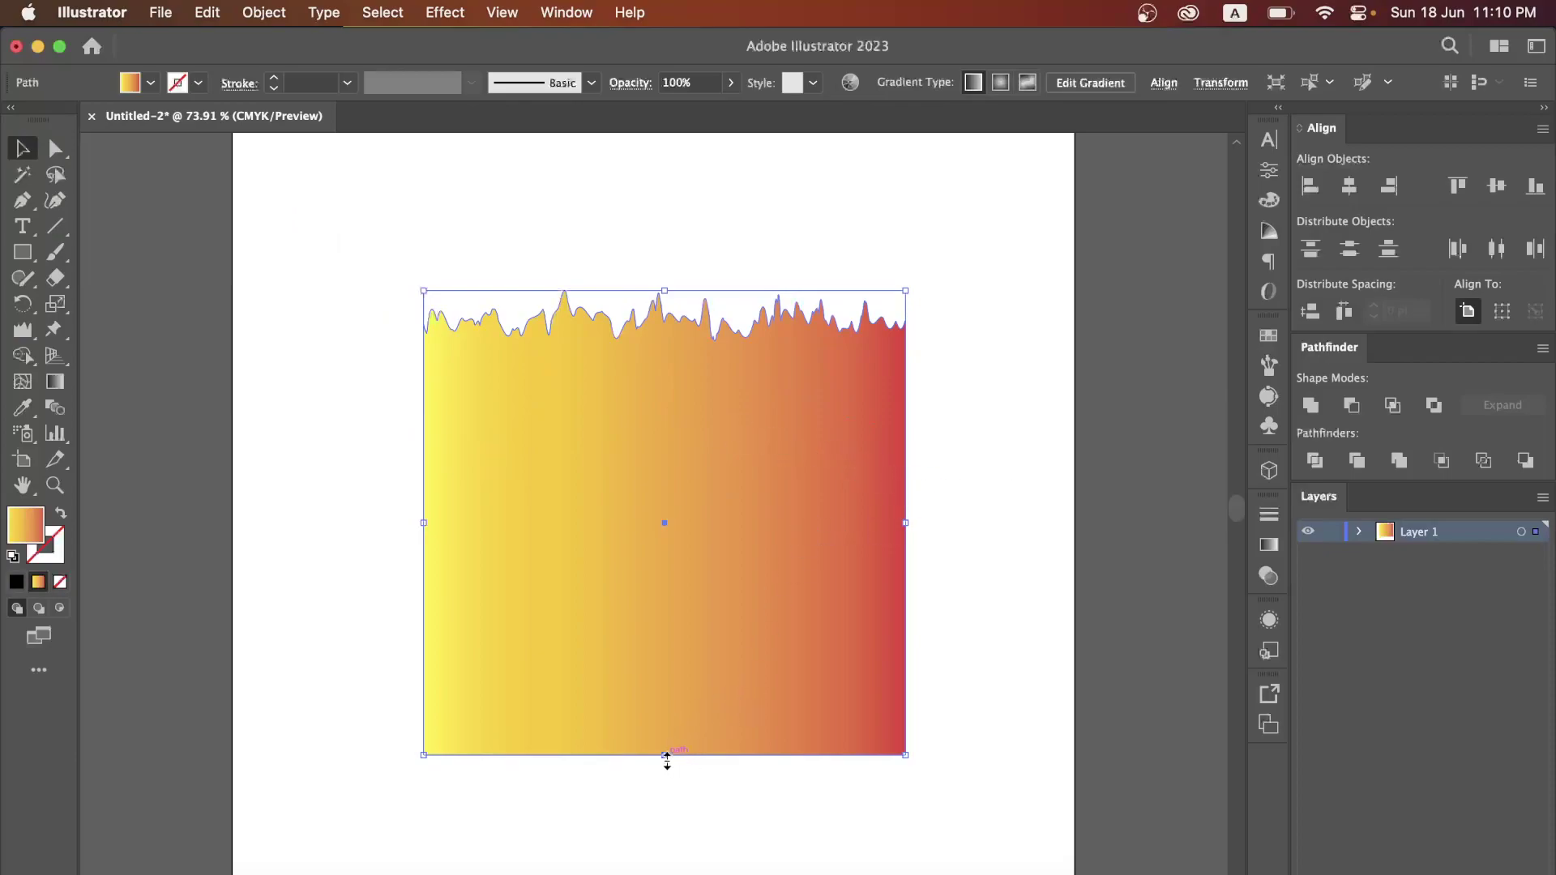
left_click_drag(666, 760, 642, 705)
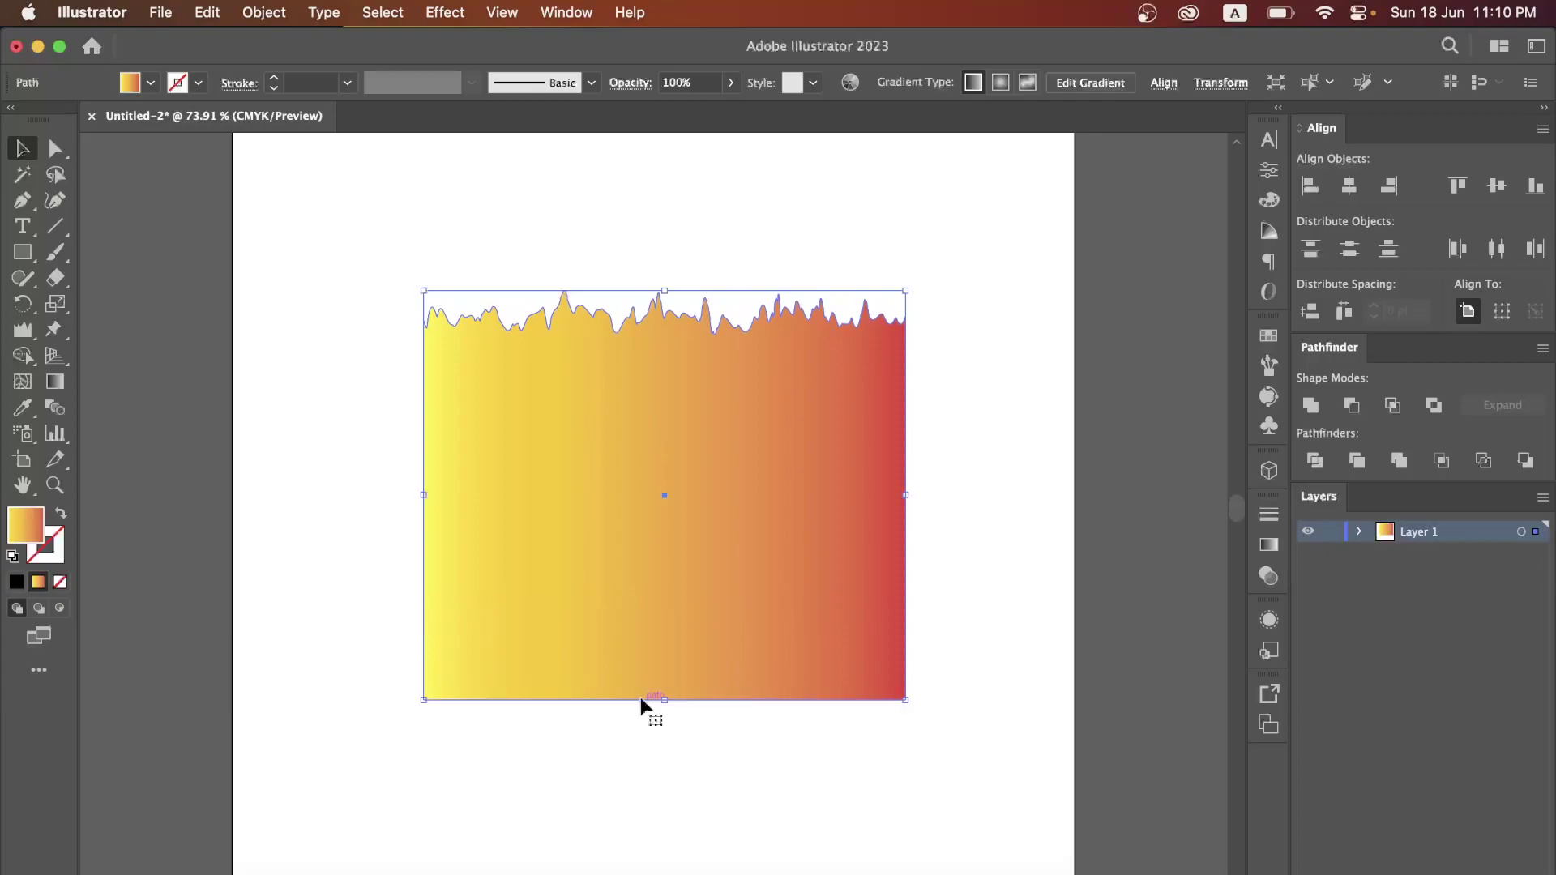
left_click(1047, 558)
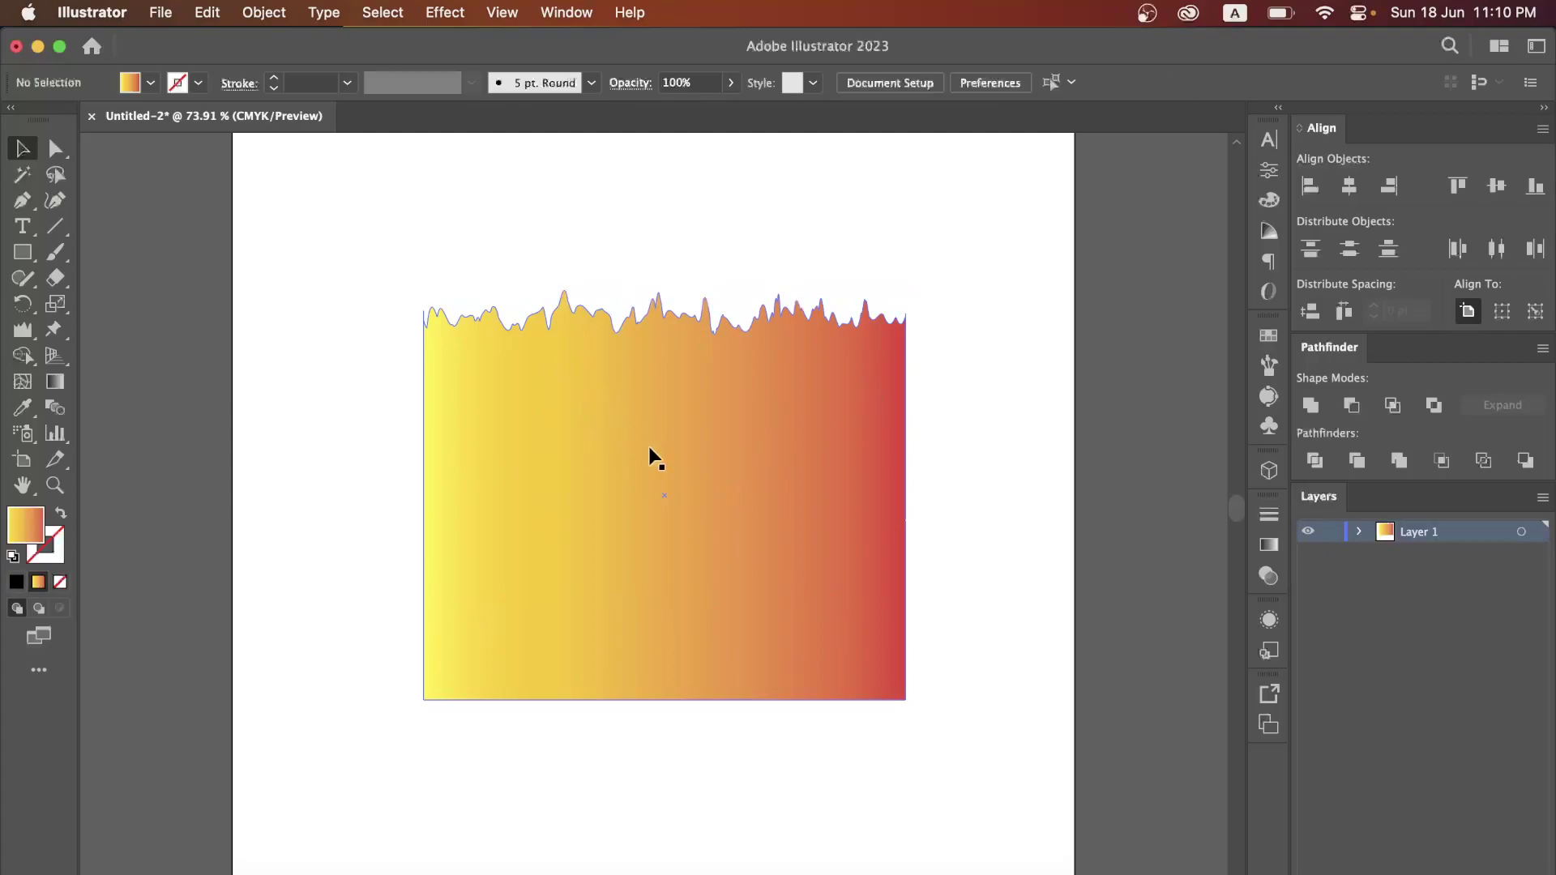
left_click(688, 415)
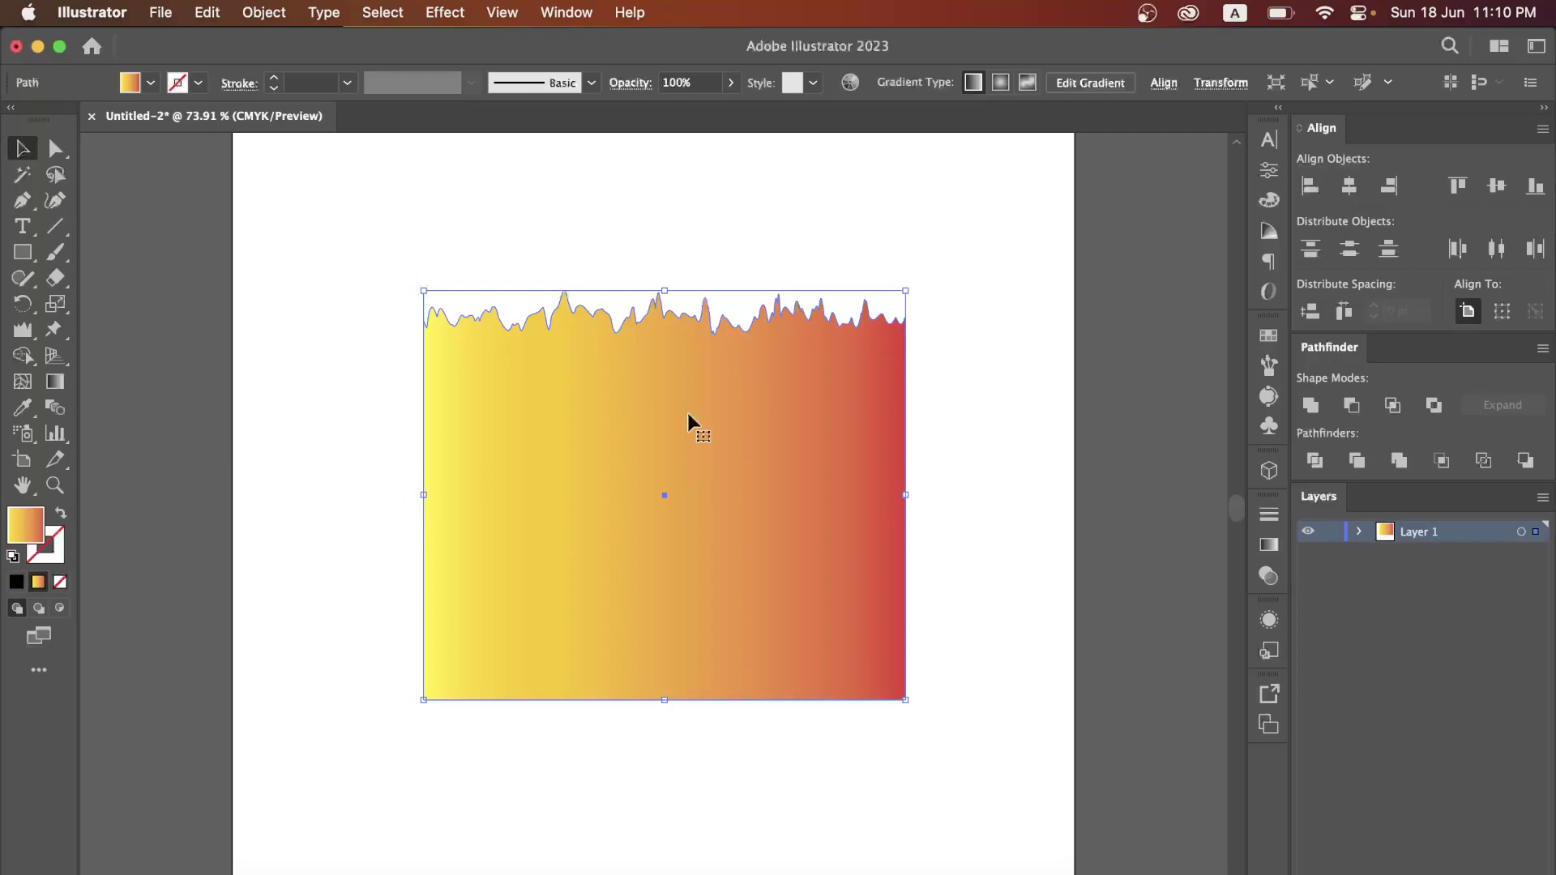
left_click(349, 382)
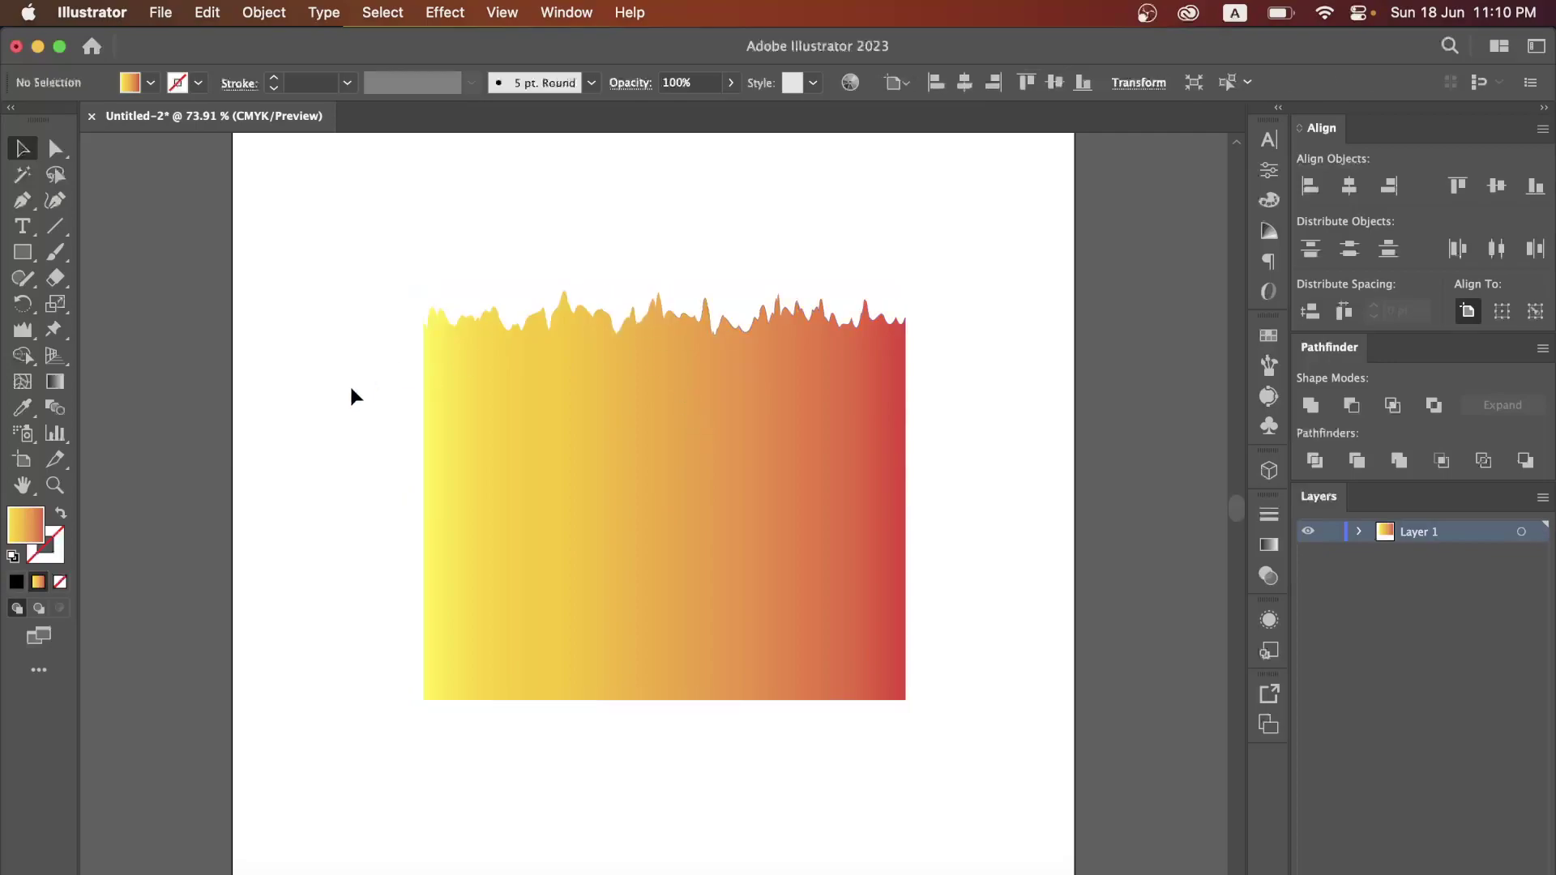
left_click(528, 334)
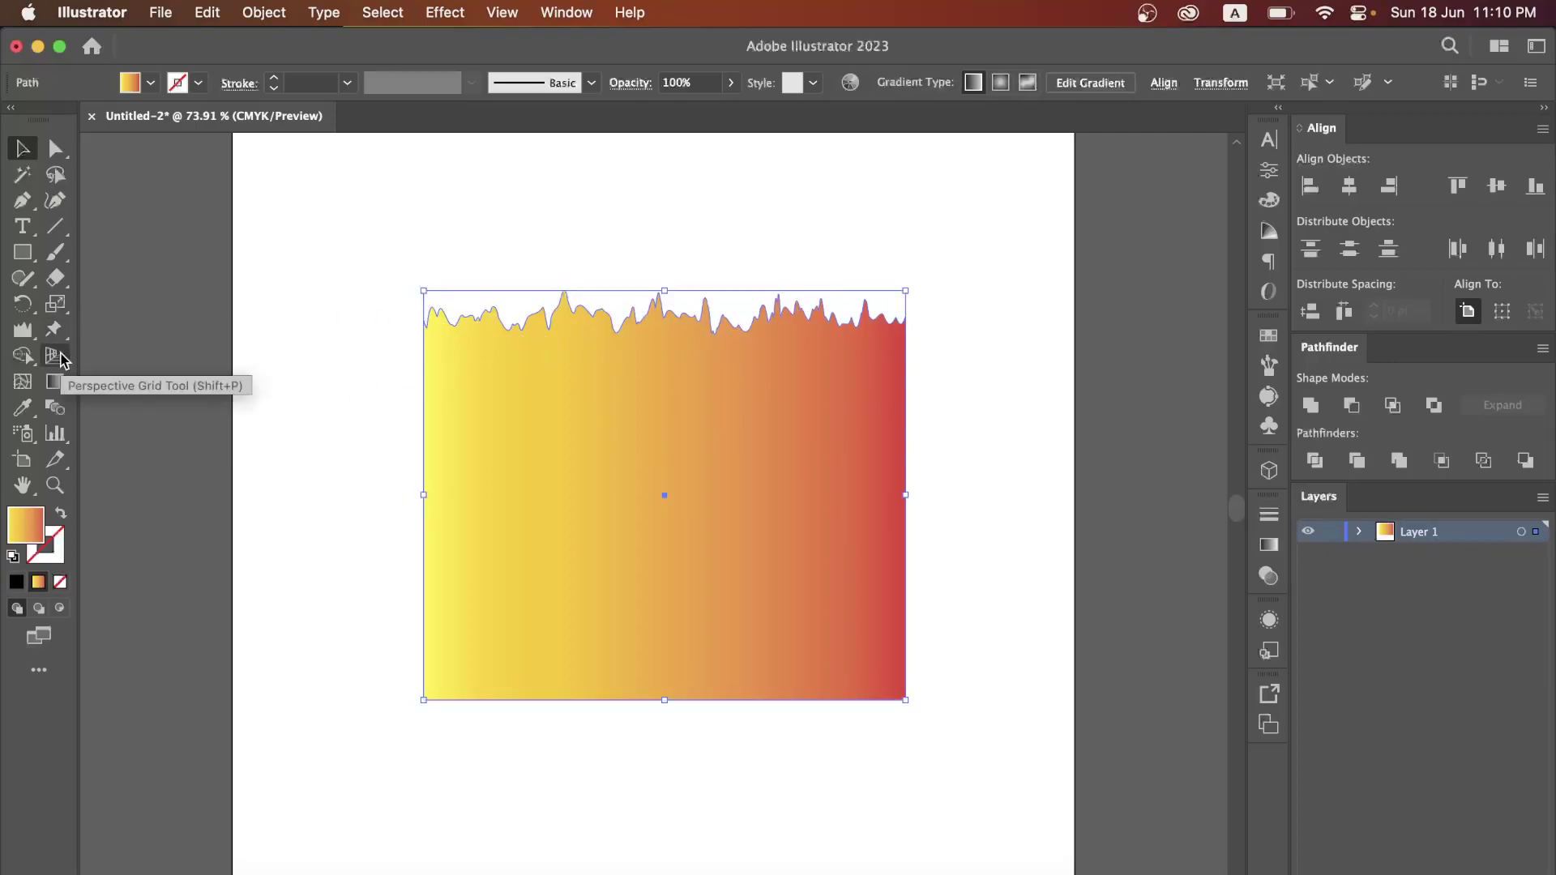
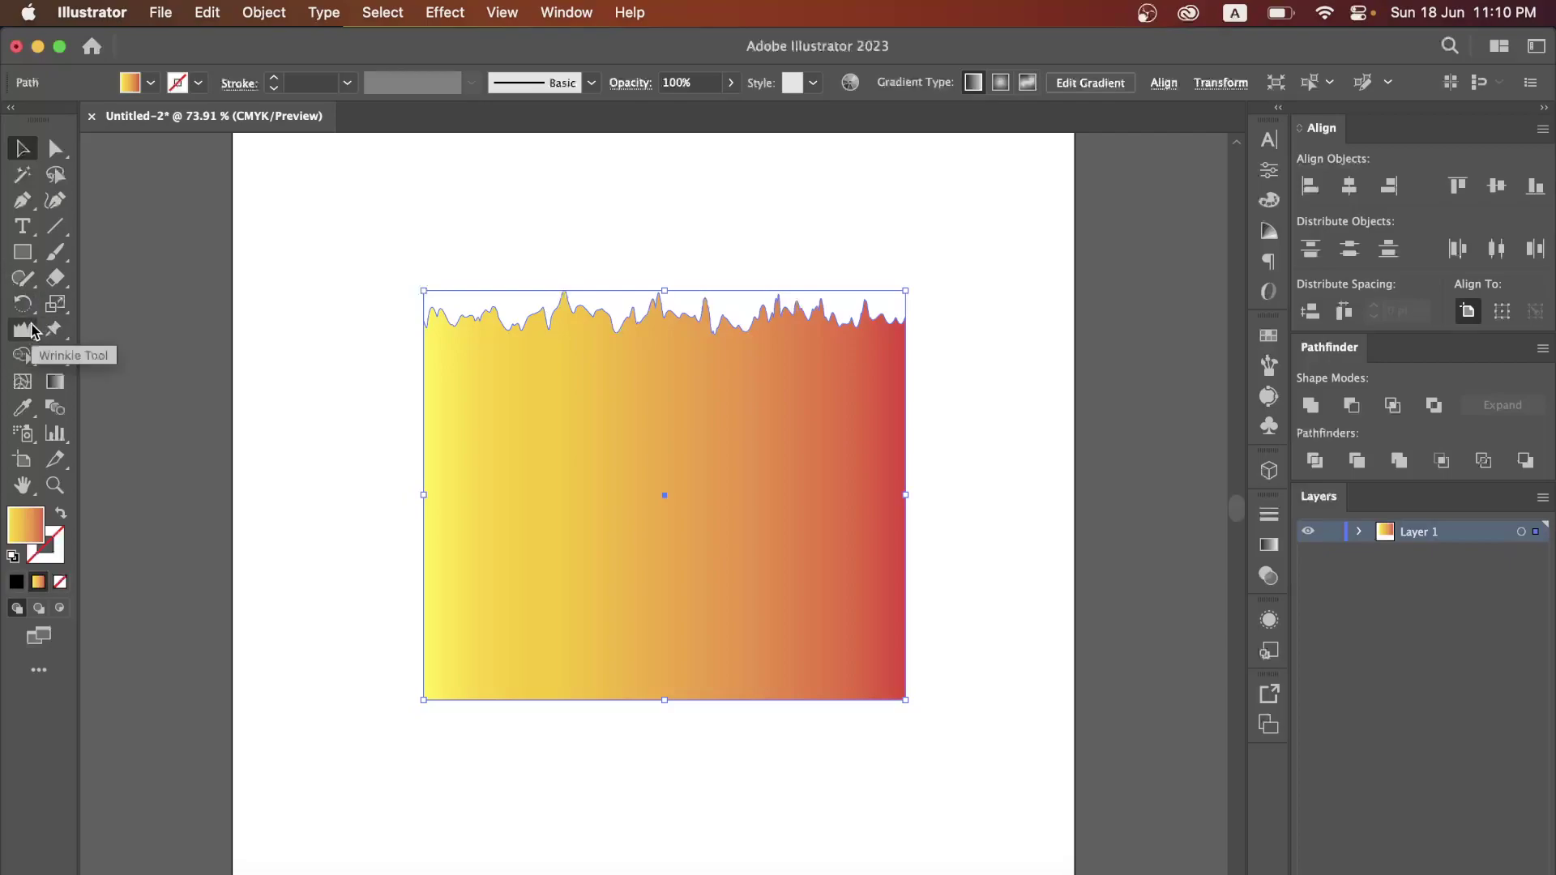
Delete the wavy yellow-to-red gradient rectangle and switch to the Free Transform Tool.
left_click(33, 328)
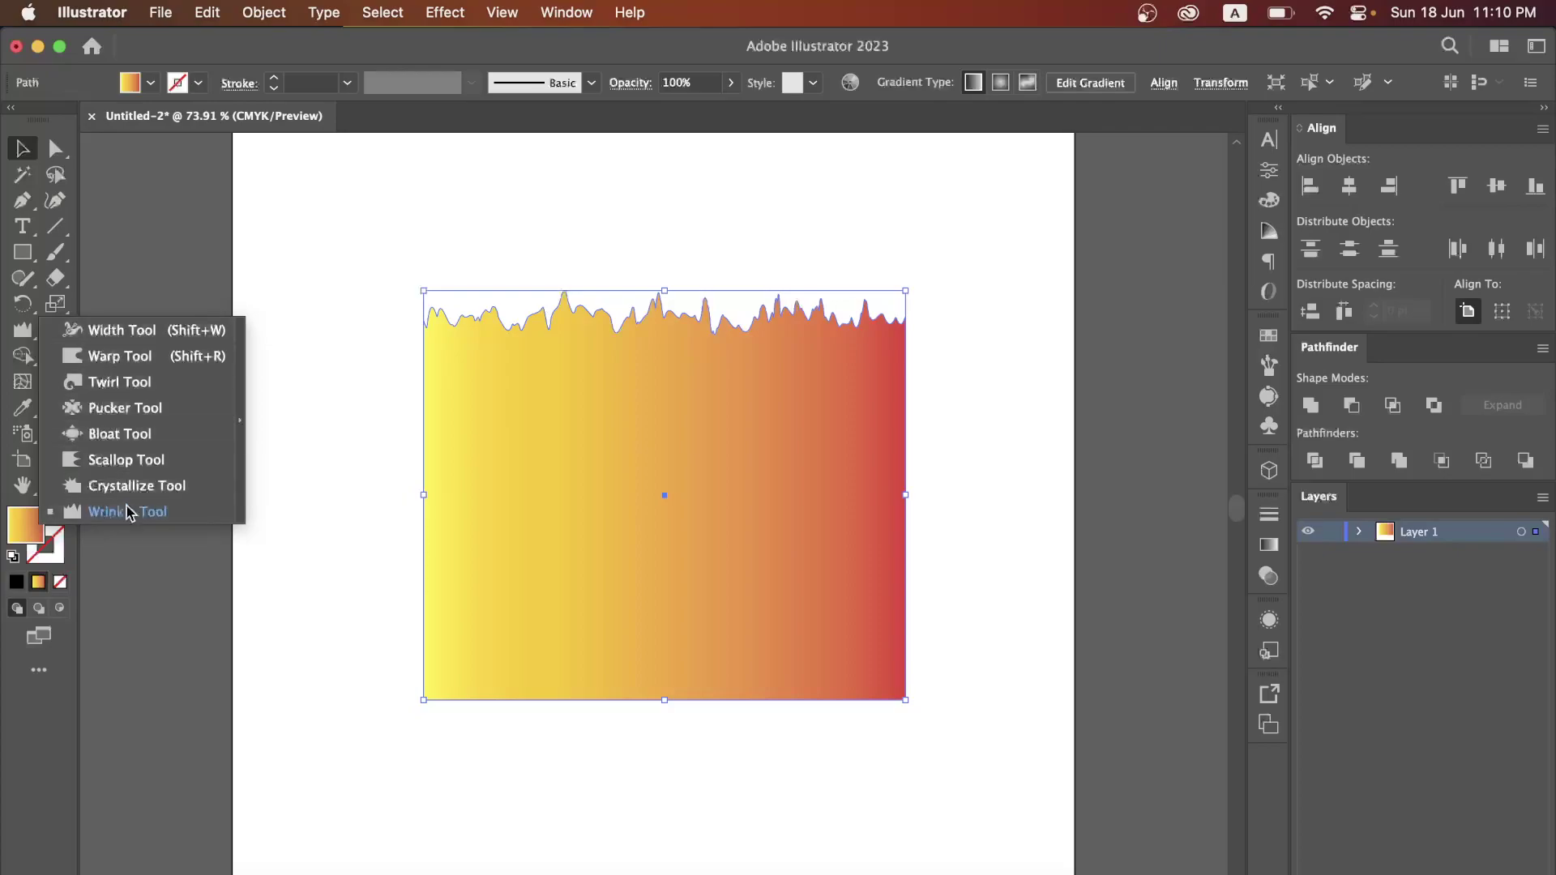
left_click(280, 244)
left_click(546, 427)
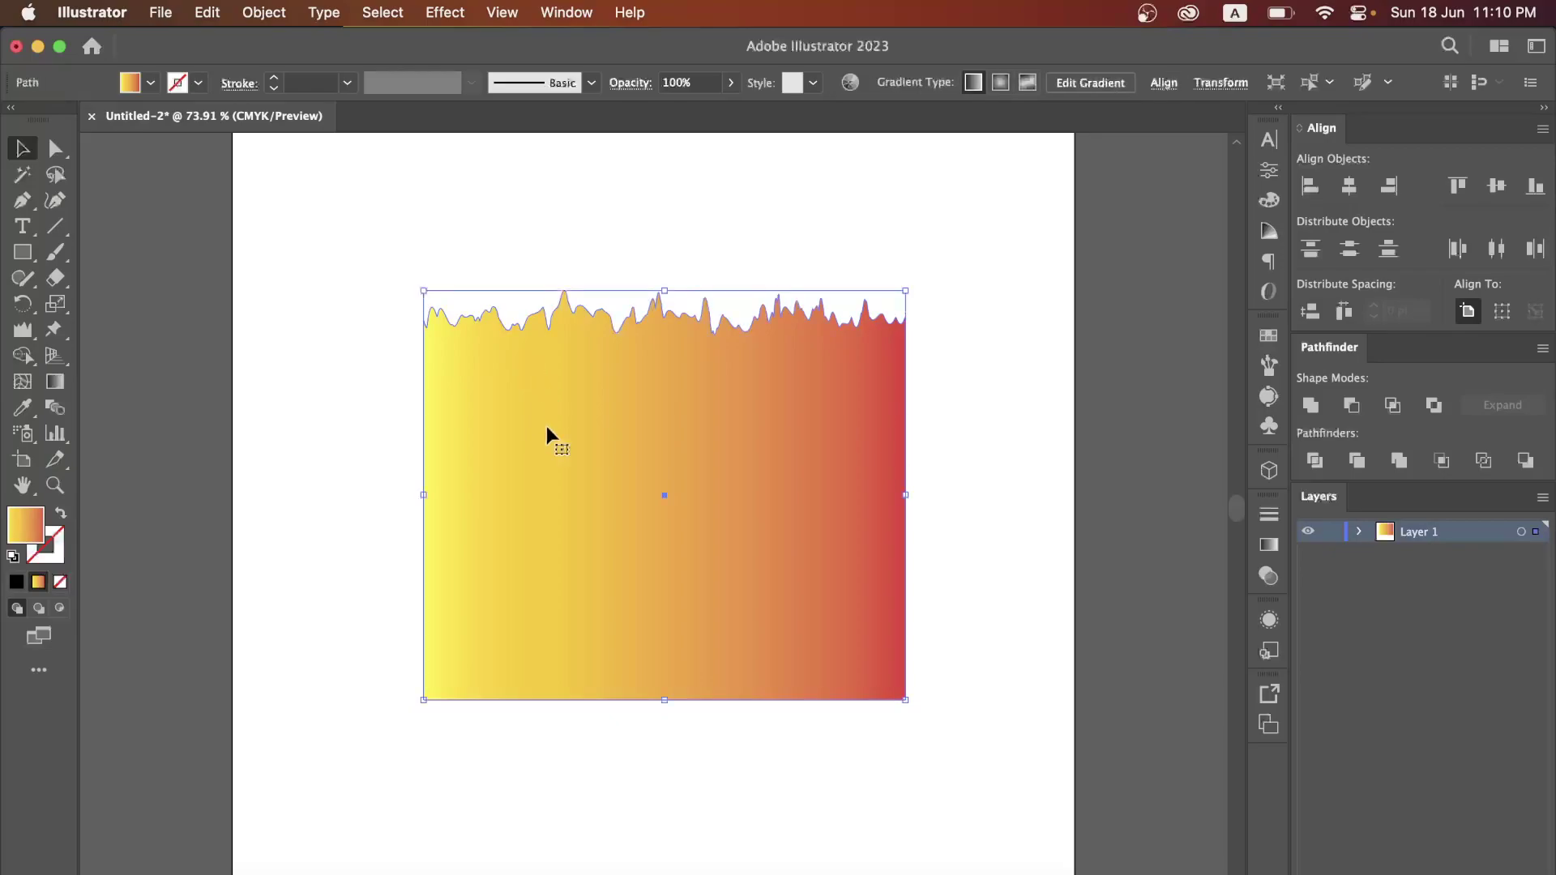
key("Delete")
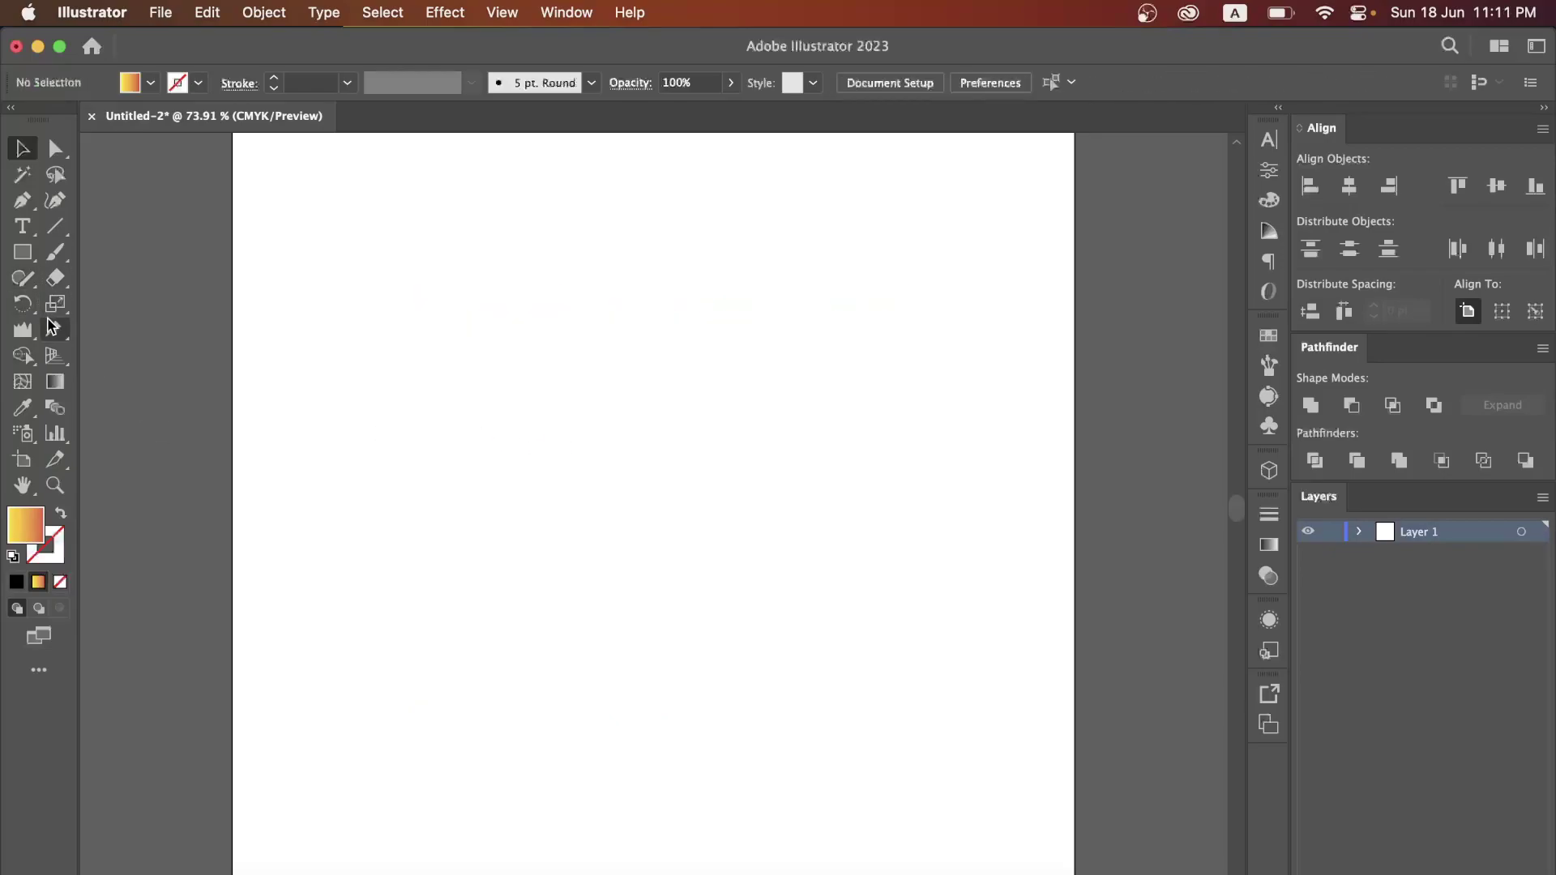
left_click(55, 329)
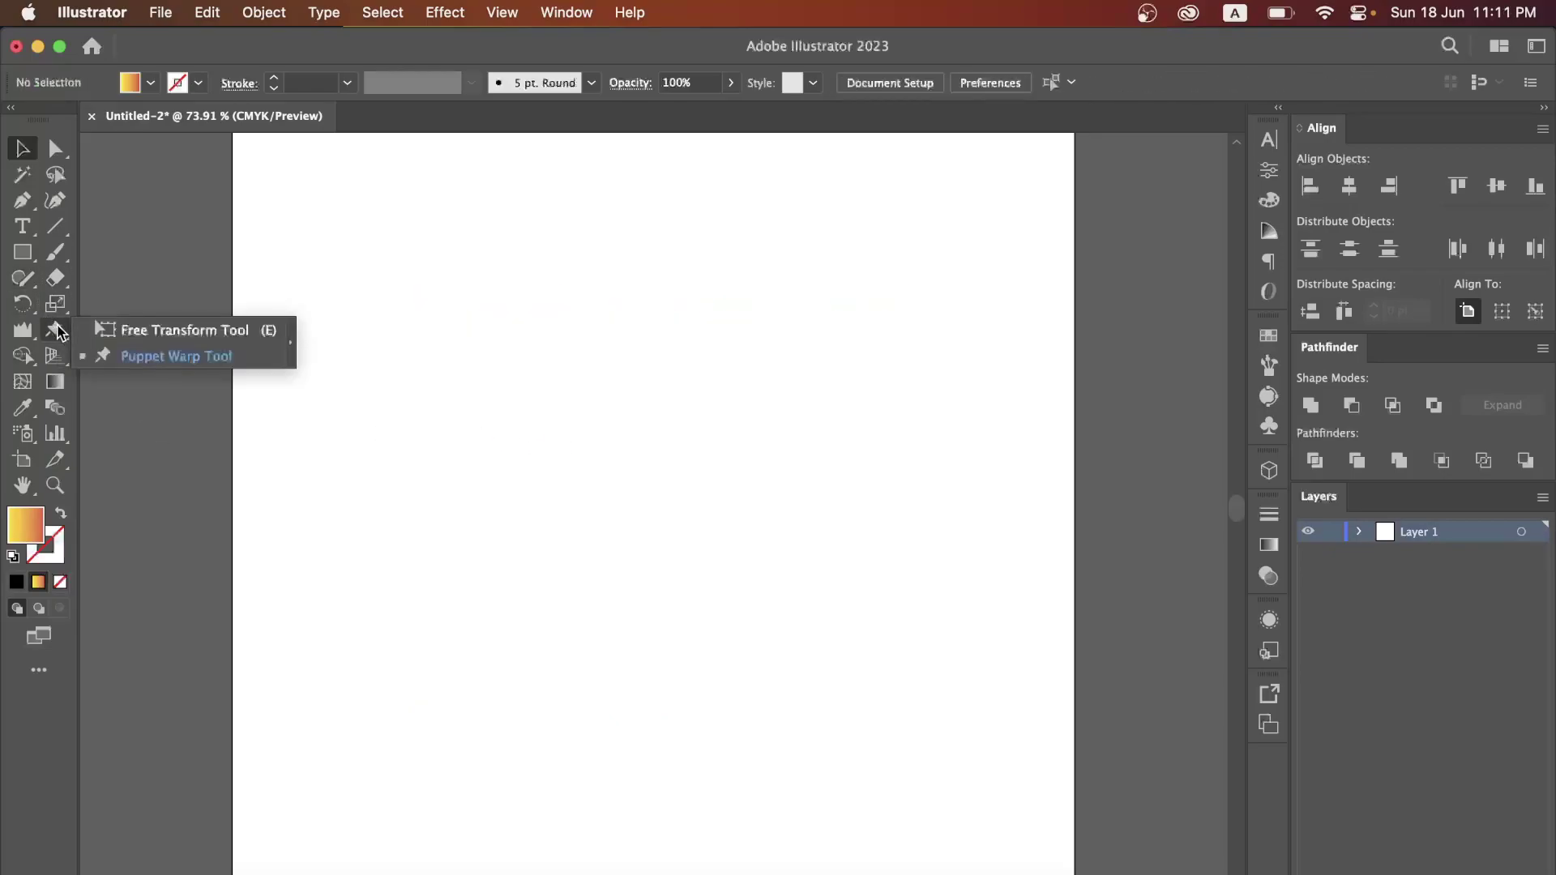
left_click(154, 333)
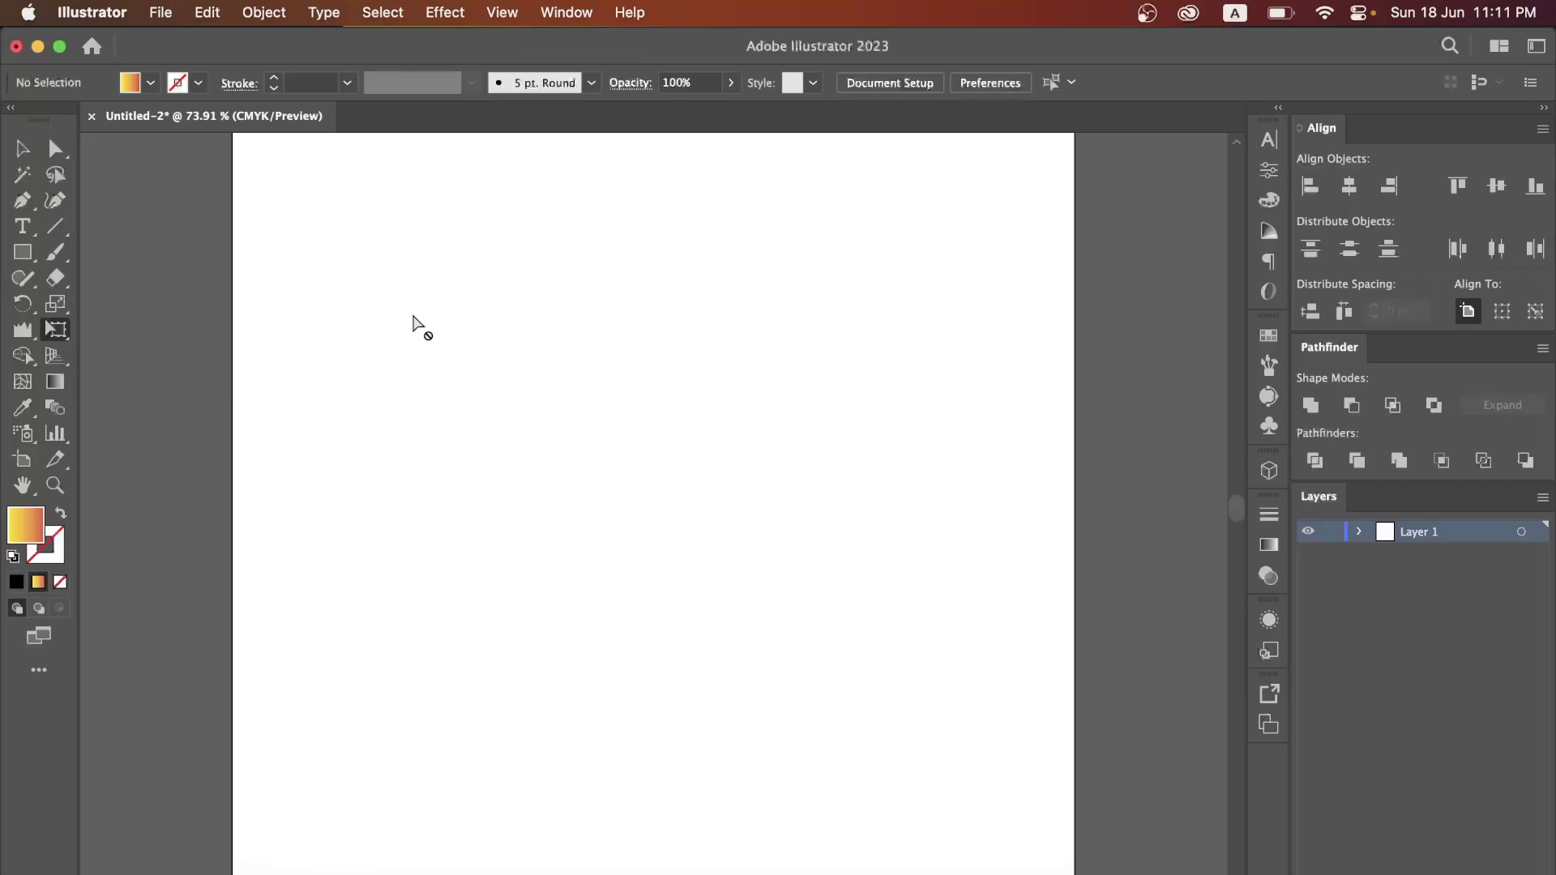
Draw a large square mid-artboard, fill it solid black, and nudge it slightly left.
left_click(23, 252)
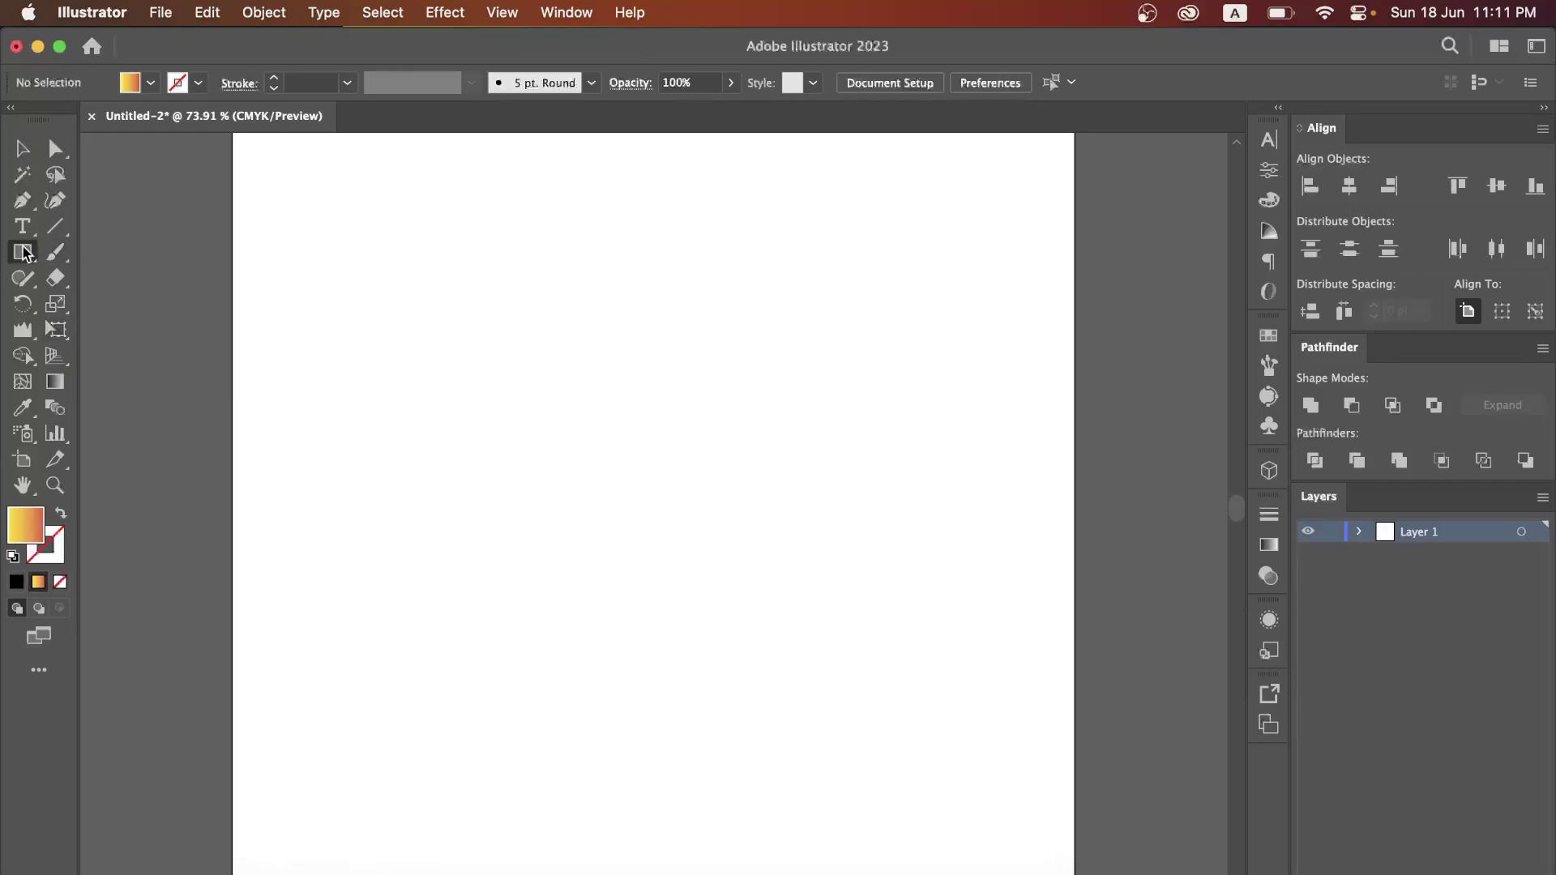
left_click_drag(462, 269, 954, 565)
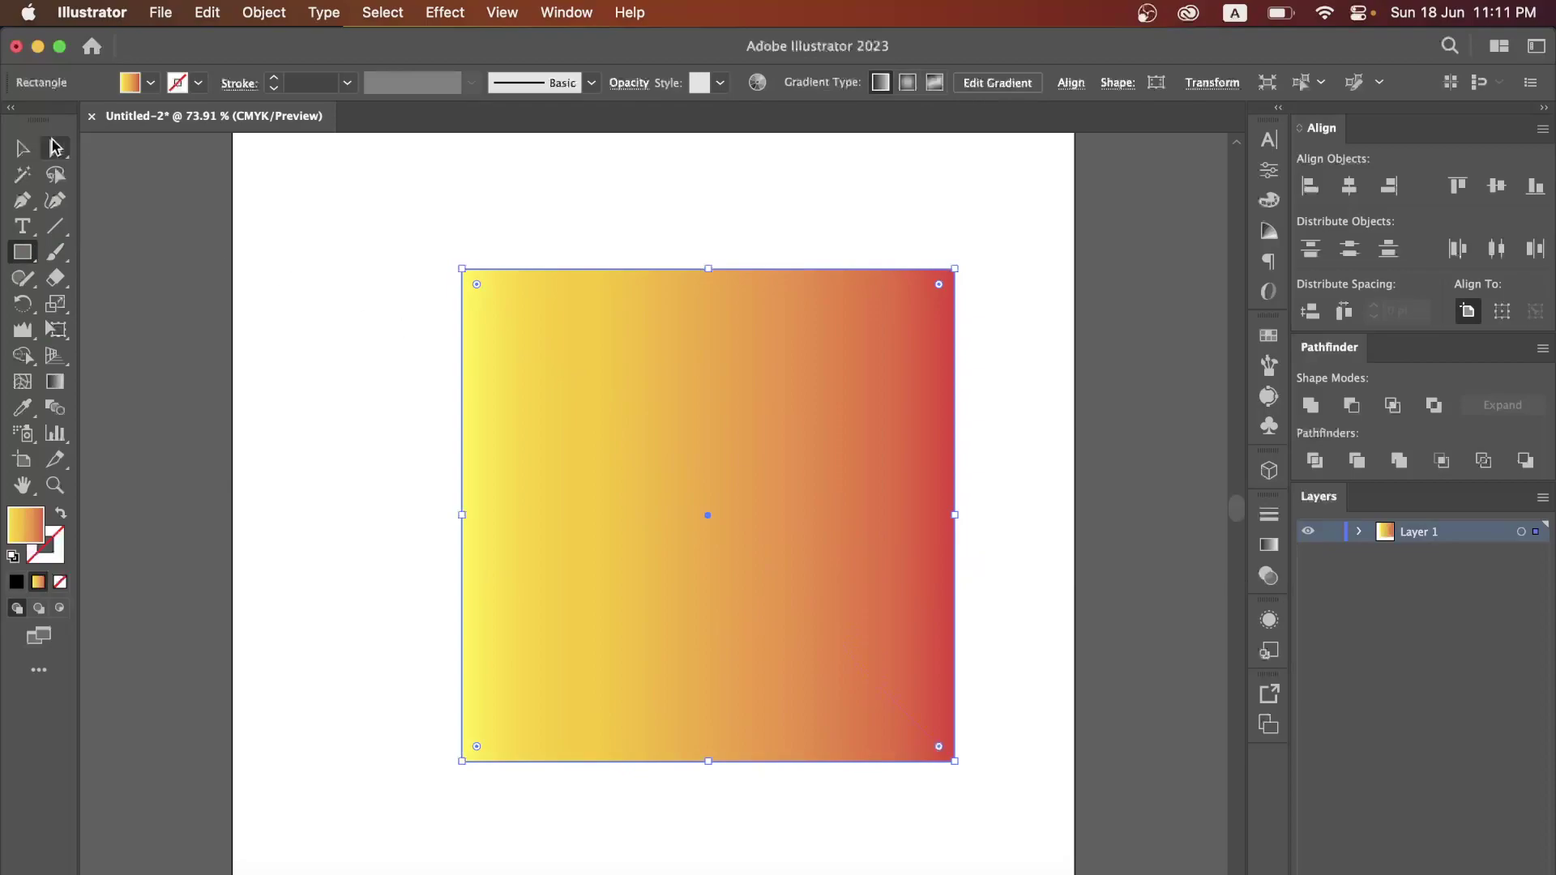
left_click(151, 83)
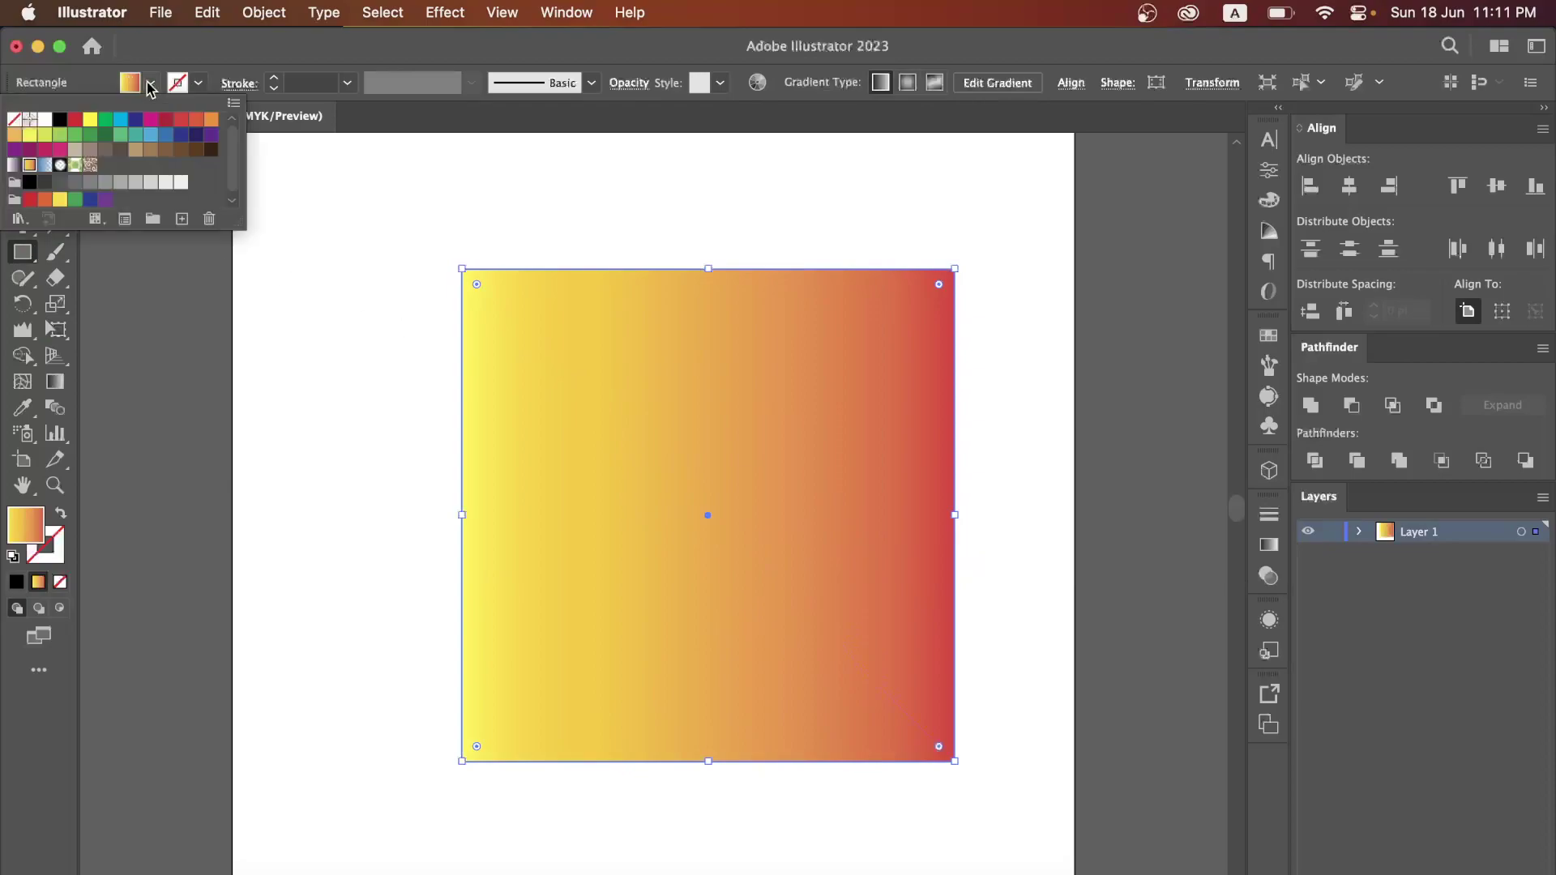
left_click(45, 121)
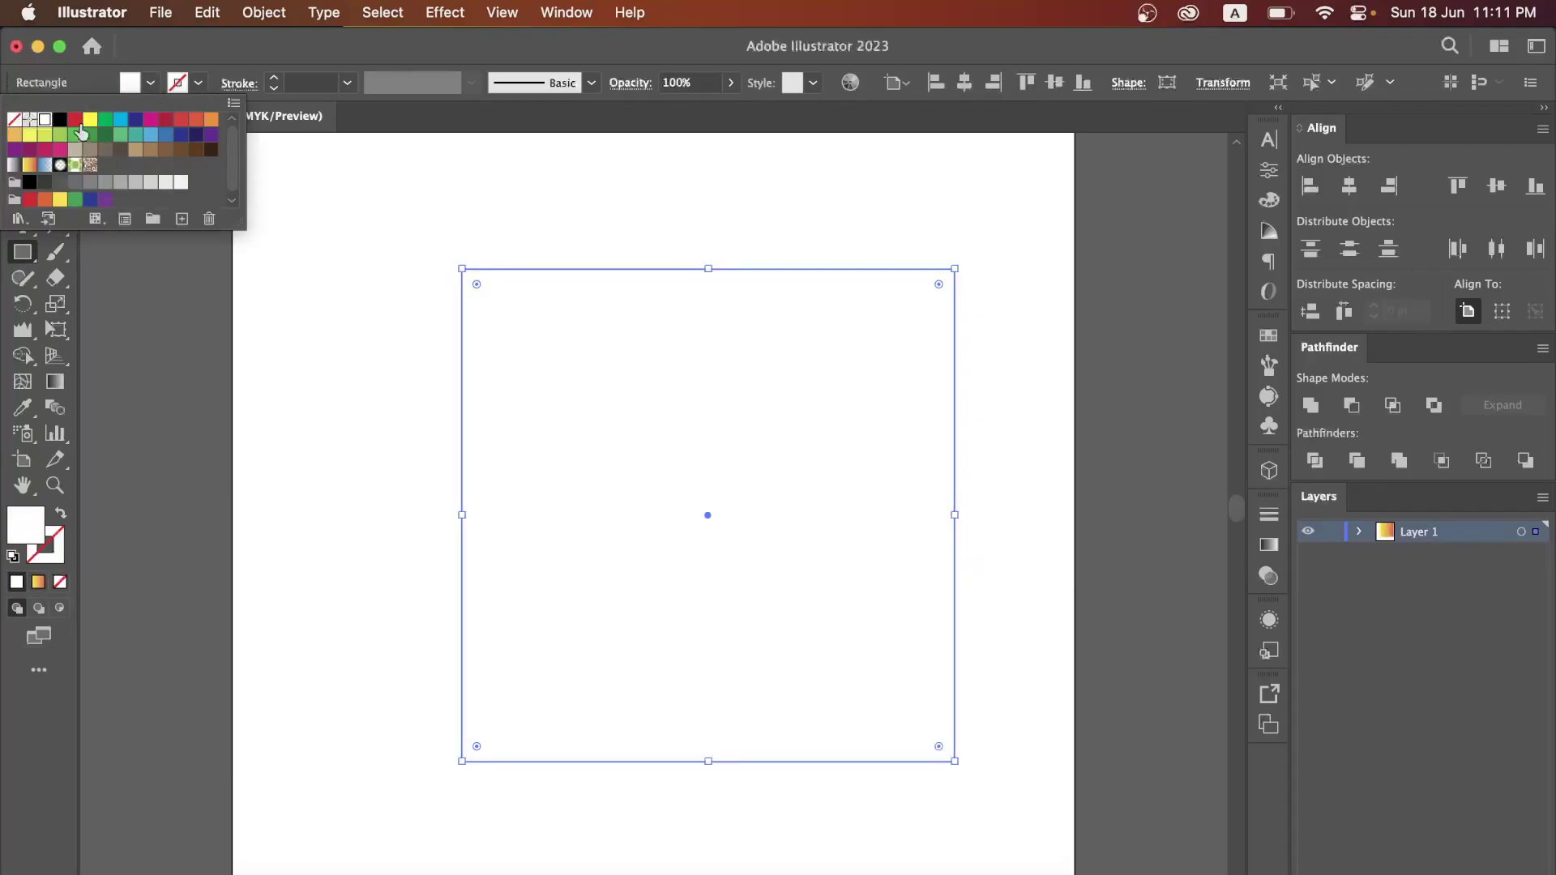
left_click(76, 120)
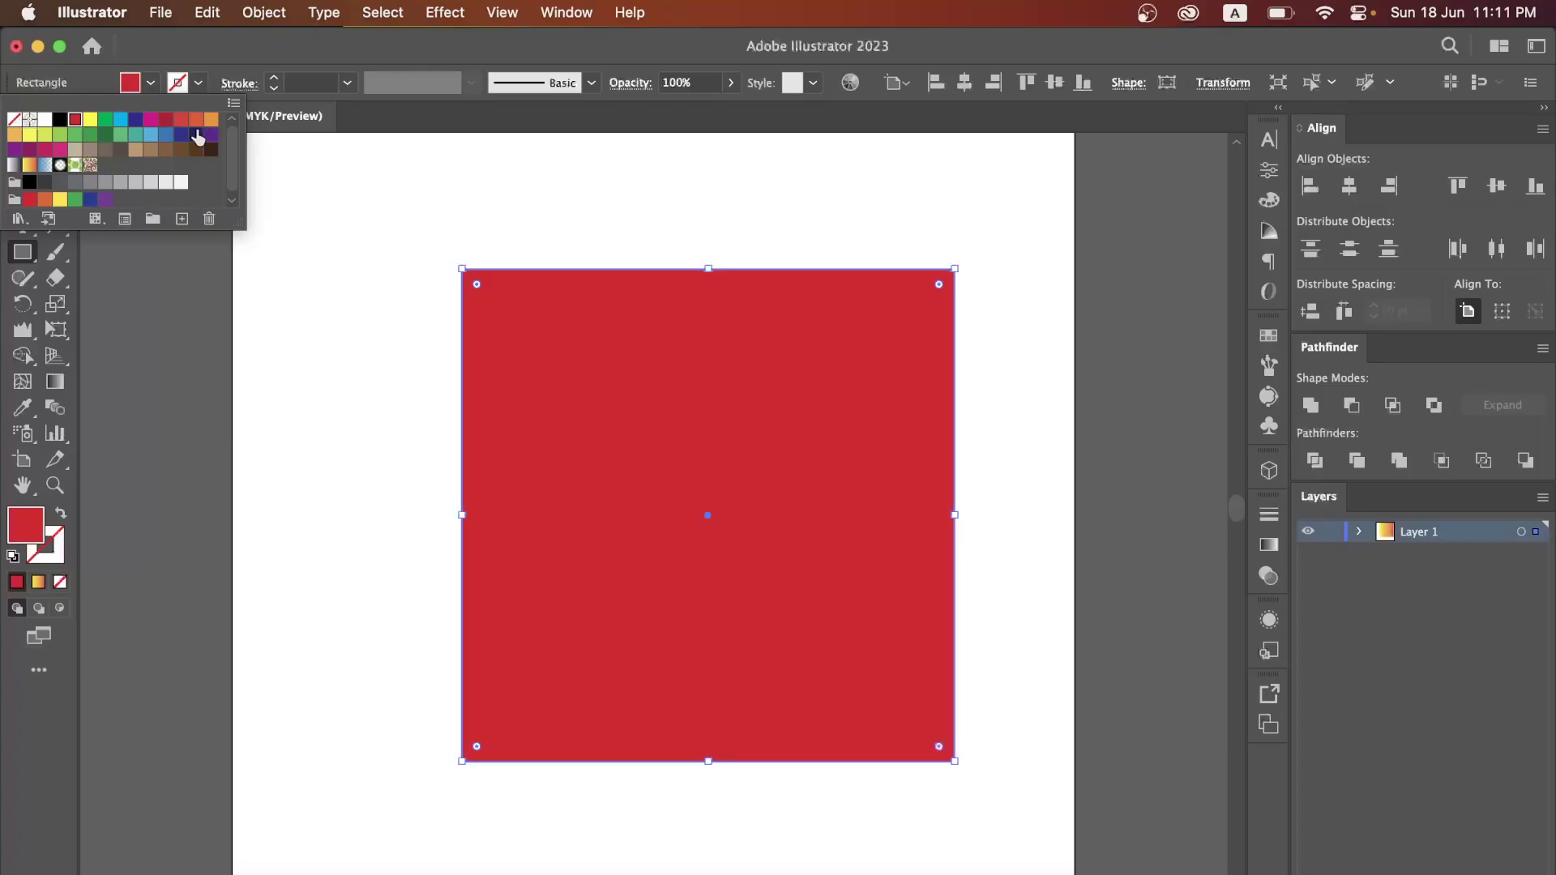
left_click(211, 151)
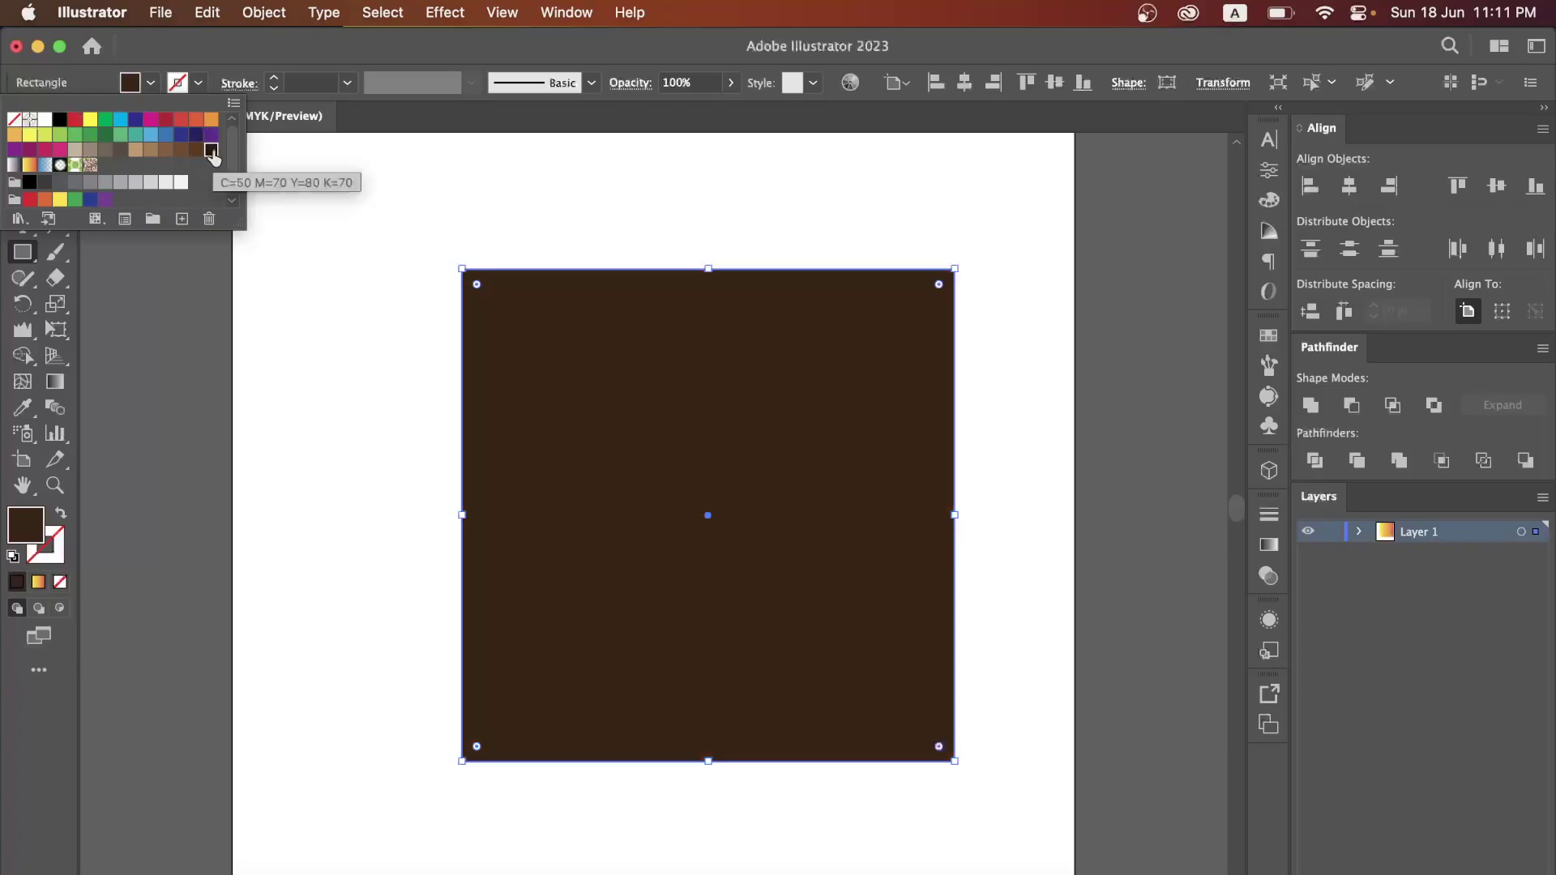
left_click(60, 120)
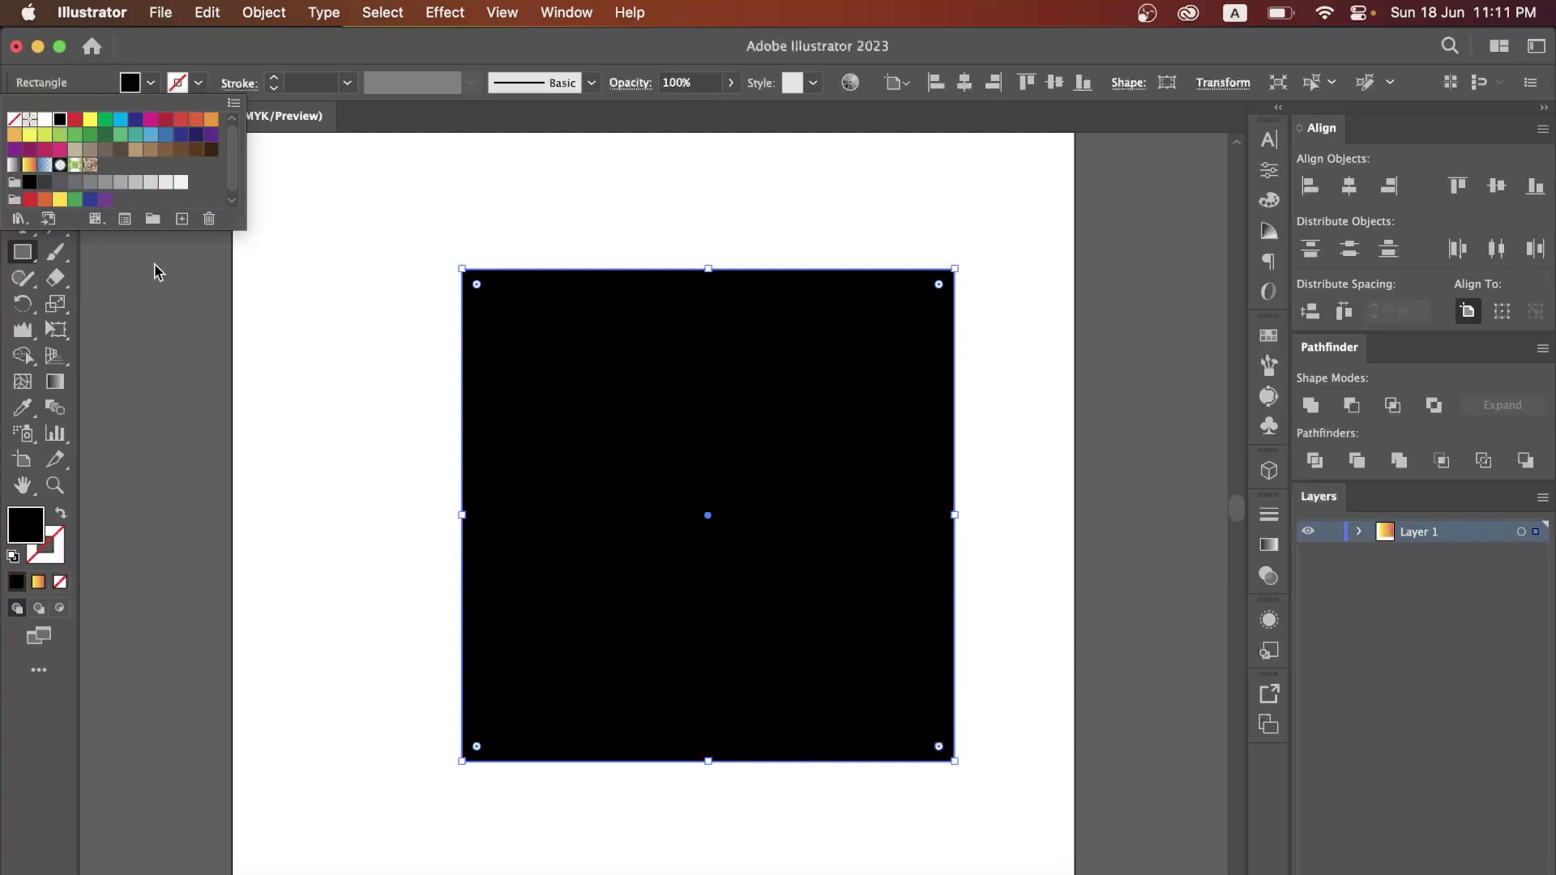
left_click(179, 329)
left_click(22, 149)
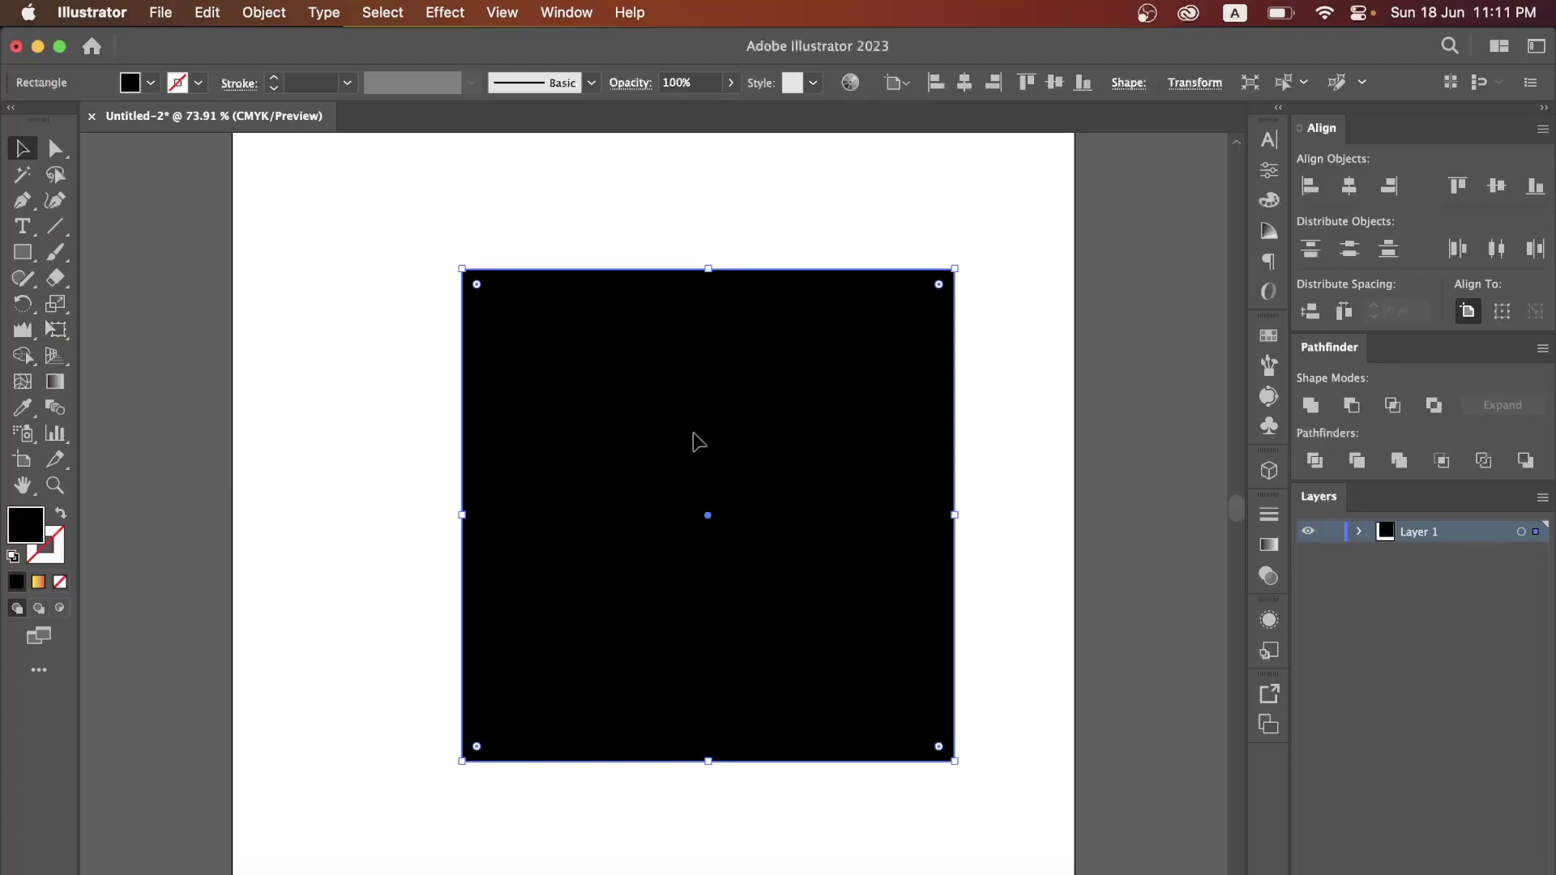
left_click_drag(699, 441, 640, 442)
Shear the black square into a slanted parallelogram with Free Transform.
left_click(50, 332)
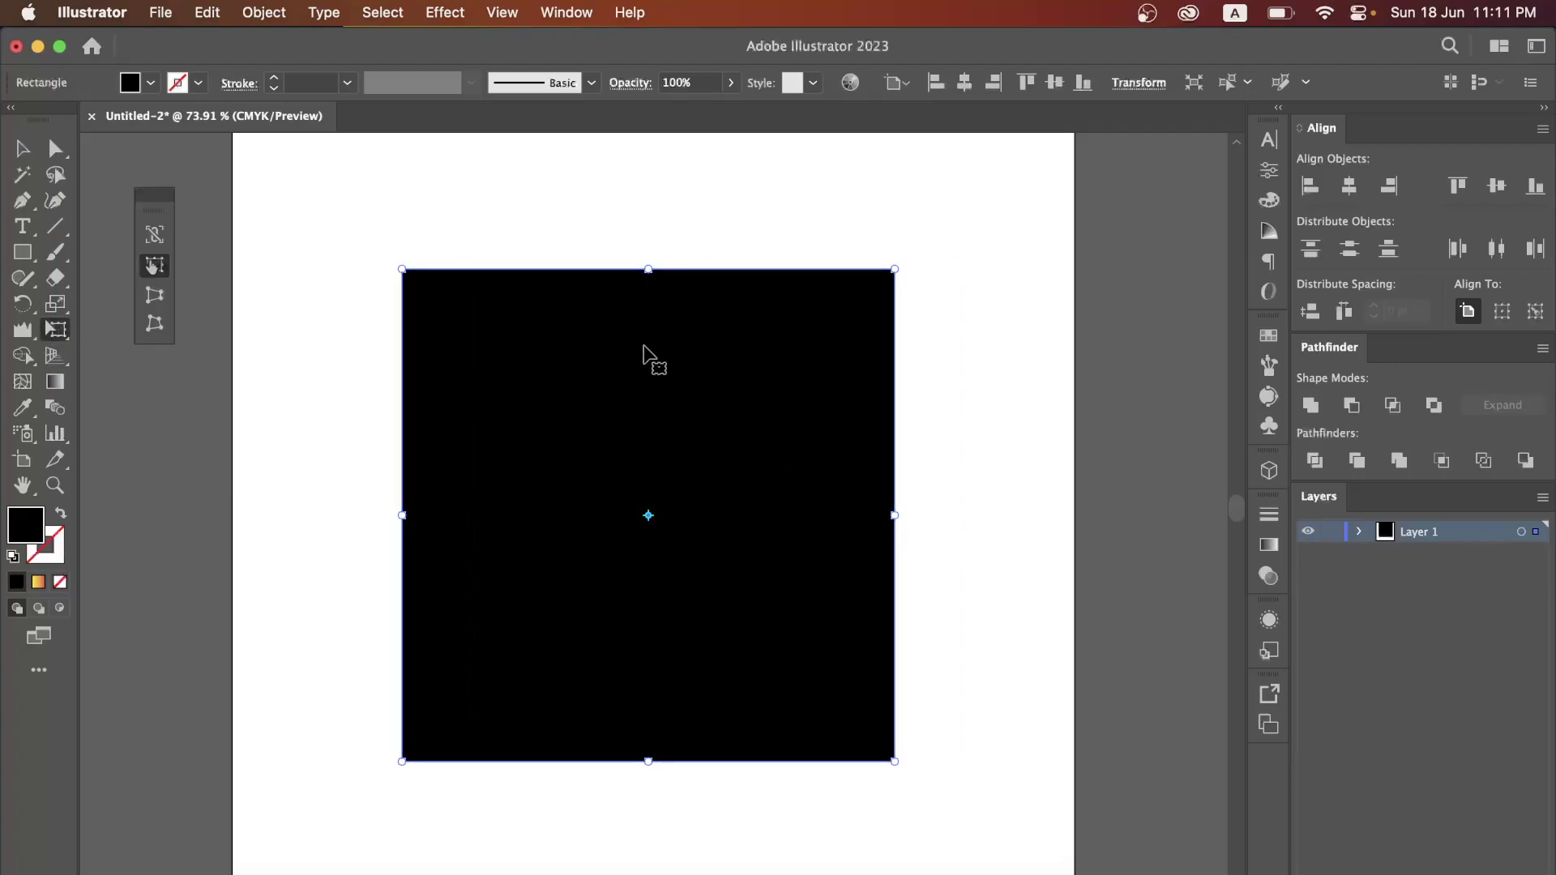
mouse_move(653, 347)
left_mouse_down()
mouse_move(722, 348)
mouse_move(631, 349)
left_mouse_up()
key("super+z")
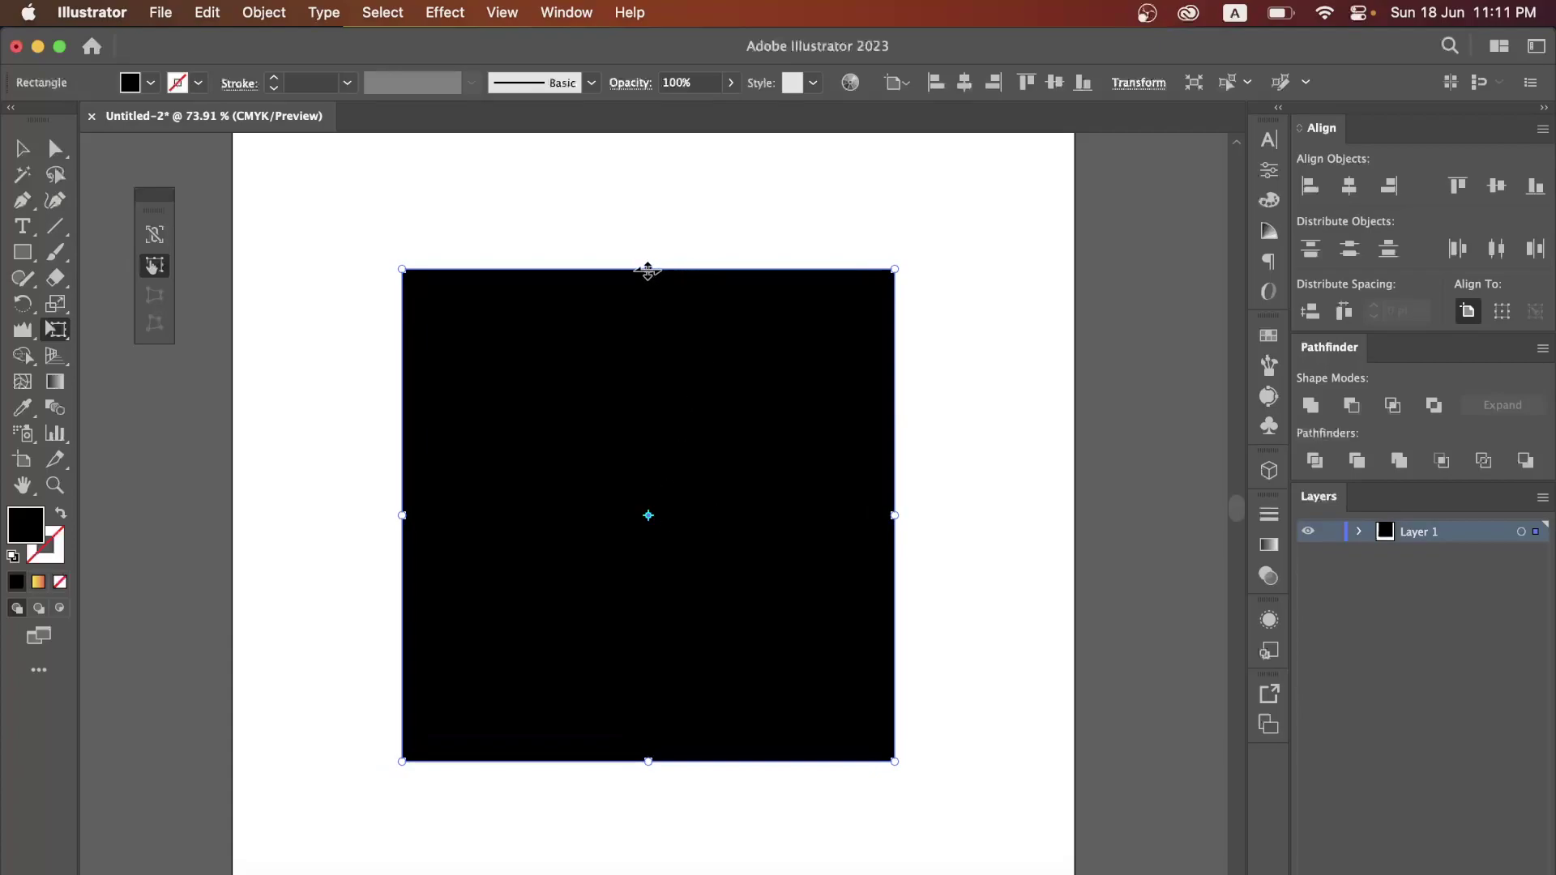
left_click_drag(648, 270, 698, 284)
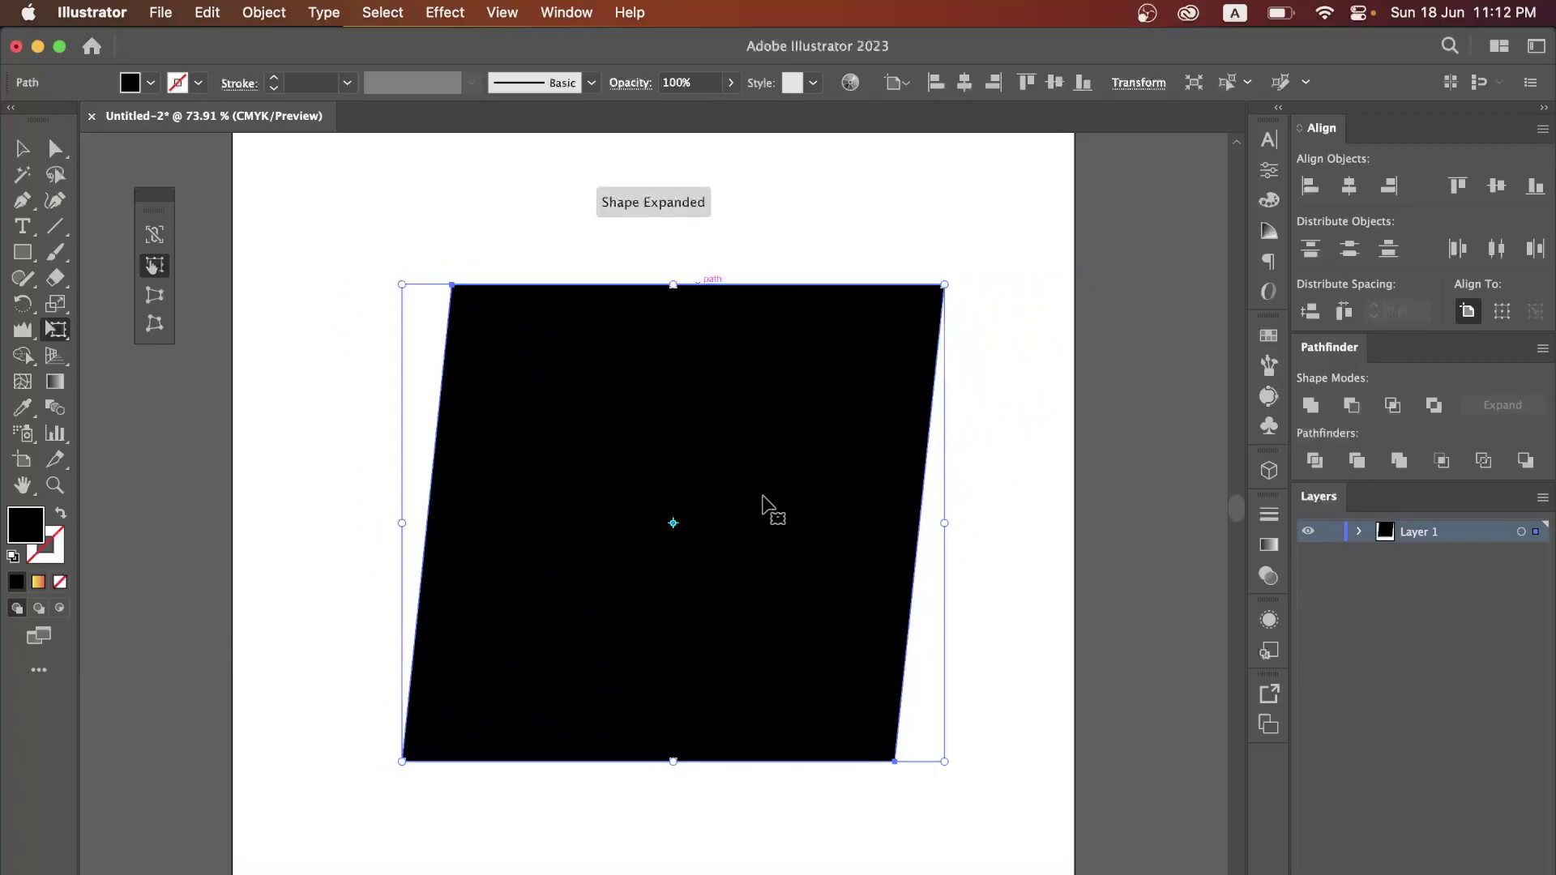
Reposition the parallelogram, resize it, and lower its top edge to make it near-upright.
left_click_drag(788, 541, 732, 578)
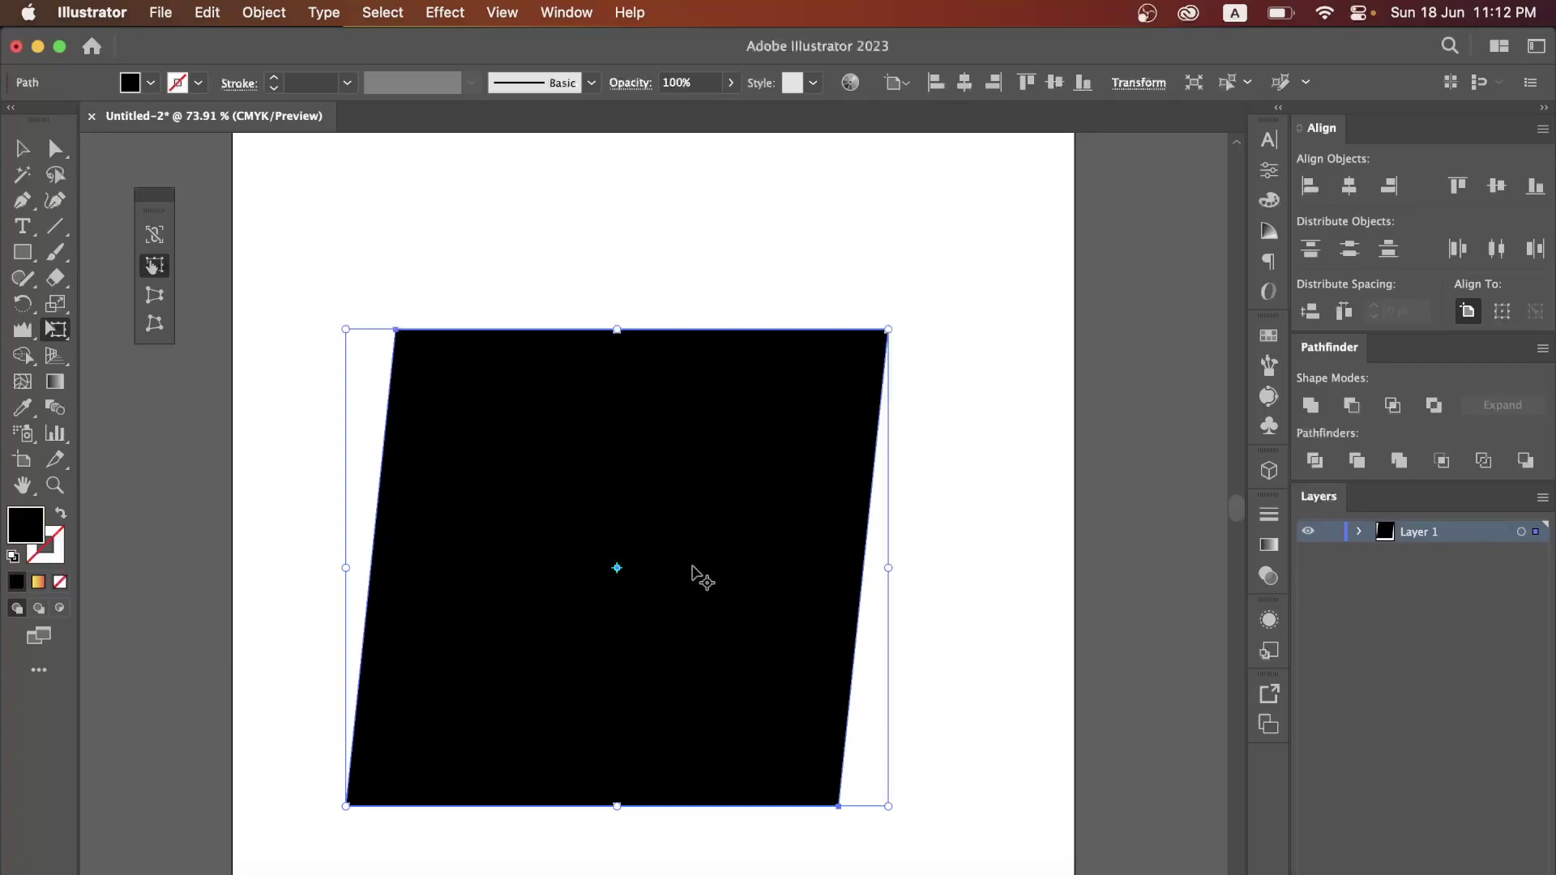
left_click_drag(820, 679, 869, 606)
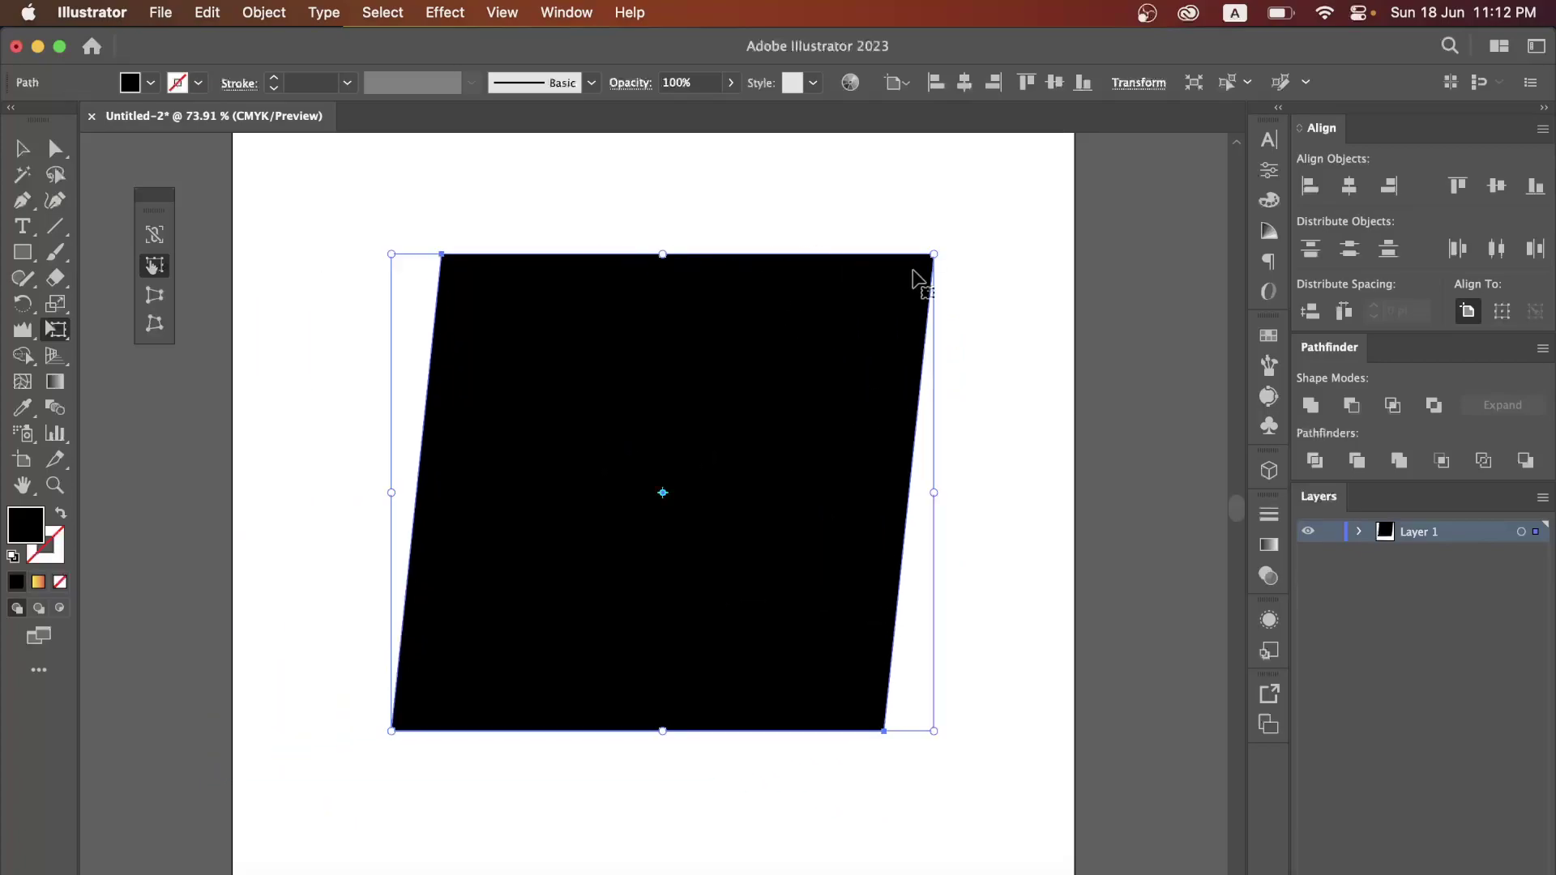
mouse_move(934, 254)
left_mouse_down()
mouse_move(997, 220)
mouse_move(849, 254)
mouse_move(606, 265)
mouse_move(945, 386)
mouse_move(889, 291)
mouse_move(883, 240)
mouse_move(907, 254)
left_mouse_up()
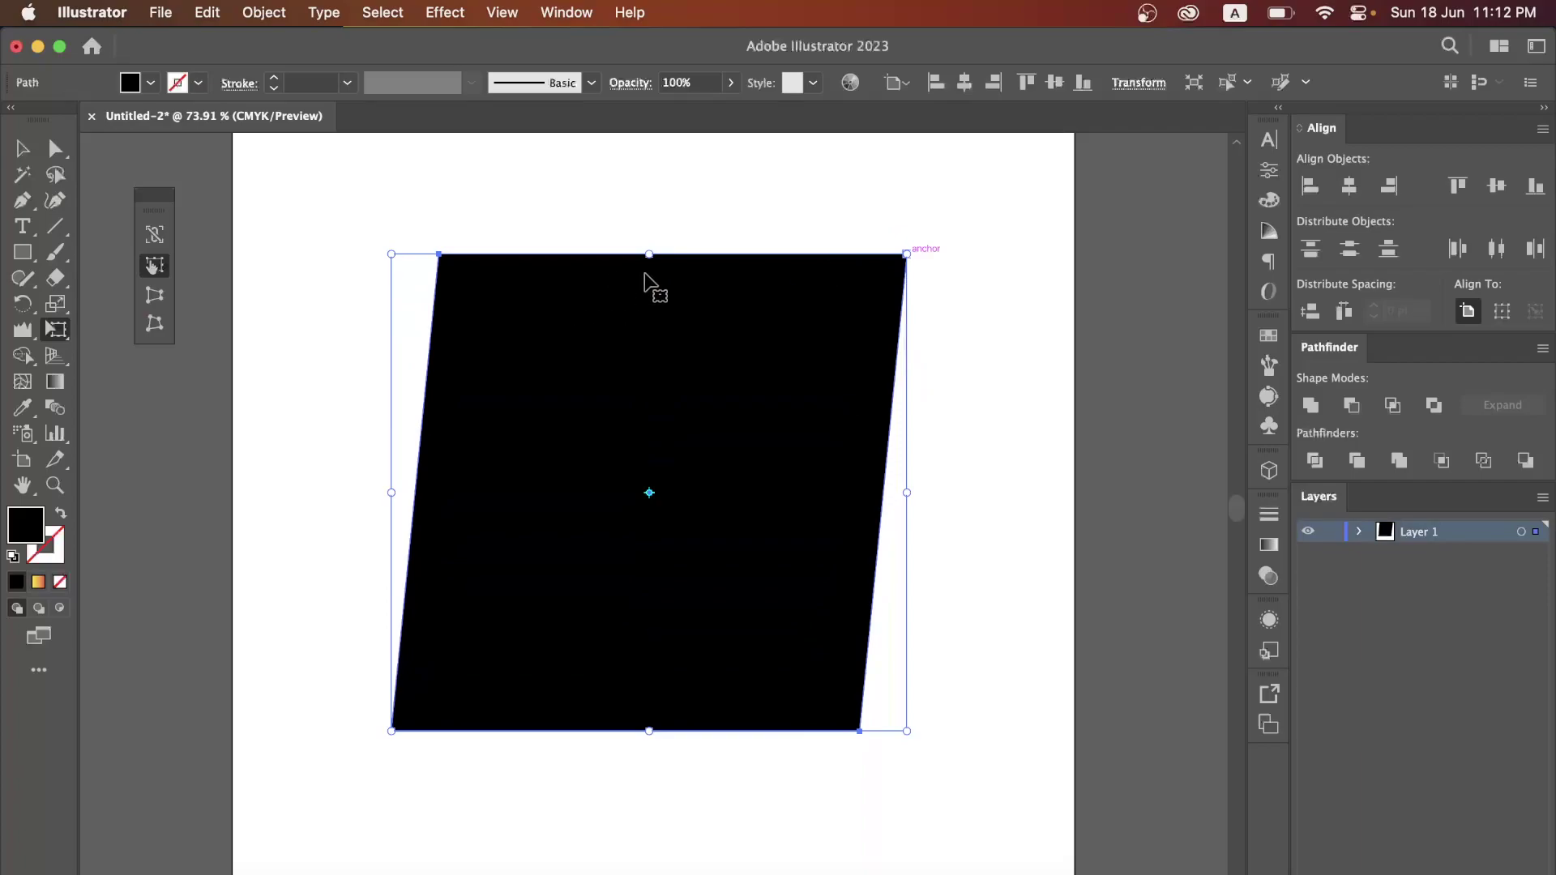
left_click_drag(652, 254, 627, 313)
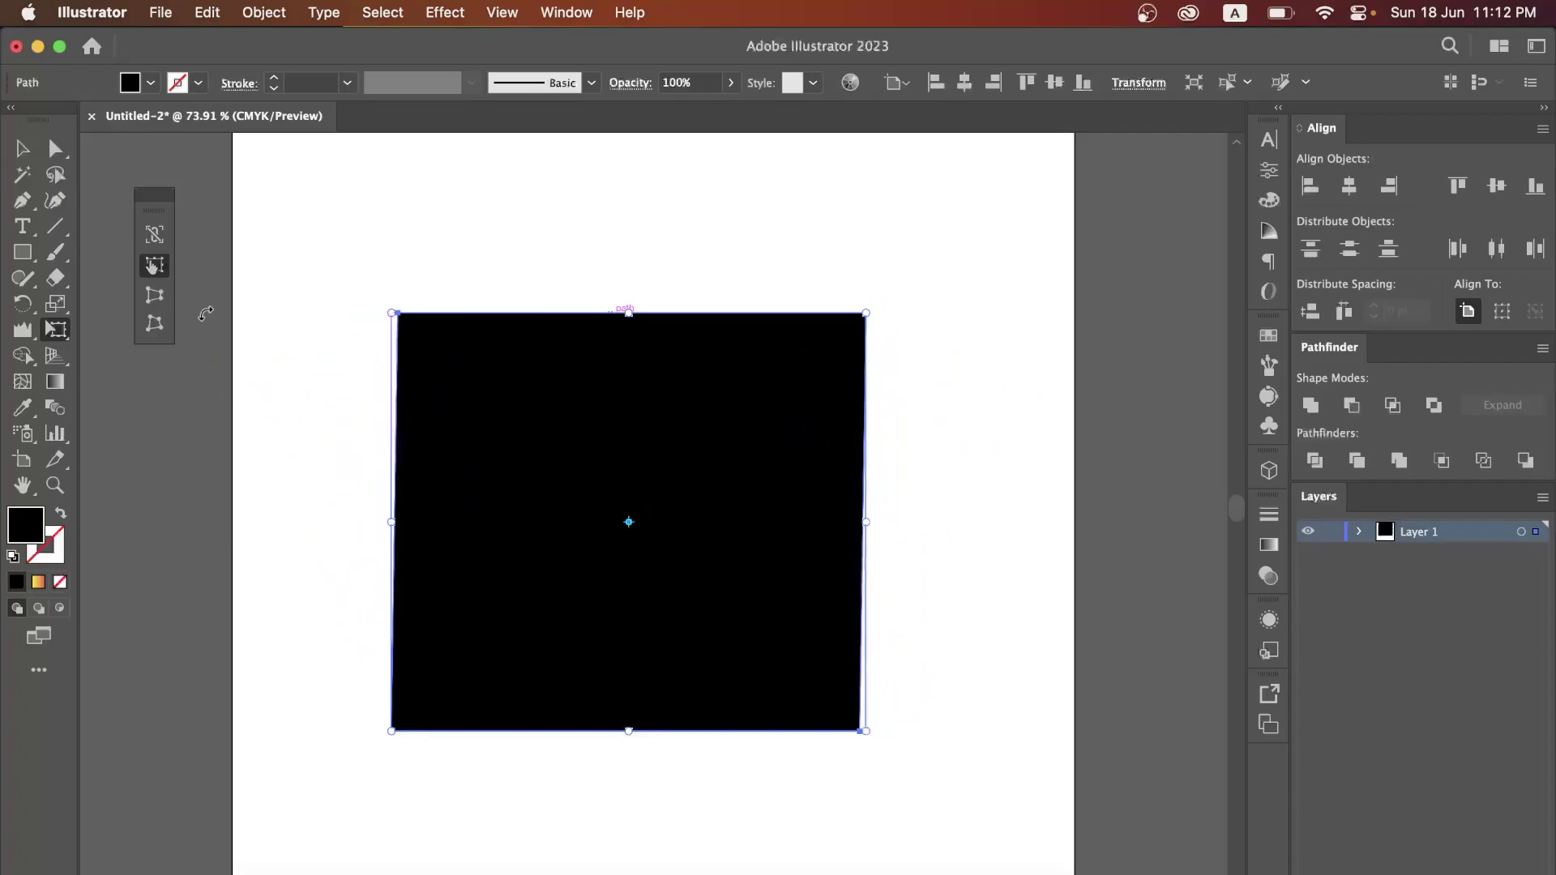
Apply Perspective Distort, raising the top-left corner and lowering the top-right so it tapers right.
left_click(157, 298)
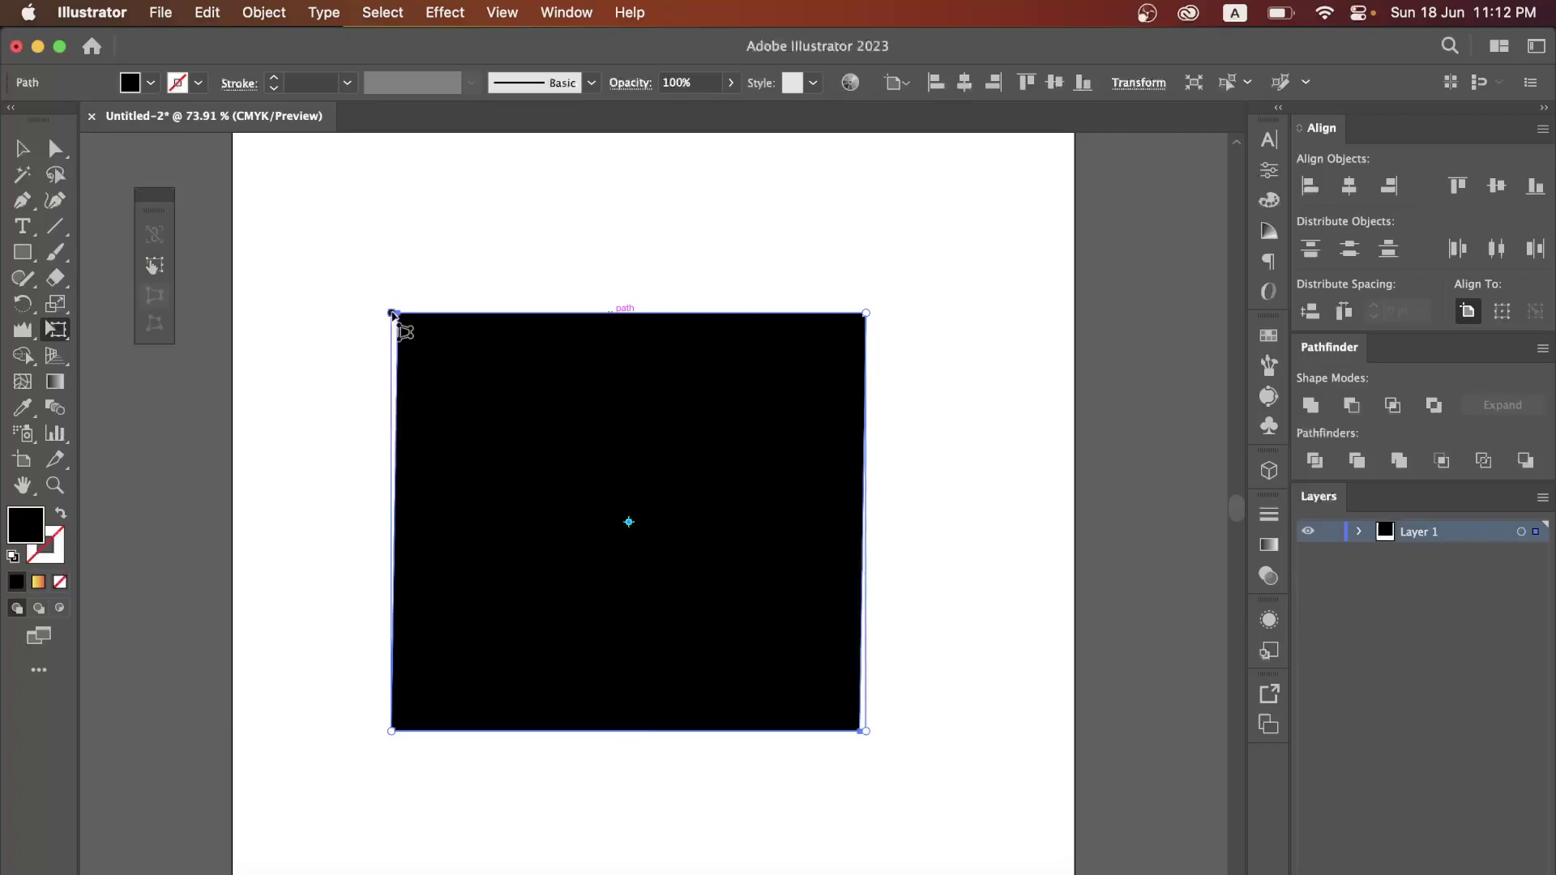
left_click_drag(393, 314, 430, 219)
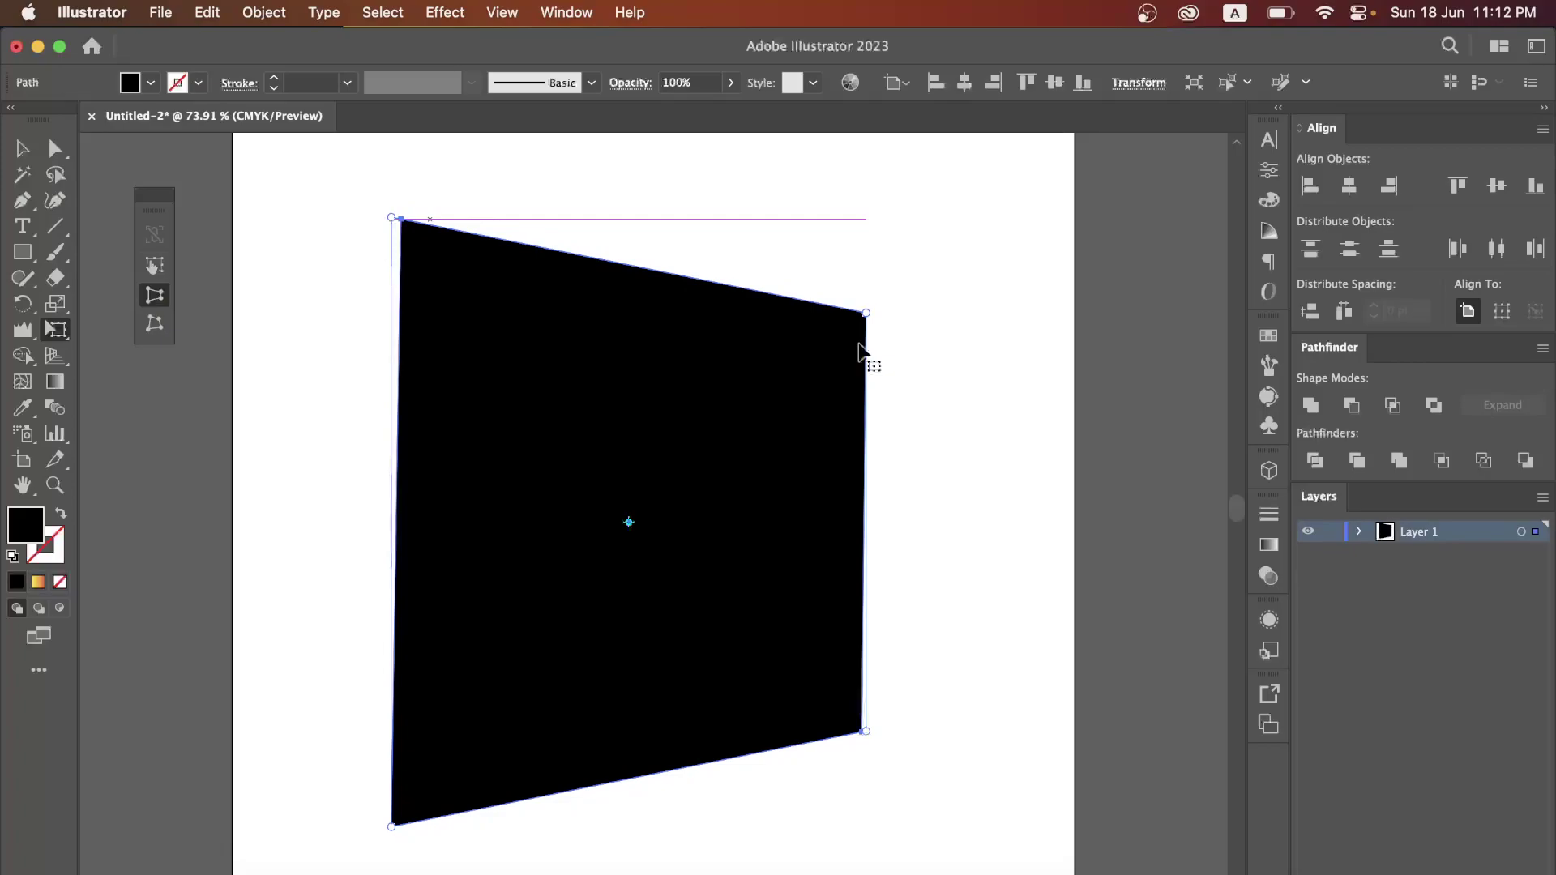
left_click_drag(866, 311, 790, 524)
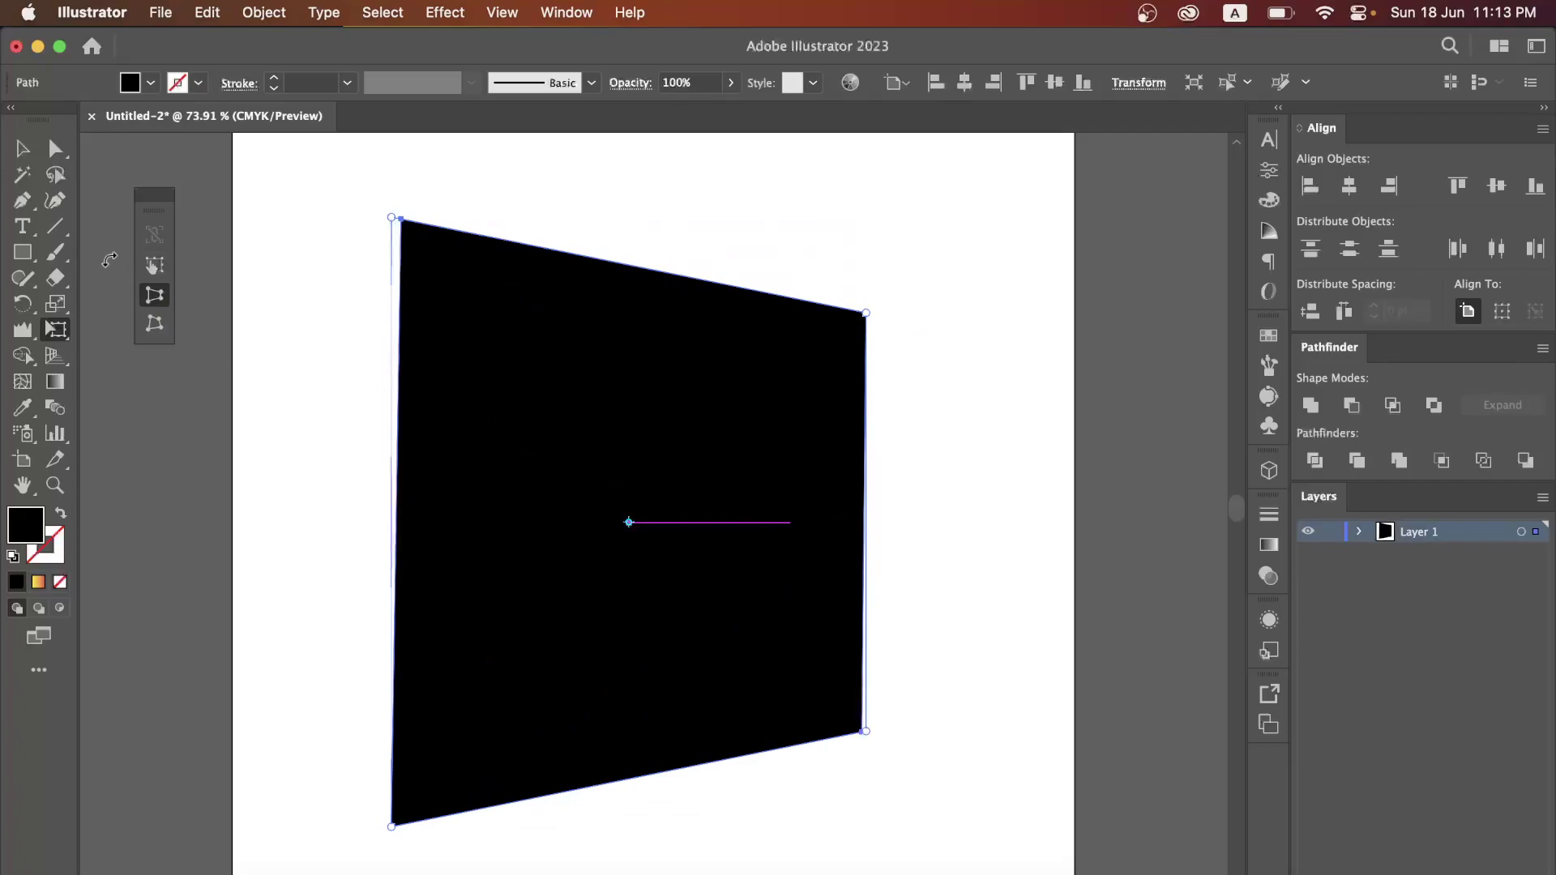
Rescale the quadrilateral, rotate it about -23.5°, and pull its top-right corner slightly inward.
left_click(156, 267)
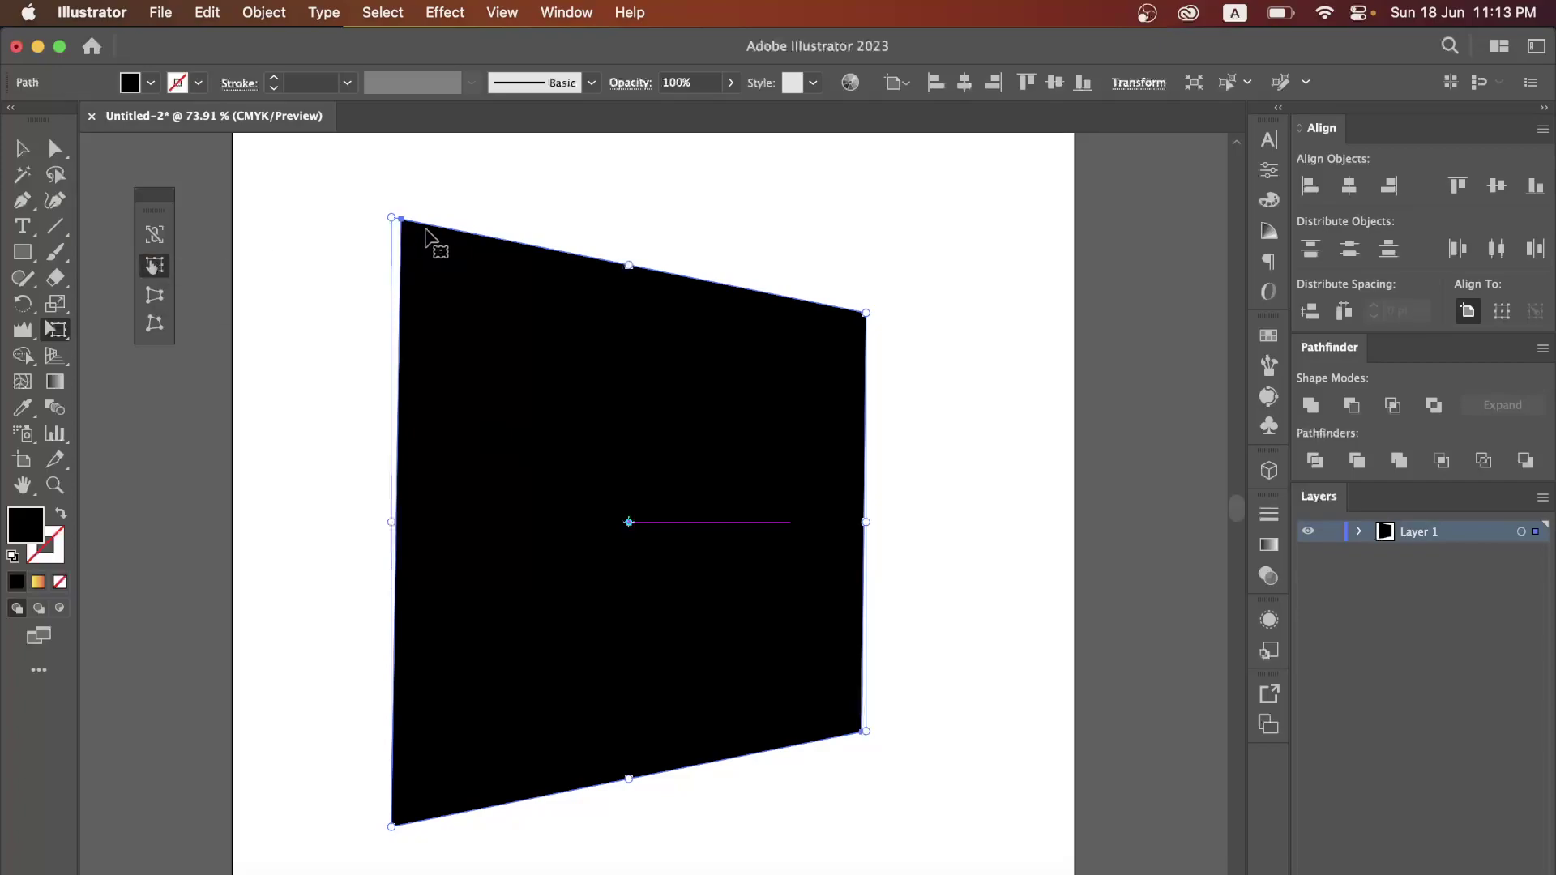
left_click_drag(394, 219, 423, 264)
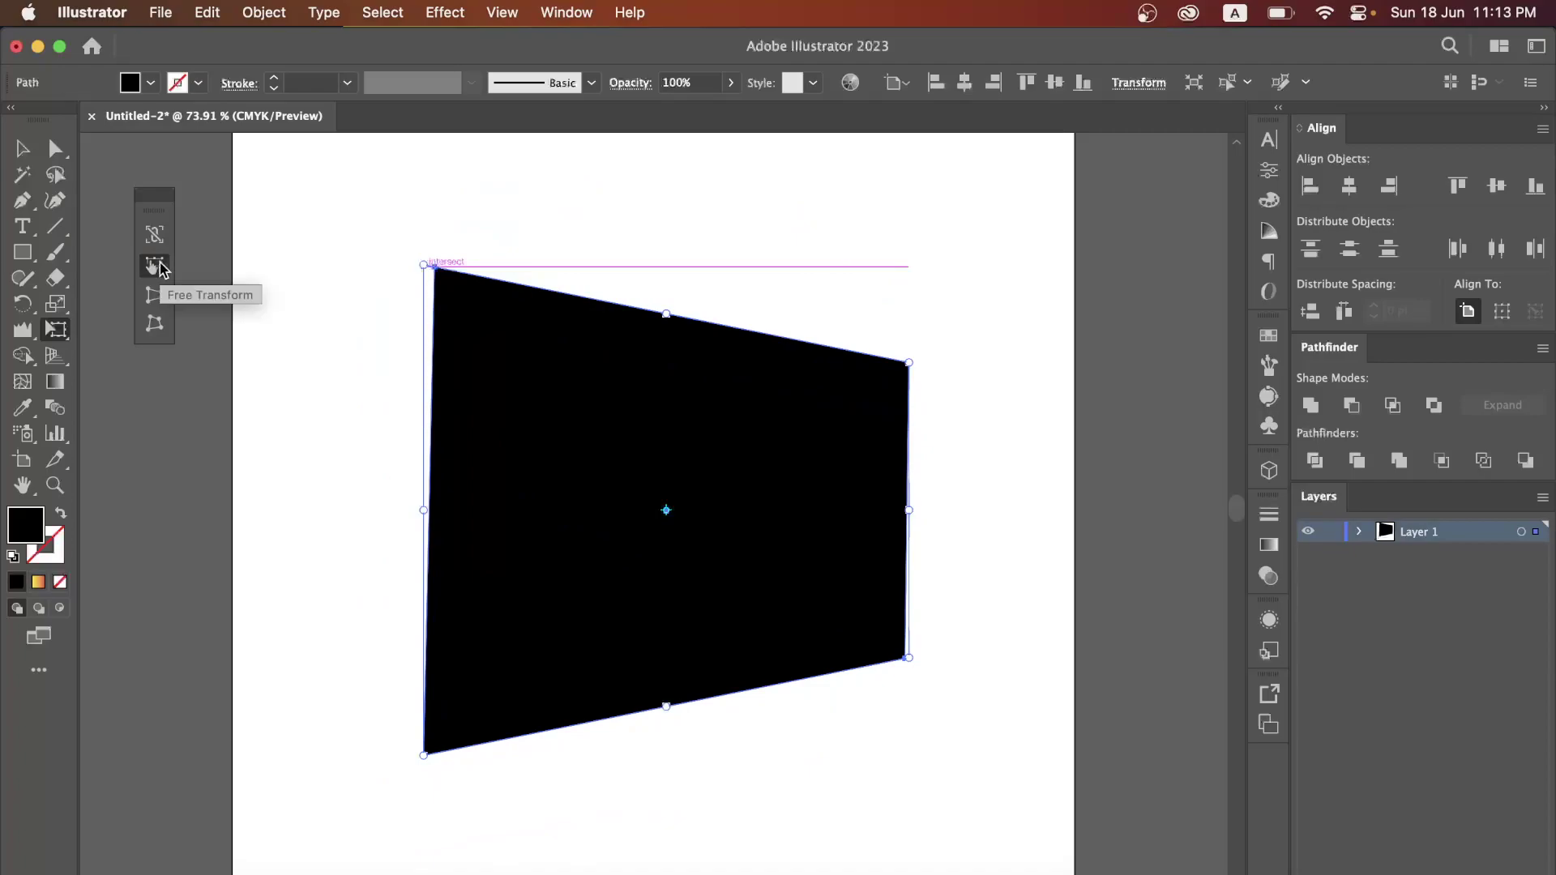
left_click_drag(423, 265, 754, 591)
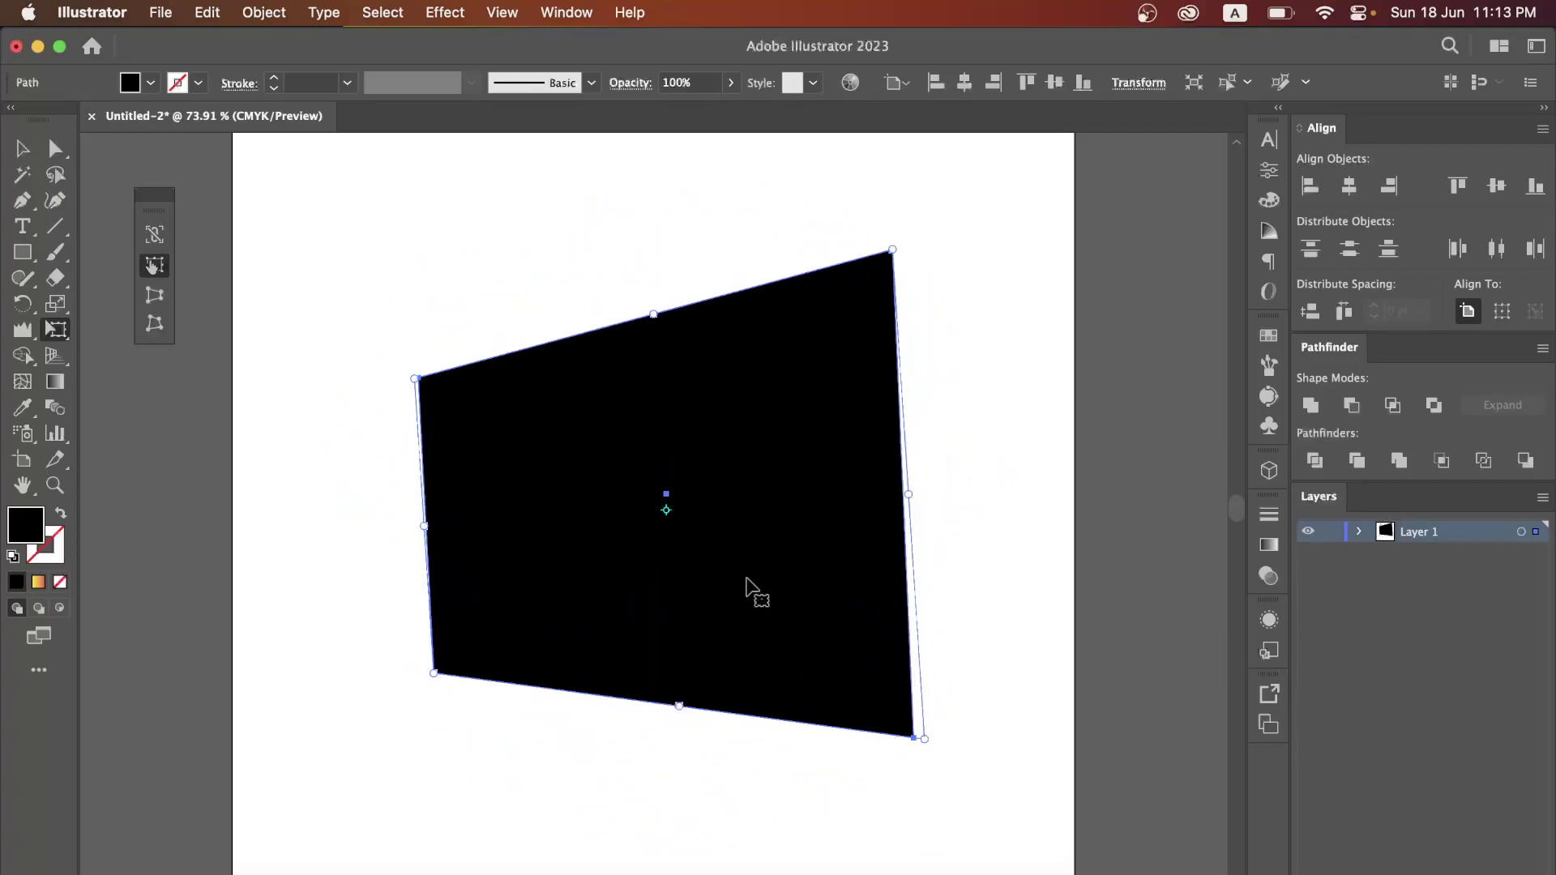
left_click_drag(889, 255, 851, 264)
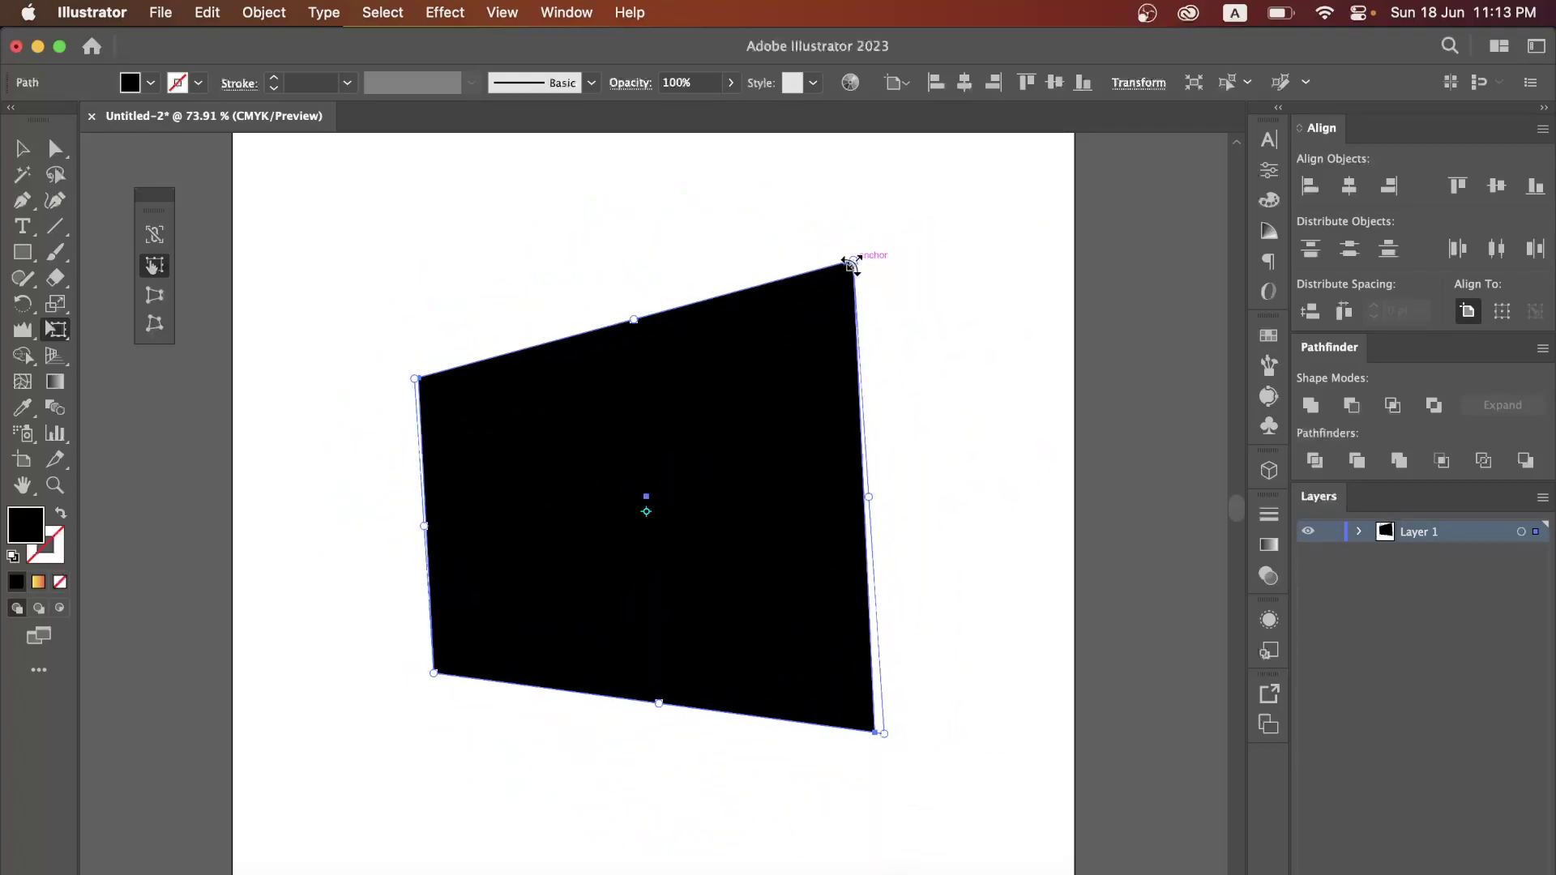
Reshape the left side with Perspective Distort, then Free Distort the top-left corner outward.
left_click(151, 297)
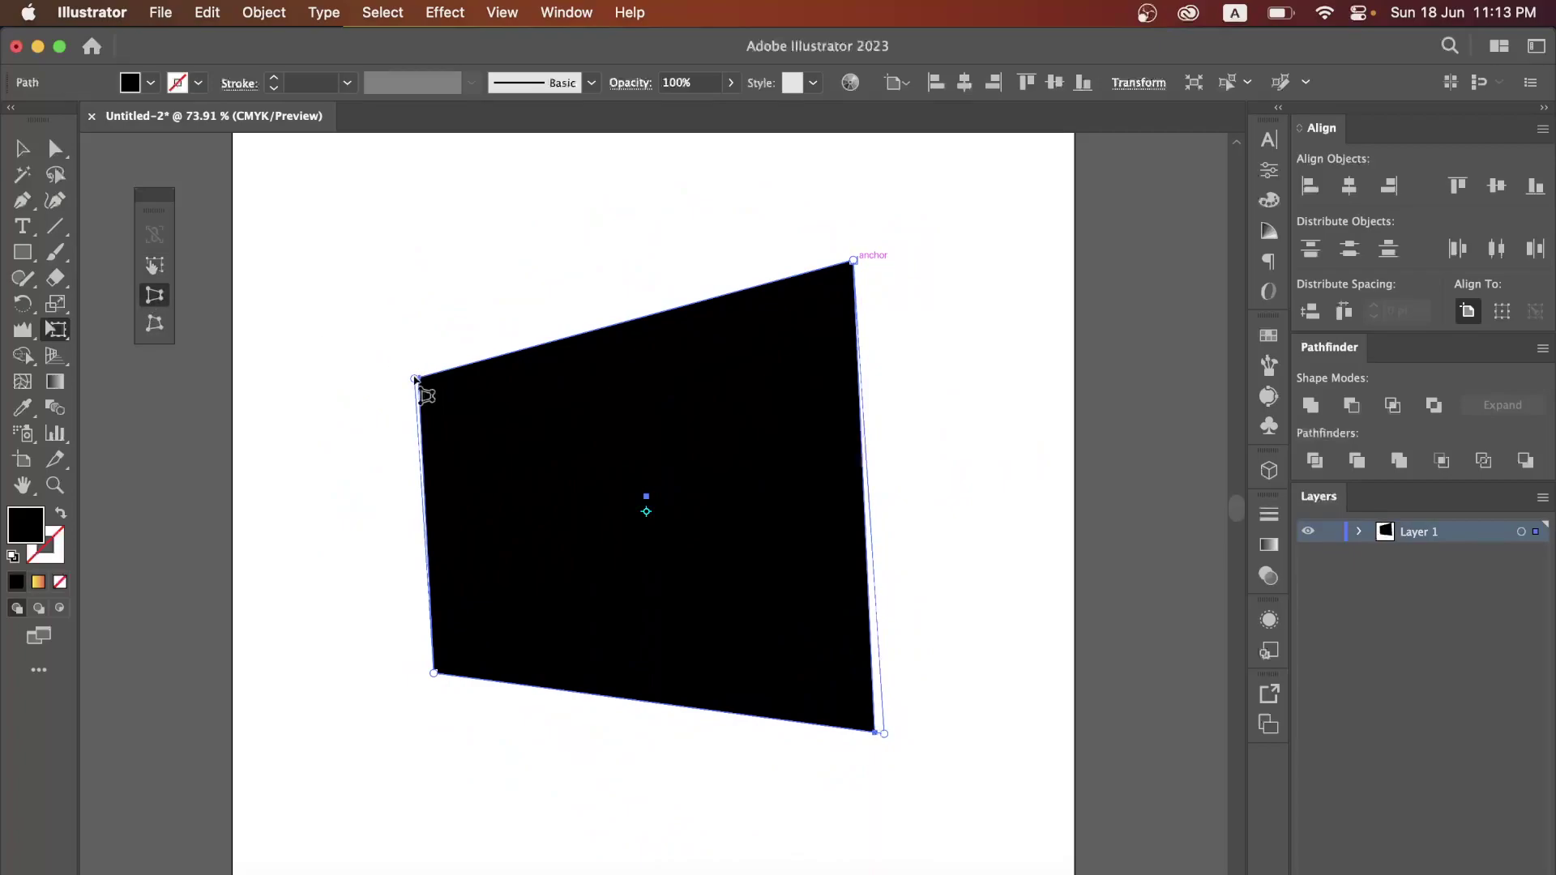
left_click_drag(416, 379, 519, 229)
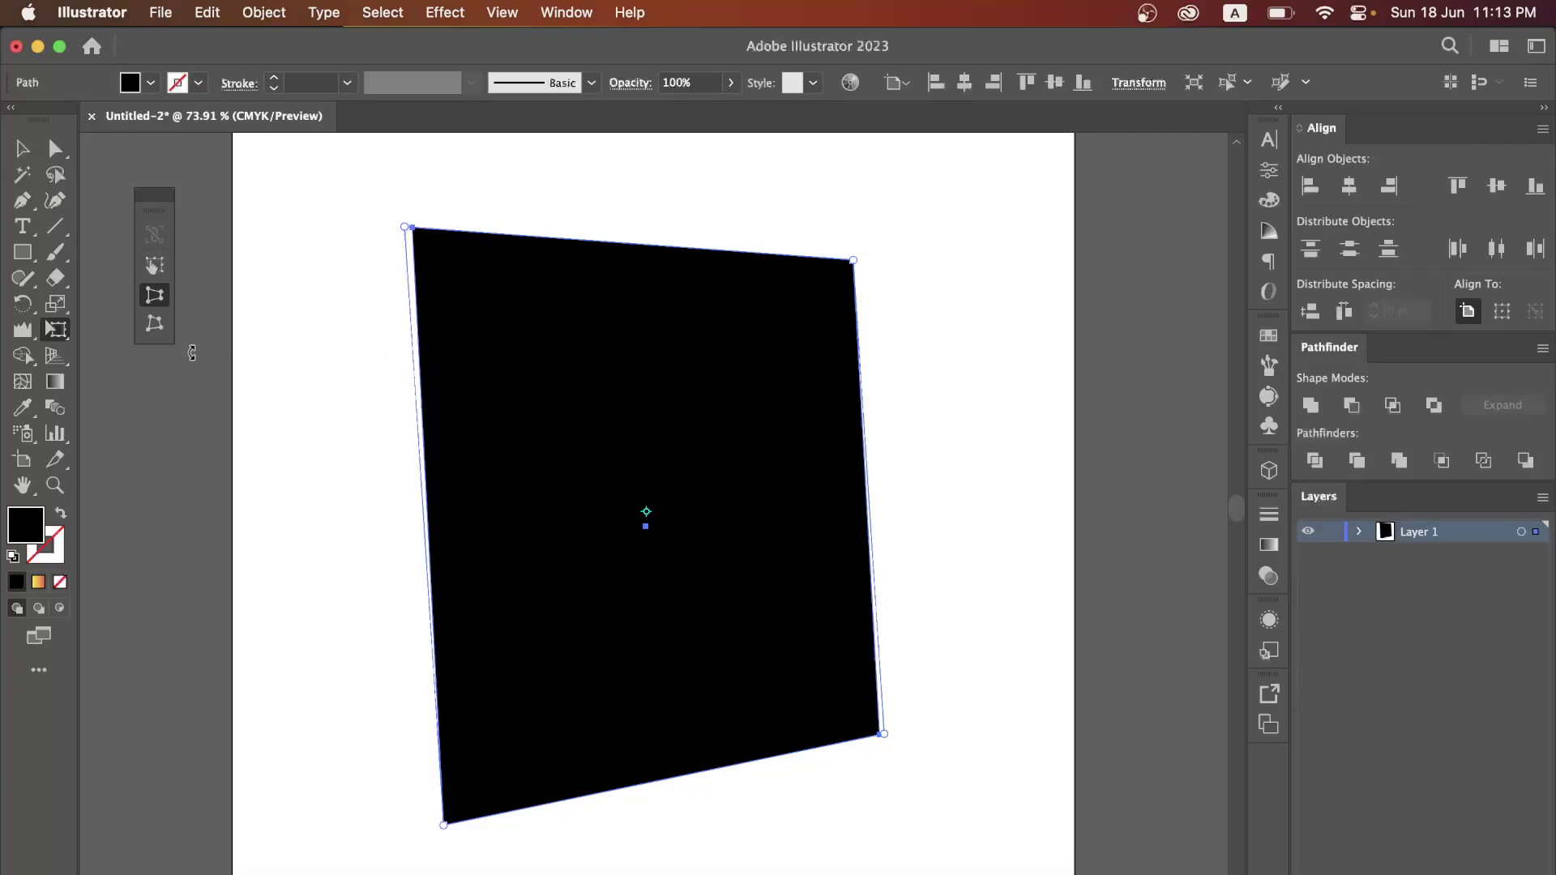
left_click(153, 325)
left_click_drag(407, 230, 322, 279)
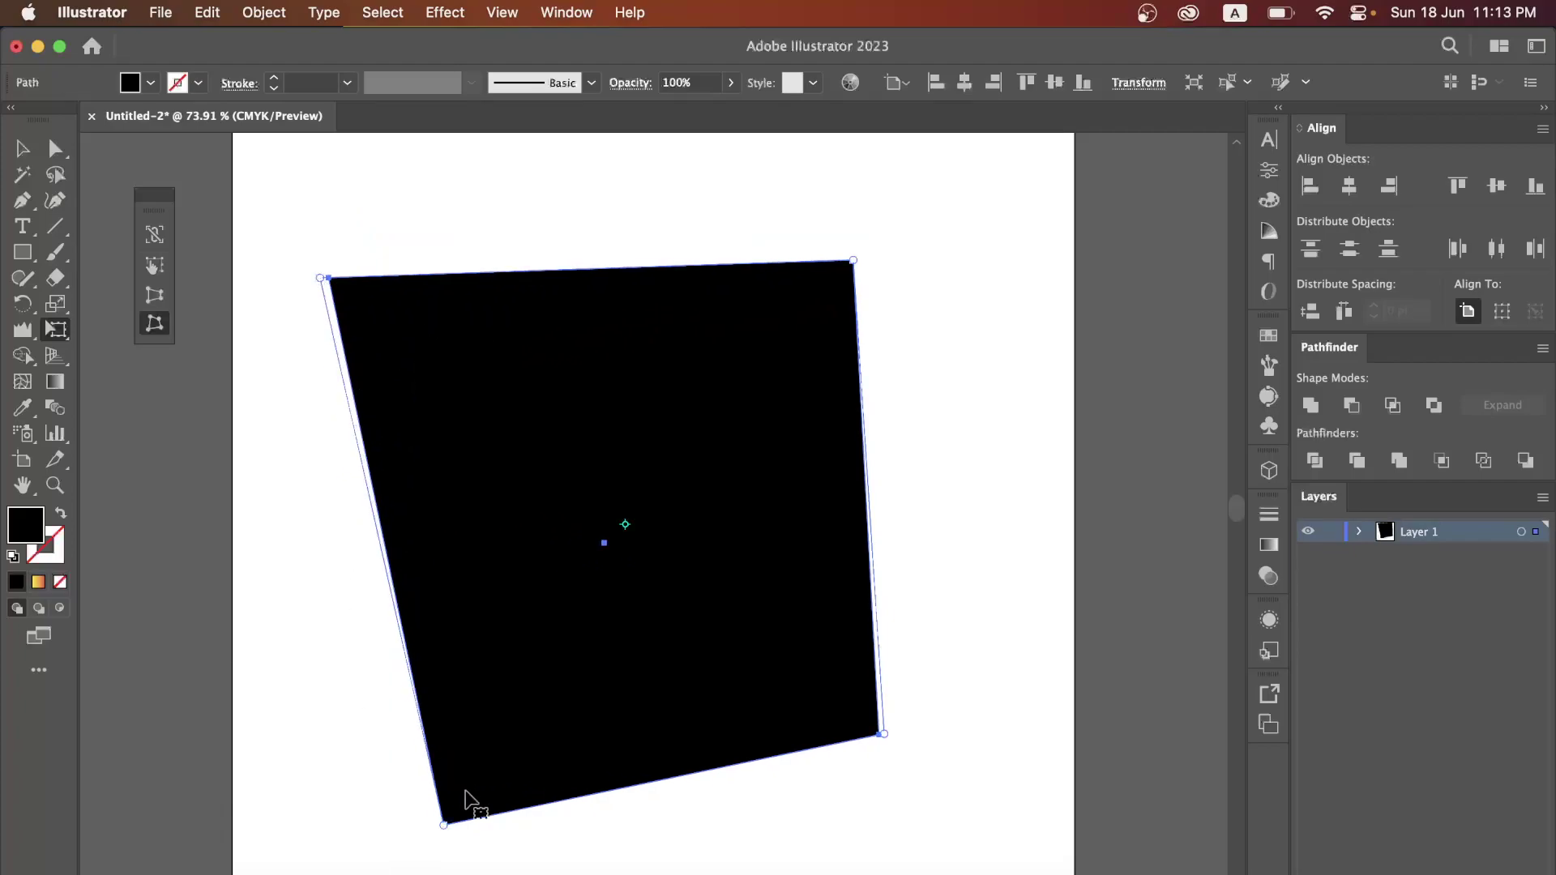
Free Distort the bottom-left, bottom-right and top-right corners inward.
left_click_drag(444, 824, 305, 736)
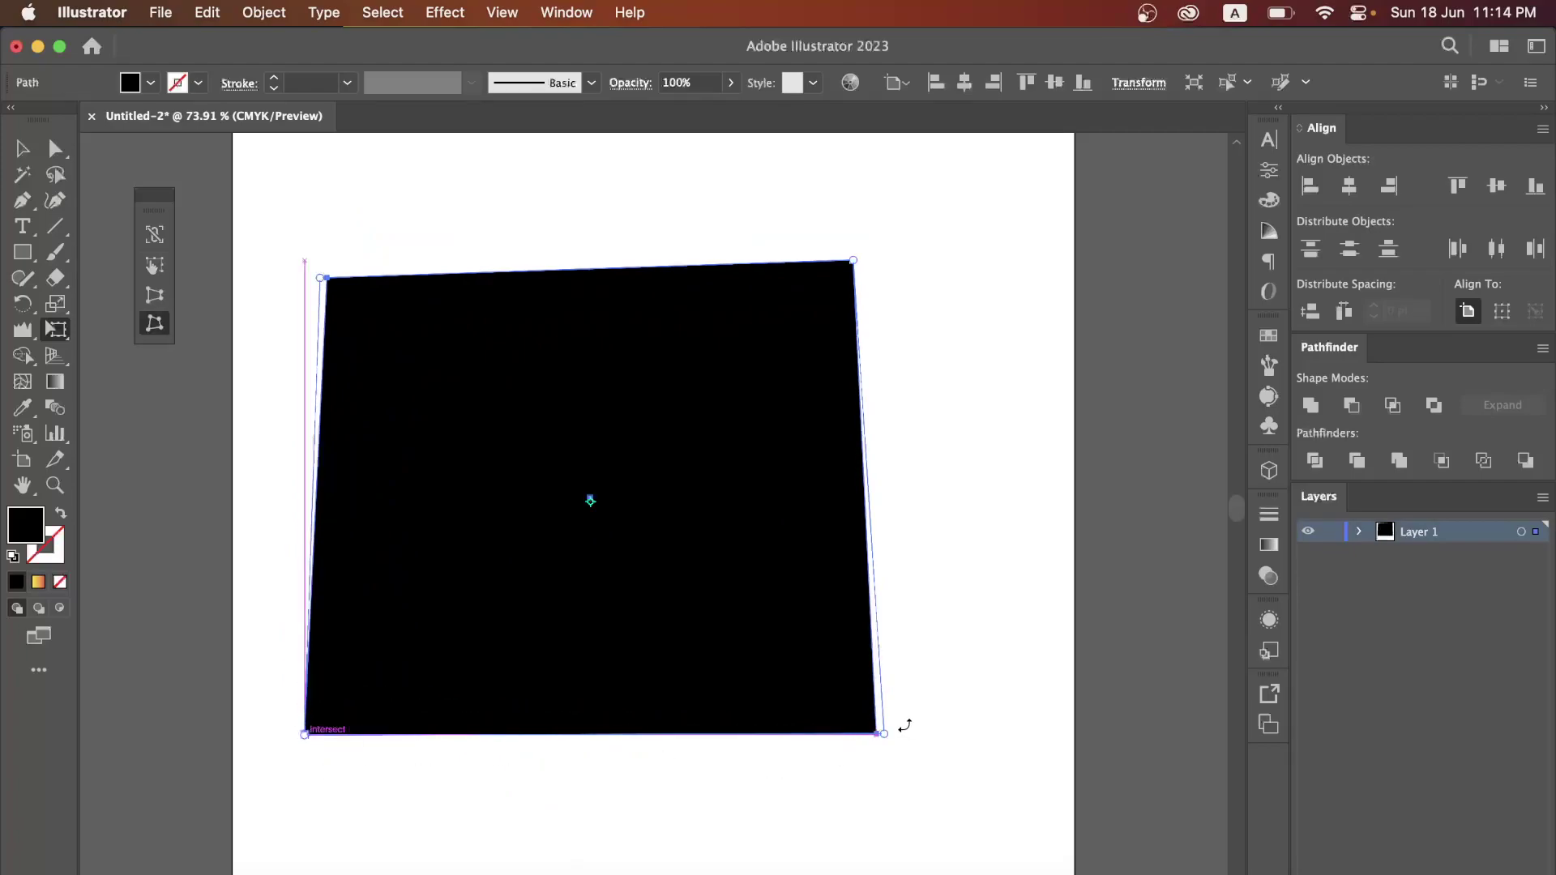
left_click_drag(882, 736, 686, 735)
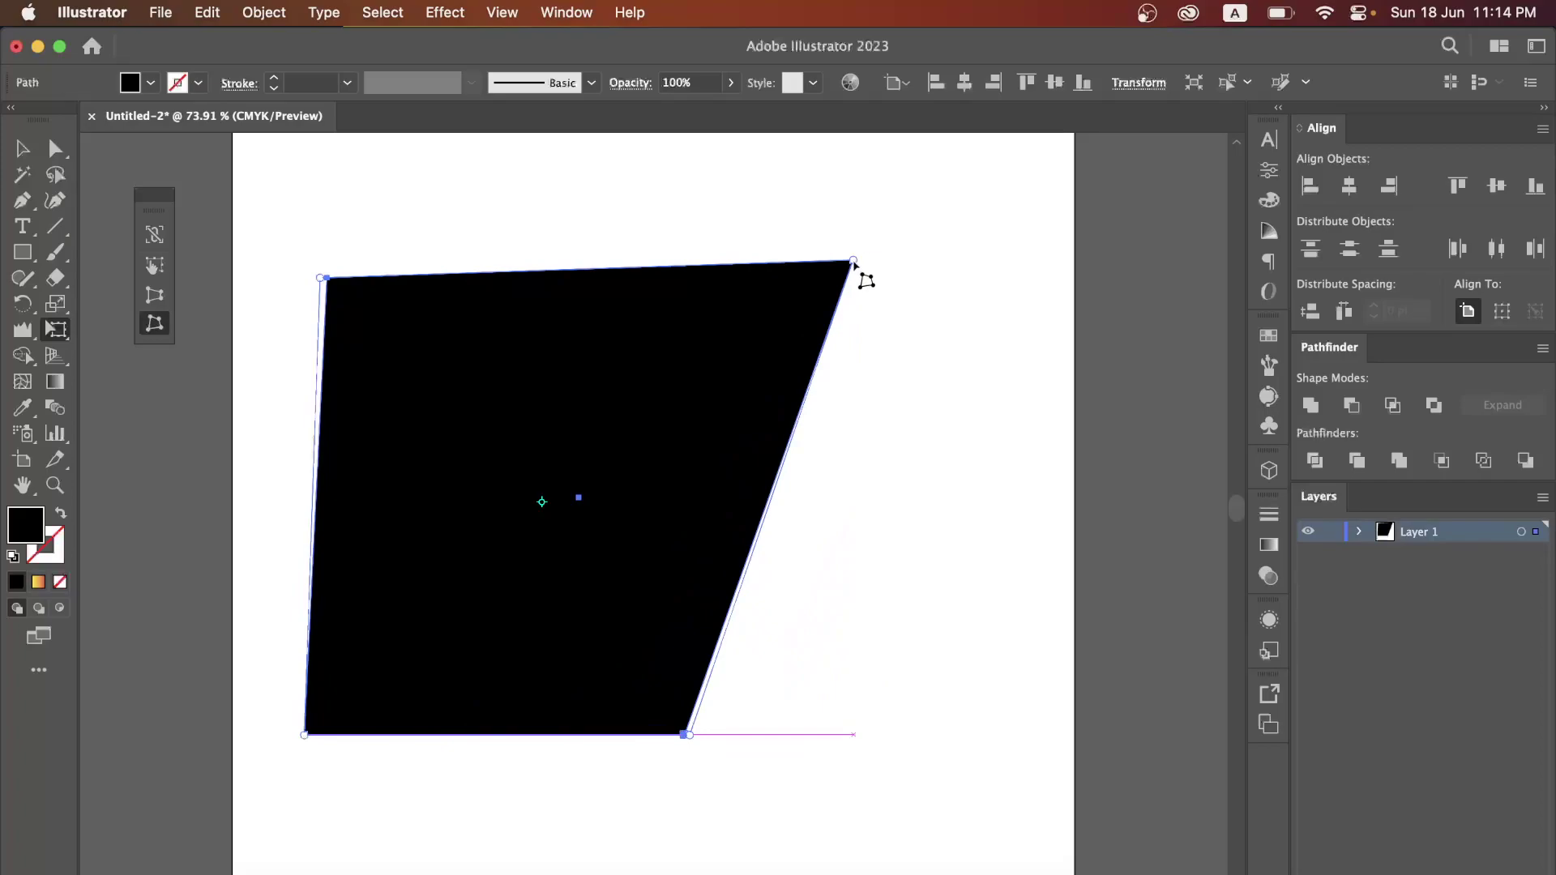
left_click_drag(853, 261, 709, 283)
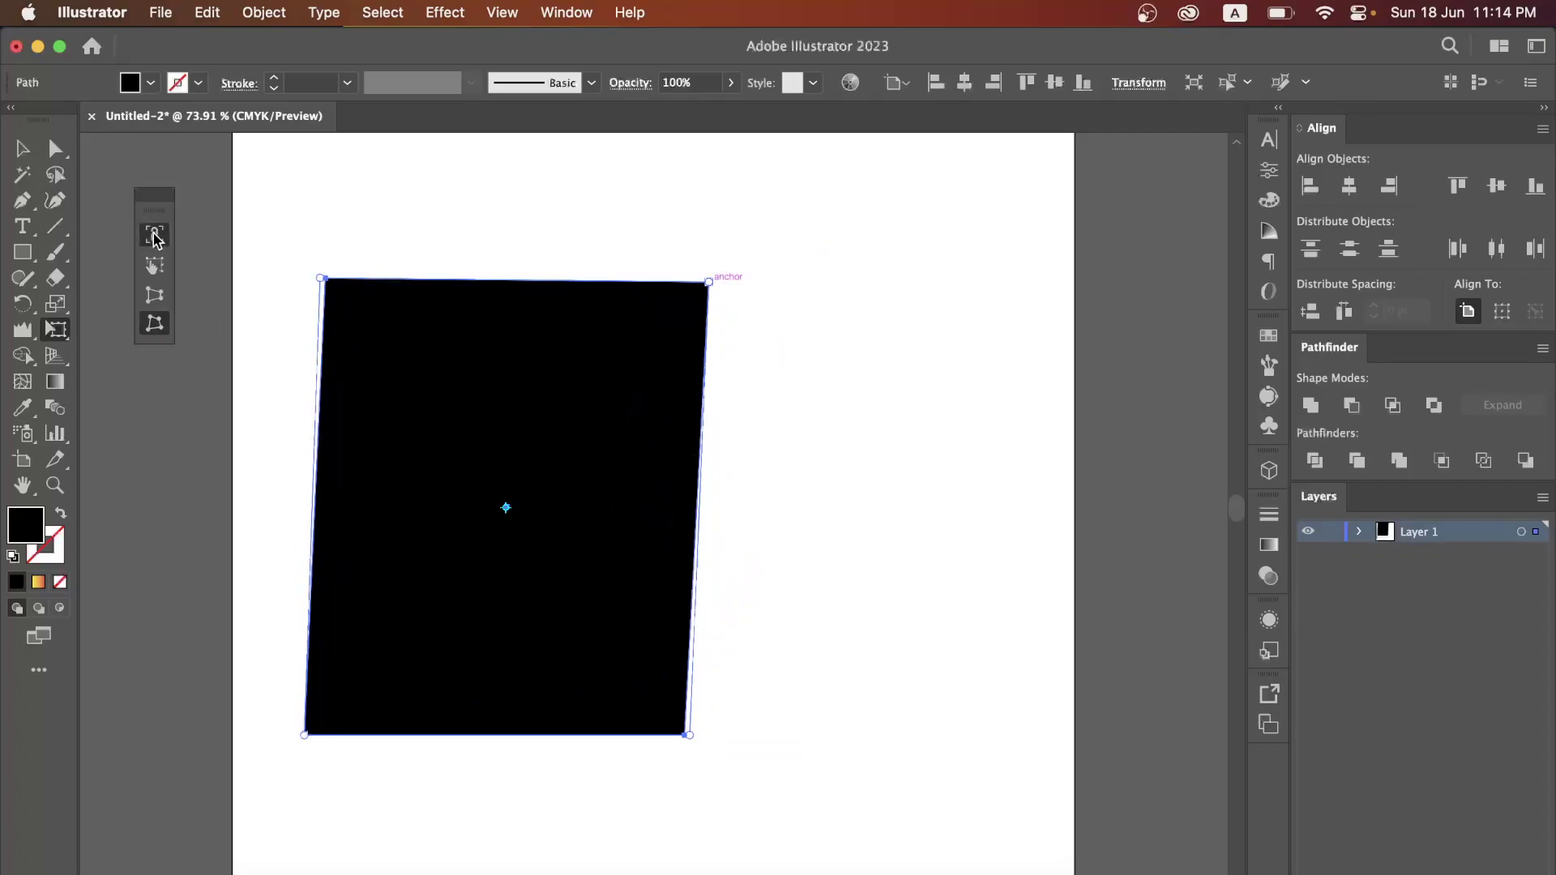
left_click(154, 234)
Select the distorted black shape and delete it.
left_click(20, 153)
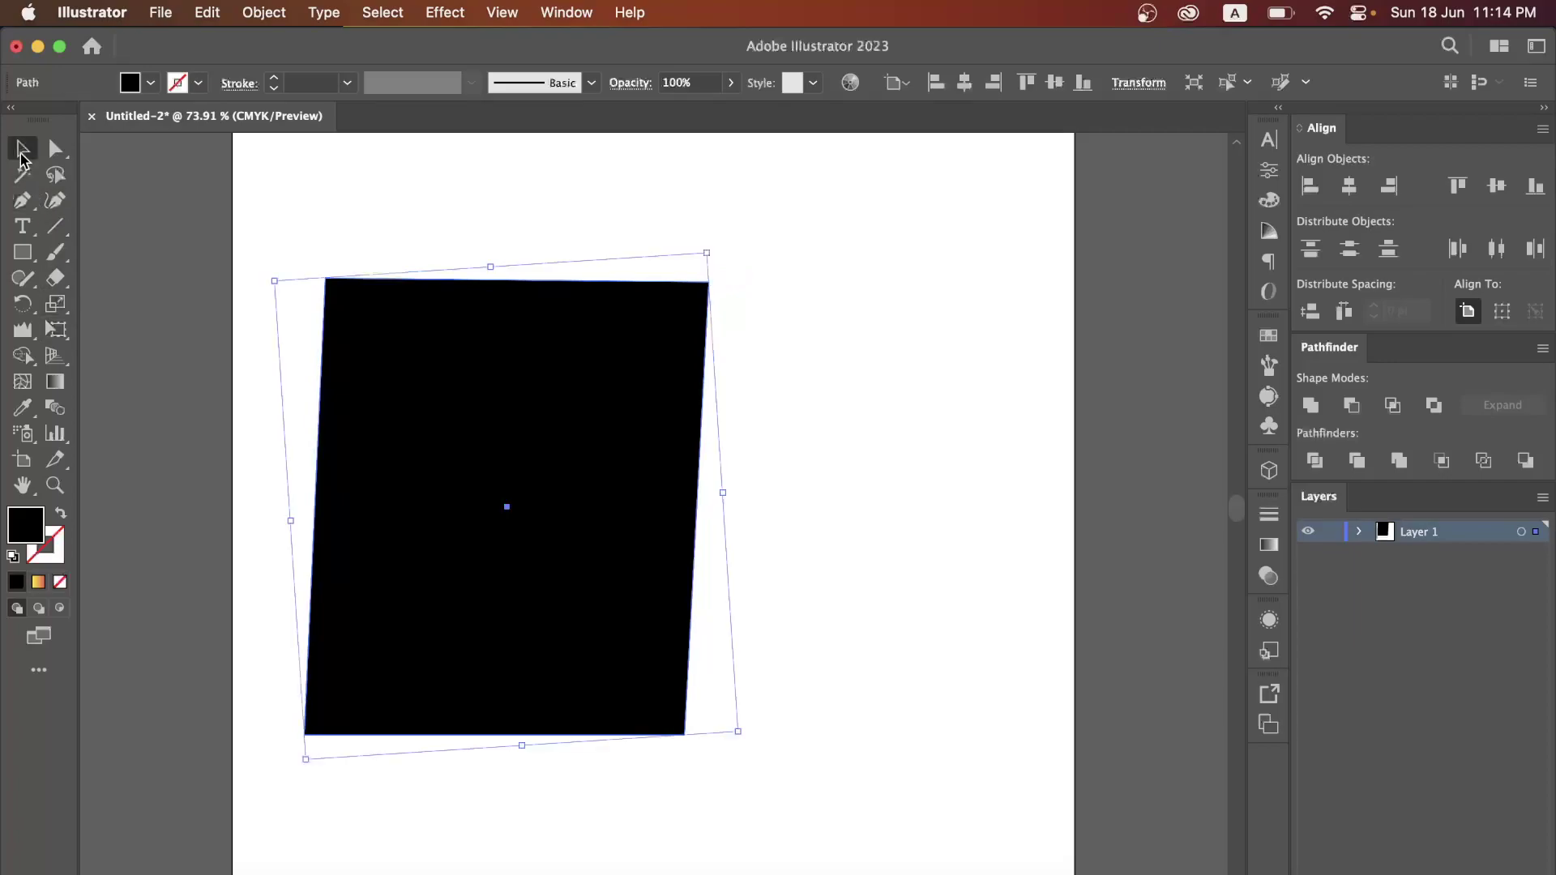
left_click(833, 483)
left_click(686, 486)
key("Delete")
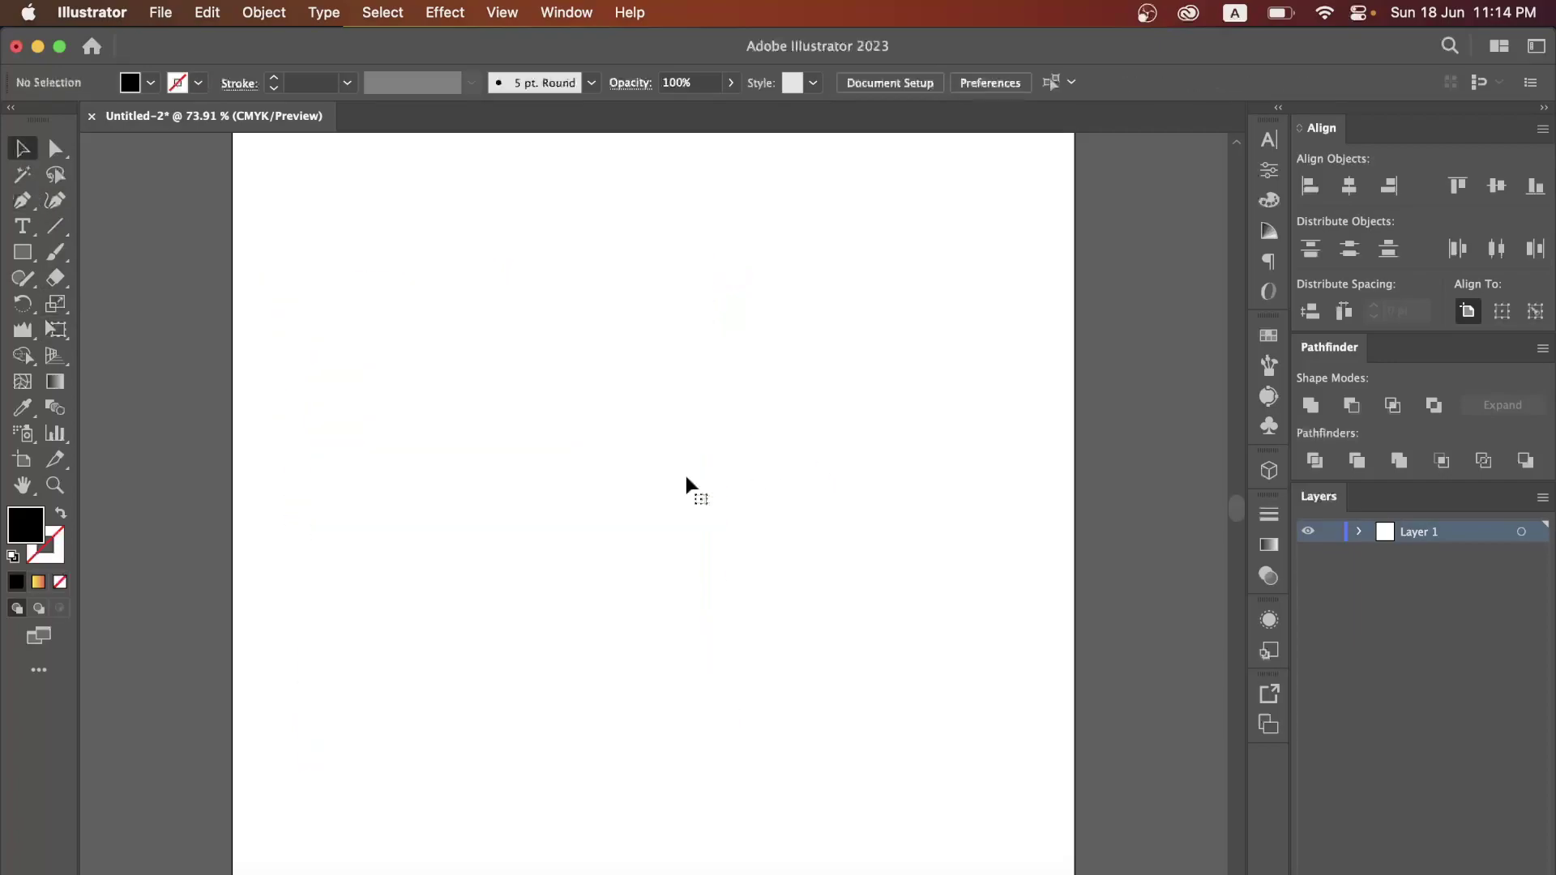
Place a text object on the artboard and type SHORIF.
left_click(24, 252)
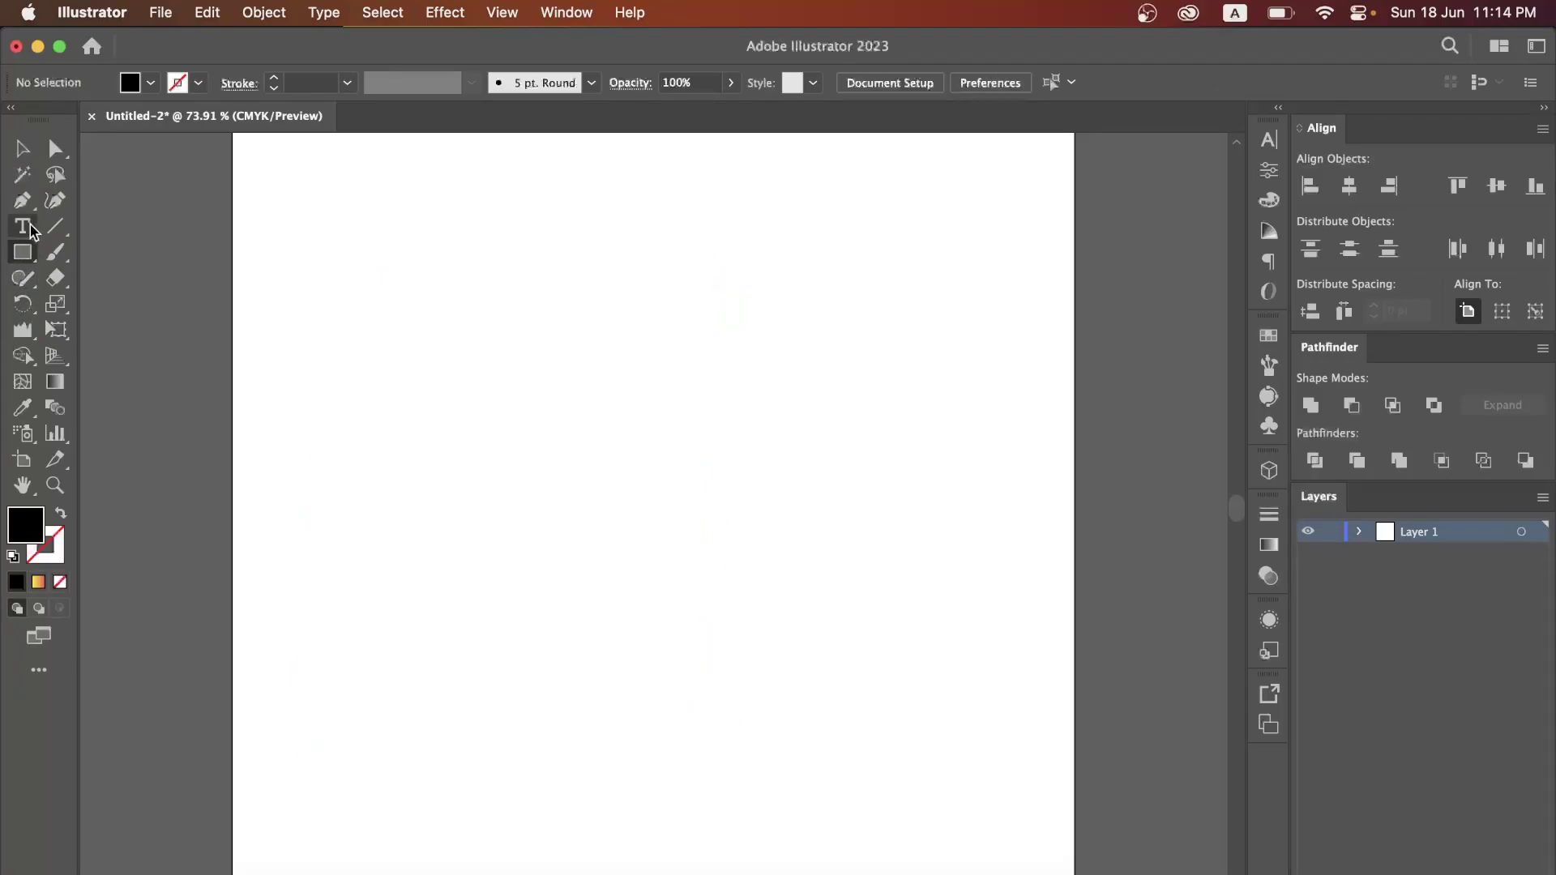
left_click(24, 227)
left_click(470, 381)
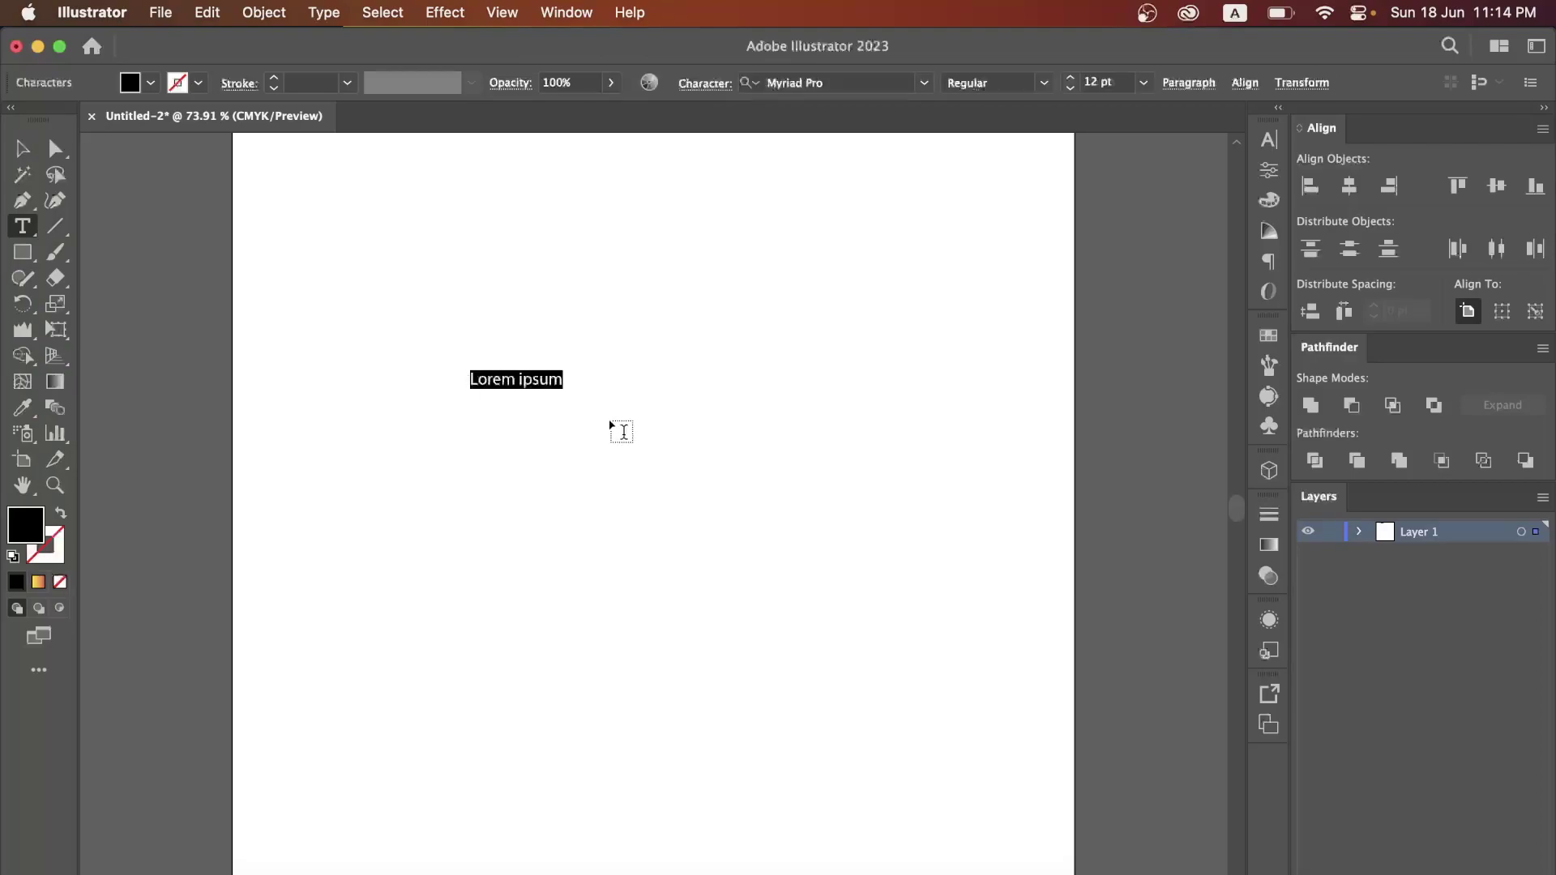
type("S")
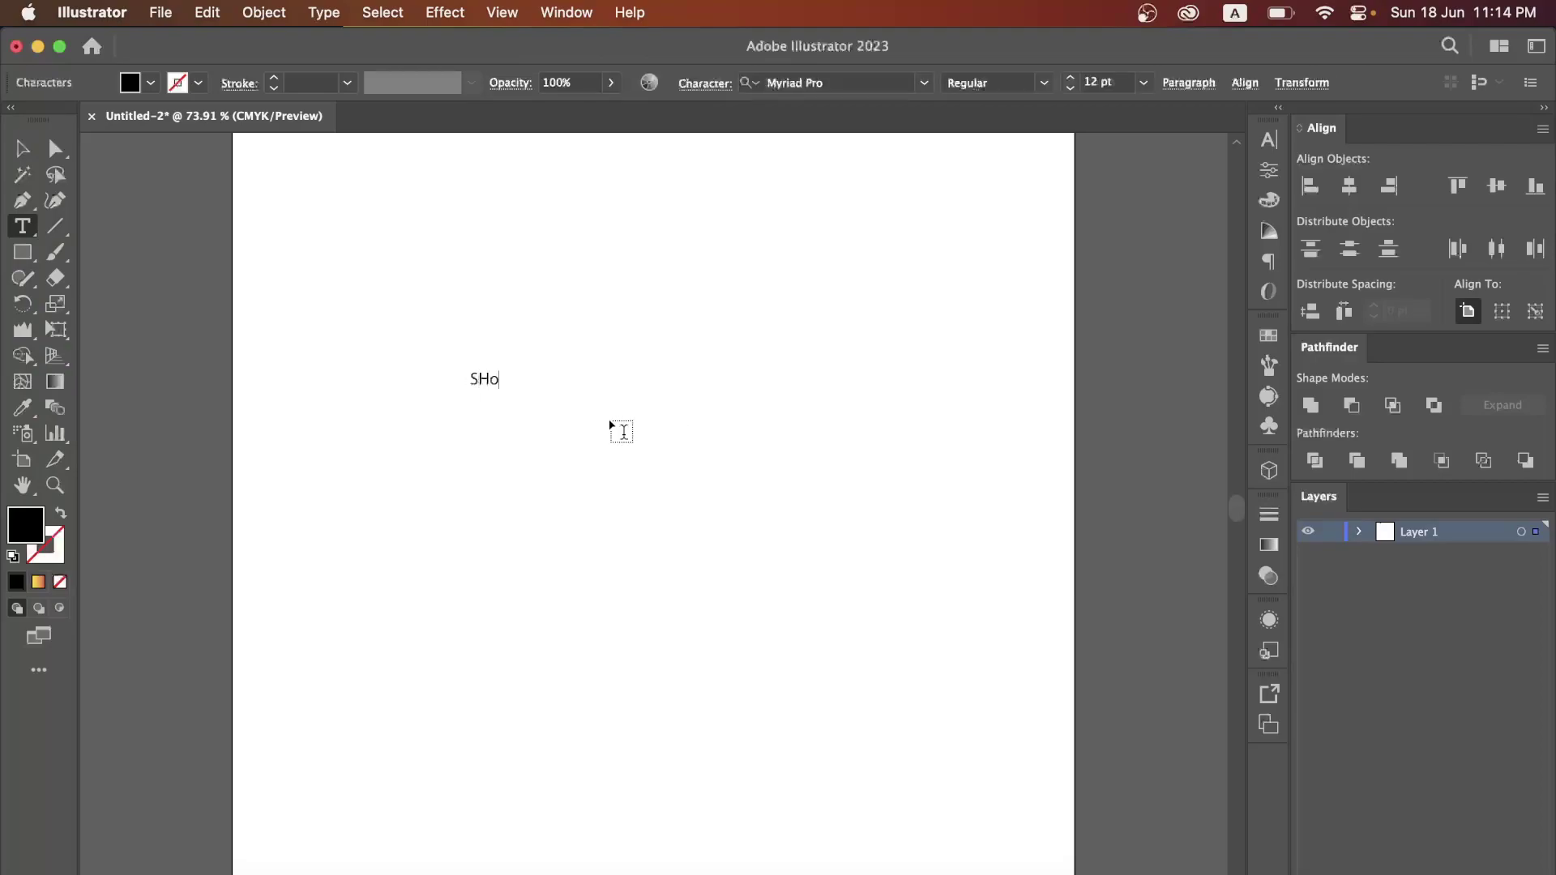
type("Ho")
key("BackSpace")
Enlarge the SHORIF text and move it up and left.
left_click(24, 150)
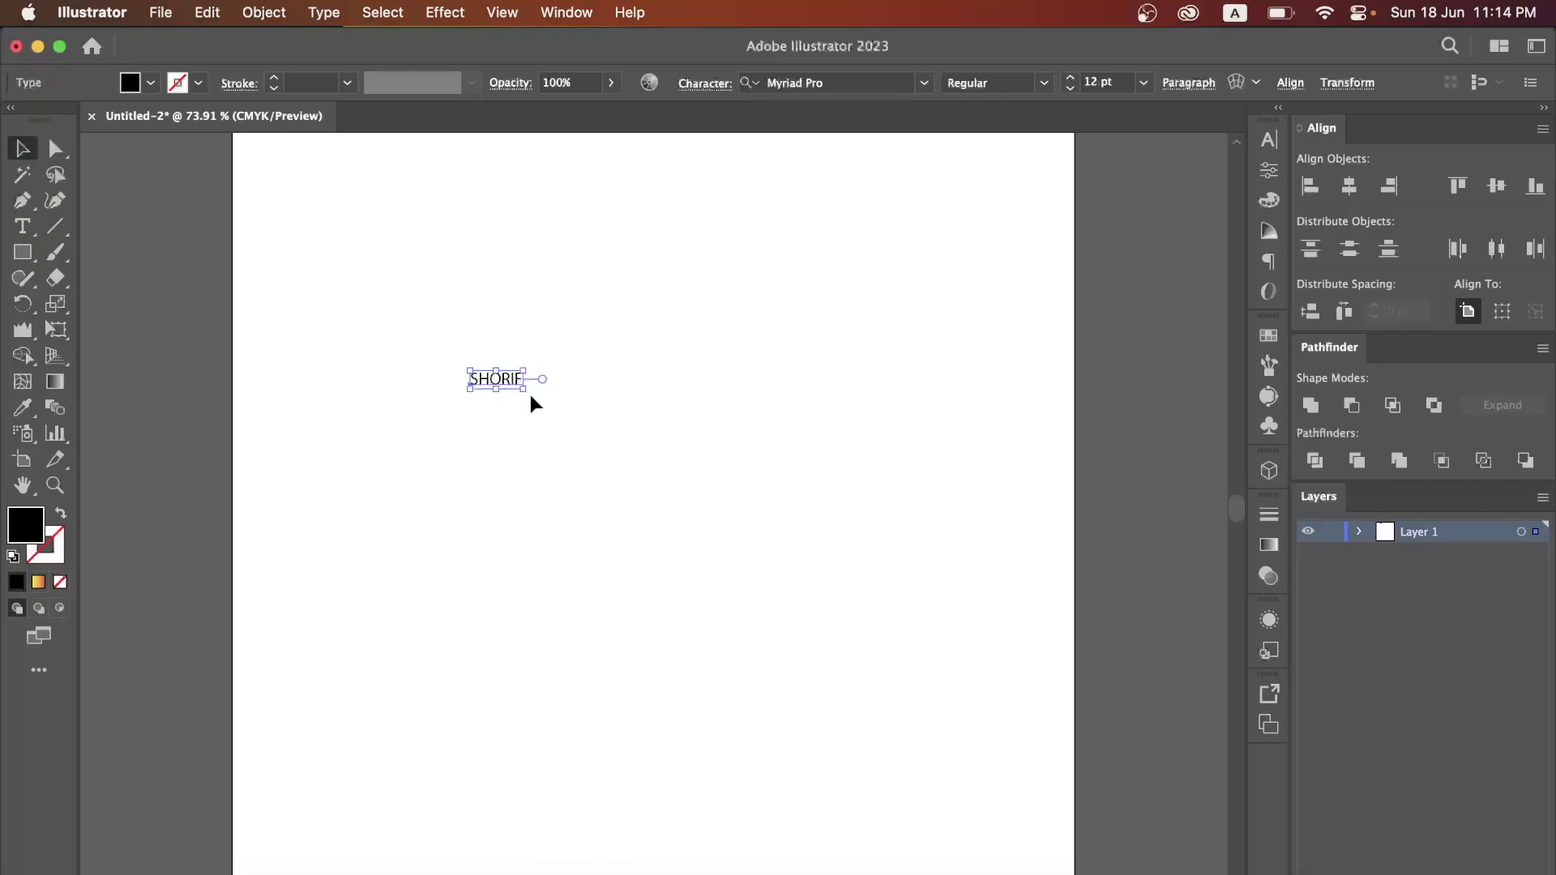
left_click_drag(529, 394, 914, 719)
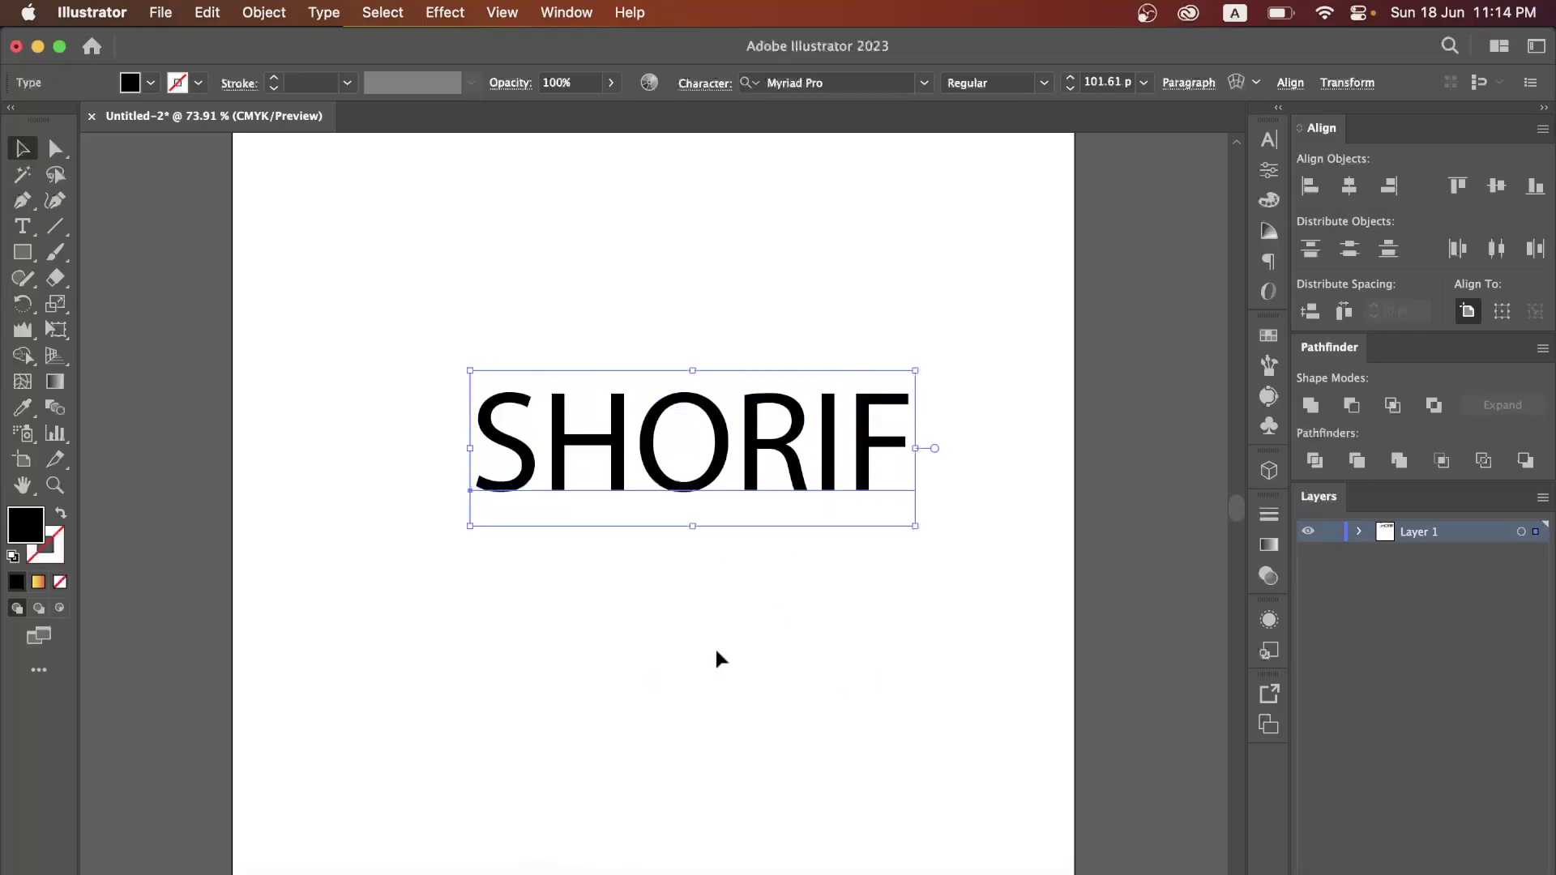
left_click(618, 633)
left_click_drag(665, 508, 600, 393)
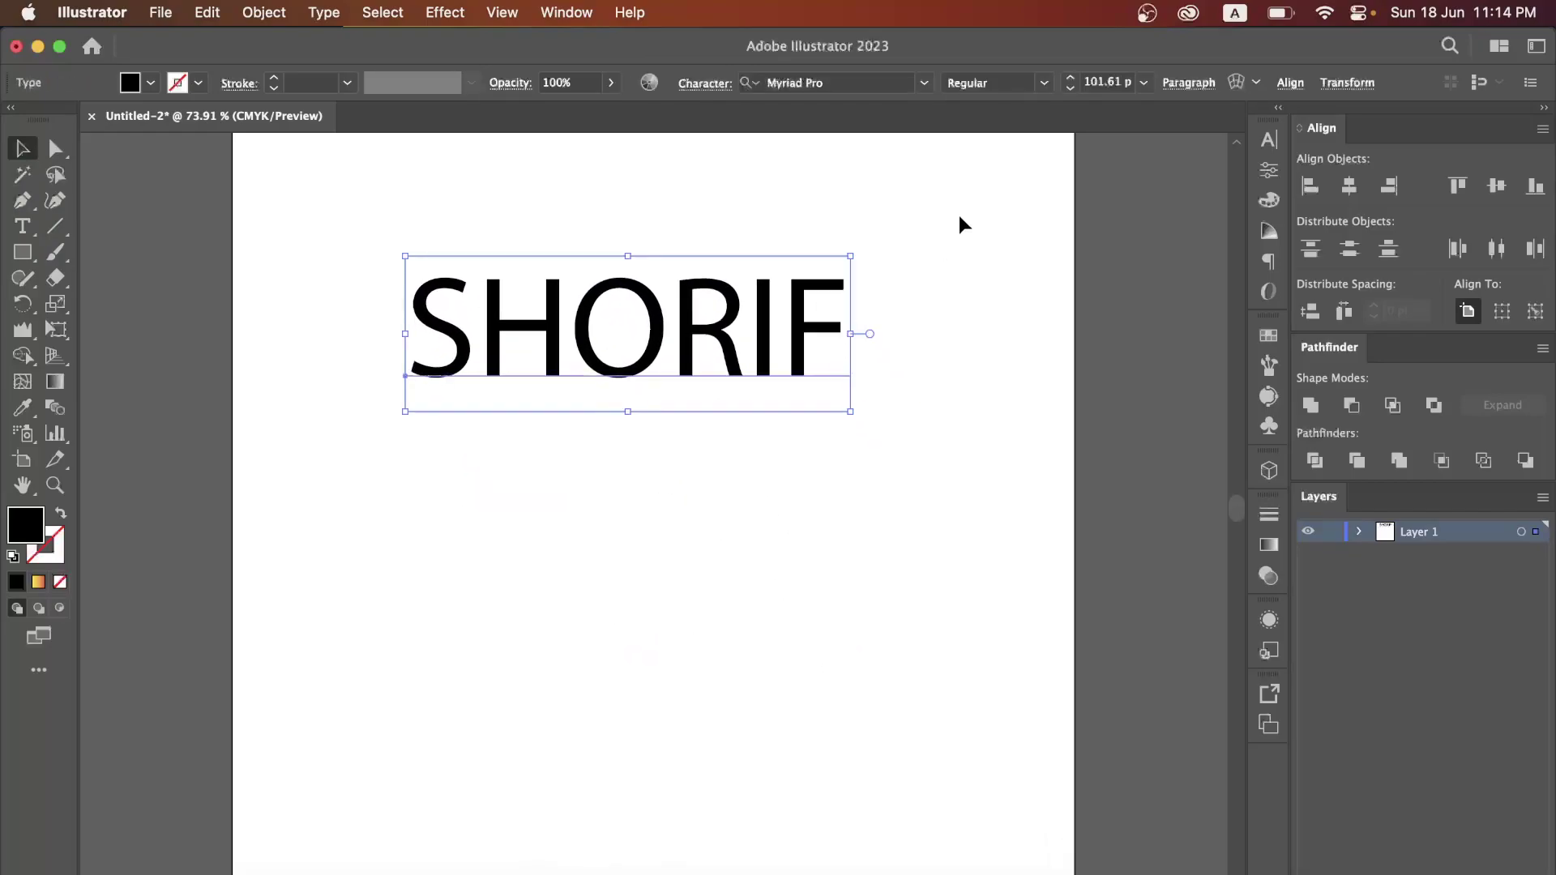
Set SHORIF in Poppins Black and Option-drag a duplicate line below it.
left_click(837, 77)
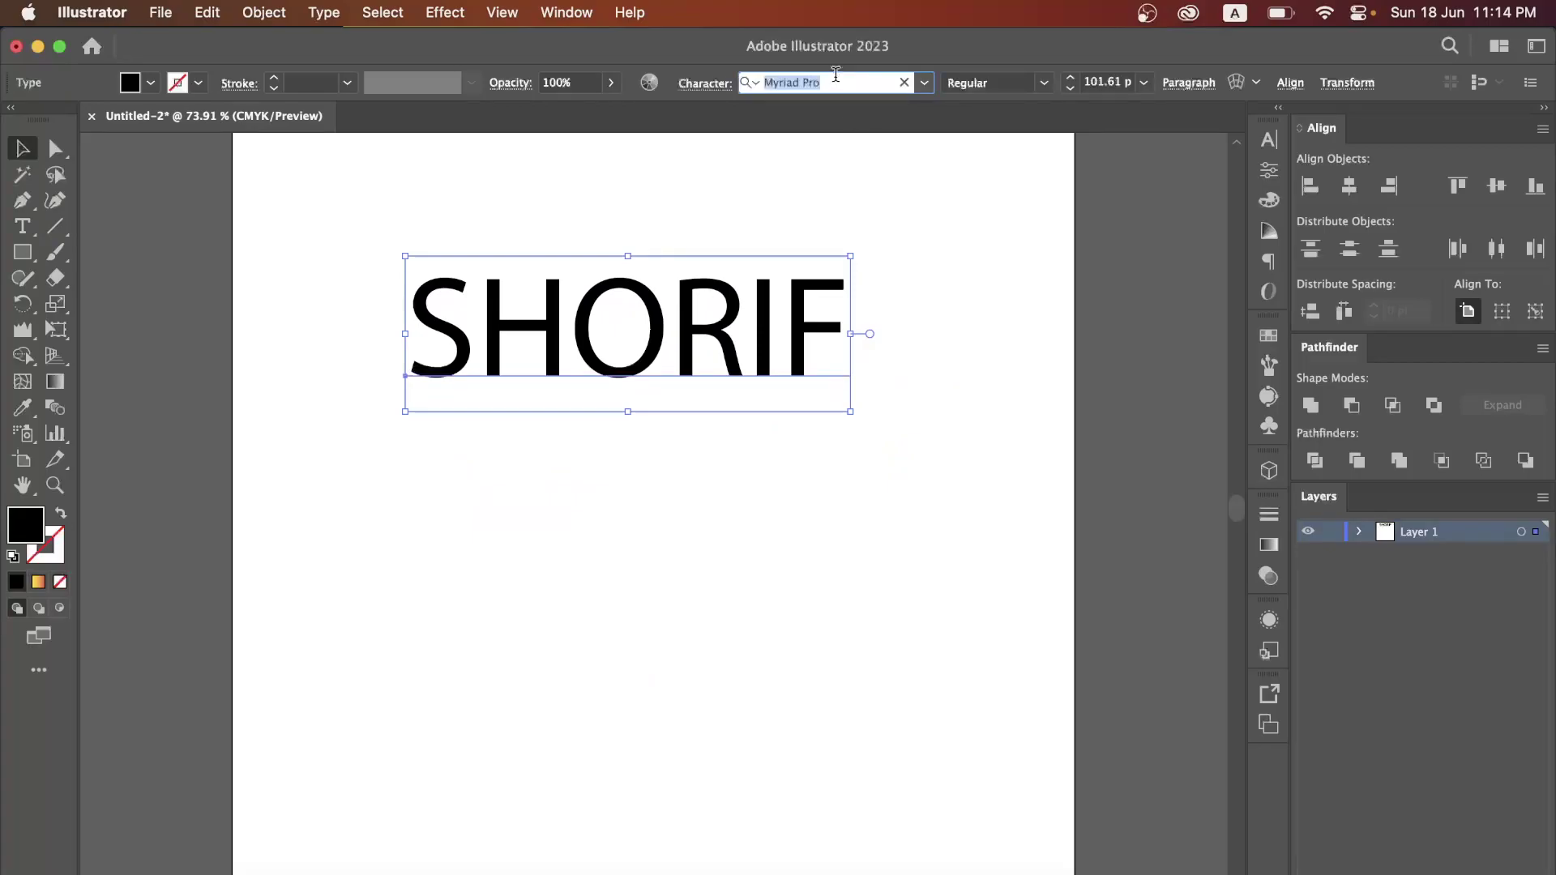
type("Popp")
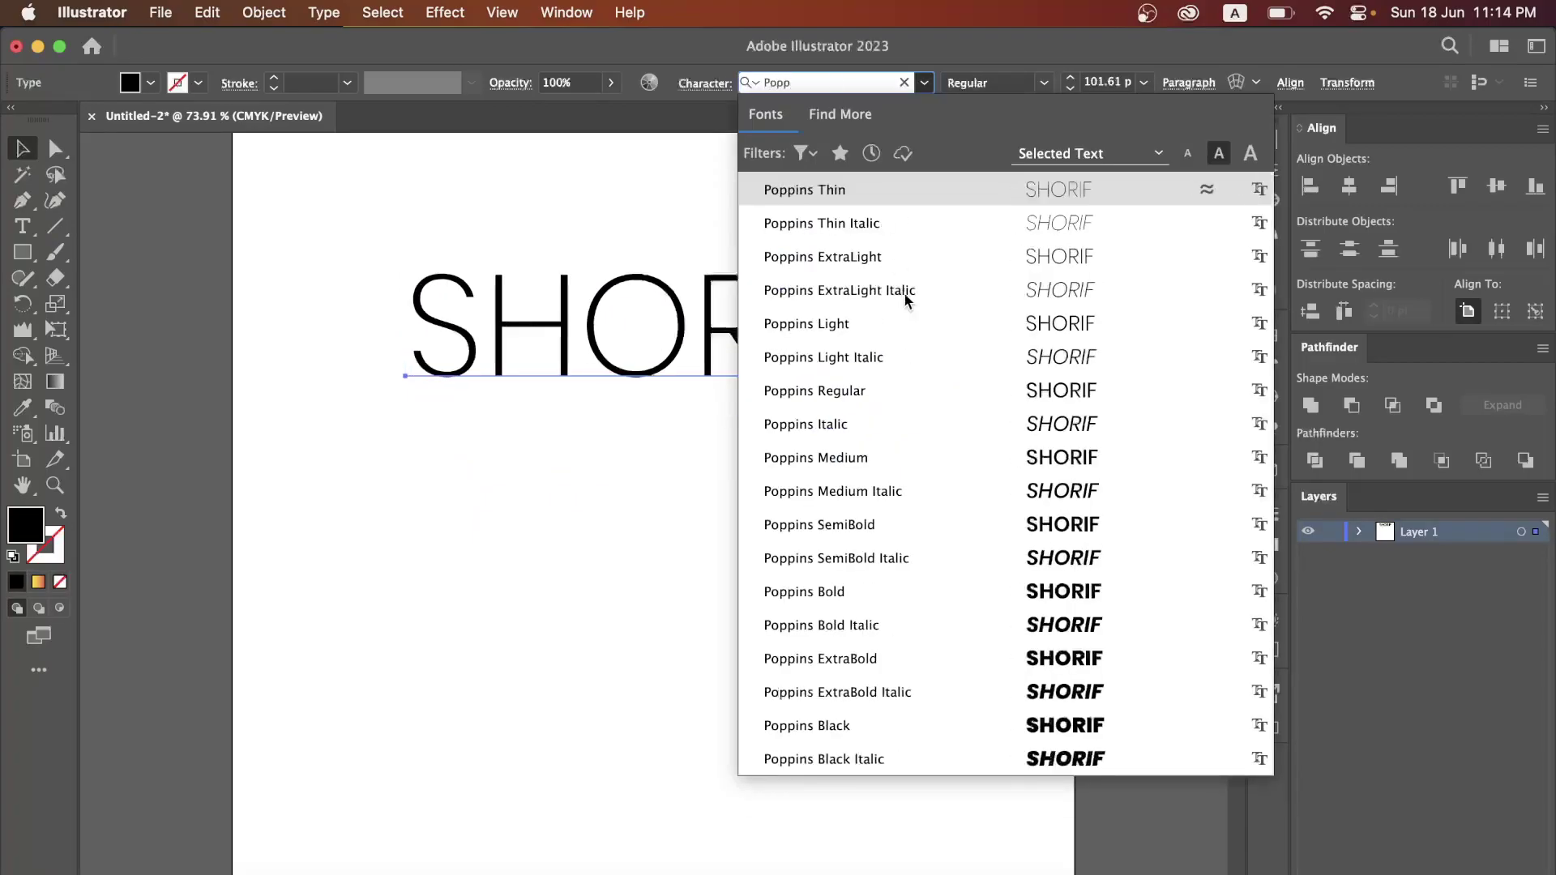
left_click(882, 725)
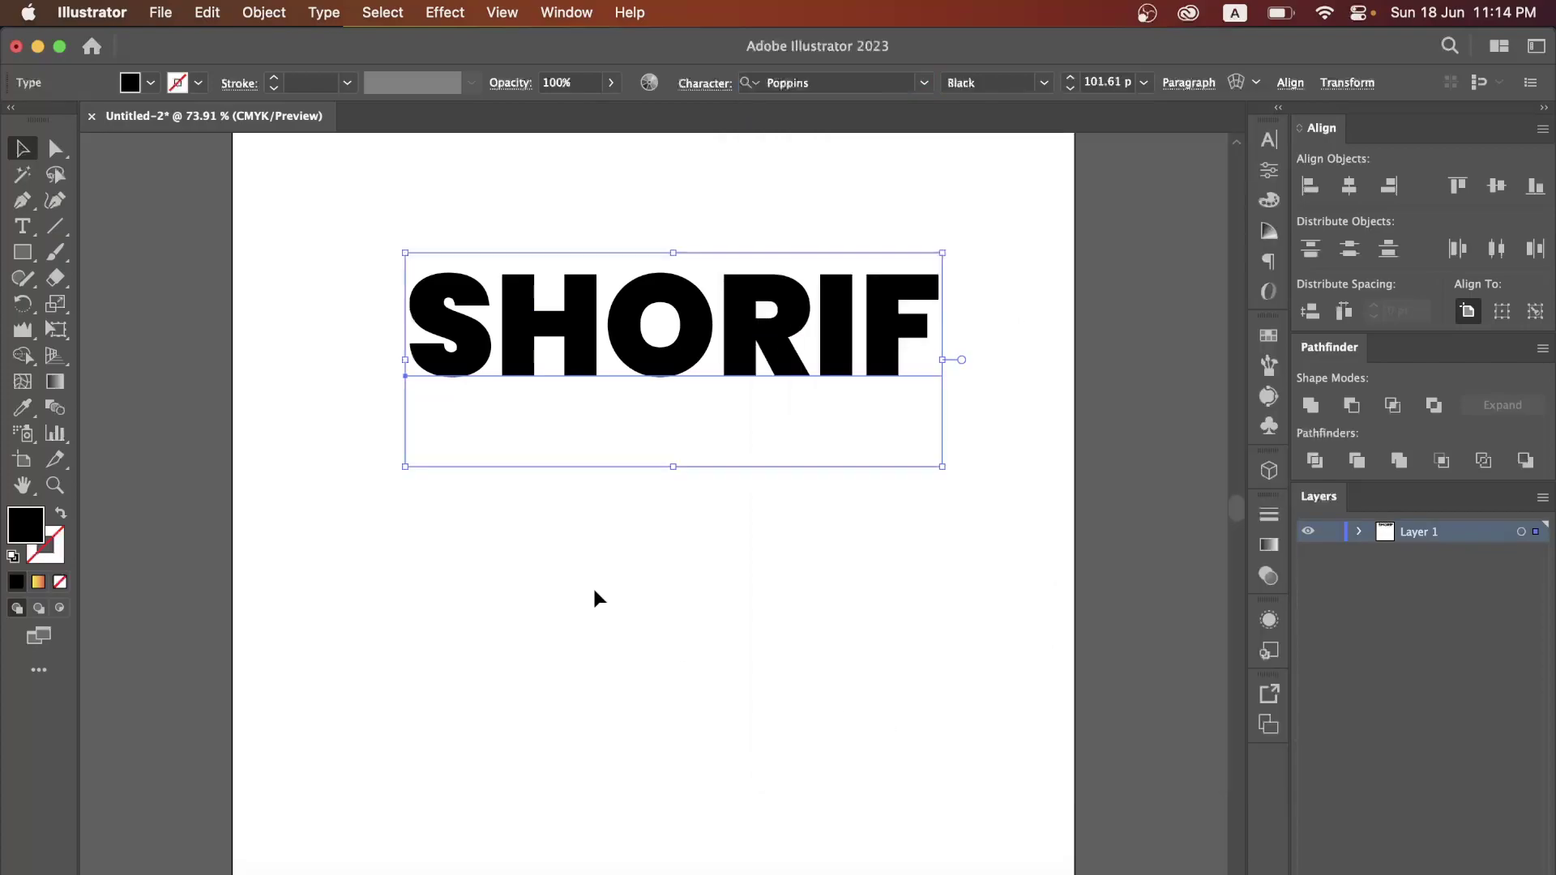
left_click(592, 585)
left_click_drag(647, 333, 599, 409)
left_click(616, 558)
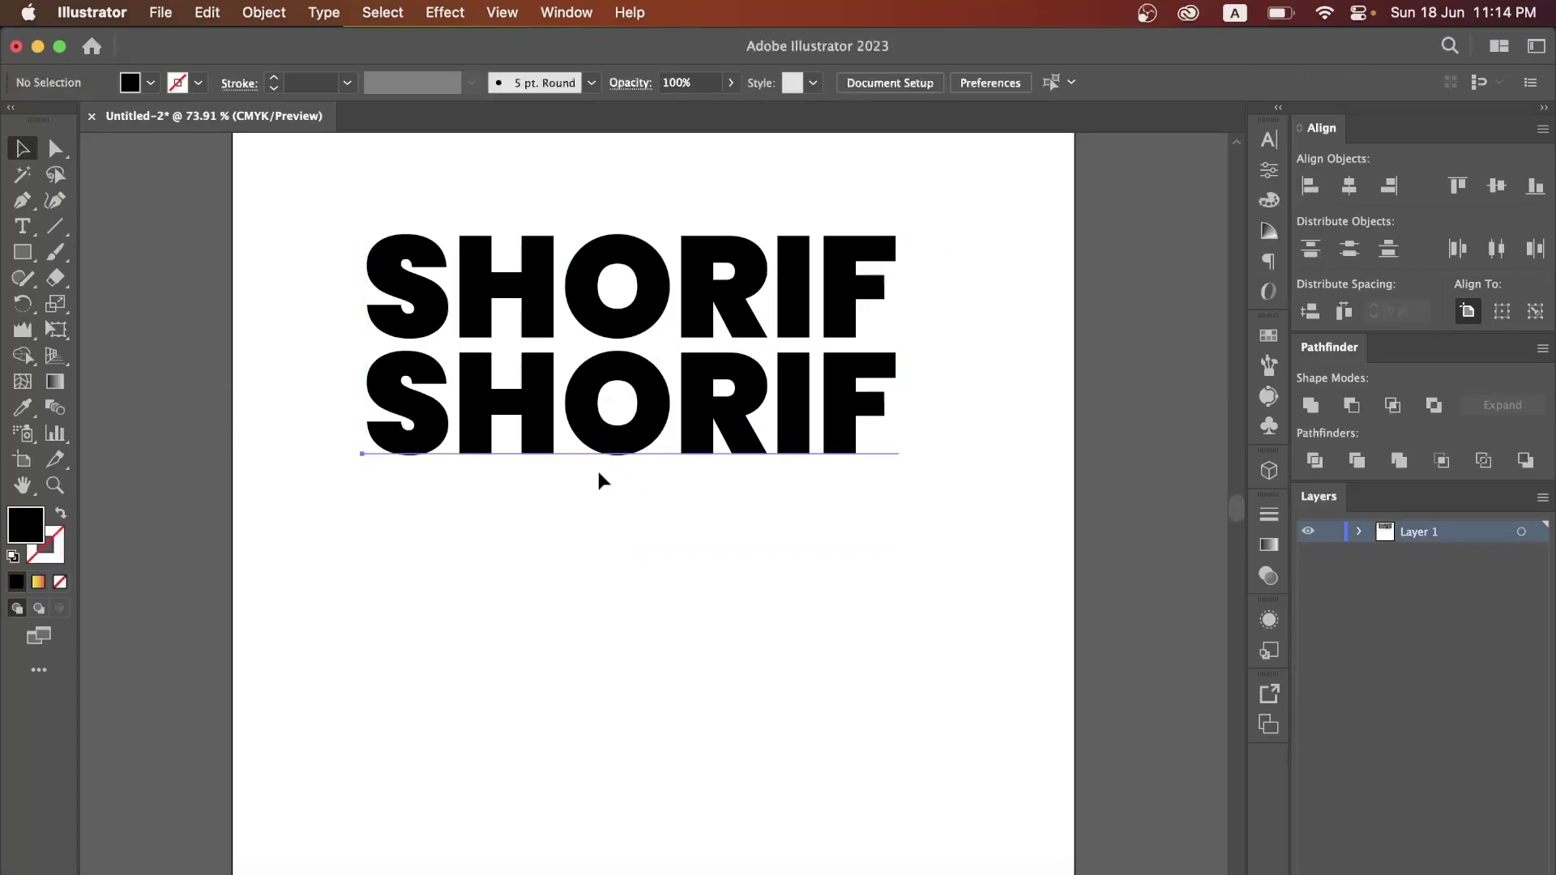
Copy the second SHORIF line straight down, then Transform Again twice for five lines.
left_click_drag(600, 481, 598, 592)
key("super+d")
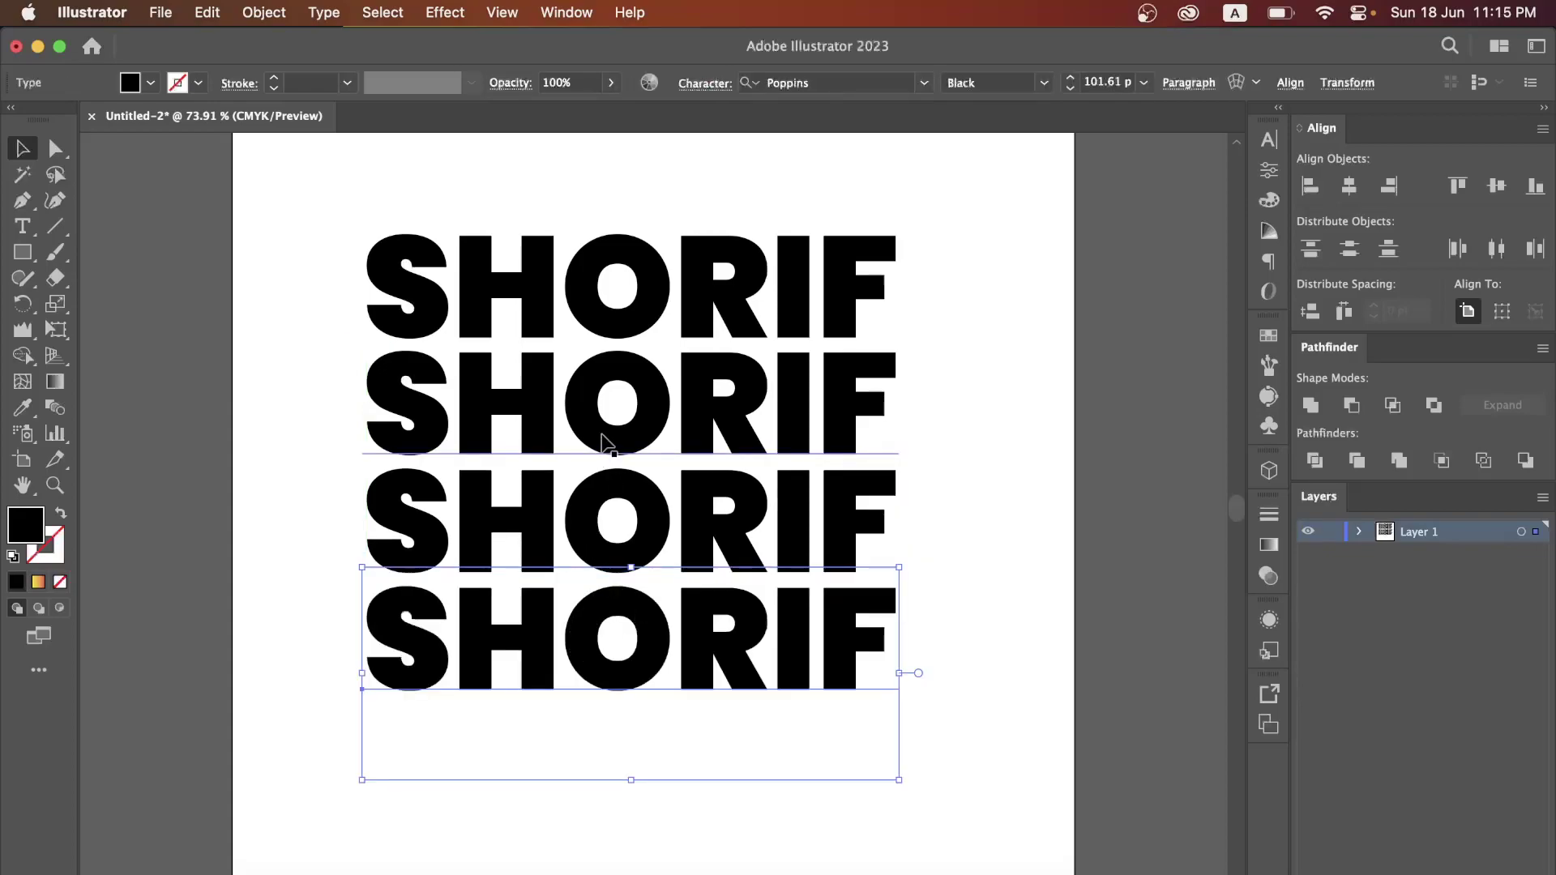
key("super+d")
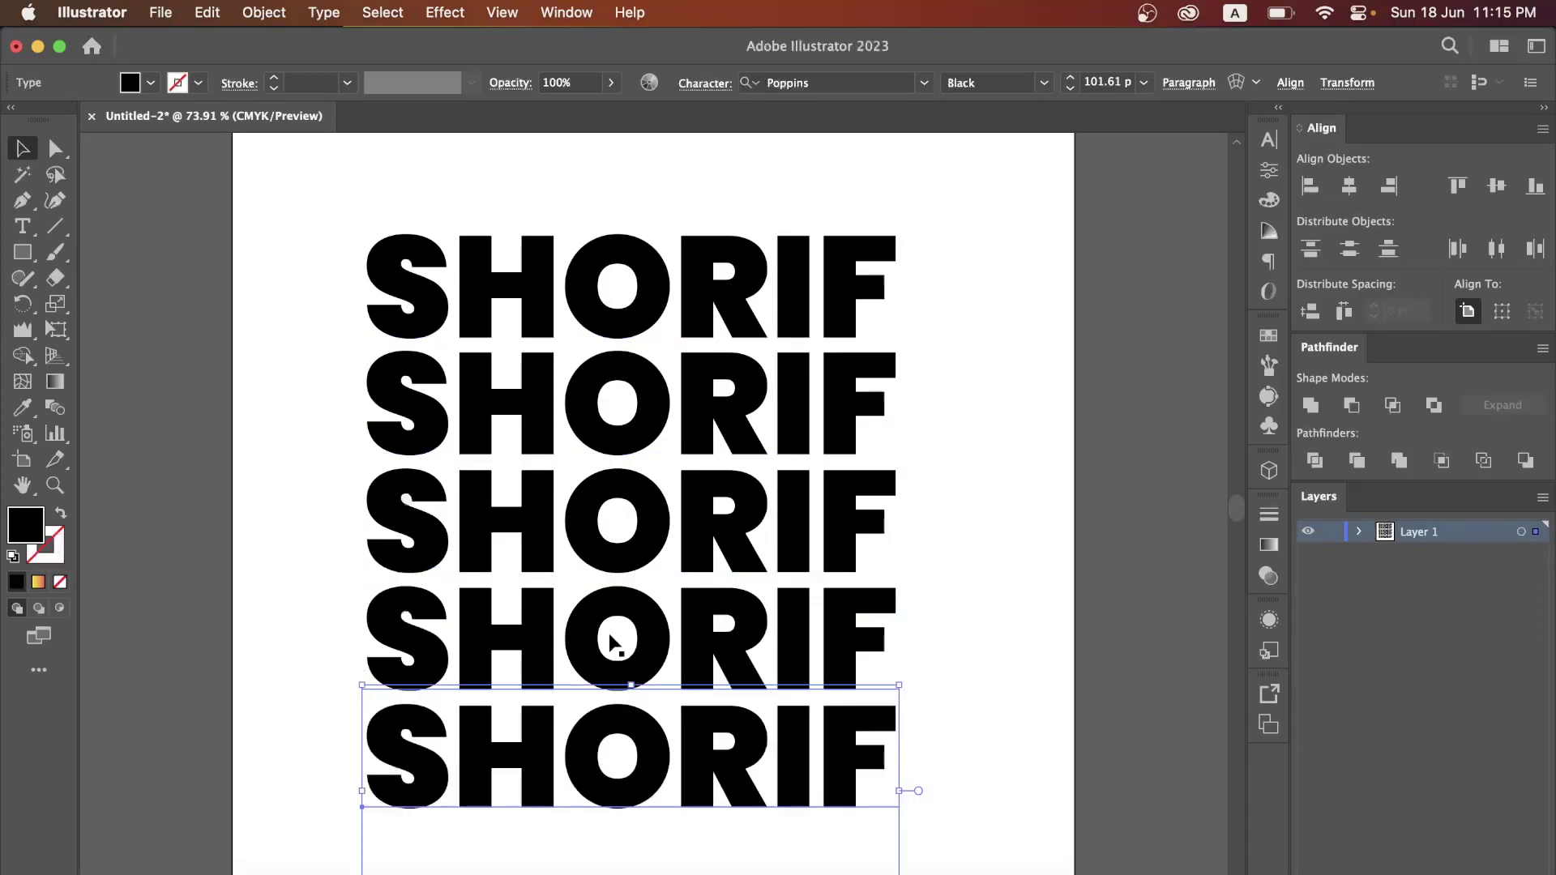
left_click(1047, 565)
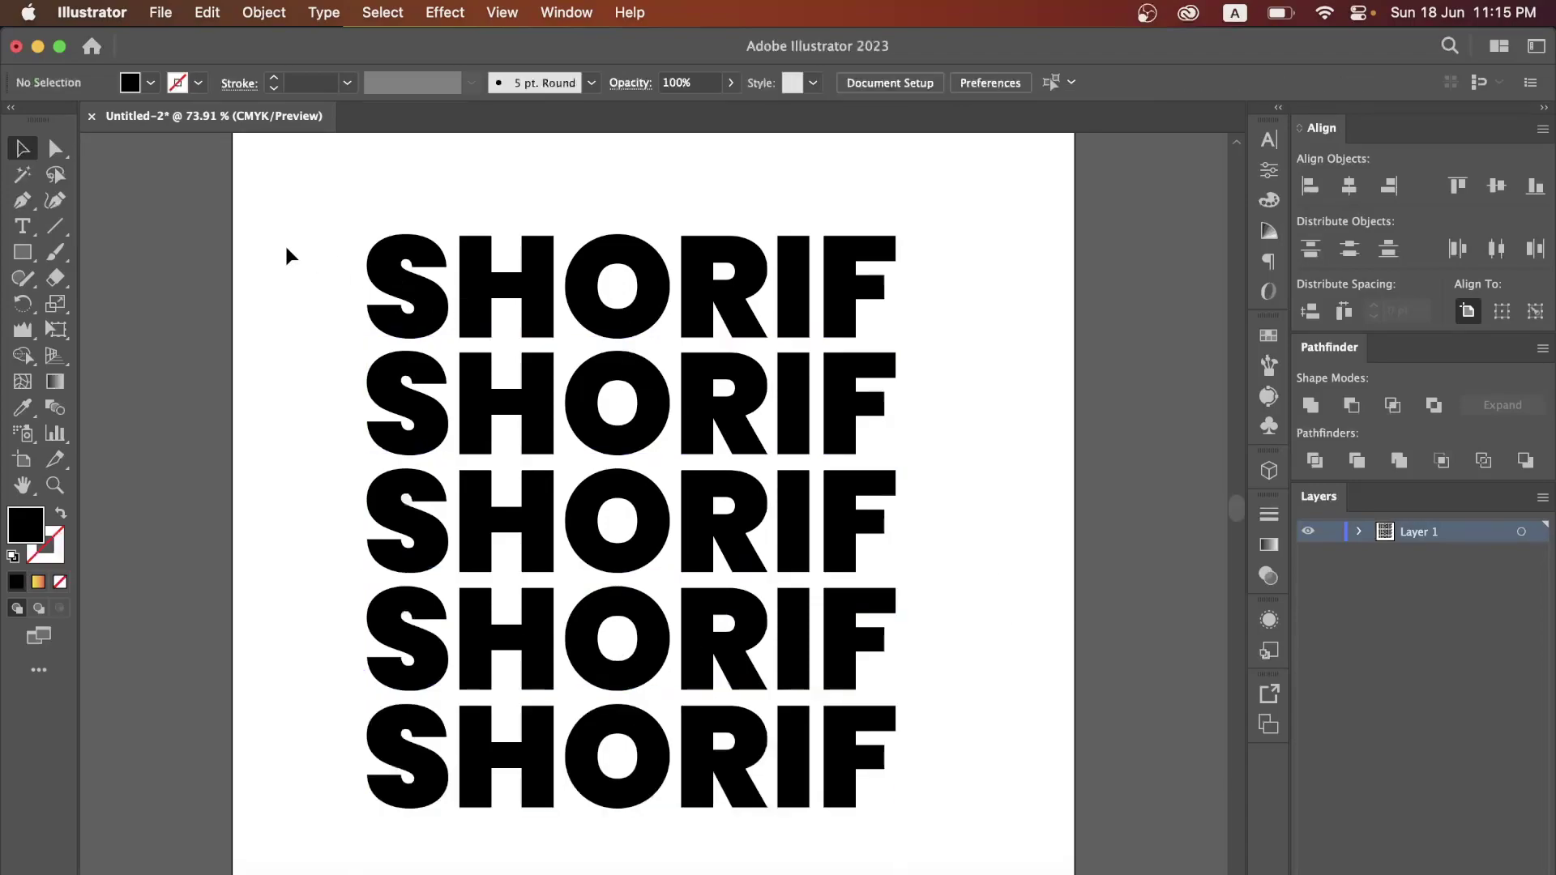
Draw a square from the text's top-left corner and swap it to a no-fill black outline.
left_click(22, 252)
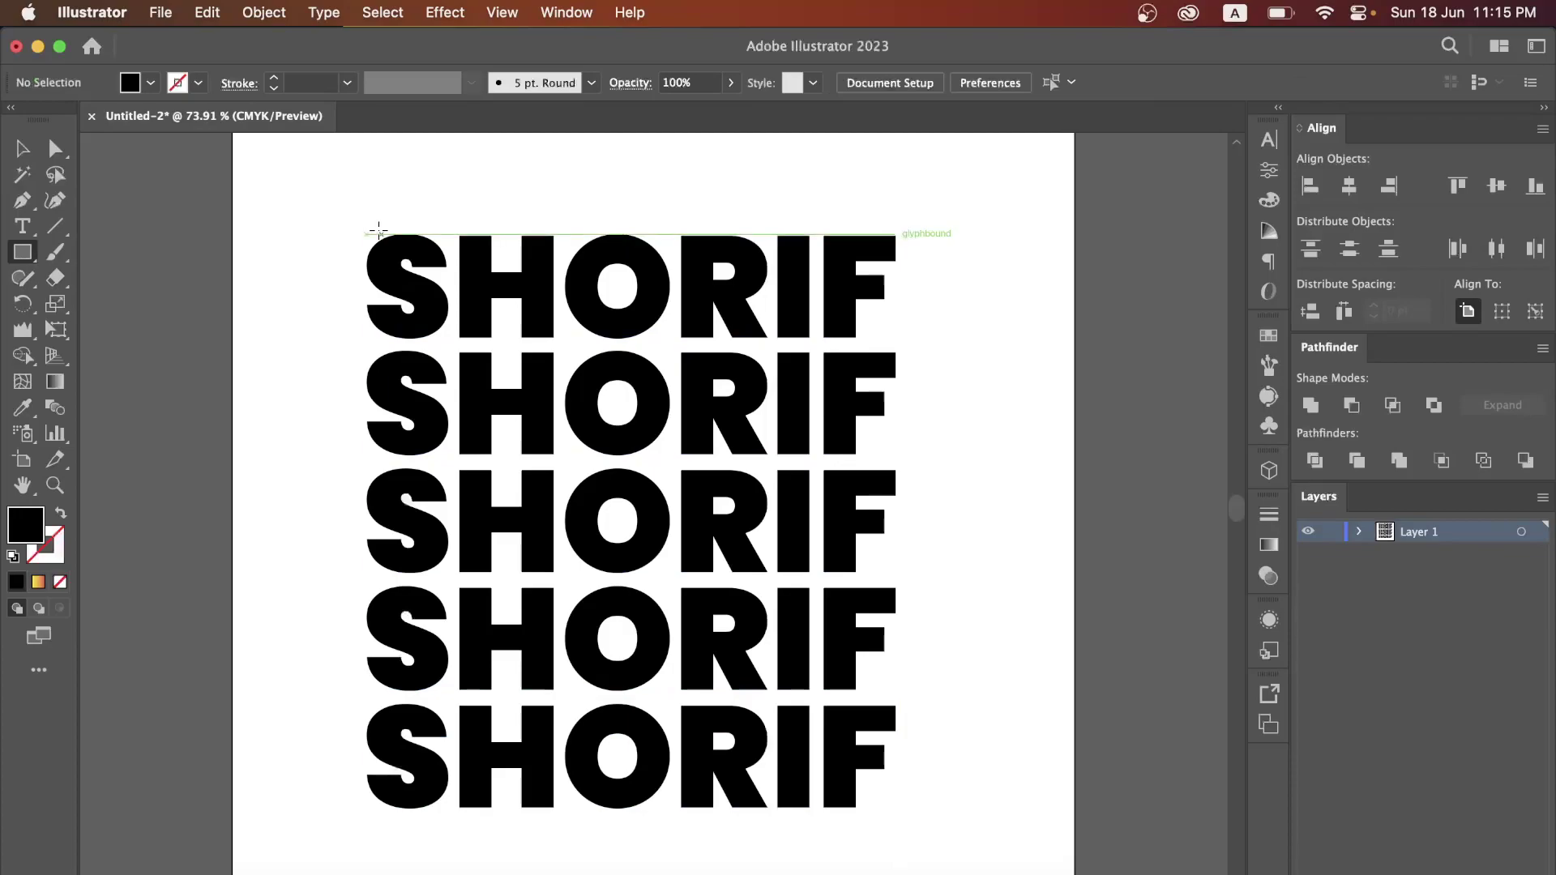
left_click_drag(355, 233, 918, 816)
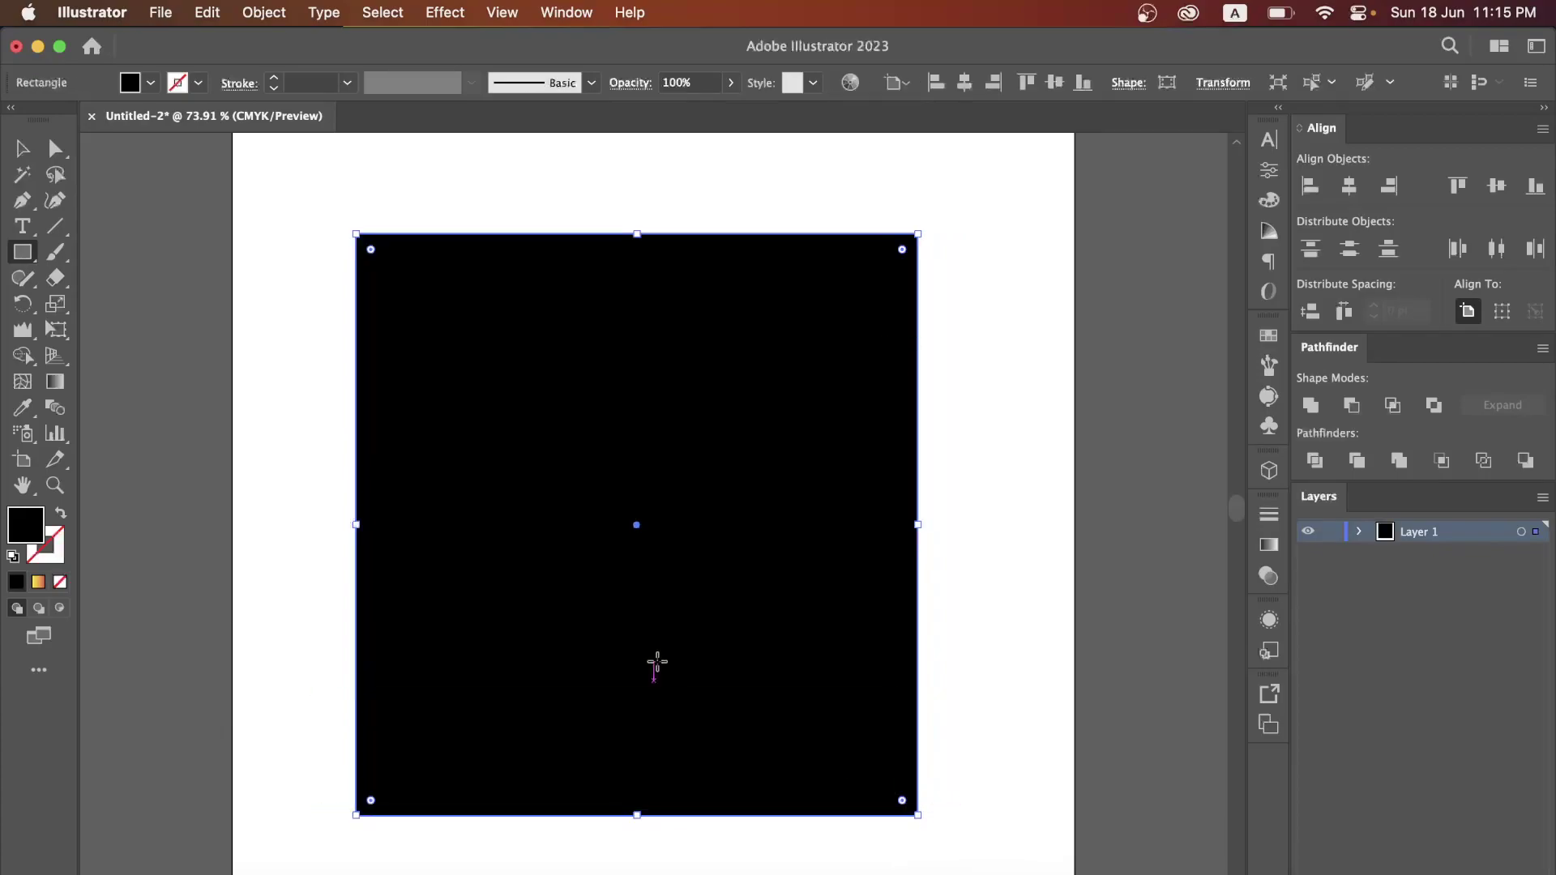
key("Delete")
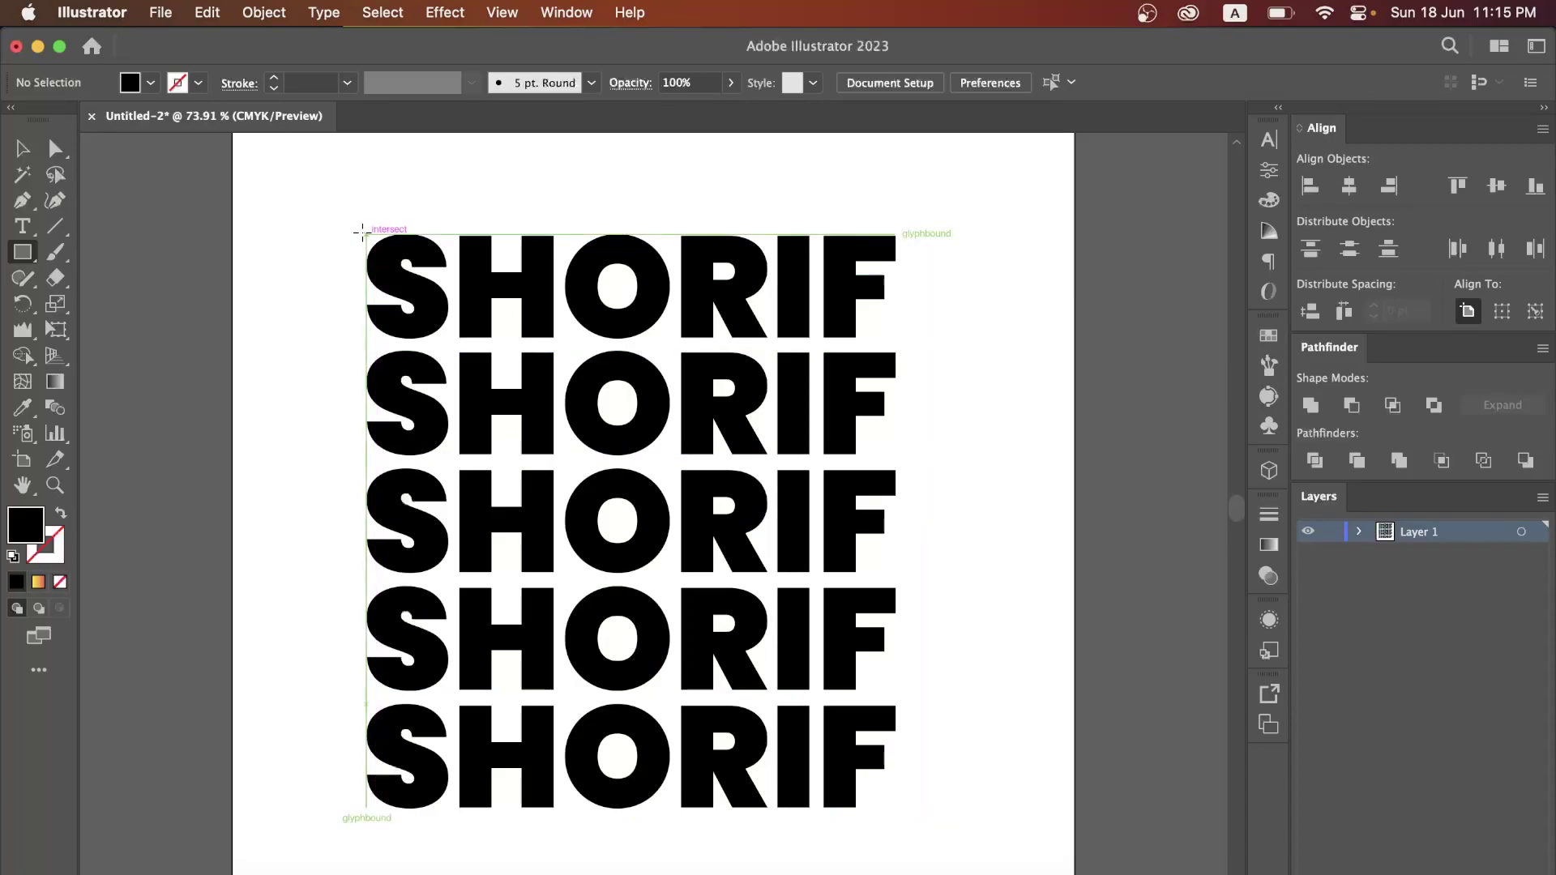
left_click_drag(367, 235, 957, 748)
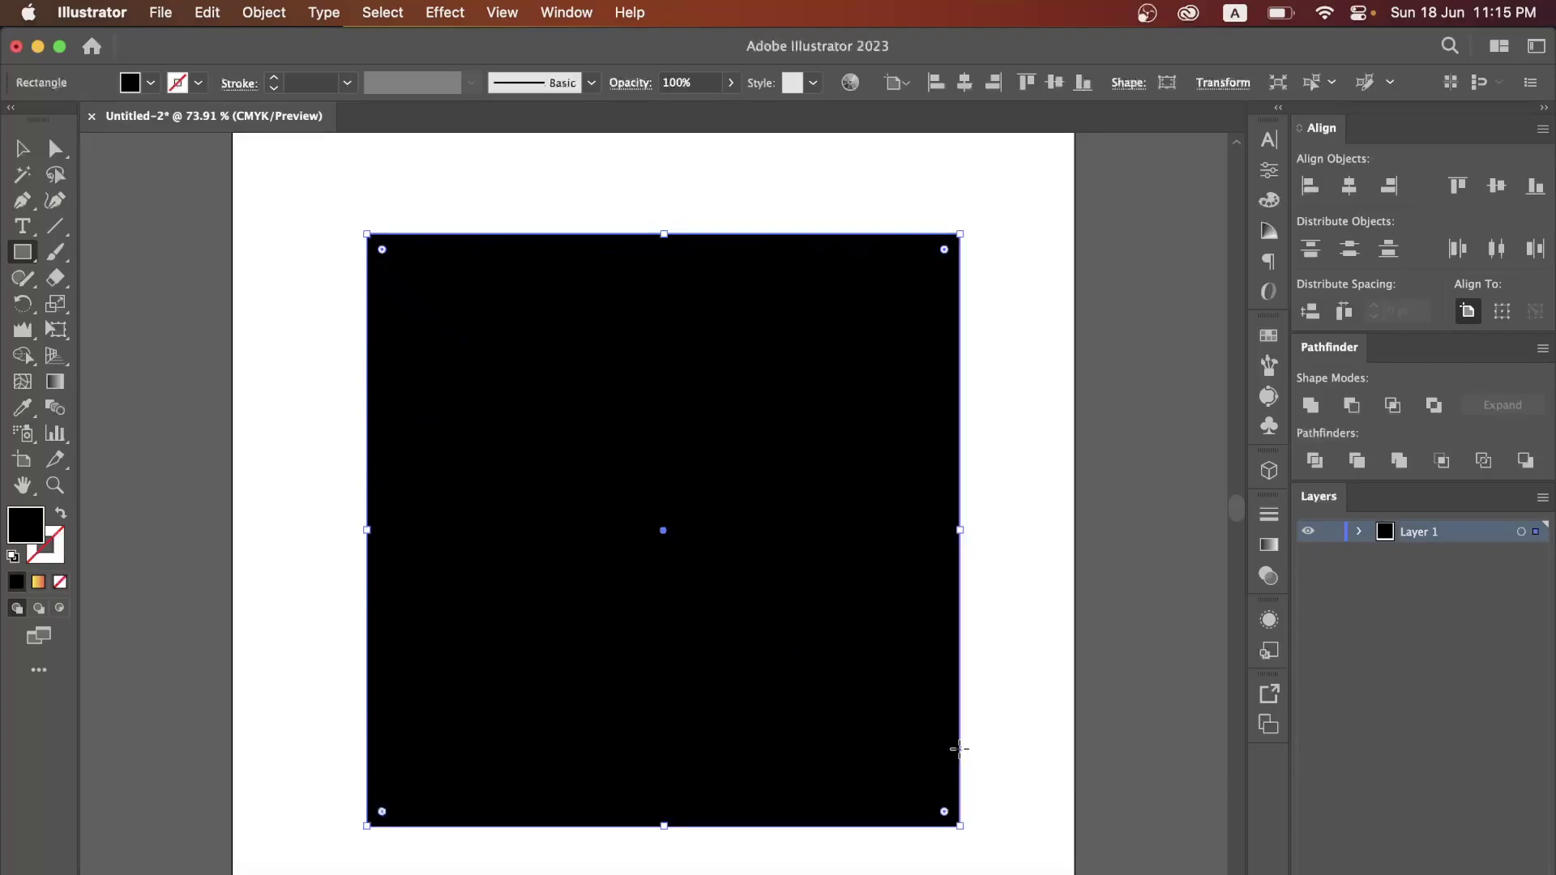
left_click(60, 516)
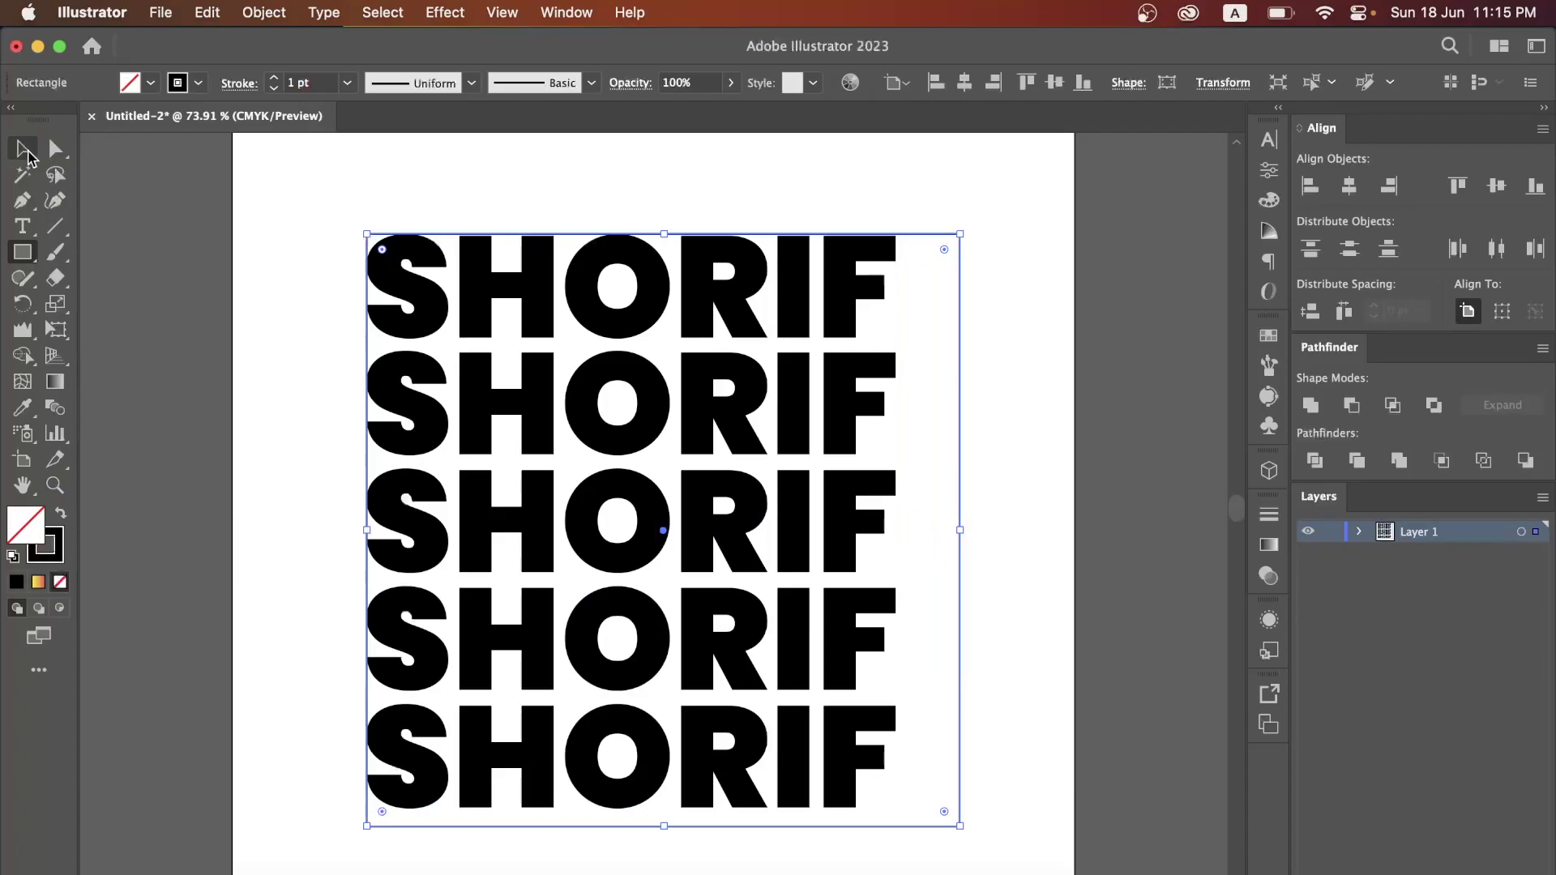
Convert the five SHORIF lines to outlines and nudge the group slightly.
left_click(25, 152)
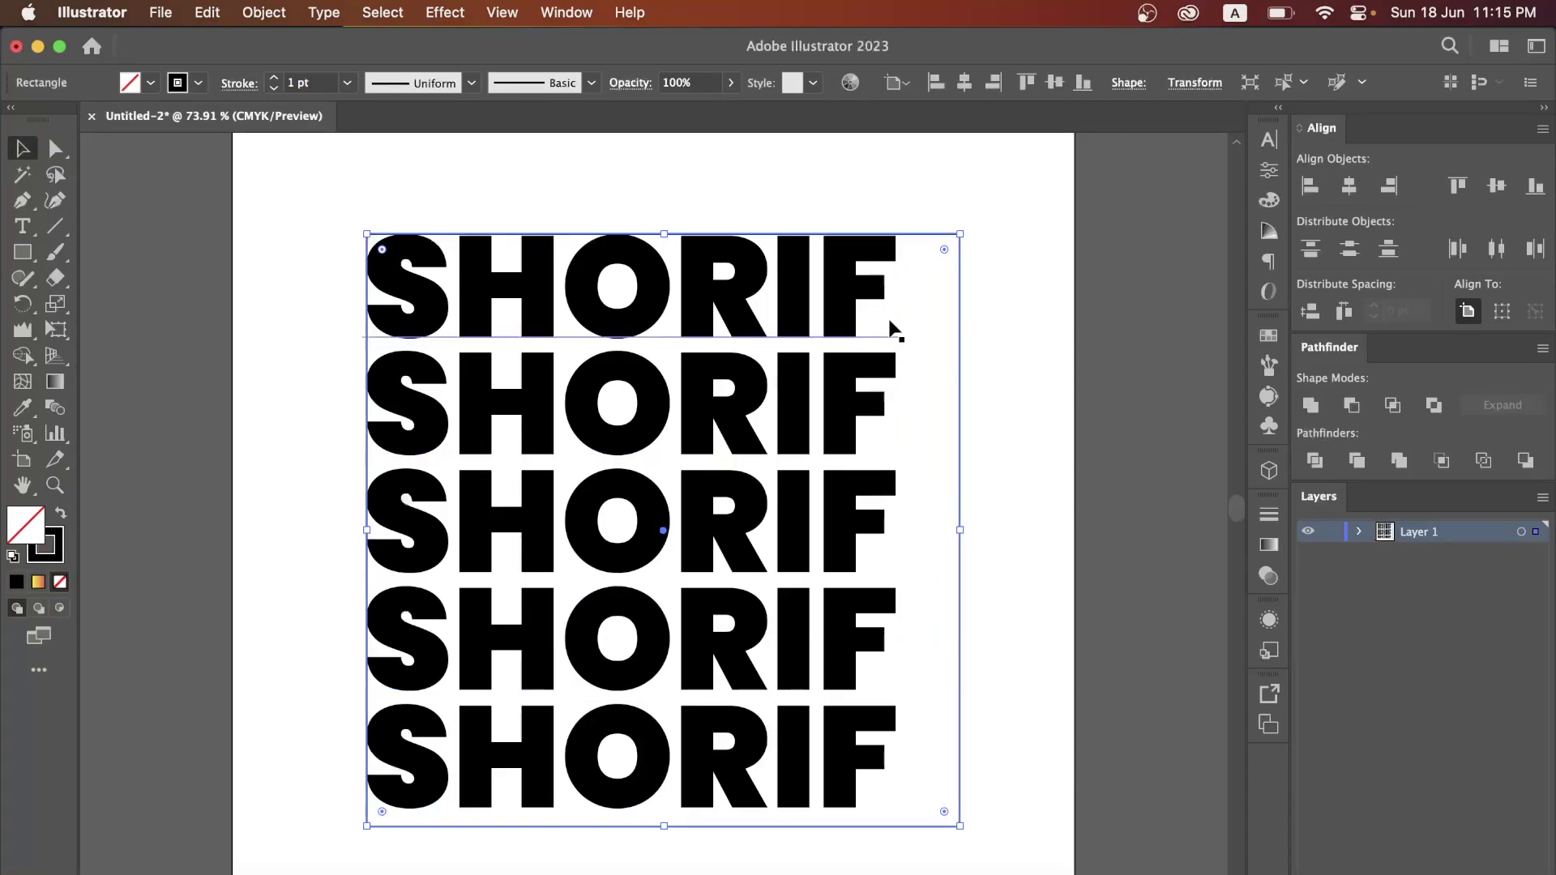
left_click_drag(922, 298, 662, 758)
key("super+shift+b")
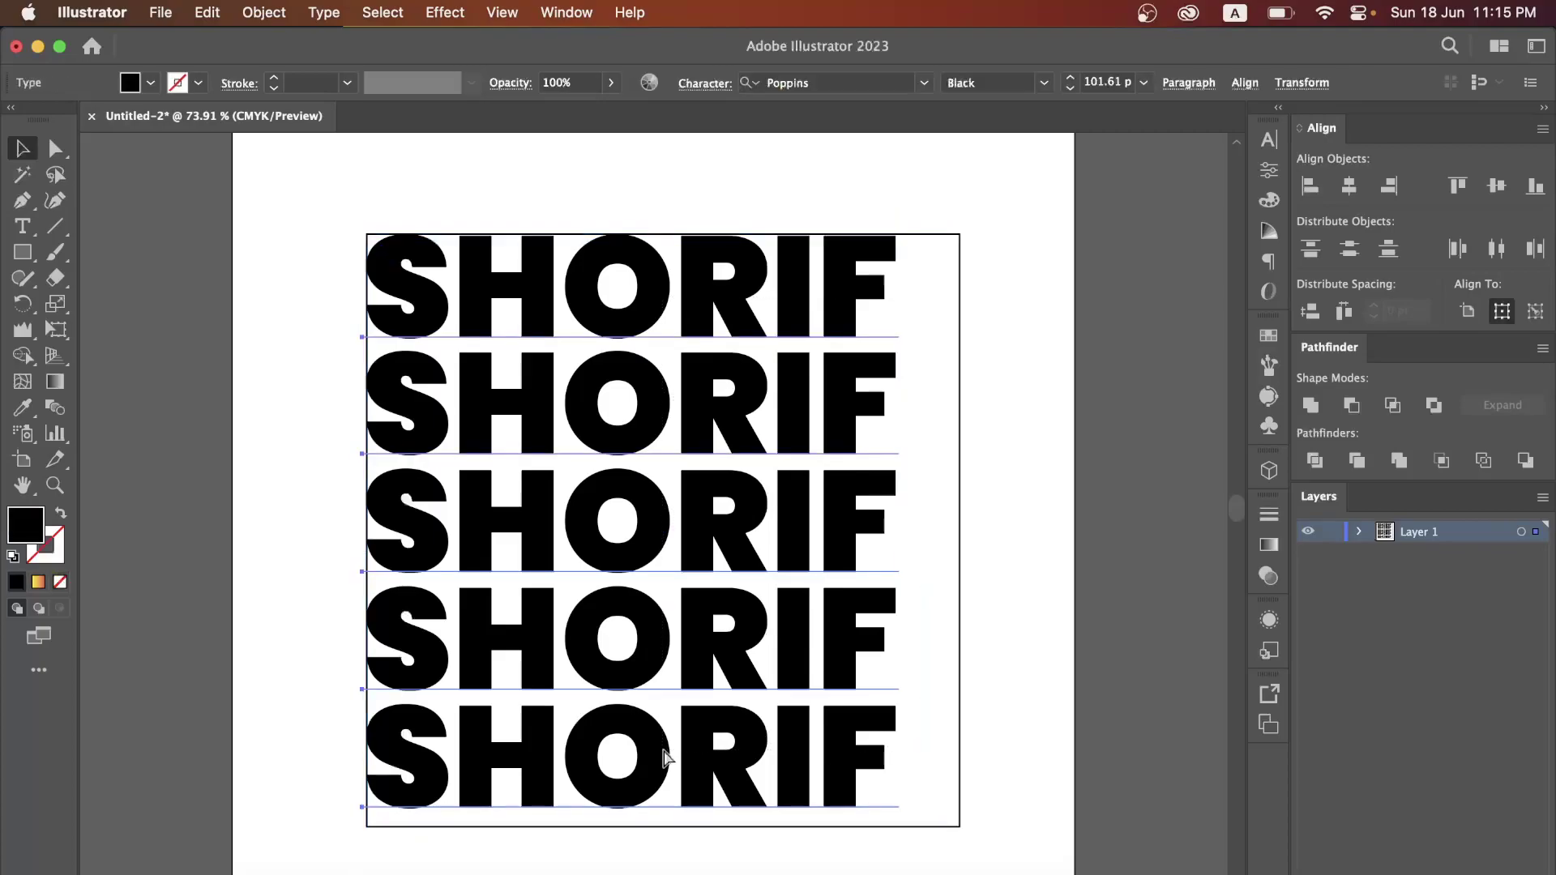
key("super+shift+o")
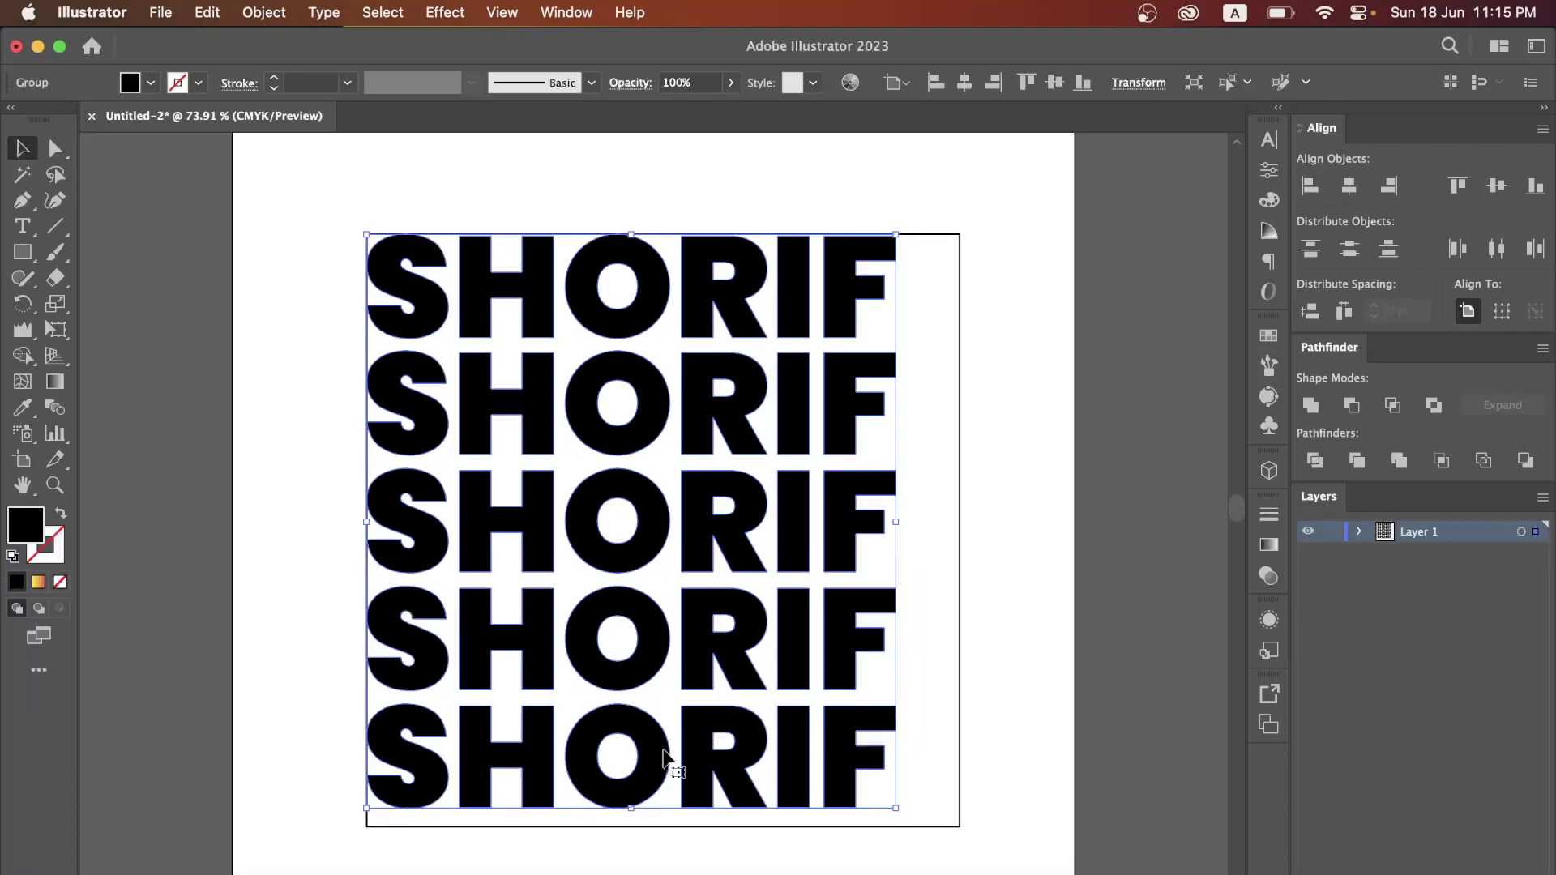
left_click(945, 526)
left_click(782, 492)
mouse_move(663, 636)
left_mouse_down()
mouse_move(637, 617)
mouse_move(654, 626)
left_mouse_up()
Shrink the rectangle frame from its bottom-right corner to hug the text block.
left_click(1010, 785)
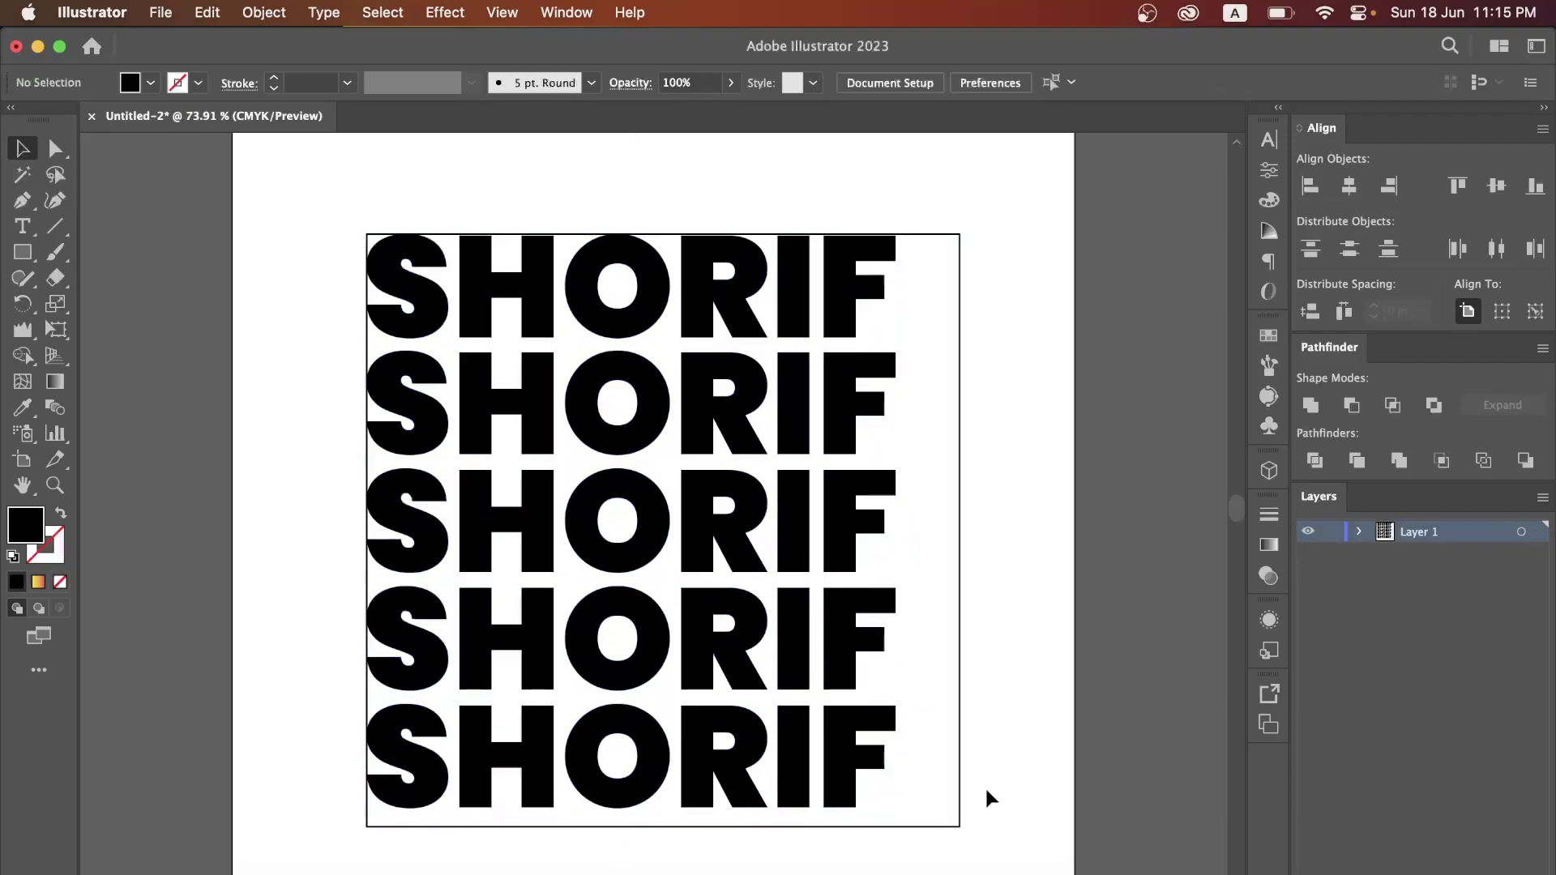
left_click(960, 826)
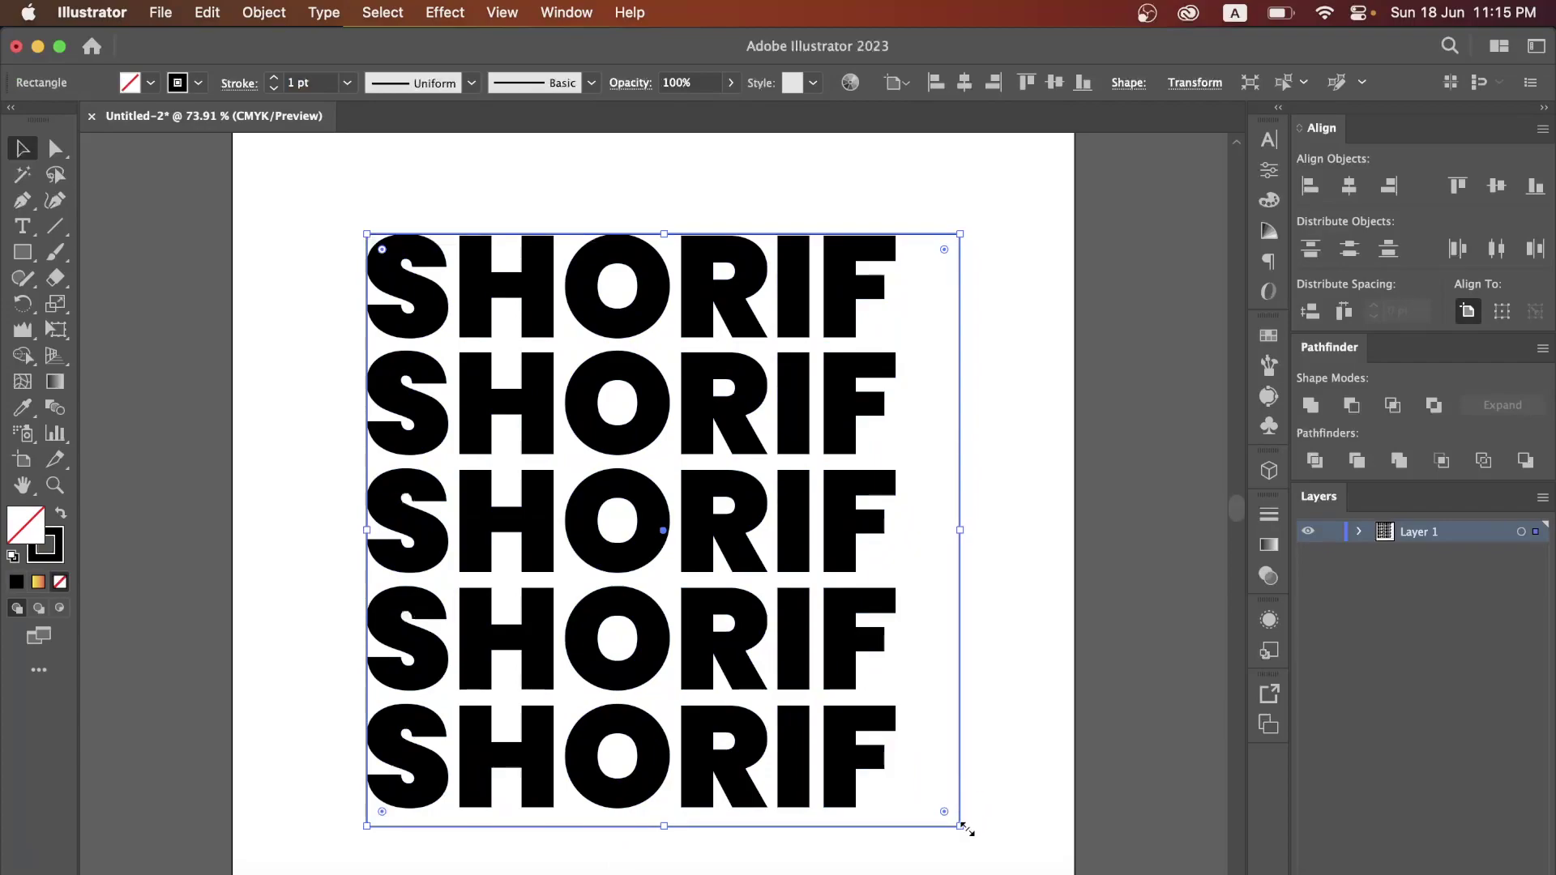
left_click_drag(964, 828, 943, 810)
left_click(1018, 646)
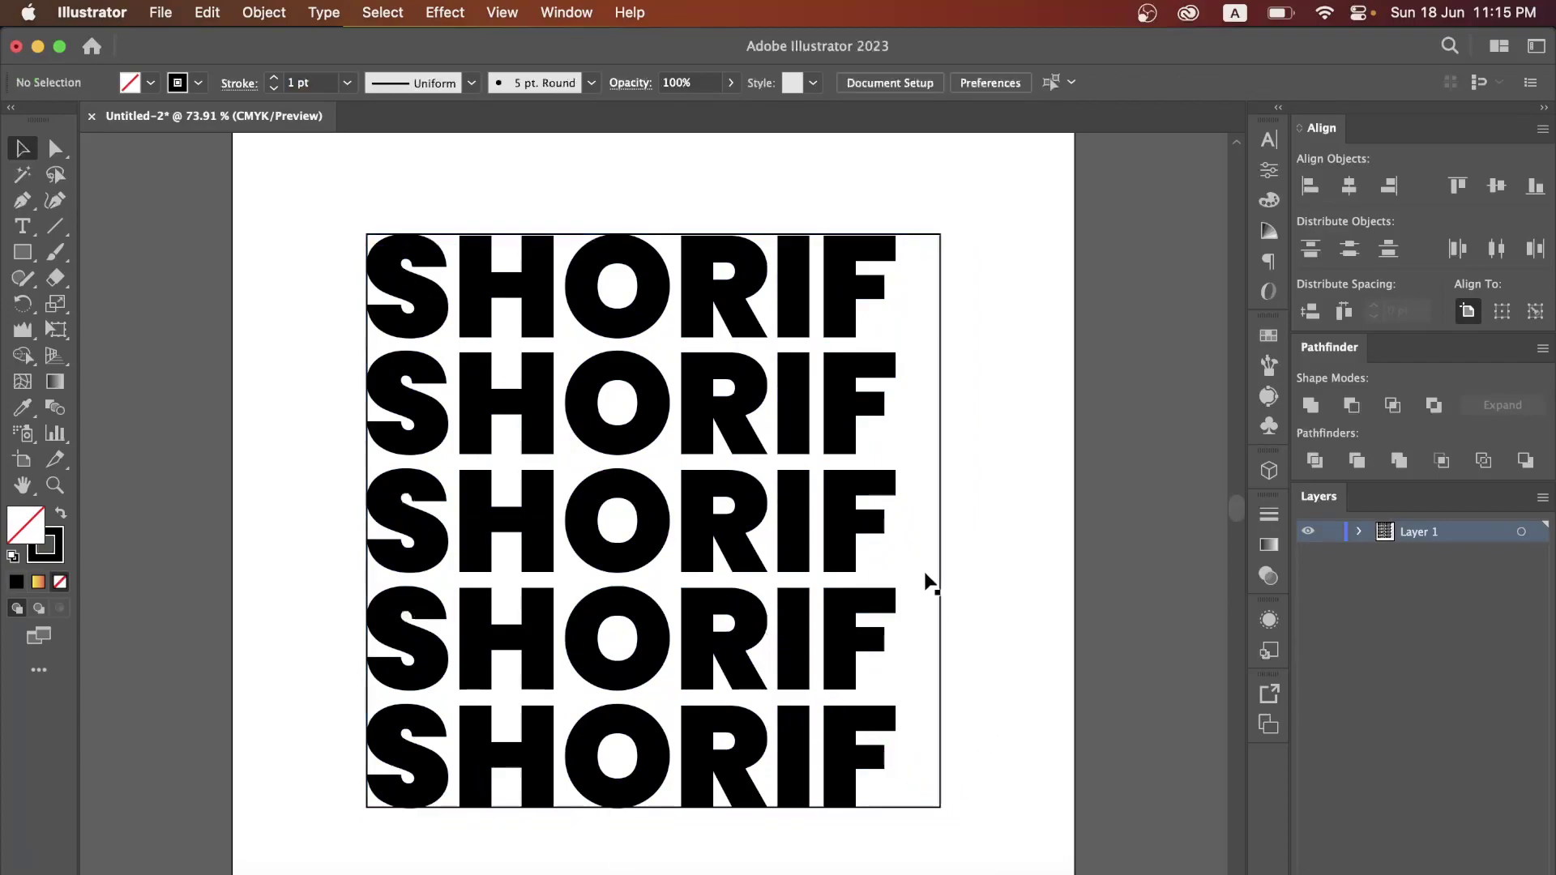
left_click(939, 458)
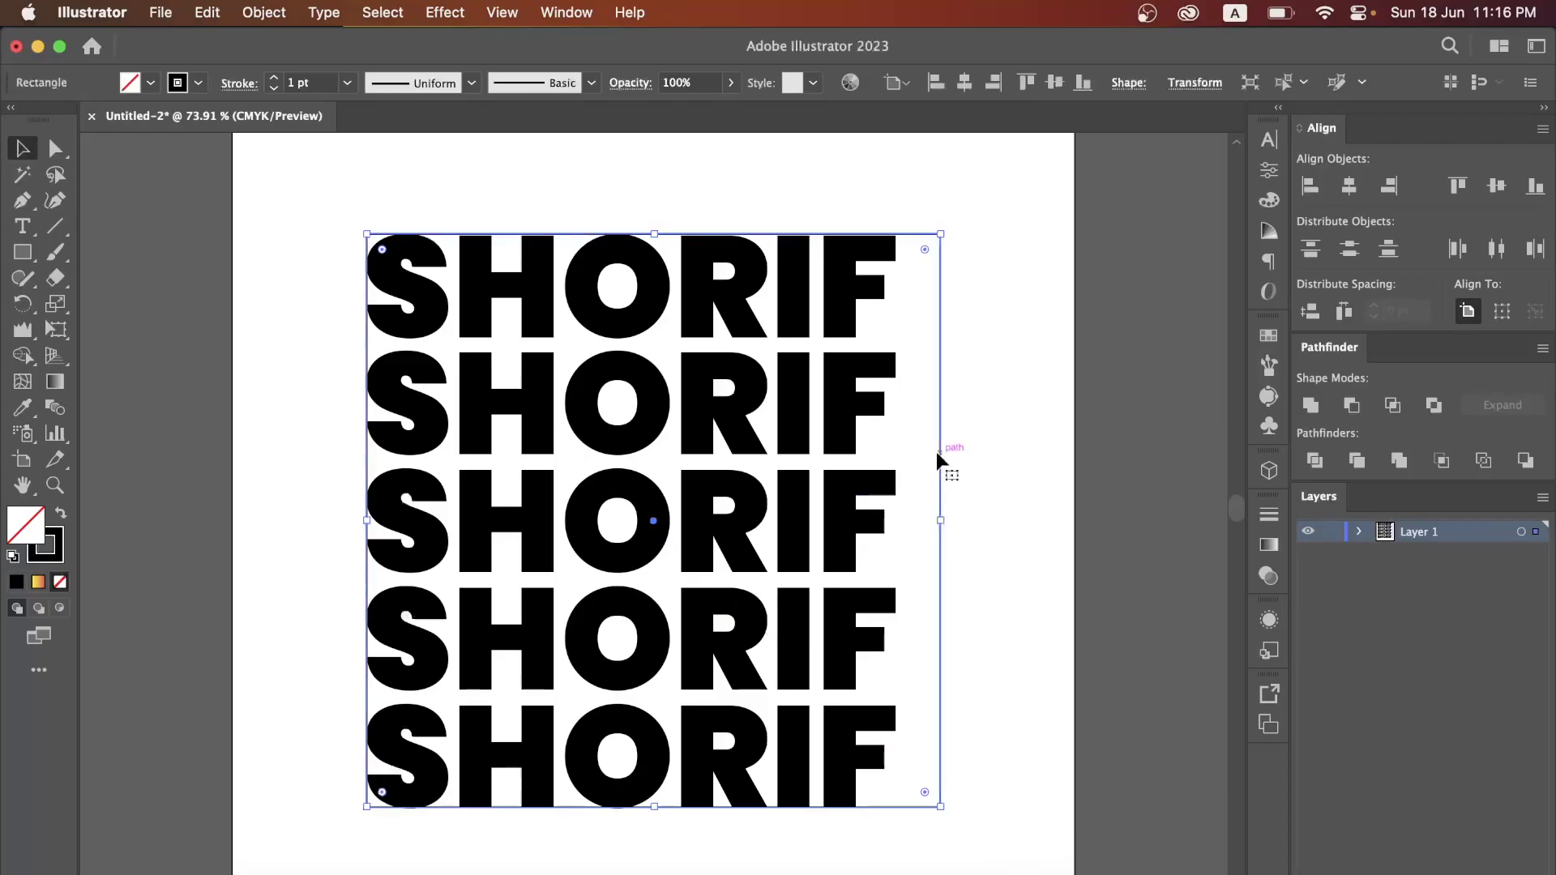
Paste a copy of the square frame in front and shrink it to about 155 pt around its centre.
right_click(937, 458)
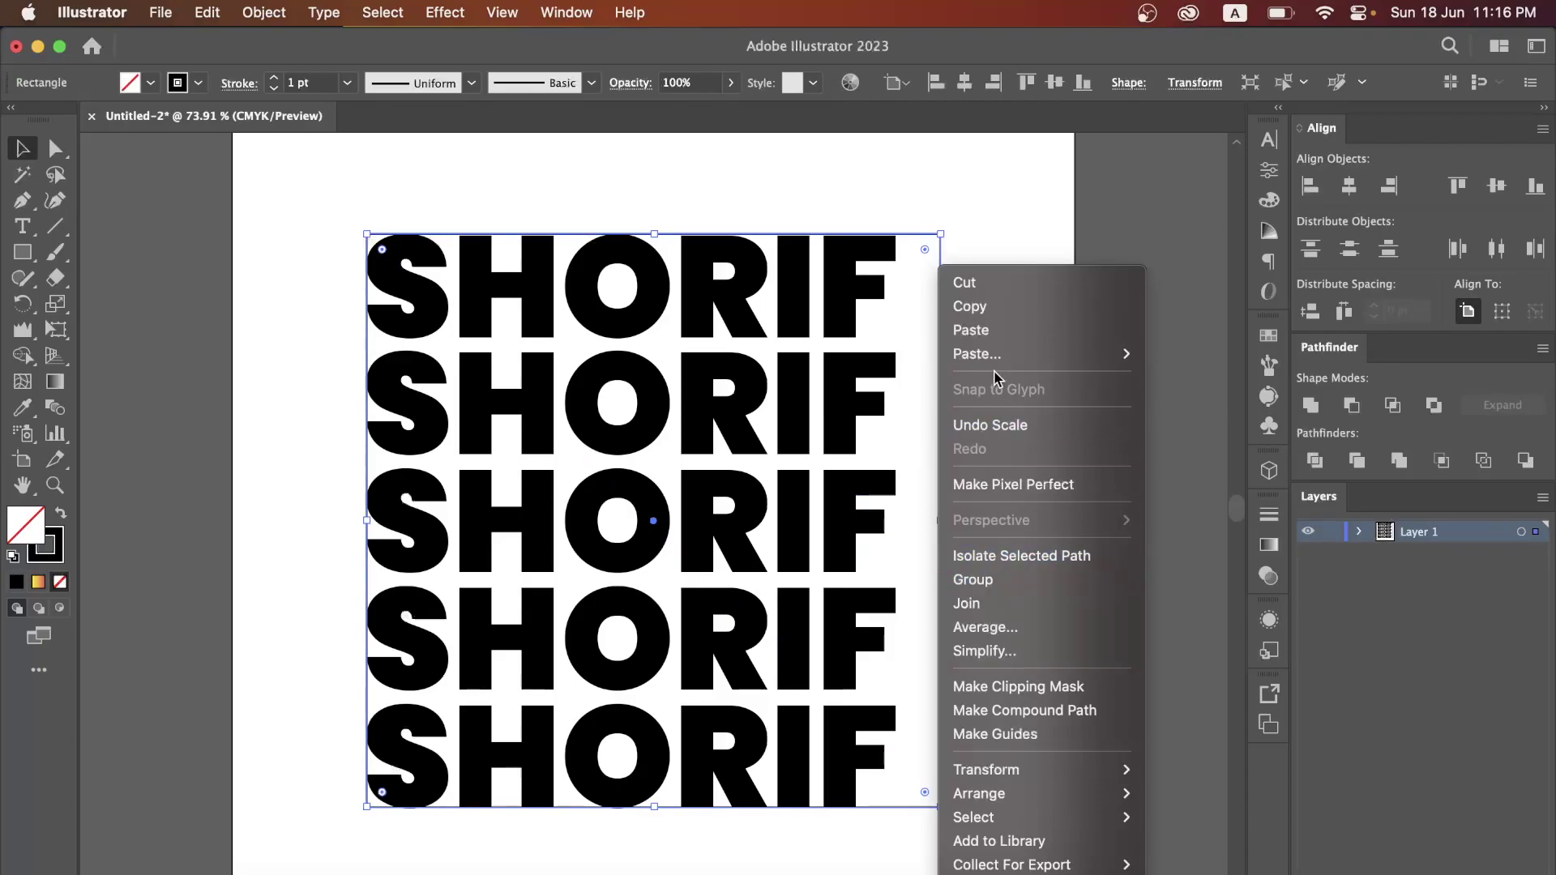
left_click(991, 310)
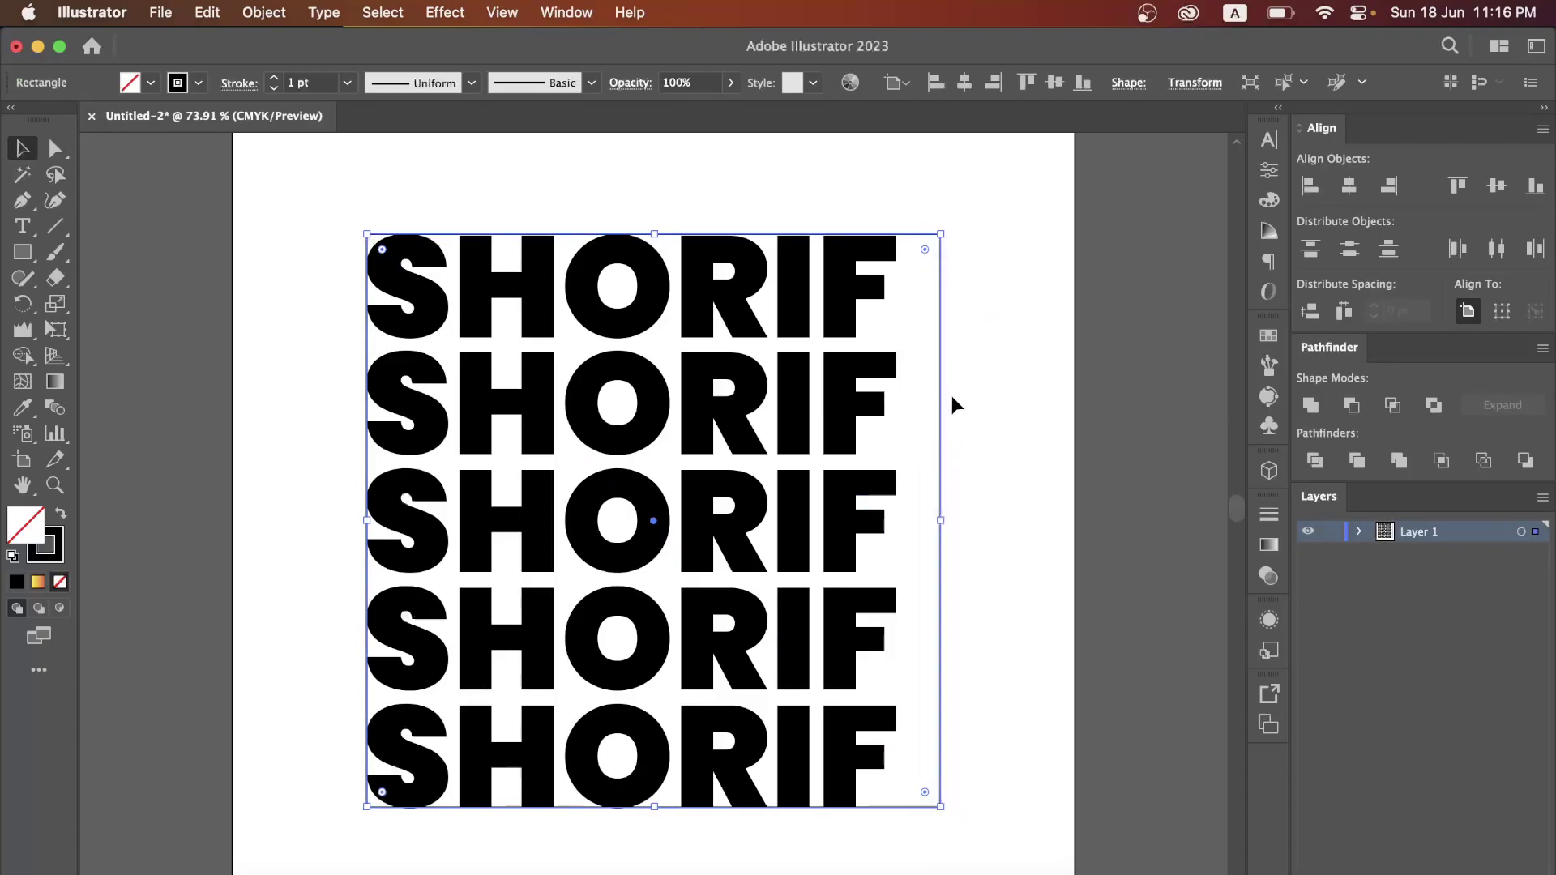
right_click(942, 394)
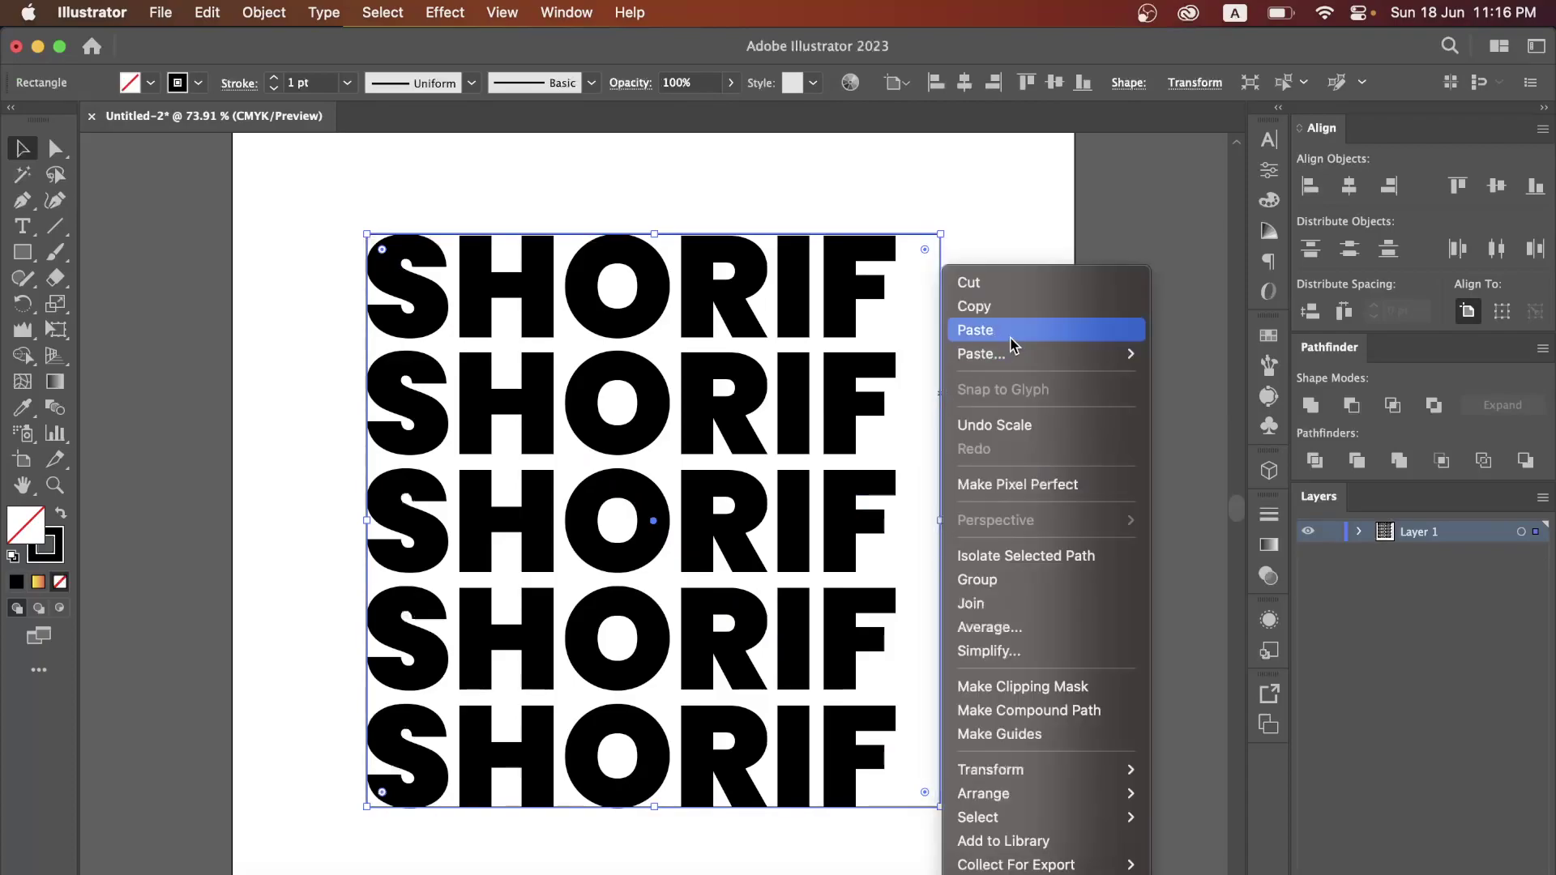
mouse_move(1046, 357)
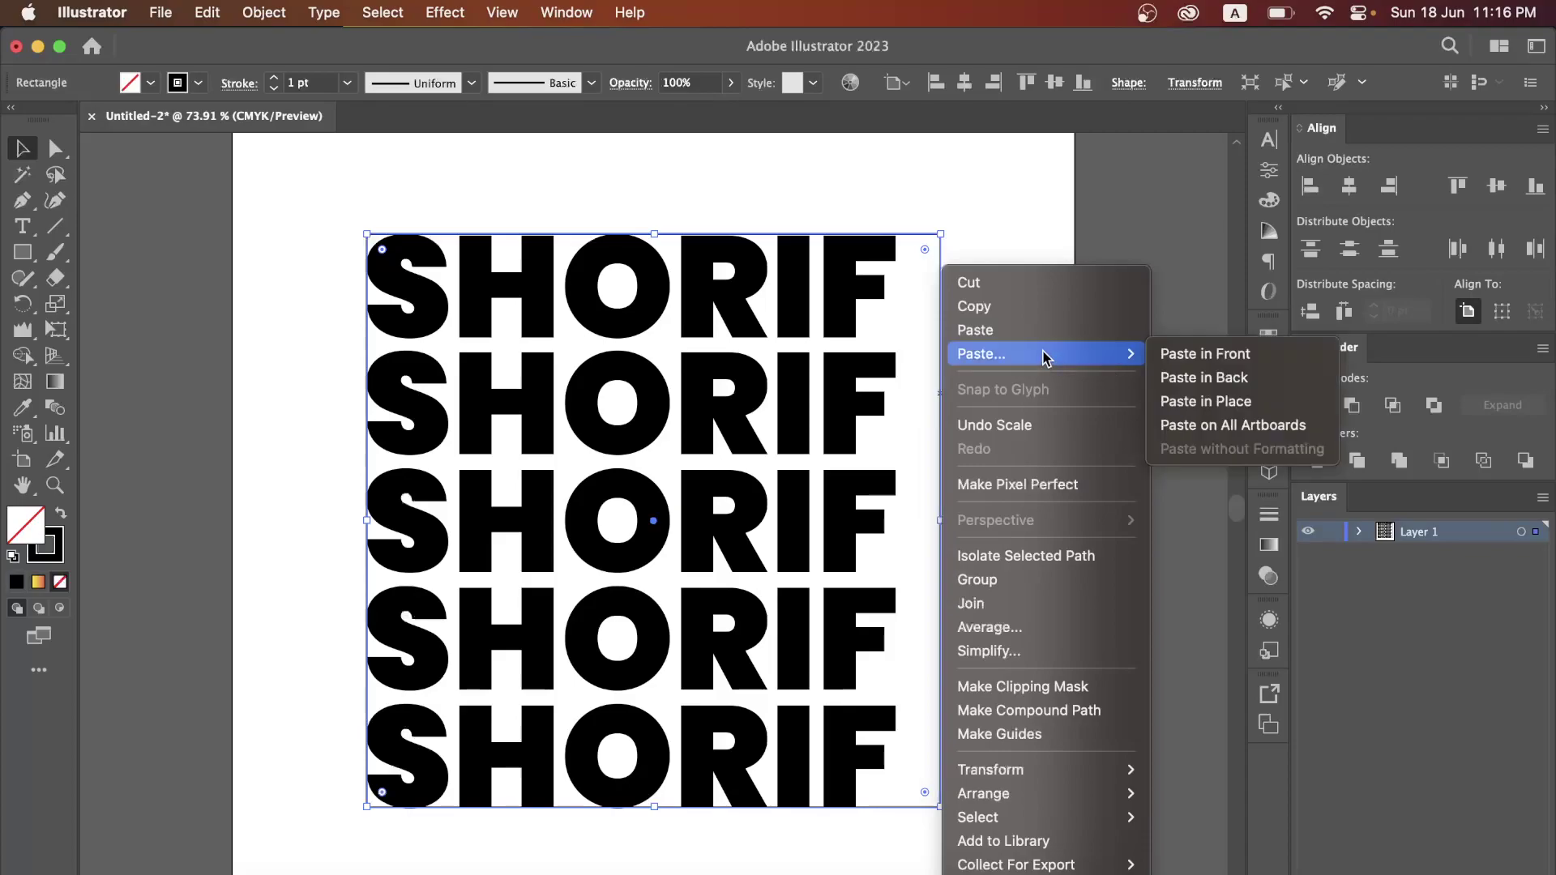
left_click(1173, 357)
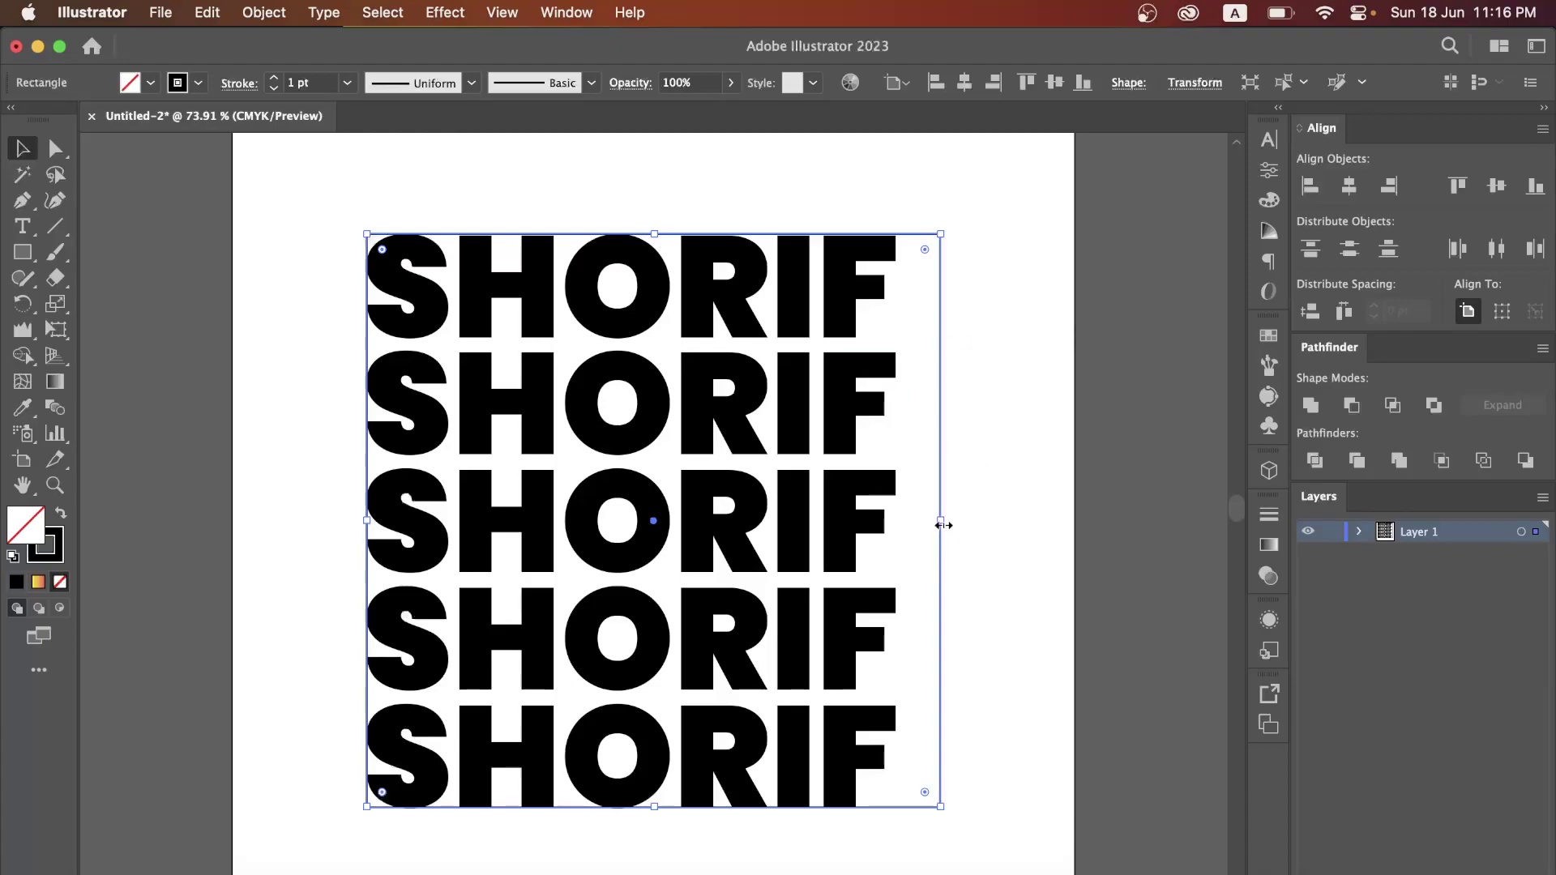
left_click_drag(942, 525, 768, 487)
Select the SHORIF text group and try the Scale and Free Transform tools on it.
left_click(1009, 496)
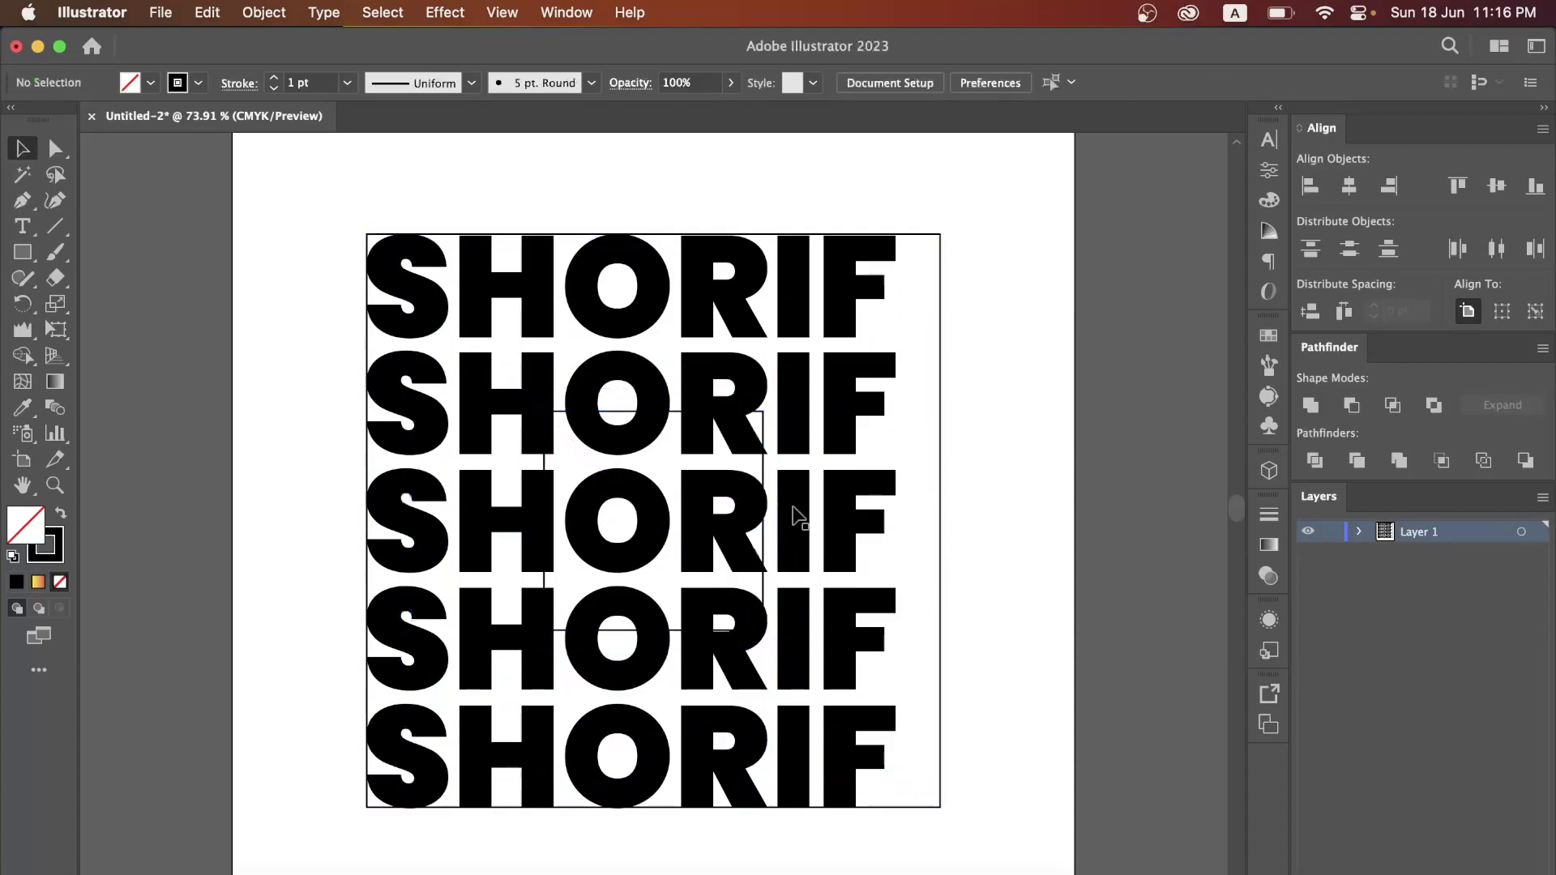
left_click(849, 522)
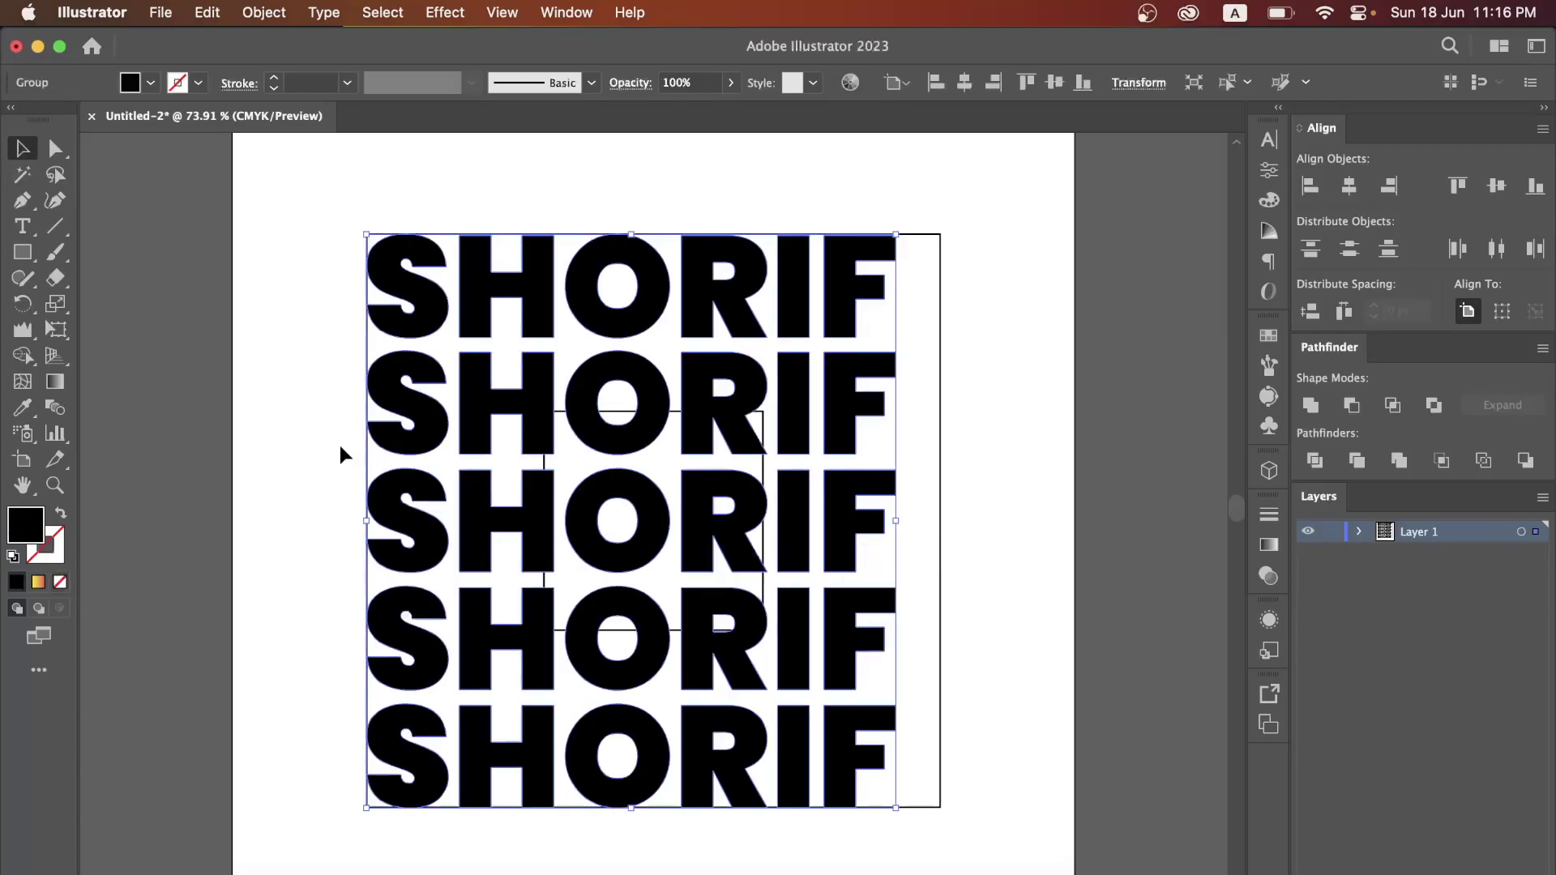
left_click(55, 305)
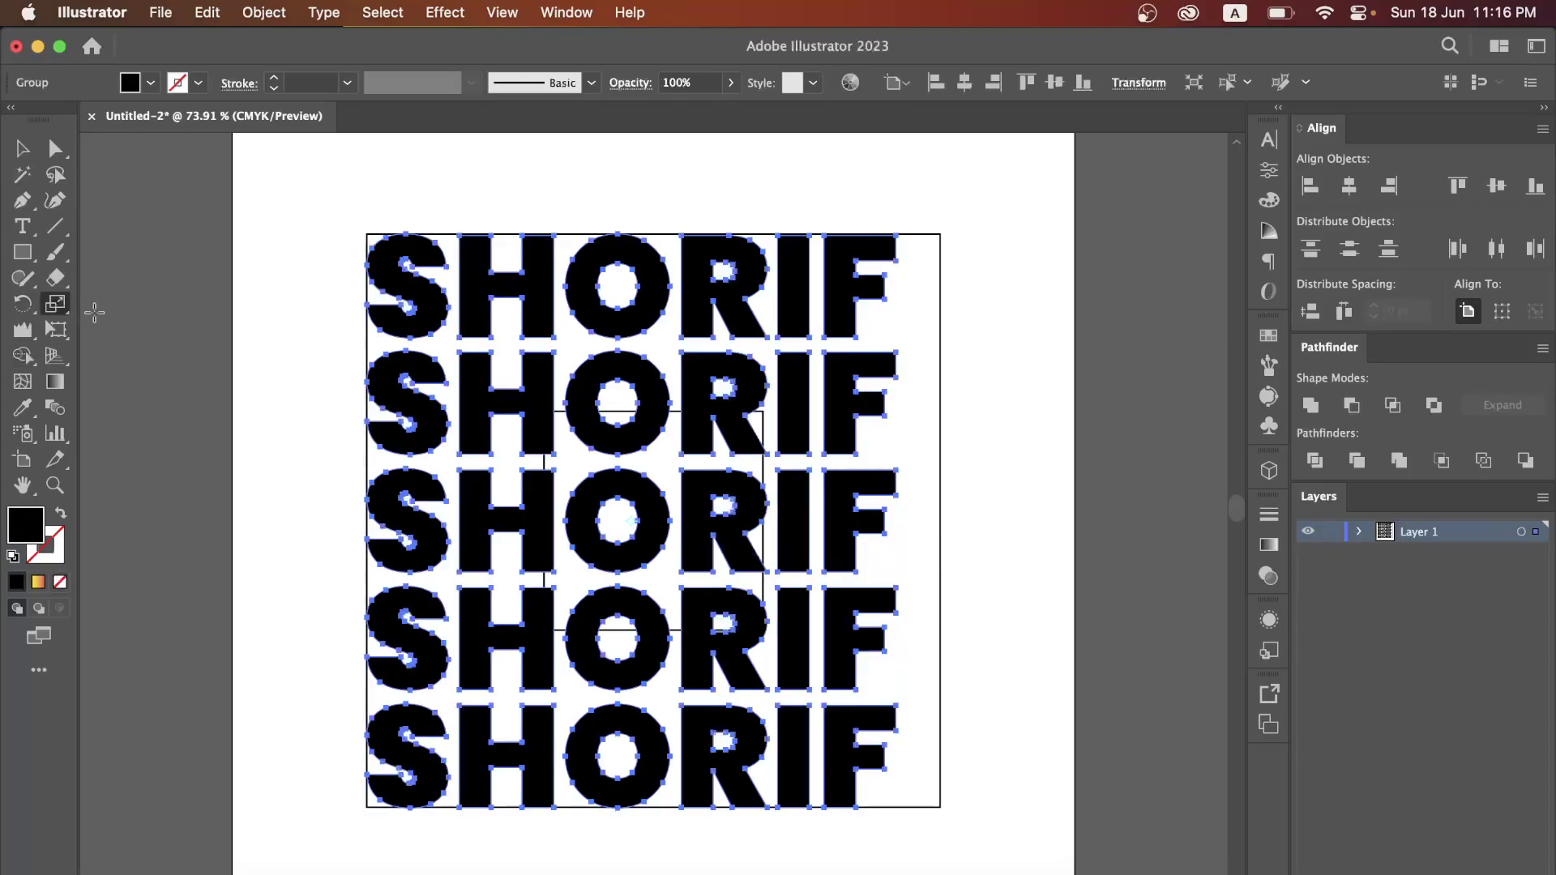
left_click(58, 330)
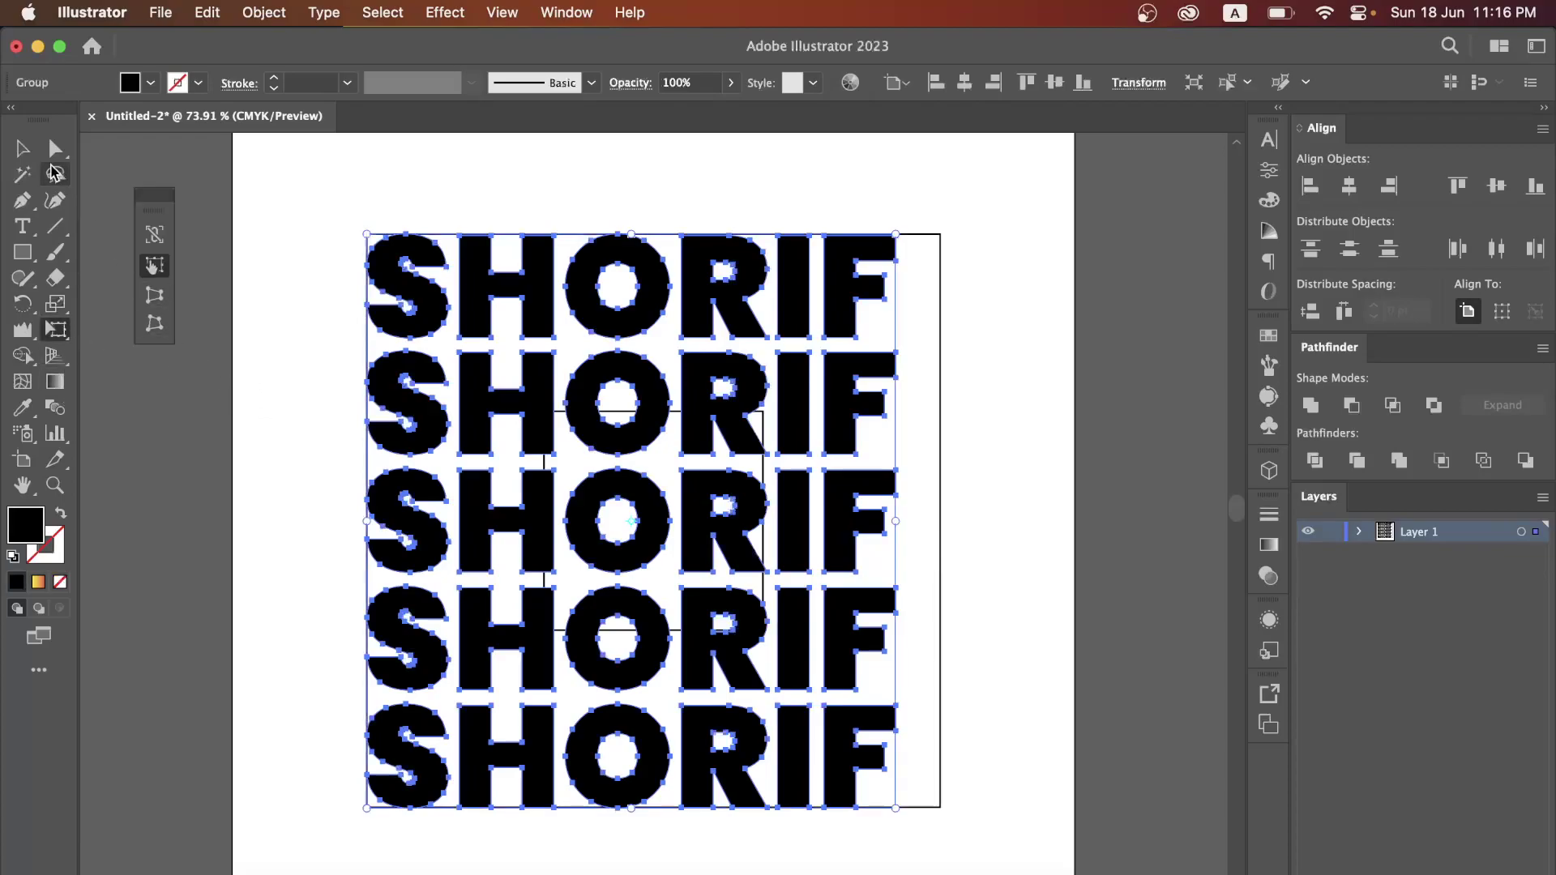
left_click(24, 150)
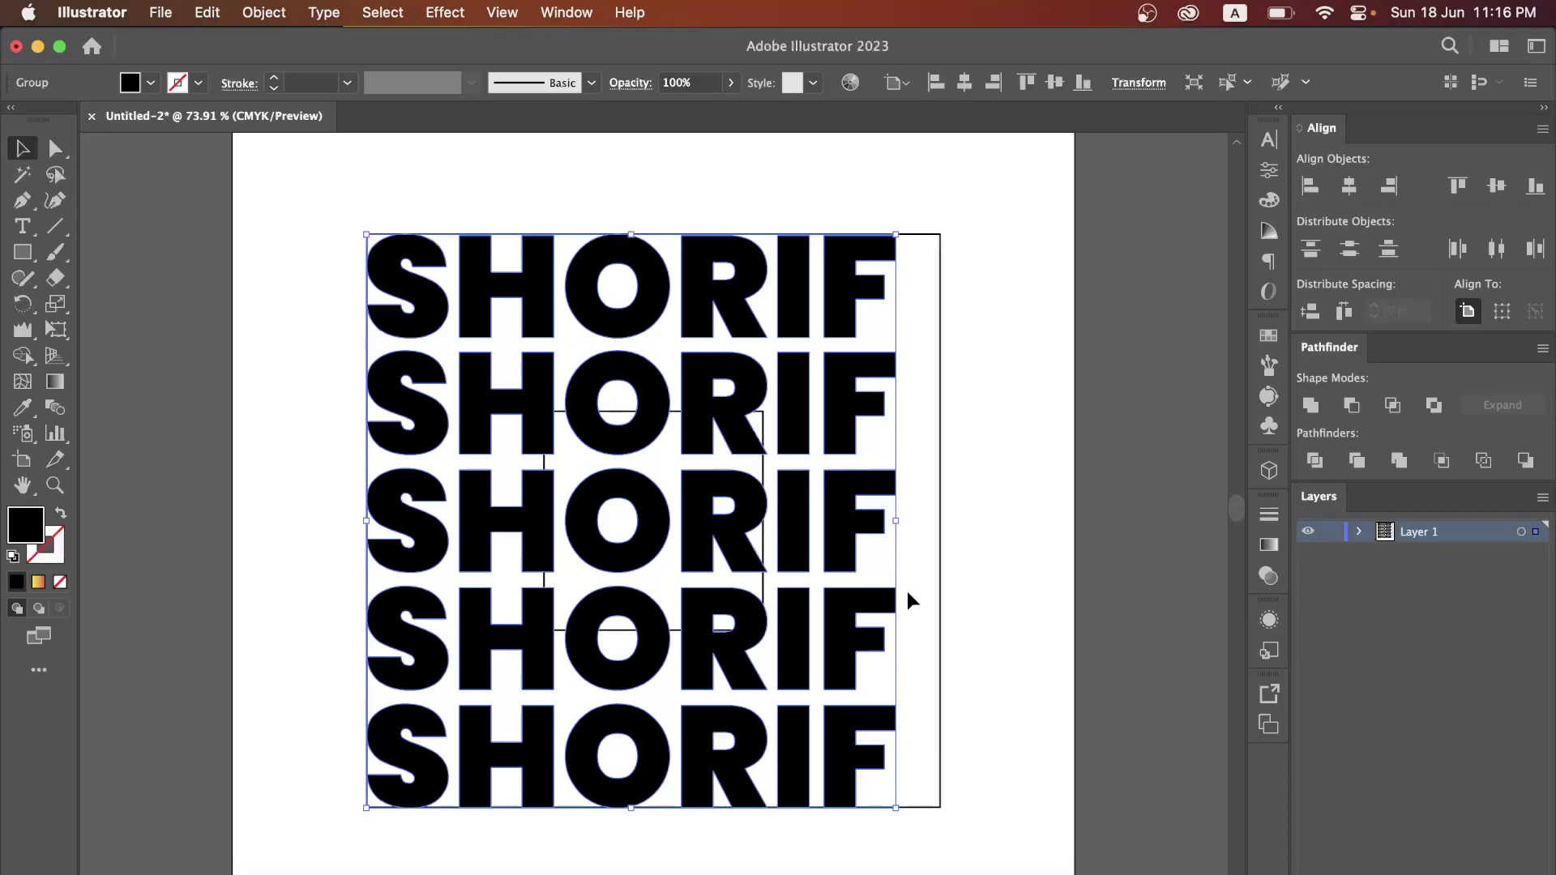
Adjust the outer frame's width and widen the SHORIF text to fill it.
left_click(940, 521)
mouse_move(943, 521)
left_mouse_down()
mouse_move(900, 514)
mouse_move(931, 538)
left_mouse_up()
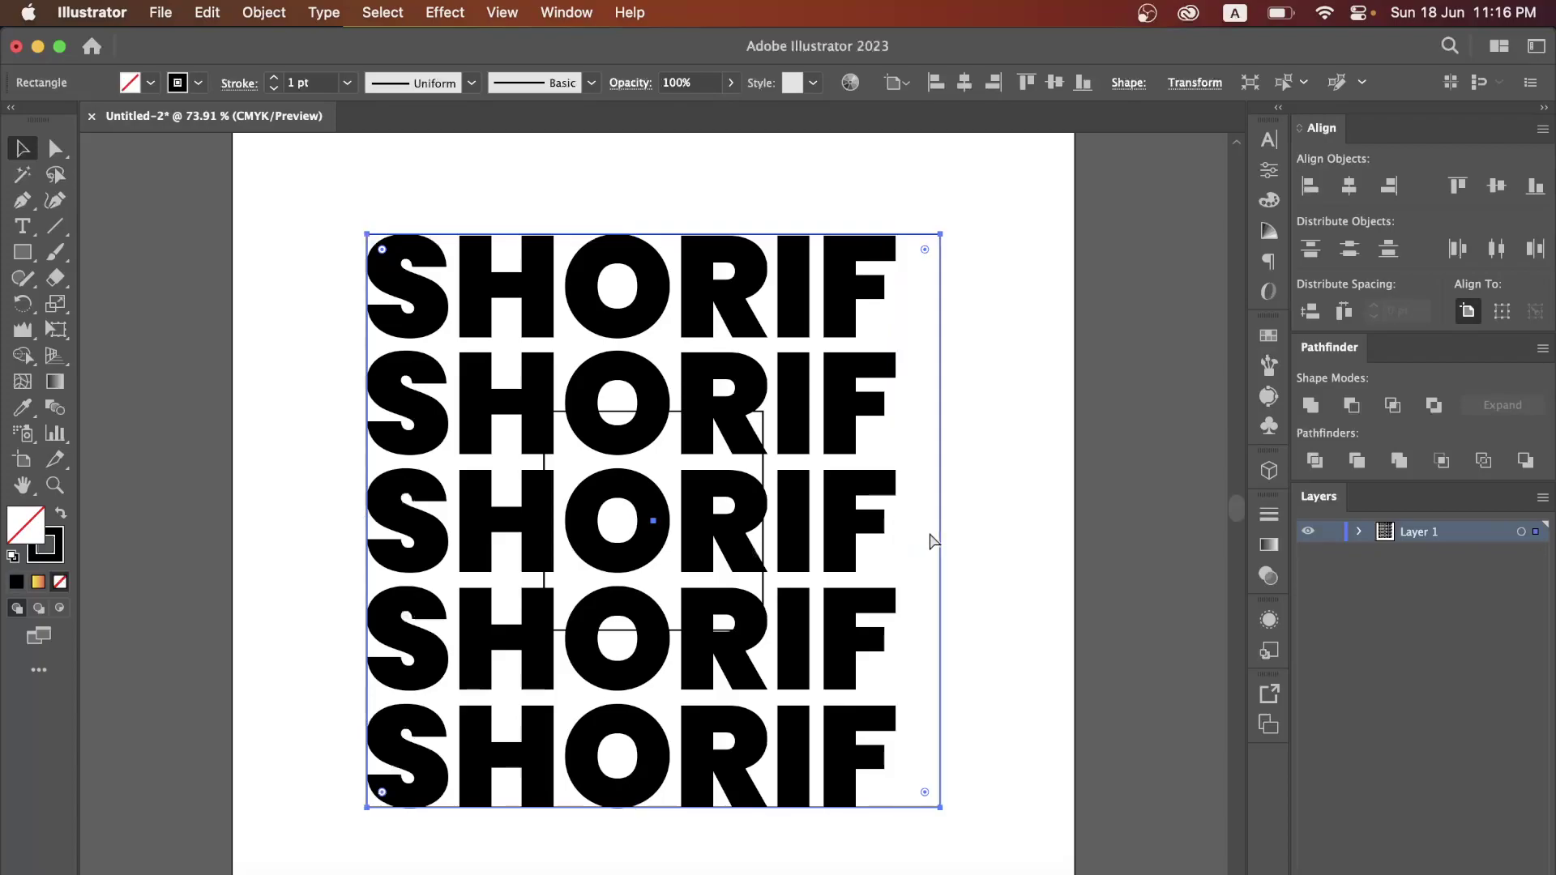
left_click(879, 497)
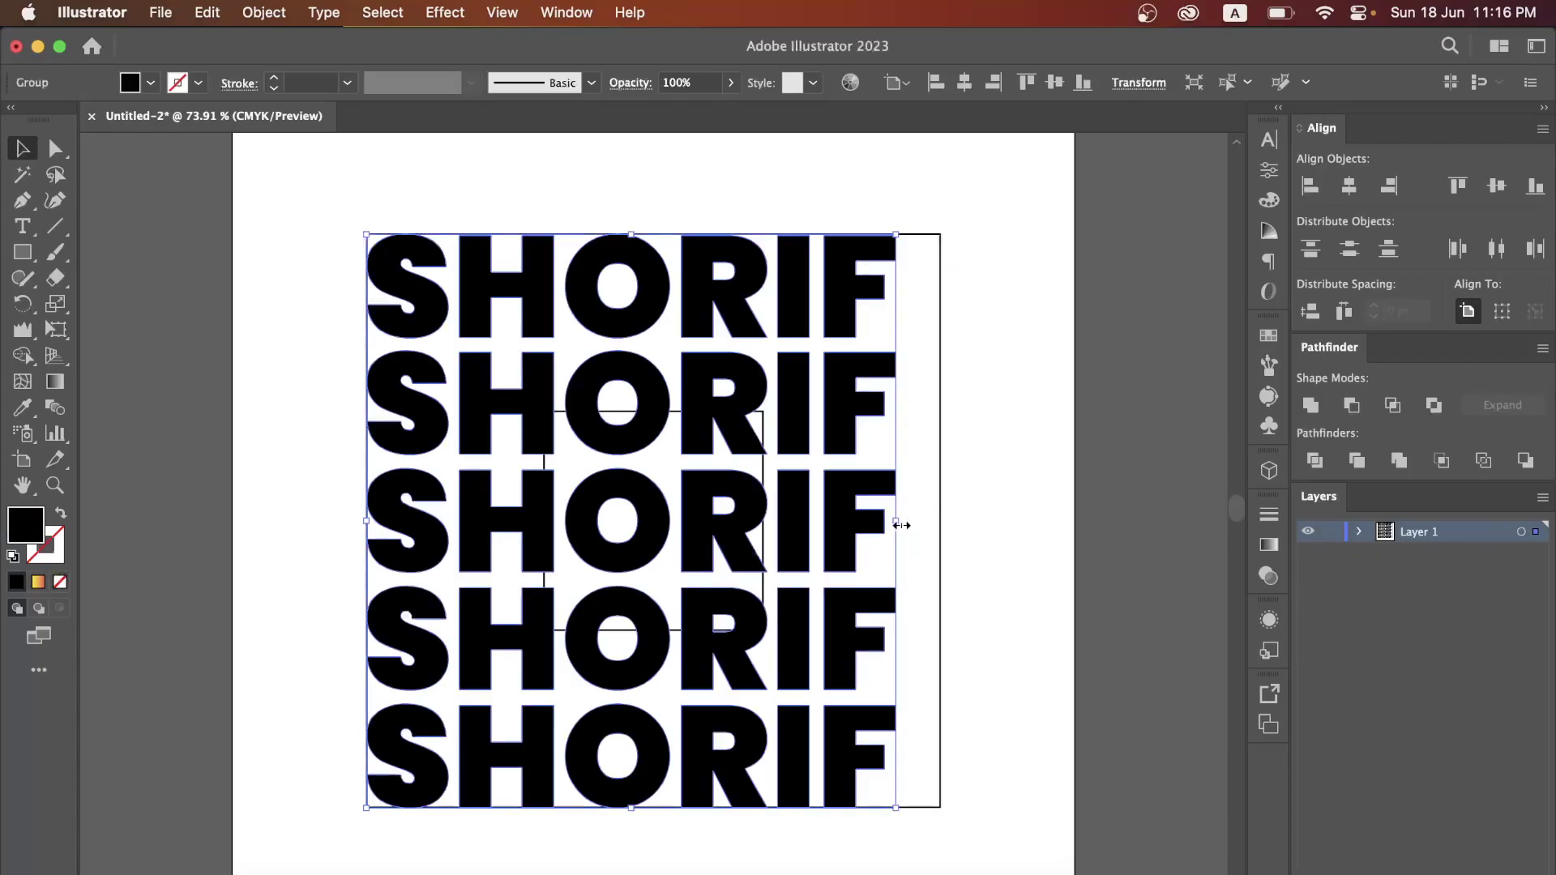
left_click_drag(901, 526, 941, 523)
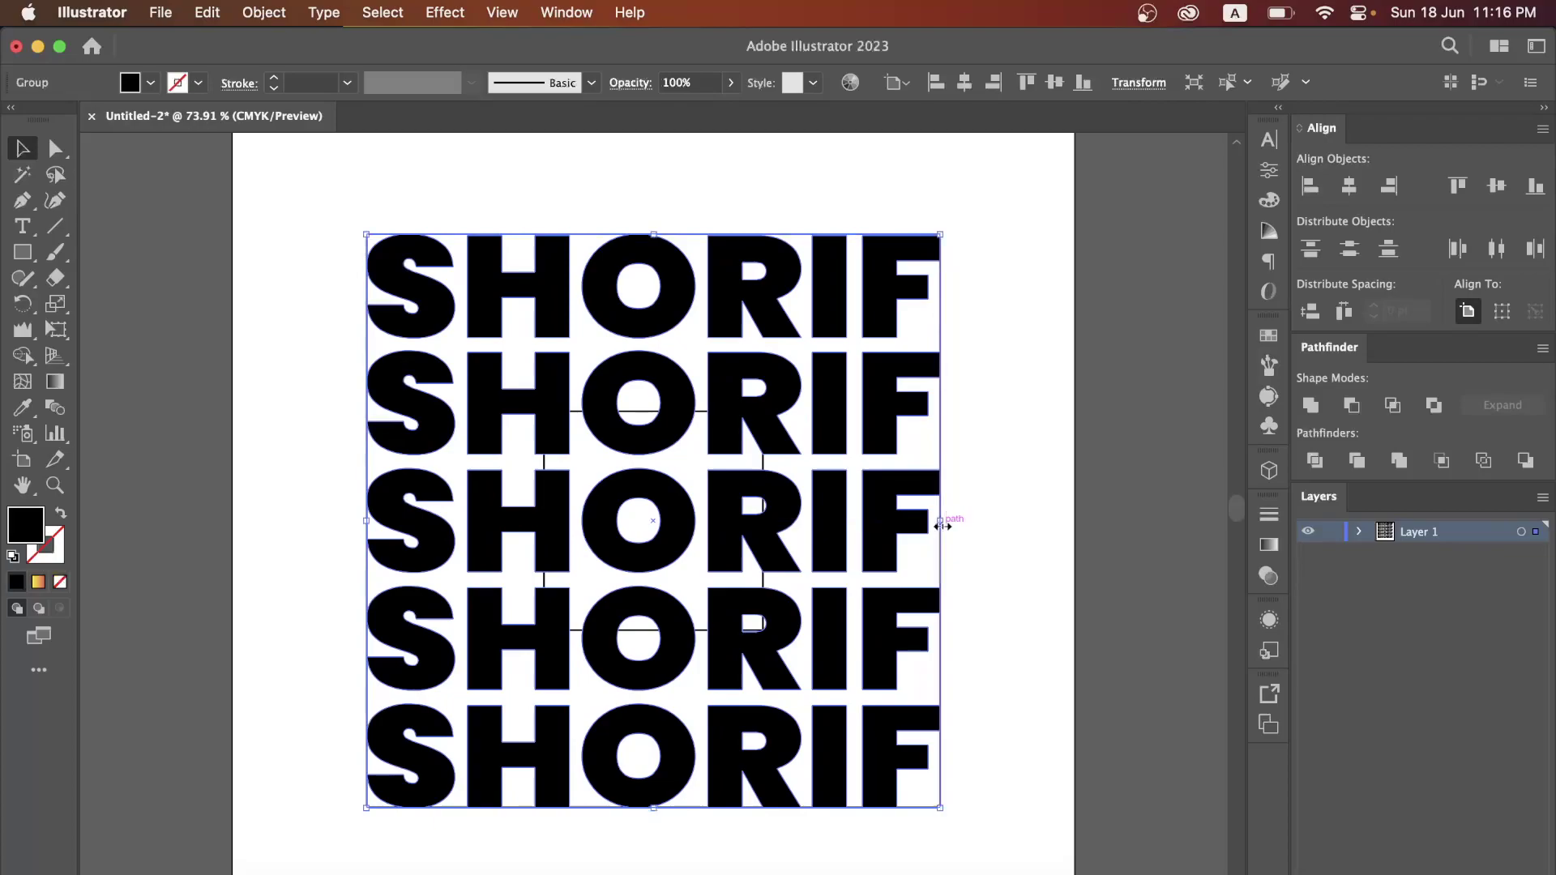
Reselect the SHORIF text group and put Free Transform into Free Distort mode.
left_click(1019, 516)
left_click(837, 549)
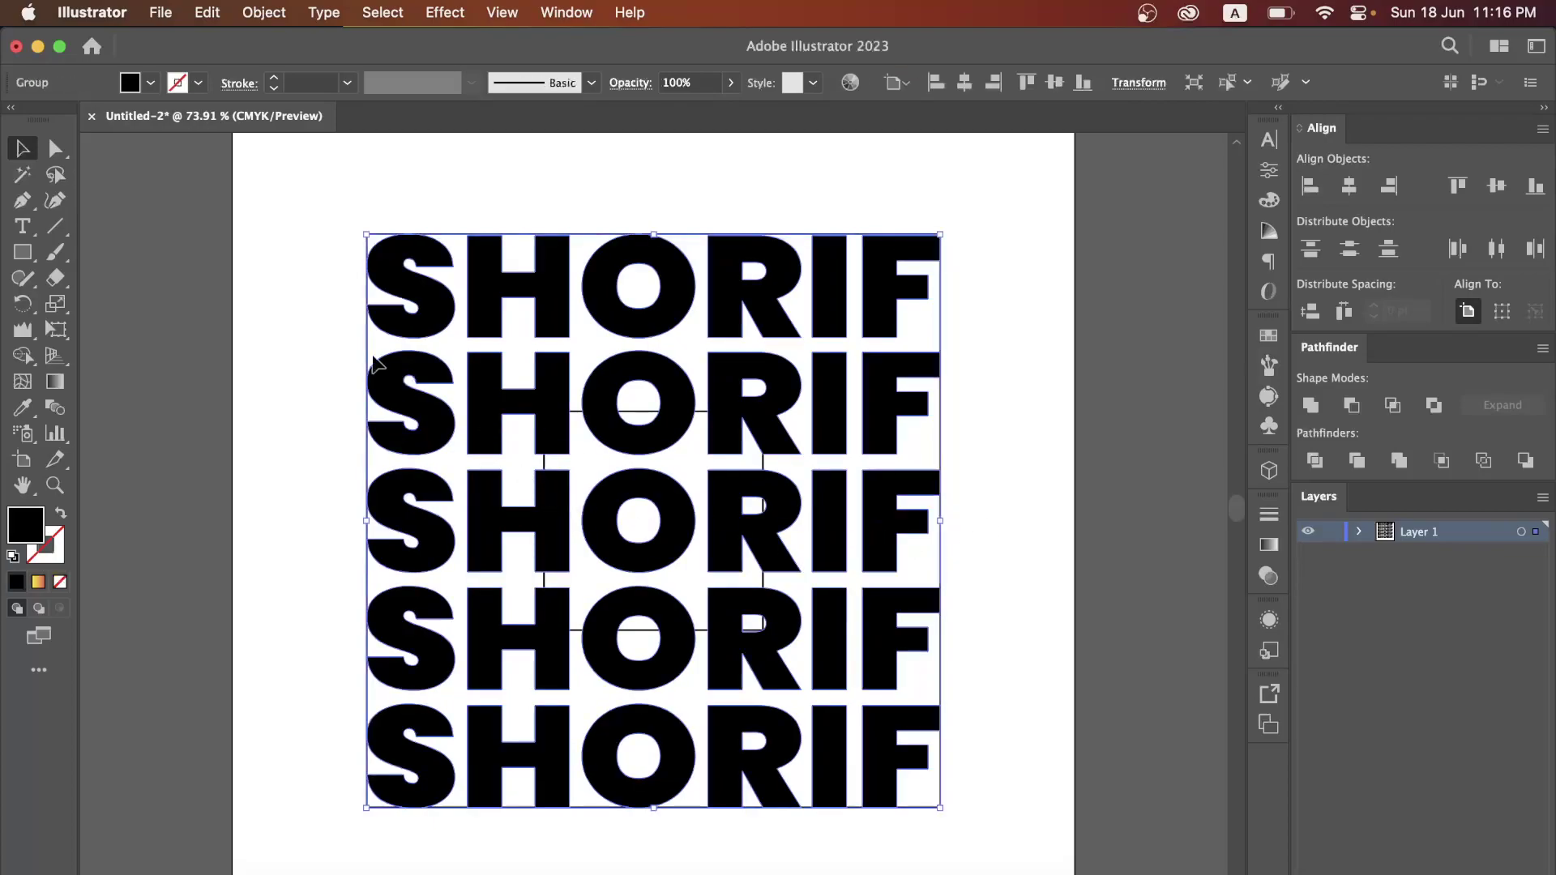
left_click_drag(55, 329, 172, 322)
left_click(154, 324)
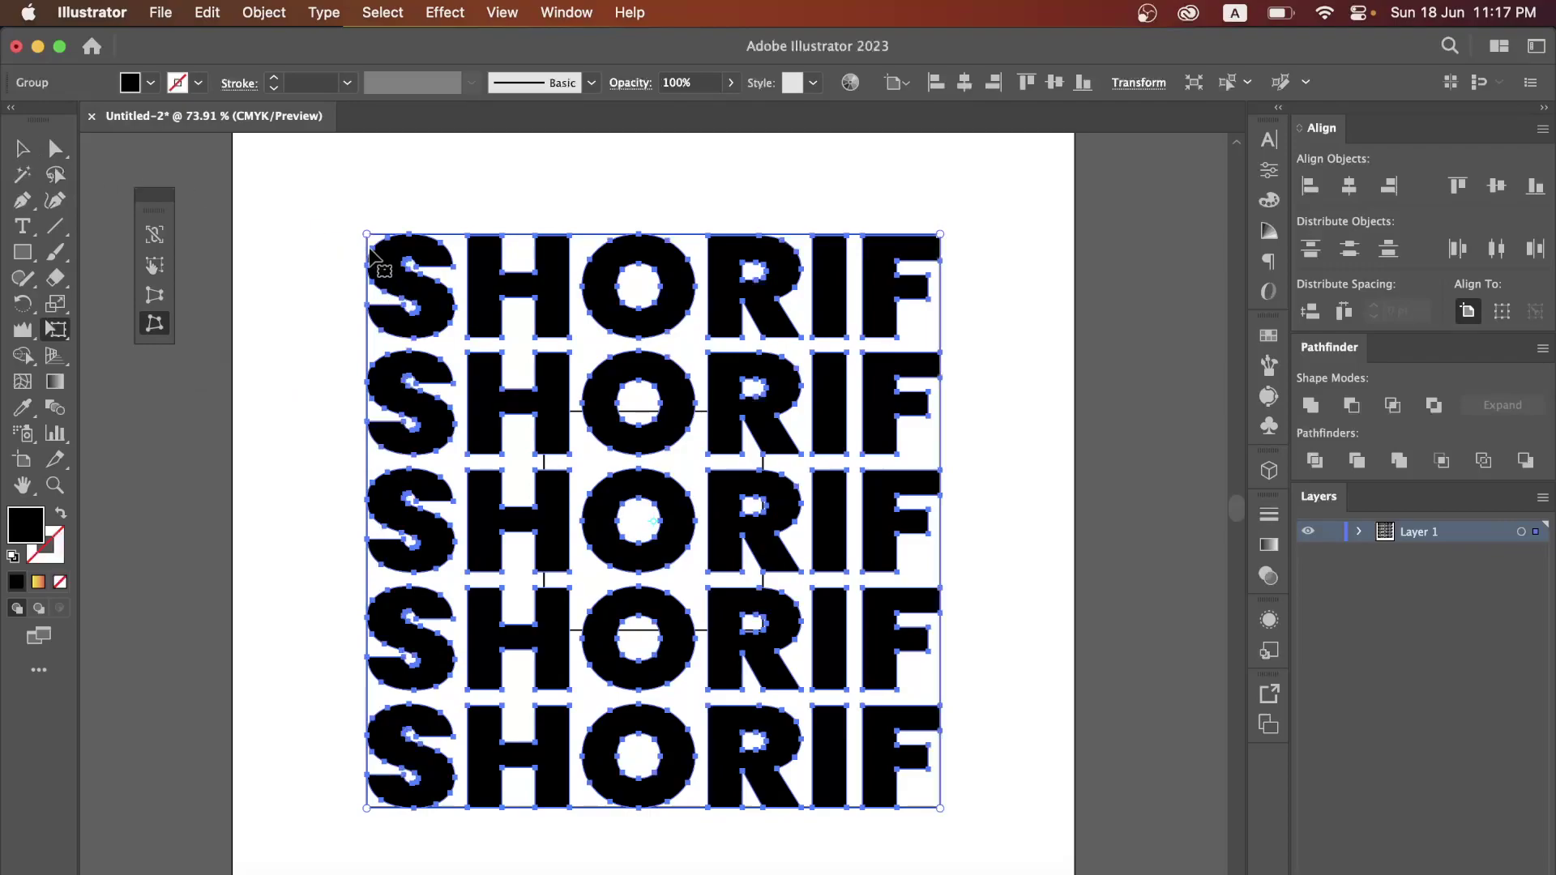
Free-distort the text's top corners down and inward to the inner square's bottom corners.
left_click_drag(368, 235, 545, 629)
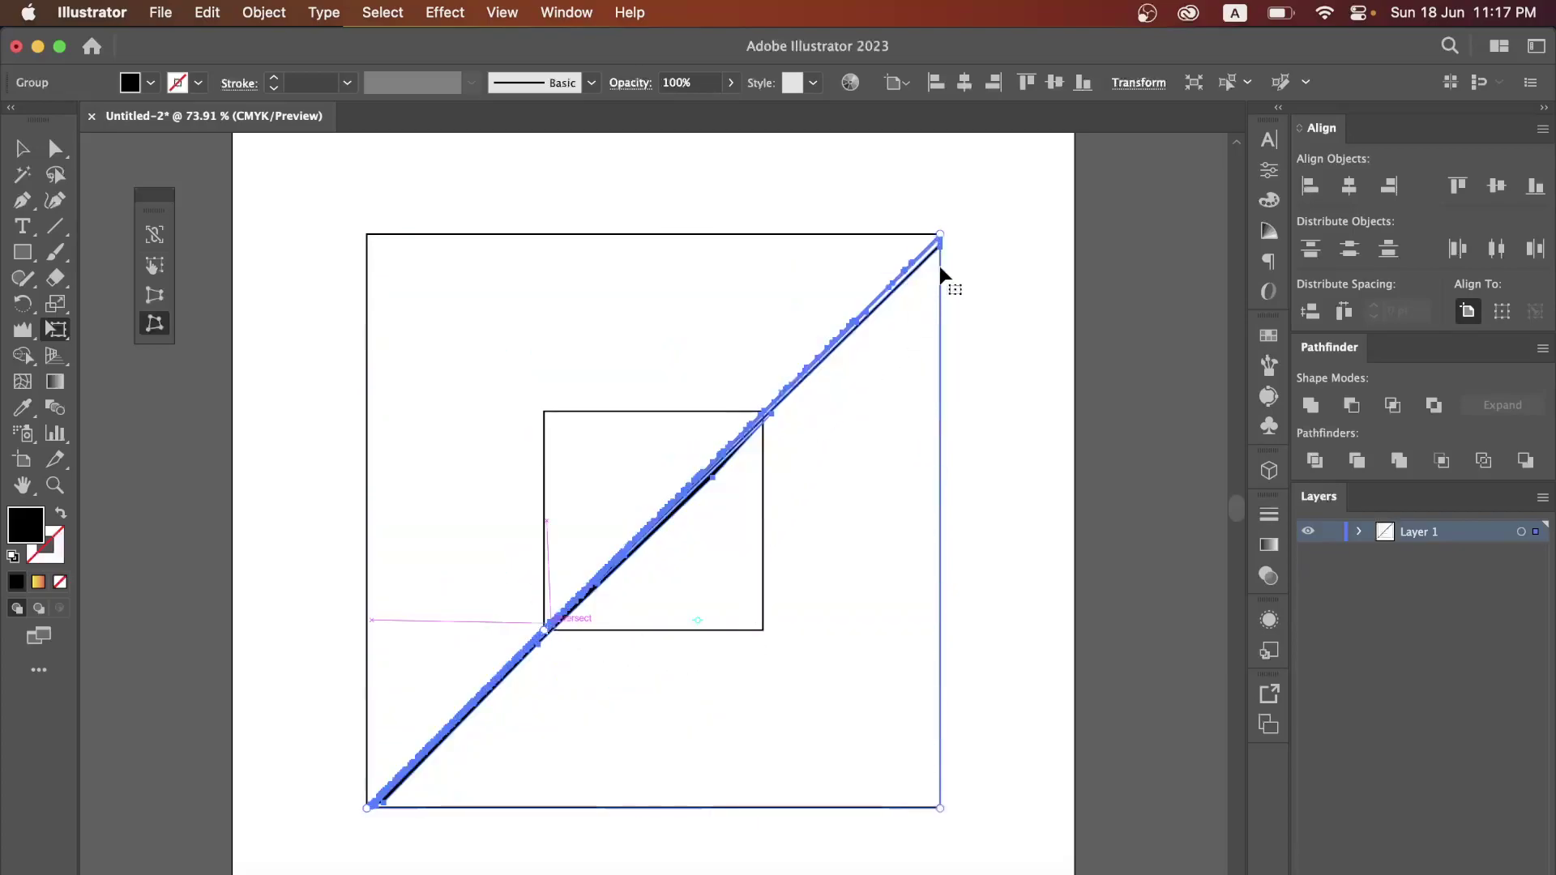
left_click_drag(942, 236, 762, 630)
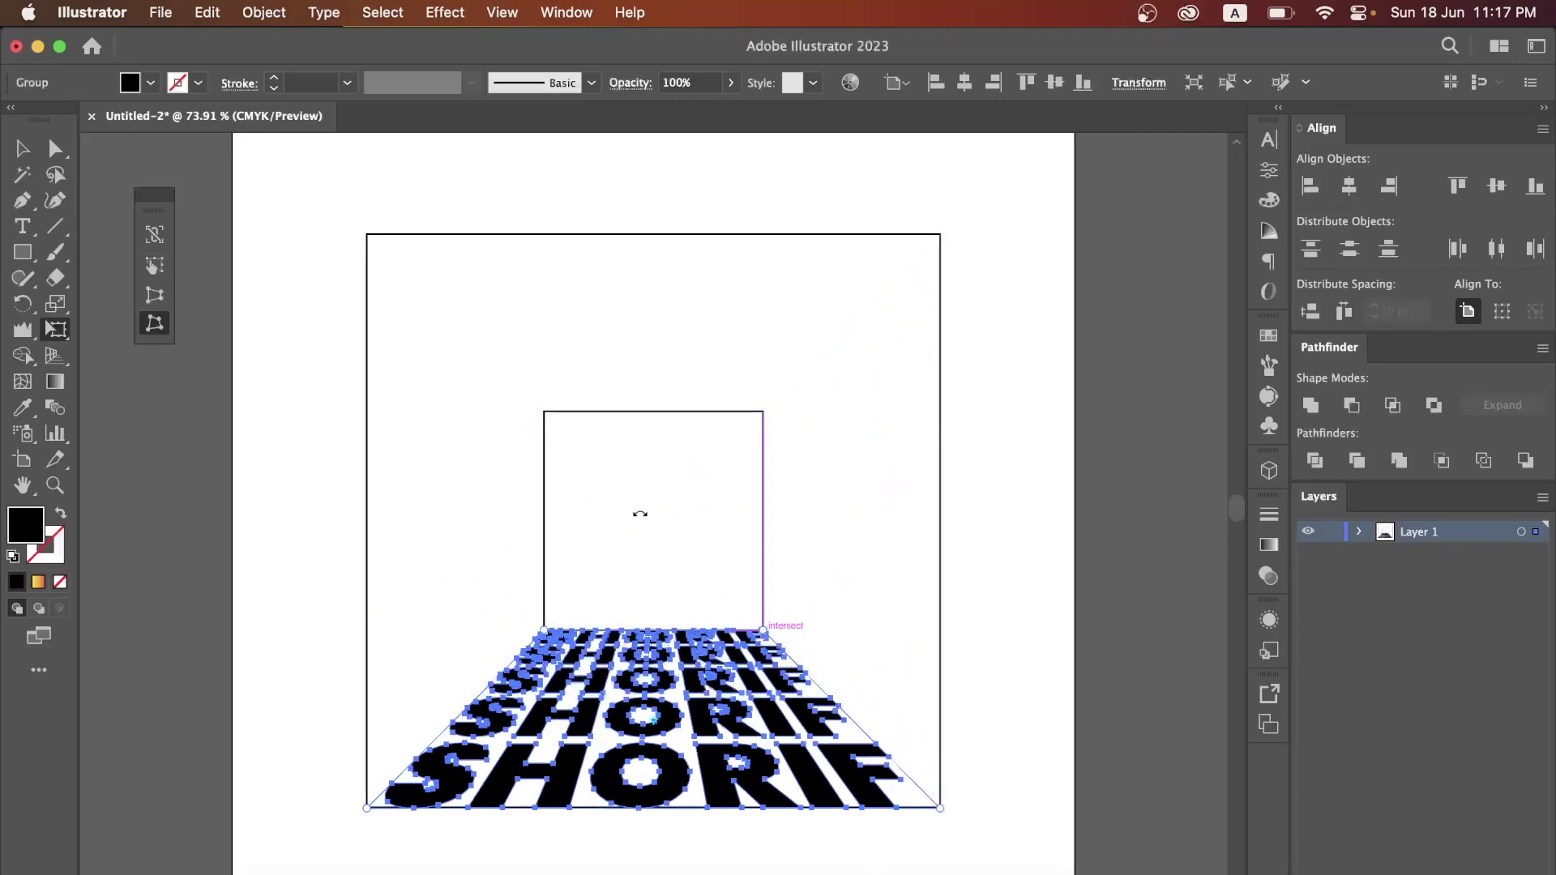
left_click(24, 150)
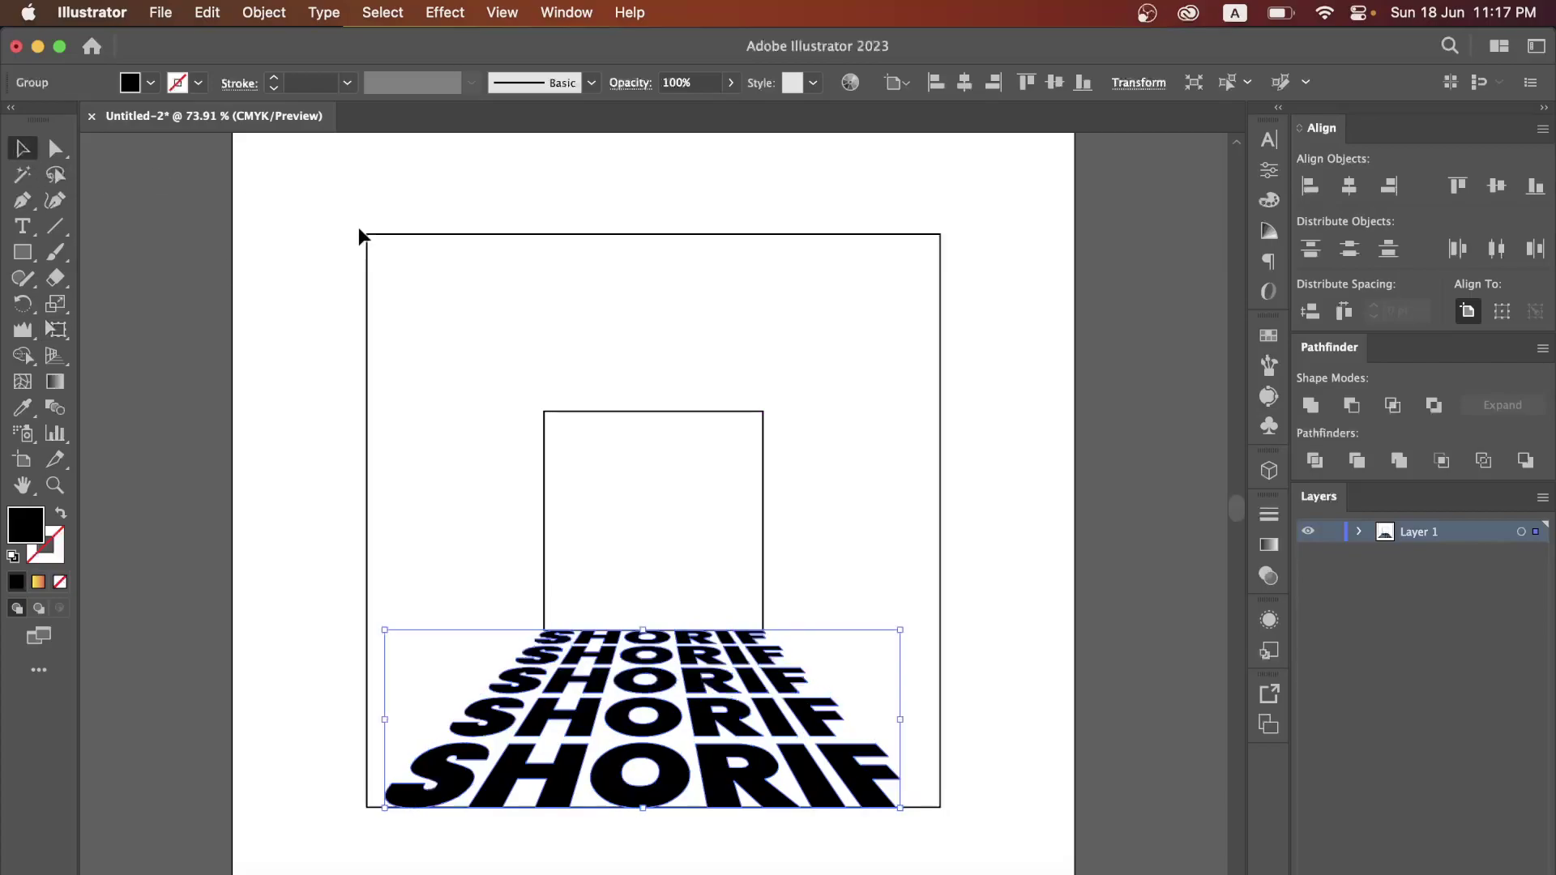
Widen the distorted SHORIF floor text to about 400 pt.
left_click(735, 316)
left_click(847, 758)
left_click_drag(903, 722, 917, 723)
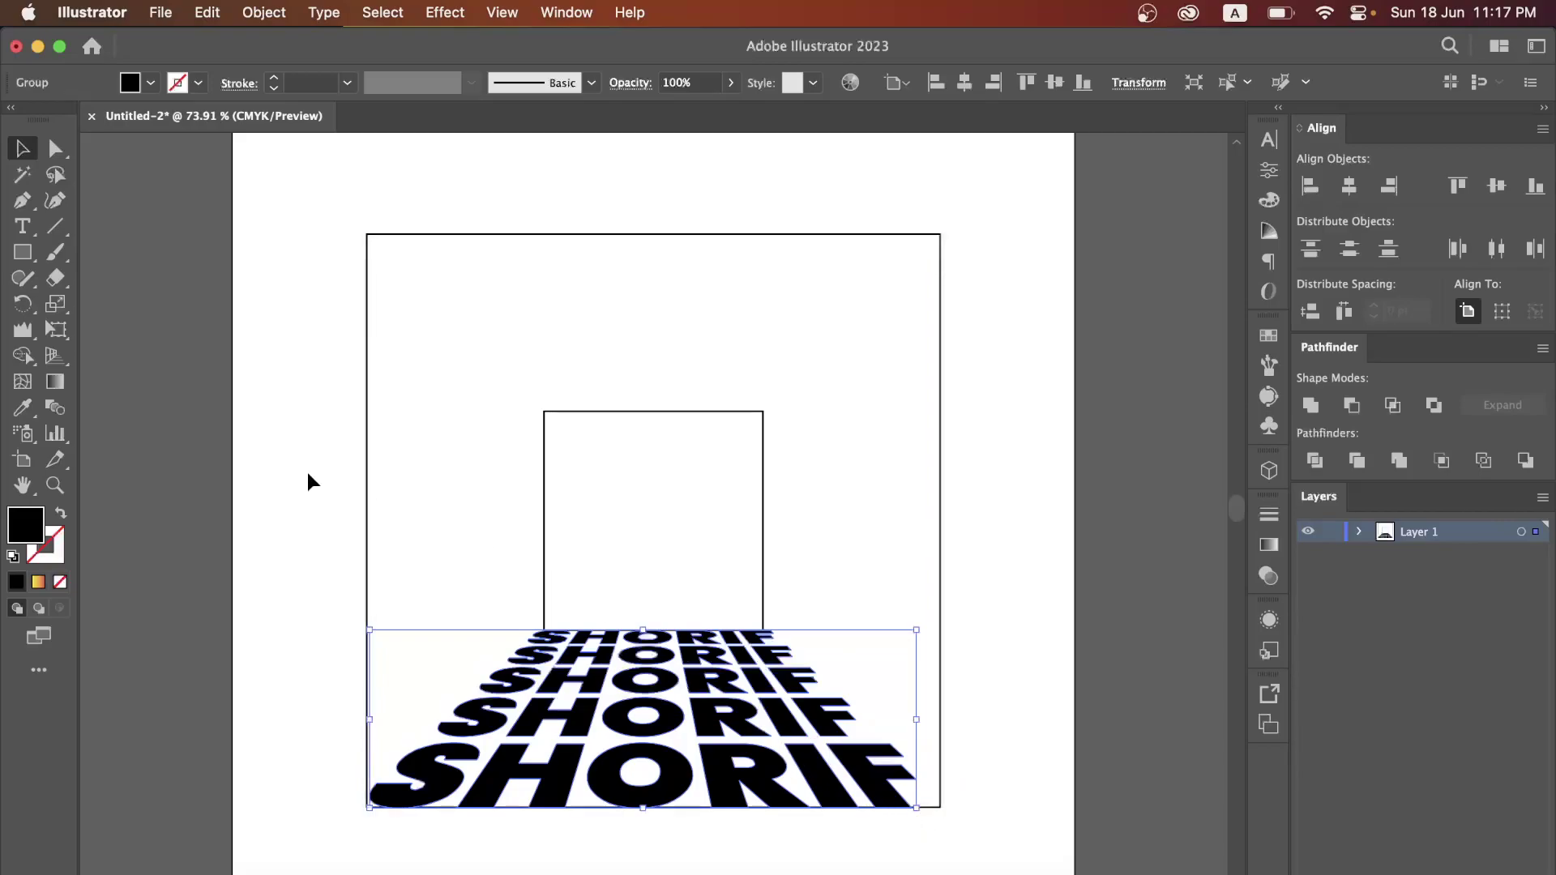
left_click(56, 329)
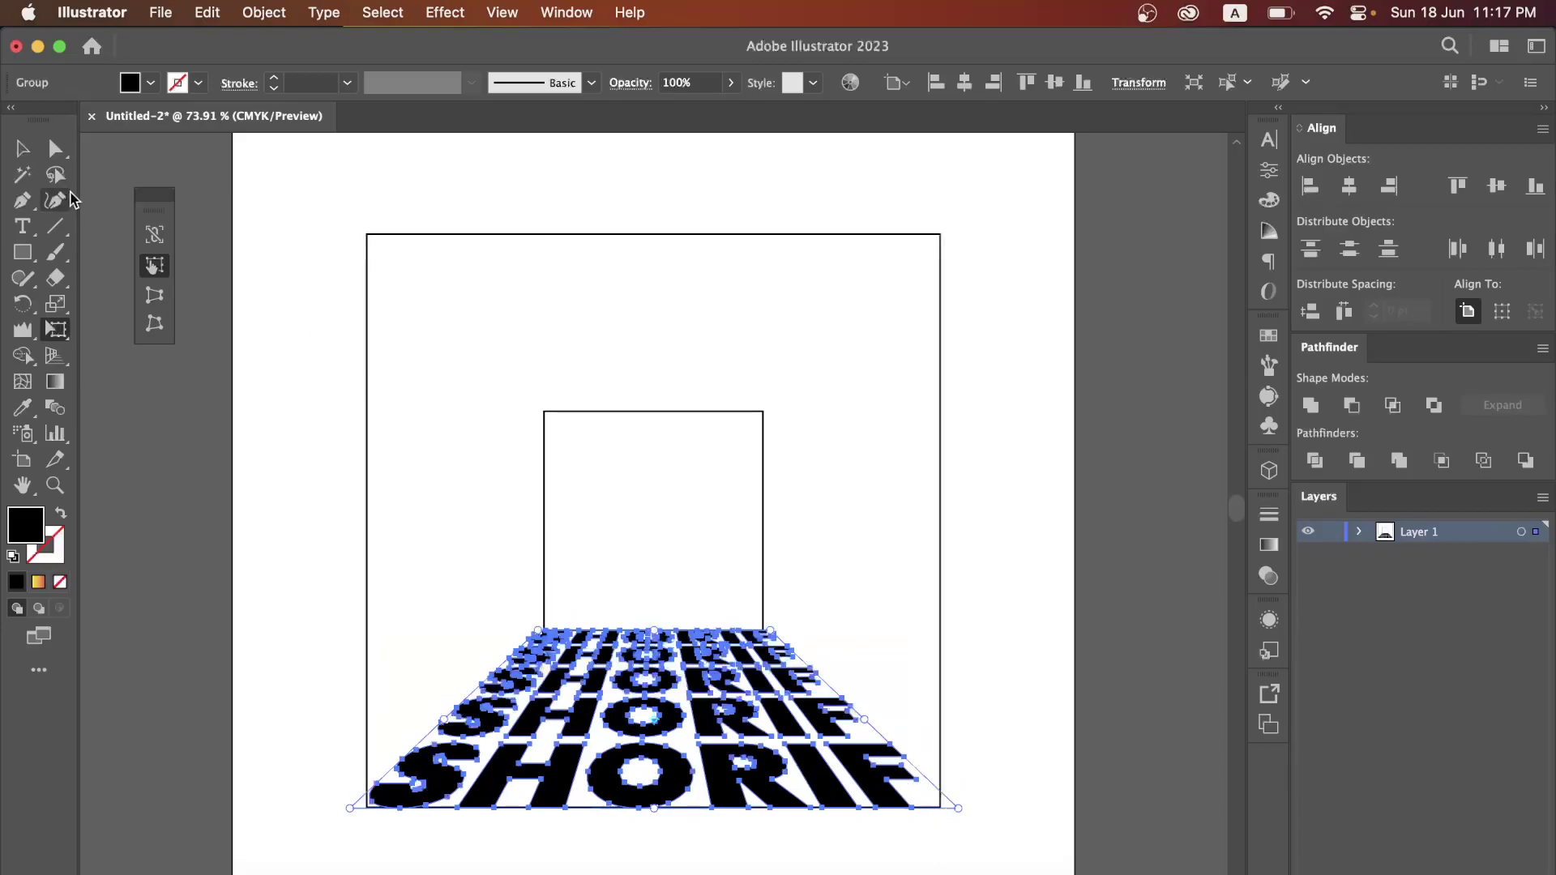
left_click(25, 146)
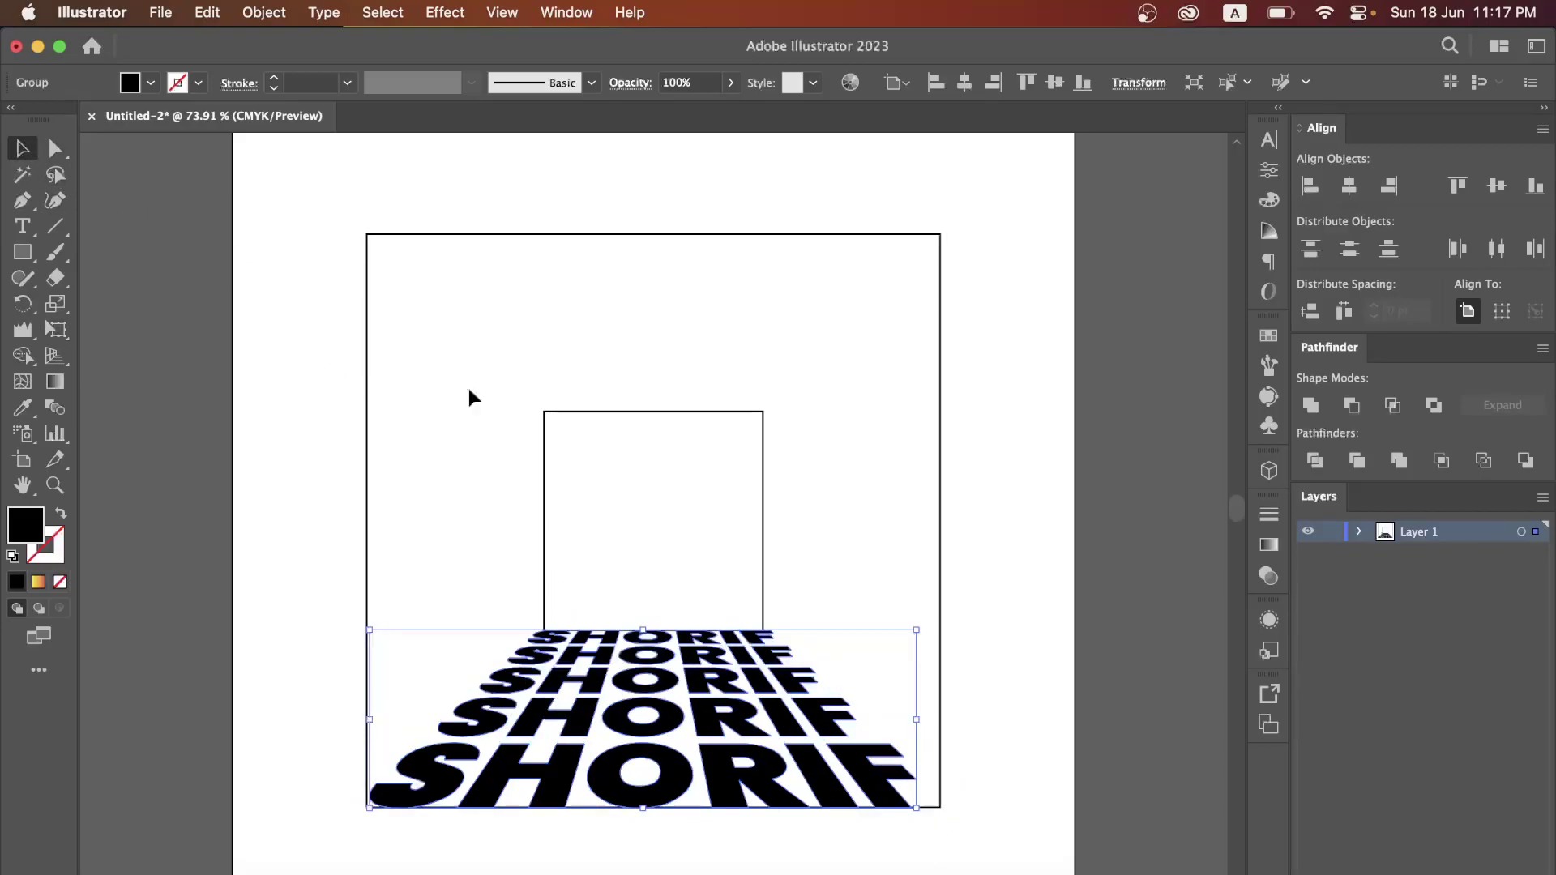
Duplicate the floor text, flip it upside down, and fit it along the top as a ceiling.
left_click(1069, 693)
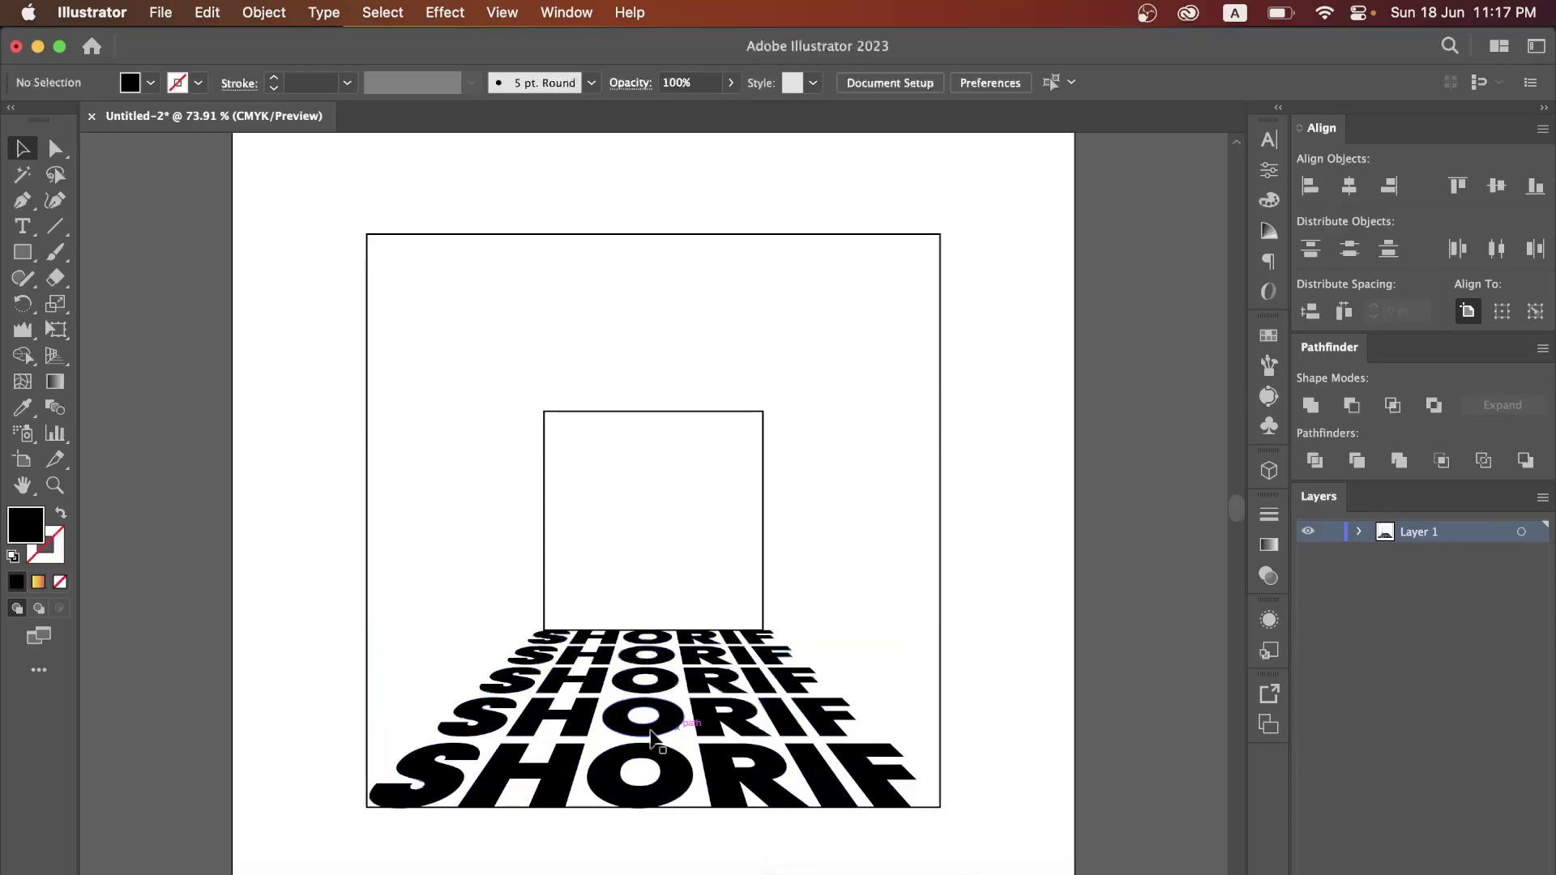
left_click_drag(624, 721, 790, 451, "alt")
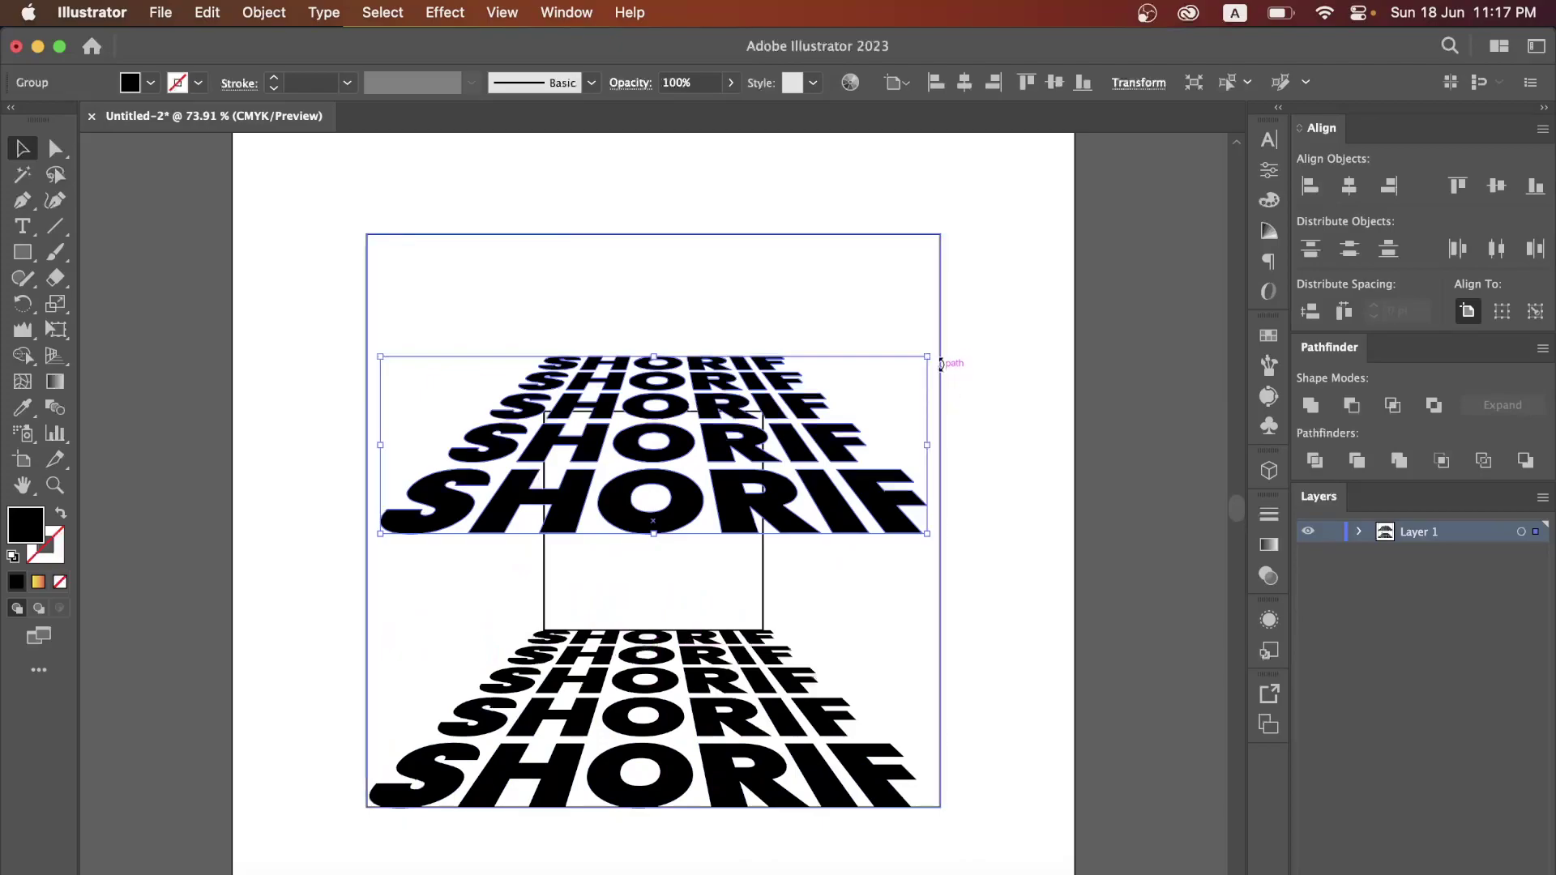
left_click_drag(932, 352, 542, 504)
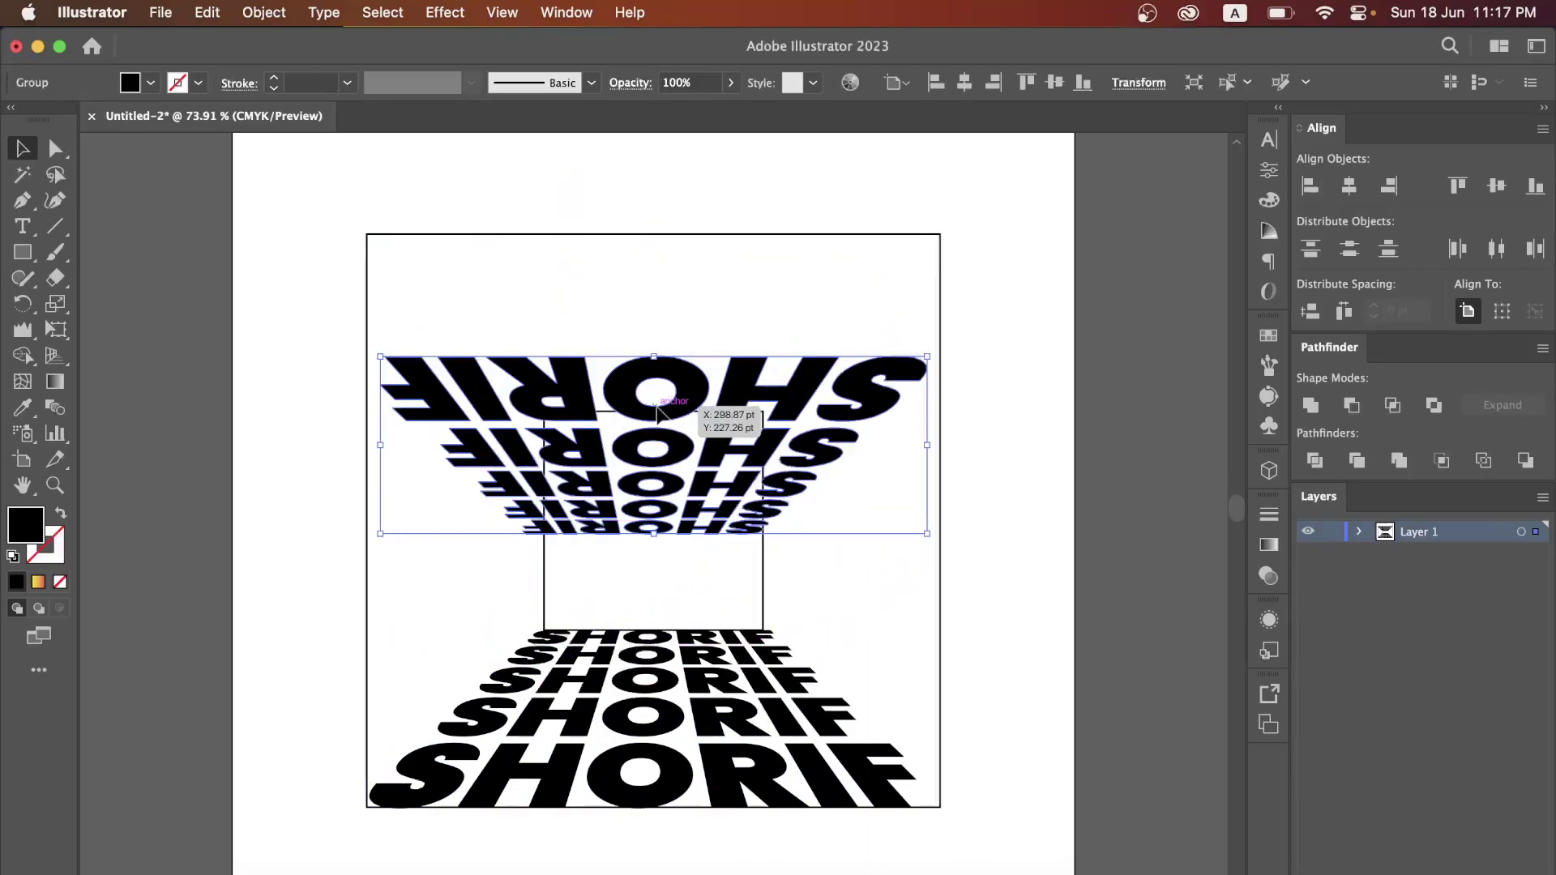
left_click_drag(657, 409, 647, 285)
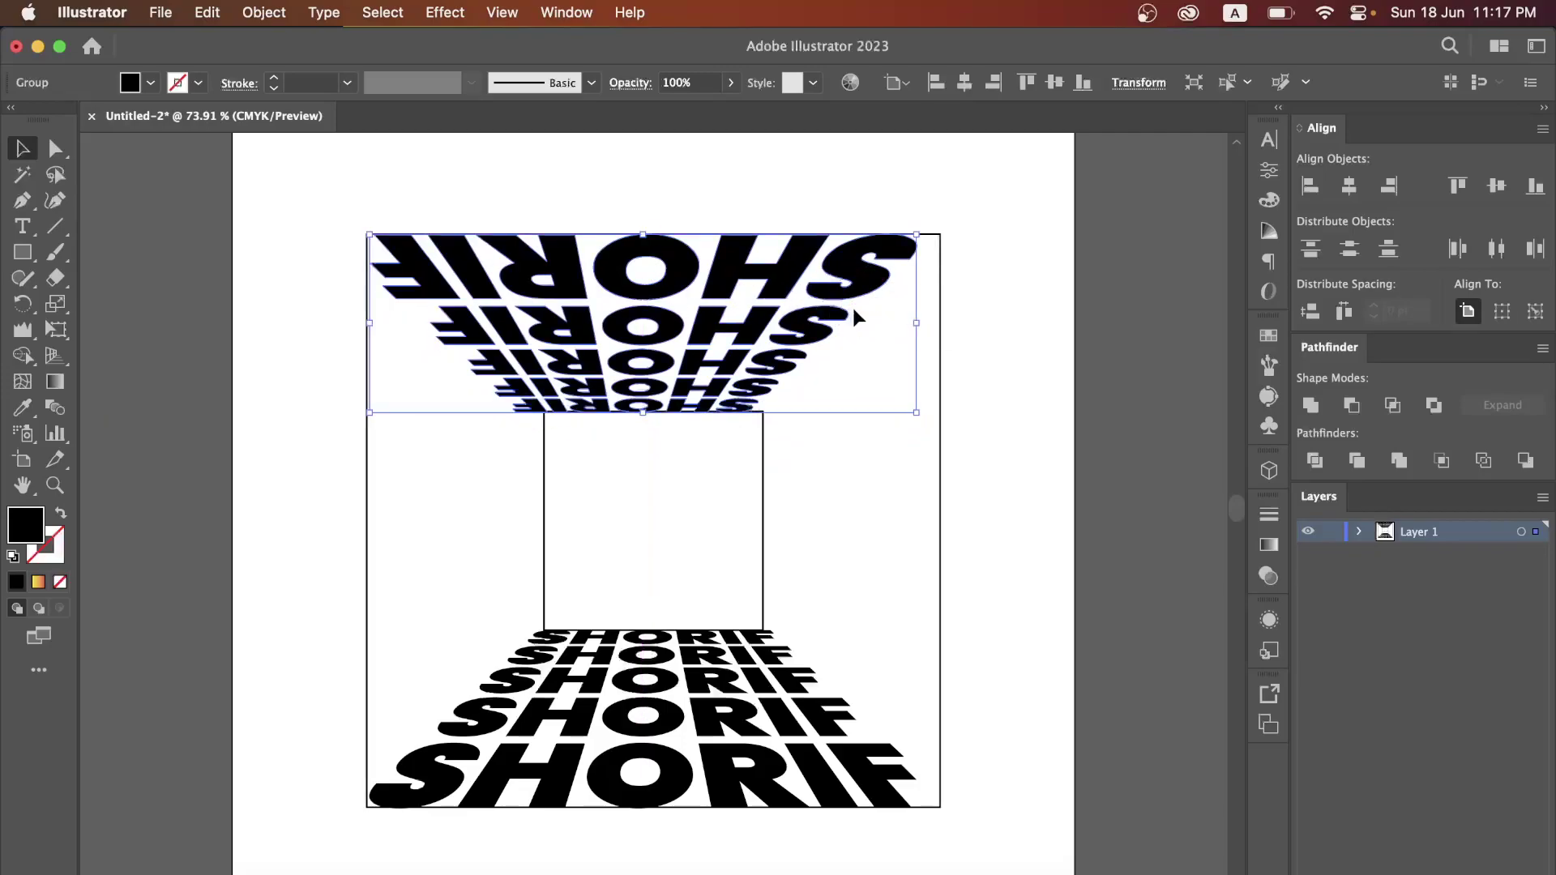
left_click_drag(921, 325, 938, 325)
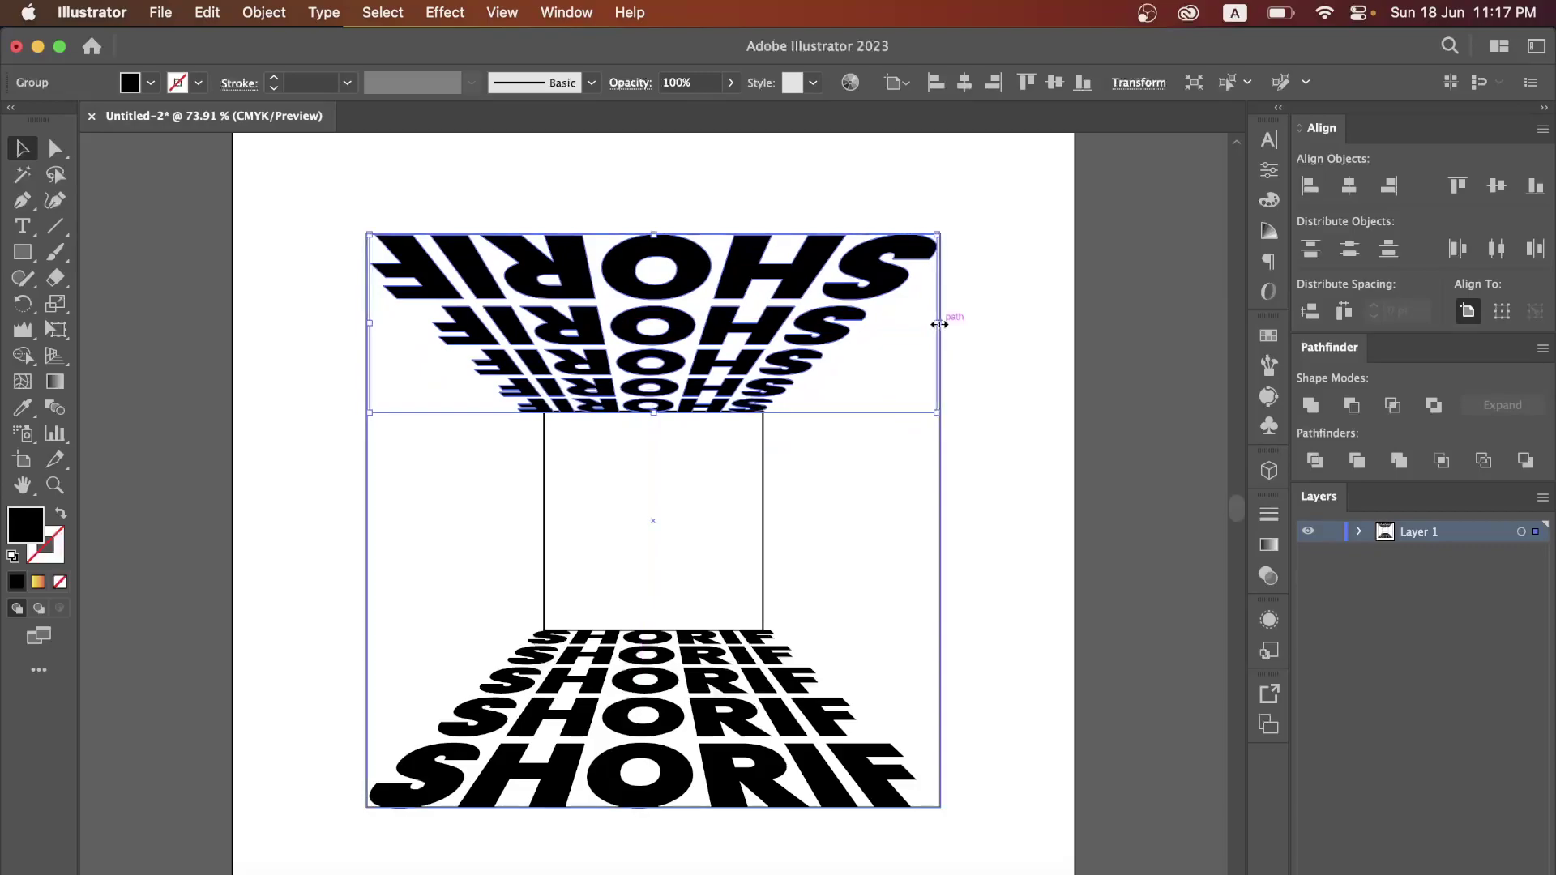
Select the ceiling and floor groups, making the ceiling the key object.
left_click(1039, 347)
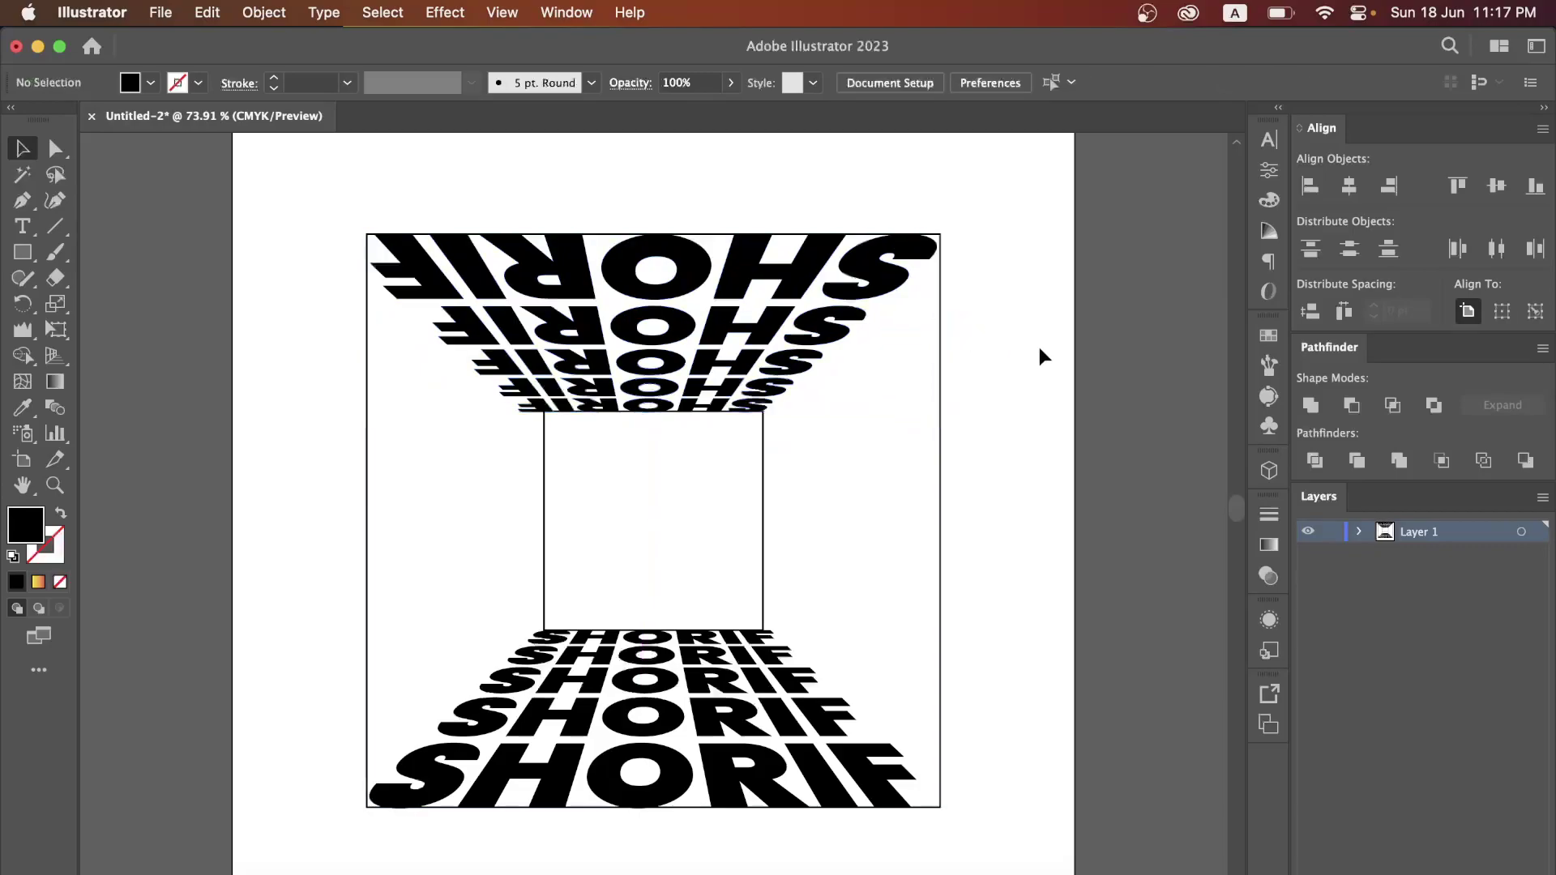
left_click(669, 365)
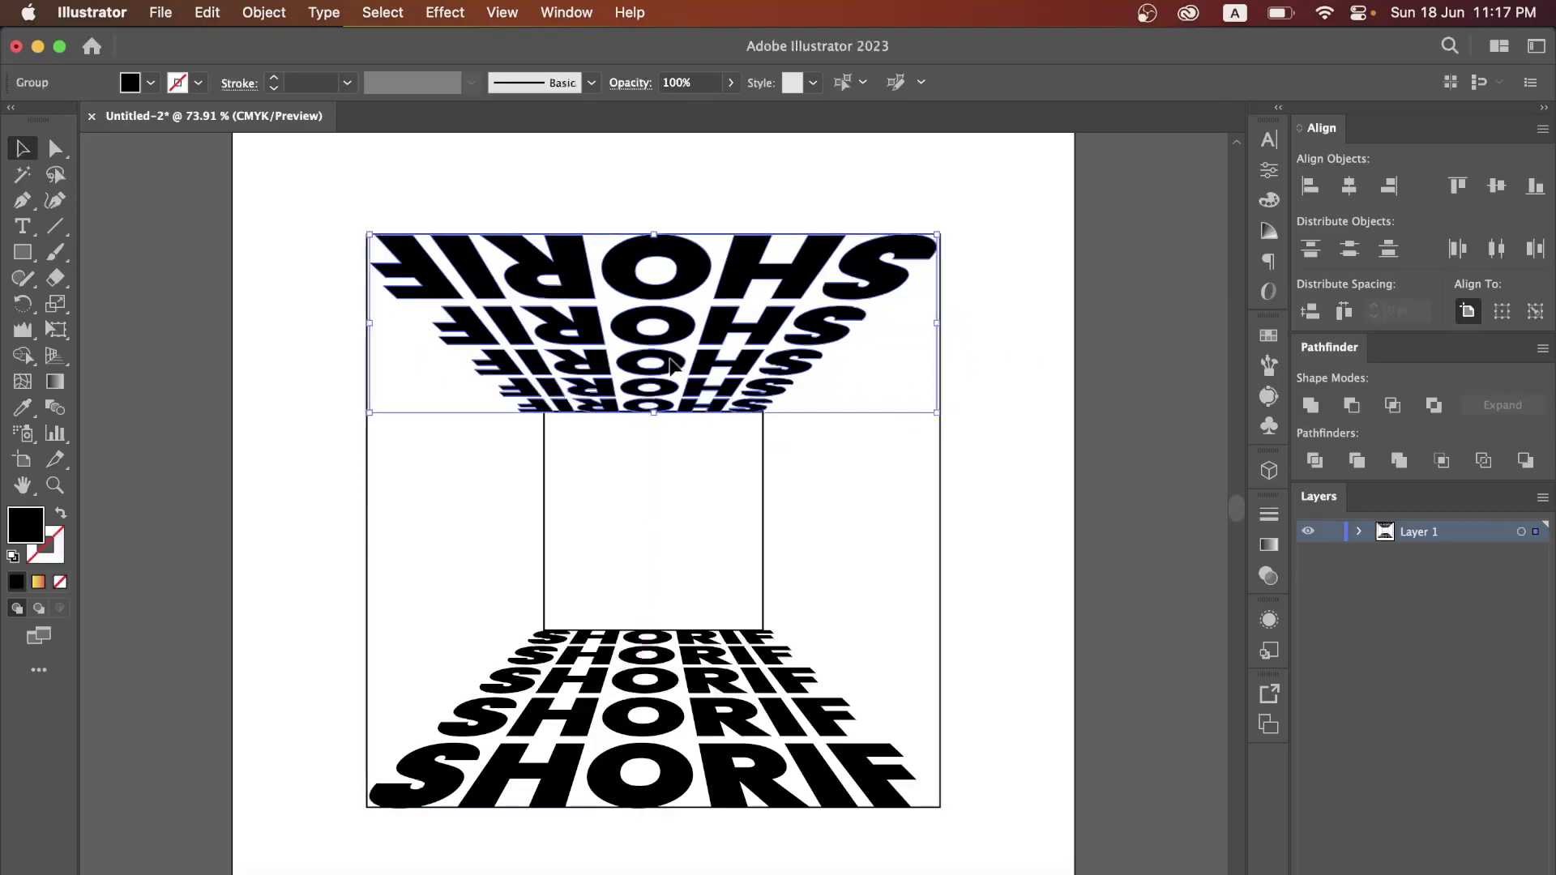
left_click(652, 661, "shift")
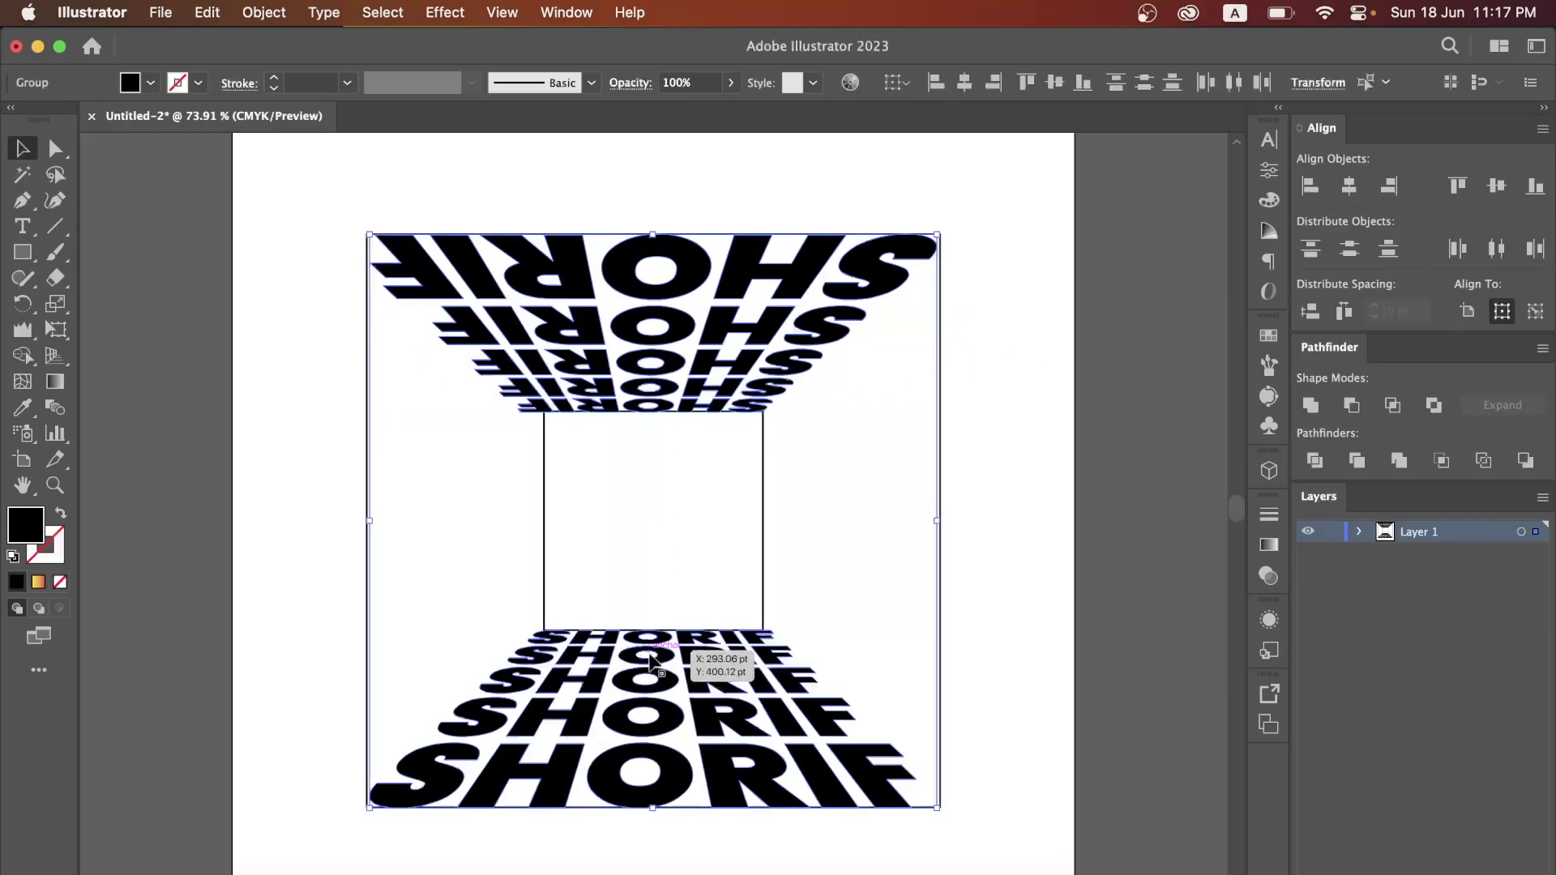
left_click(774, 276)
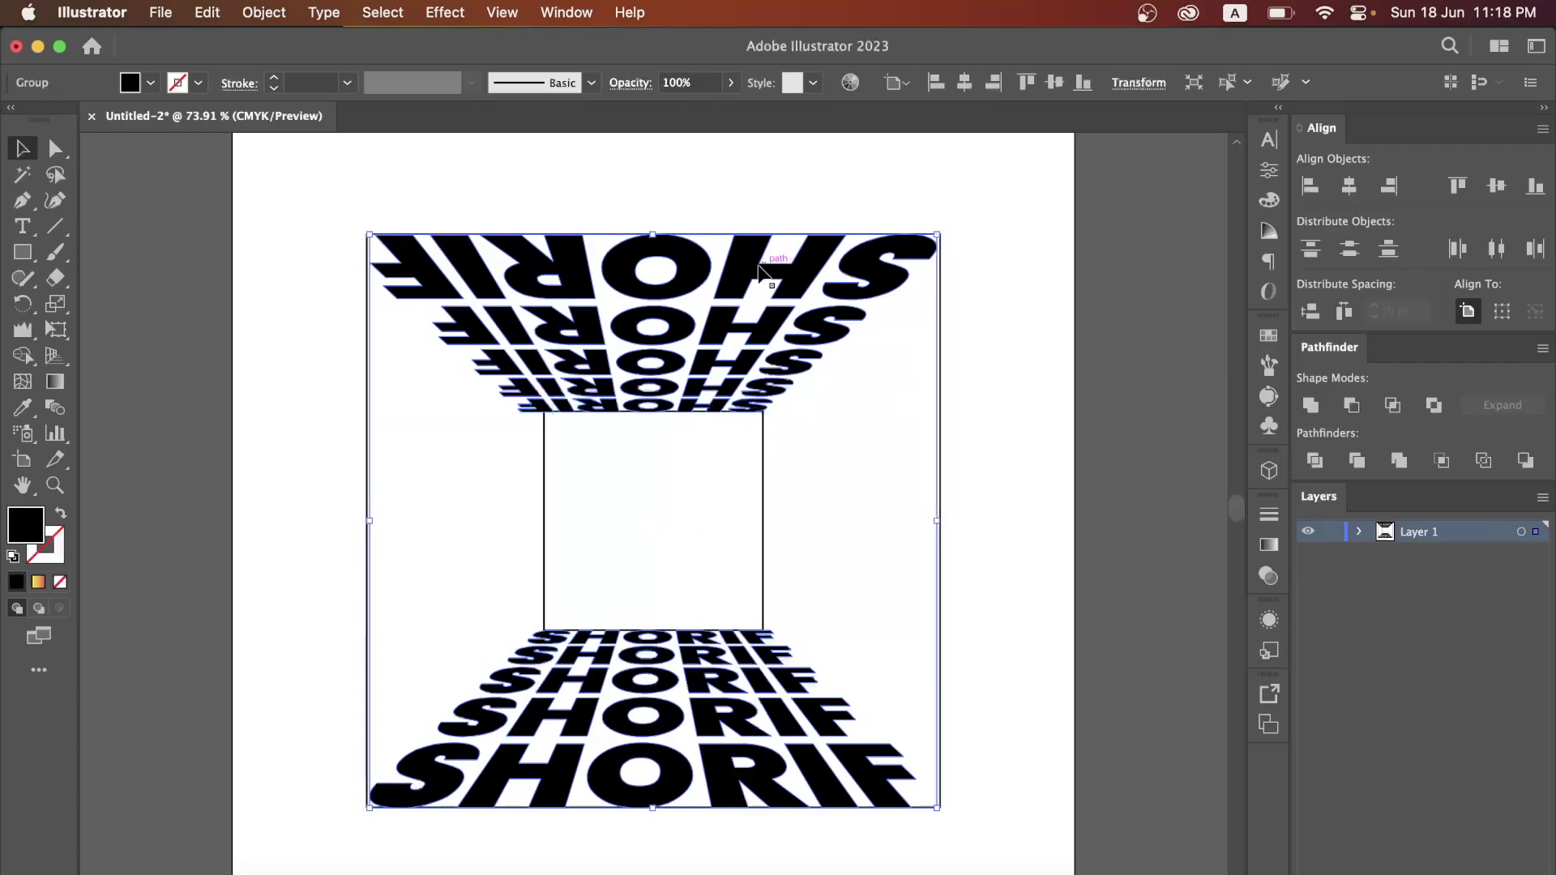
Copy the ceiling and floor text, rotate it sideways, and set it in as side walls.
left_click_drag(776, 269, 922, 285, "alt")
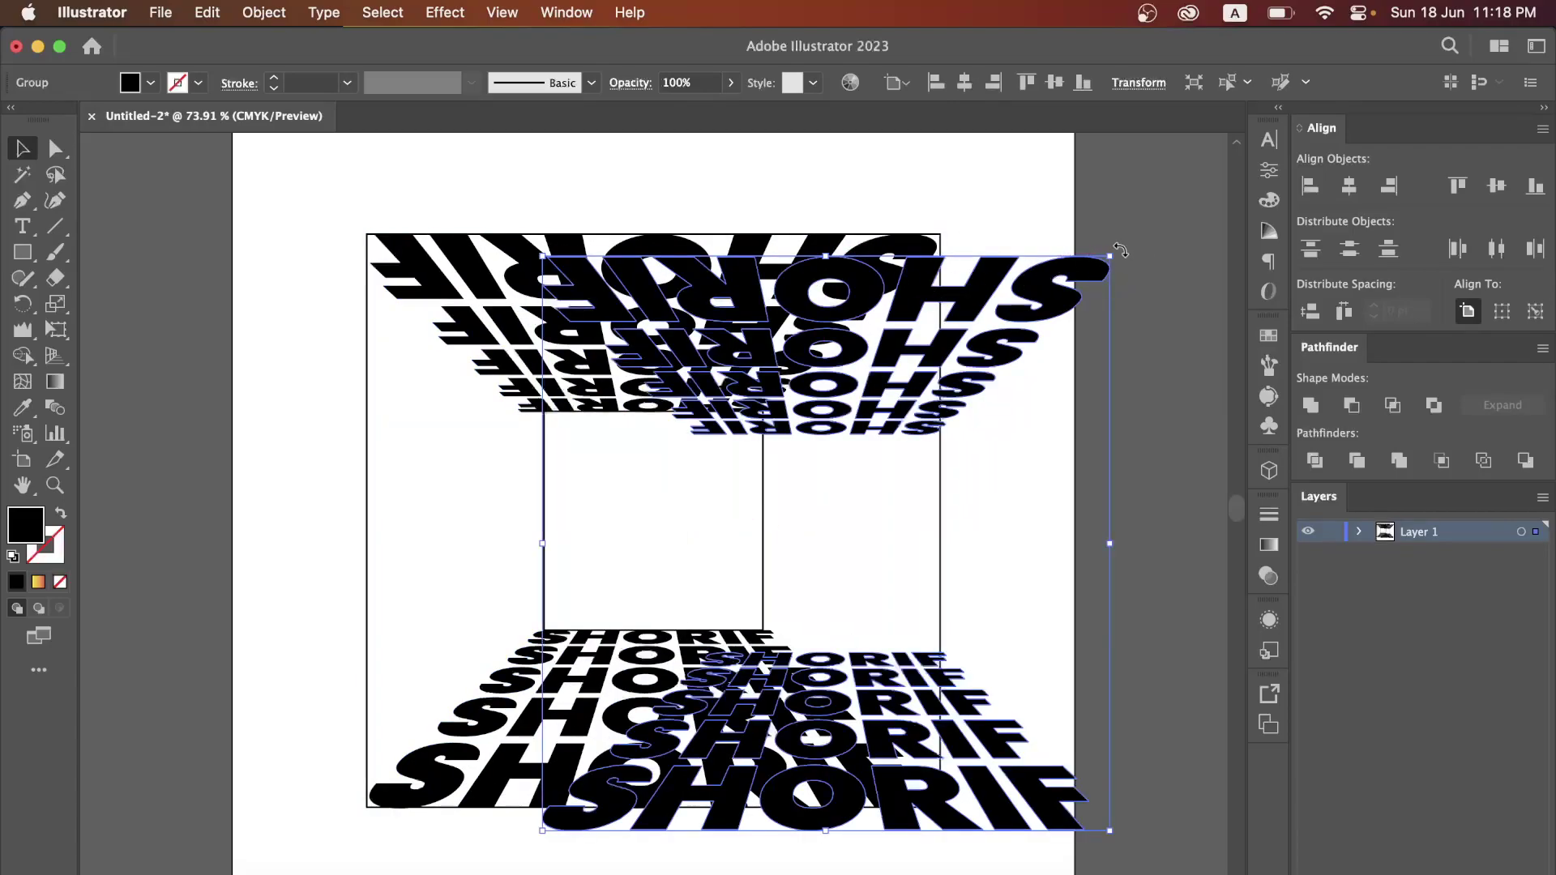
left_click_drag(1121, 252, 1036, 671)
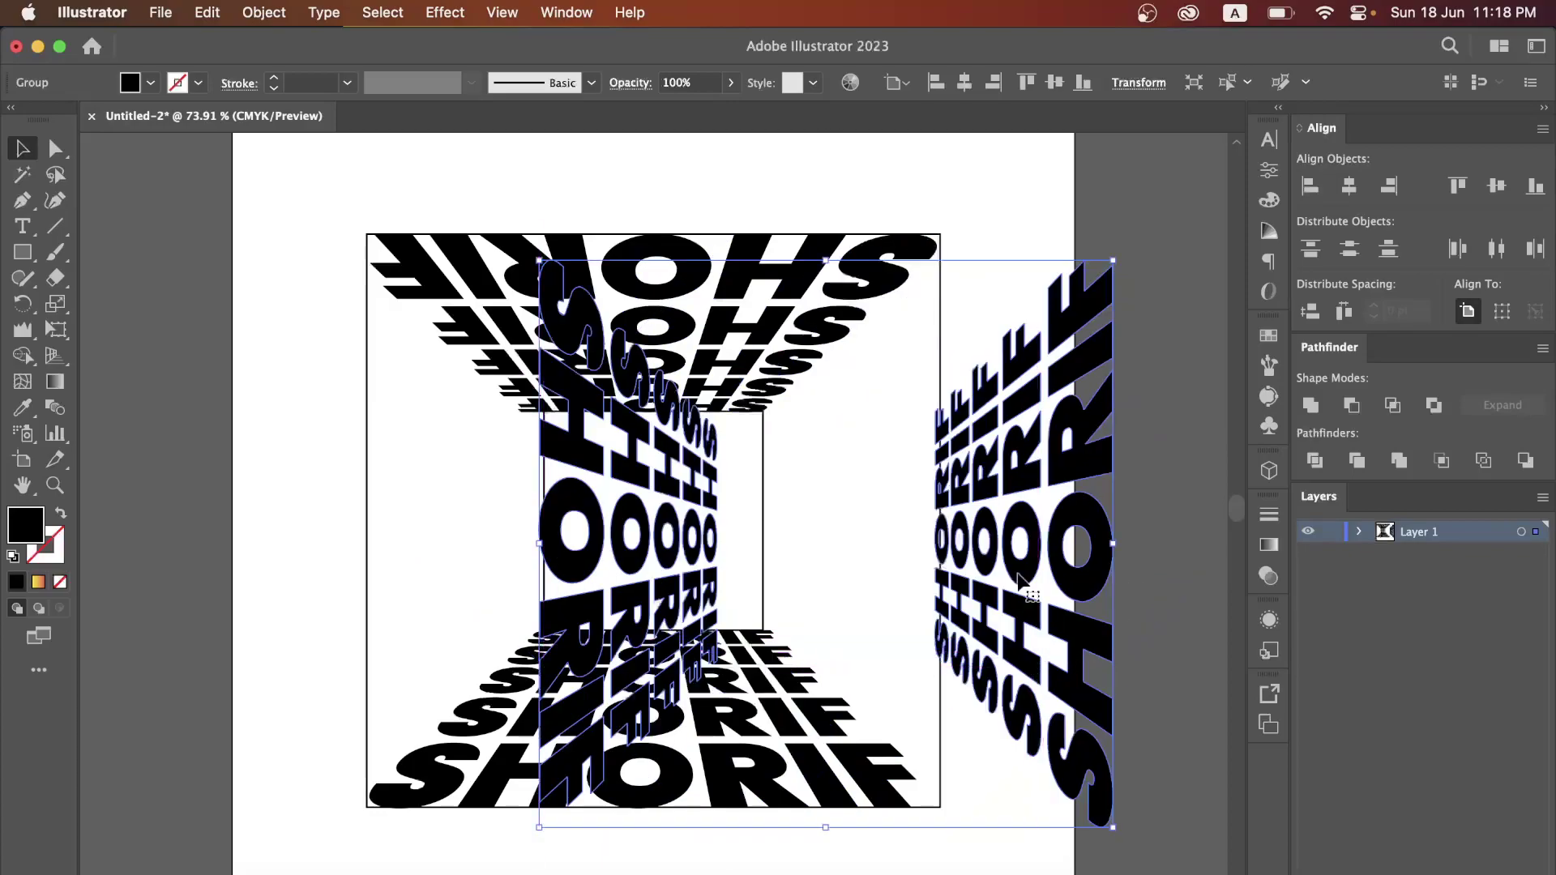
left_click_drag(981, 547, 811, 540)
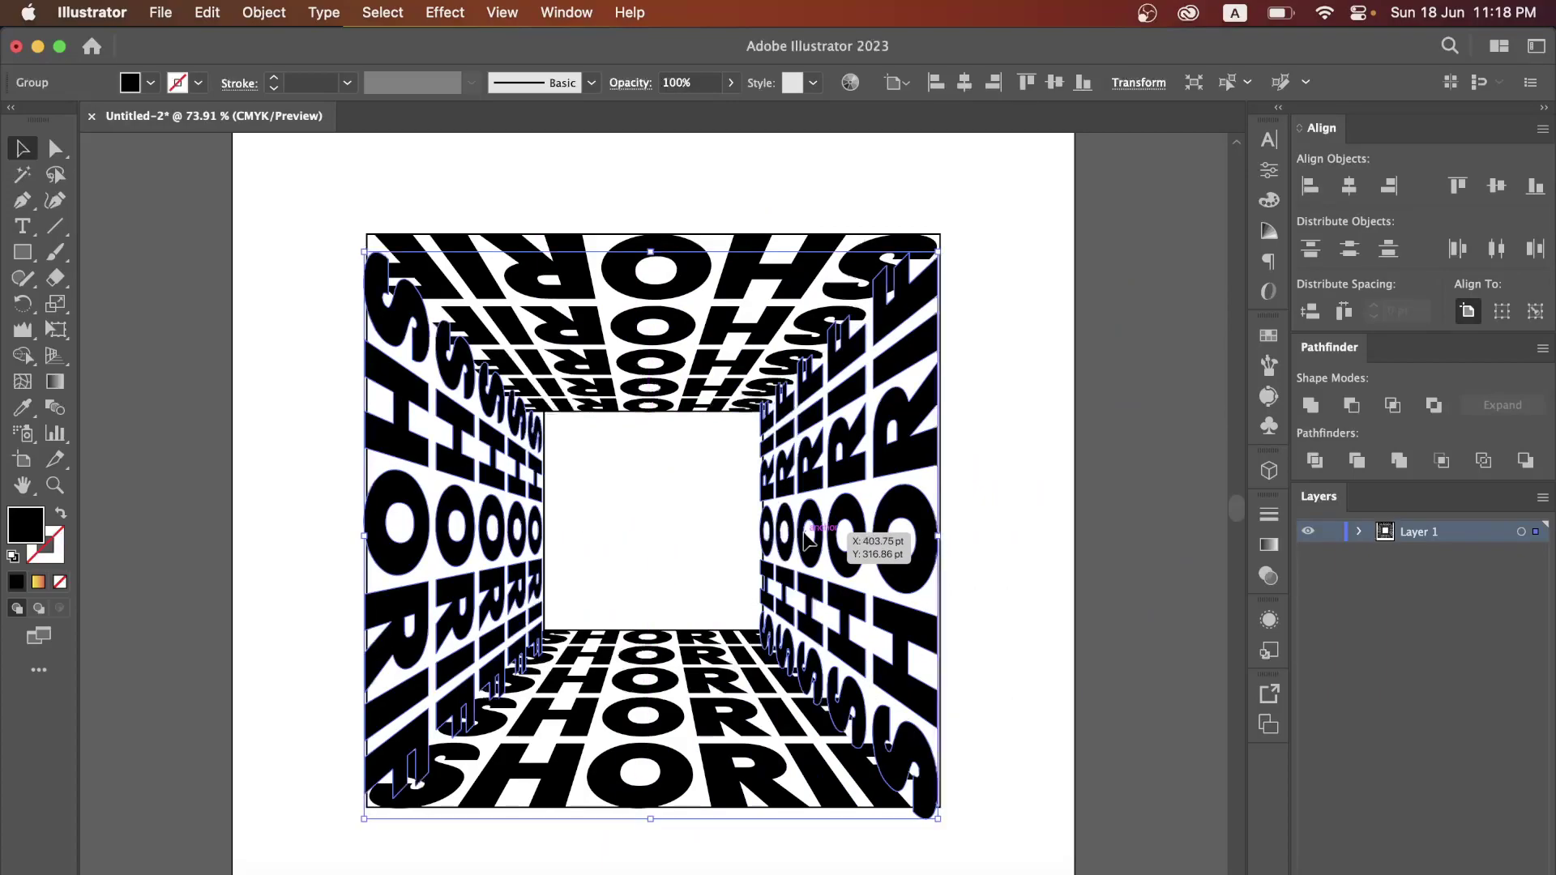
left_click(995, 567)
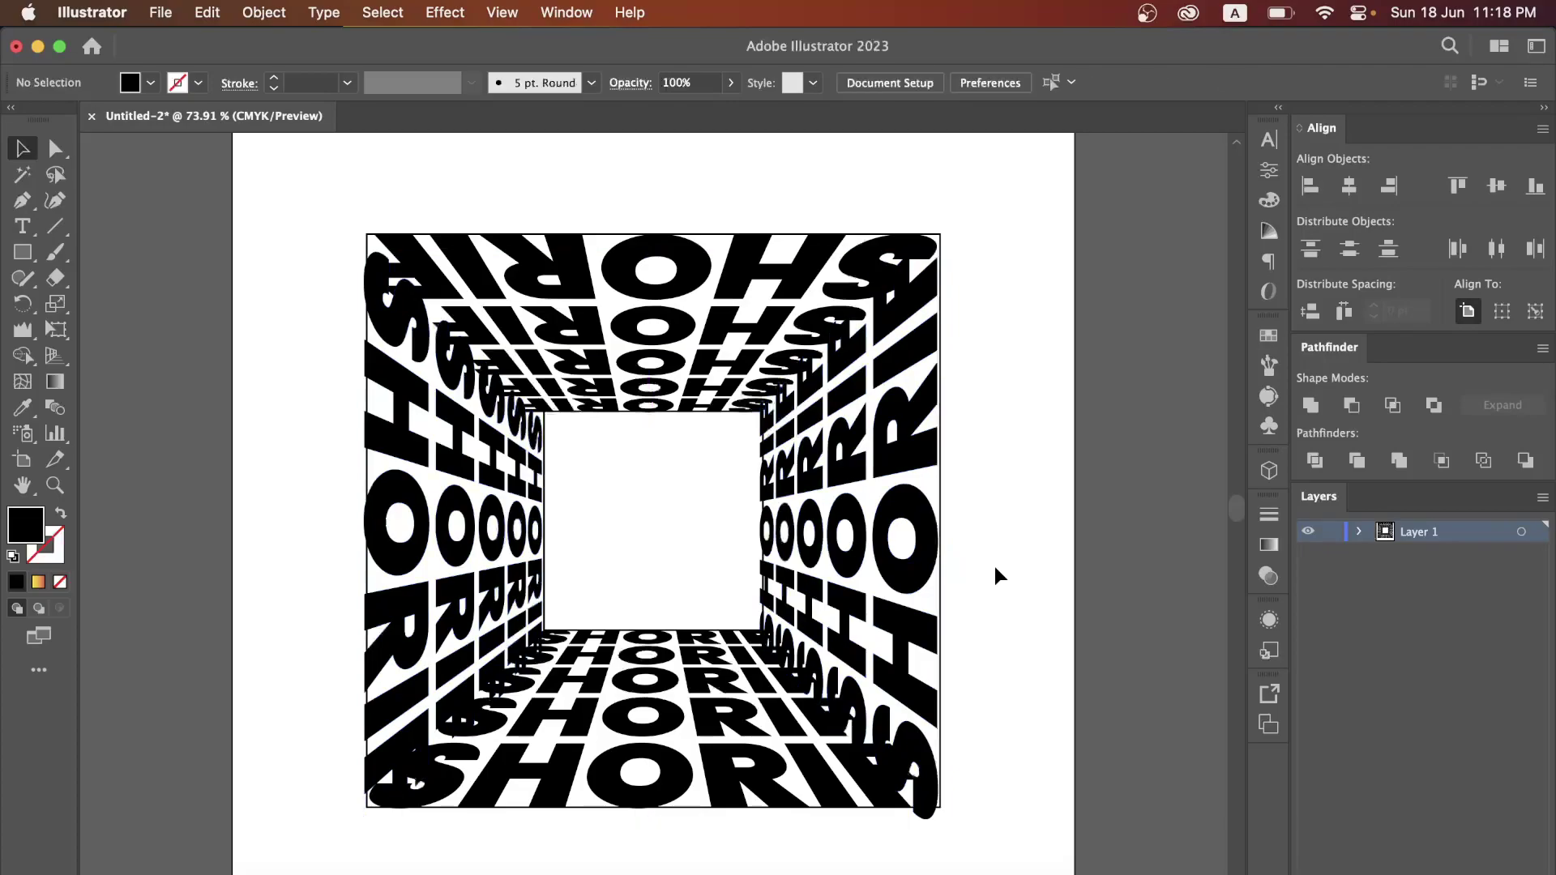
Select the whole four-sided tunnel artwork.
left_click_drag(515, 531, 519, 532)
left_click(612, 559)
left_click(473, 578)
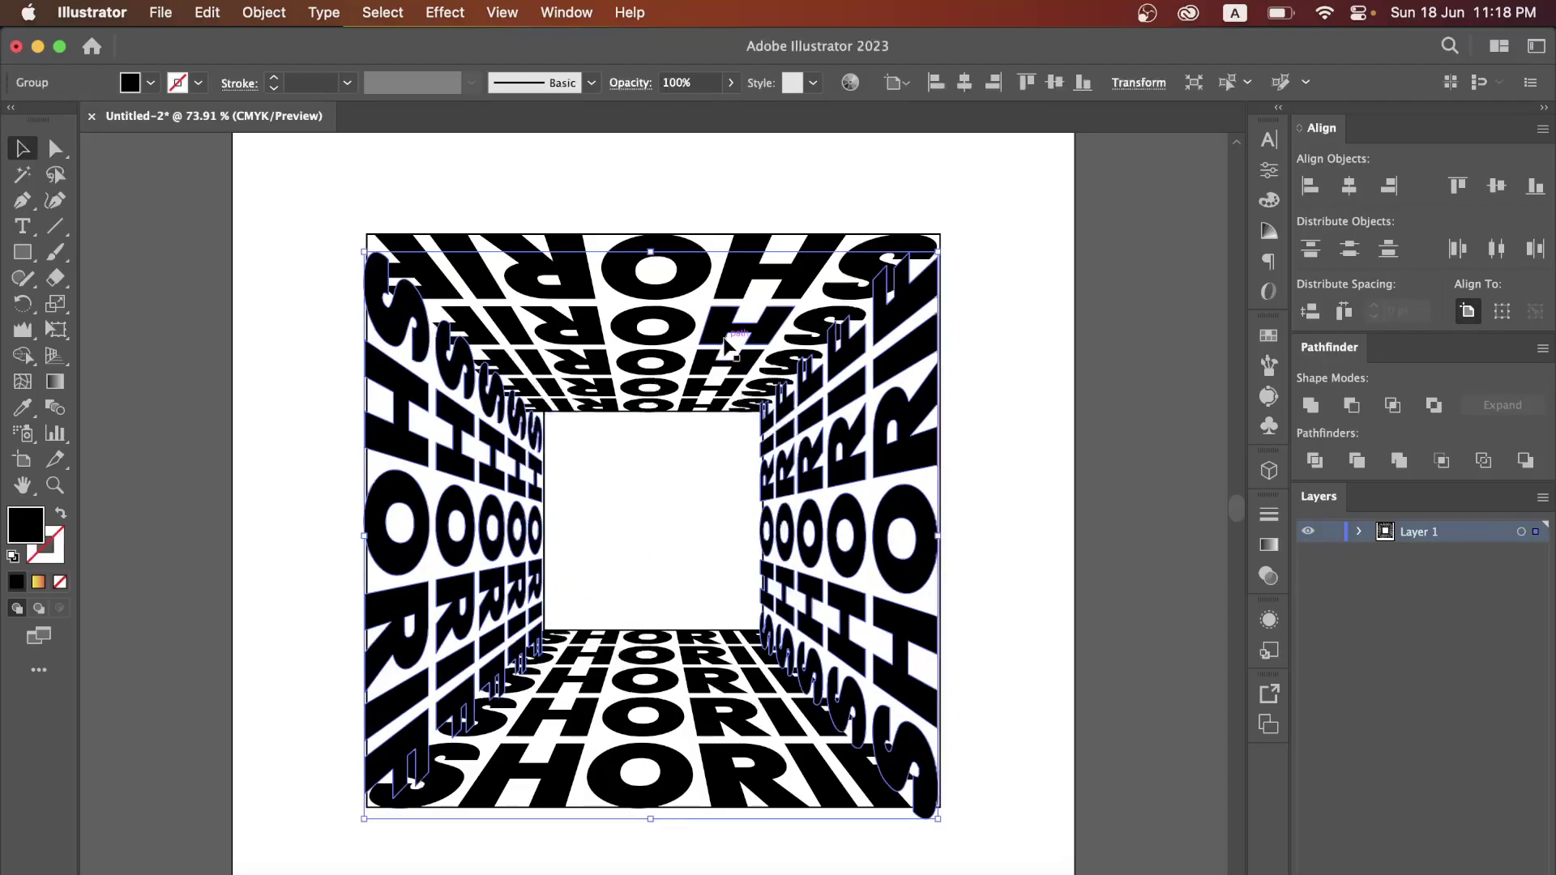
Undo the last change and fill the ceiling and floor text with dark crimson.
key("super+z")
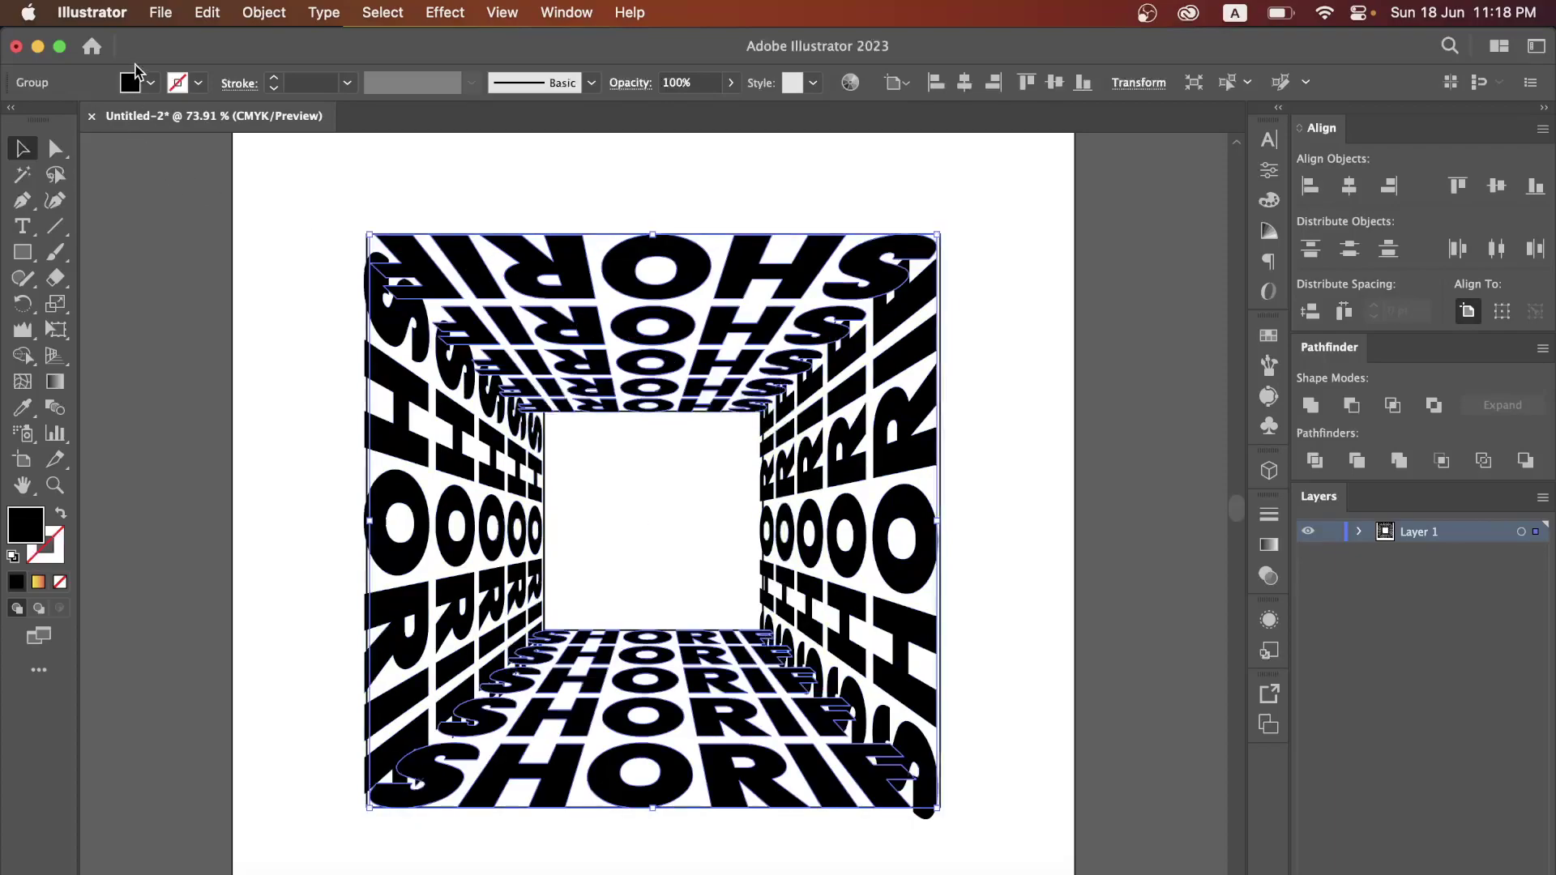
left_click(134, 81)
left_click(90, 119)
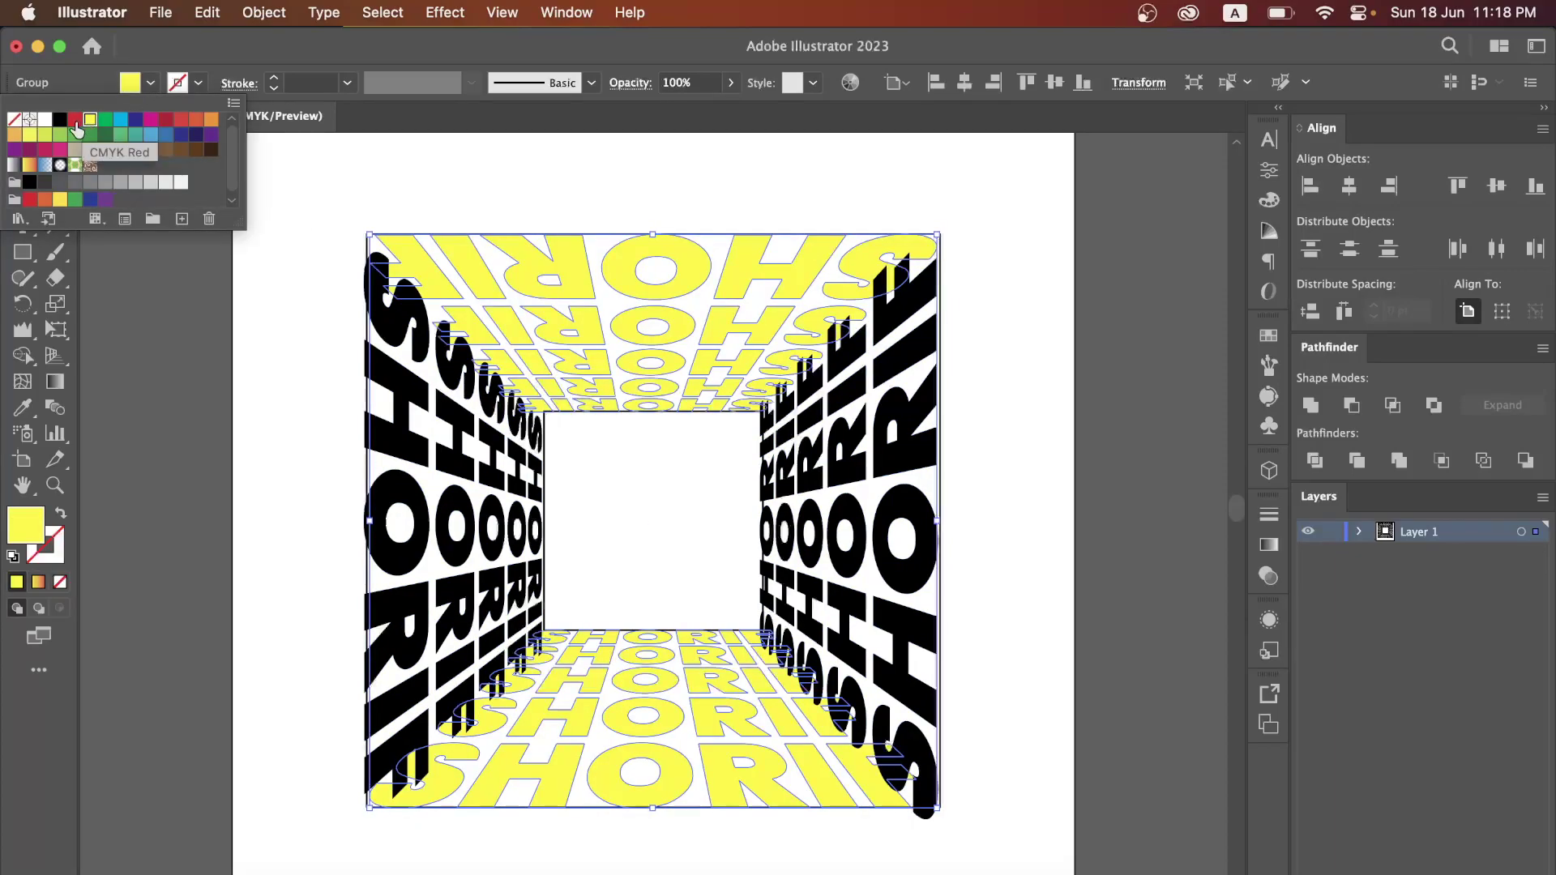
left_click(75, 121)
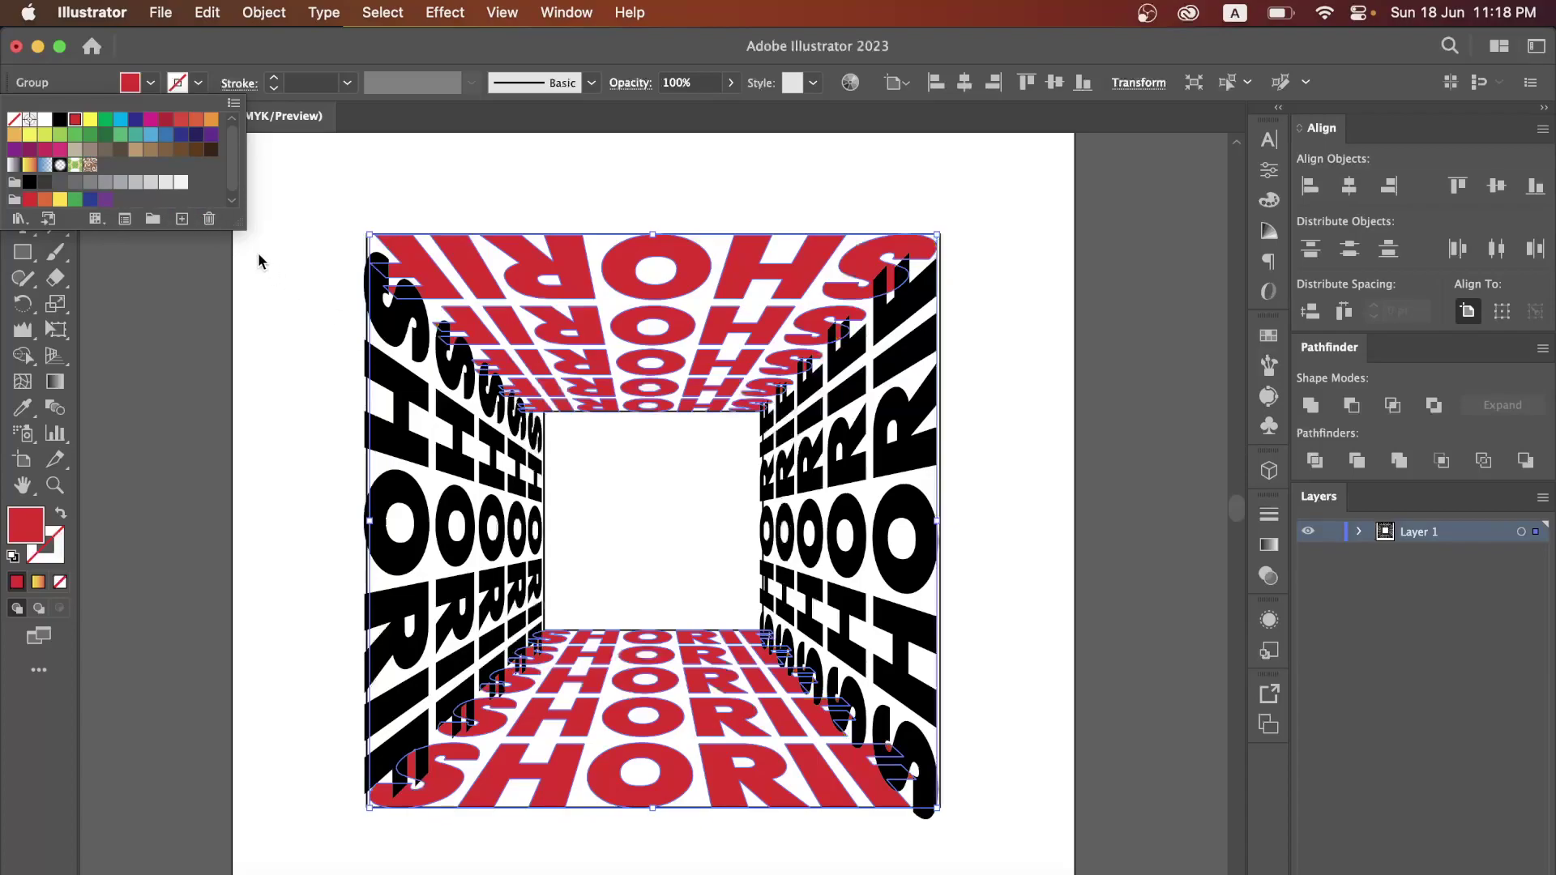
left_click(164, 121)
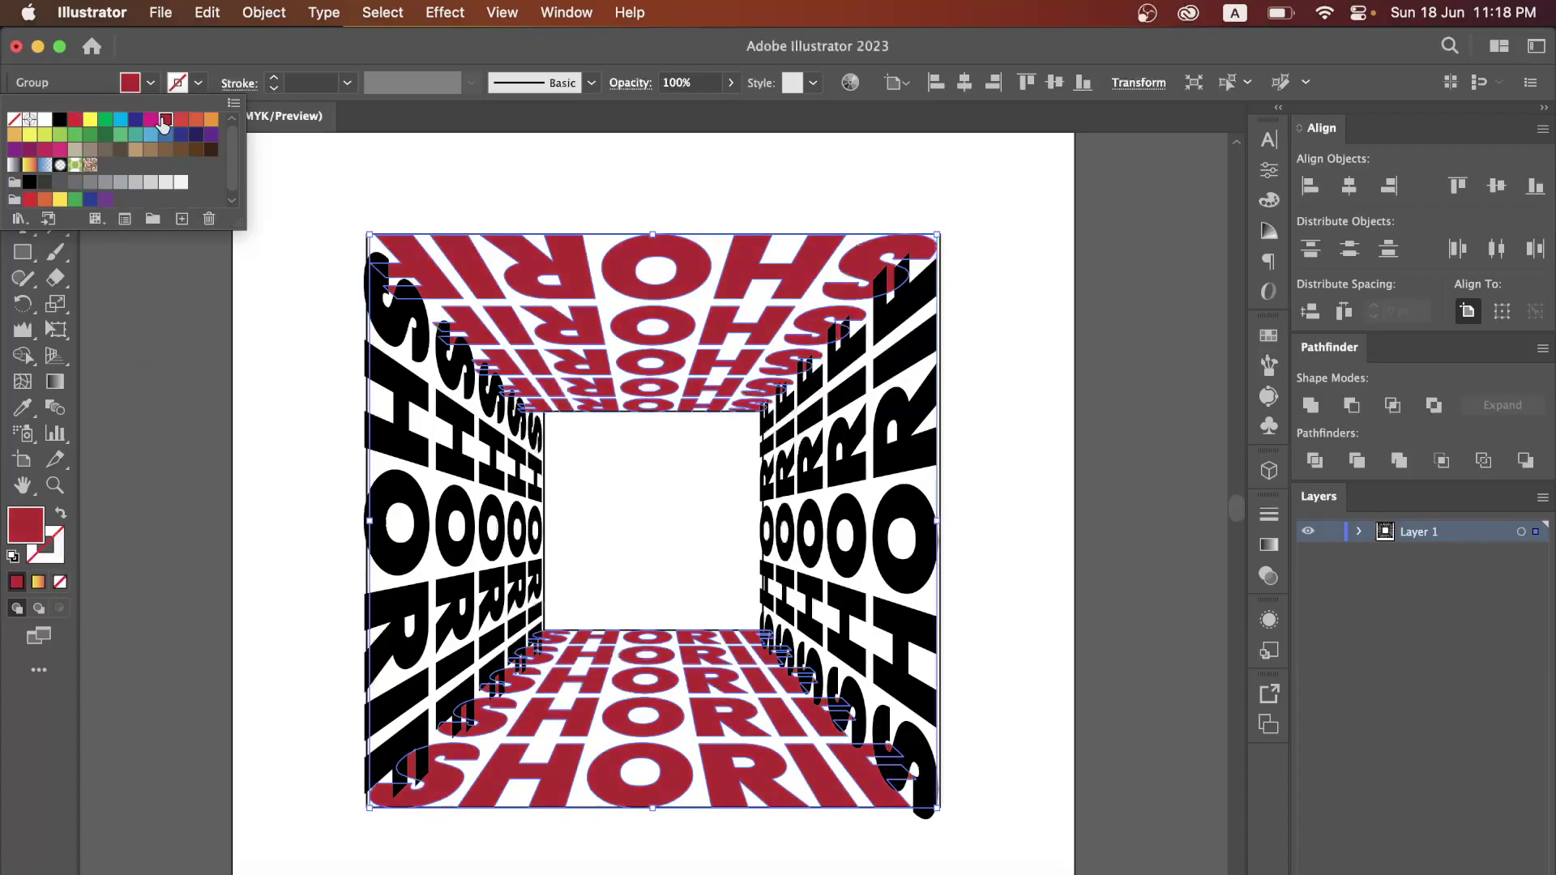
left_click(213, 523)
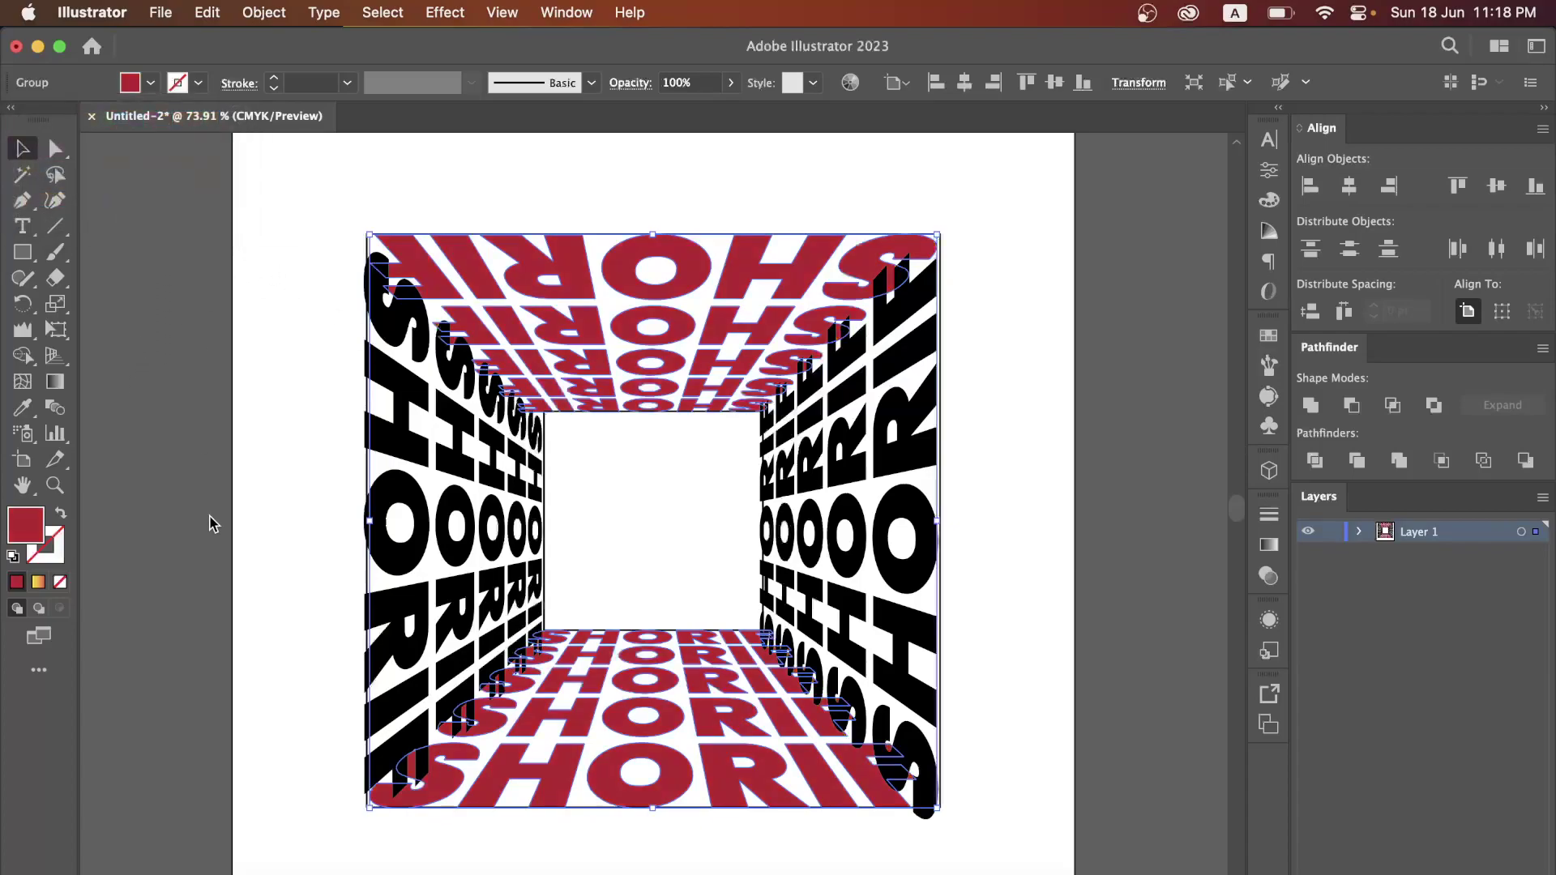
Deselect and check that the side walls remain black.
left_click(1058, 557)
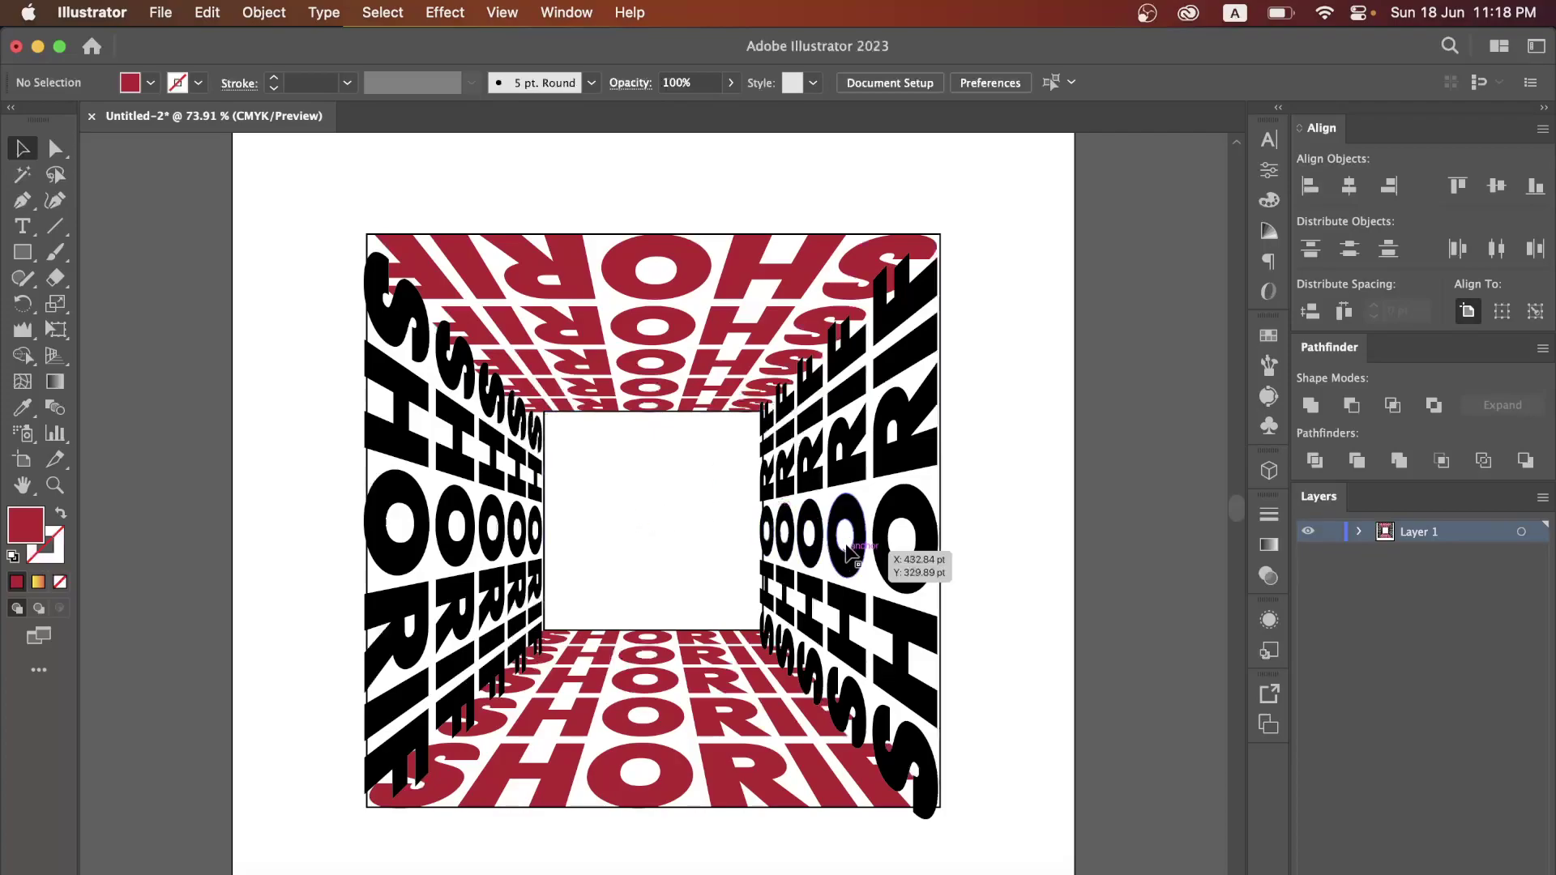
left_click(818, 529)
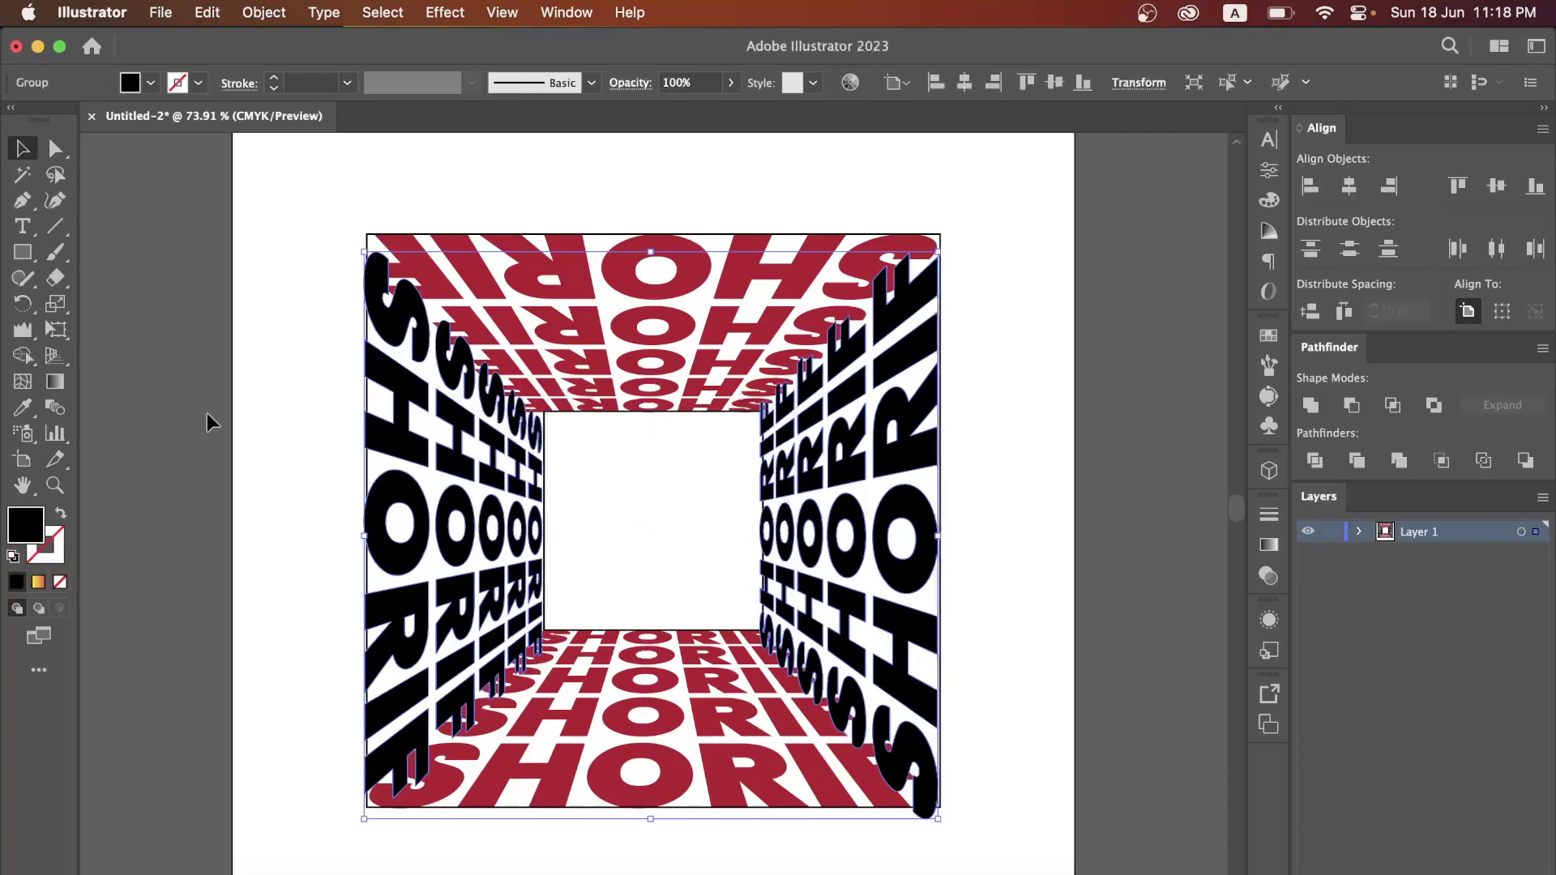
left_click(676, 463)
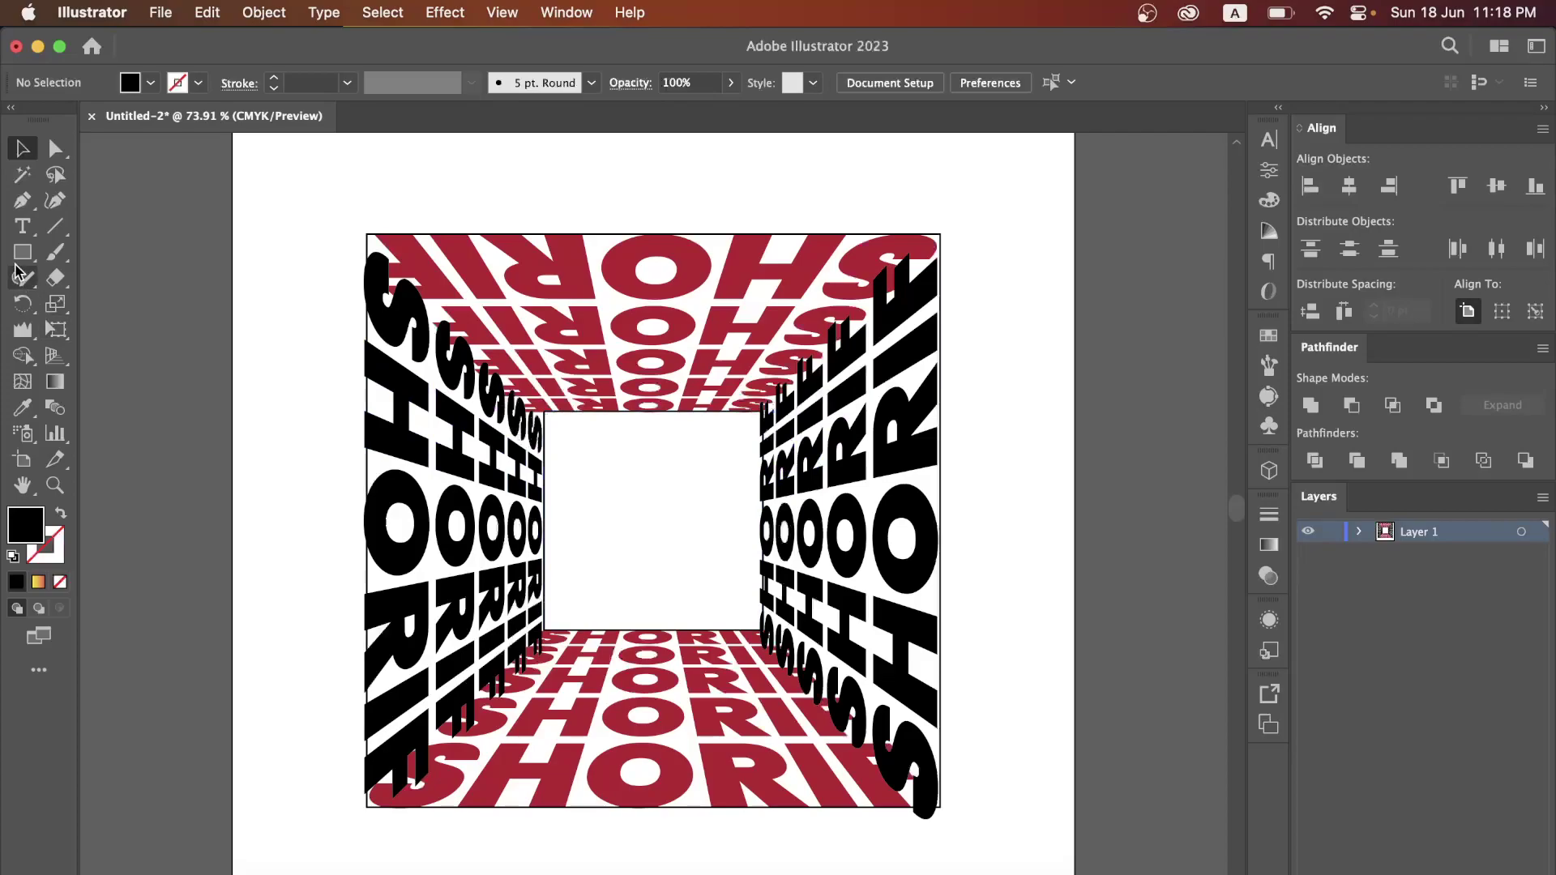
Add placeholder point text in the tunnel's centre square.
left_click(22, 227)
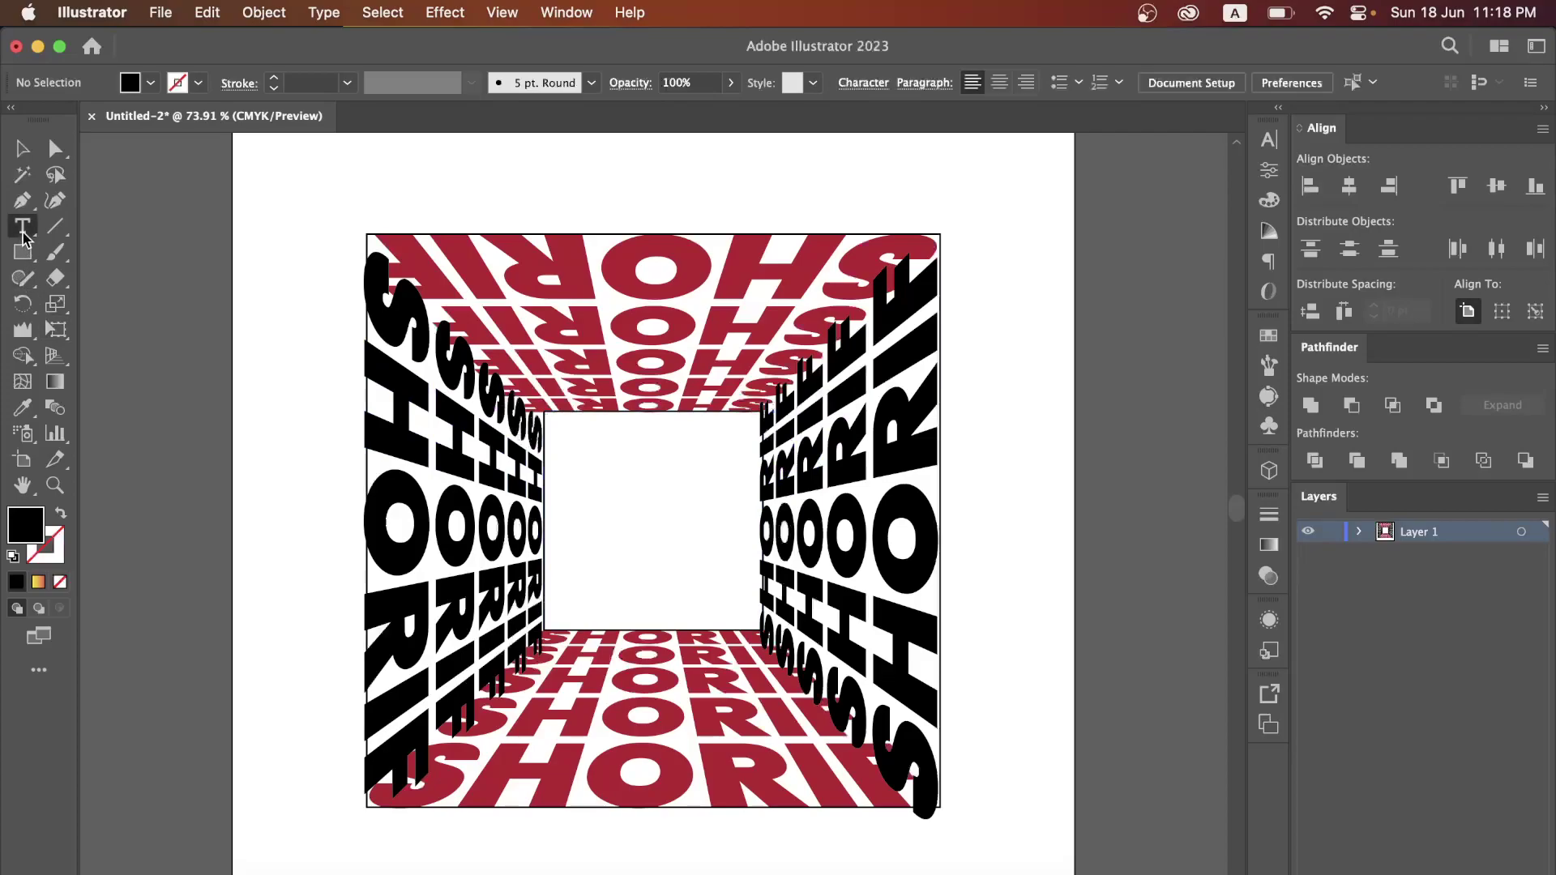
left_click(640, 502)
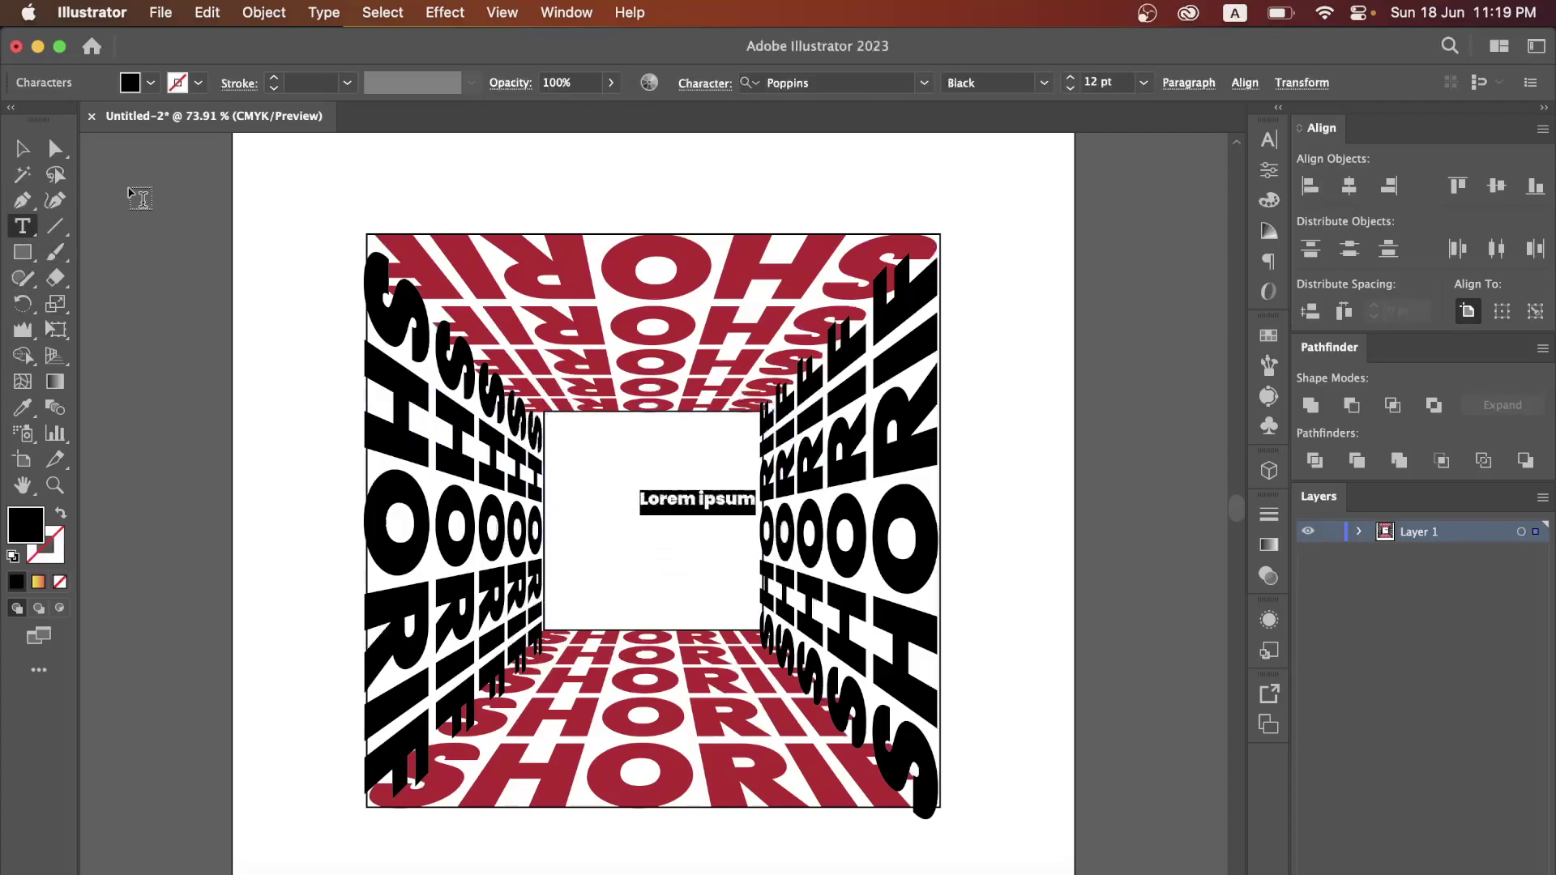
left_click(22, 148)
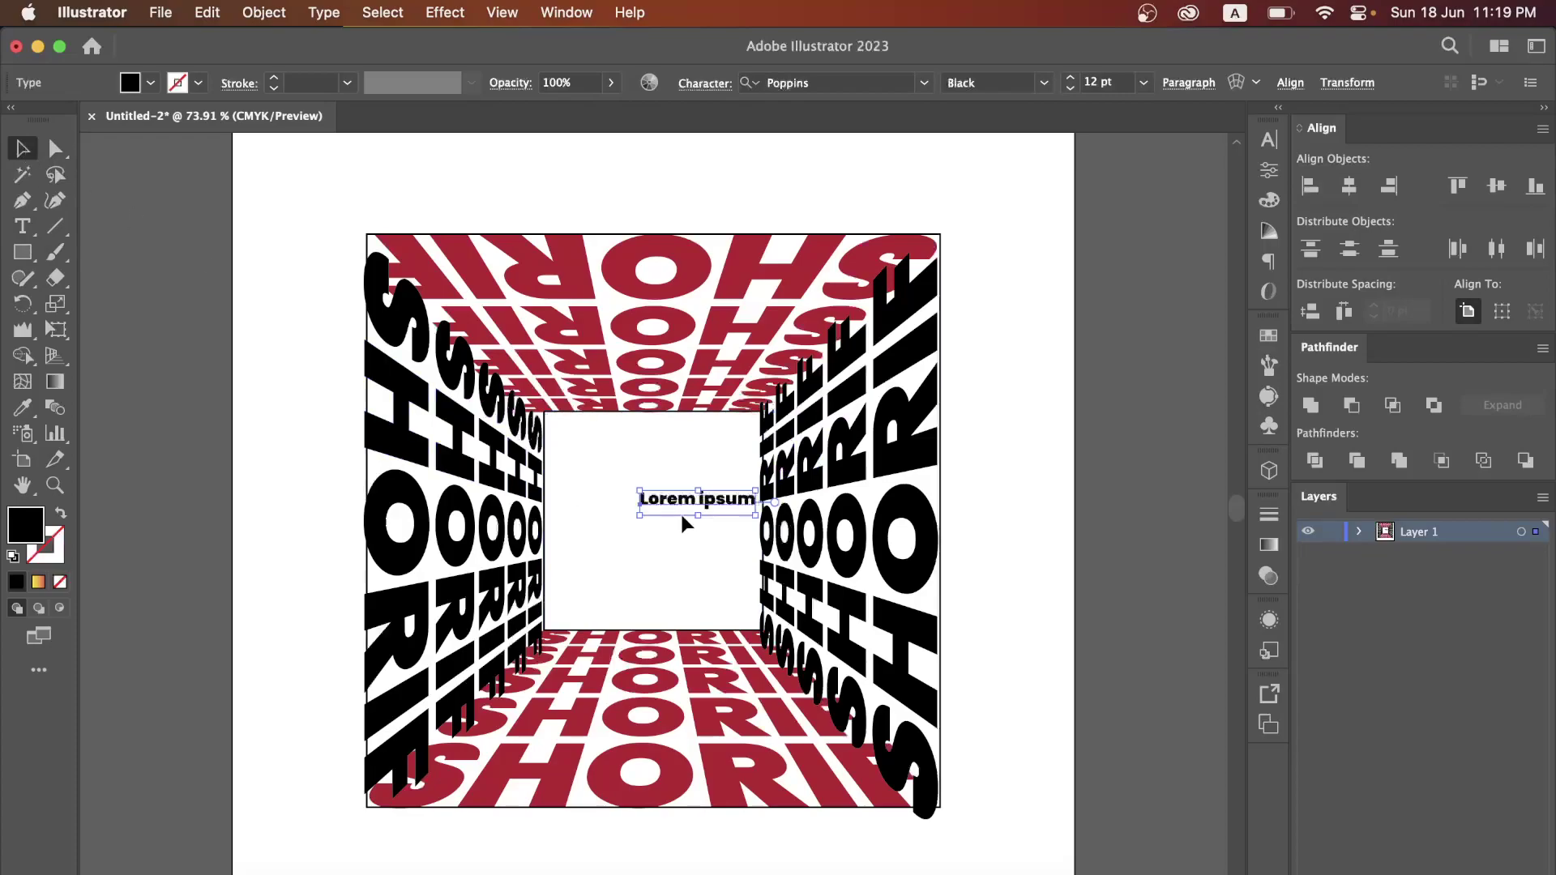
left_click_drag(664, 502, 629, 512)
left_click(650, 588)
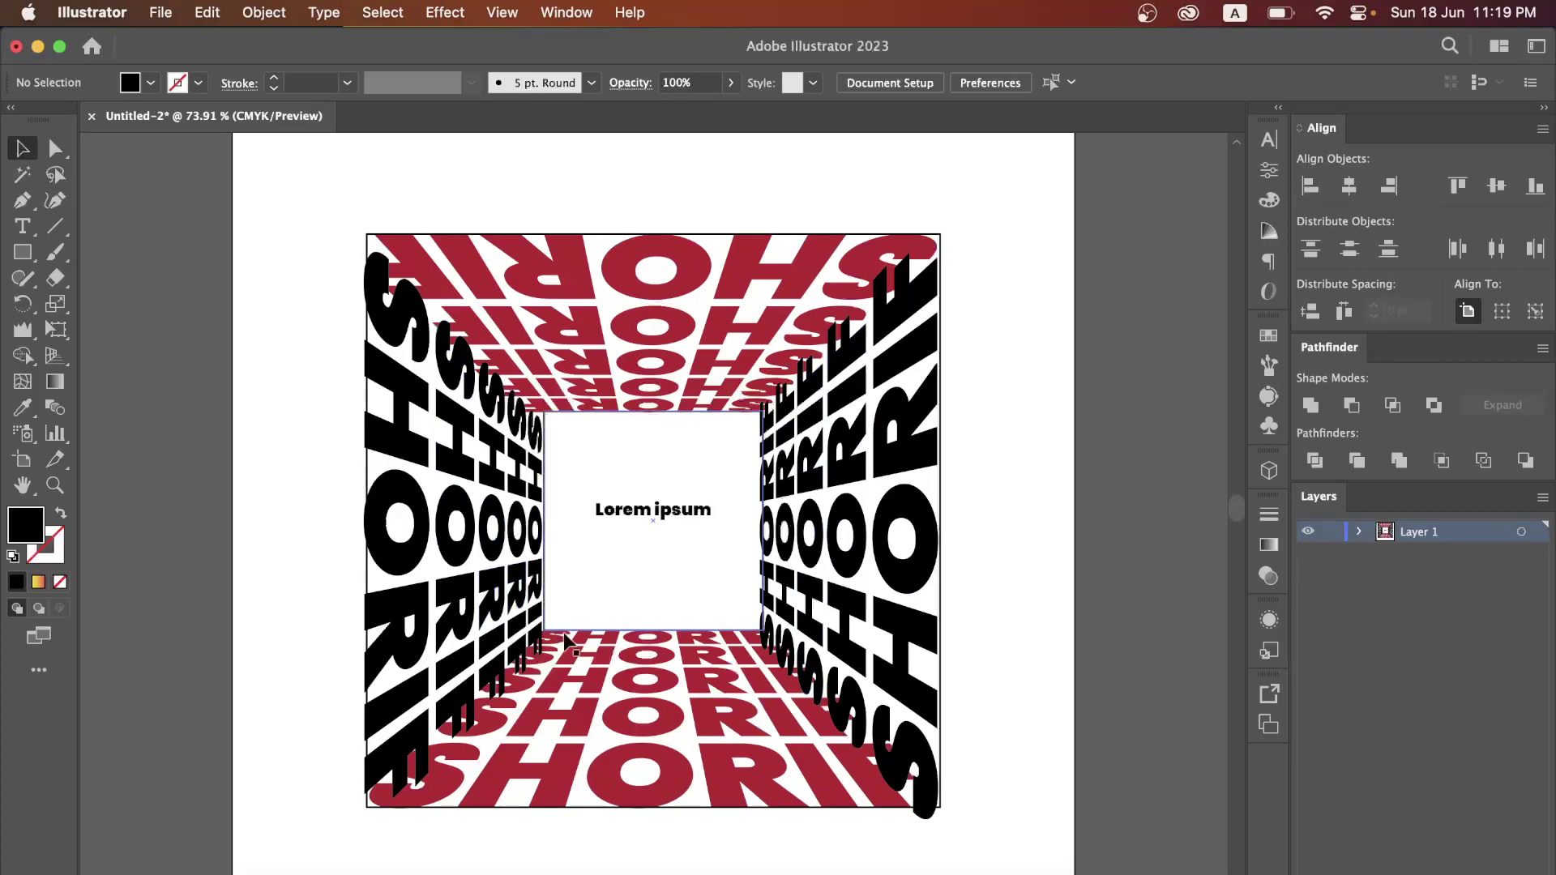
Replace the placeholder text with the word 'Designer'.
triple_click(638, 509)
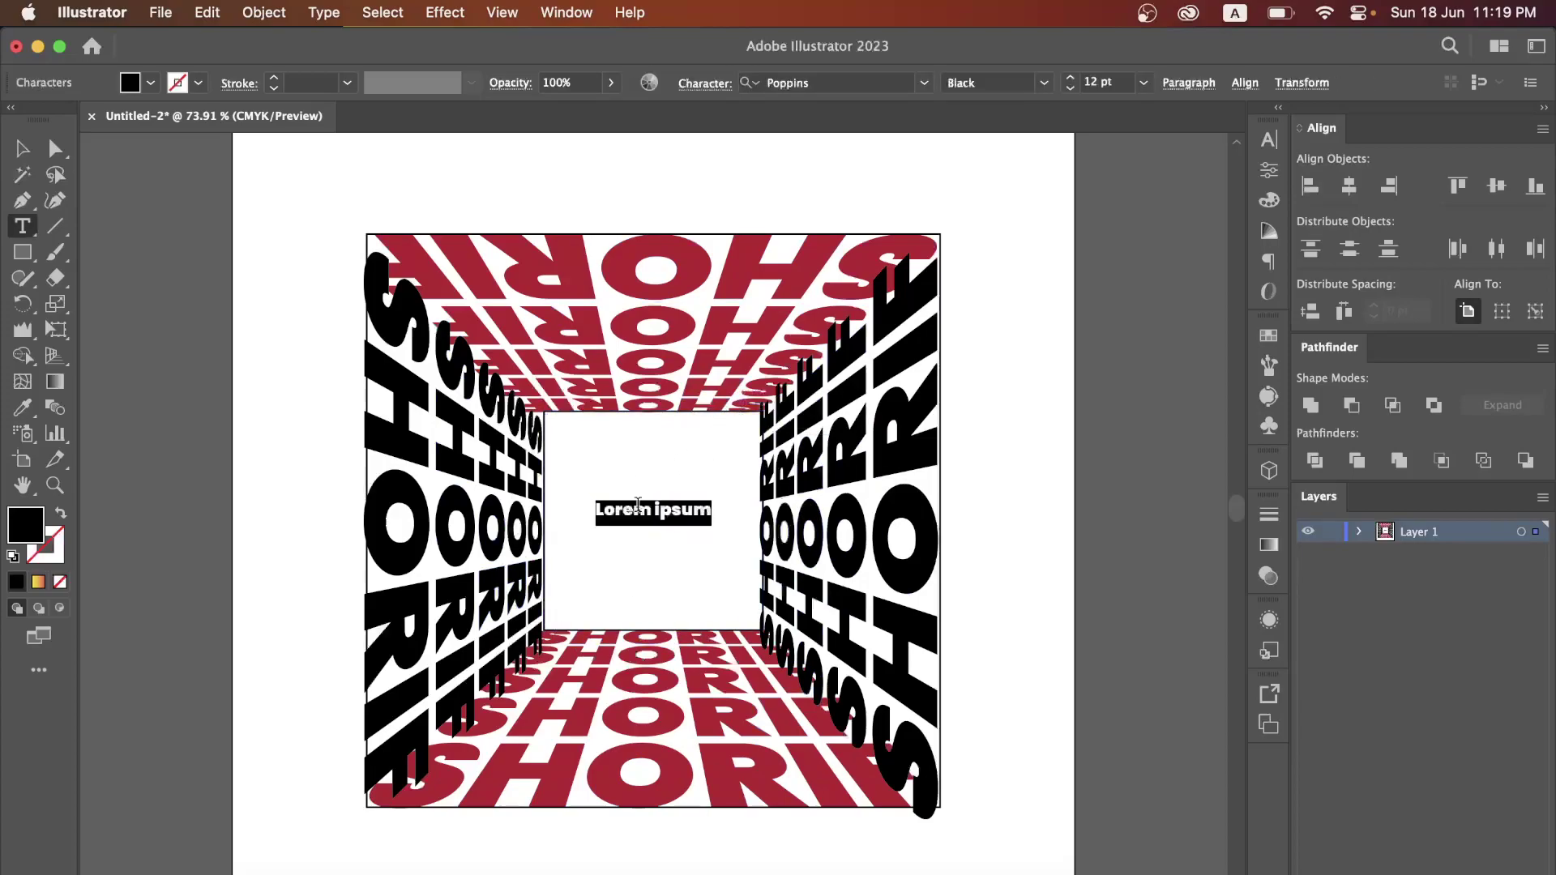
type("Deesigner")
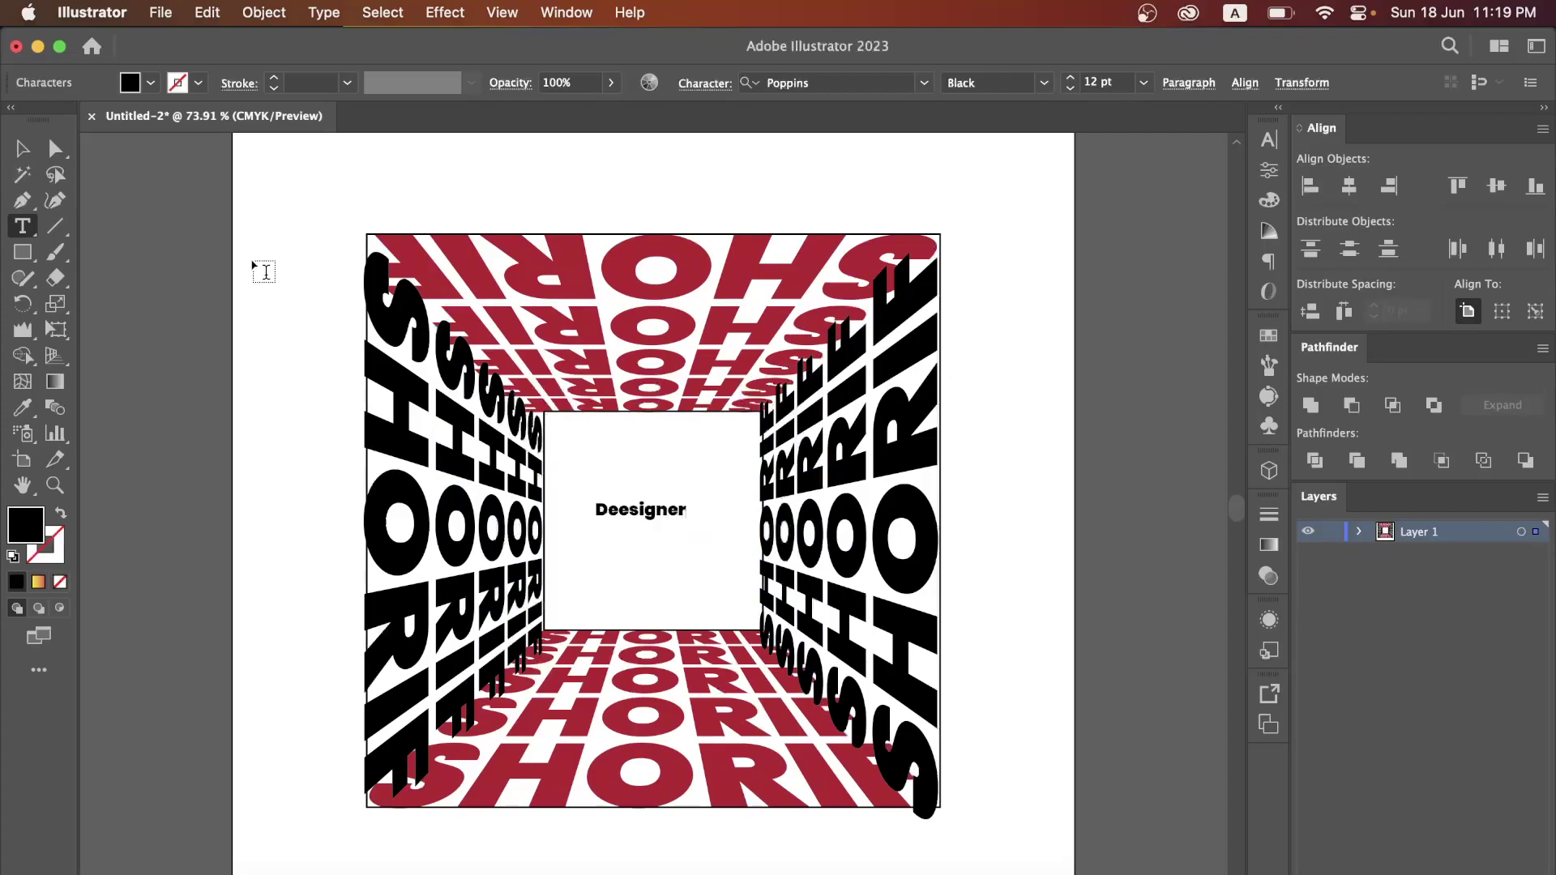
left_click(617, 516)
key("BackSpace")
left_click(22, 148)
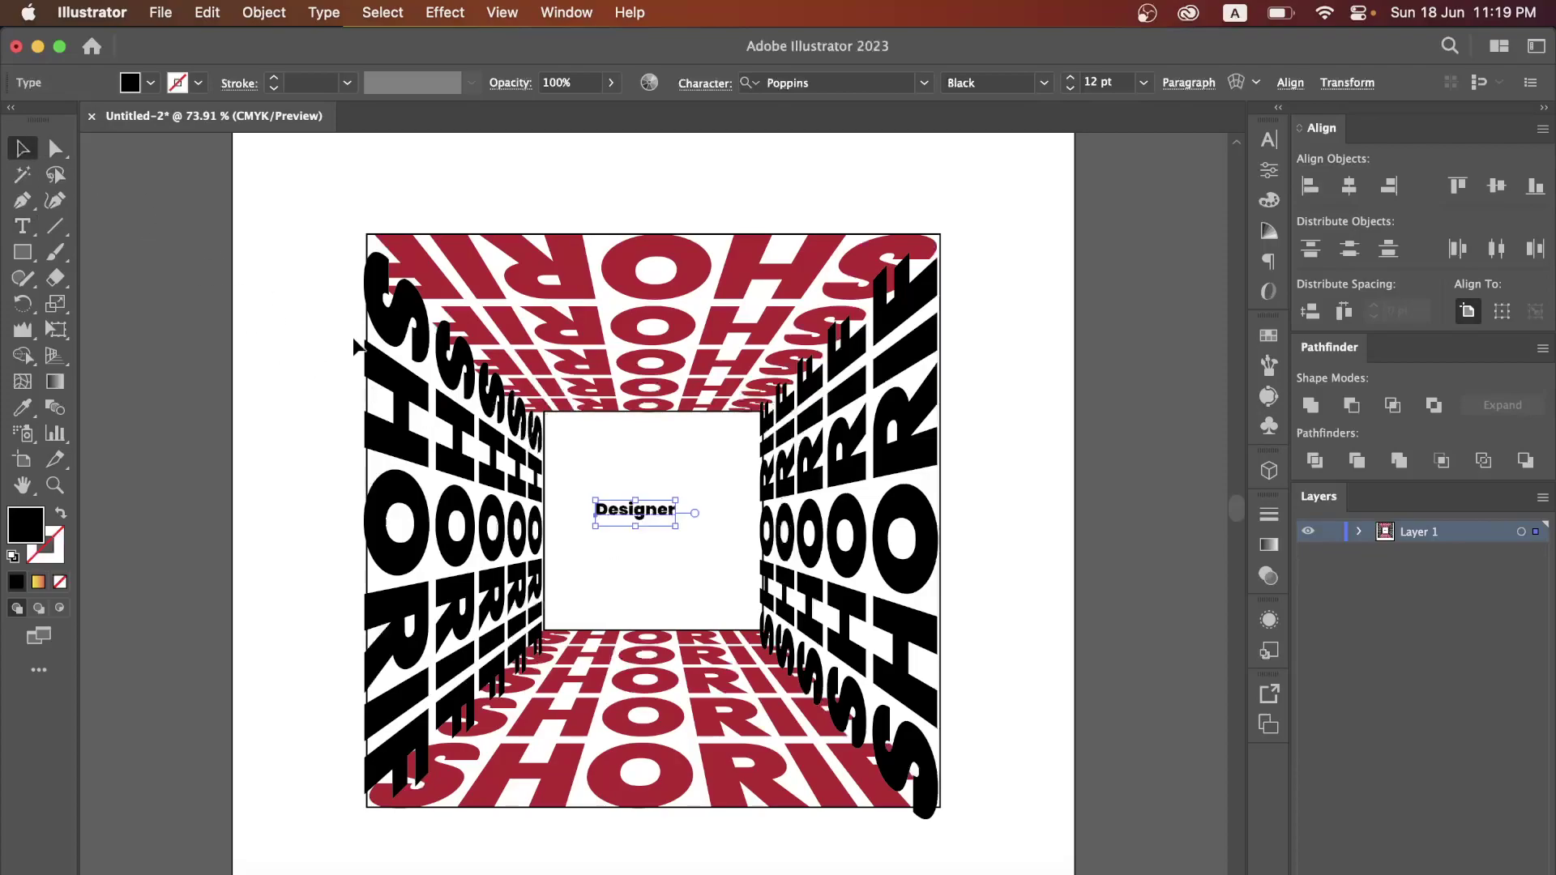
Enlarge 'Designer' to about 19 pt and centre it in the inner square.
left_click_drag(681, 528, 737, 565)
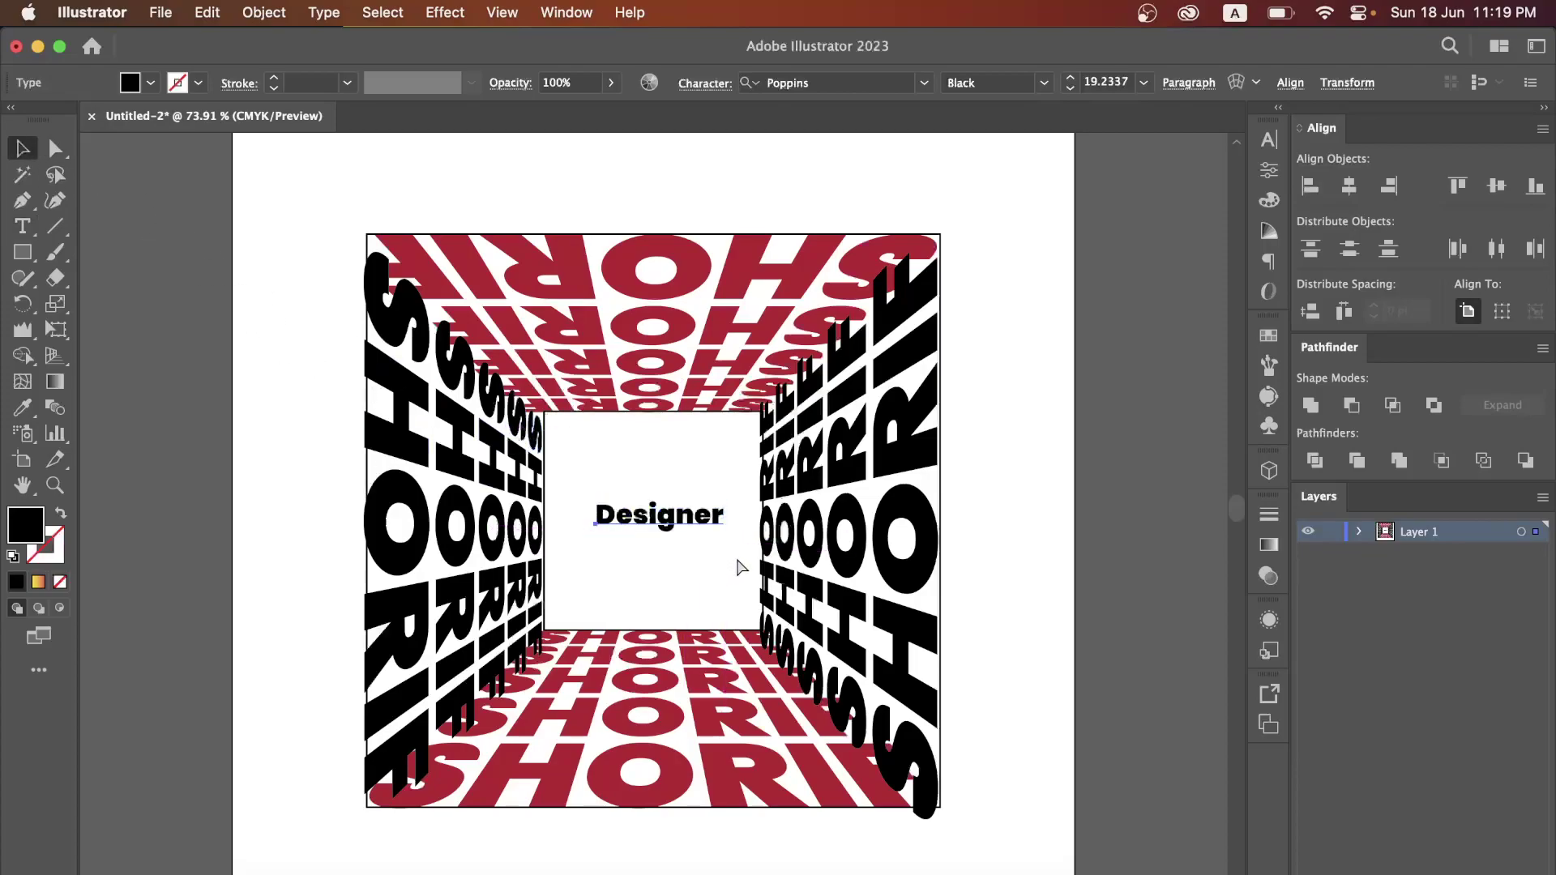
left_click_drag(691, 519, 686, 517)
left_click(1019, 555)
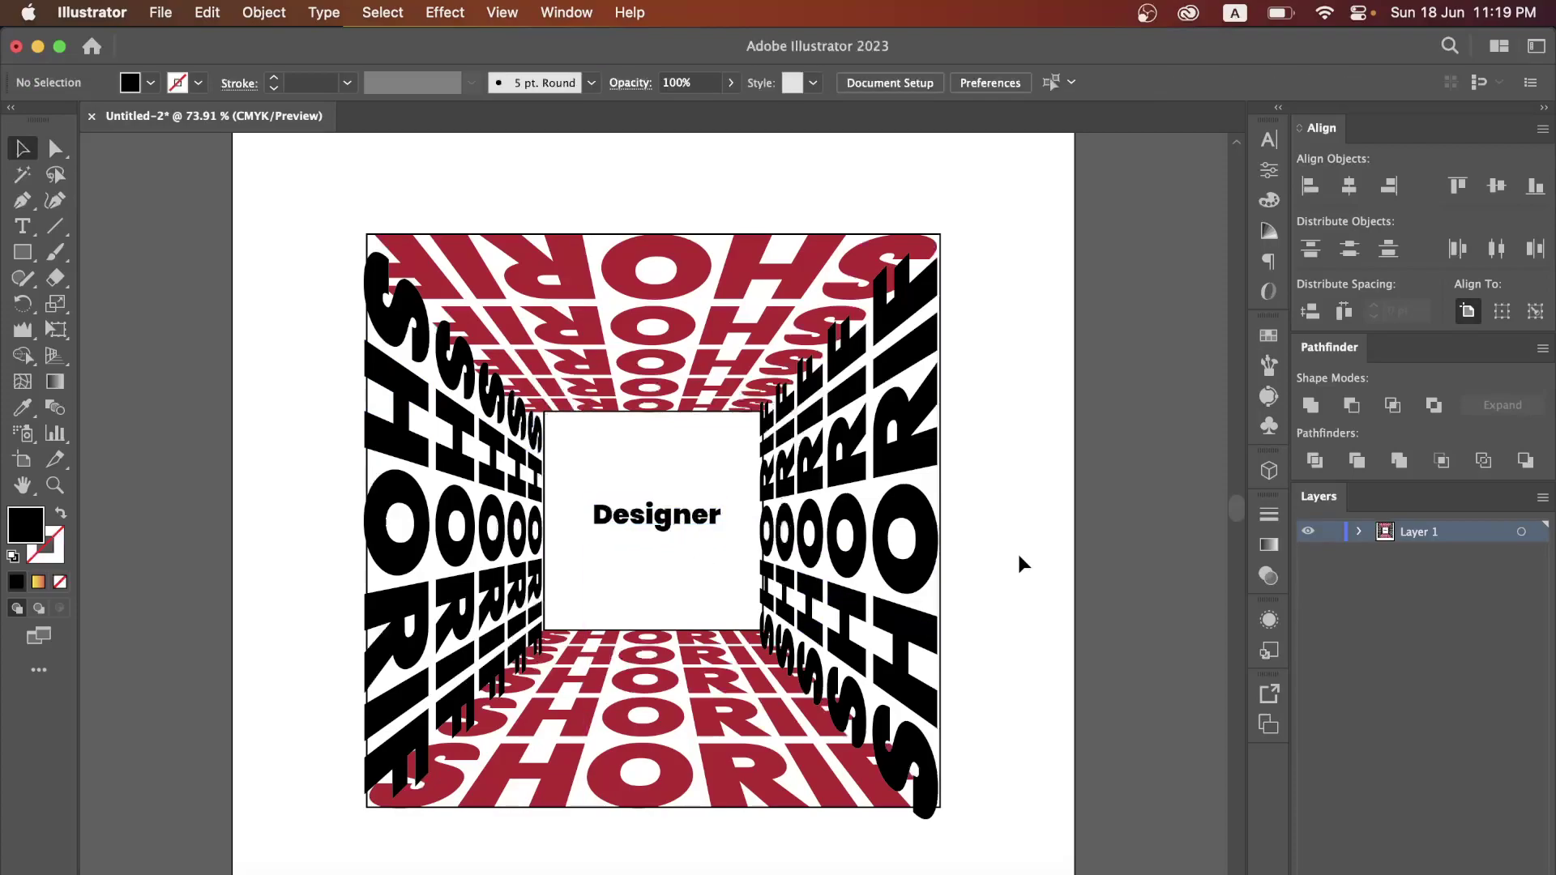
left_click(452, 463)
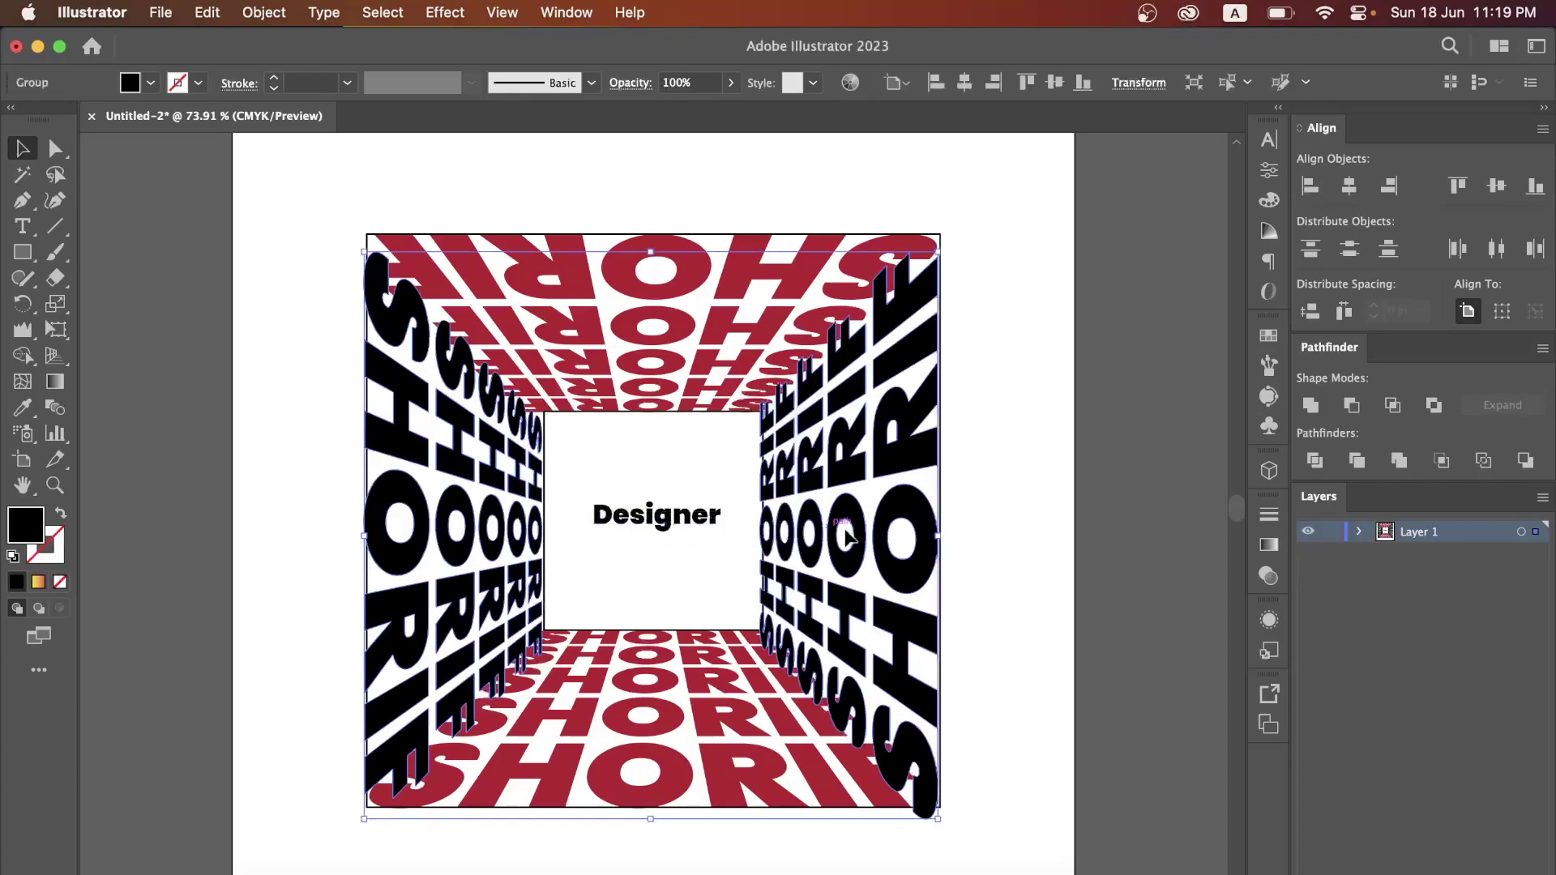
left_click(1045, 526)
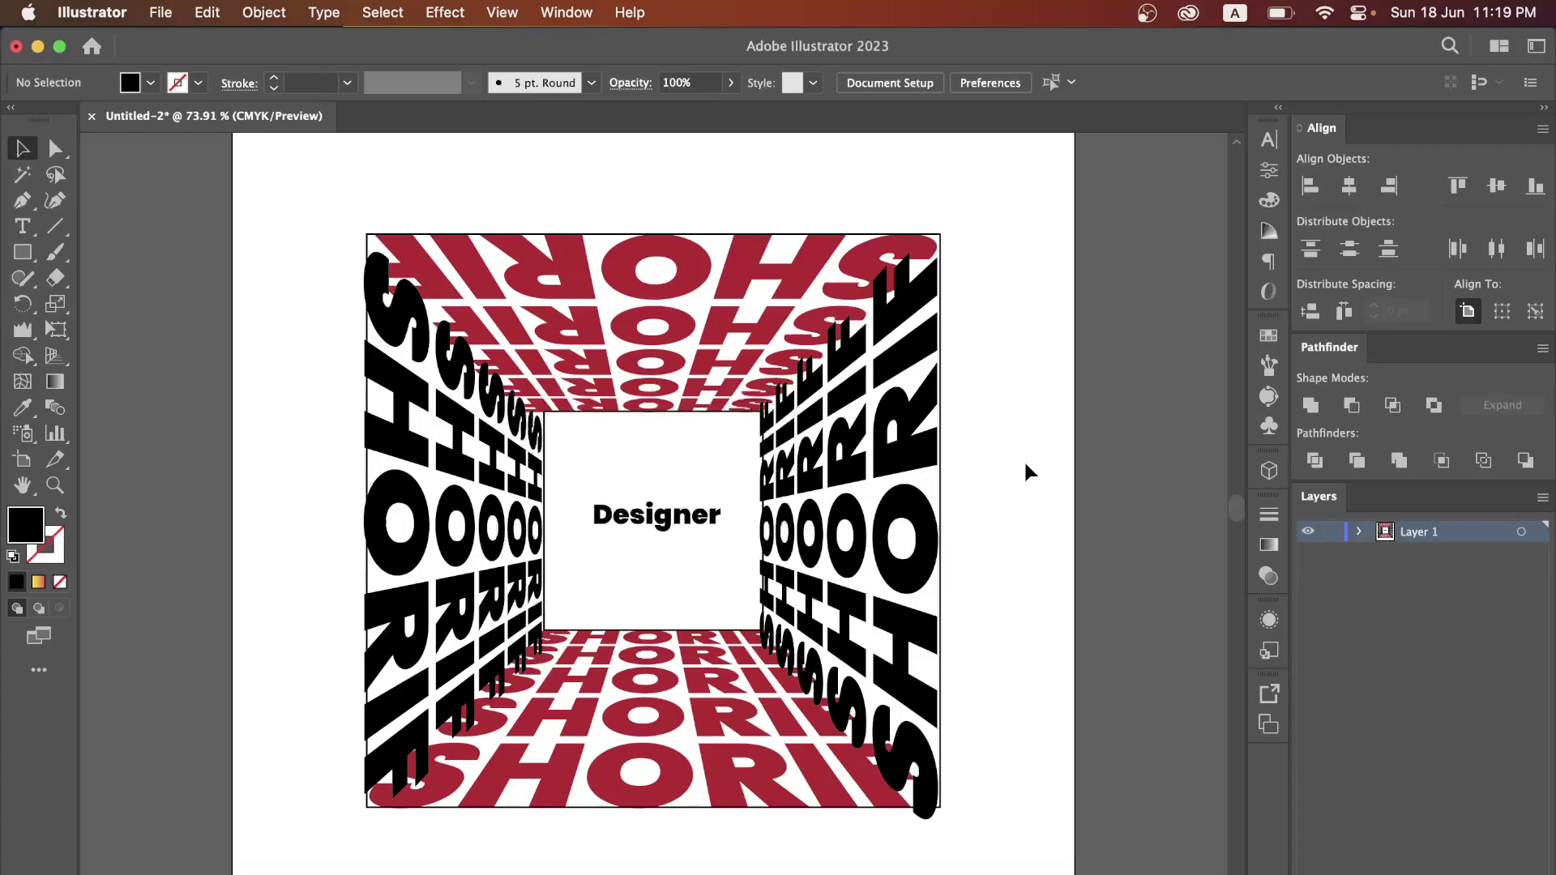
left_click(673, 515)
left_click(709, 436)
left_click_drag(329, 212, 987, 712)
key("Delete")
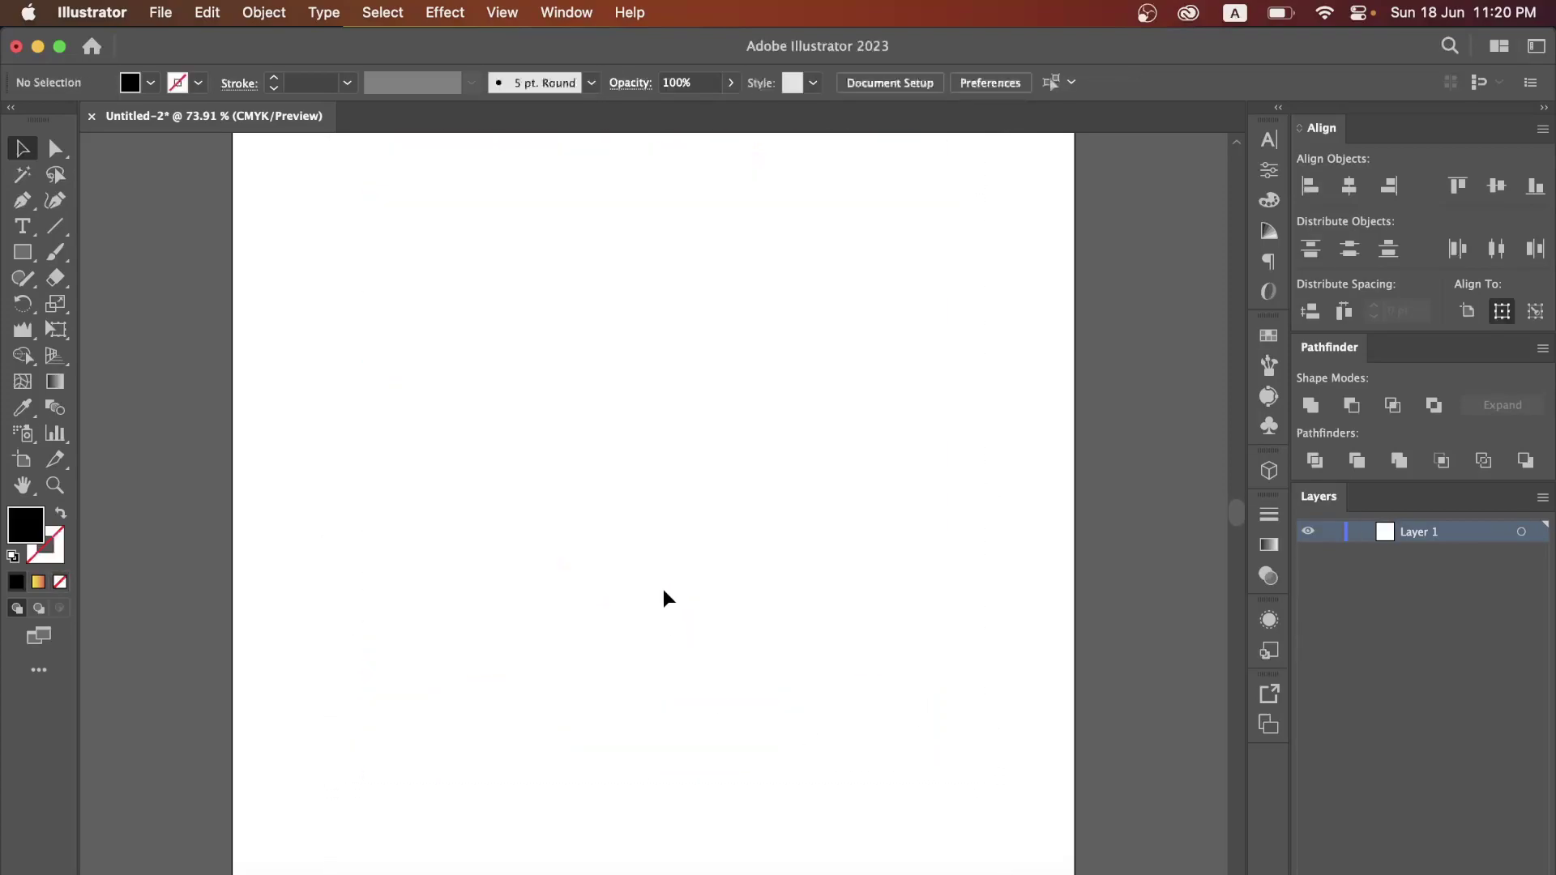
scroll(663, 591, "down", 4)
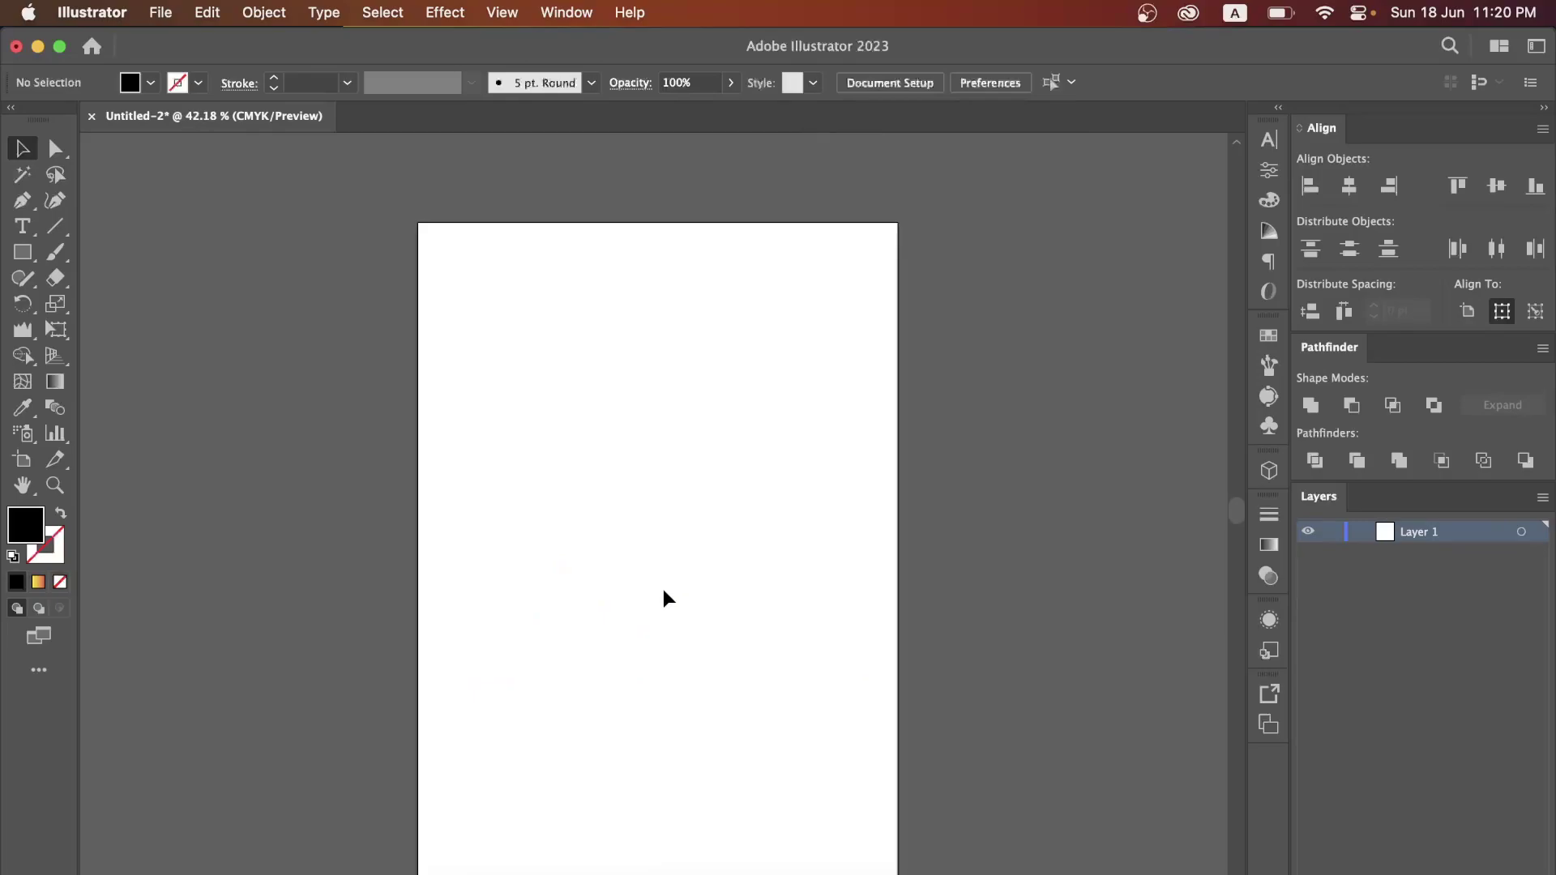
scroll(663, 599, "up", 6)
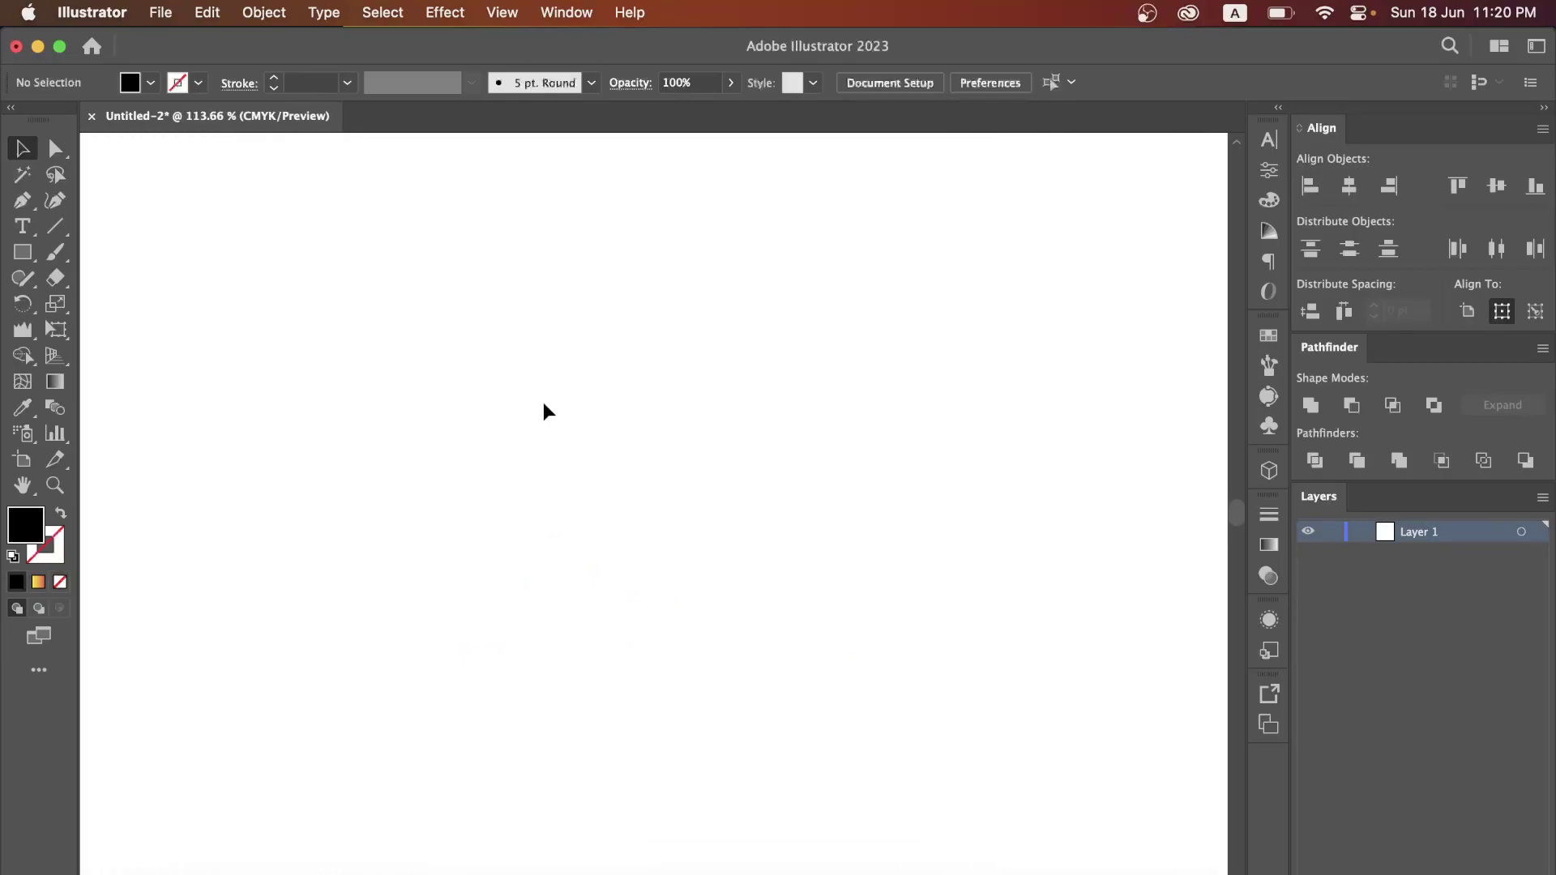
left_click(61, 333)
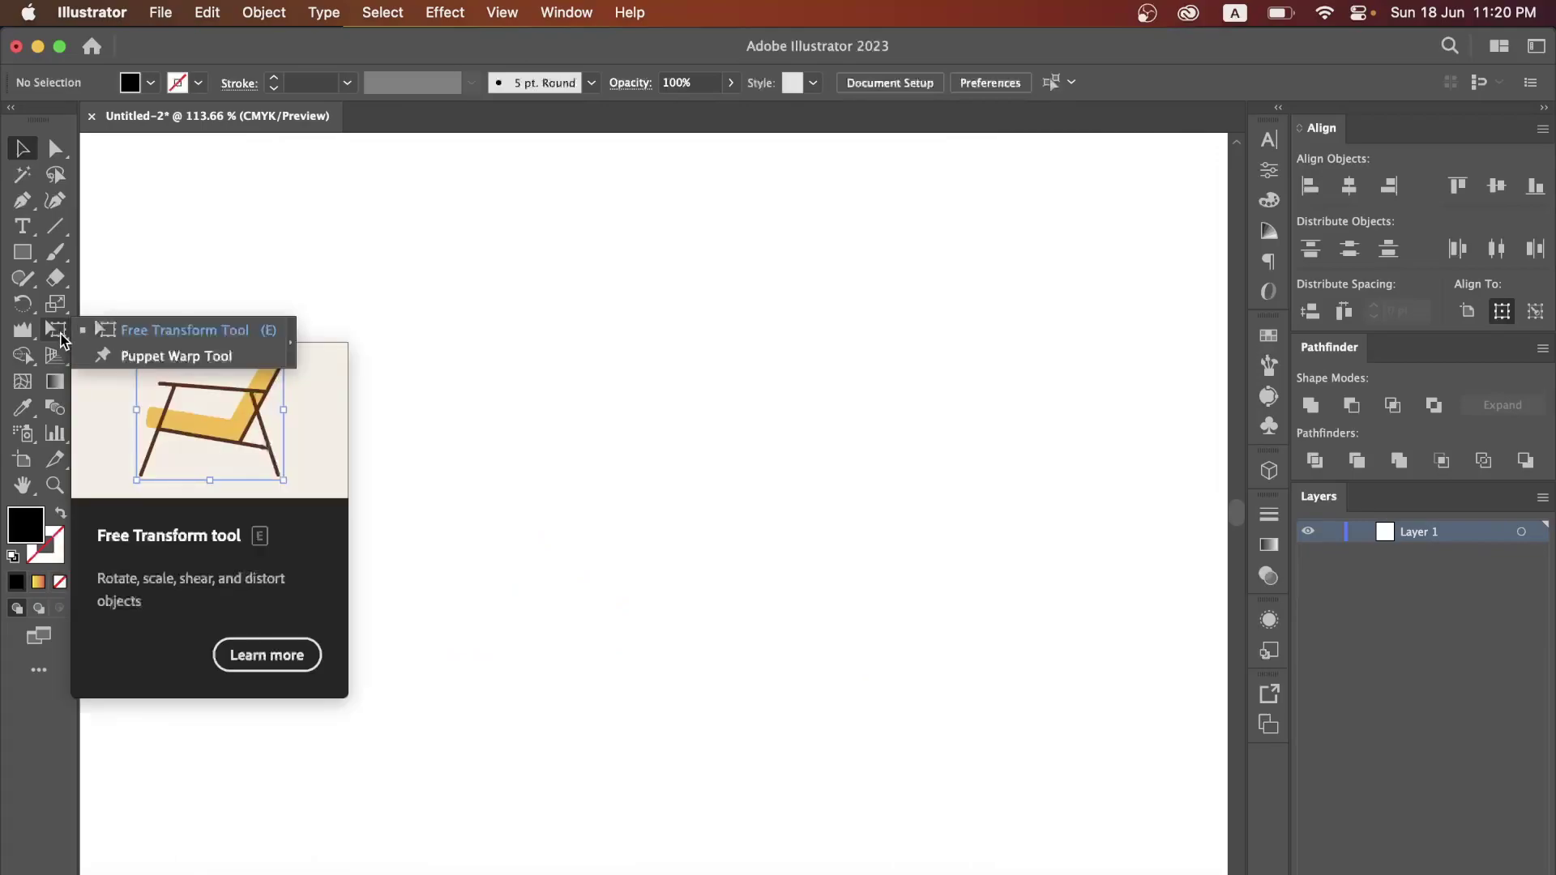
left_click(126, 358)
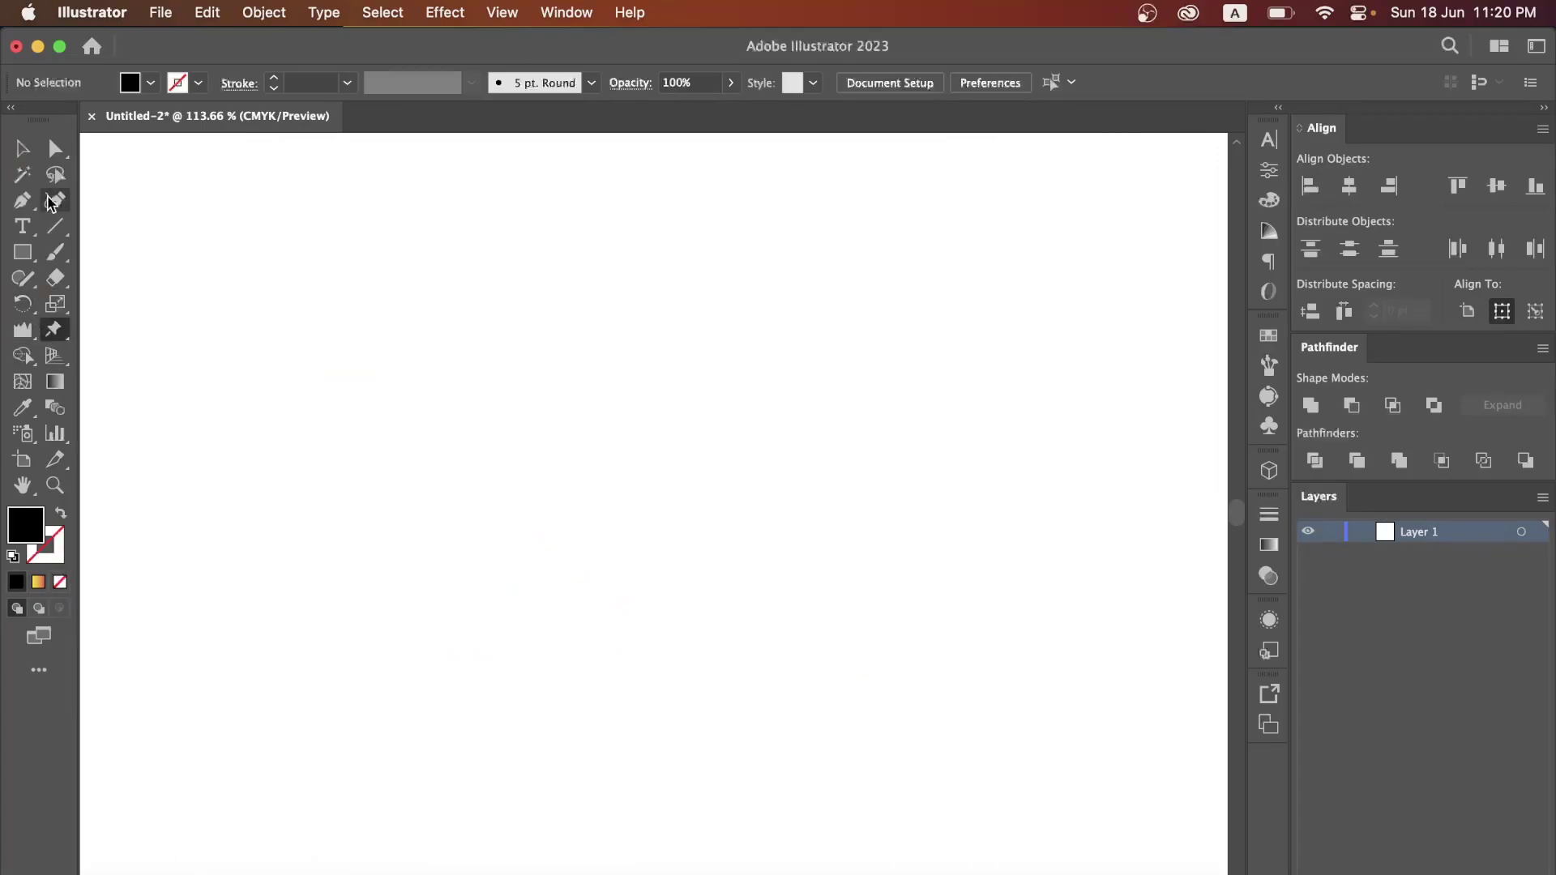
left_click(28, 151)
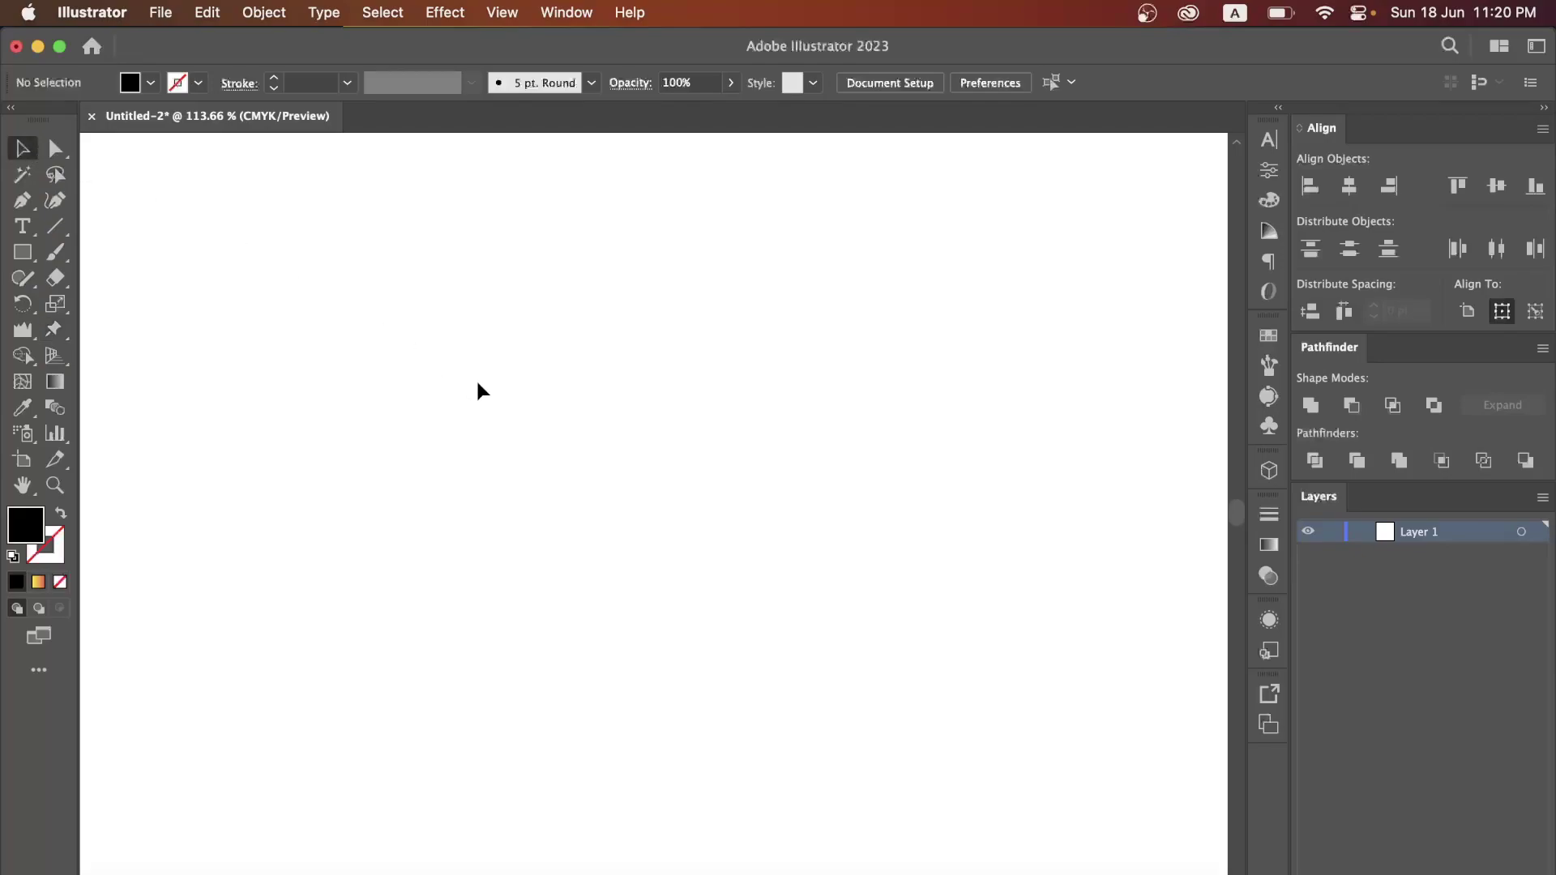
scroll(475, 381, "down", 5)
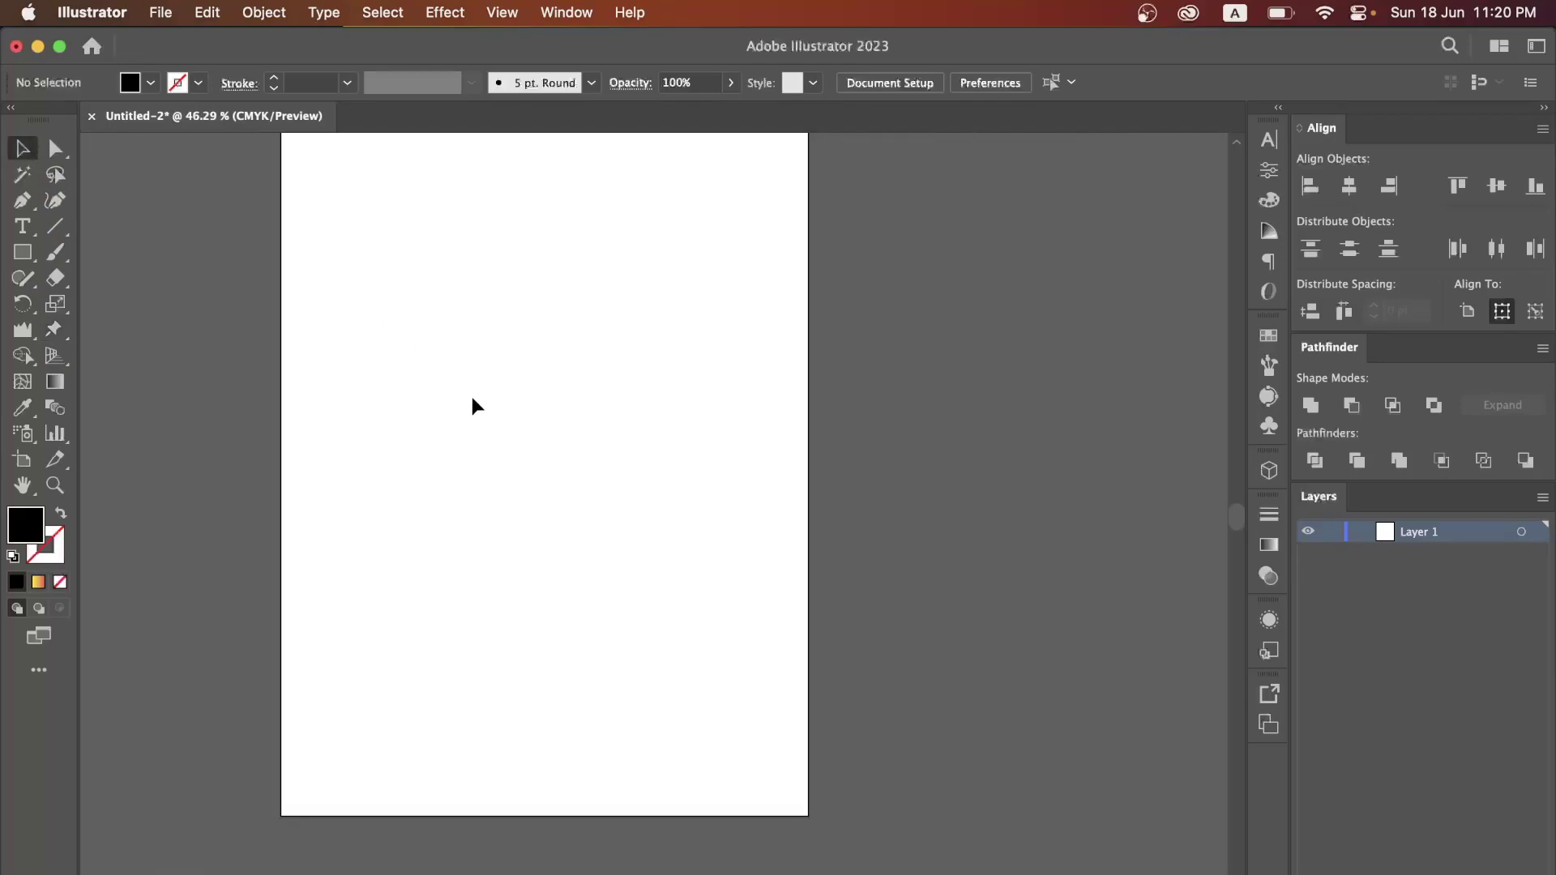
scroll(472, 398, "left", 3)
scroll(472, 399, "up", 1)
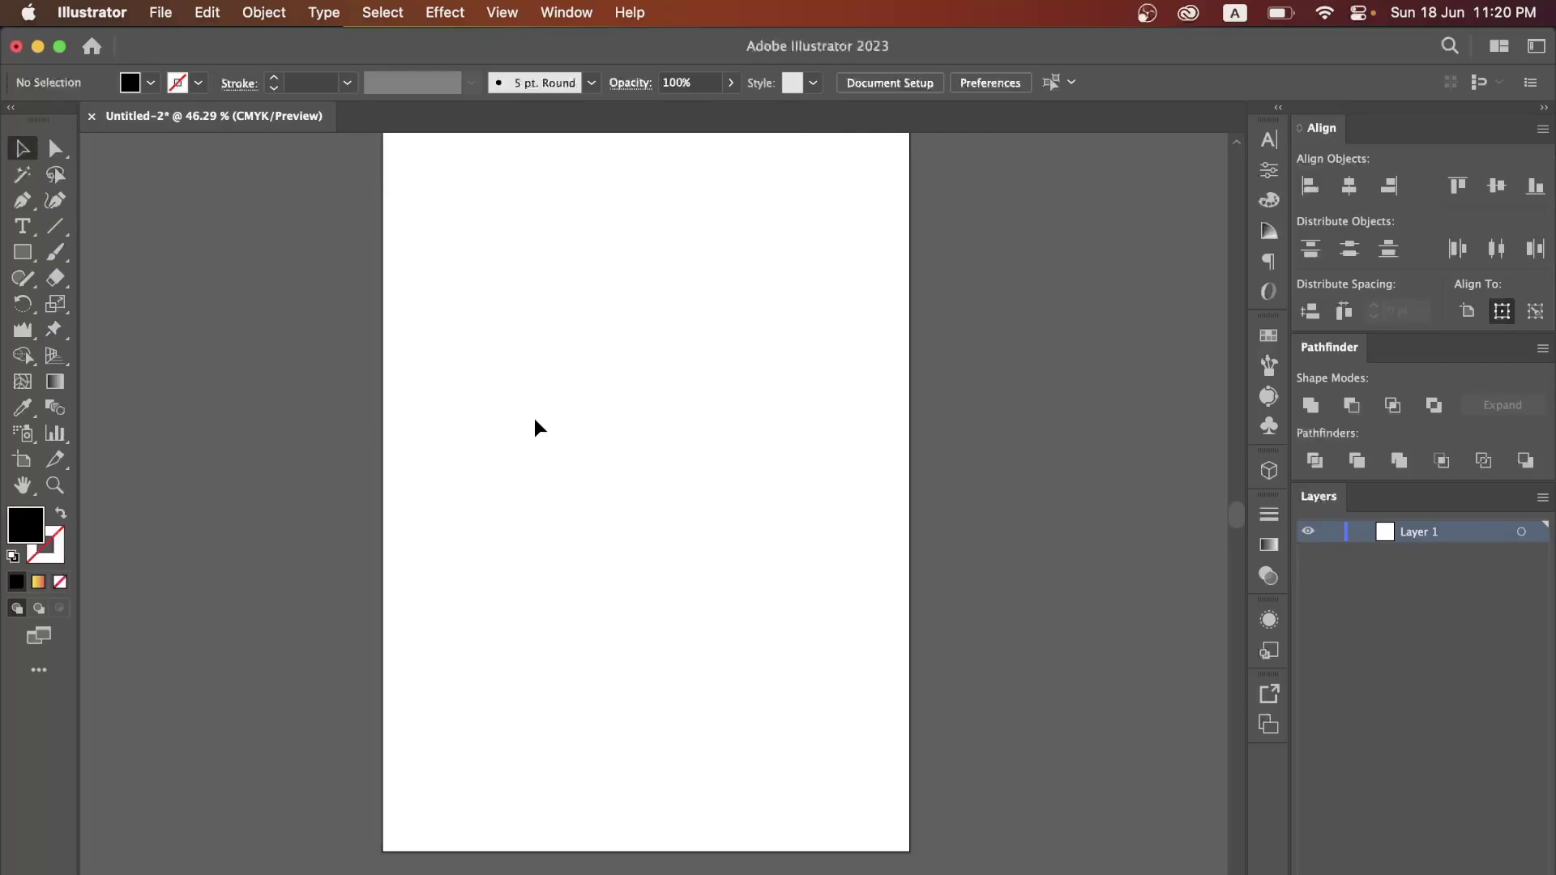
scroll(534, 419, "up", 3)
scroll(533, 418, "right", 1)
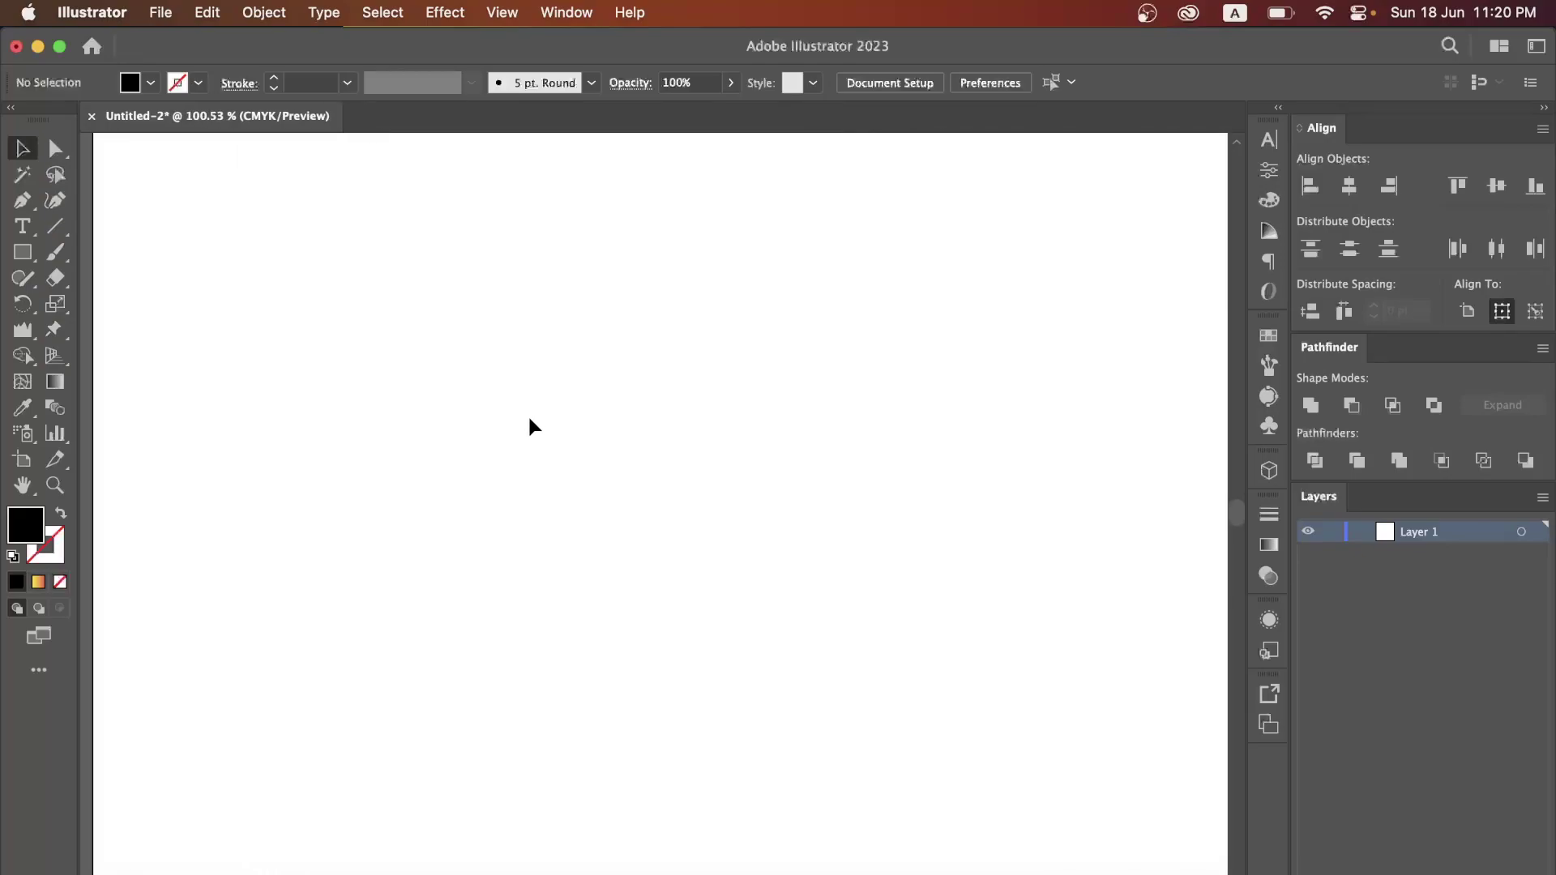
scroll(530, 419, "down", 5)
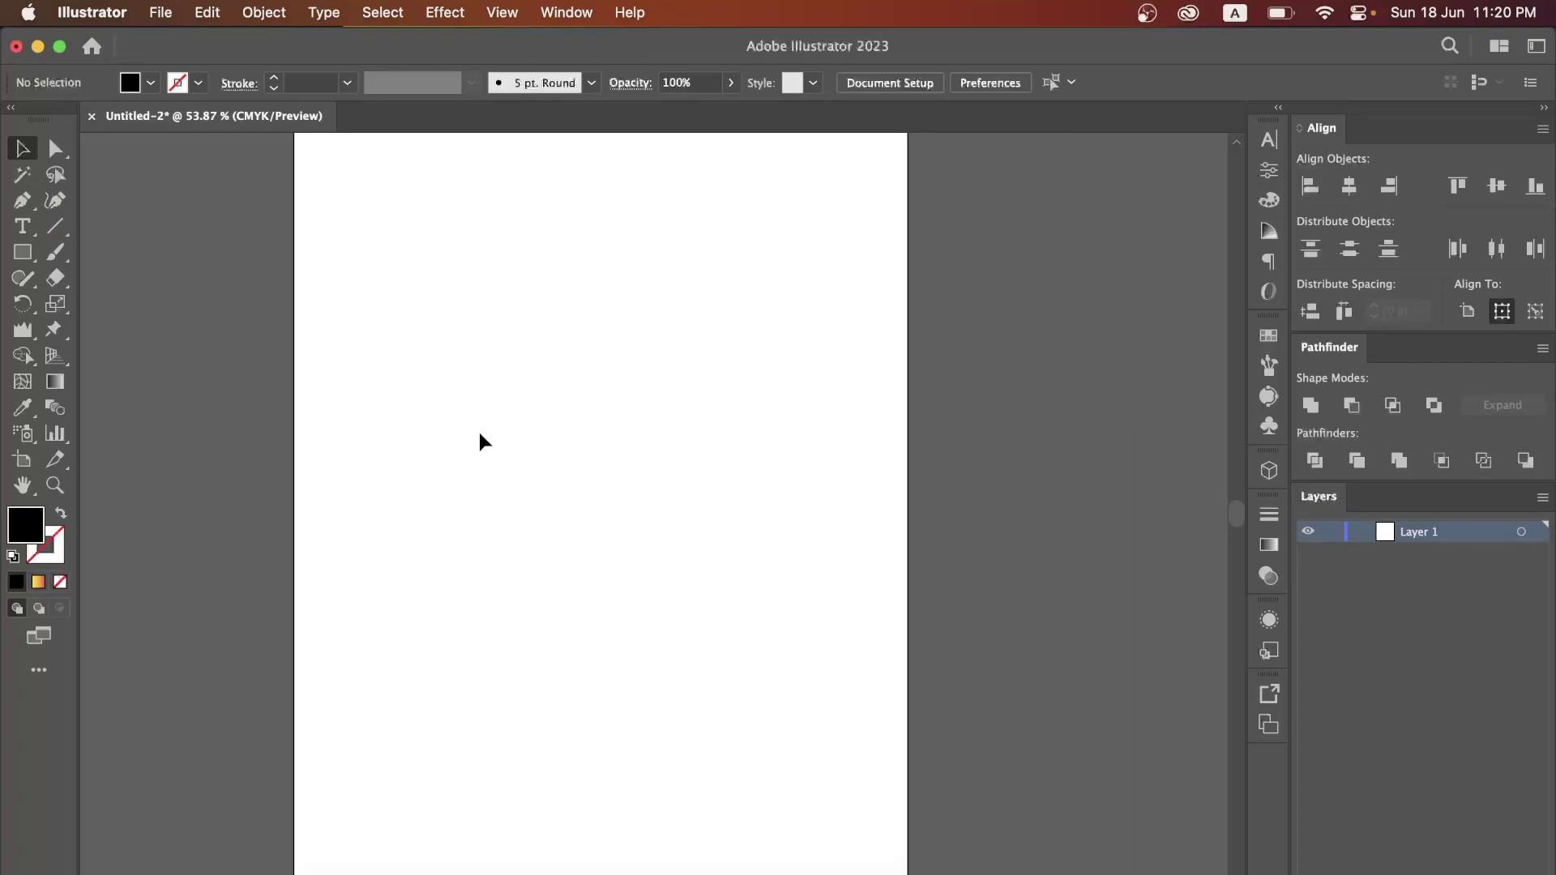
scroll(581, 406, "down", 2)
scroll(582, 406, "up", 1)
scroll(582, 406, "left", 1)
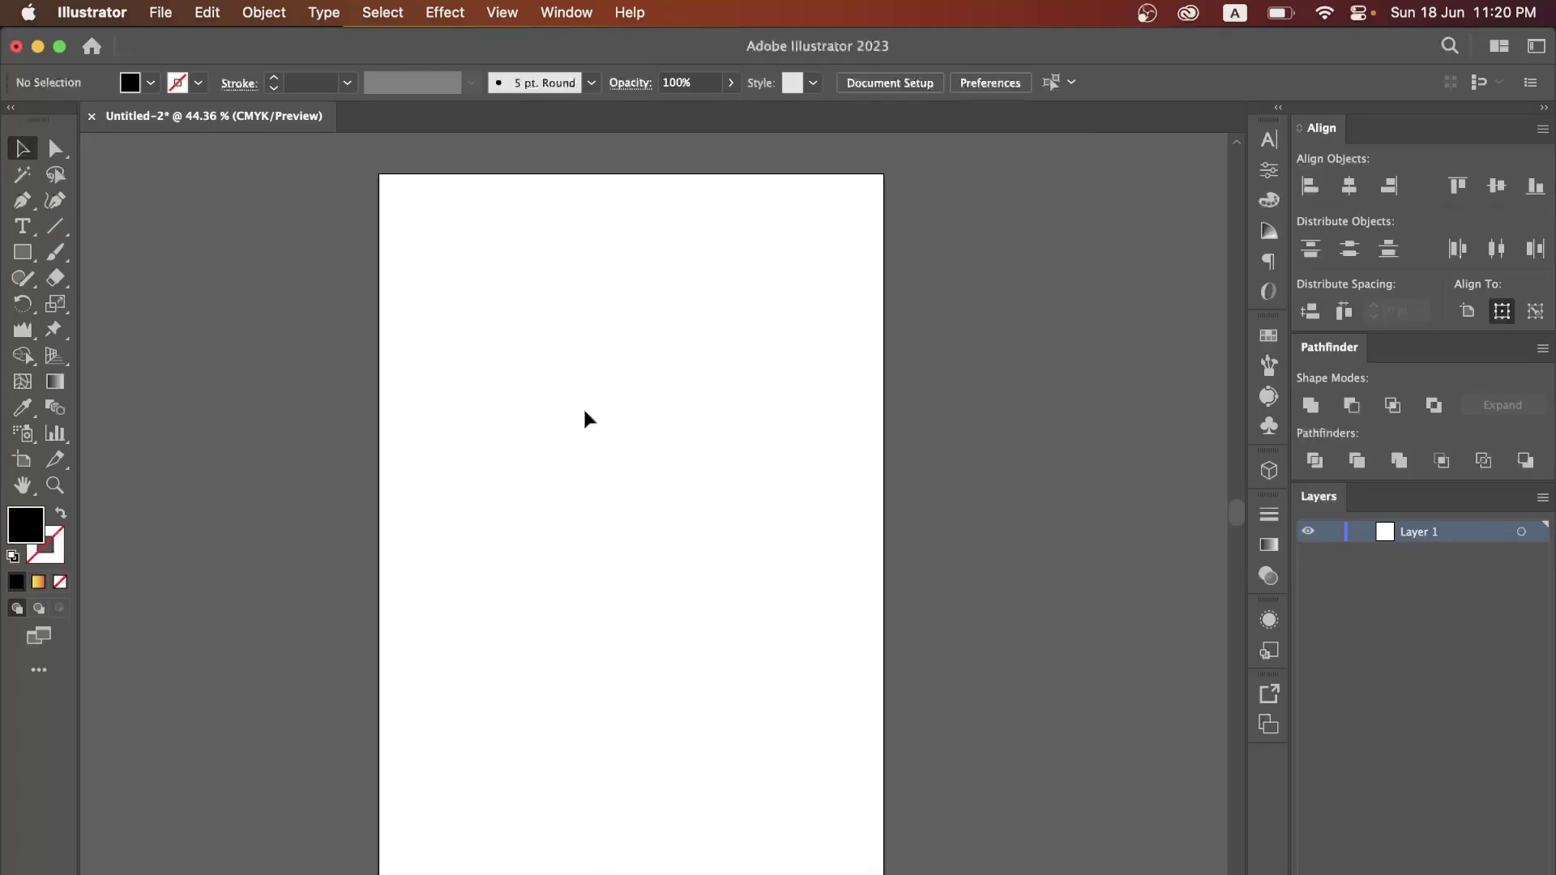
scroll(585, 413, "up", 1)
scroll(584, 413, "down", 2)
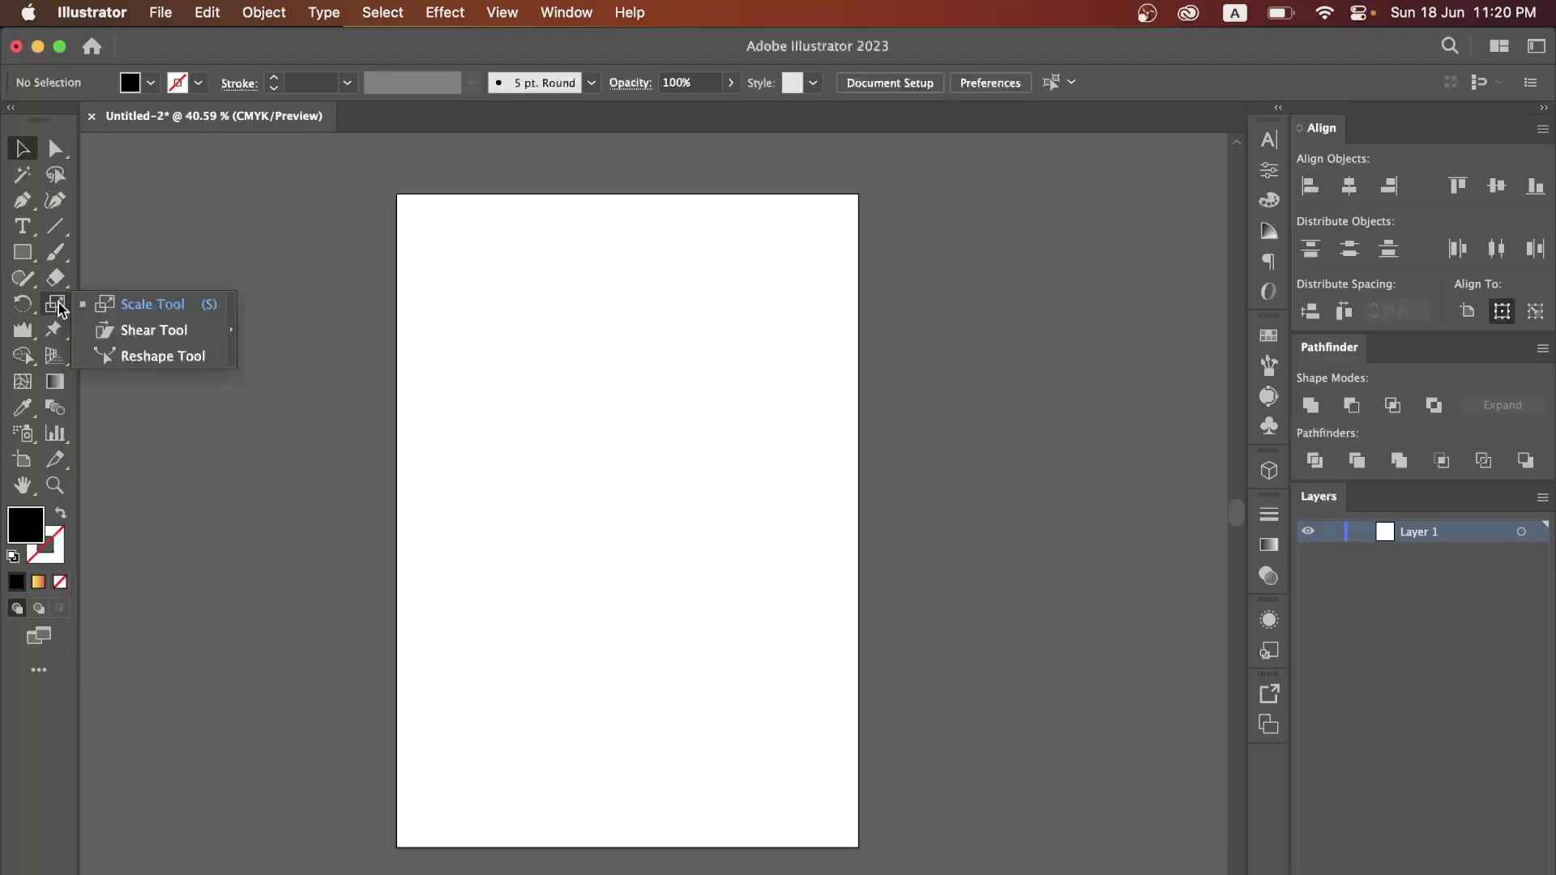
left_click(57, 280)
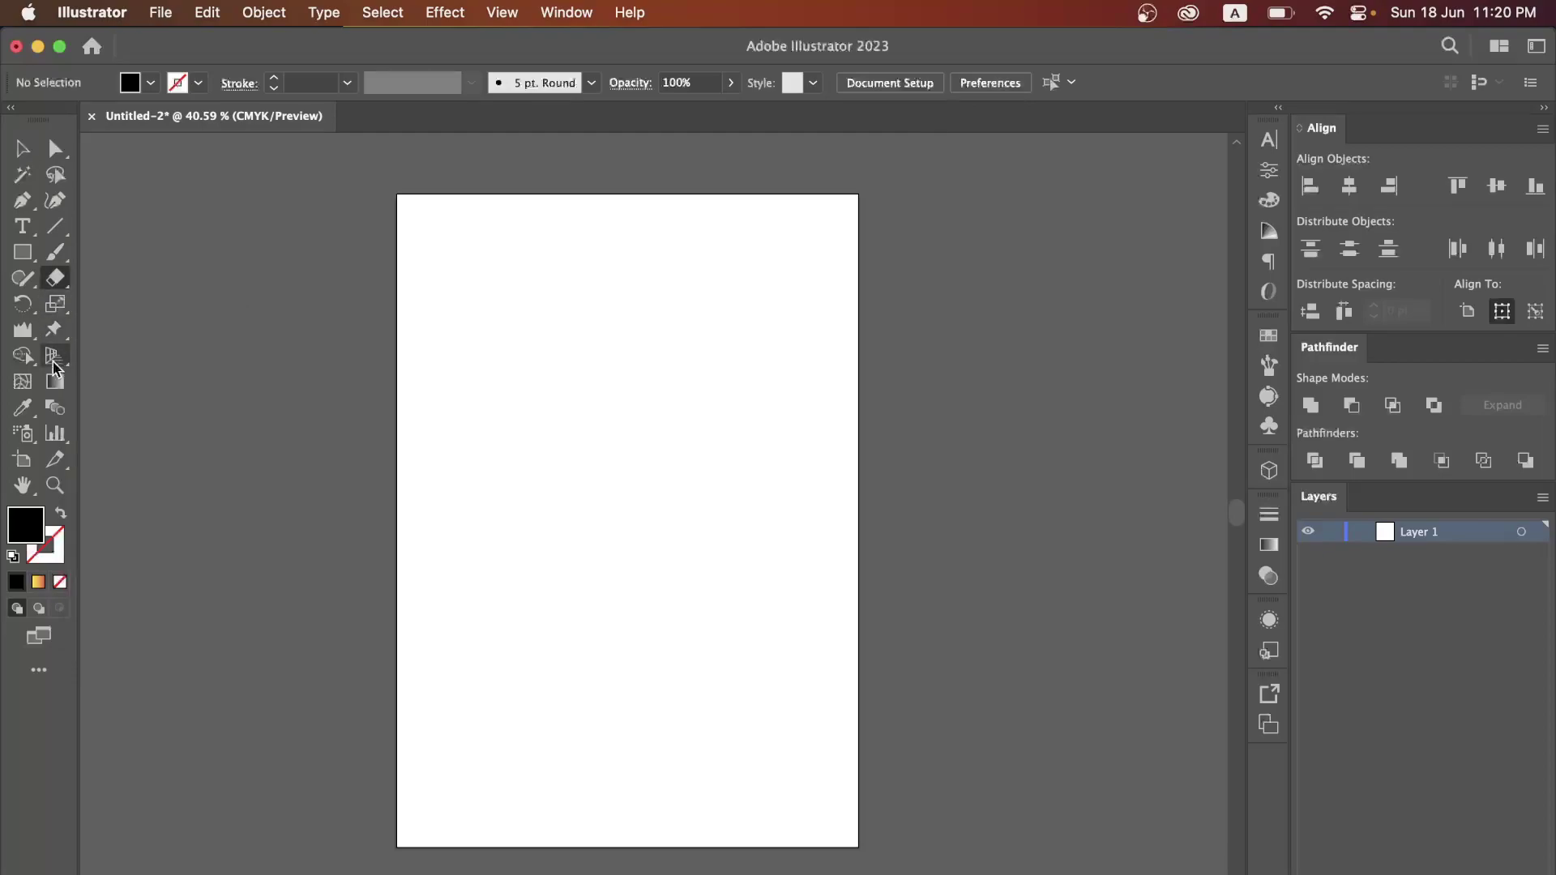
left_click(63, 344)
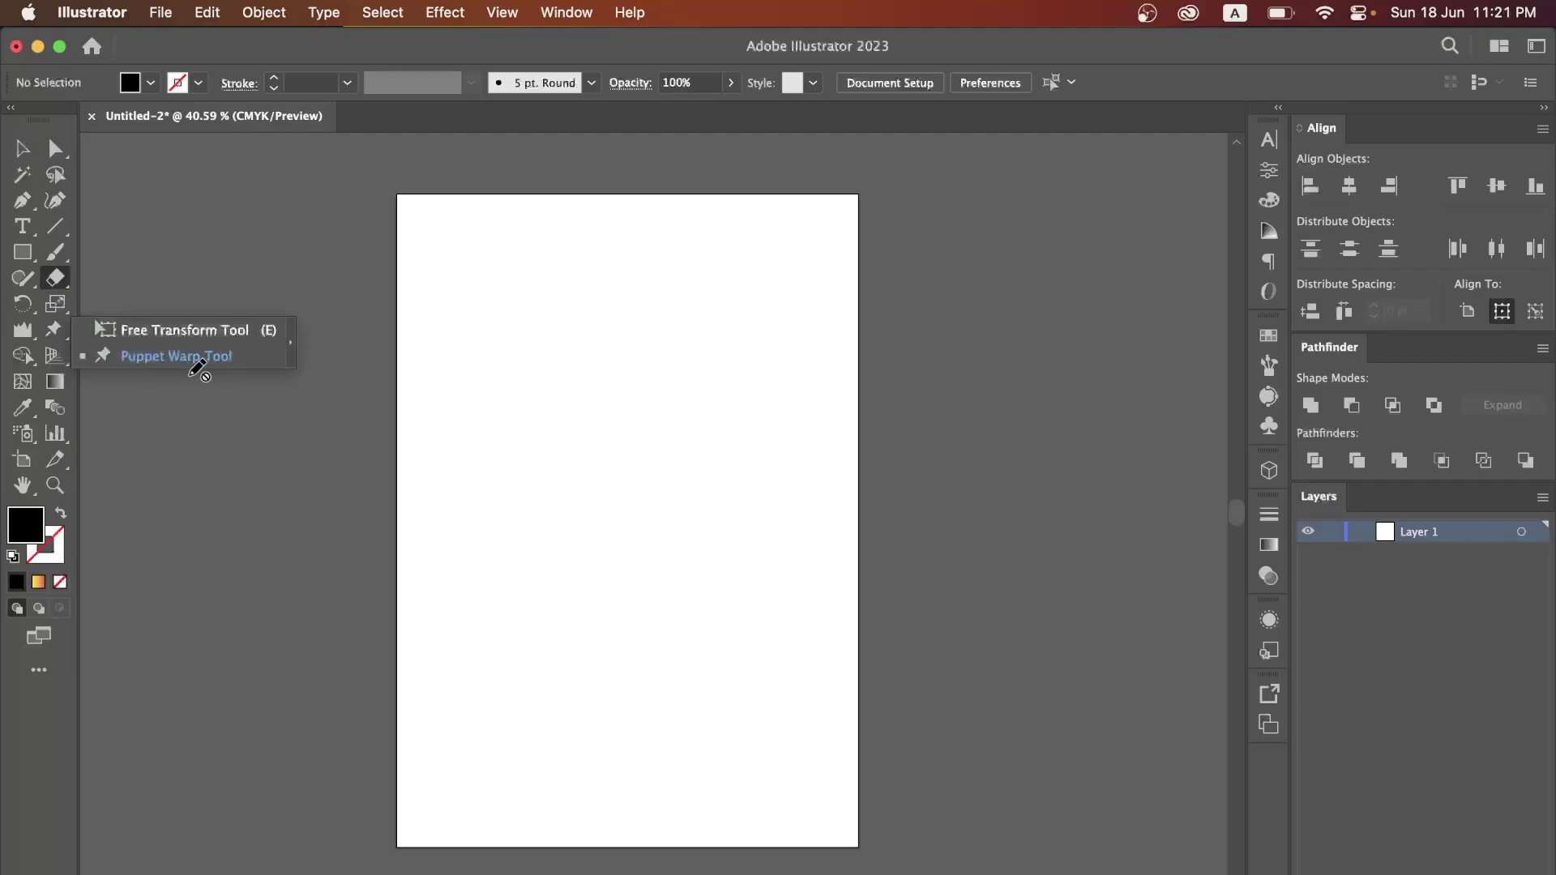
left_click(150, 359)
left_click(166, 370)
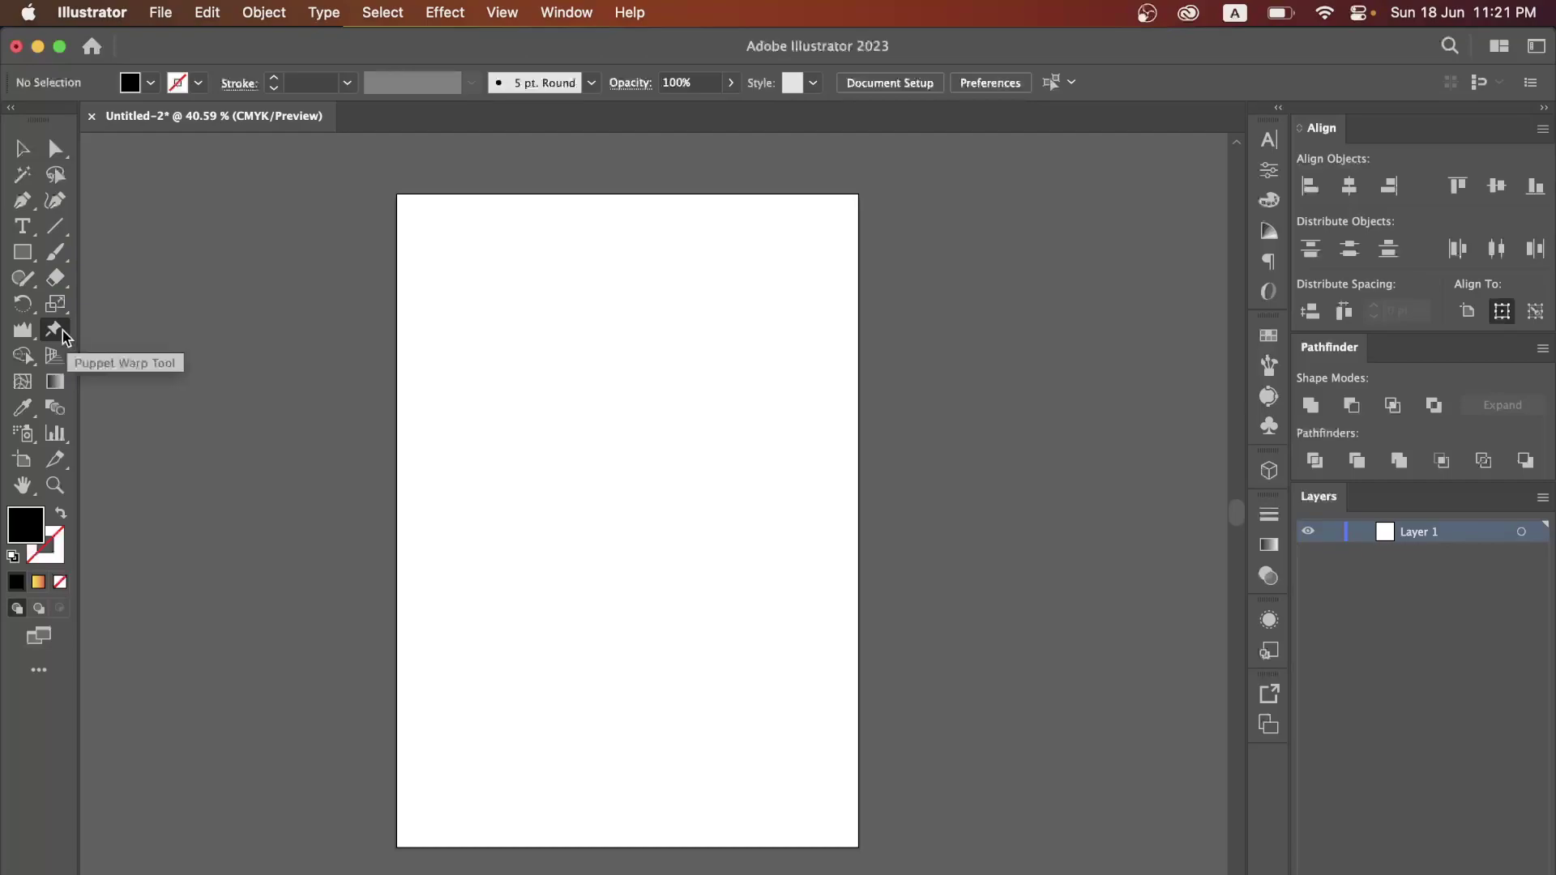
left_click(23, 155)
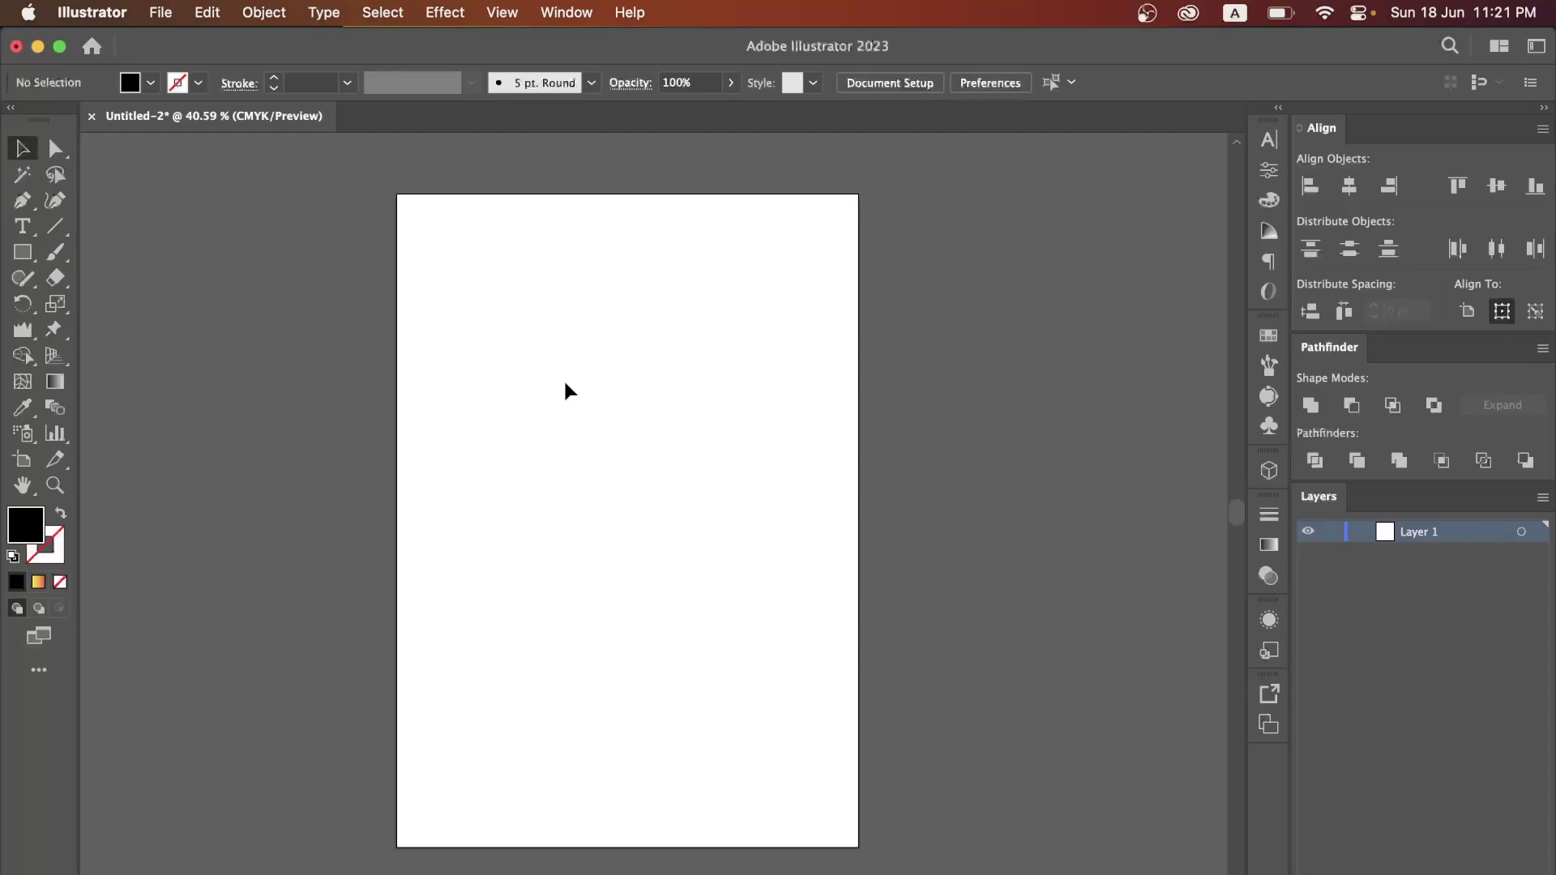
Draw a large black square for the body and position it on the artboard.
left_click(26, 253)
left_click_drag(547, 352, 668, 479)
left_click(23, 149)
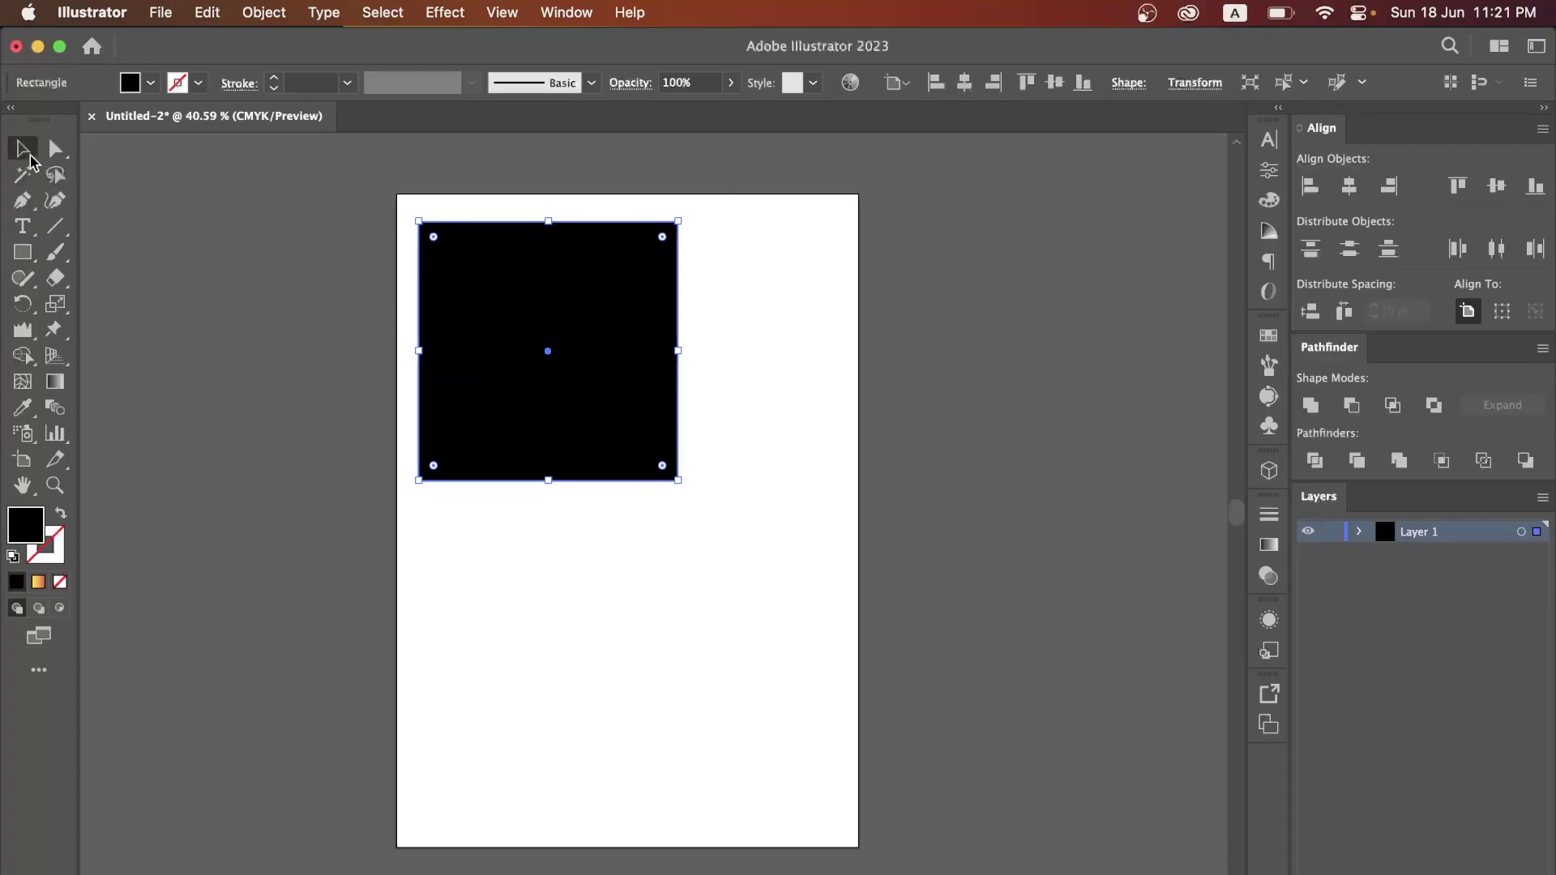
left_click_drag(584, 408, 654, 535)
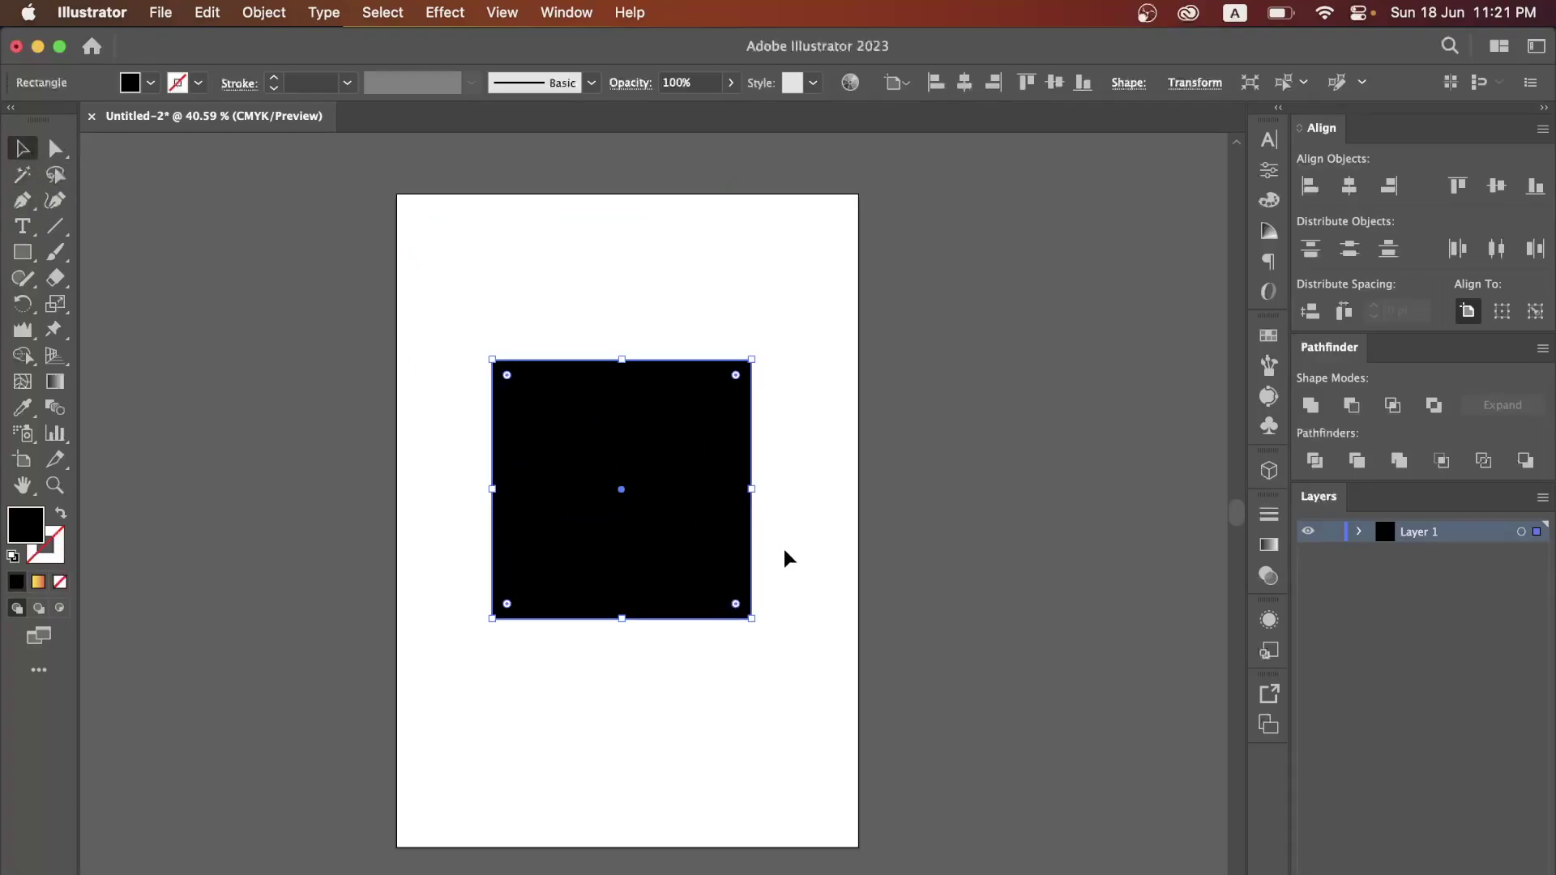
left_click_drag(752, 487, 693, 485)
left_click(793, 480)
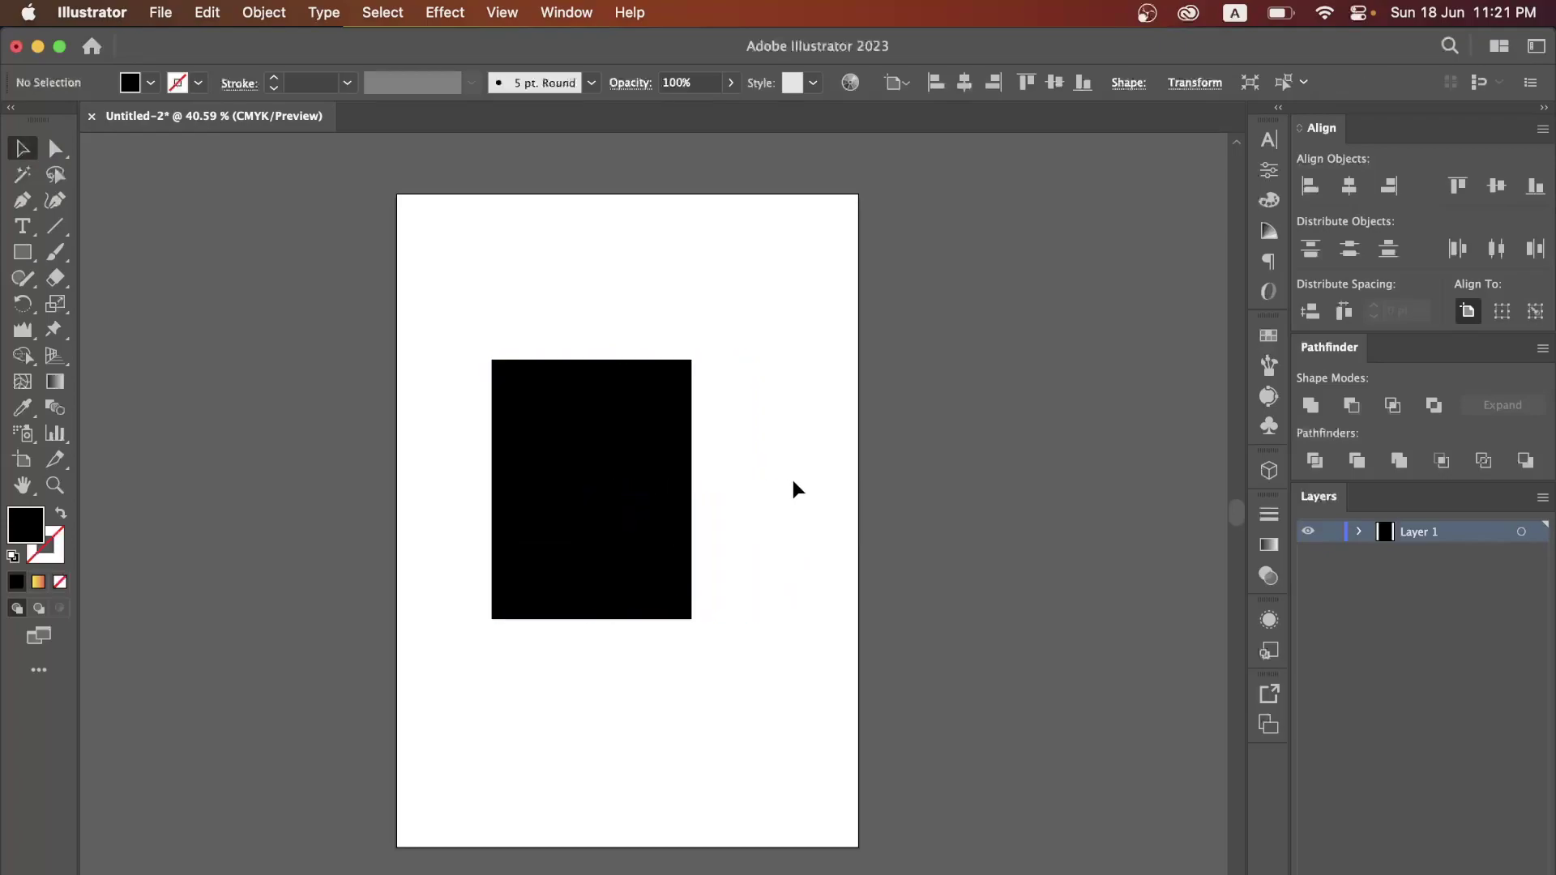
Add arm bars on both sides of the body's top to form the T-shape.
left_click(27, 274)
left_click(23, 252)
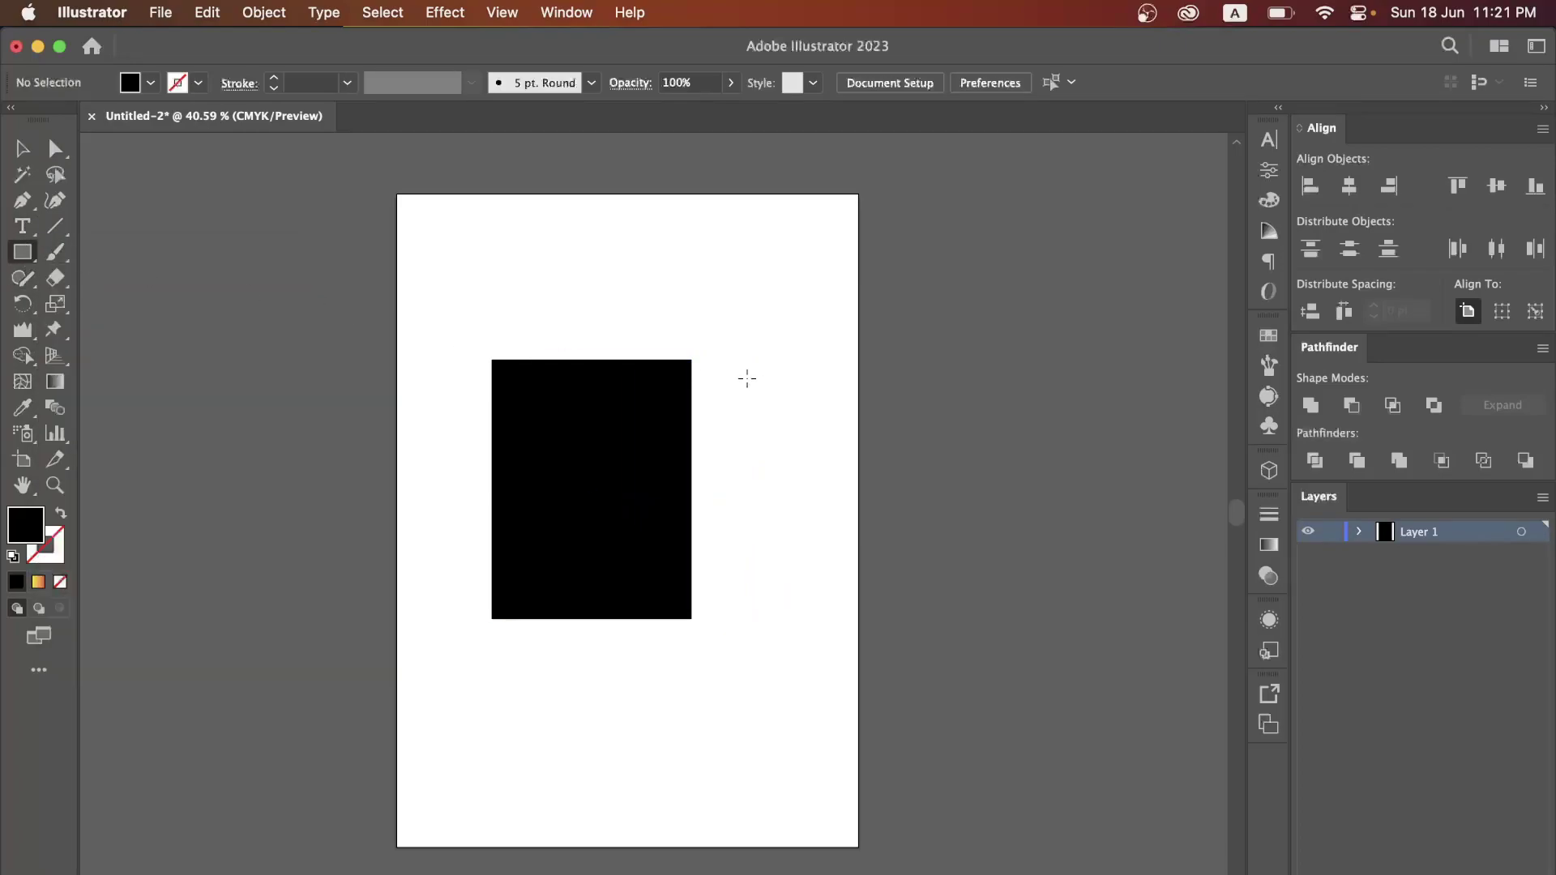
mouse_move(698, 362)
left_mouse_down()
mouse_move(777, 402)
mouse_move(821, 403)
left_mouse_up()
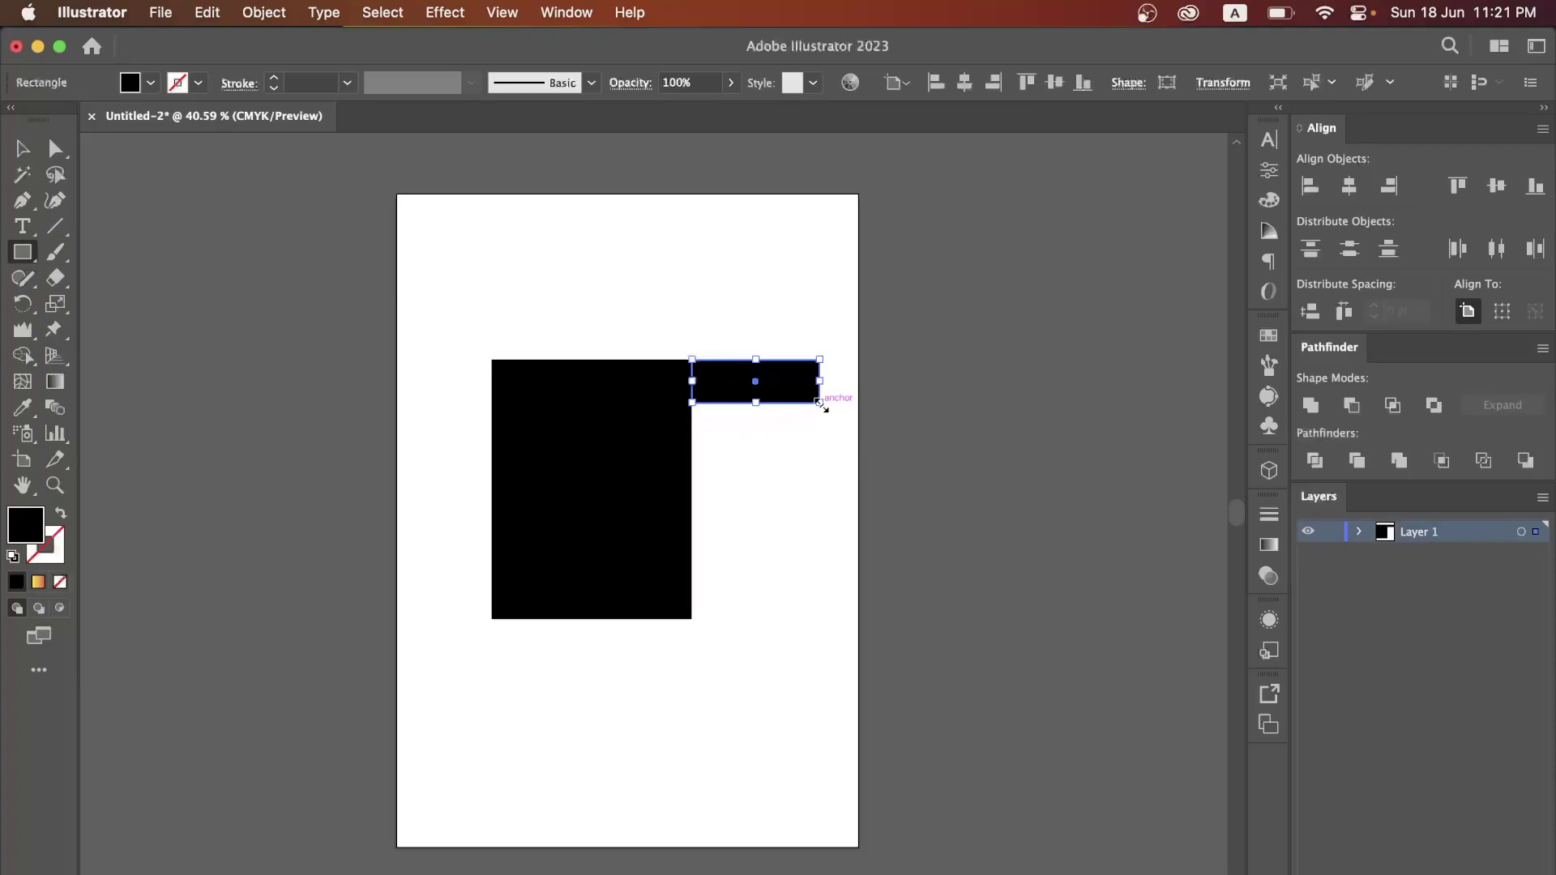
left_click(16, 154)
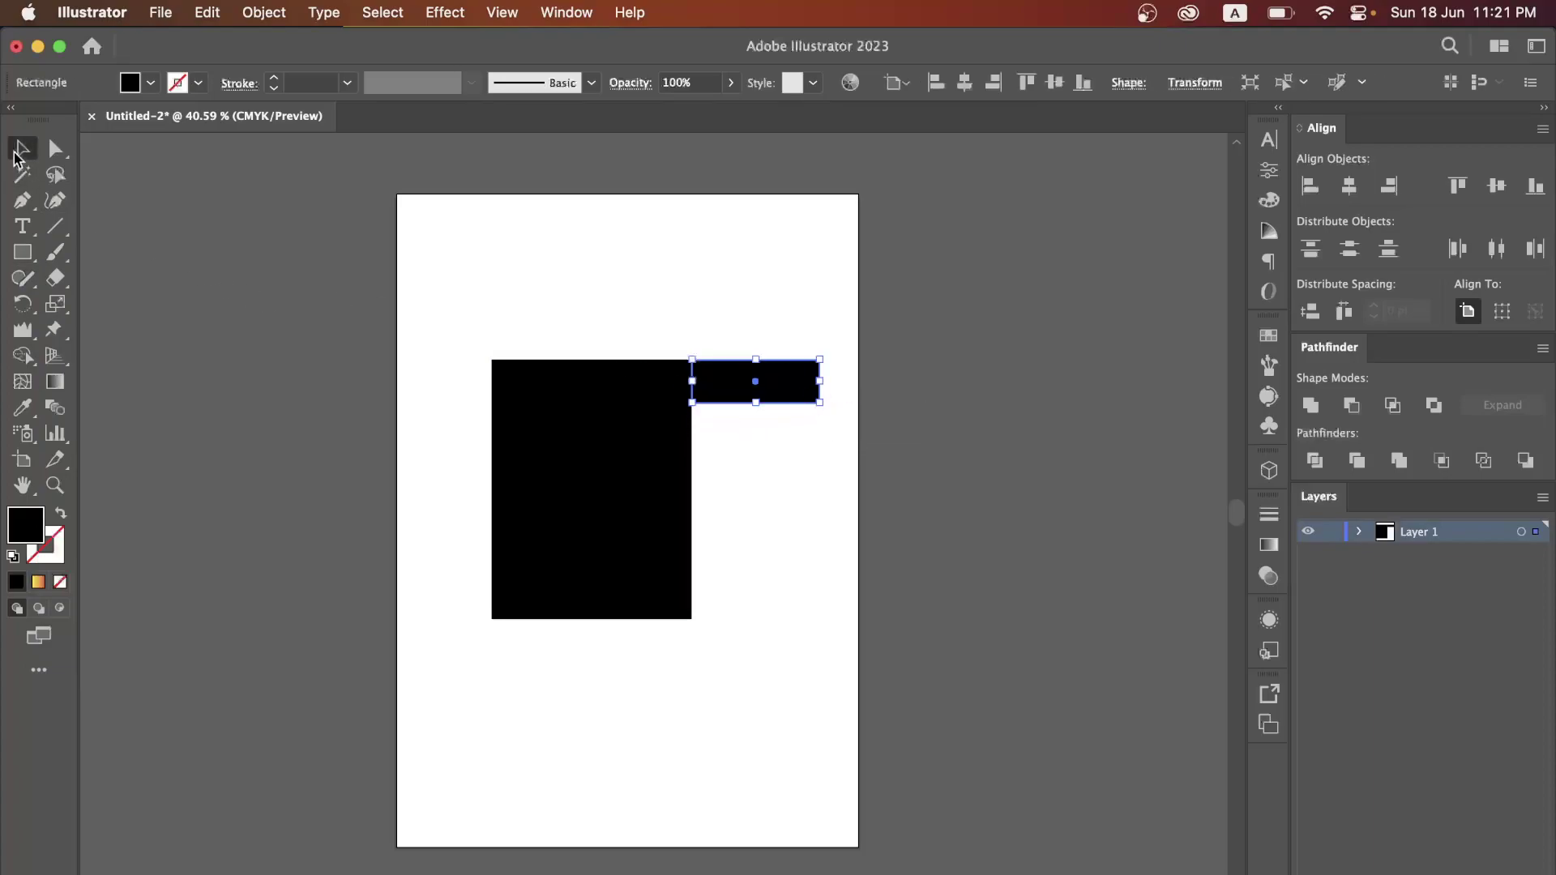
left_click_drag(733, 379, 411, 392)
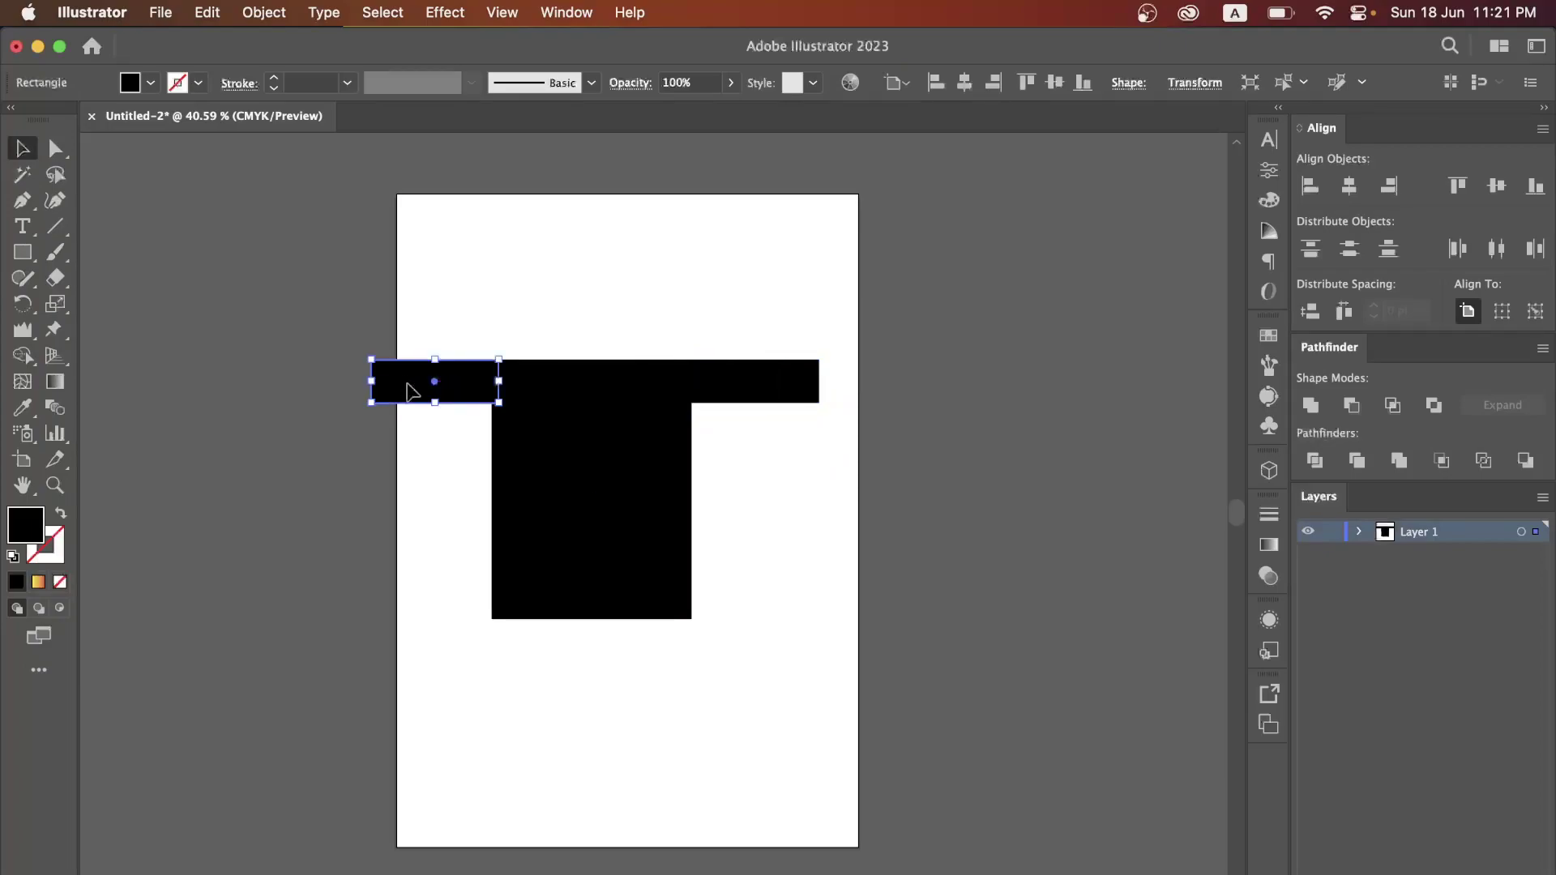
left_click(614, 315)
left_click_drag(448, 309, 645, 539)
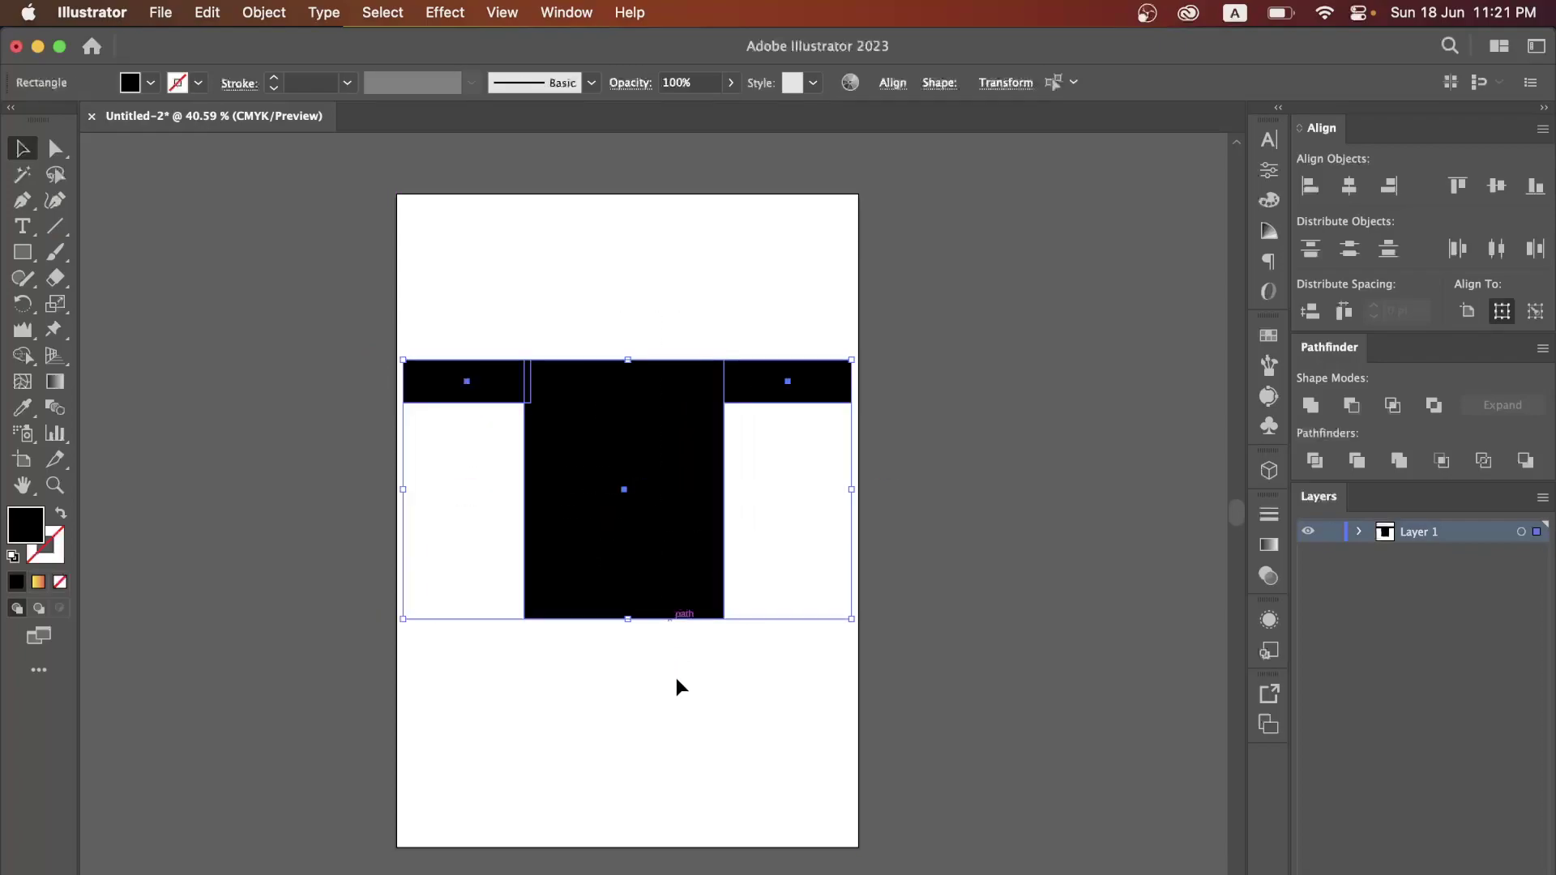
left_click(674, 707)
Draw a thin leg below the body, copy it right as a second leg, and shift both left.
left_click(26, 253)
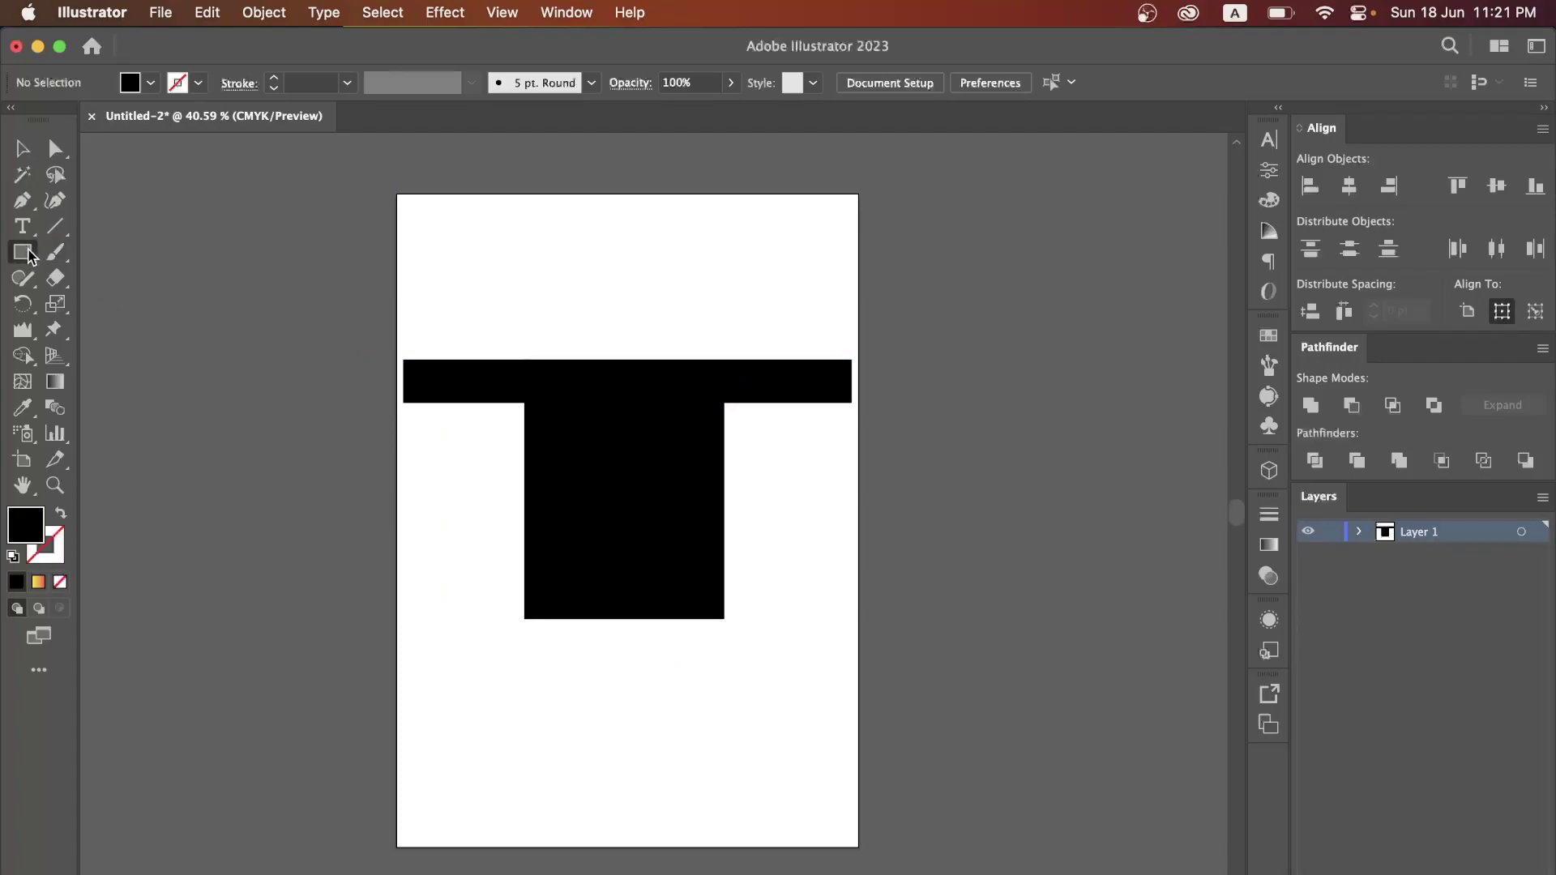
left_click_drag(564, 619, 609, 728)
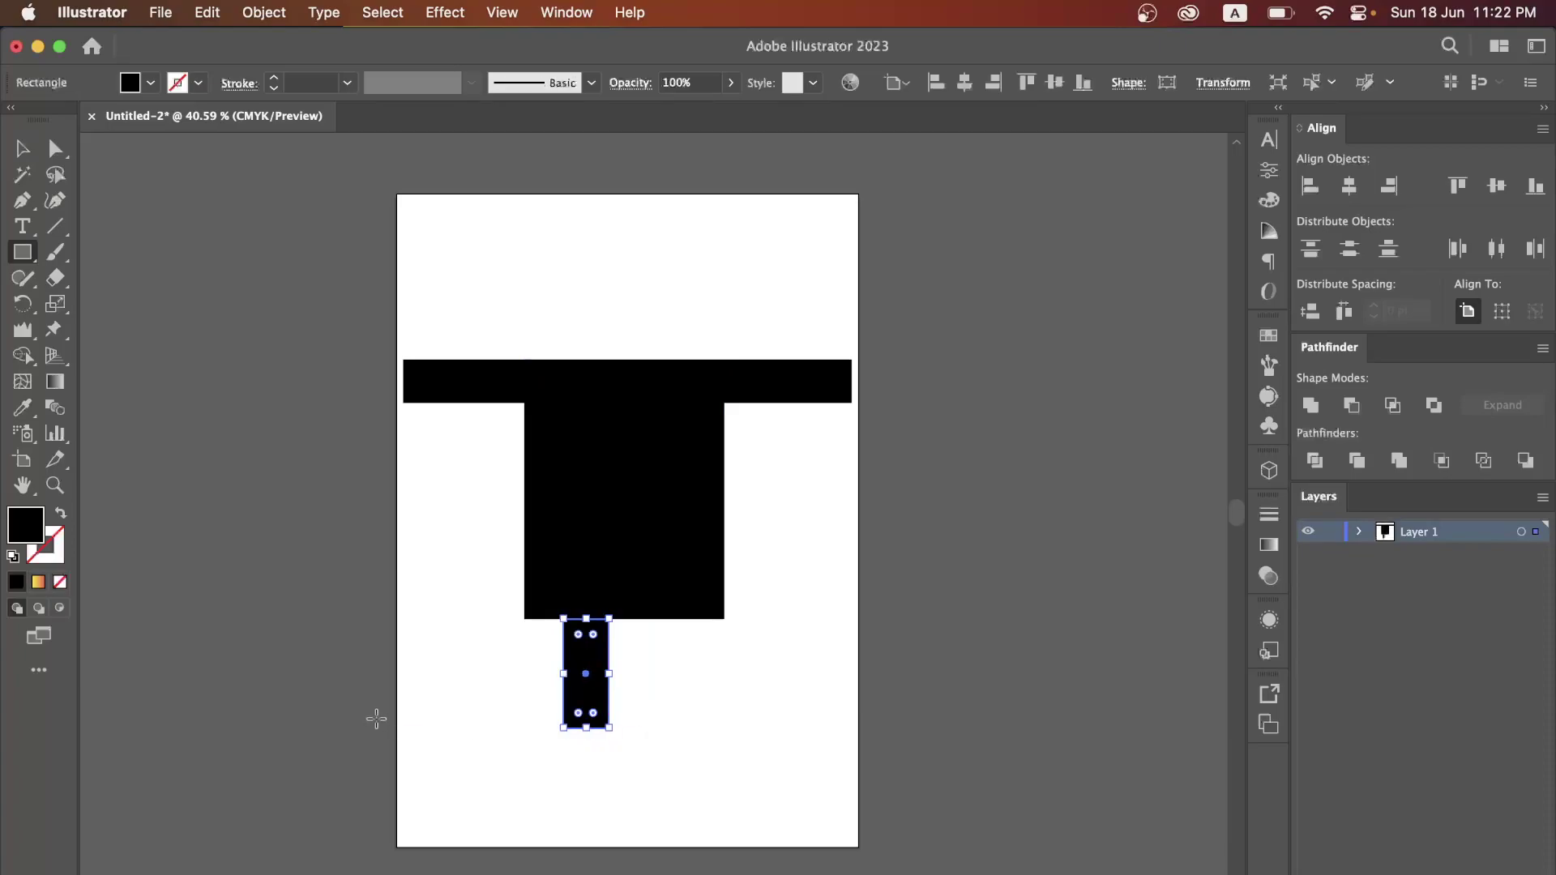
left_click(21, 150)
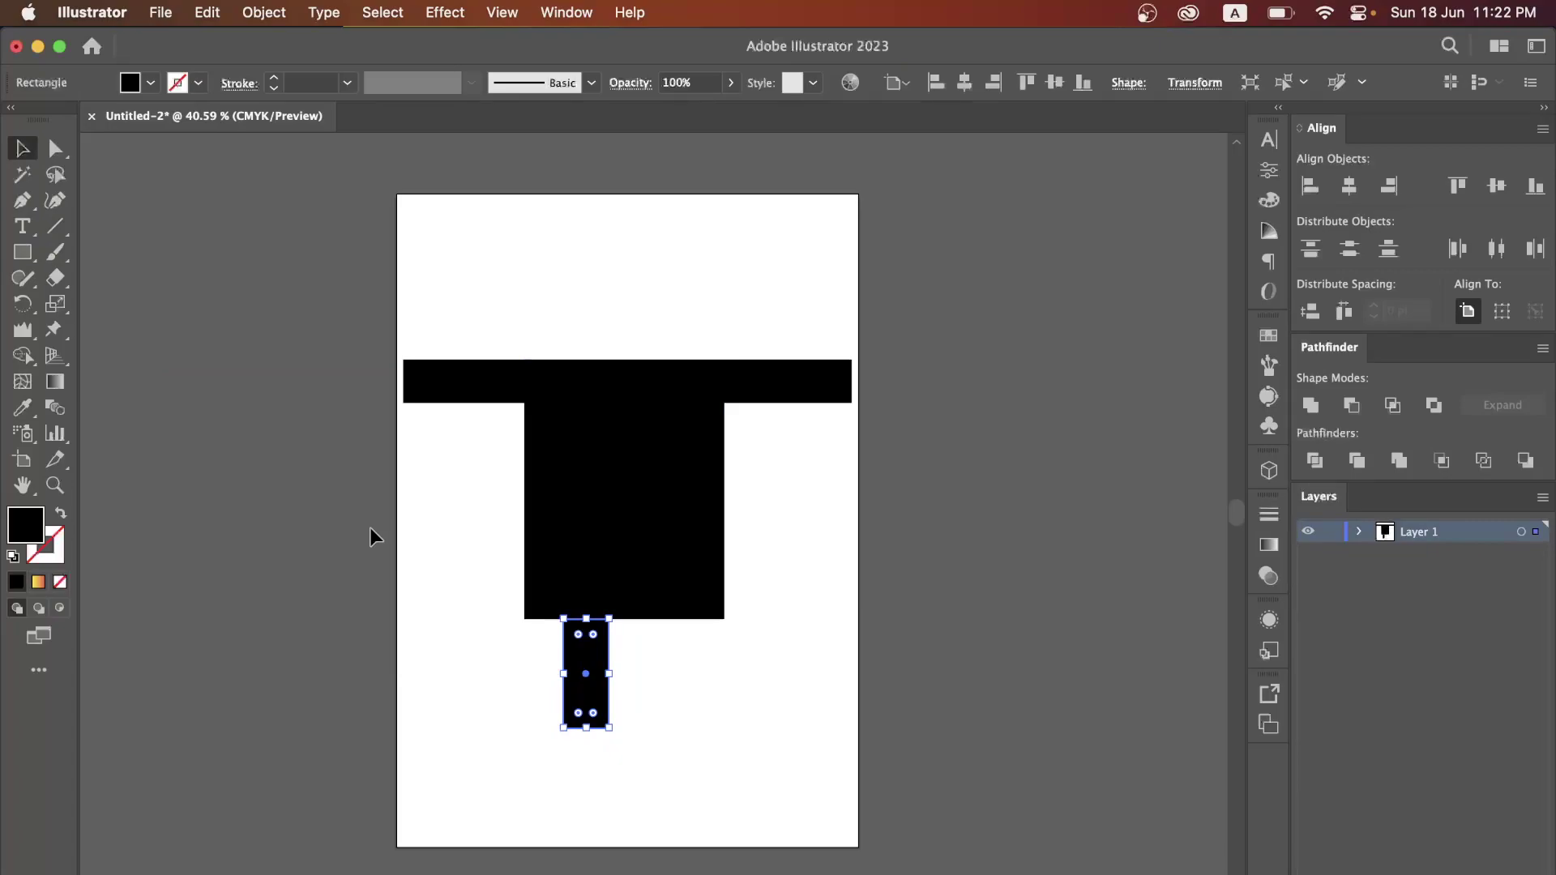
left_click_drag(585, 673, 678, 678)
left_click(777, 720)
left_click_drag(775, 711, 524, 701)
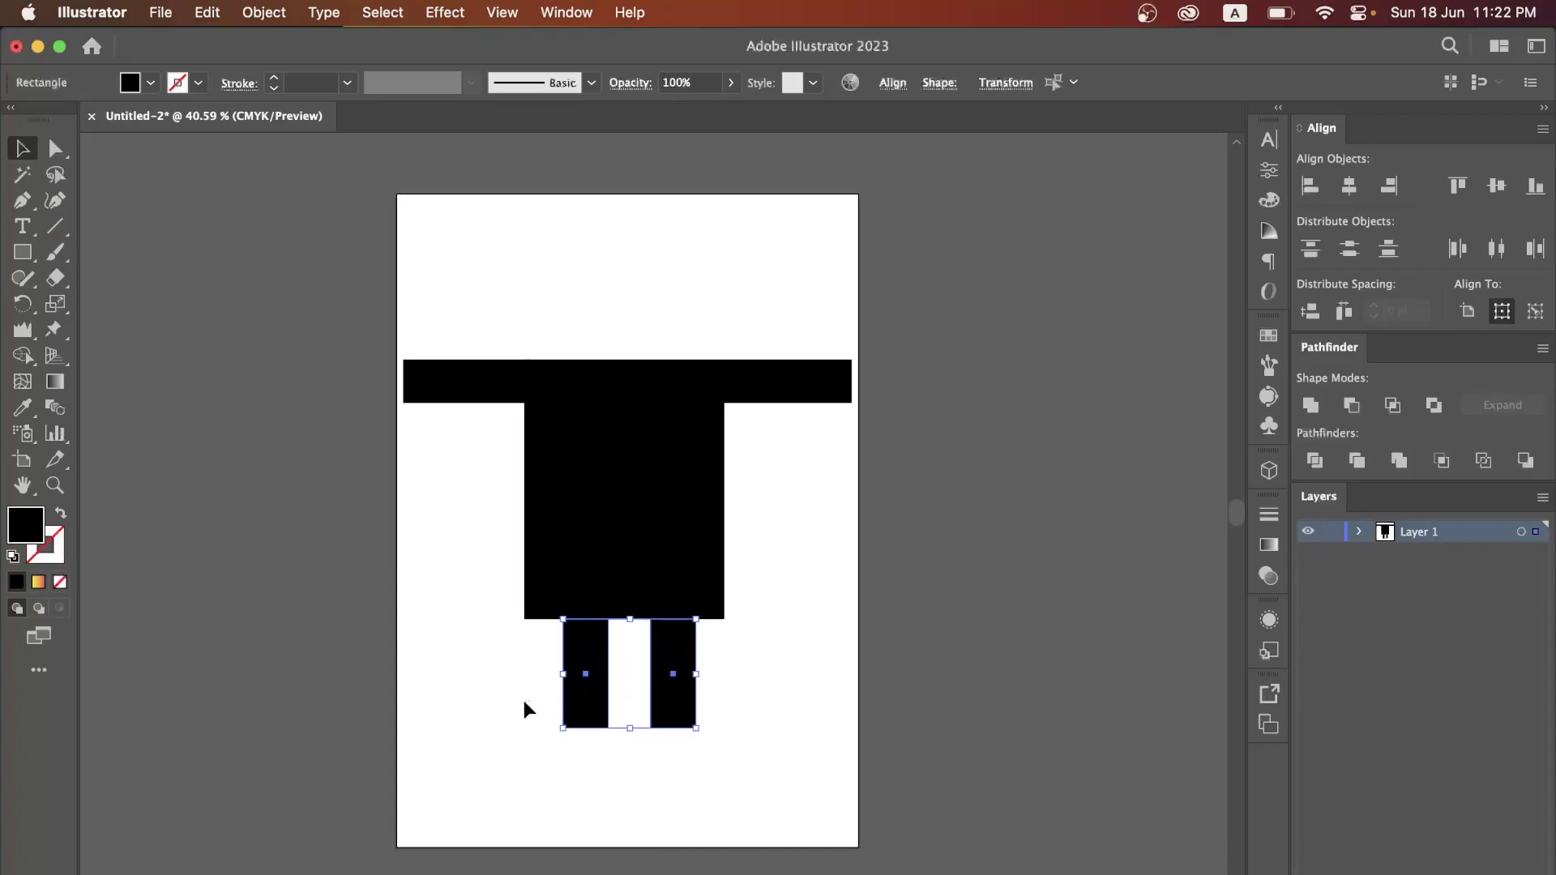
left_click_drag(681, 697, 672, 695)
left_click(854, 650)
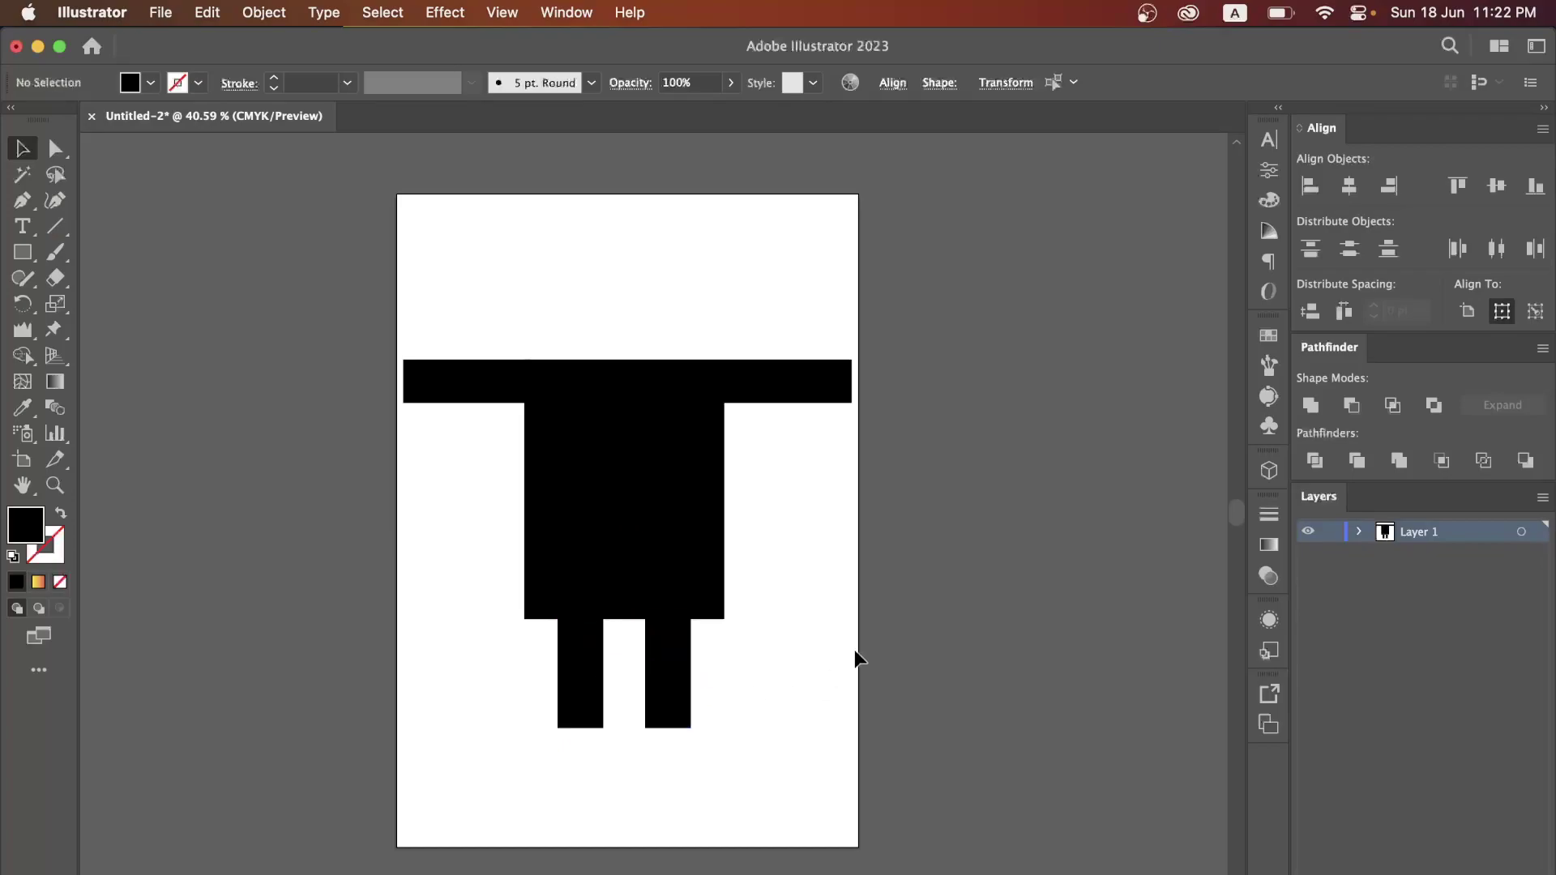
Draw a small head rectangle above the body and centre it horizontally on the body.
left_click(22, 253)
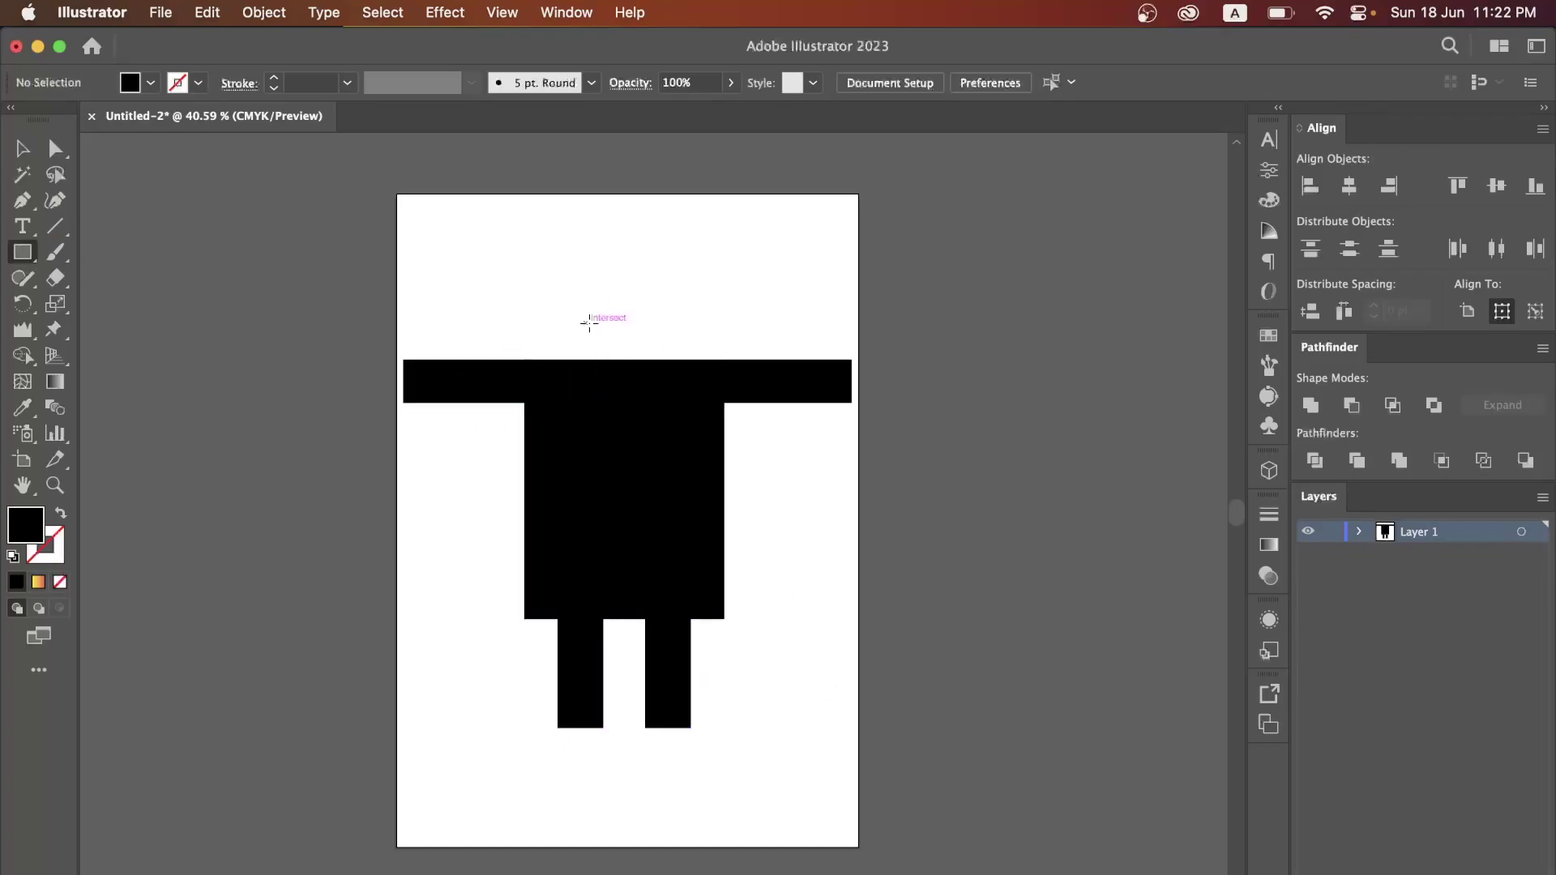
left_click_drag(586, 322, 653, 360)
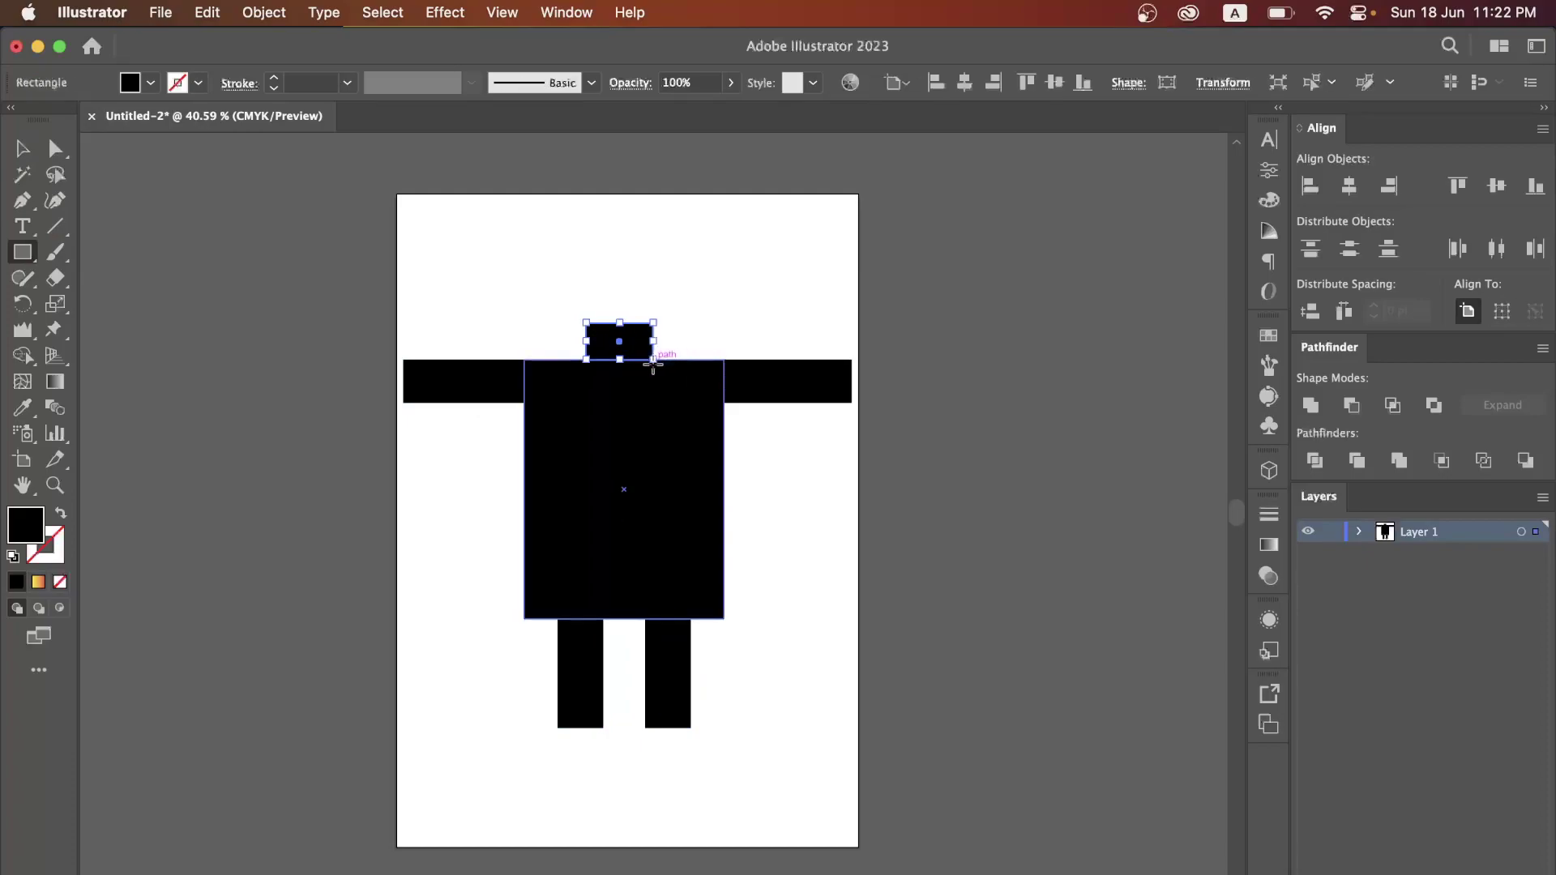
left_click(22, 151)
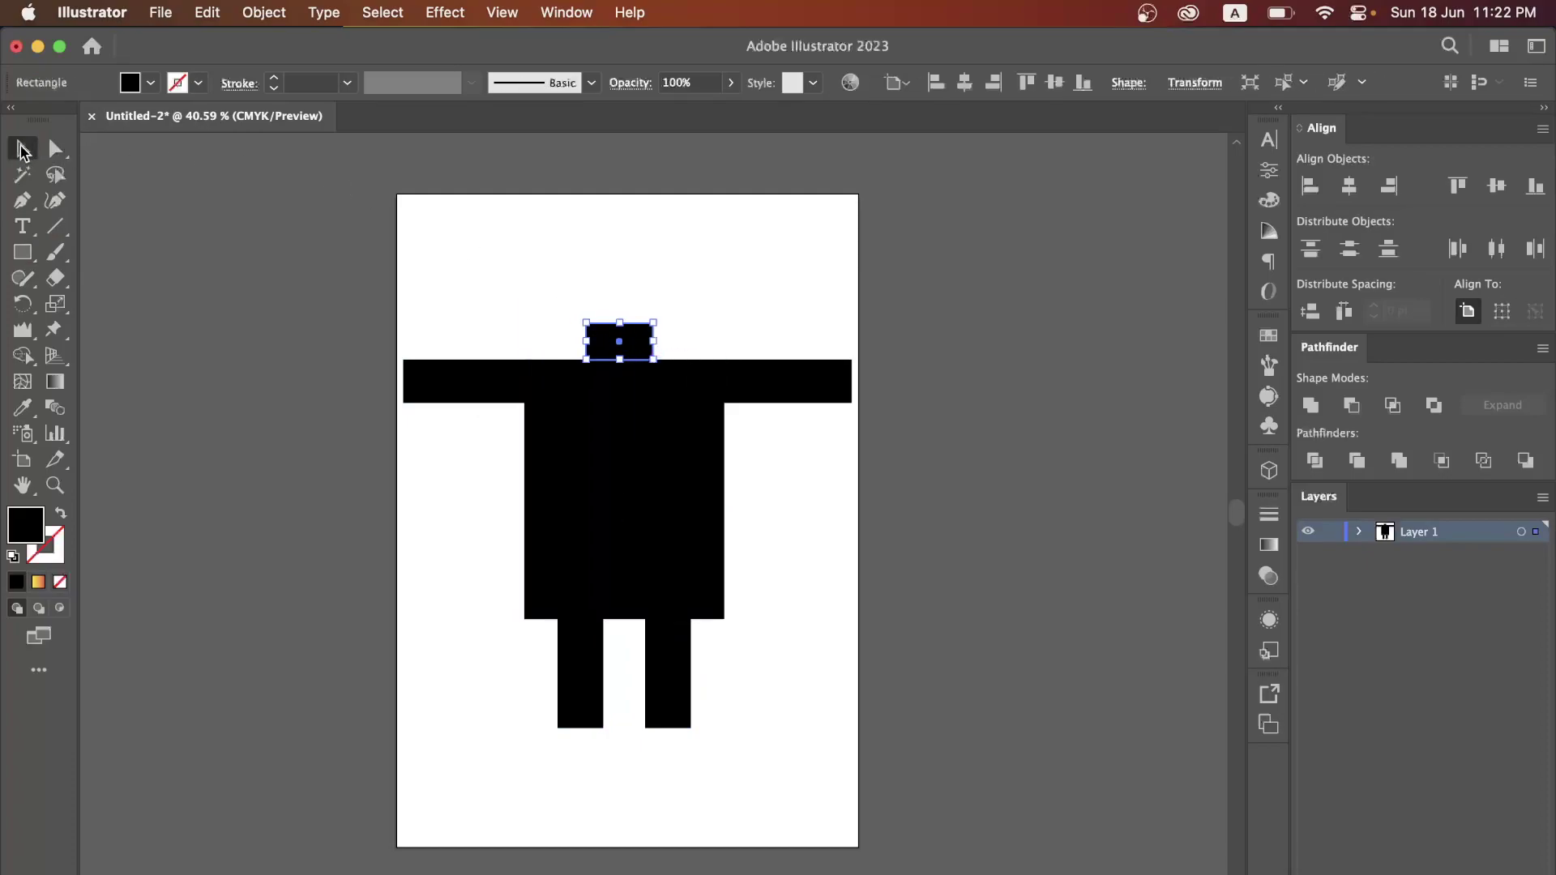
left_click(152, 361)
left_click(656, 394)
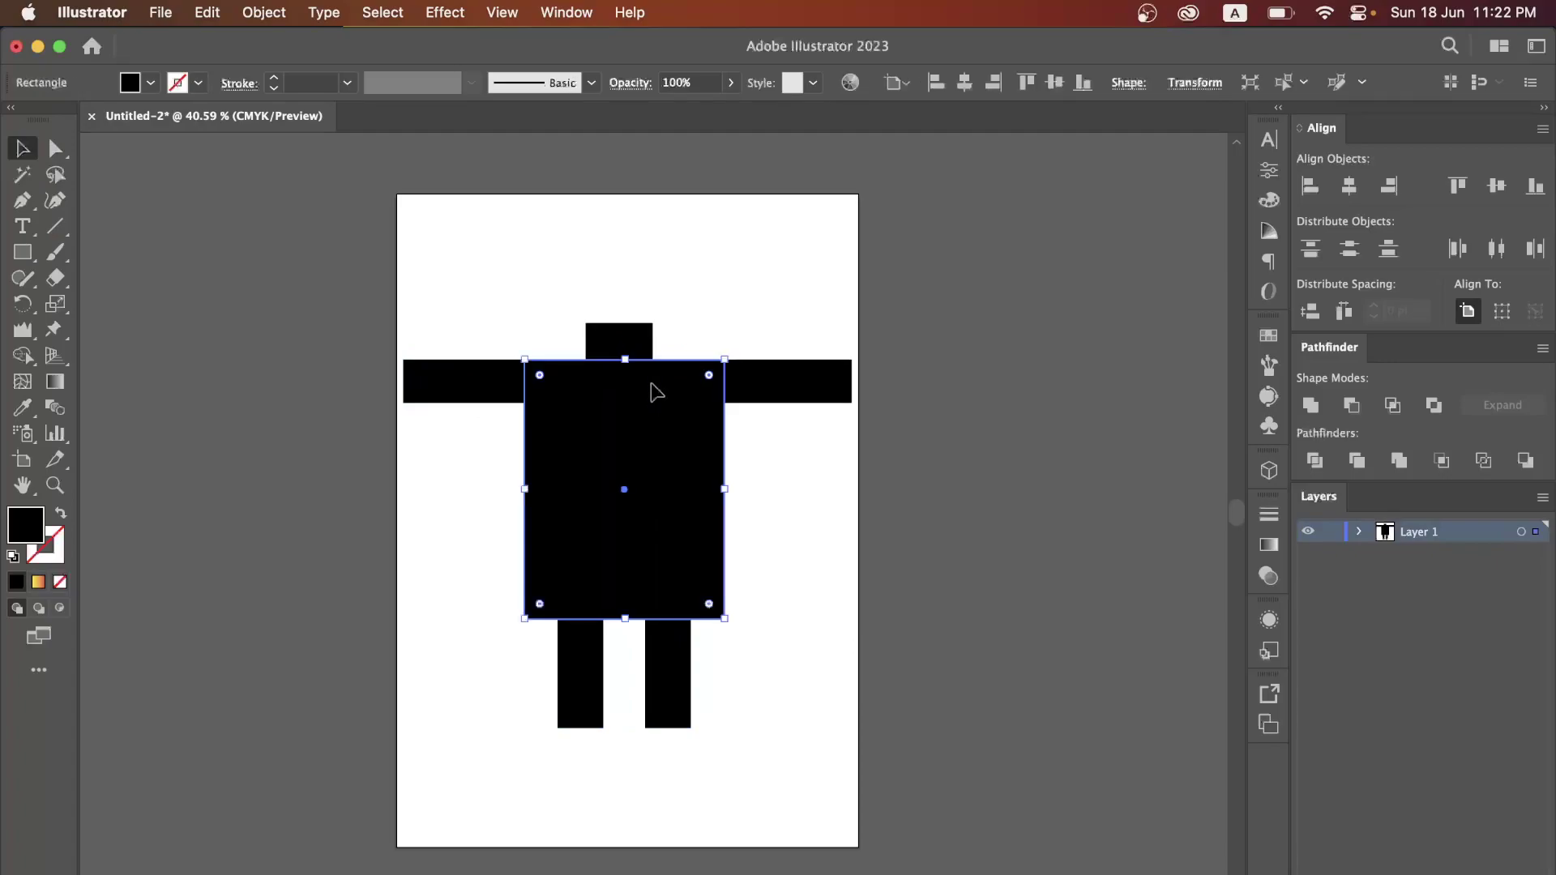
left_click(636, 339, "shift")
left_click(644, 456)
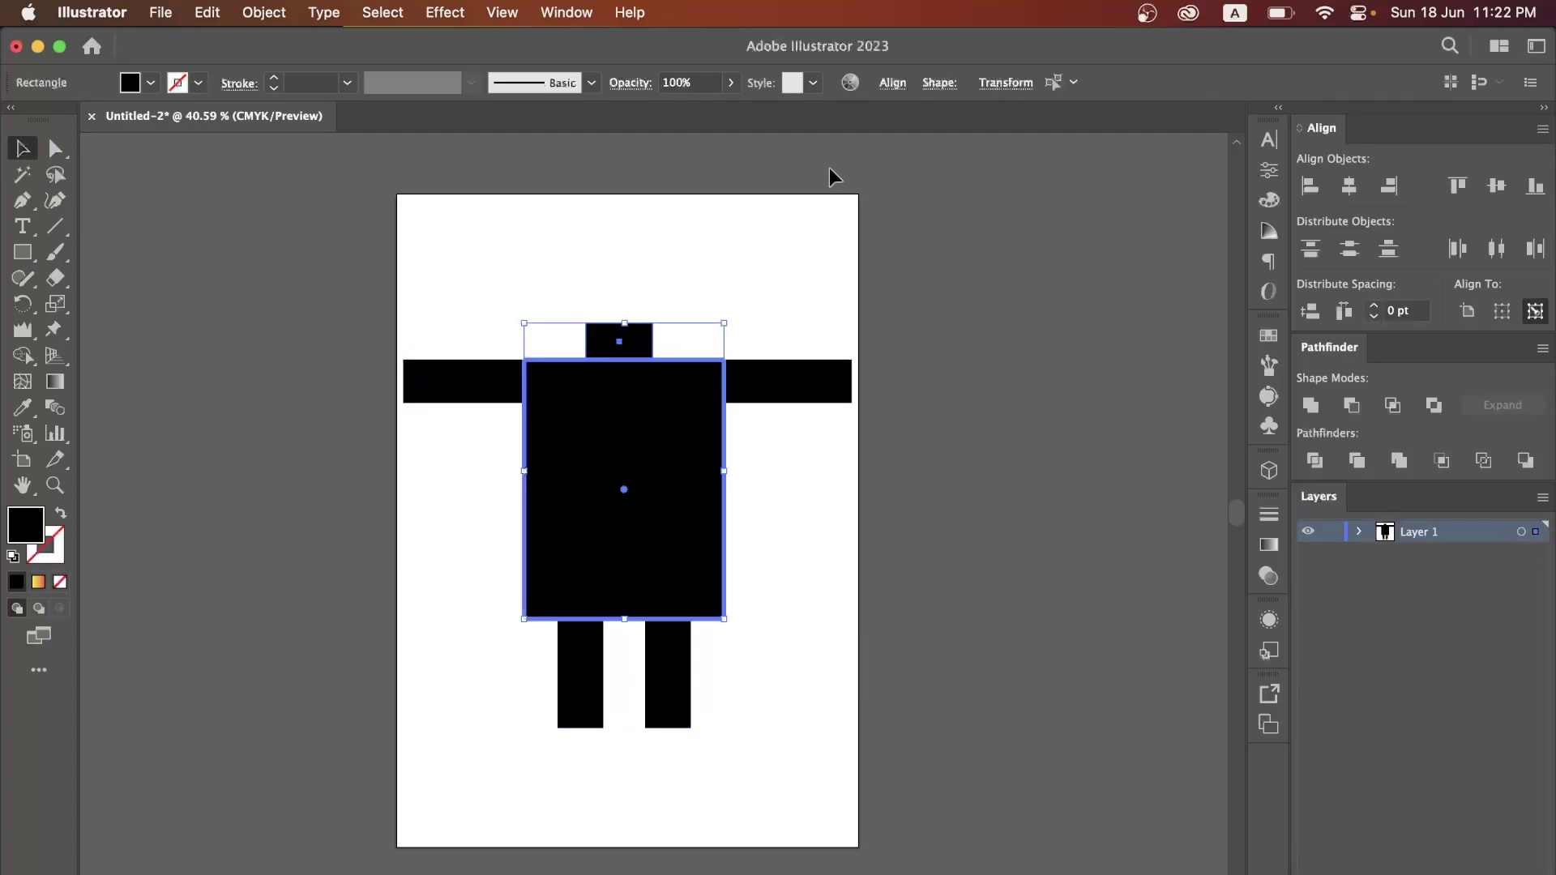
left_click(1349, 185)
left_click(994, 548)
left_click(23, 252)
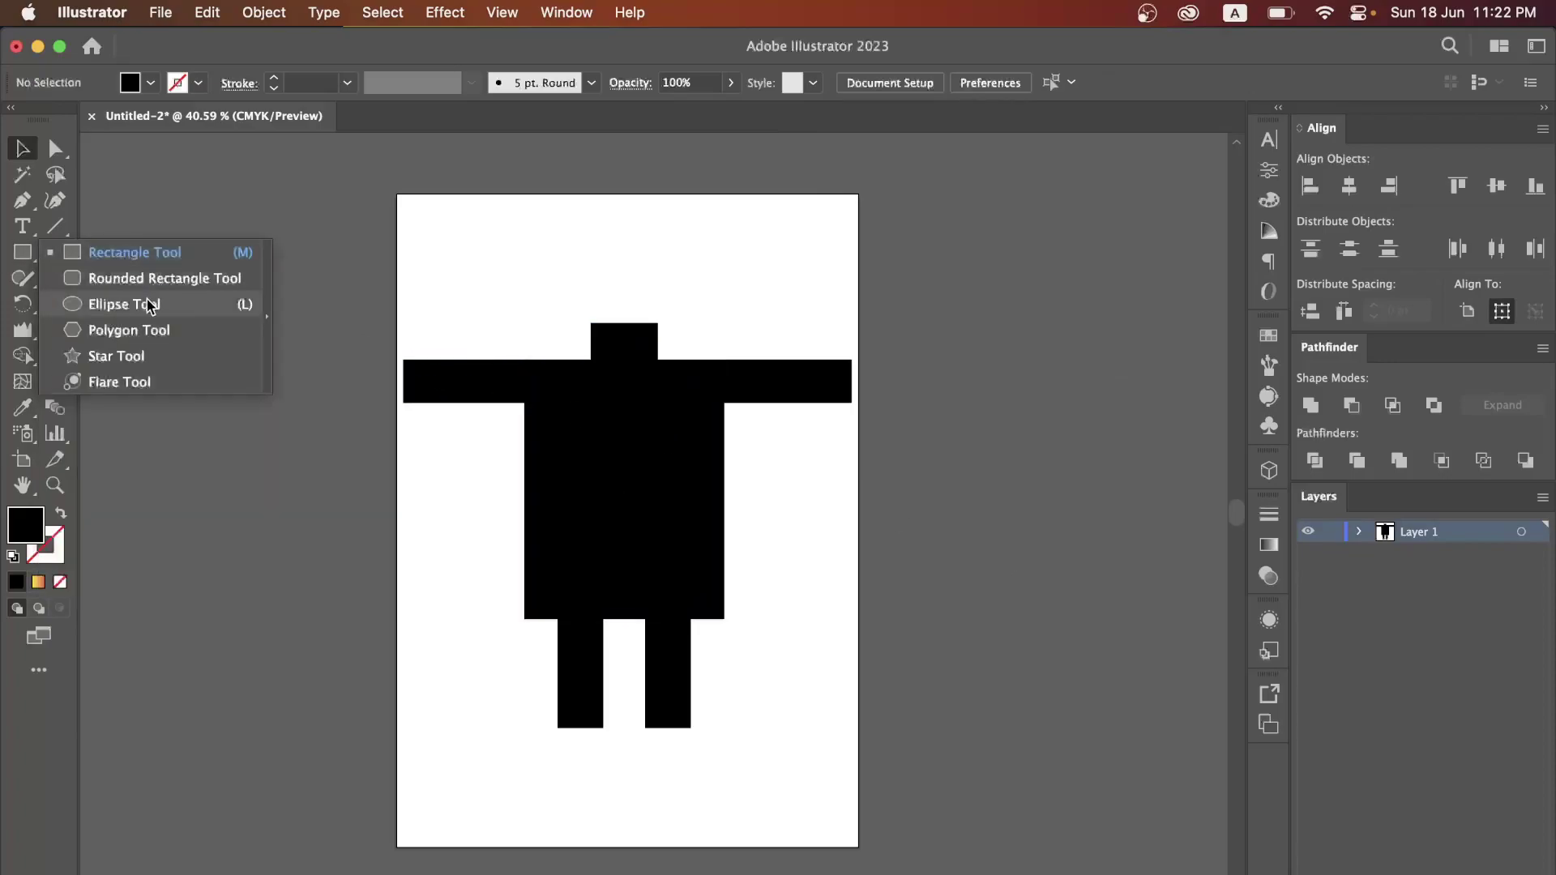
Draw a circular head and centre it horizontally over the neck rectangle.
left_click(243, 303)
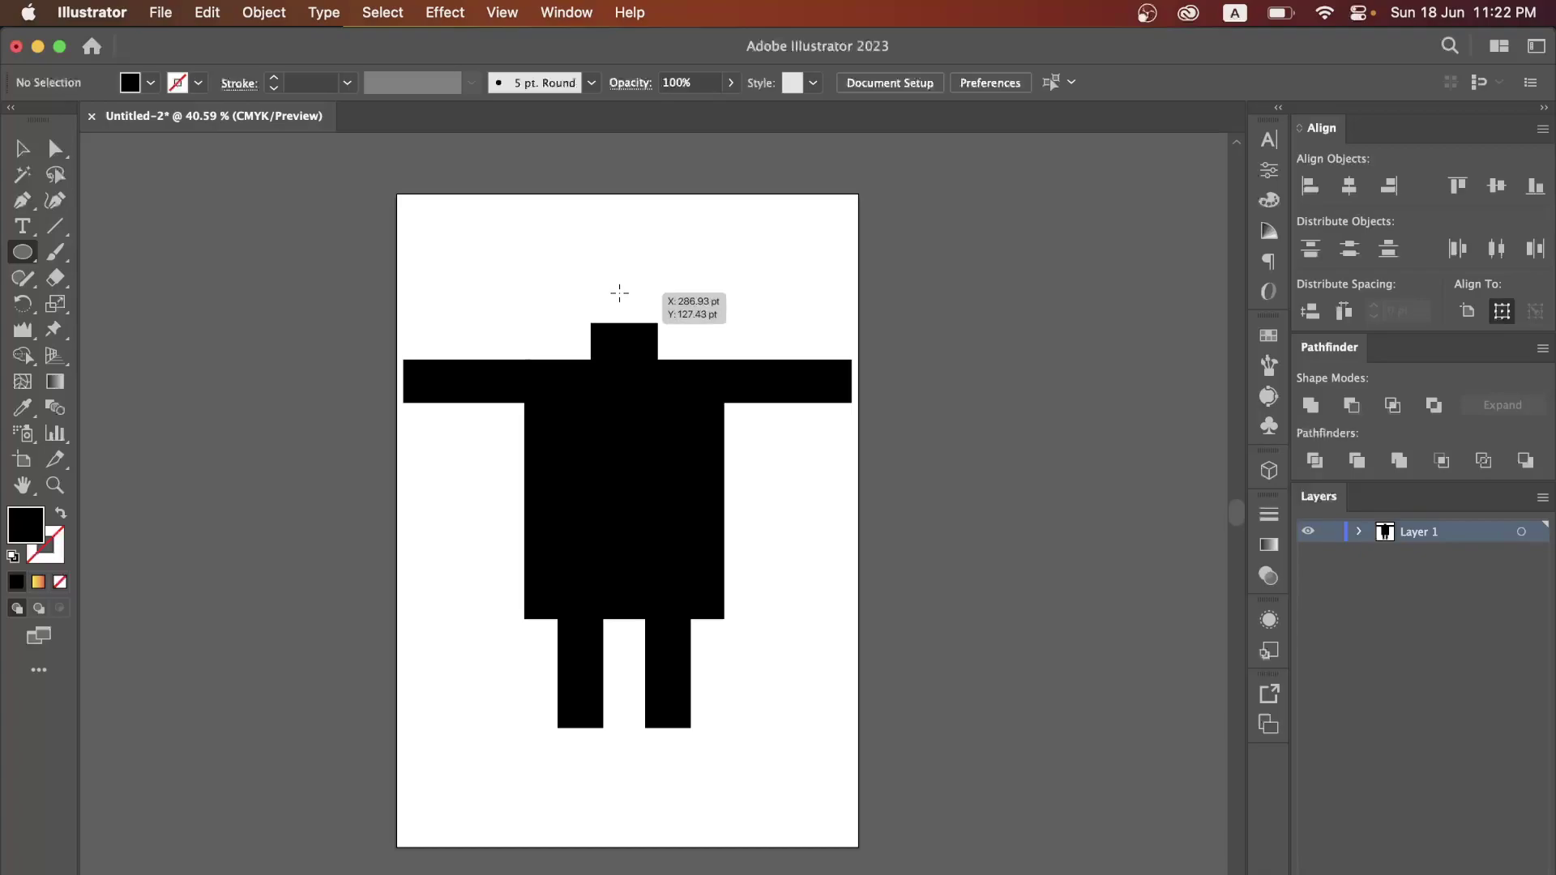
left_click_drag(619, 292, 669, 330)
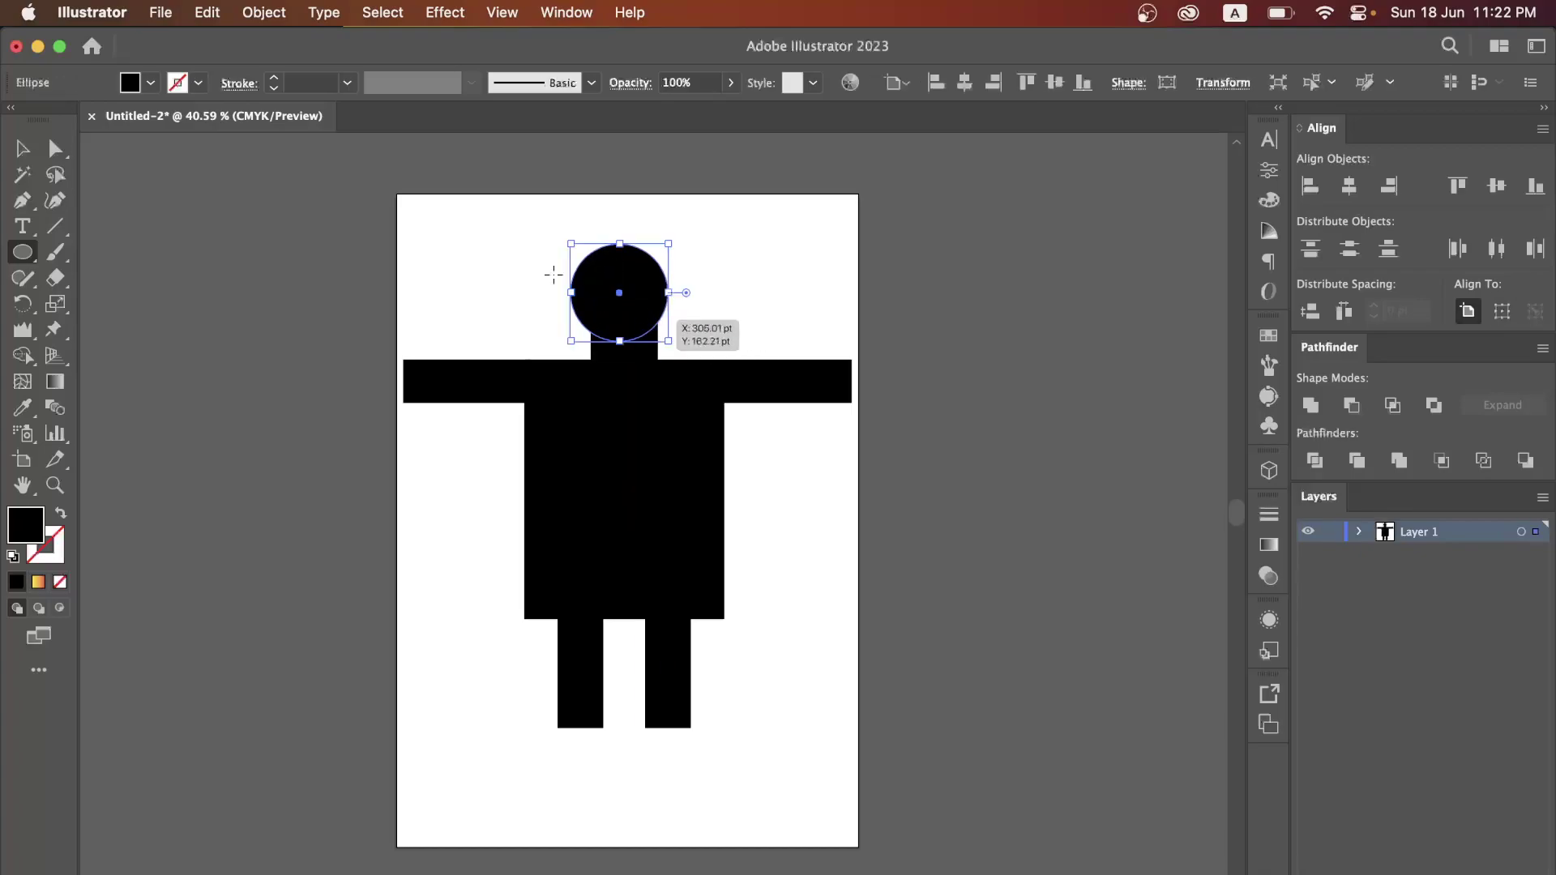
left_click(18, 155)
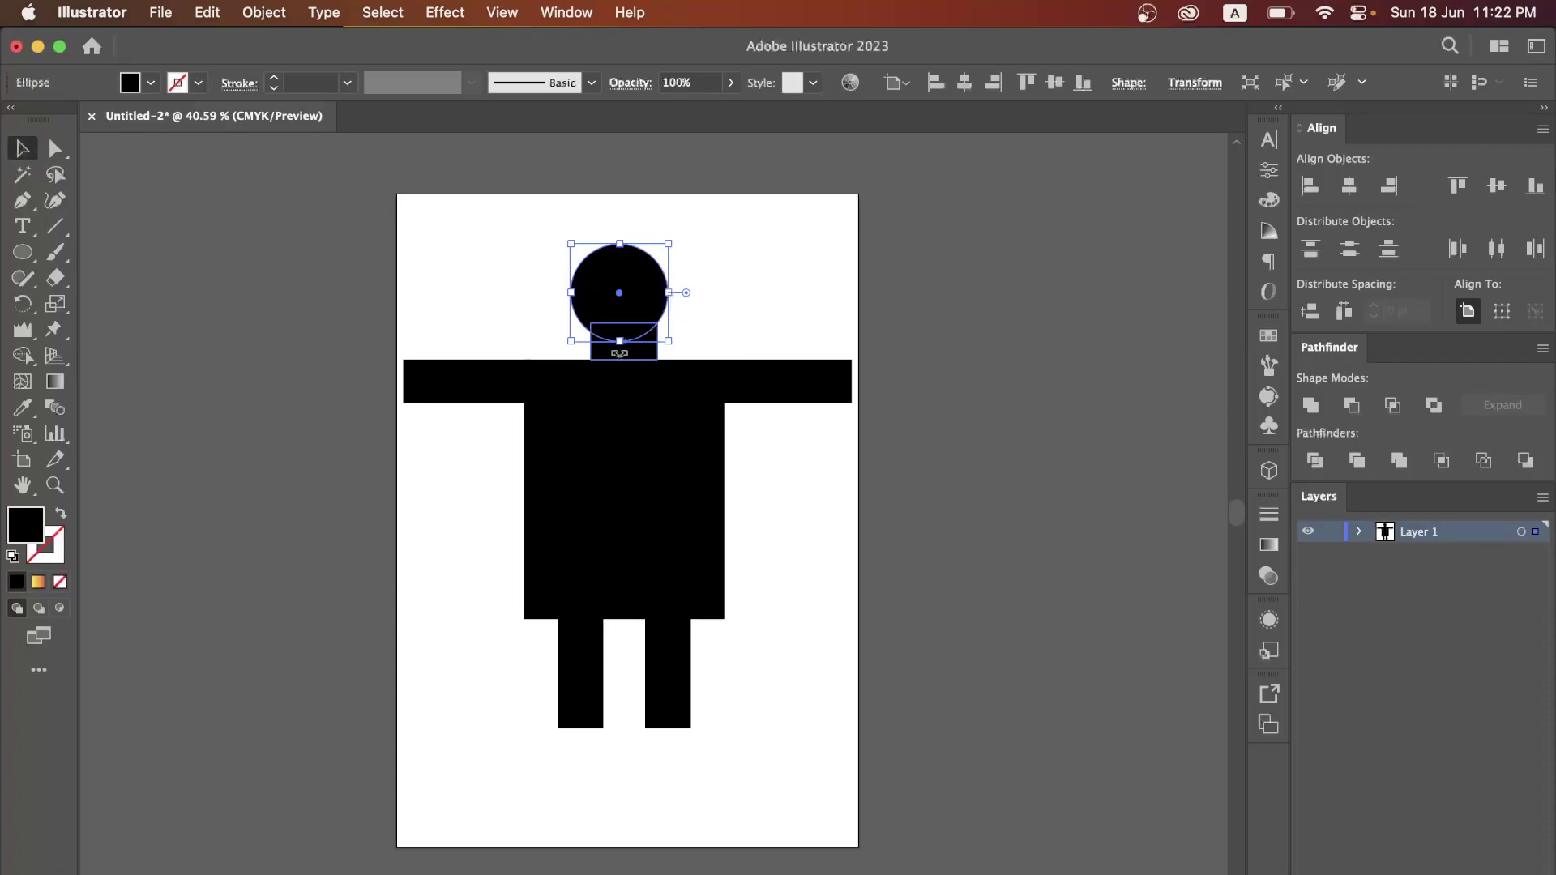
scroll(618, 350, "up", 3)
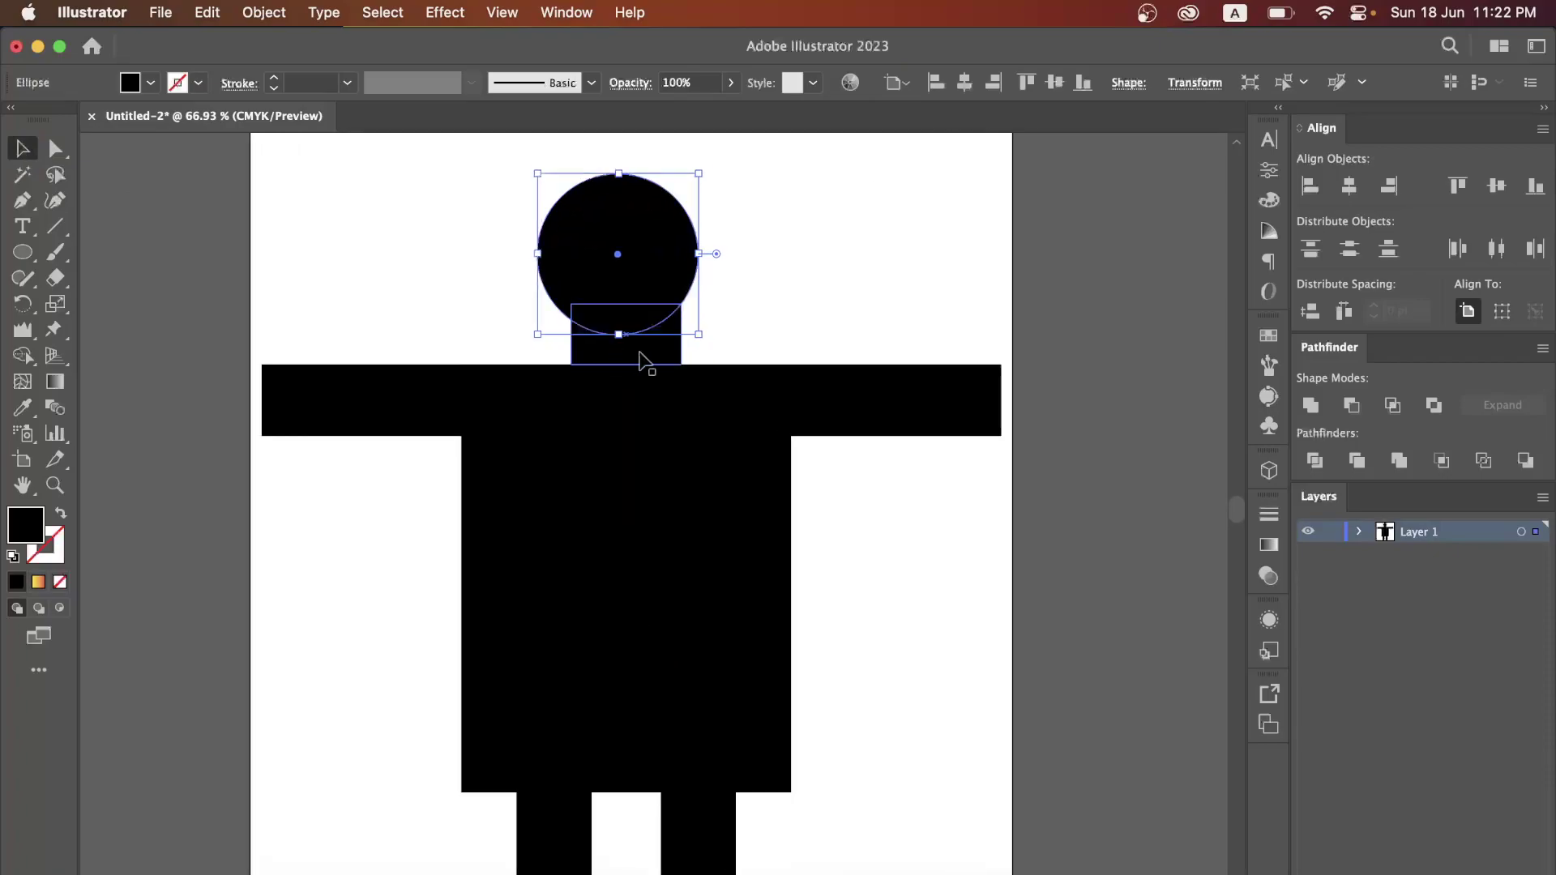
left_click(658, 365)
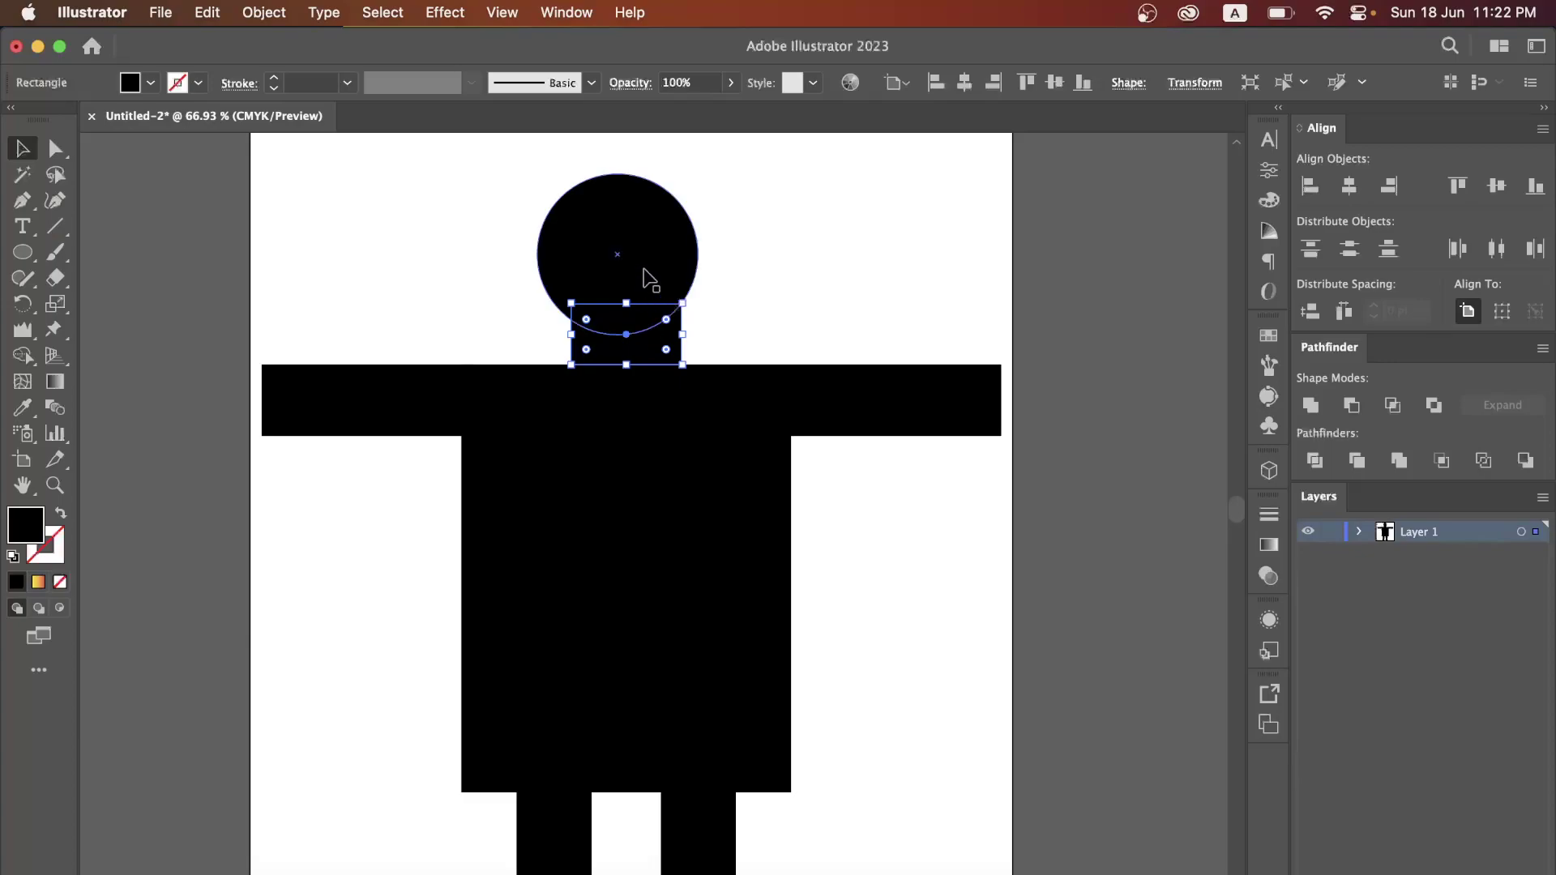
left_click(645, 271, "shift")
left_click(652, 357)
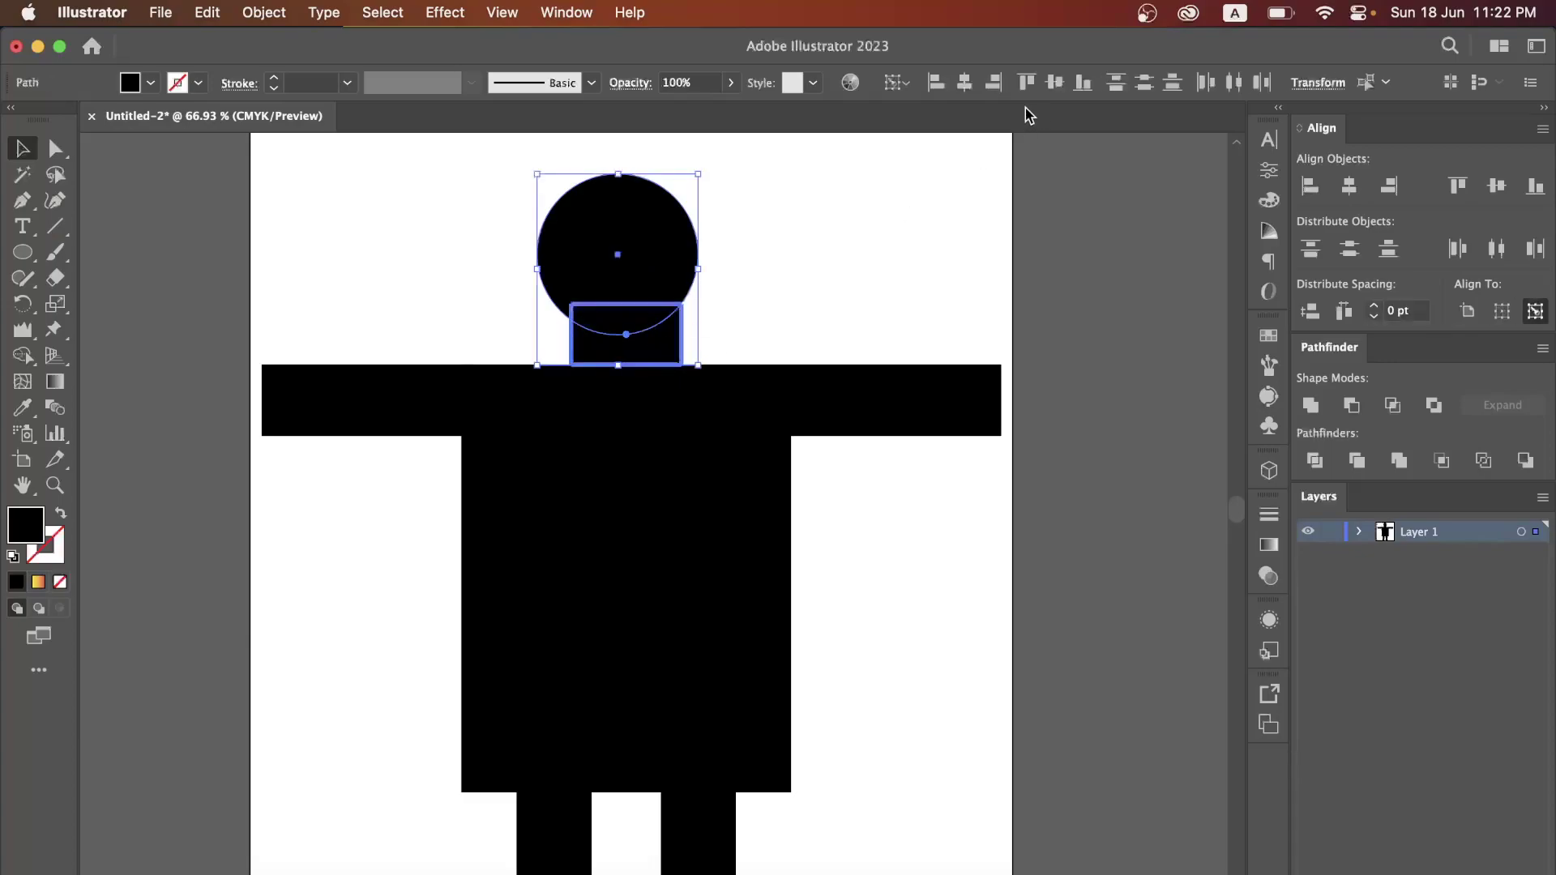
left_click(964, 82)
left_click(941, 246)
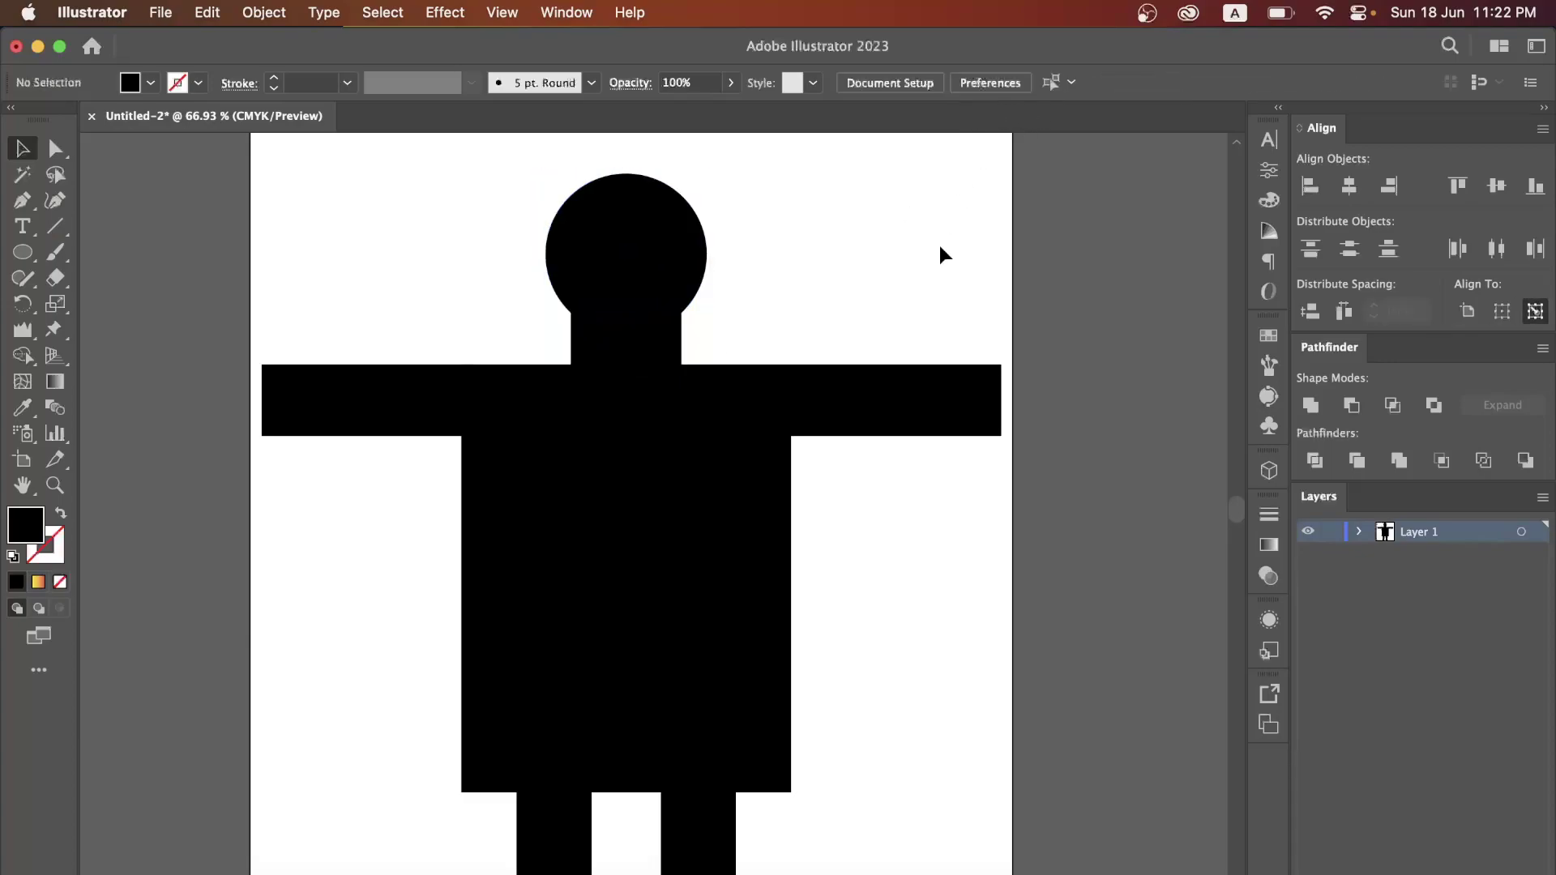
Nudge the head circle down one step and marquee-select every shape of the figure.
scroll(940, 246, "down", 2)
left_click(740, 257)
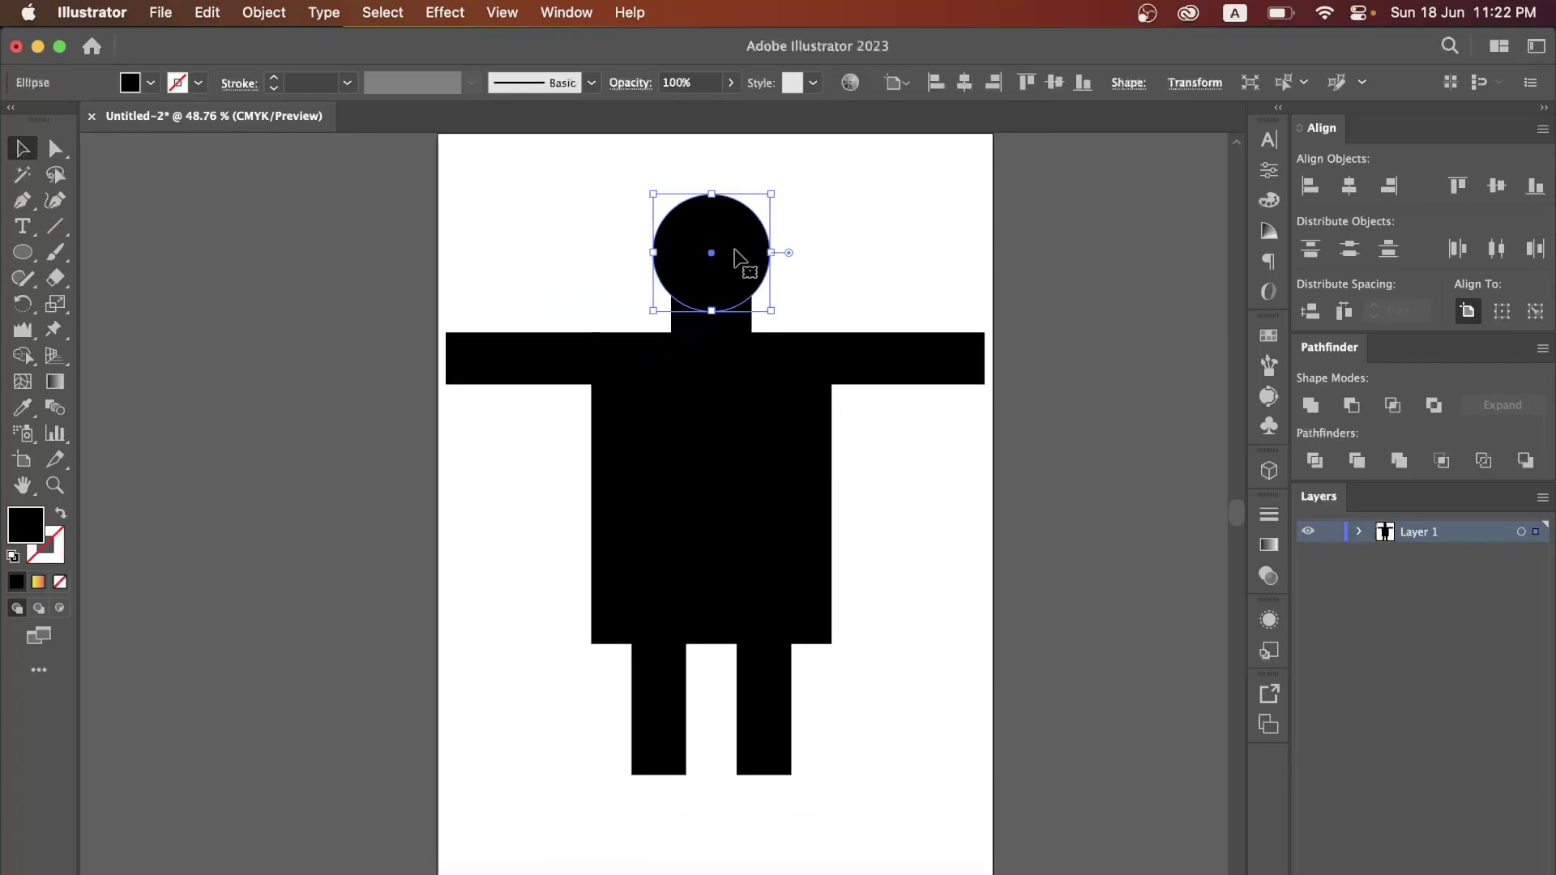
key("Down")
key("Down")
key("Down")
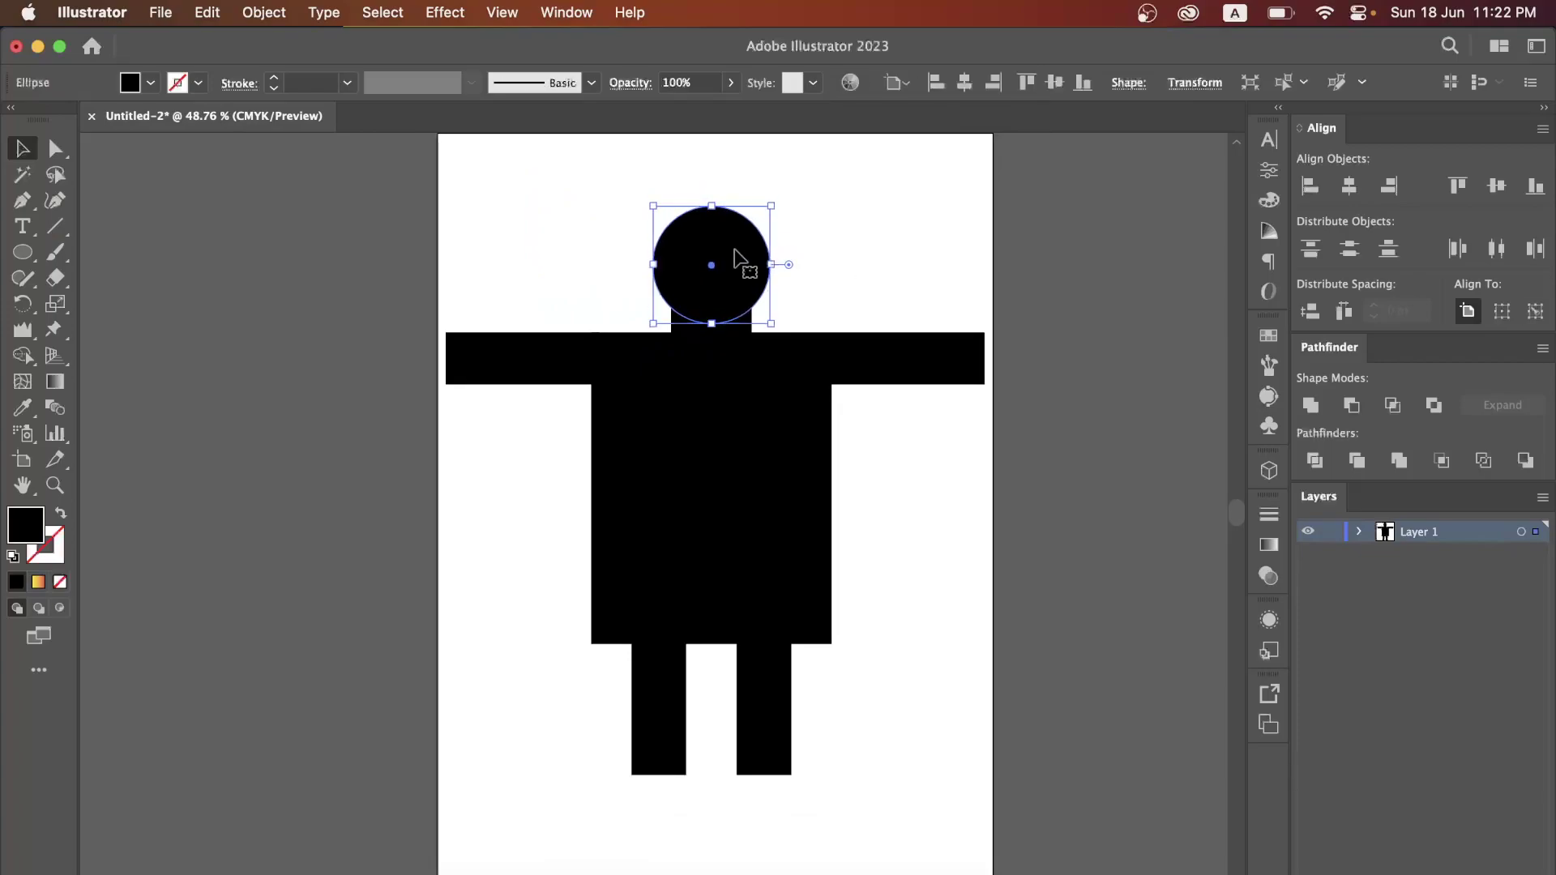
left_click(838, 290)
scroll(839, 290, "down", 1)
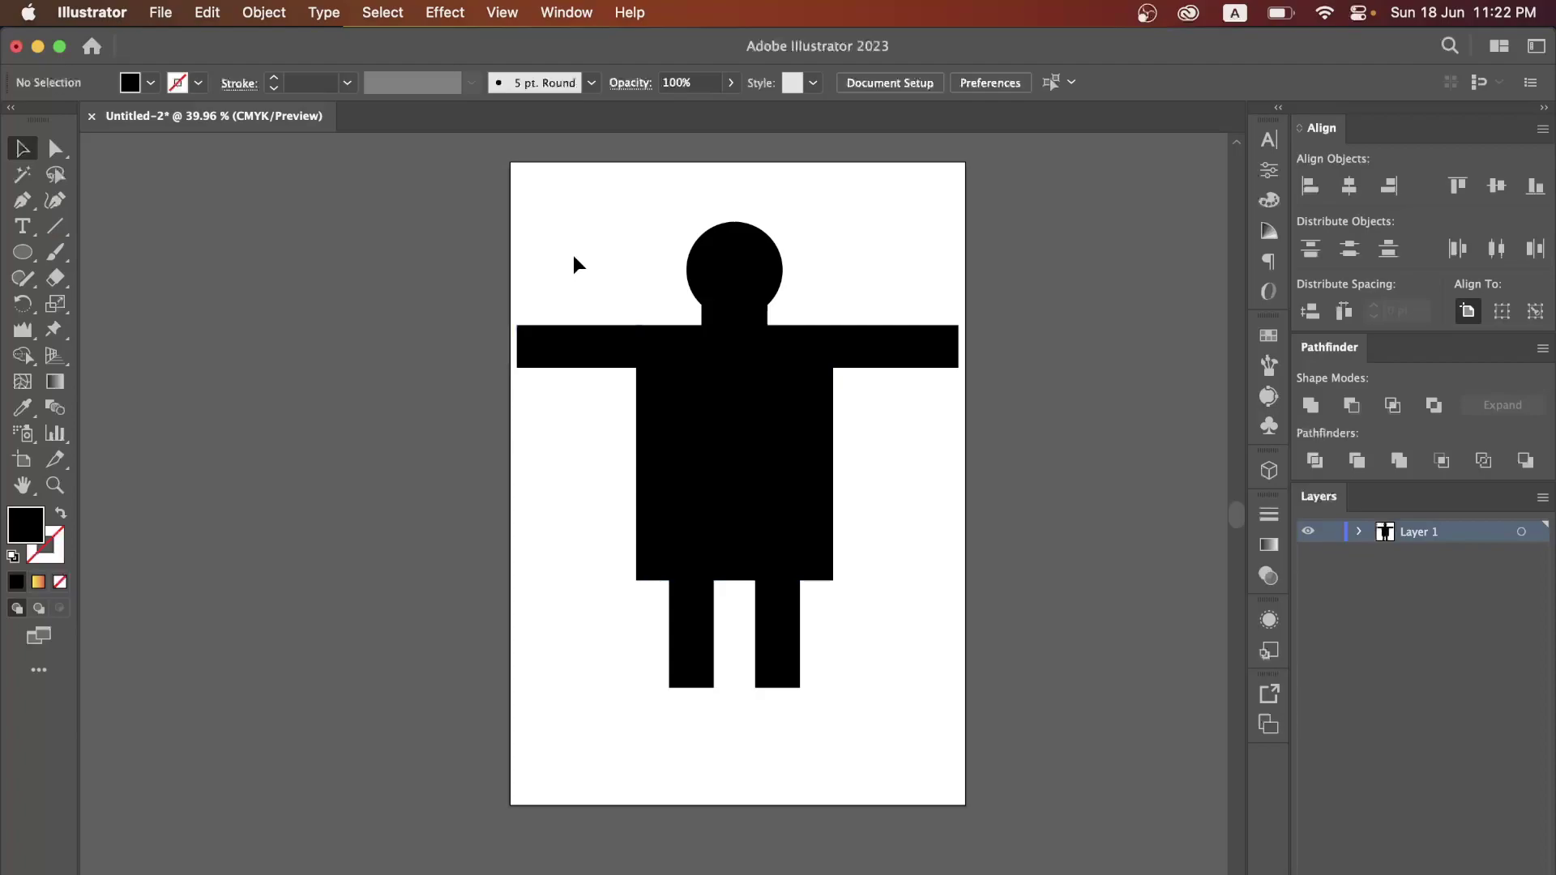
left_click_drag(572, 256, 883, 671)
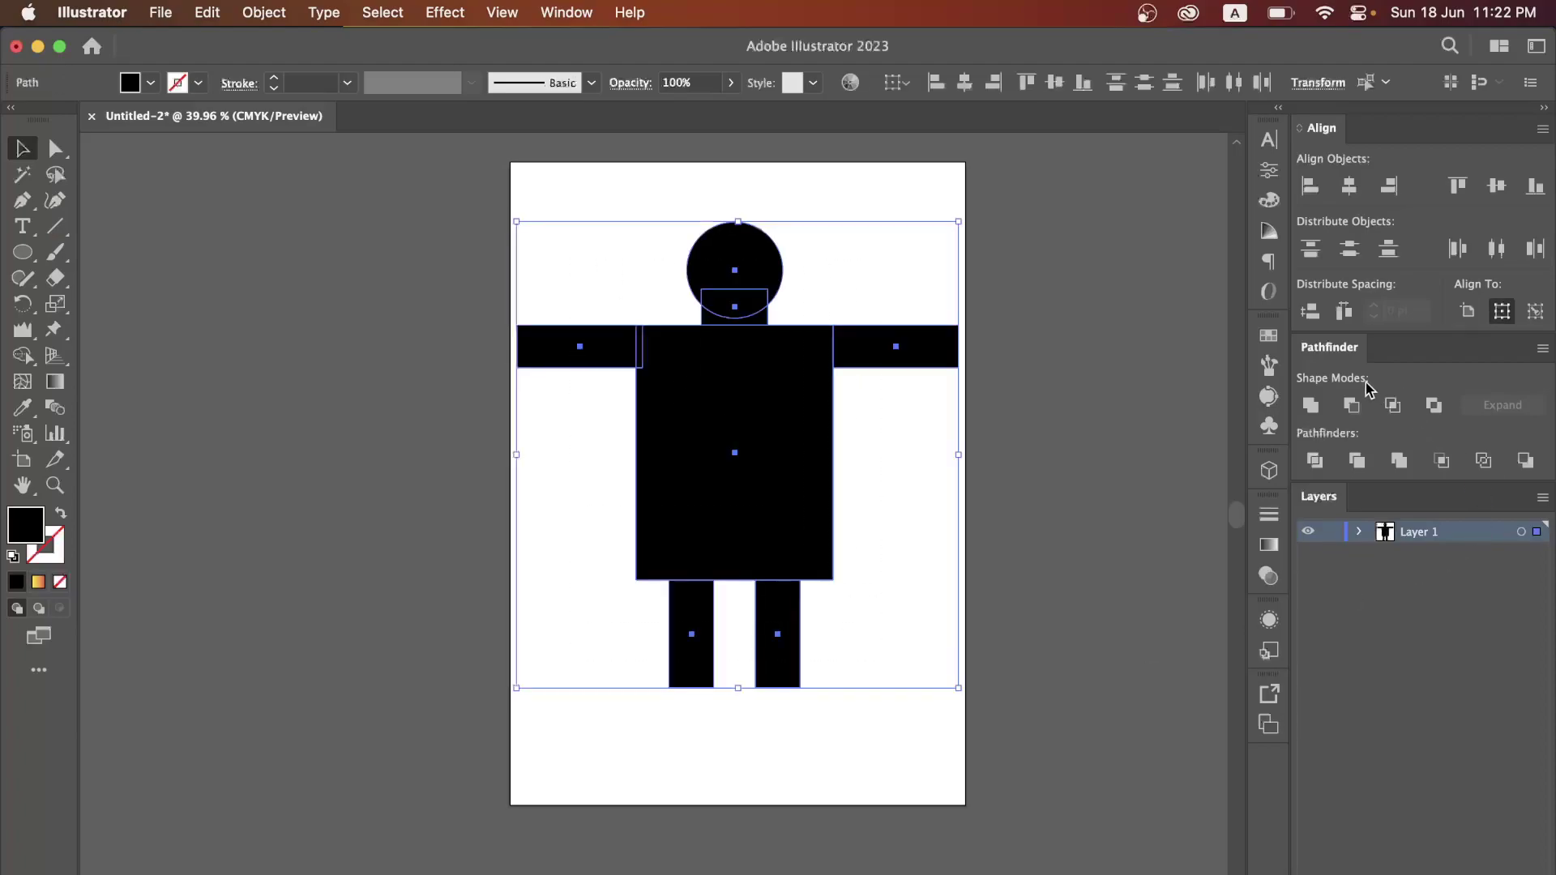
Unite all the figure's shapes into one with Pathfinder, then reselect the merged figure.
left_click(1311, 404)
left_click(415, 342)
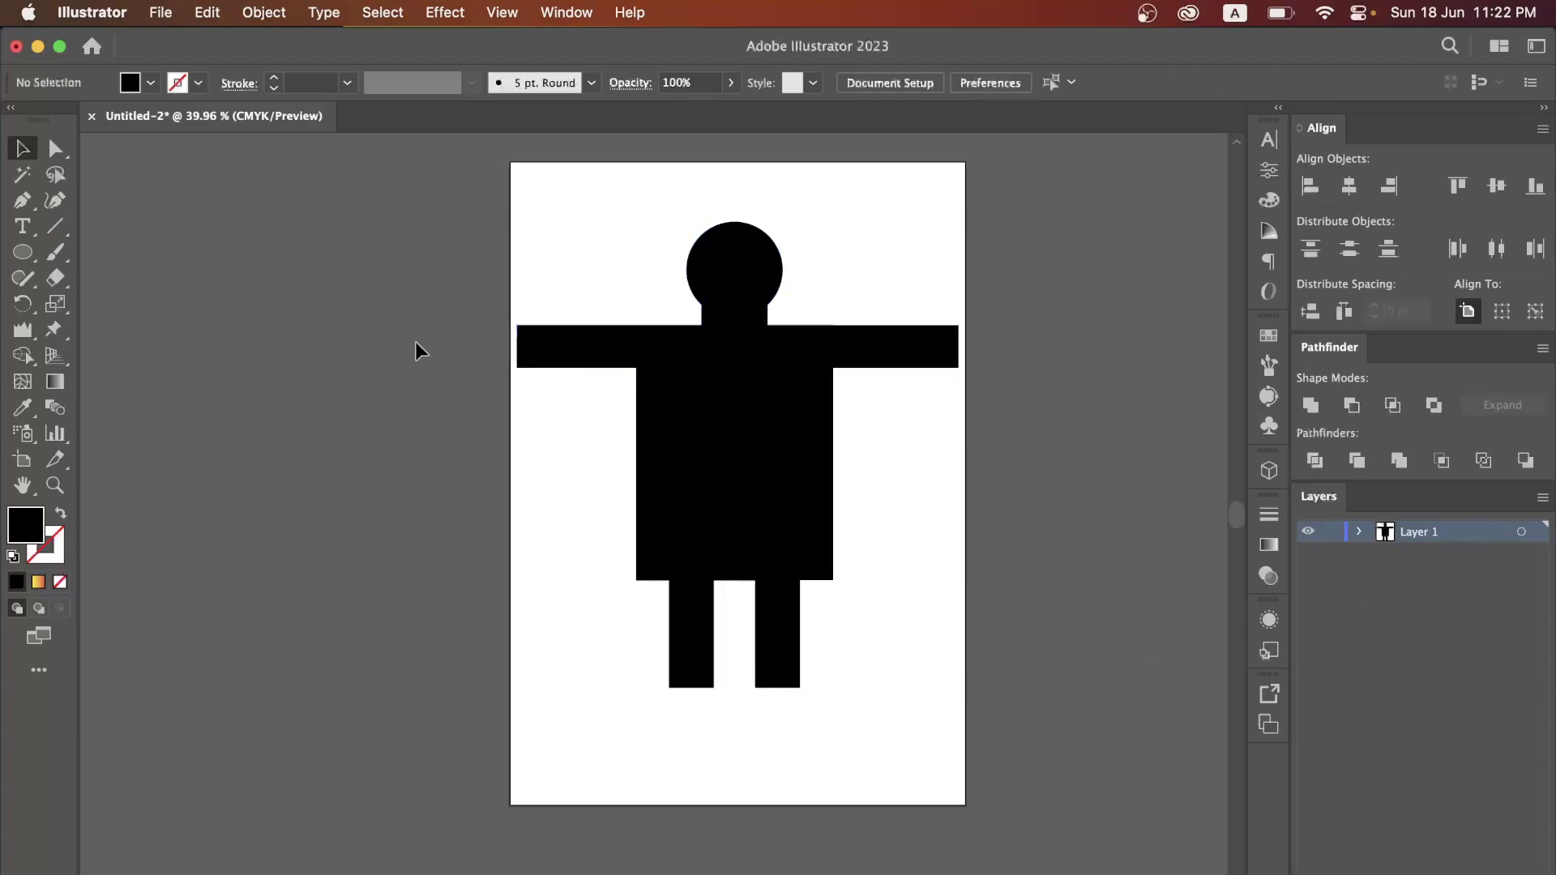
left_click(746, 350)
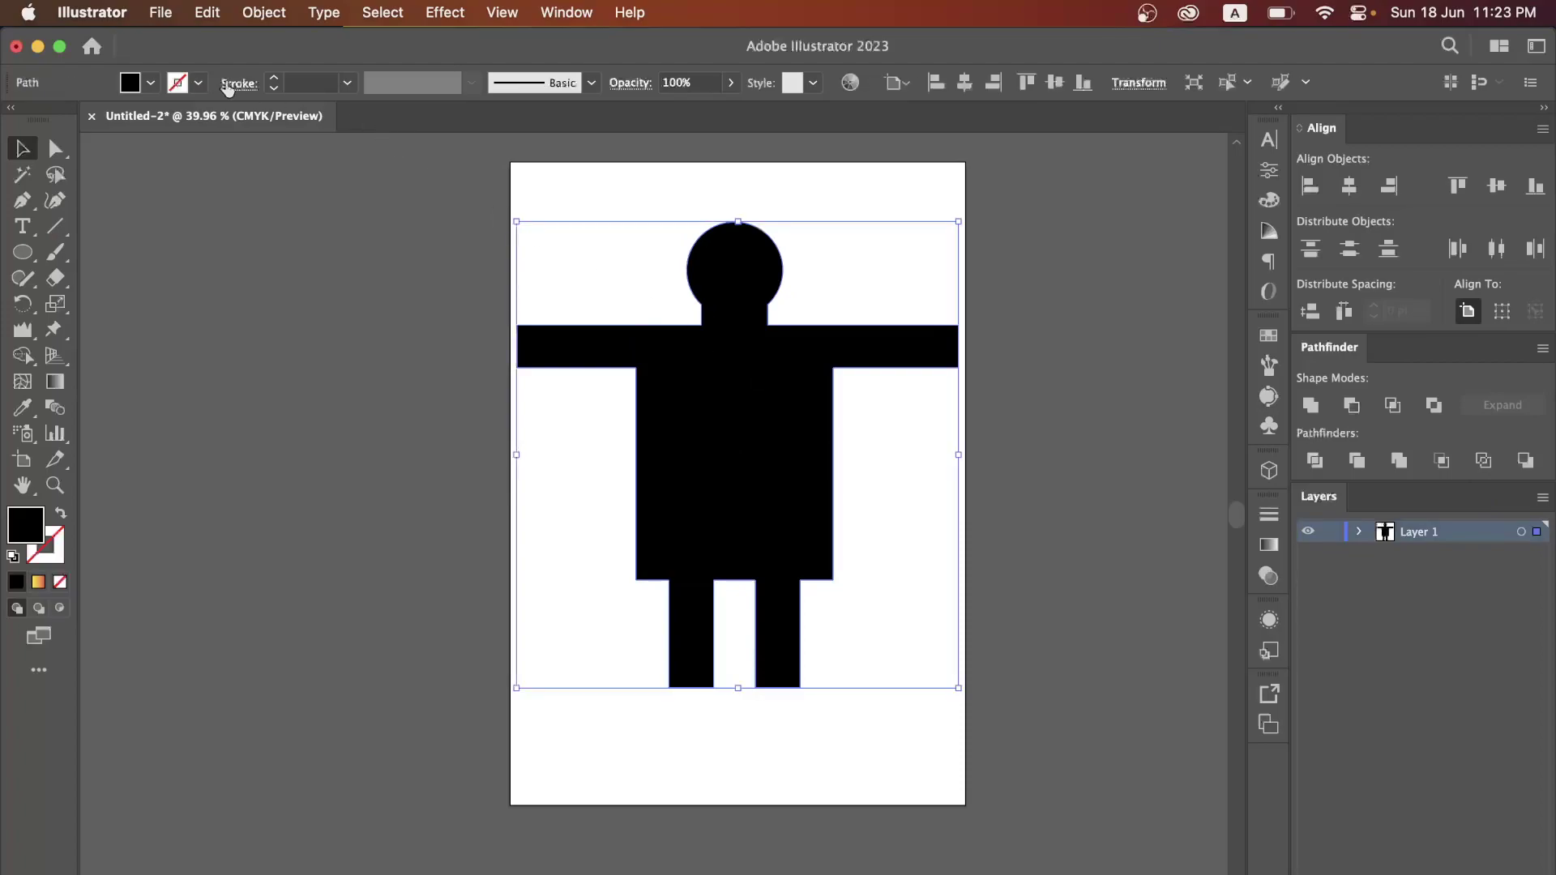
Change the figure's fill to a dark blue swatch instead of red, then deselect it.
left_click(151, 82)
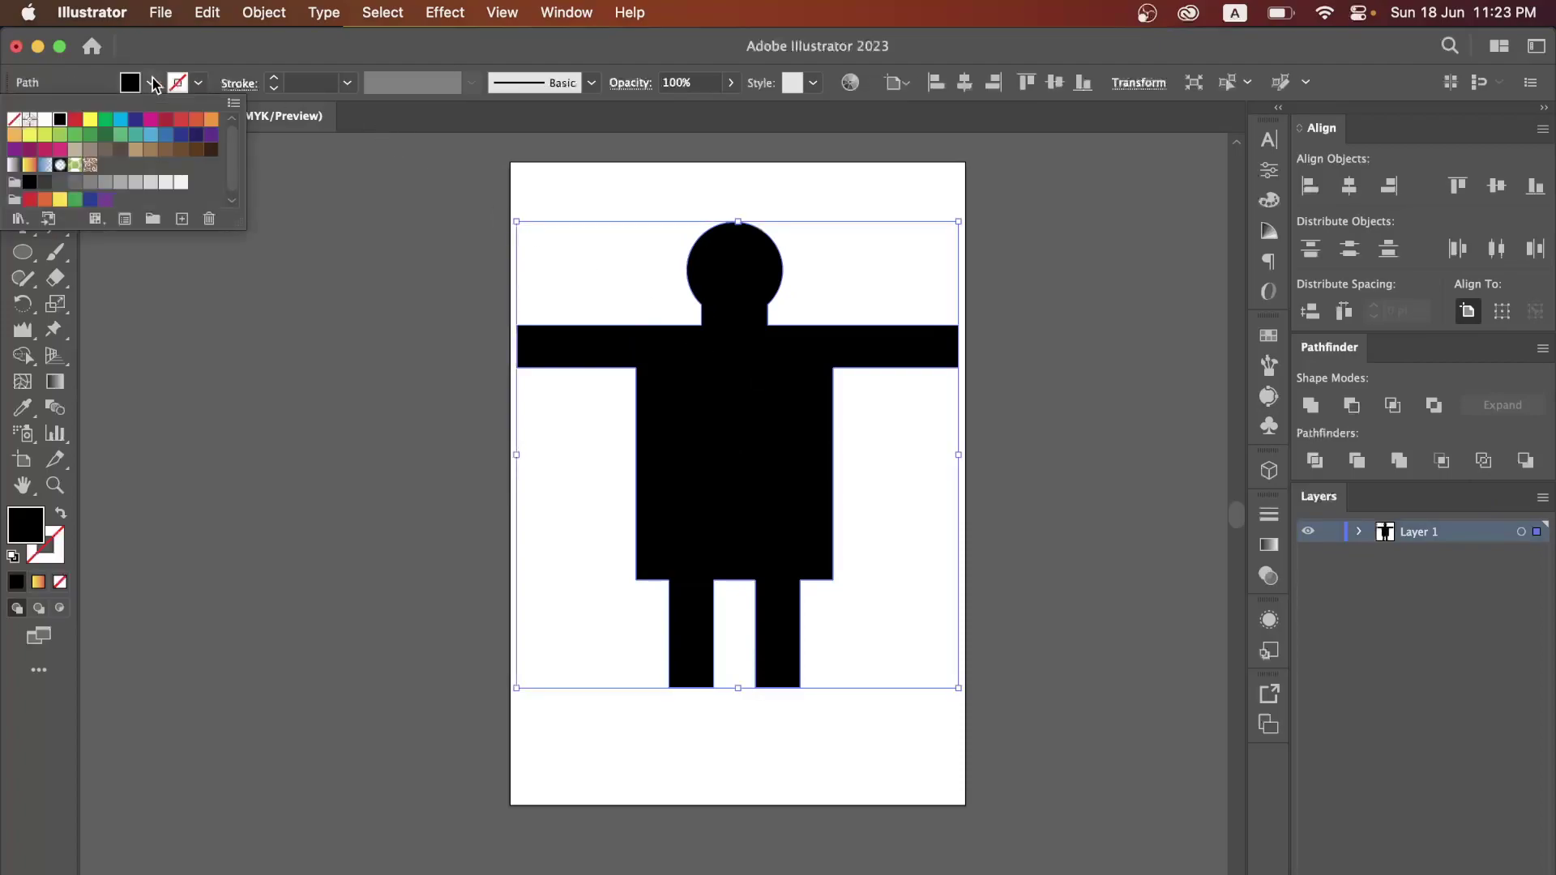
left_click(75, 122)
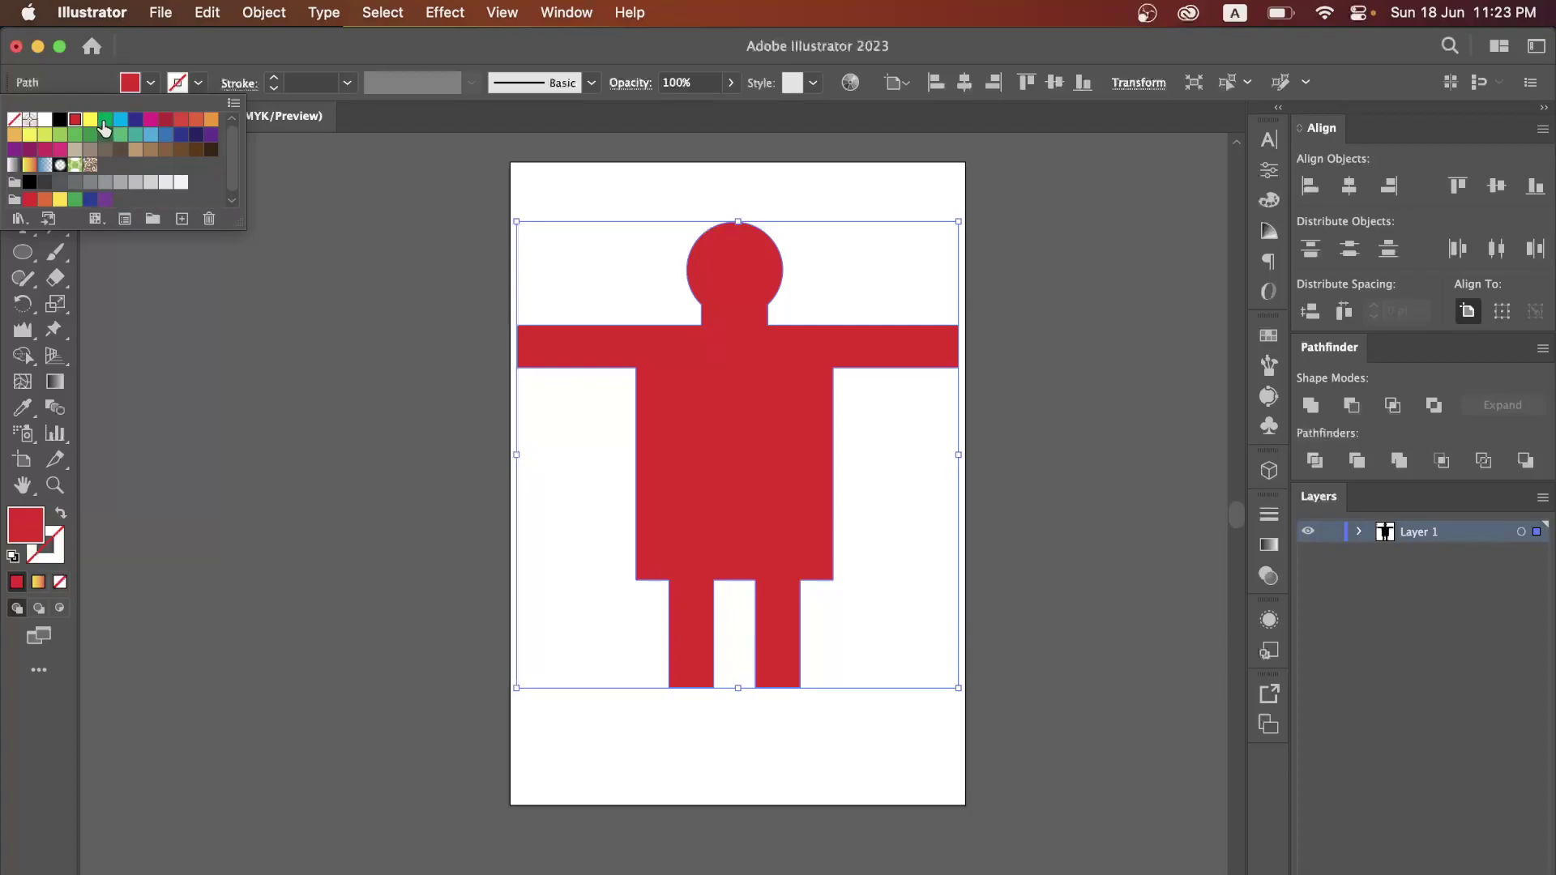
left_click(138, 120)
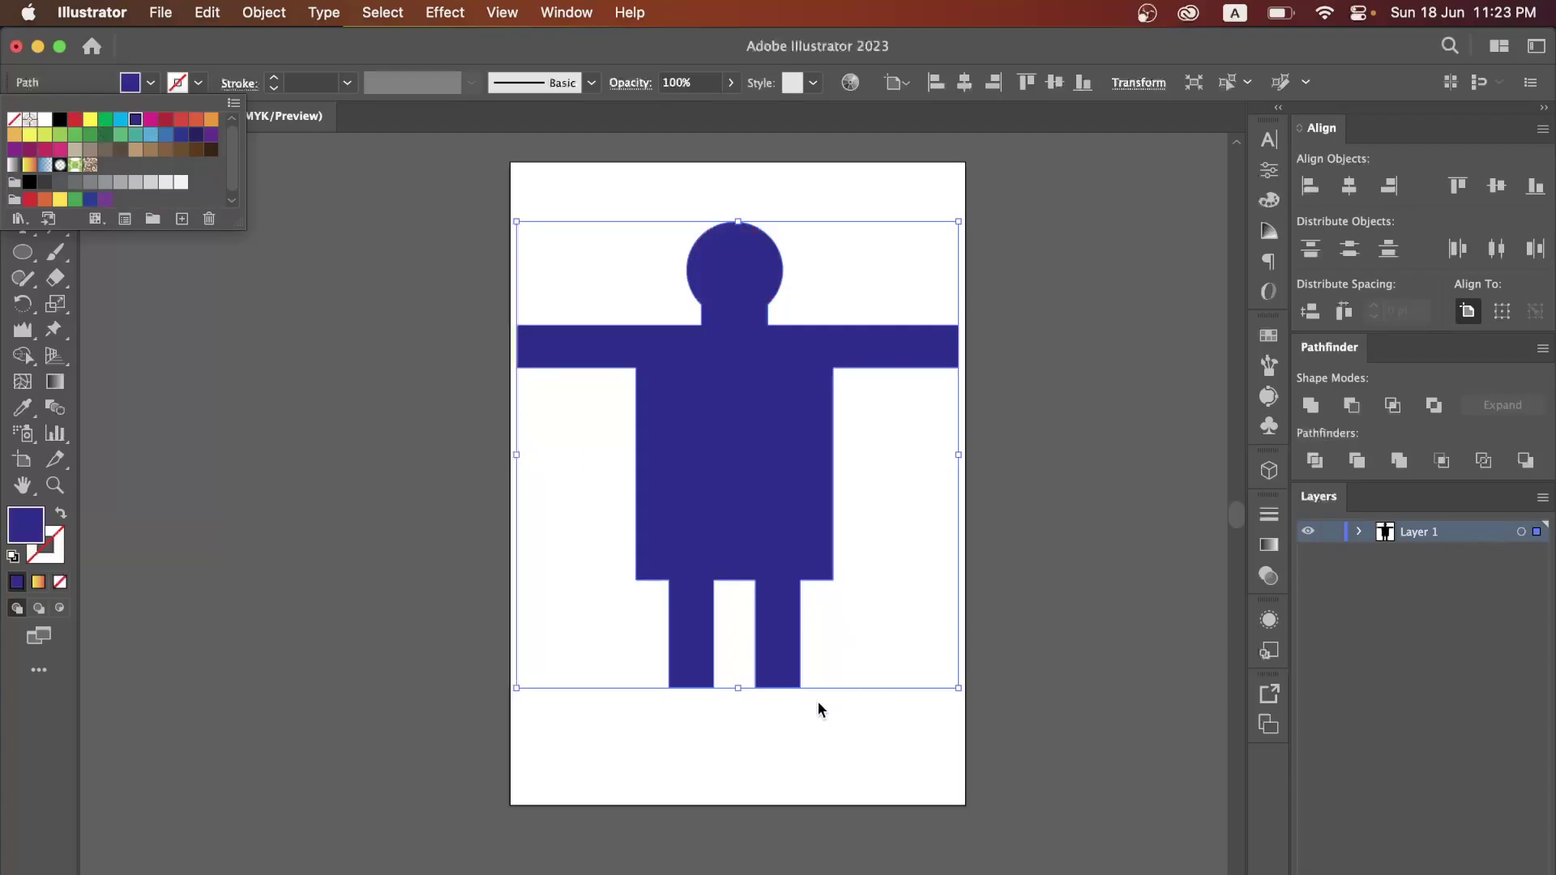
left_click(811, 736)
left_click(746, 750)
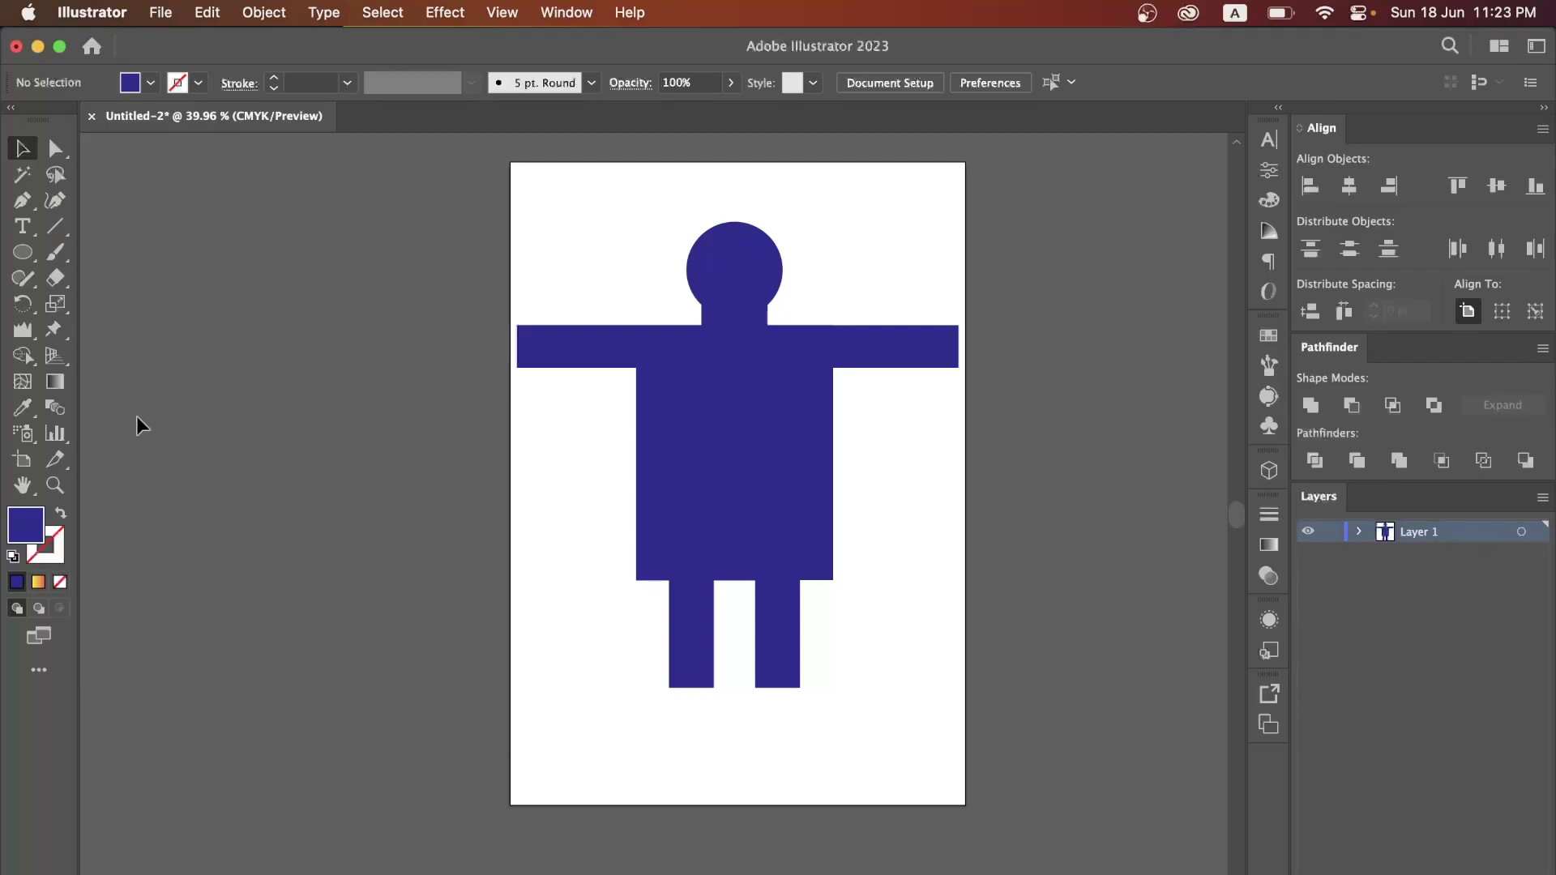
left_click(53, 329)
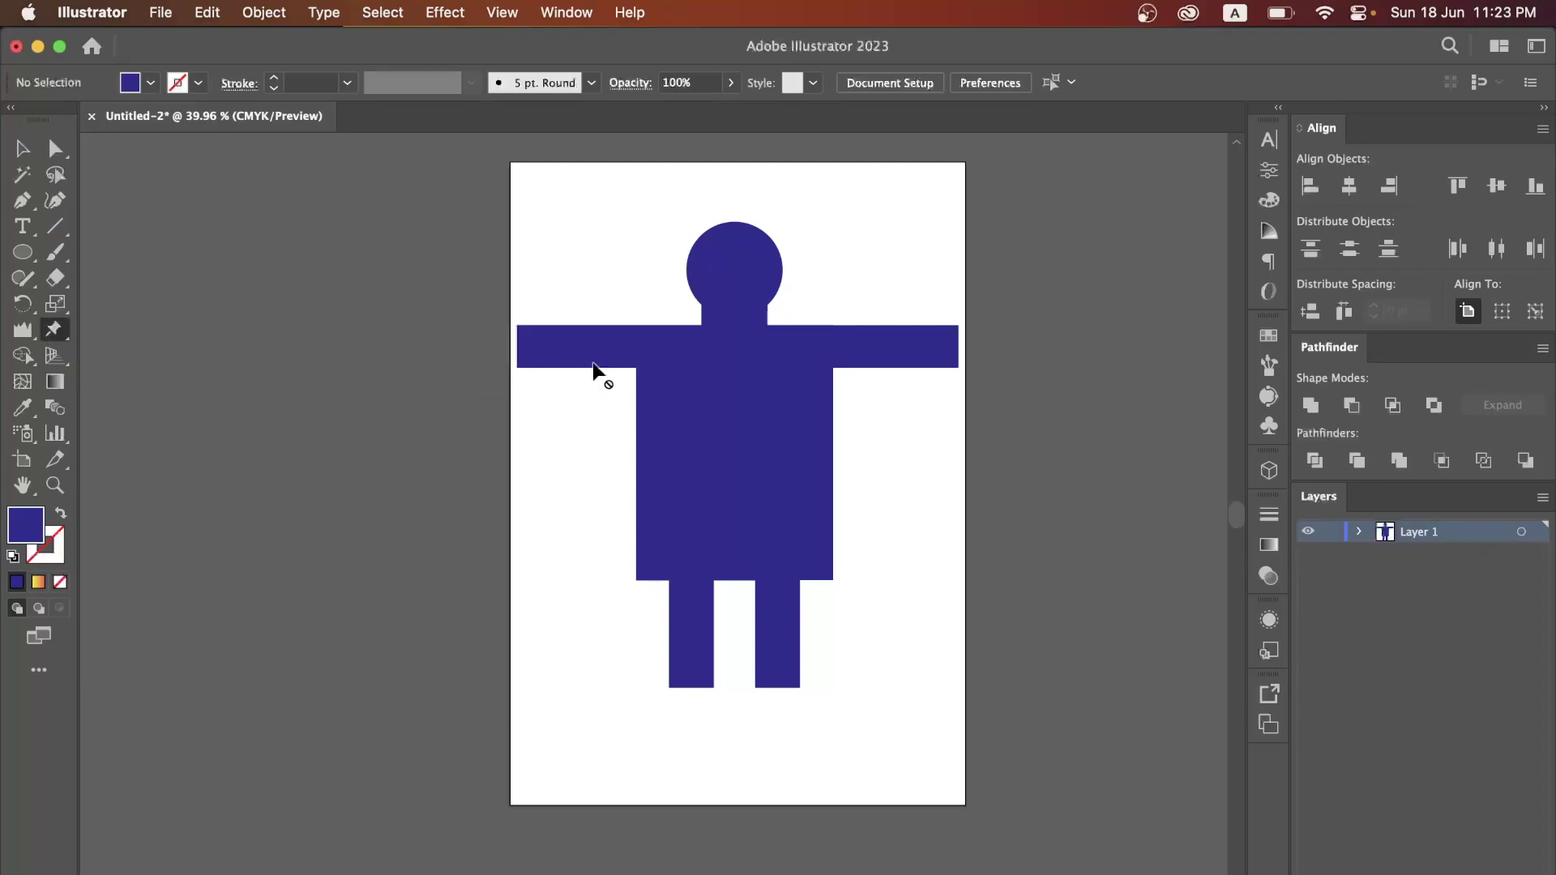
Select the blue figure, apply Puppet Warp, and test-drag the torso's centre pin.
left_click(22, 149)
left_click(703, 478)
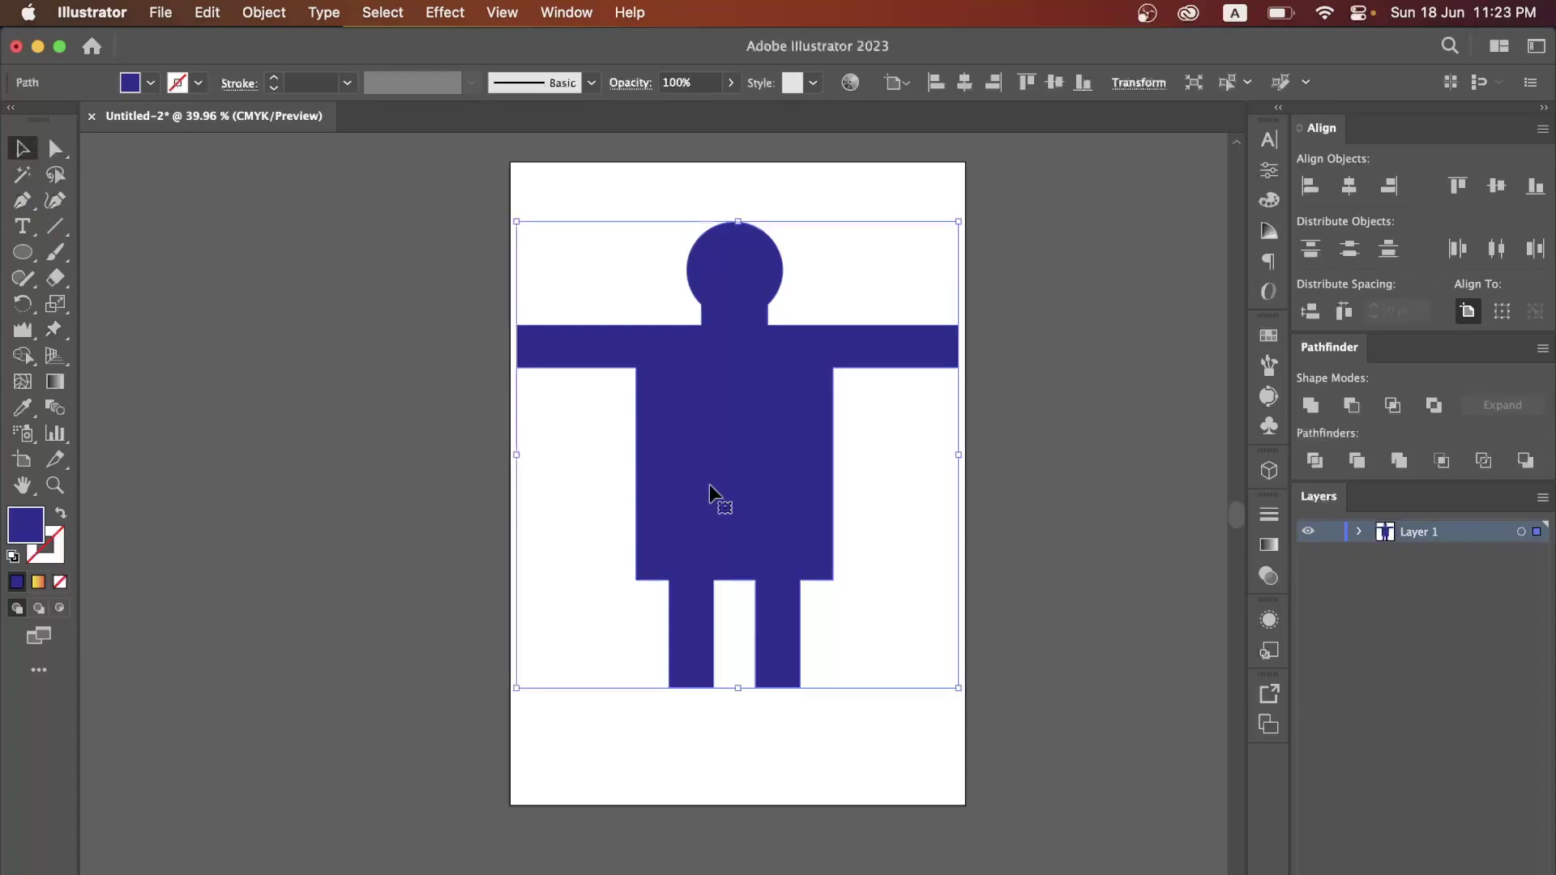
left_click(52, 334)
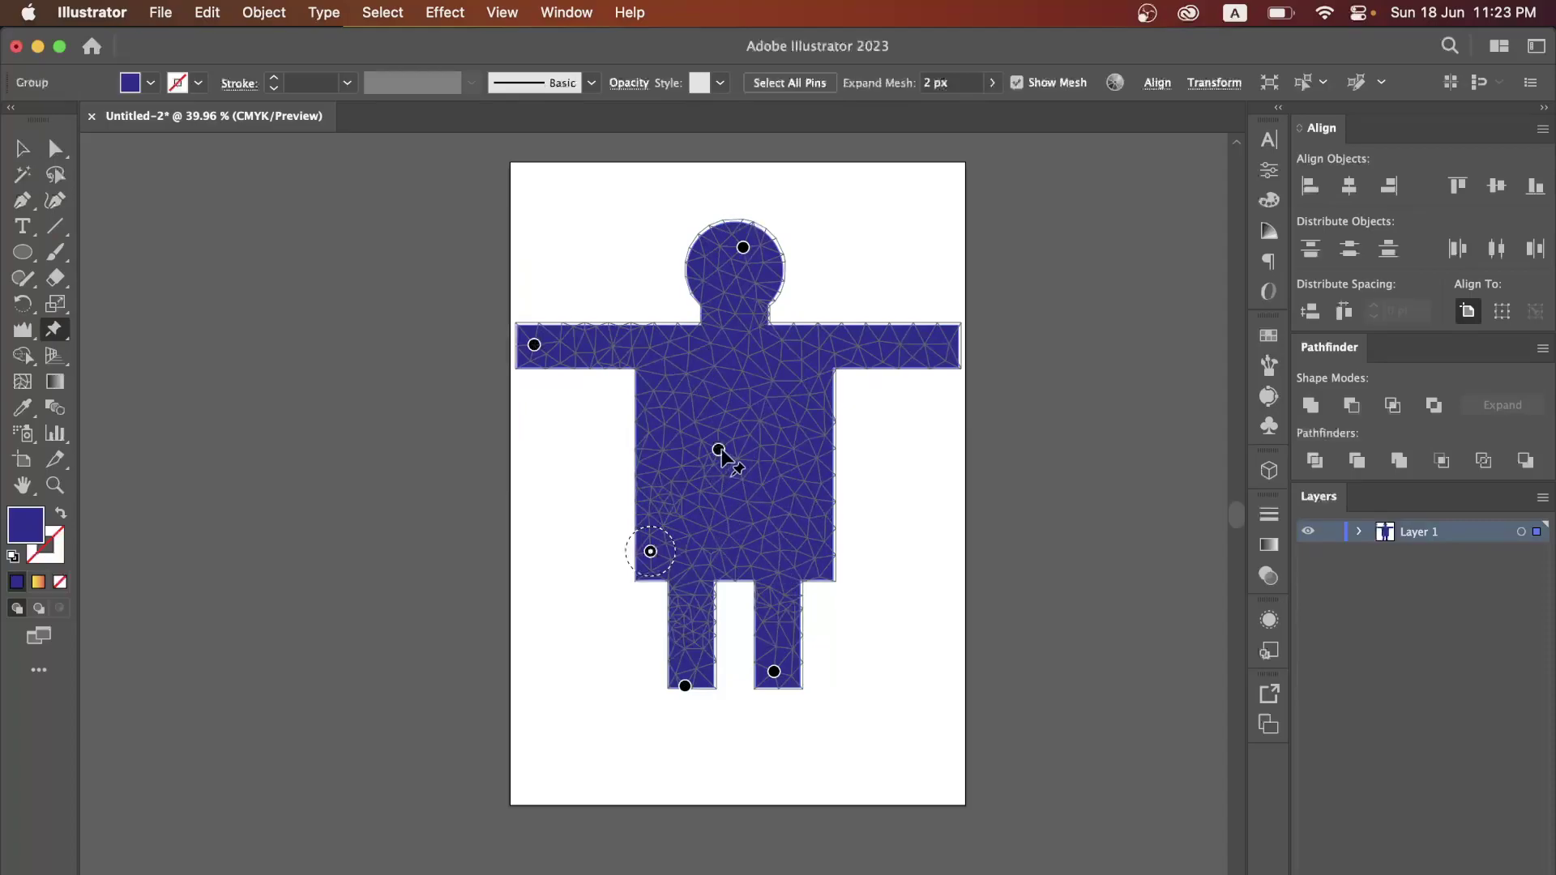
mouse_move(718, 449)
left_mouse_down()
mouse_move(740, 452)
mouse_move(723, 447)
left_mouse_up()
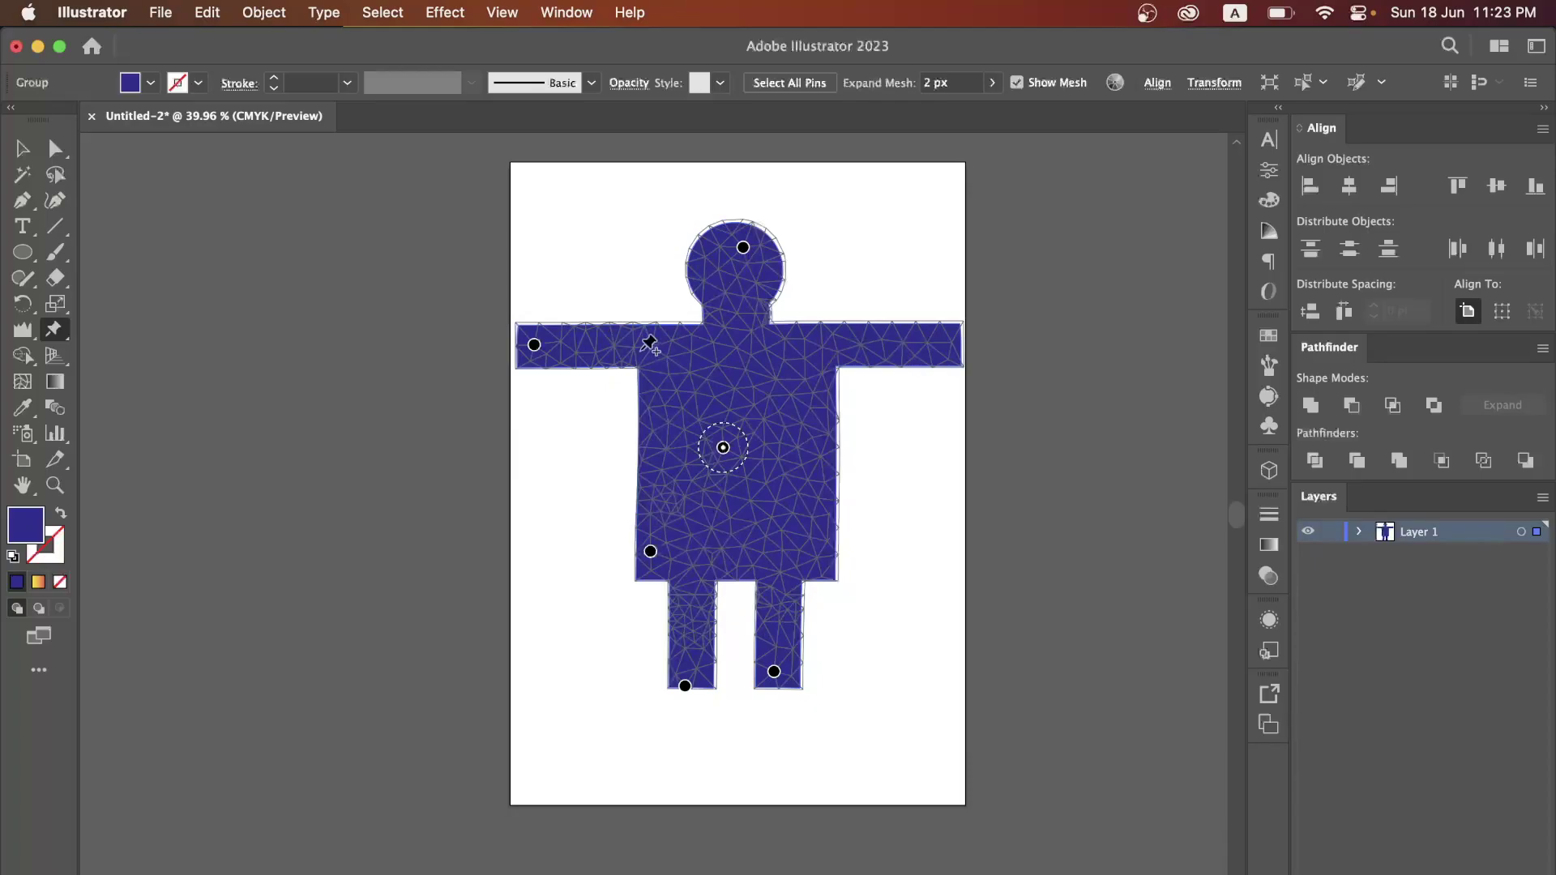
Select the left-arm pin and test bending the left arm slightly.
left_click(538, 343)
left_click(539, 344)
left_click(537, 344)
mouse_move(535, 347)
left_mouse_down()
mouse_move(528, 383)
mouse_move(531, 347)
left_mouse_up()
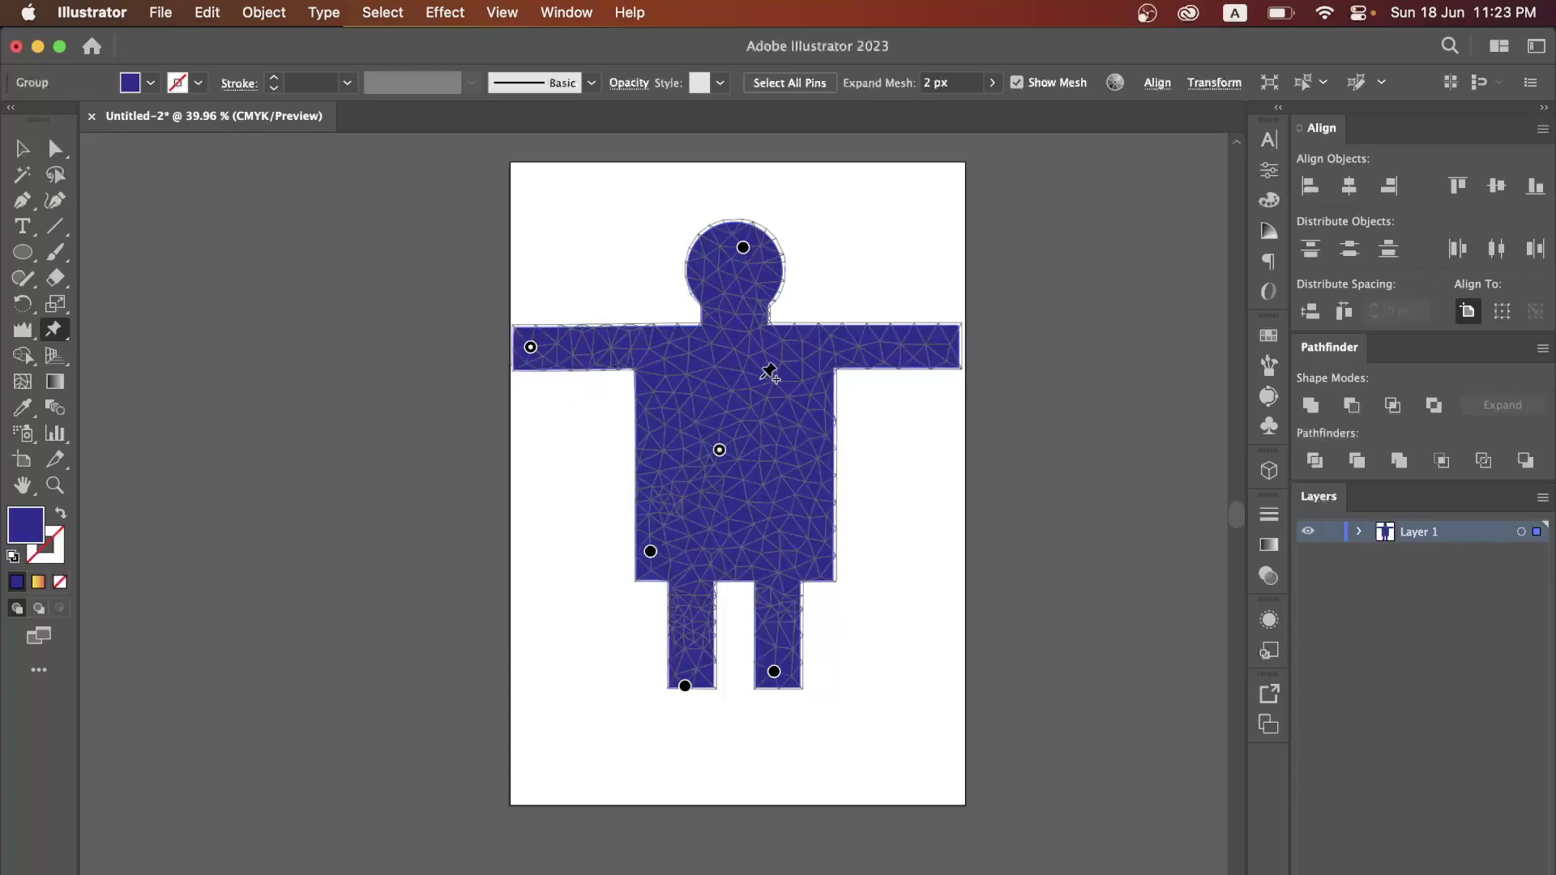
Pin both shoulders and the left arm's end, then swing the left arm down to hang.
left_click(835, 348)
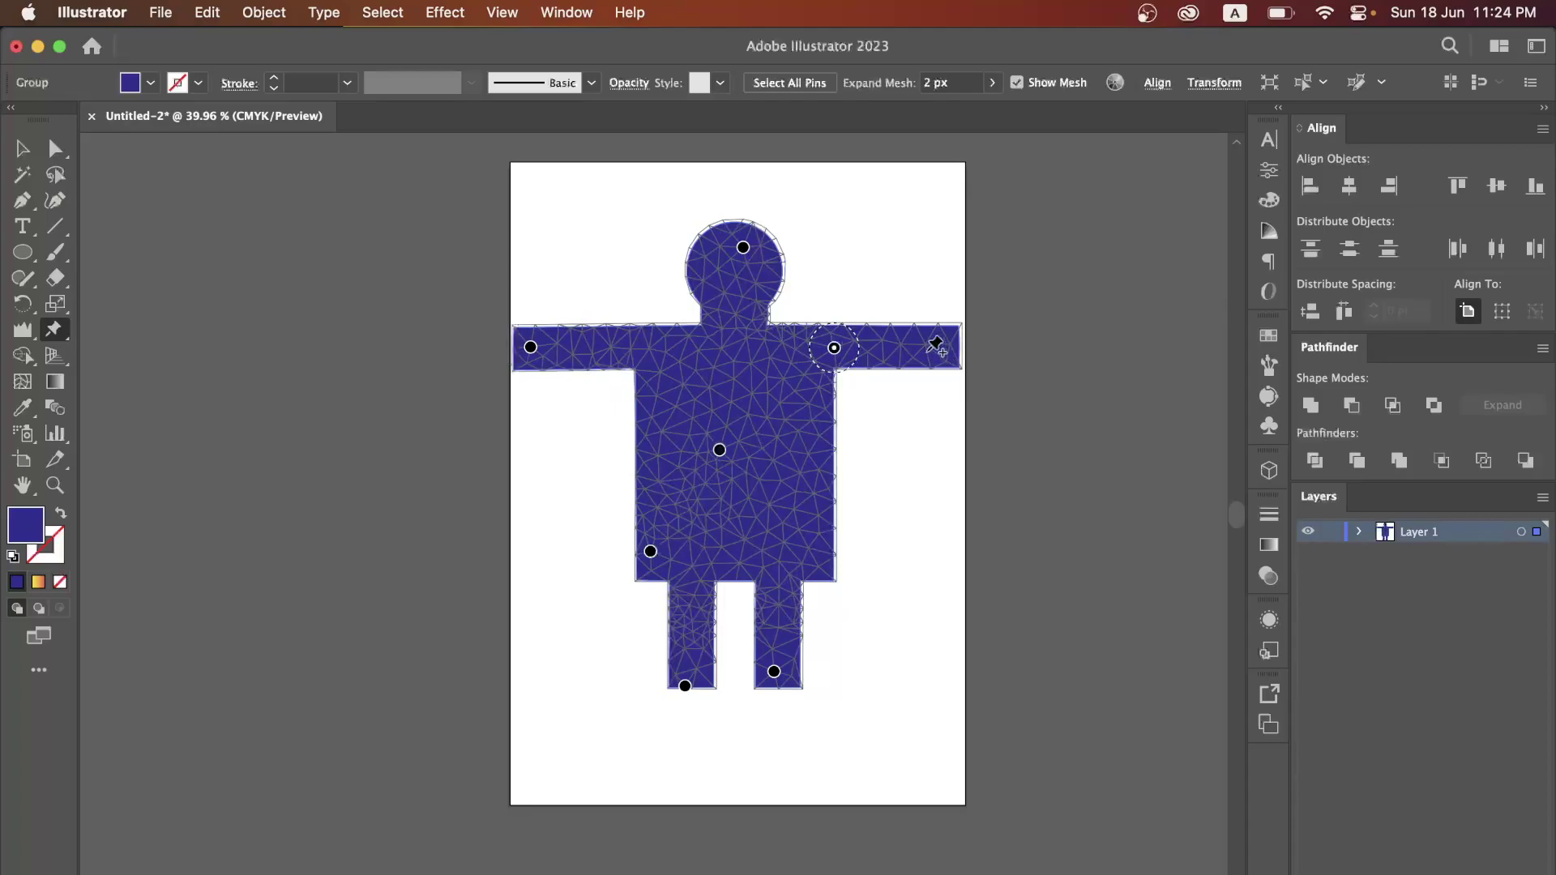
left_click(636, 346)
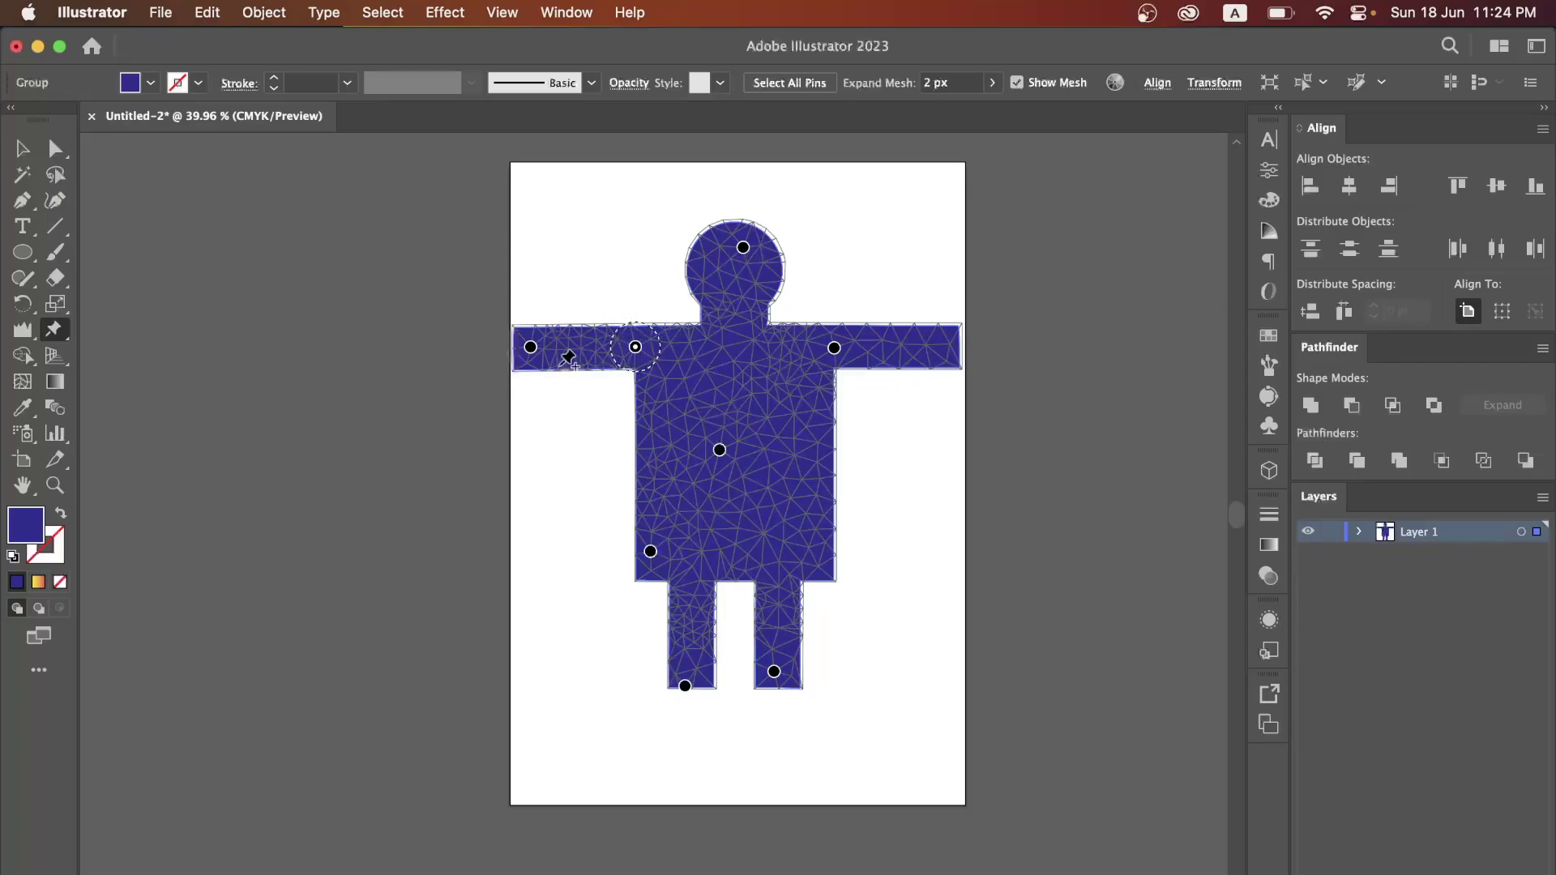
mouse_move(531, 349)
left_mouse_down()
mouse_move(534, 366)
mouse_move(535, 322)
mouse_move(534, 366)
mouse_move(523, 351)
left_mouse_up()
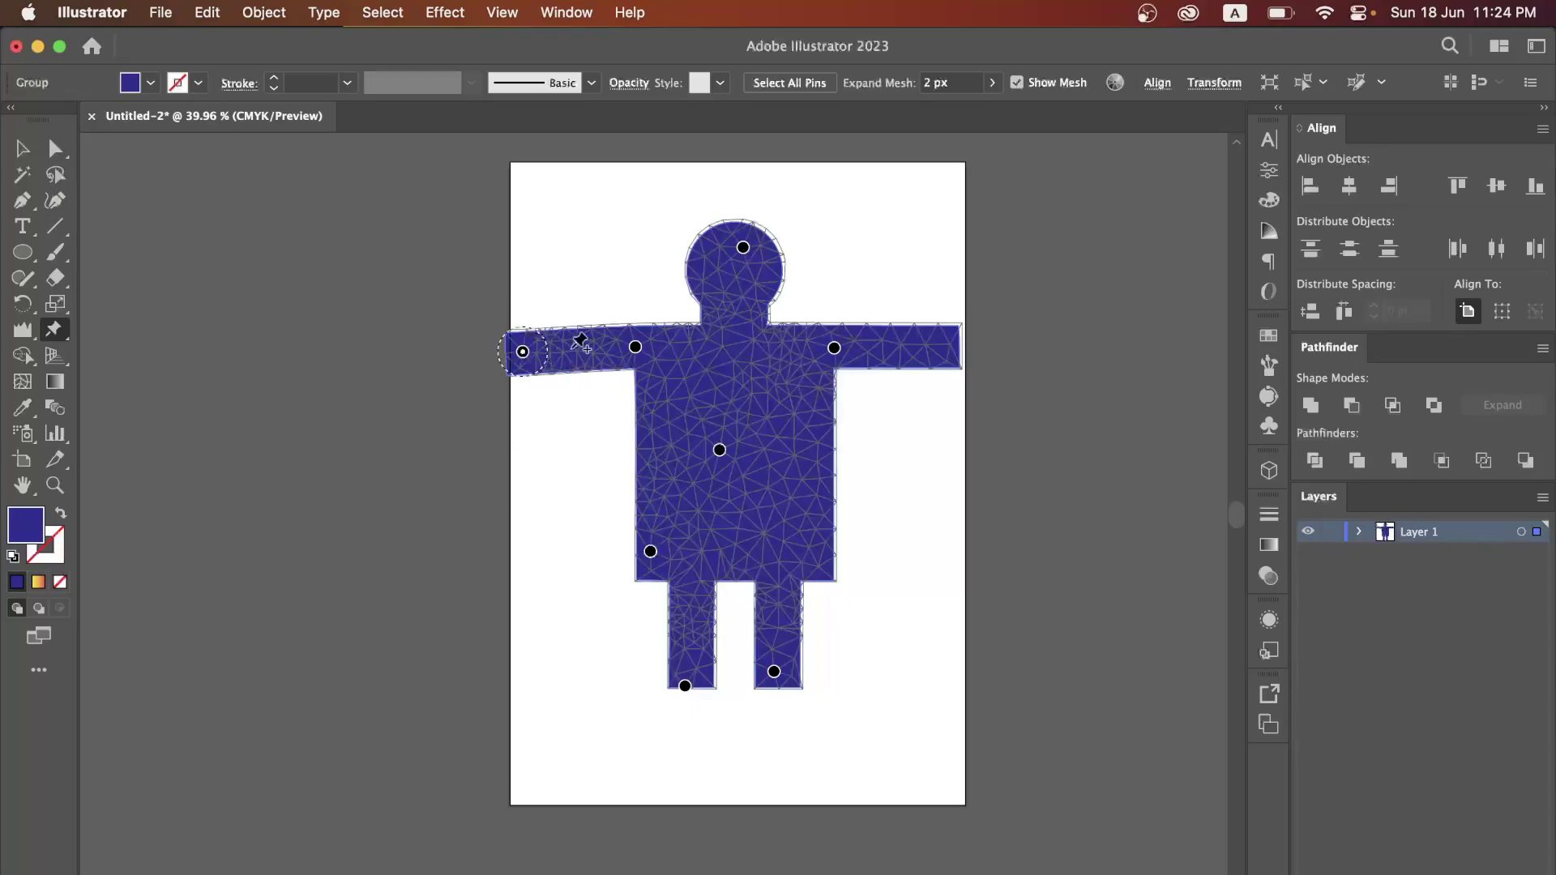
left_click(578, 349)
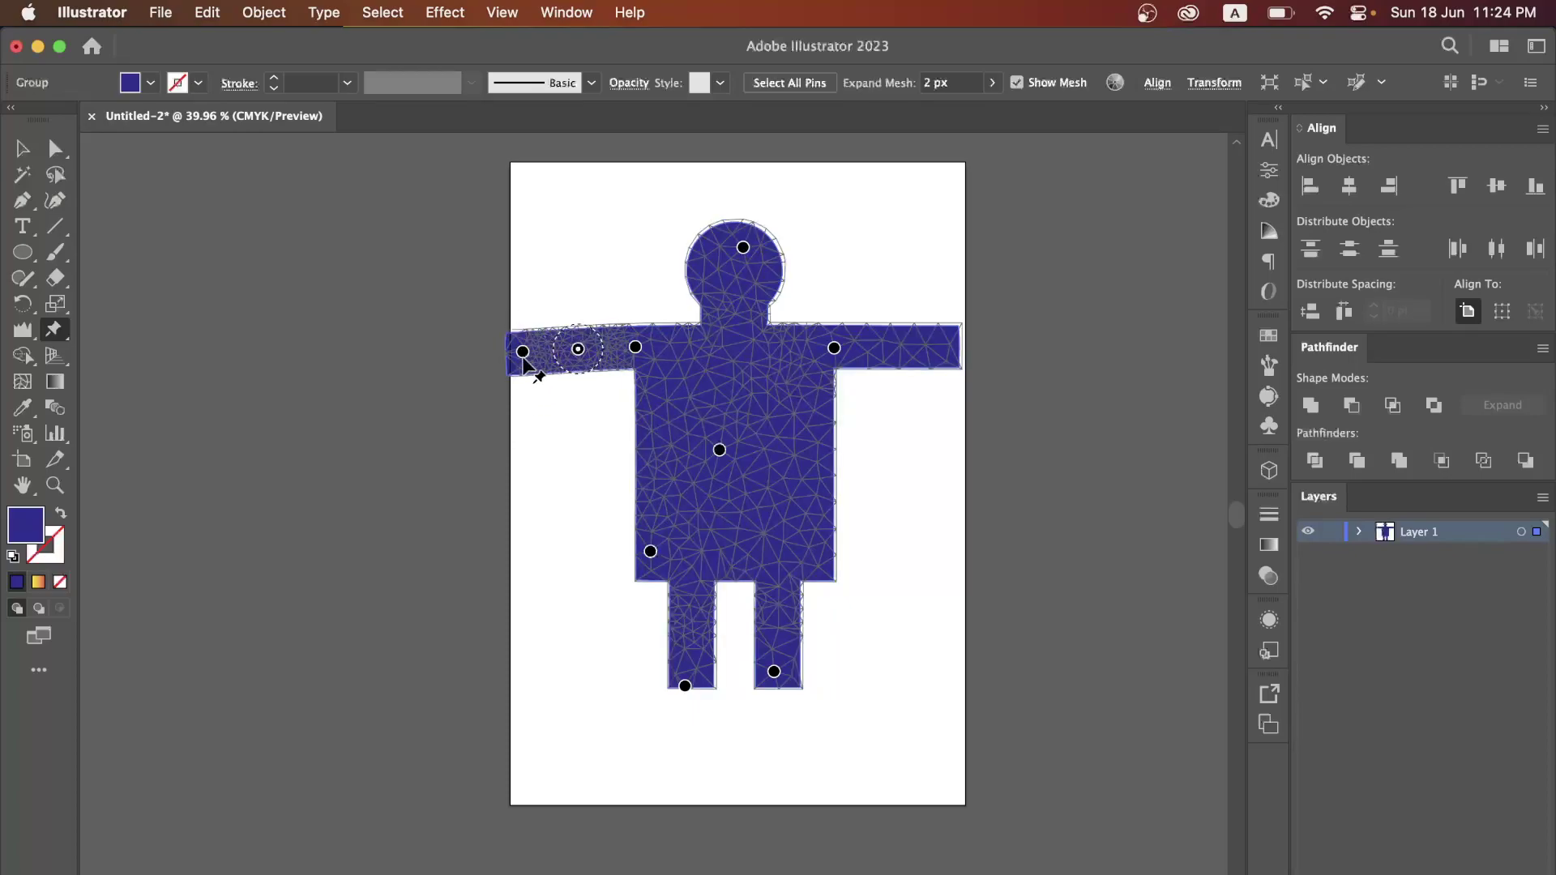
left_click_drag(522, 353, 522, 548)
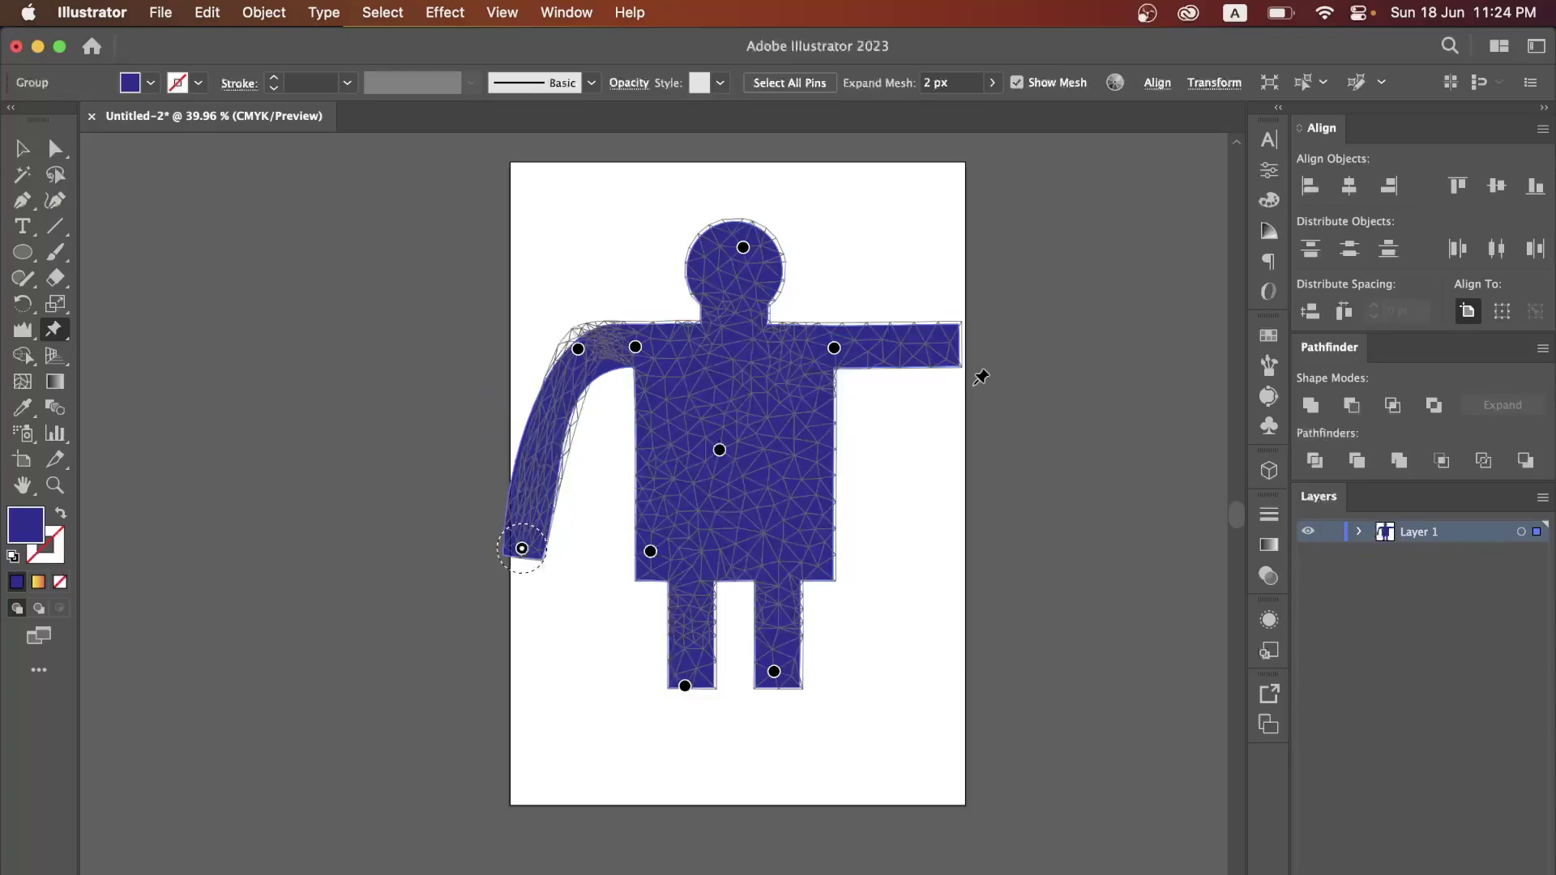
Pin the right arm and bend it down to hang, then pin the neck.
left_click(882, 348)
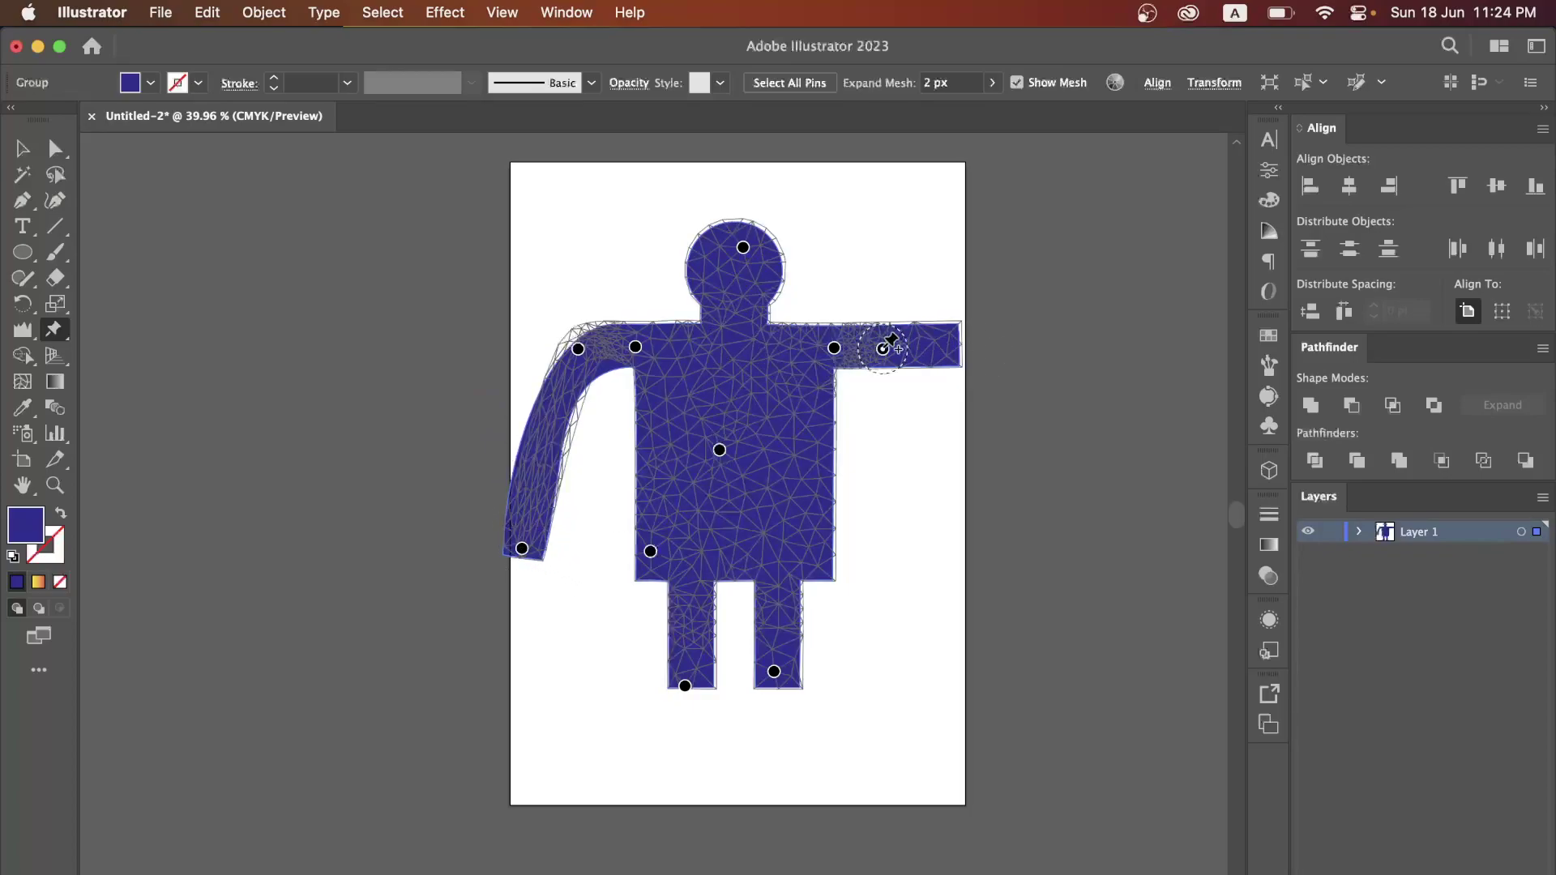
left_click(944, 347)
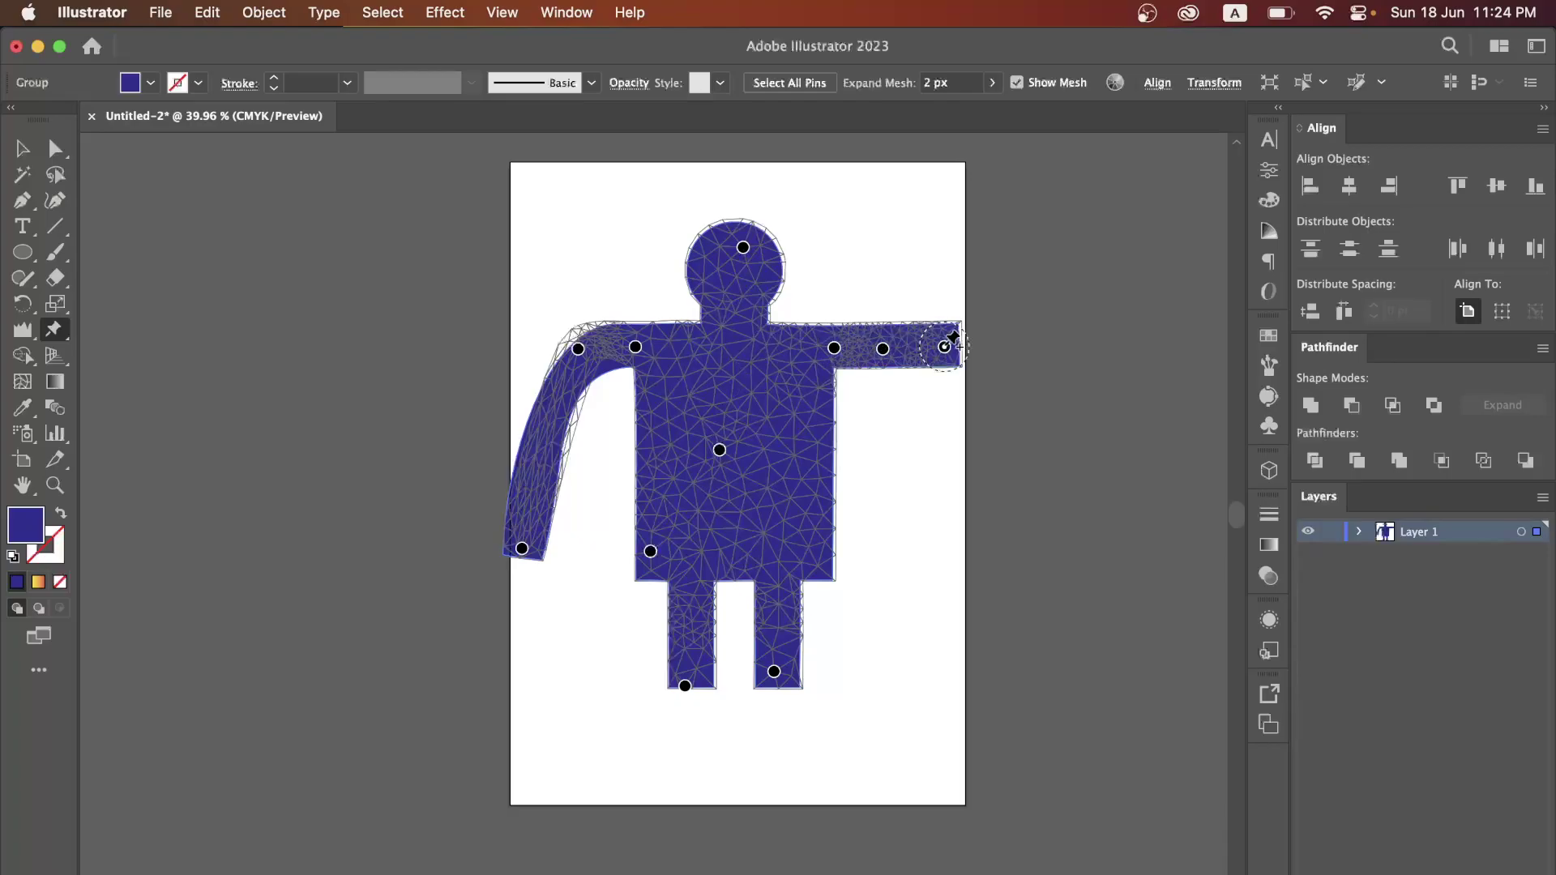
left_click_drag(944, 347, 916, 551)
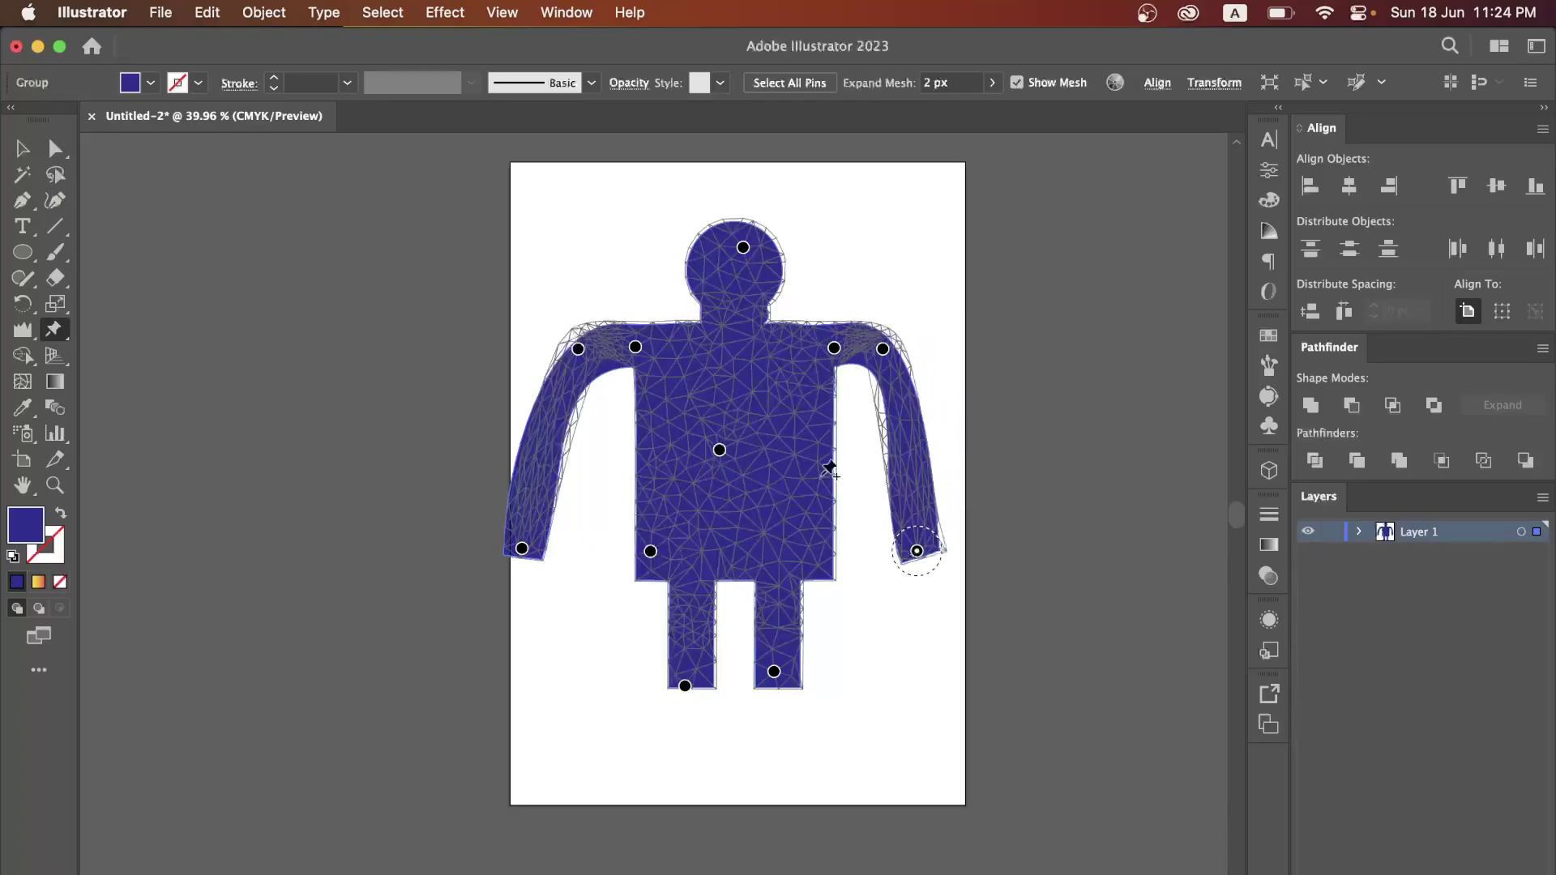
left_click(733, 317)
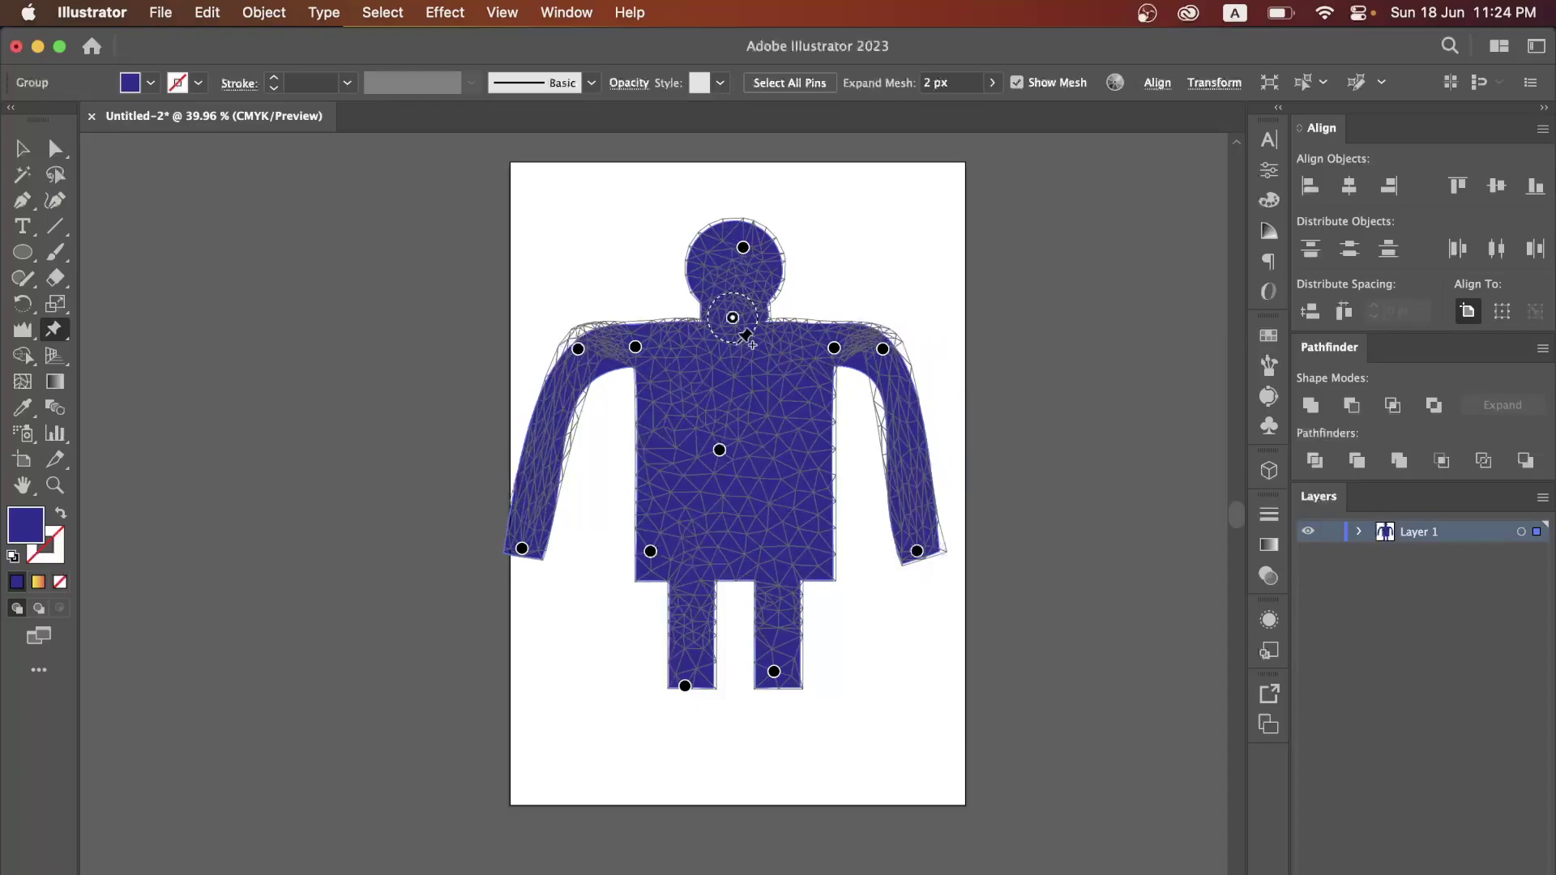
Pin the head, rock it side to side, and leave it roughly upright.
left_click(727, 266)
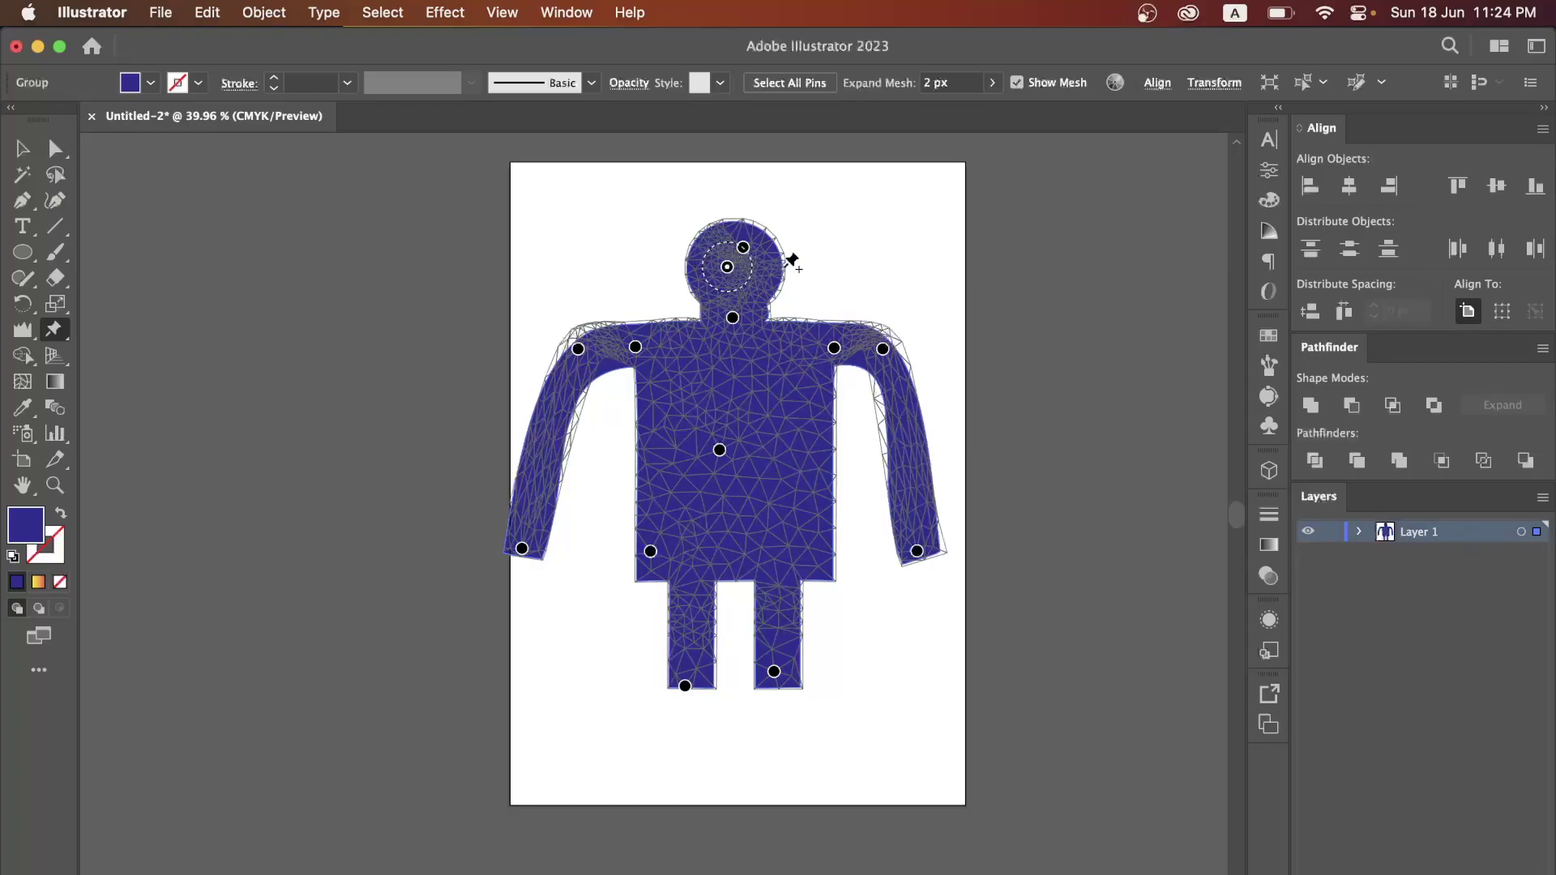
mouse_move(743, 248)
left_mouse_down()
mouse_move(705, 250)
mouse_move(774, 247)
left_mouse_up()
key("super")
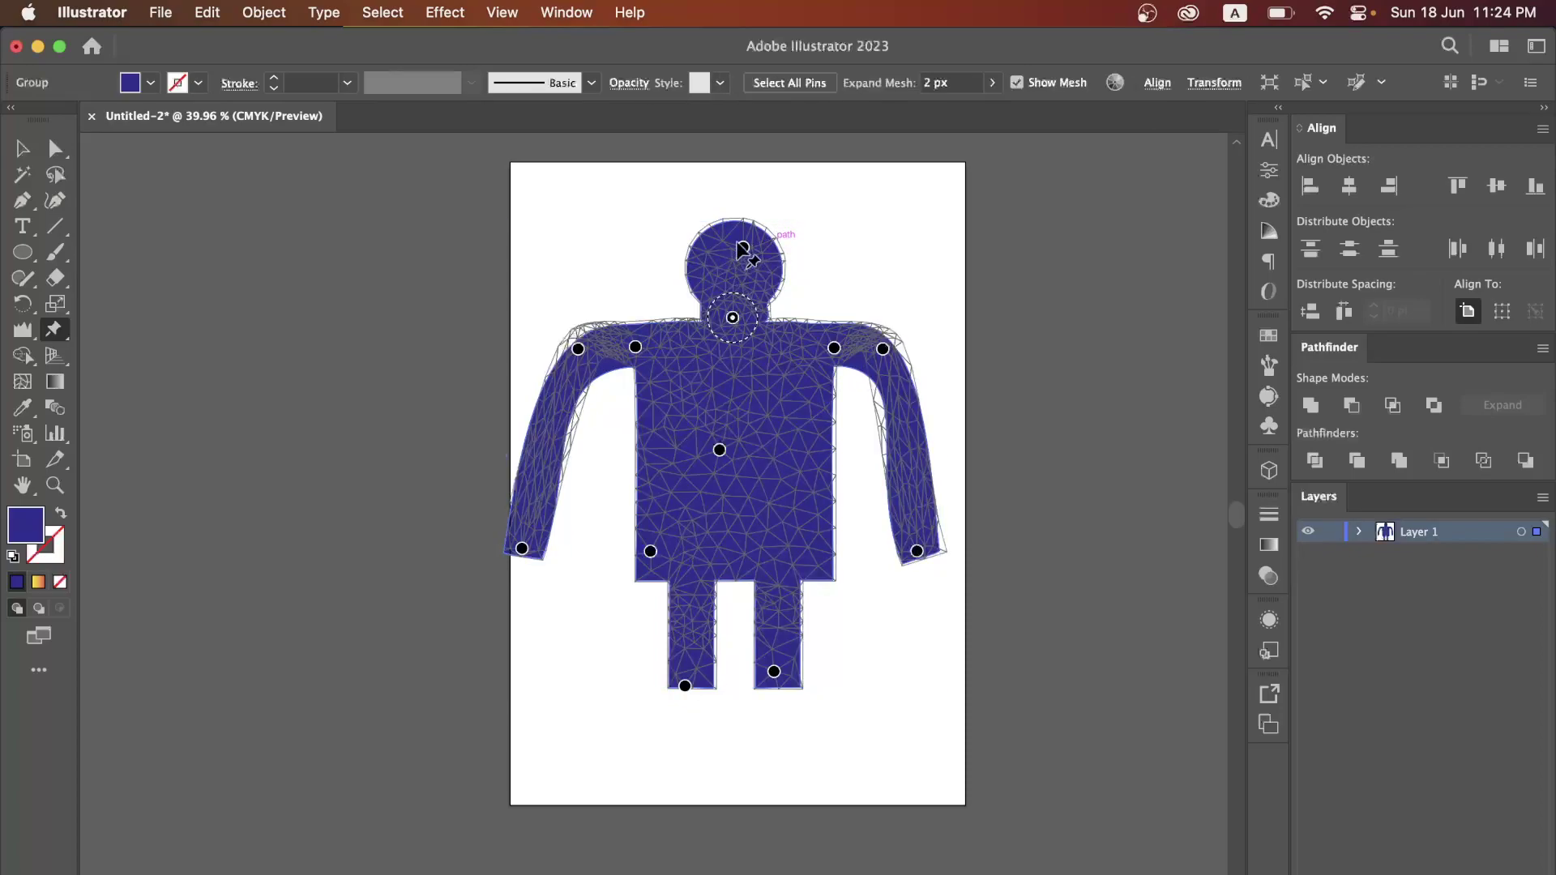
mouse_move(746, 253)
left_mouse_down()
mouse_move(712, 253)
mouse_move(785, 257)
mouse_move(660, 257)
mouse_move(758, 276)
mouse_move(648, 254)
mouse_move(784, 274)
mouse_move(735, 260)
left_mouse_up()
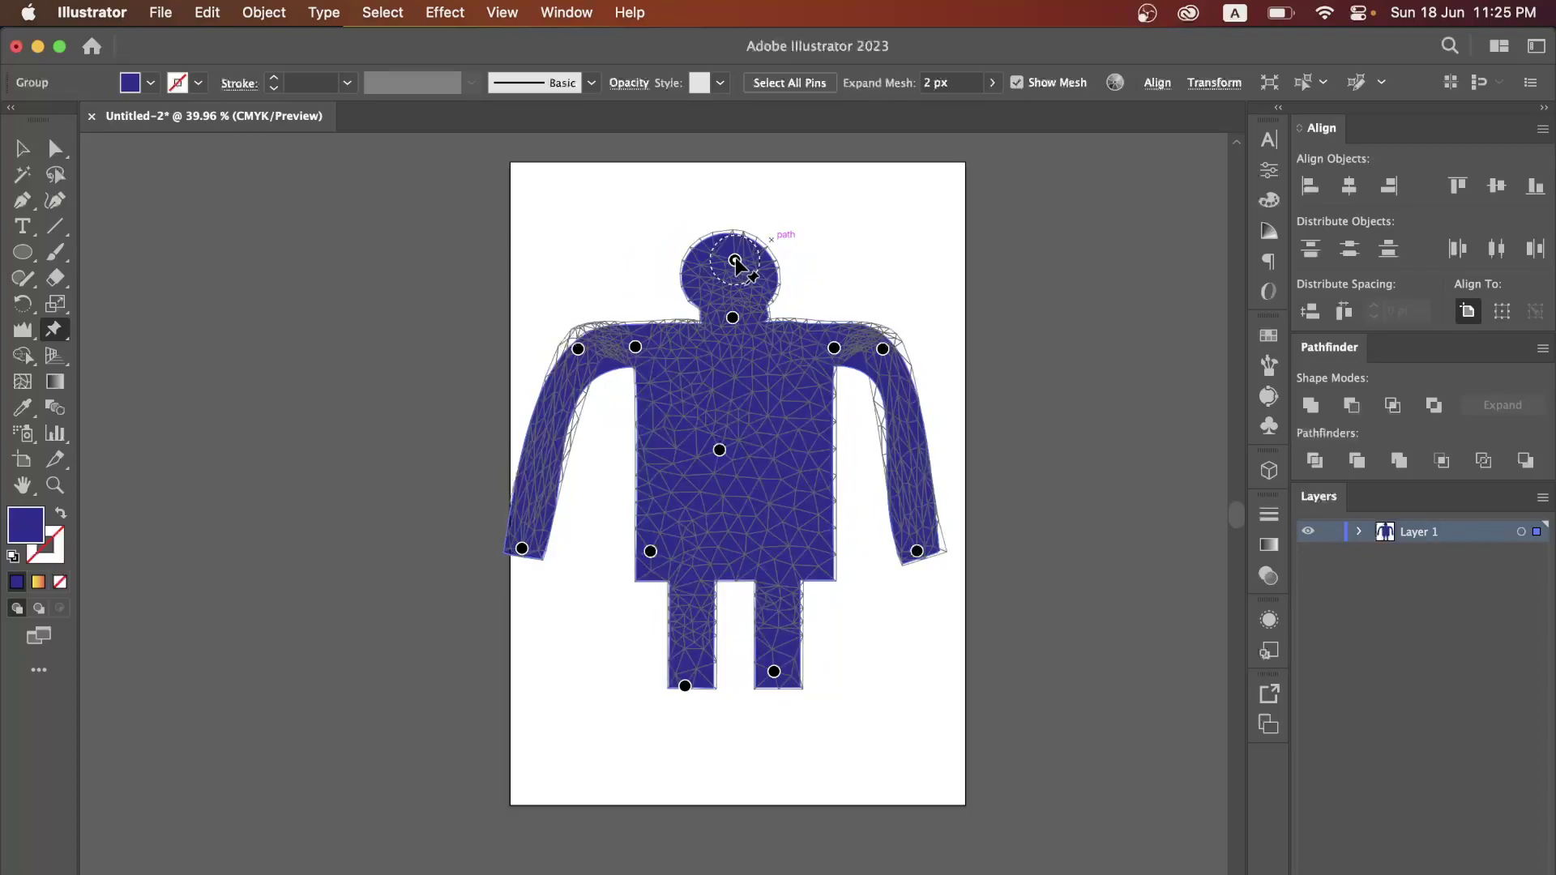
mouse_move(735, 260)
left_mouse_down()
mouse_move(805, 253)
mouse_move(730, 251)
mouse_move(752, 260)
left_mouse_up()
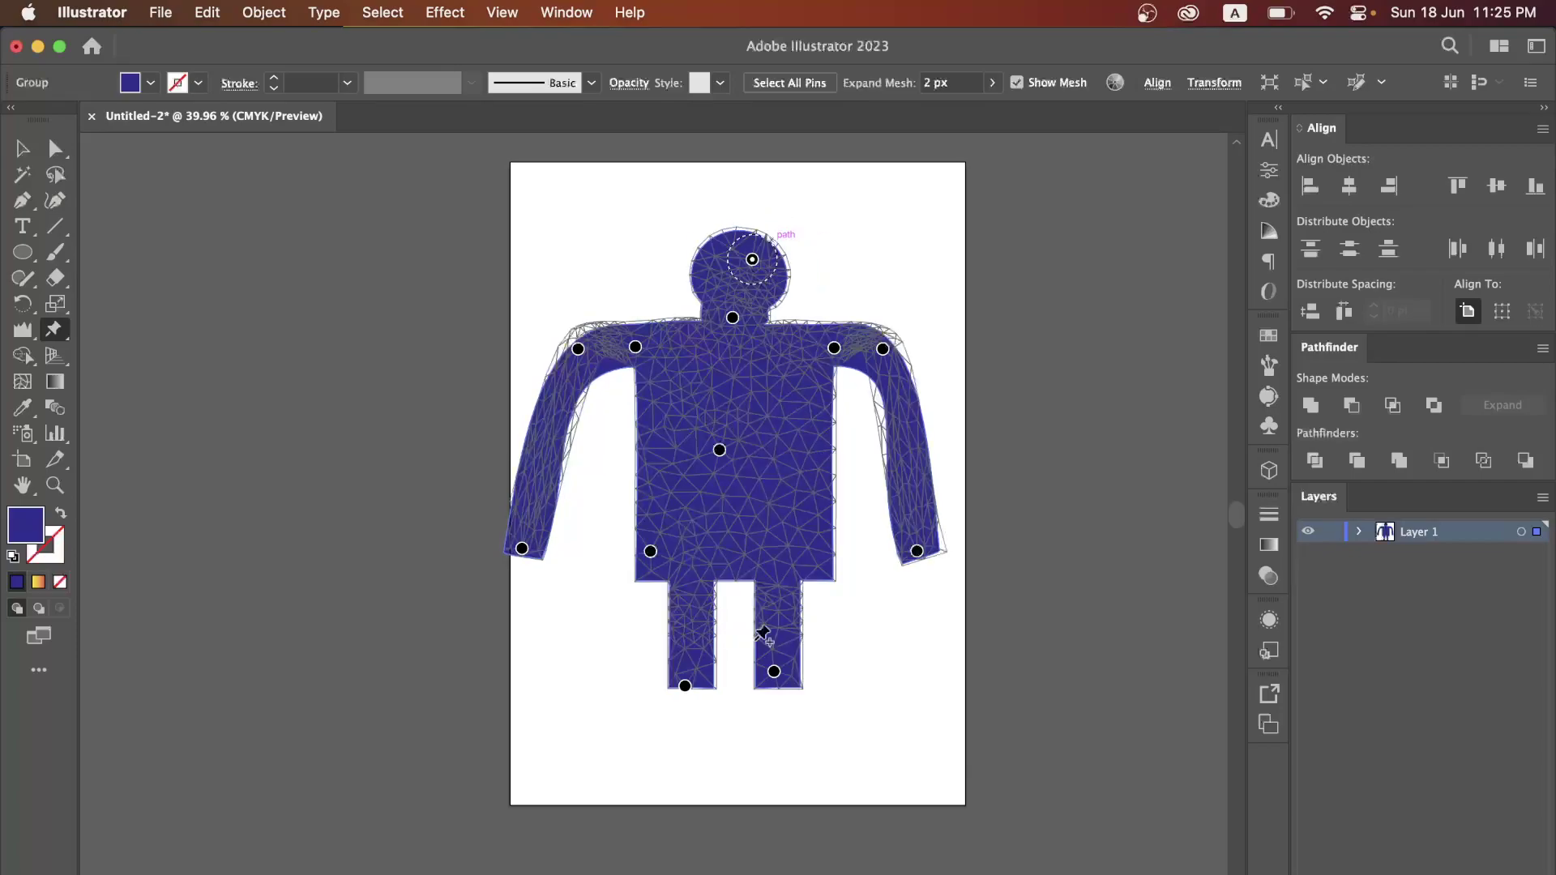
Add pins at the top and midpoint of both legs.
left_click(776, 587)
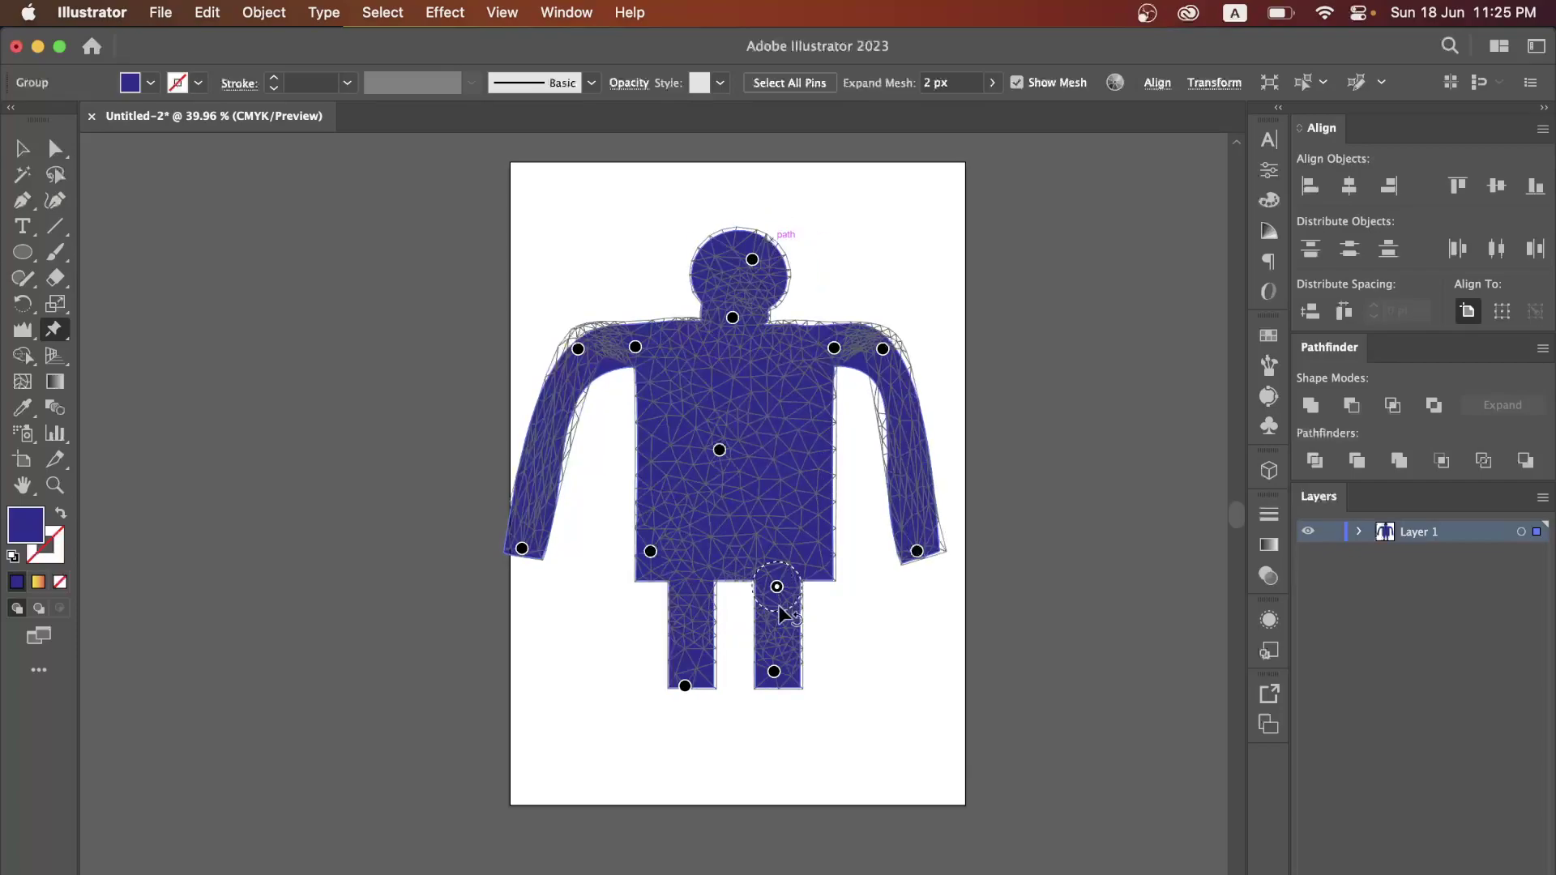
left_click(687, 587)
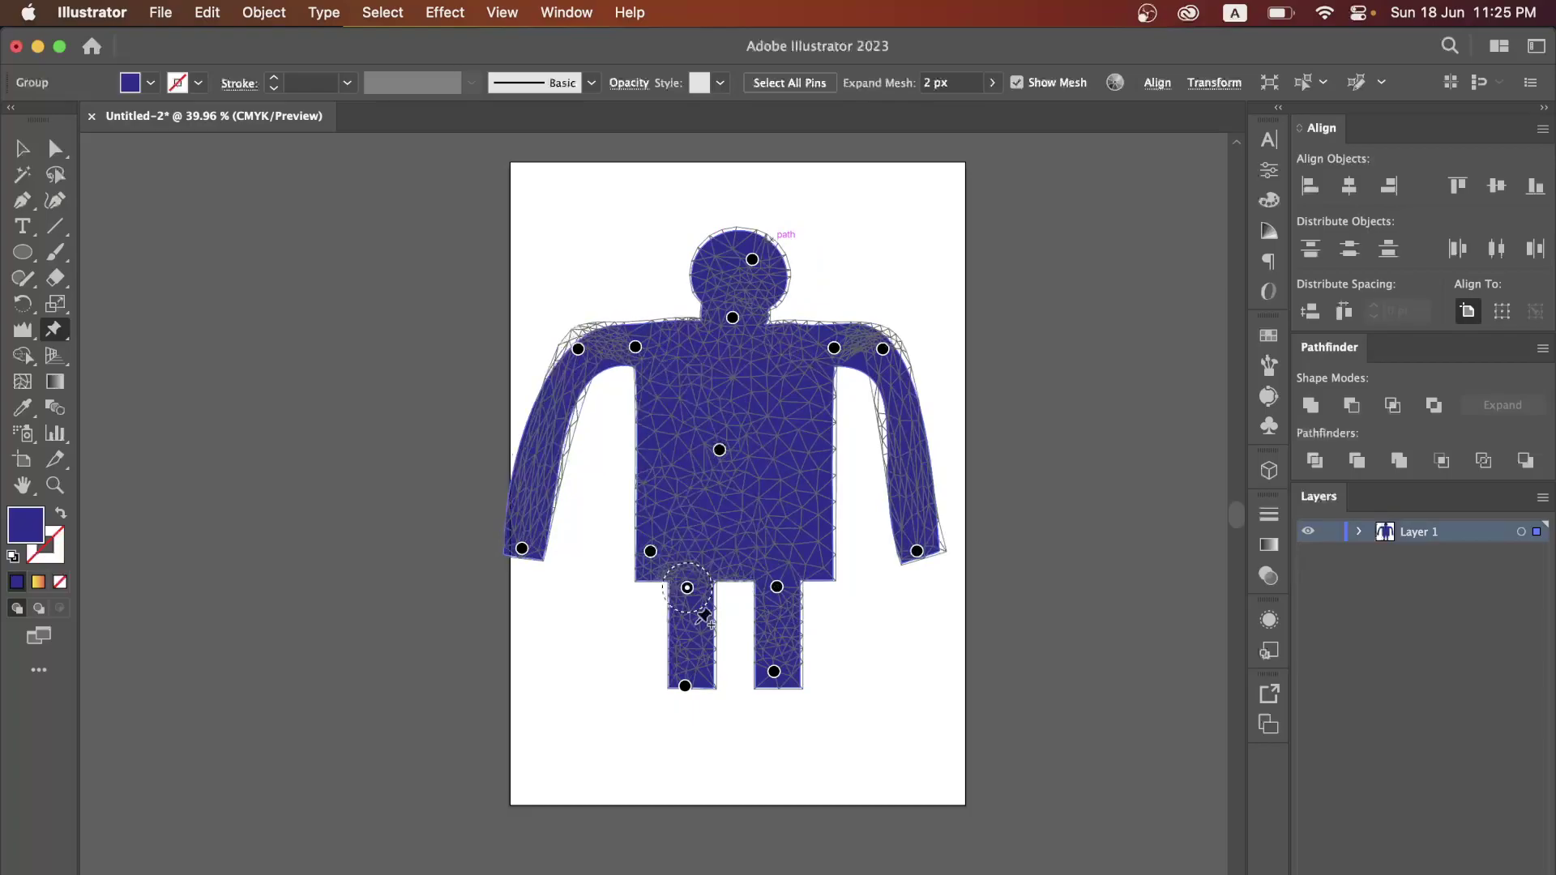
left_click(690, 642)
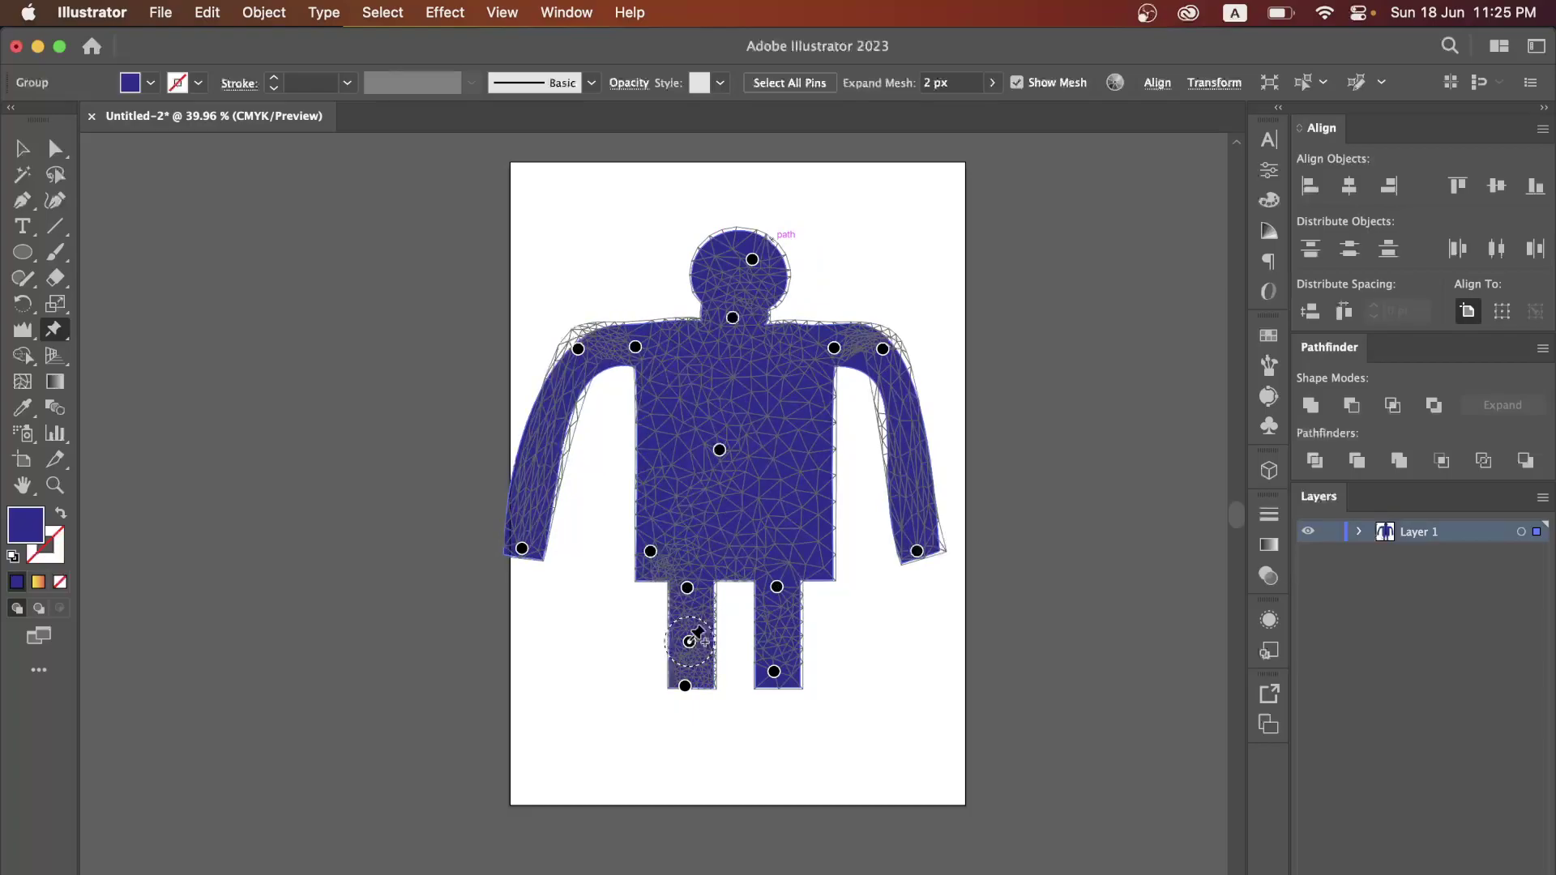
left_click(780, 637)
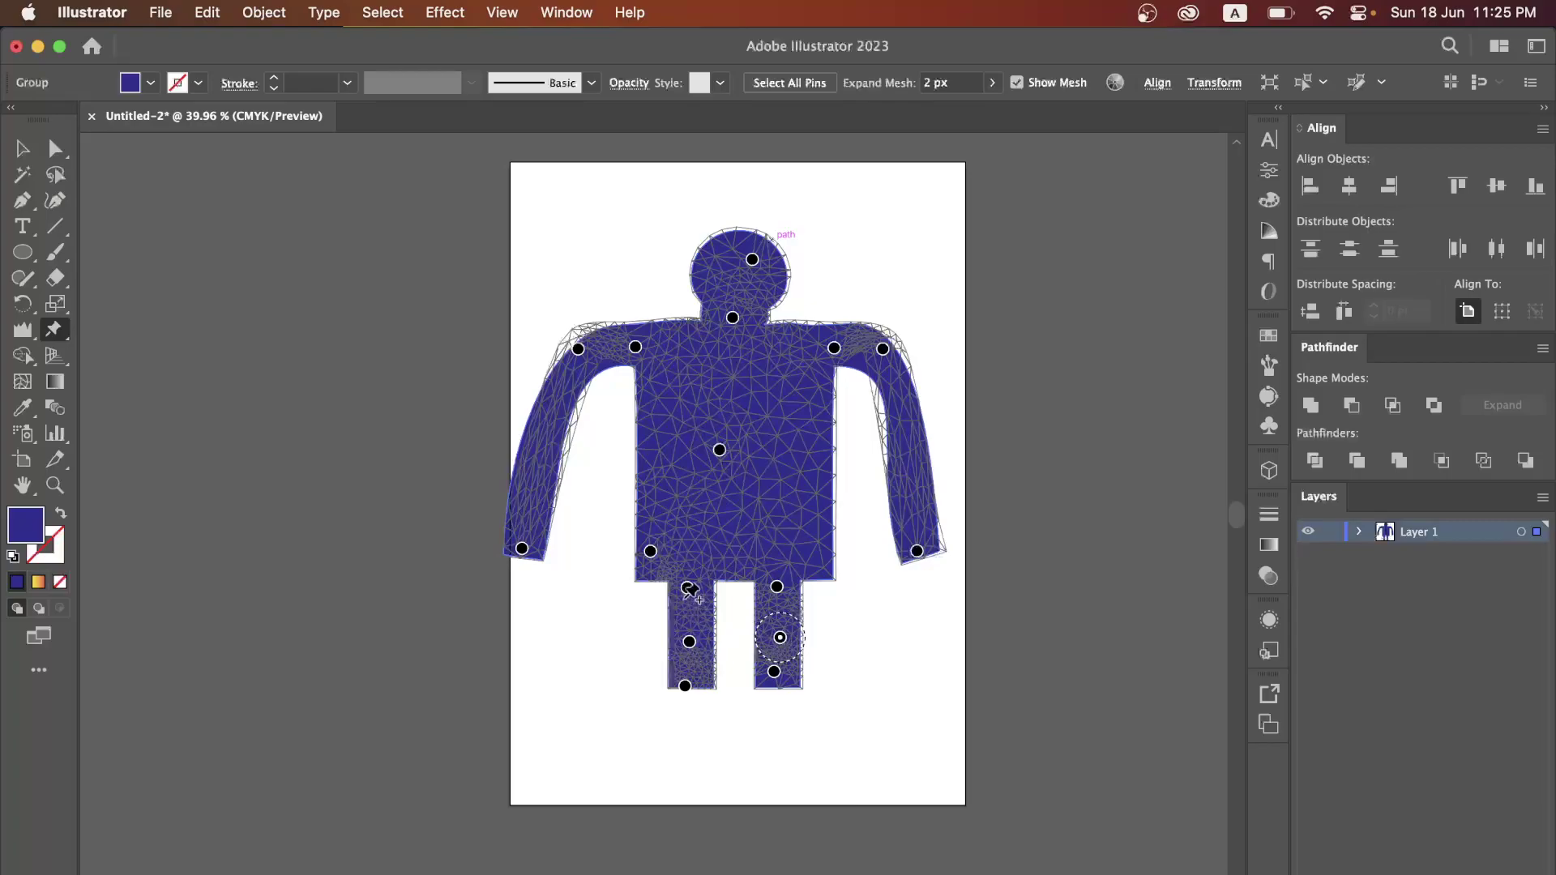
Drag the feet out to the right and left so the legs splay sideways, nudging the torso.
left_click_drag(685, 687, 930, 660)
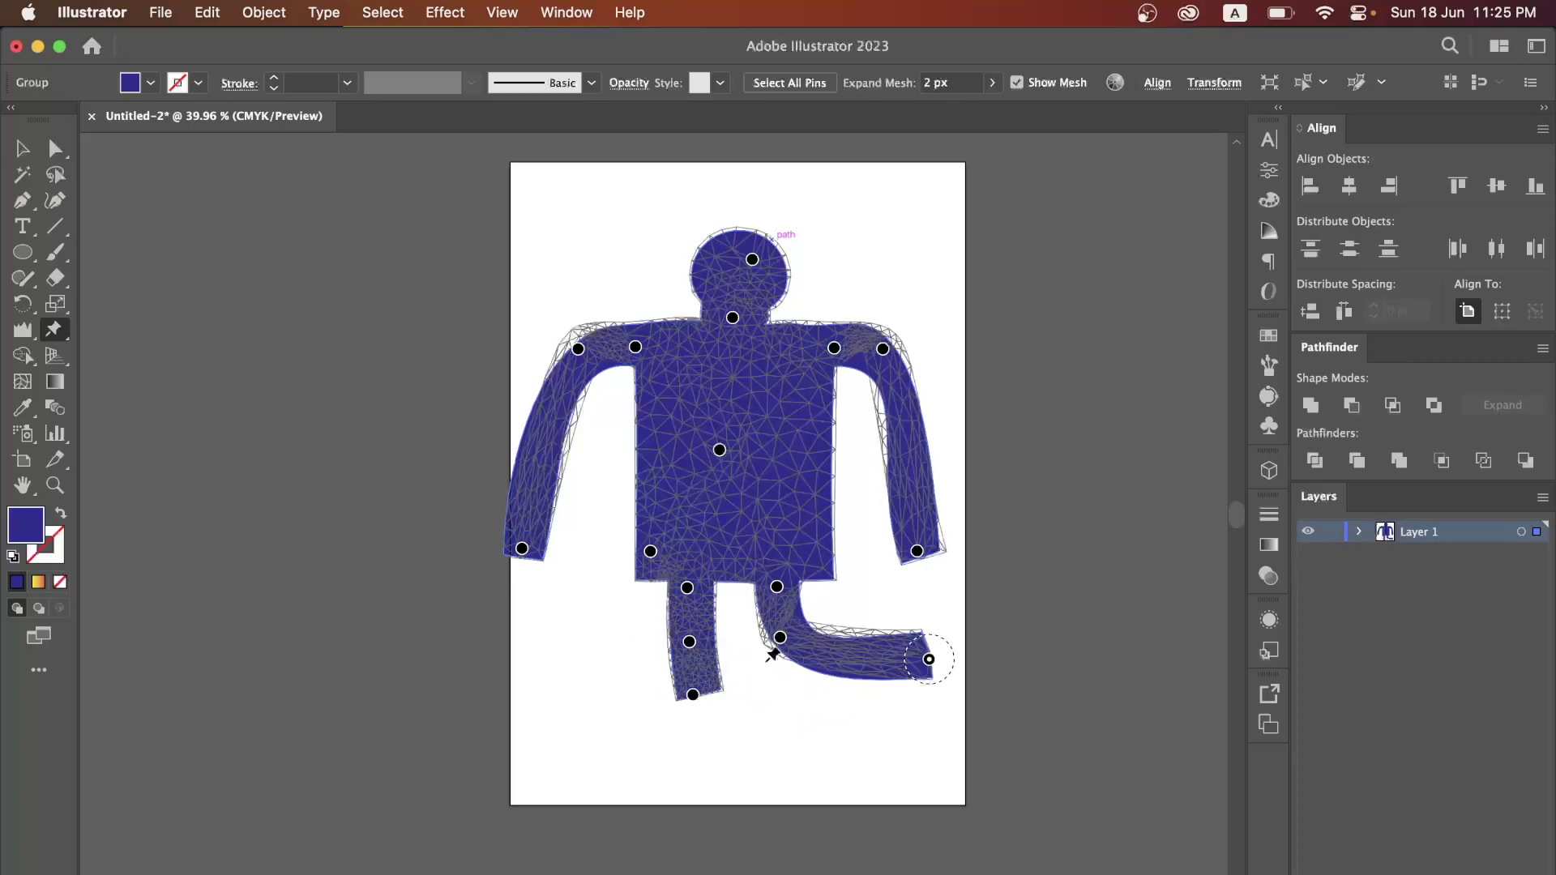
left_click_drag(694, 697, 442, 639)
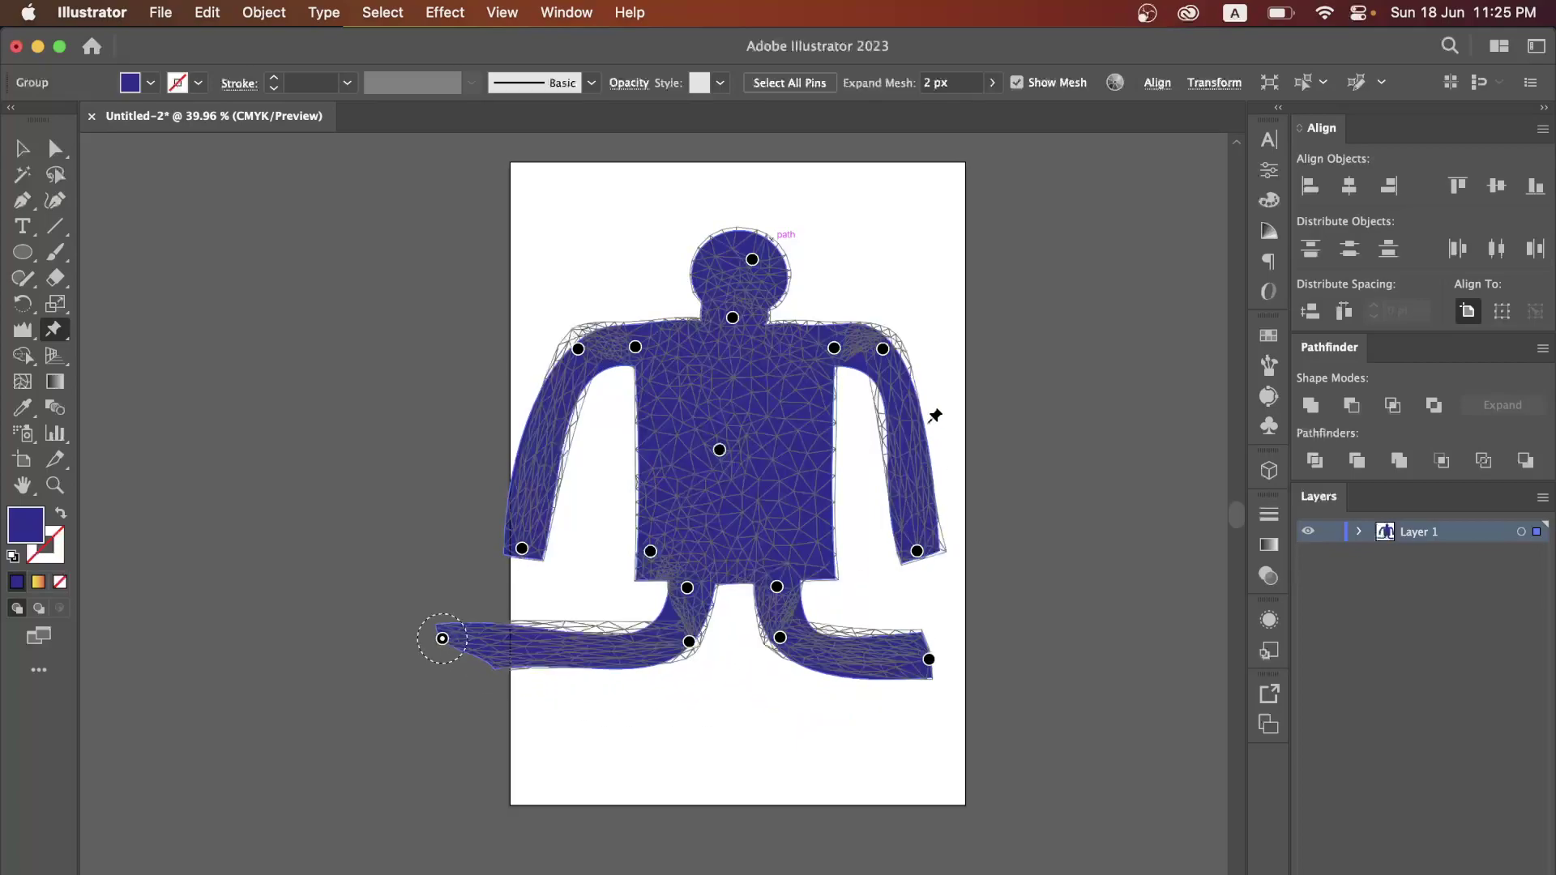
mouse_move(740, 451)
left_mouse_down()
mouse_move(774, 454)
mouse_move(713, 445)
mouse_move(737, 435)
mouse_move(624, 463)
mouse_move(946, 420)
mouse_move(643, 486)
mouse_move(584, 532)
mouse_move(847, 453)
mouse_move(749, 434)
mouse_move(615, 590)
mouse_move(724, 535)
mouse_move(740, 489)
mouse_move(598, 455)
mouse_move(728, 451)
mouse_move(785, 424)
mouse_move(693, 422)
mouse_move(750, 458)
mouse_move(715, 462)
mouse_move(710, 446)
mouse_move(760, 446)
mouse_move(658, 450)
mouse_move(673, 466)
mouse_move(651, 477)
mouse_move(688, 445)
mouse_move(674, 440)
mouse_move(745, 440)
left_mouse_up()
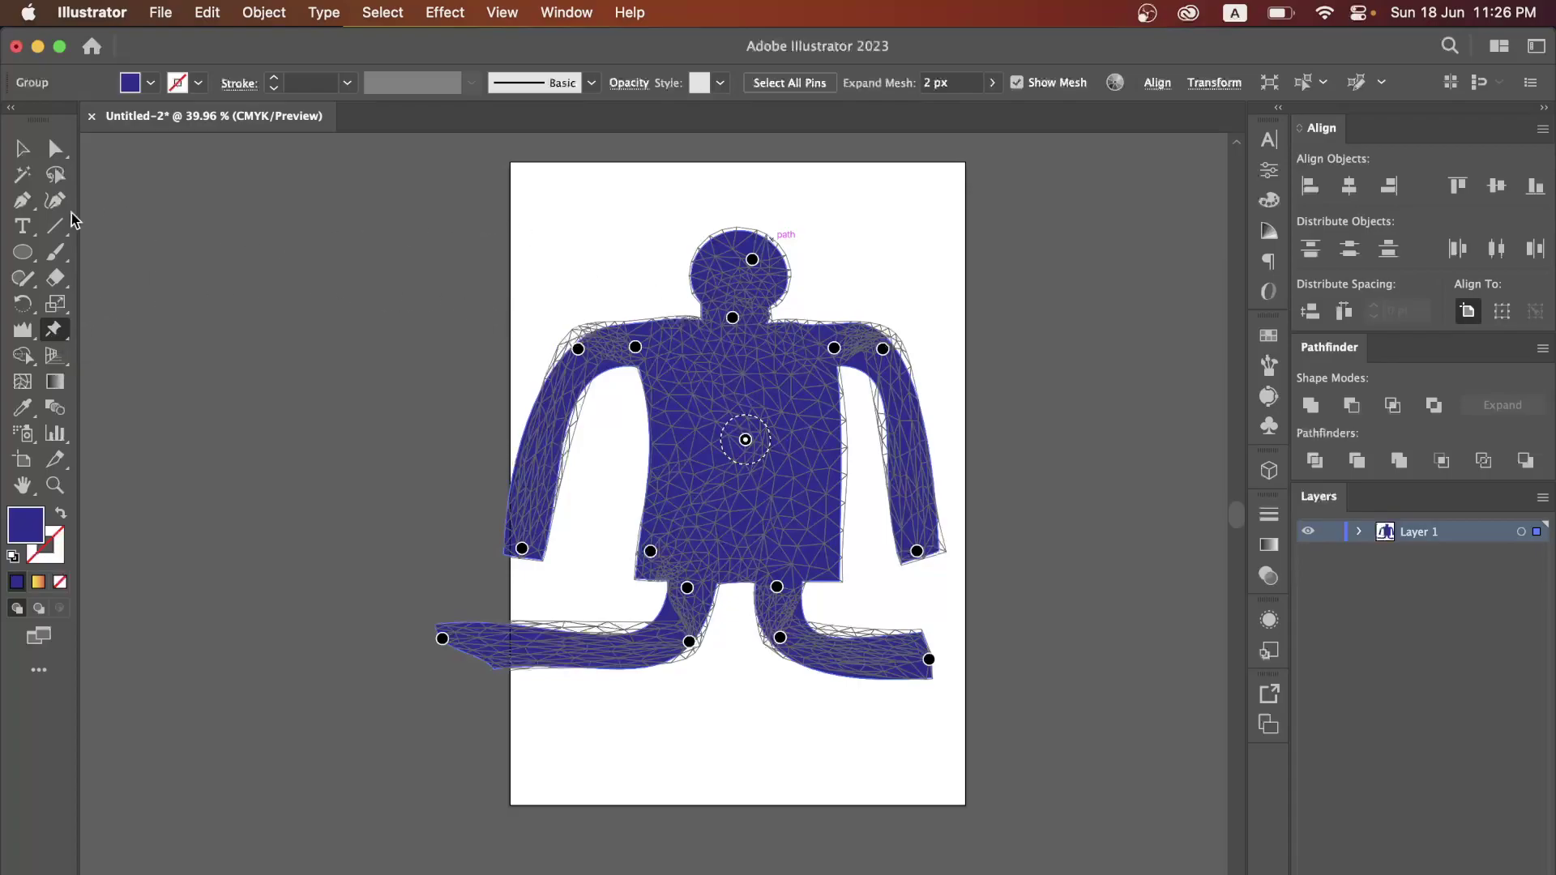
Commit the Puppet Warp with the Selection tool and browse the distortion and transform tool flyouts.
left_click(22, 149)
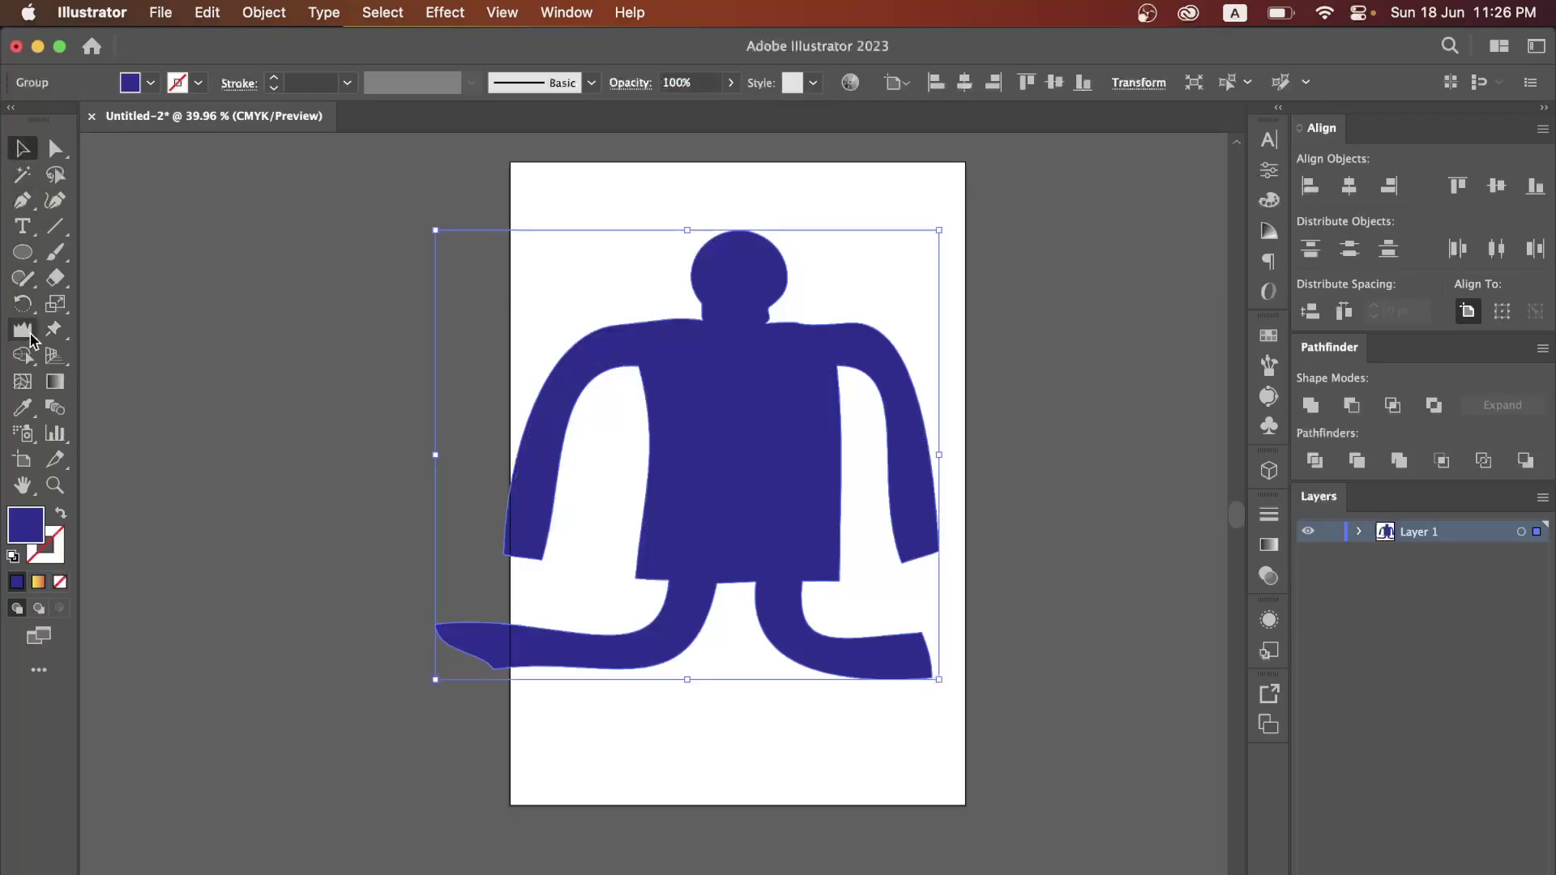
left_click(30, 339)
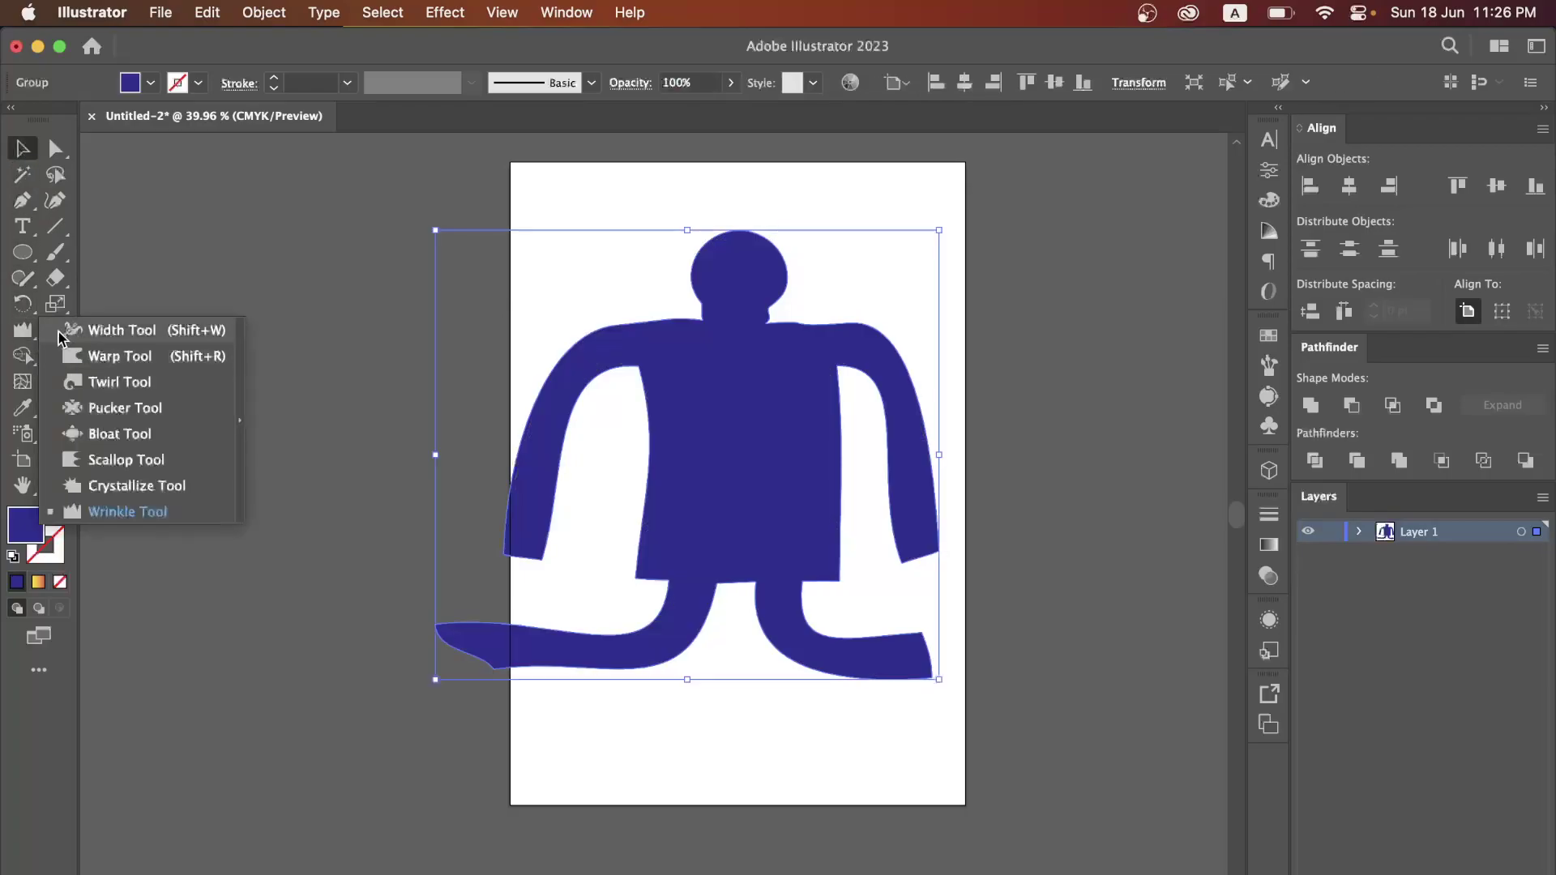
left_click(21, 337)
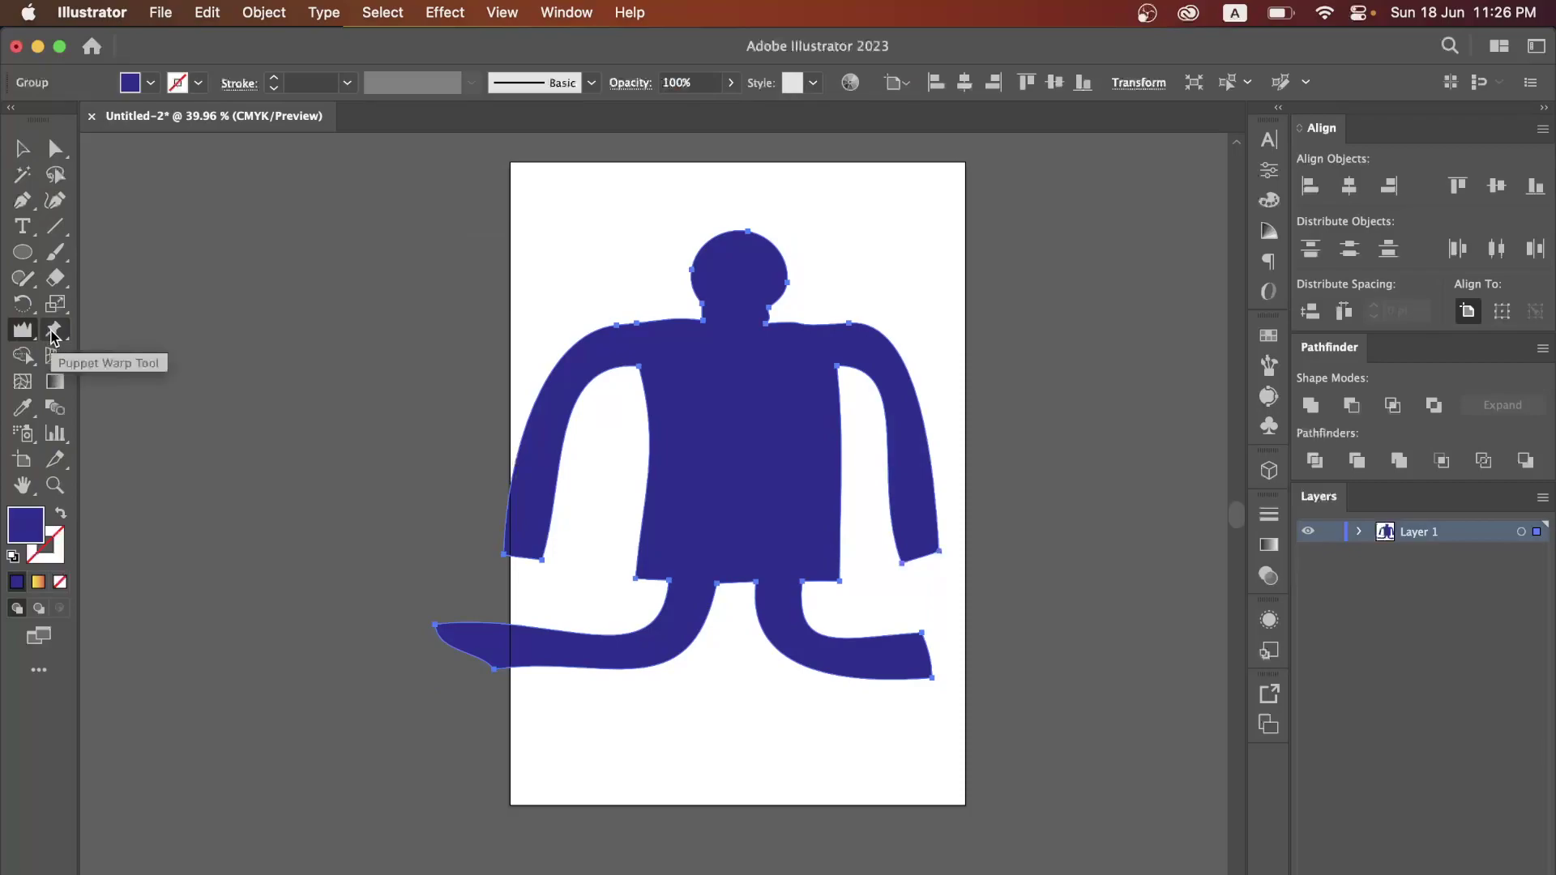
left_click(52, 337)
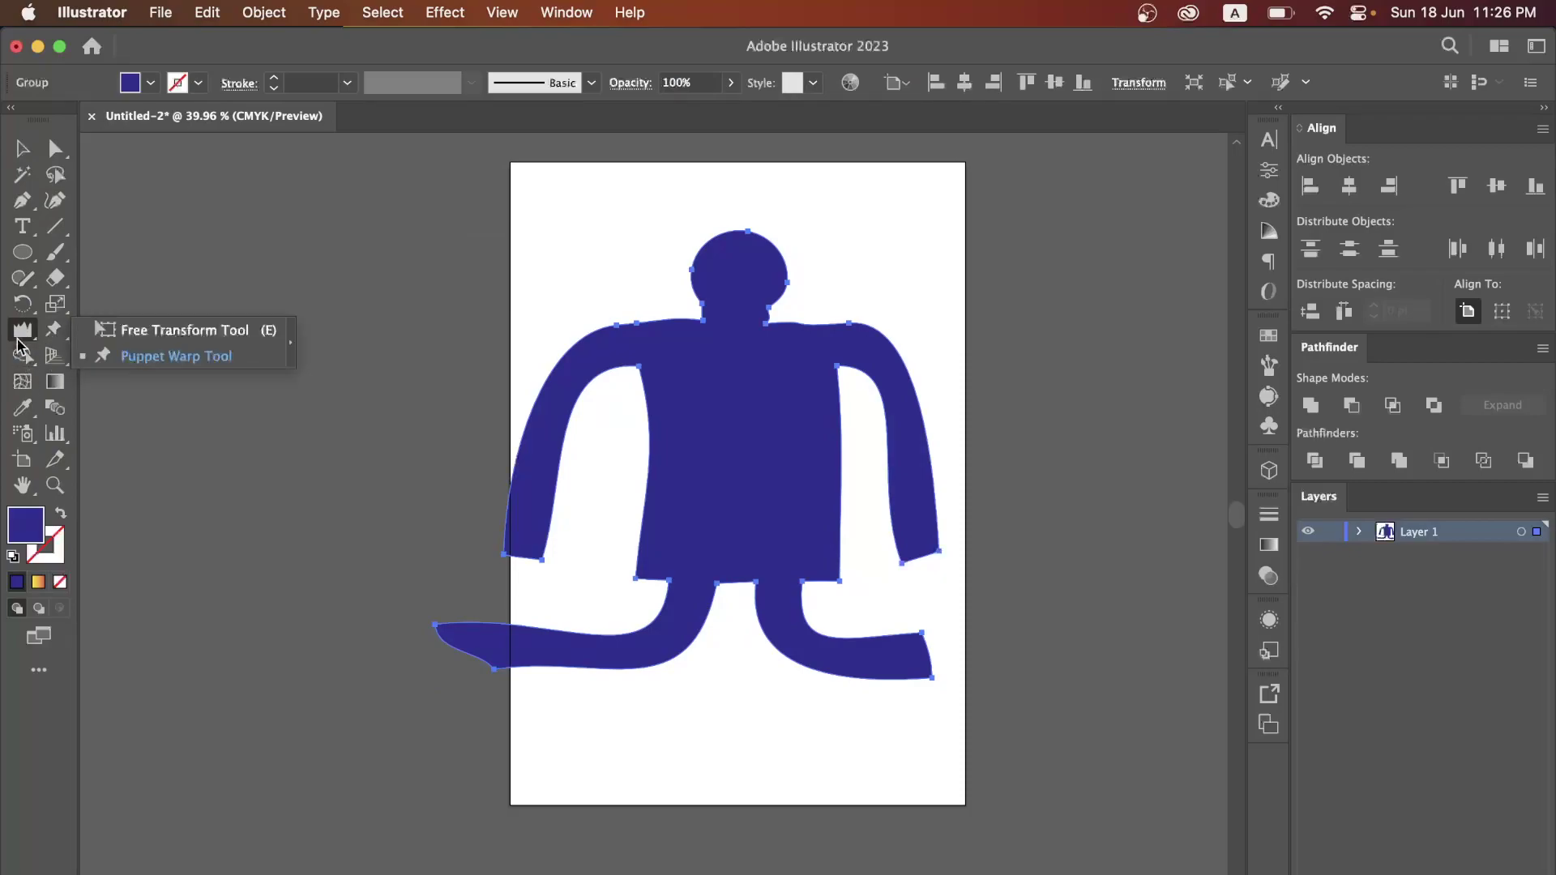
left_click(18, 334)
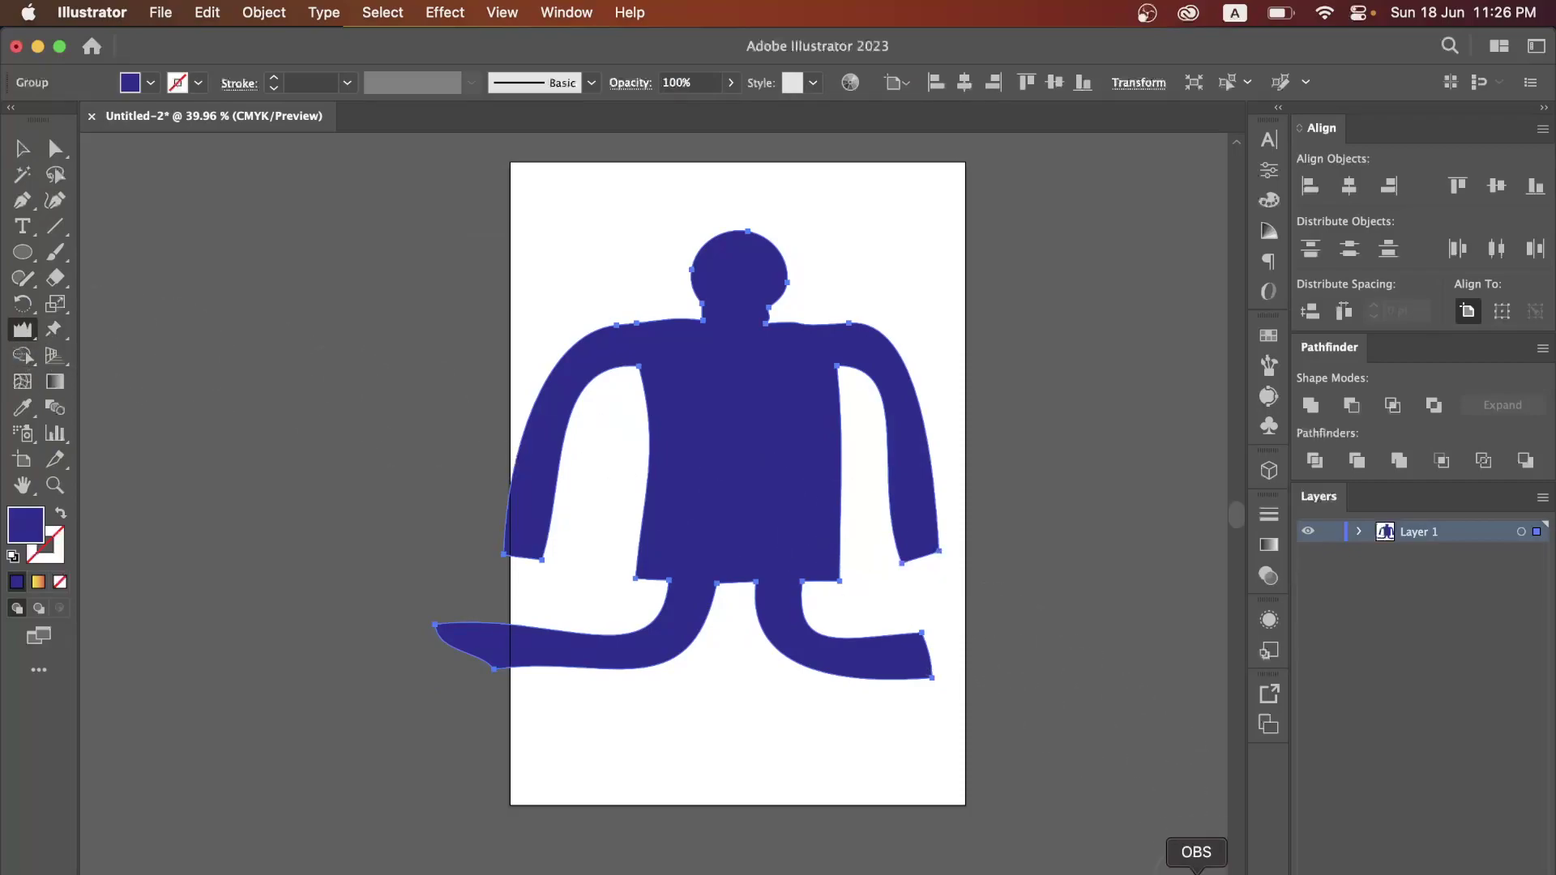